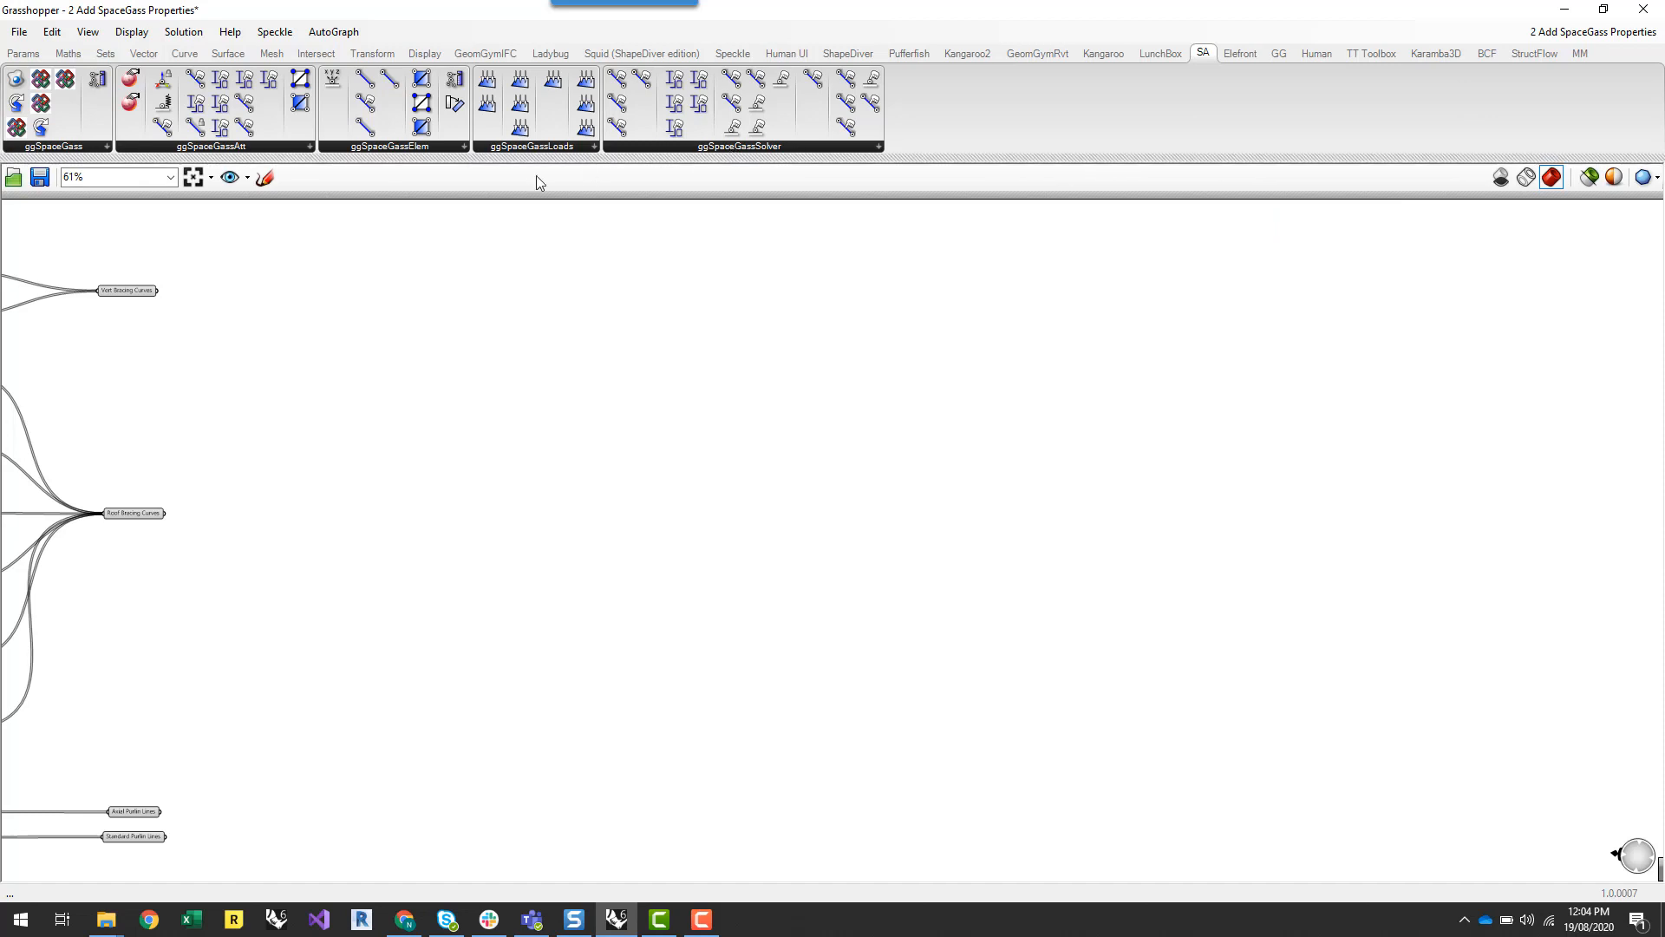
left_click(70, 148)
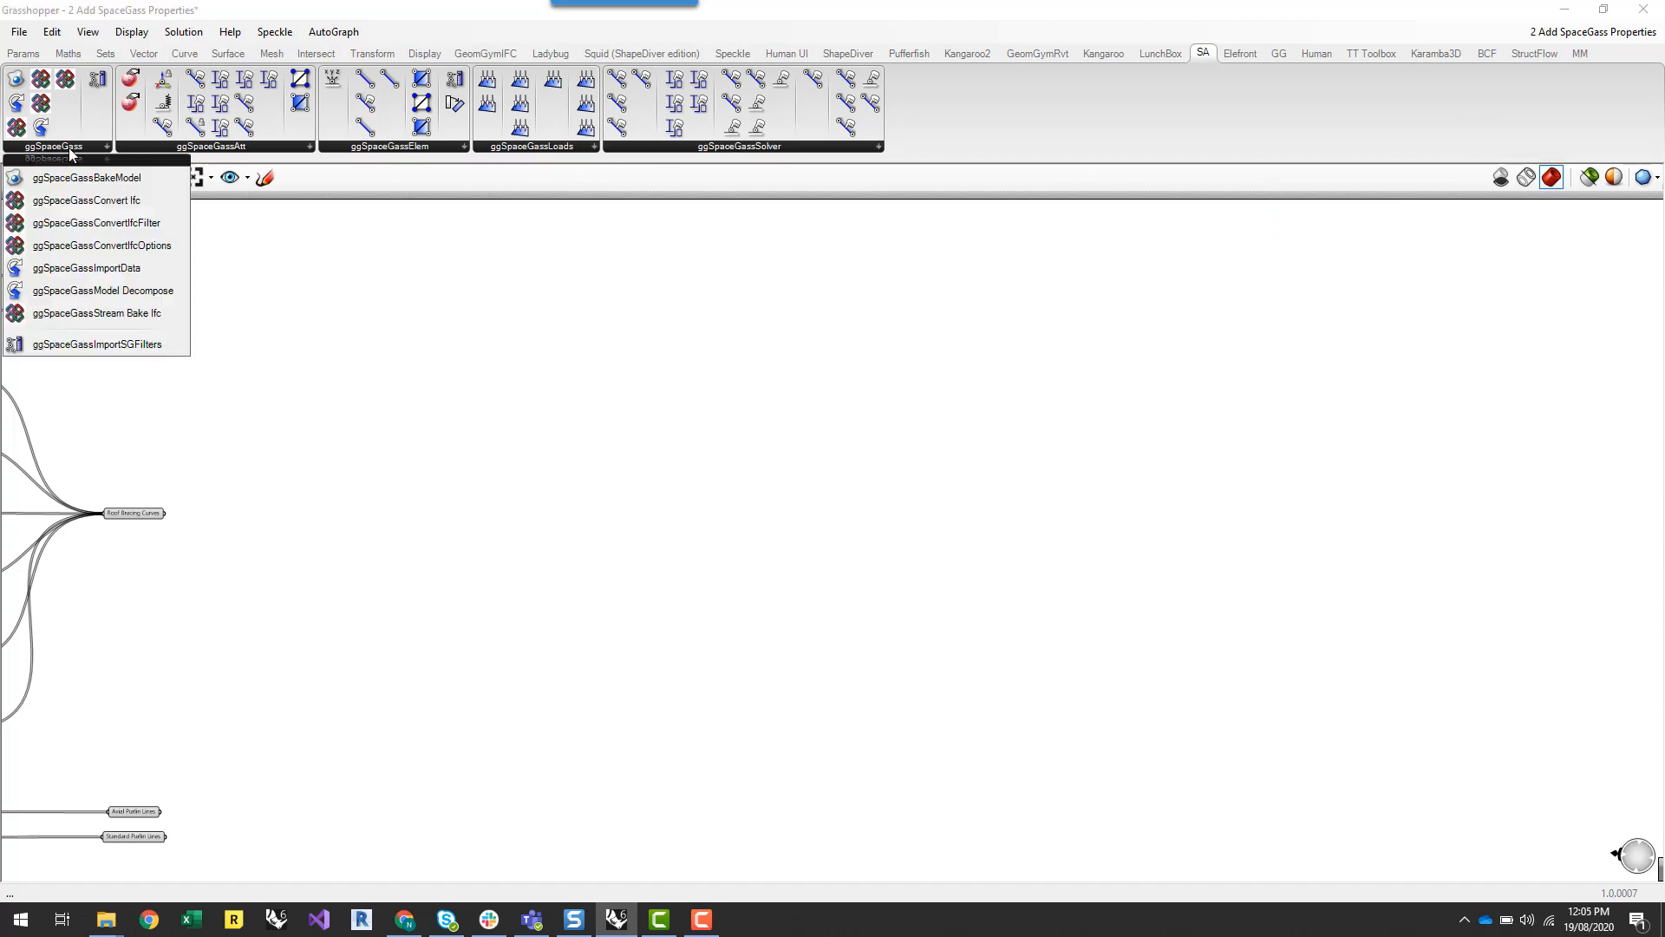
left_click(172, 148)
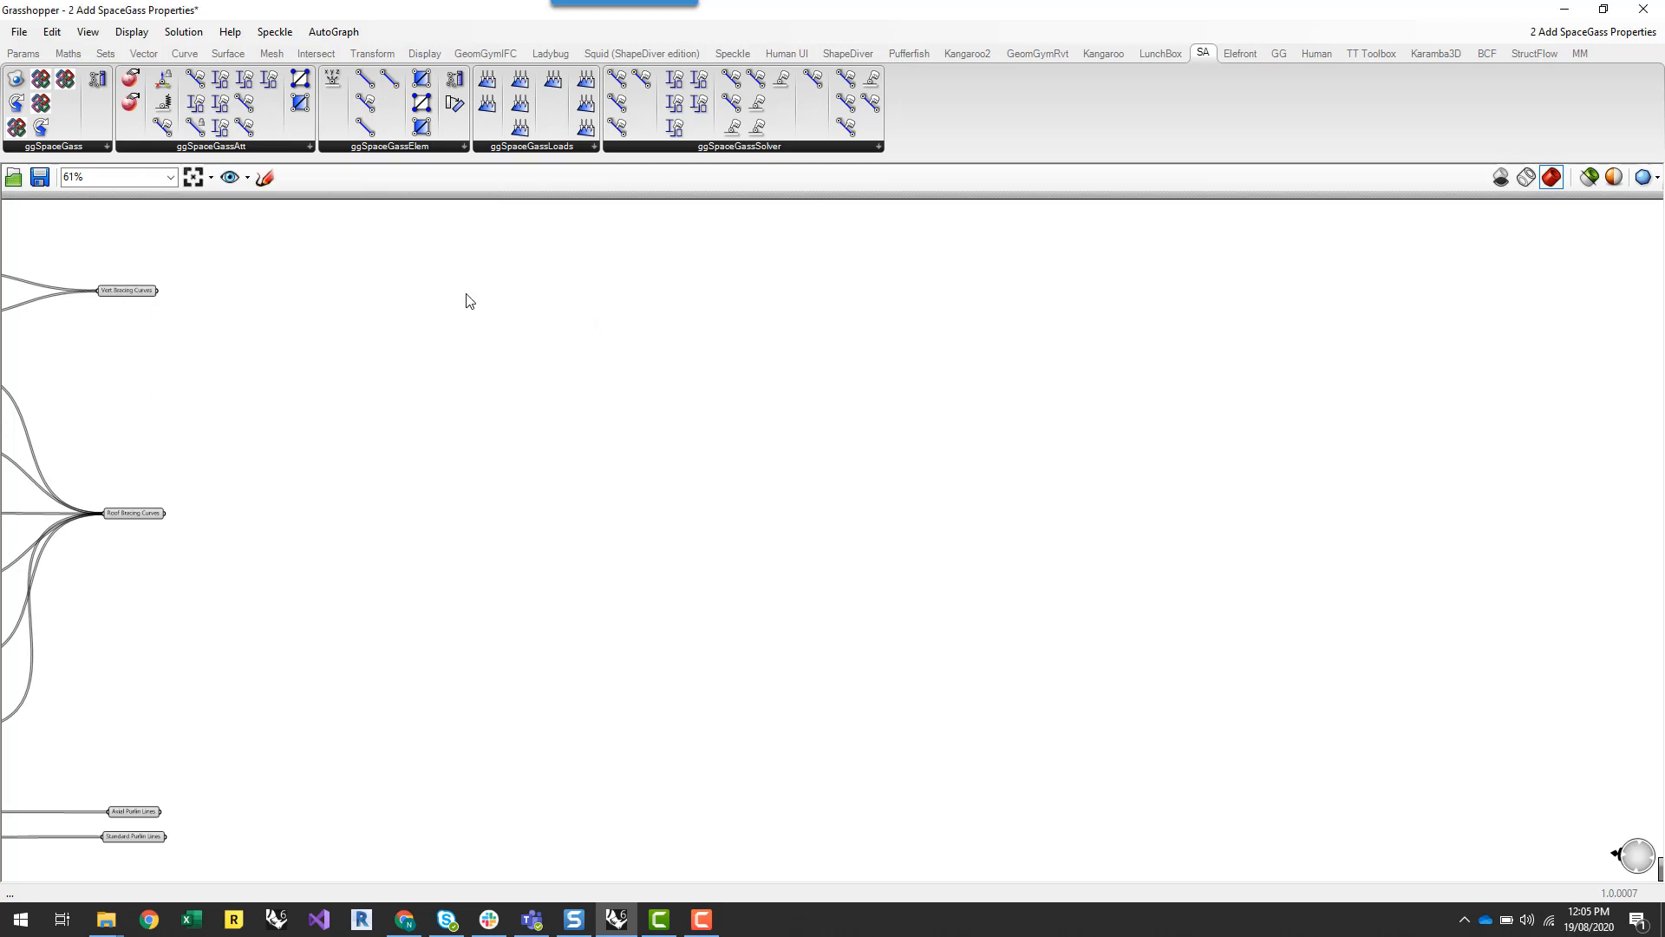
right_click_drag(459, 326, 585, 401)
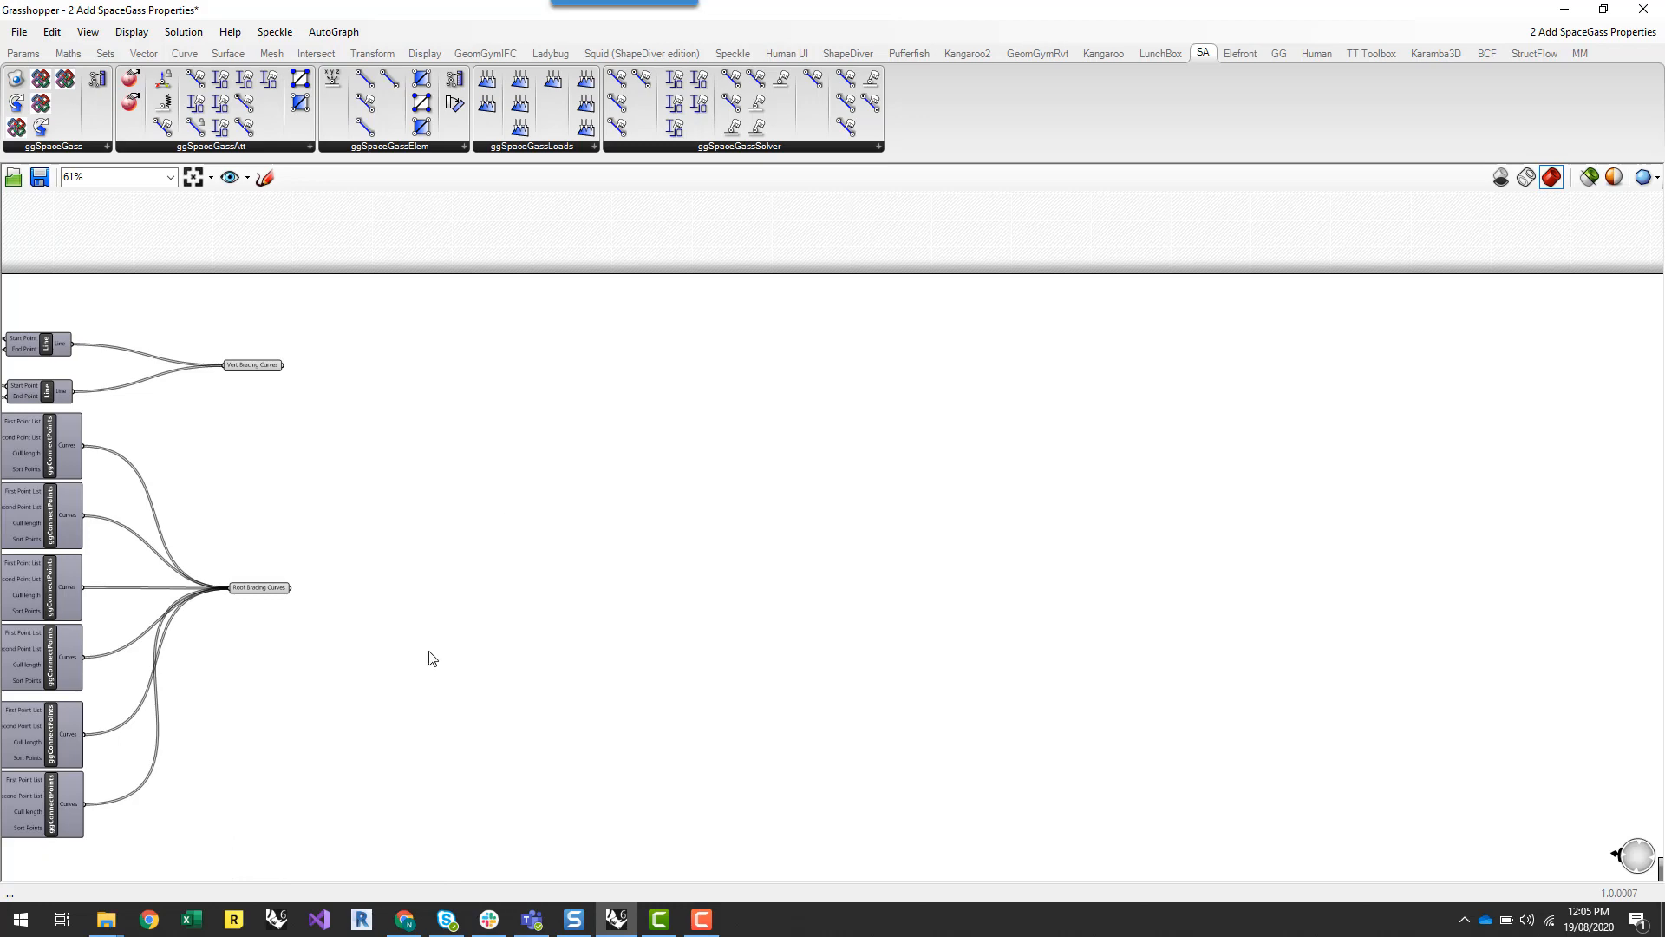
Switch to Chrome and open the Geometry Gym website at geometrygym.wordpress.com
left_click(149, 919)
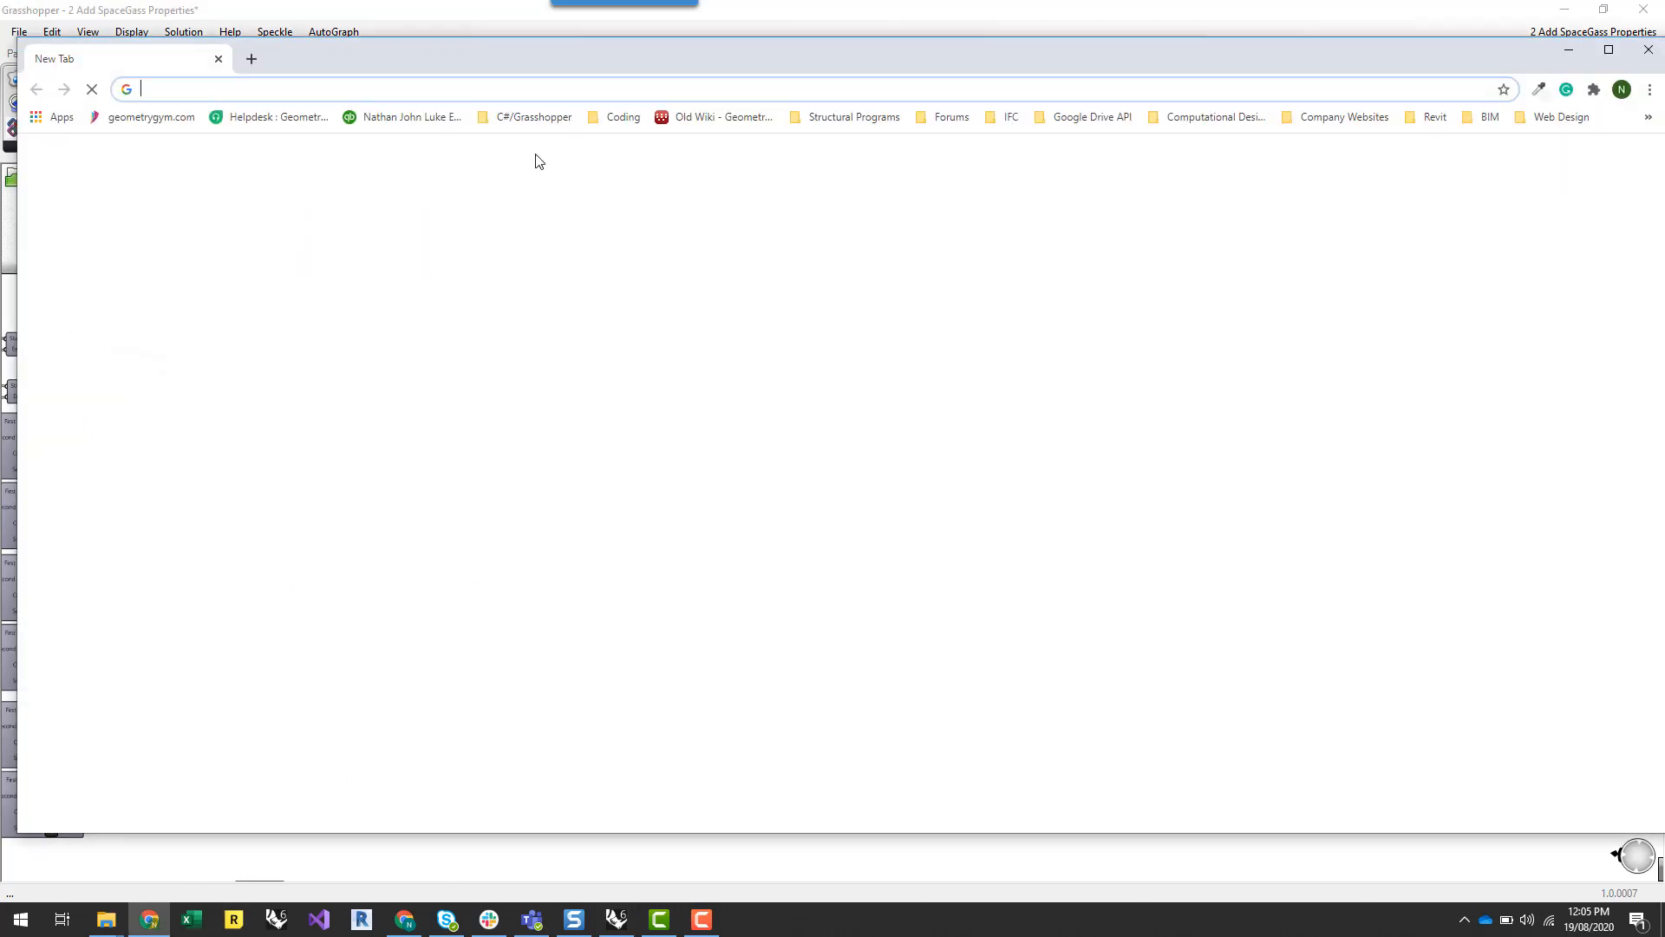
left_click(524, 90)
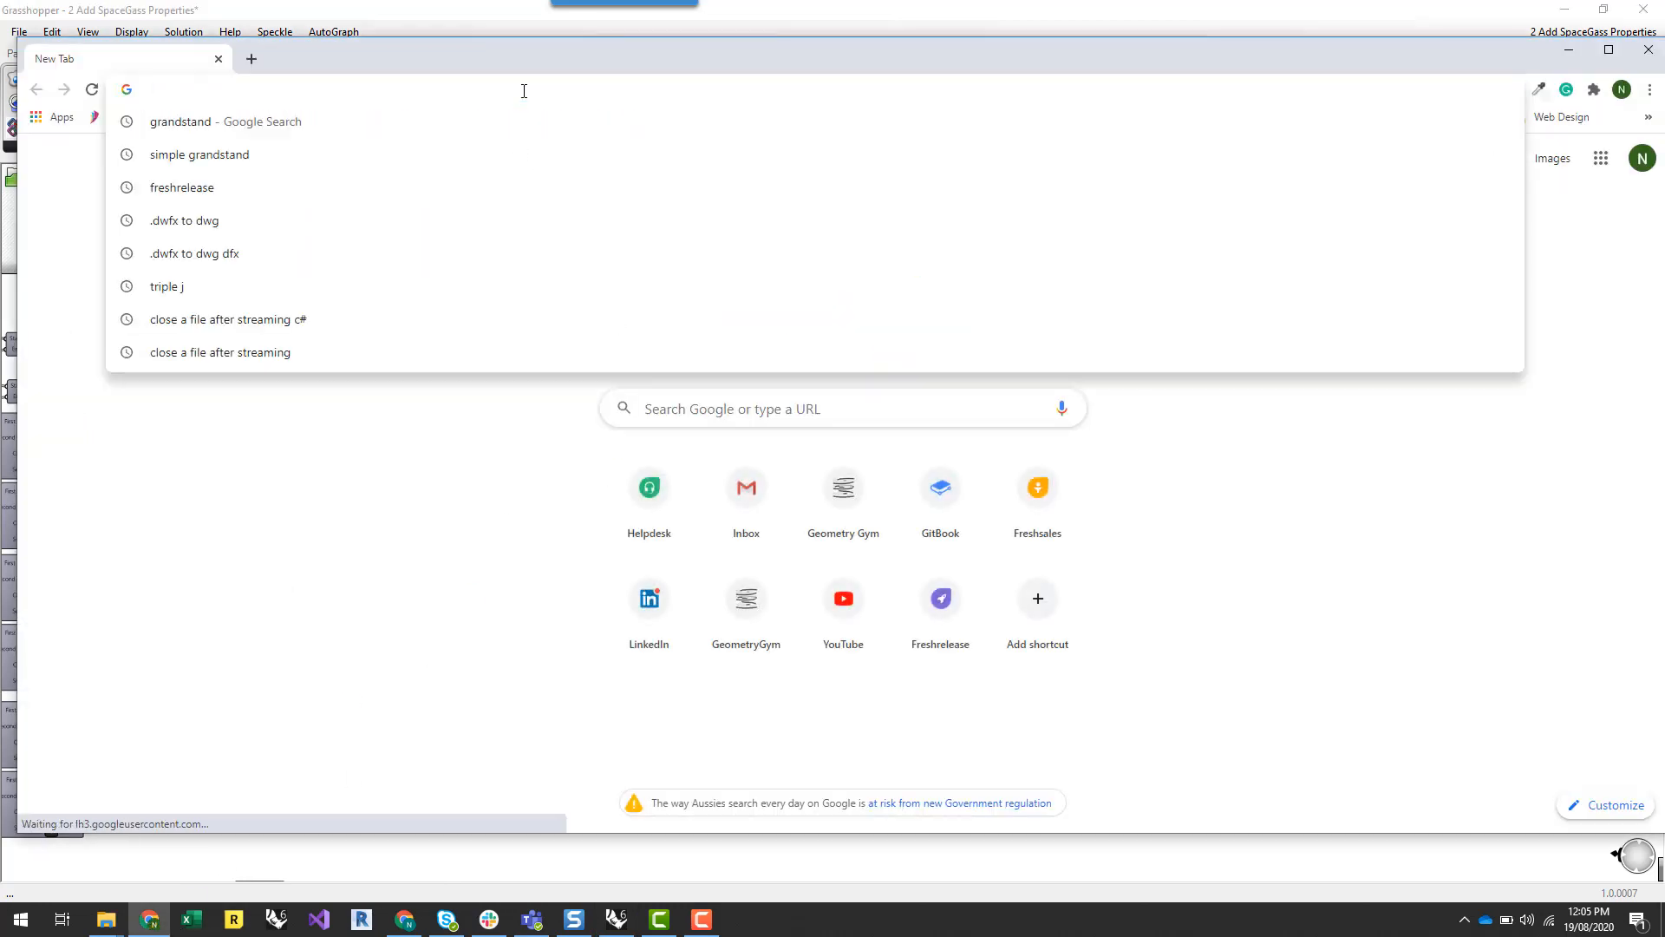
type("www.")
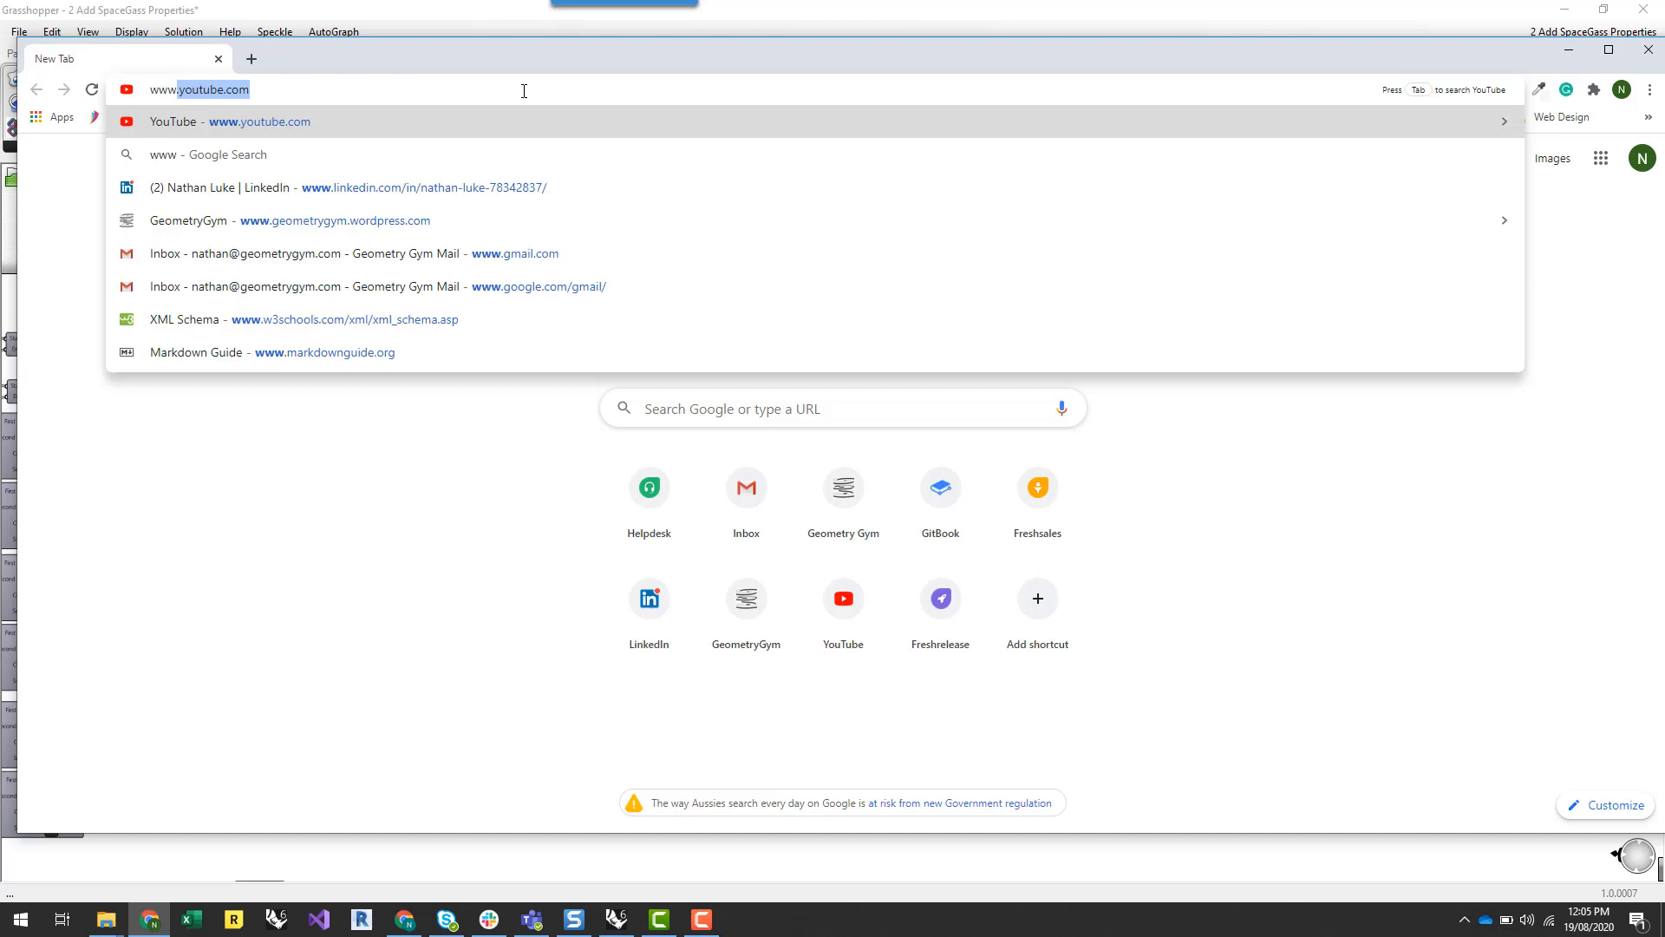
type("geometry")
key("Return")
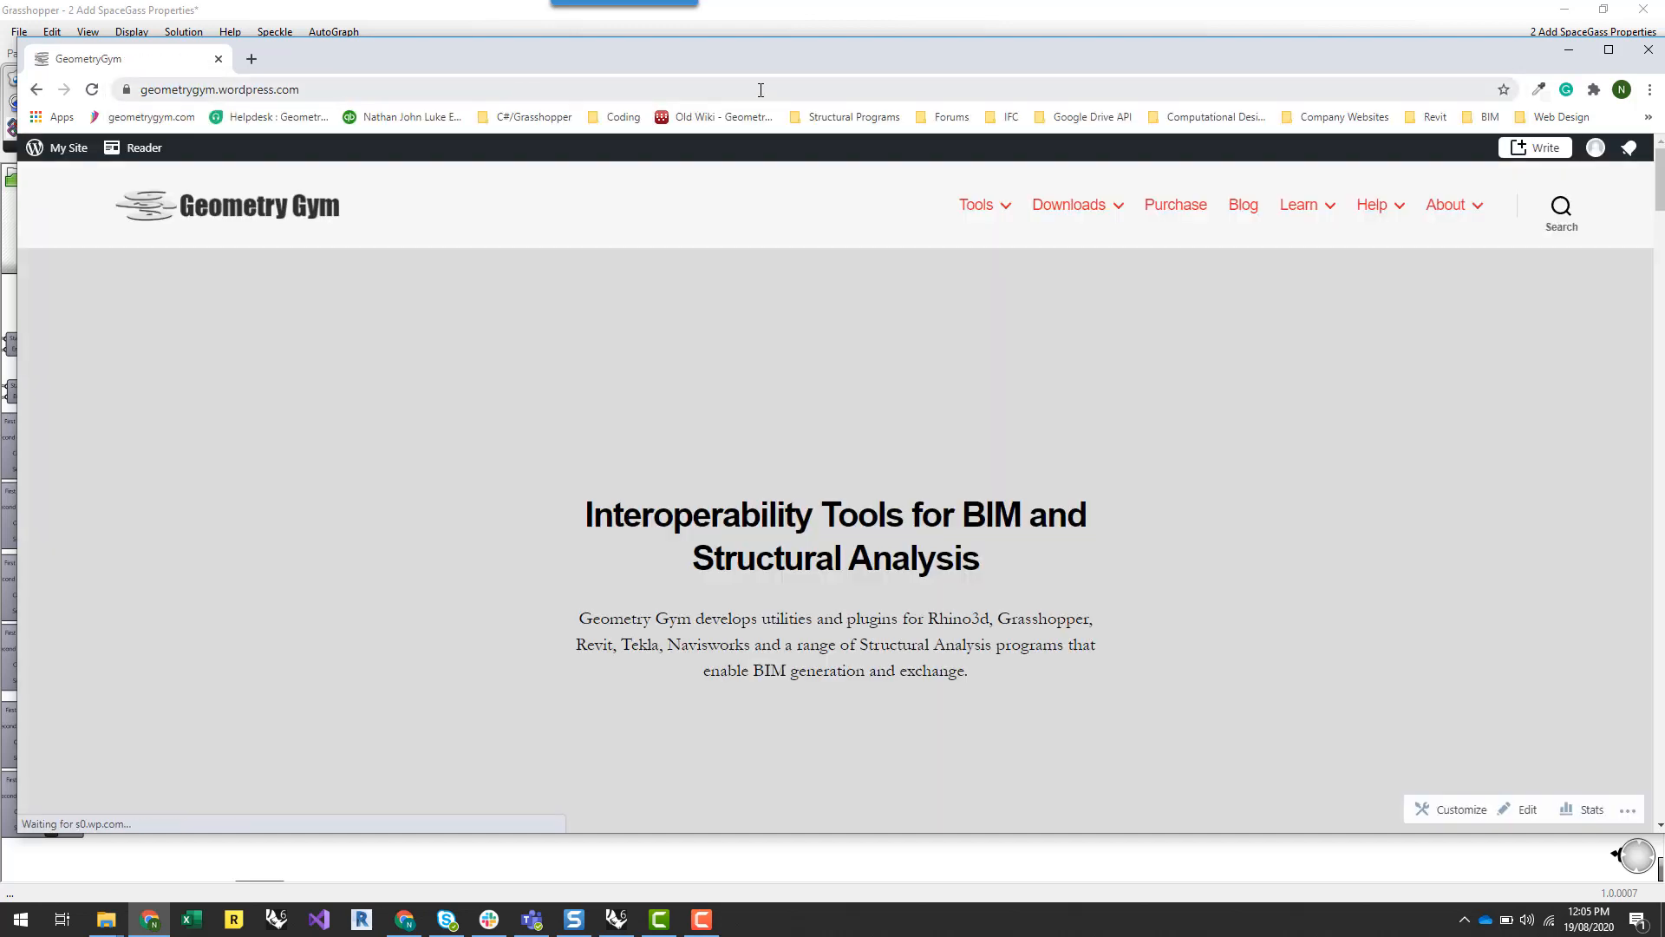
Look up the SpaceGass installer in the Structural Analysis section of the Windows downloads, then return to Grasshopper
mouse_move(1070, 221)
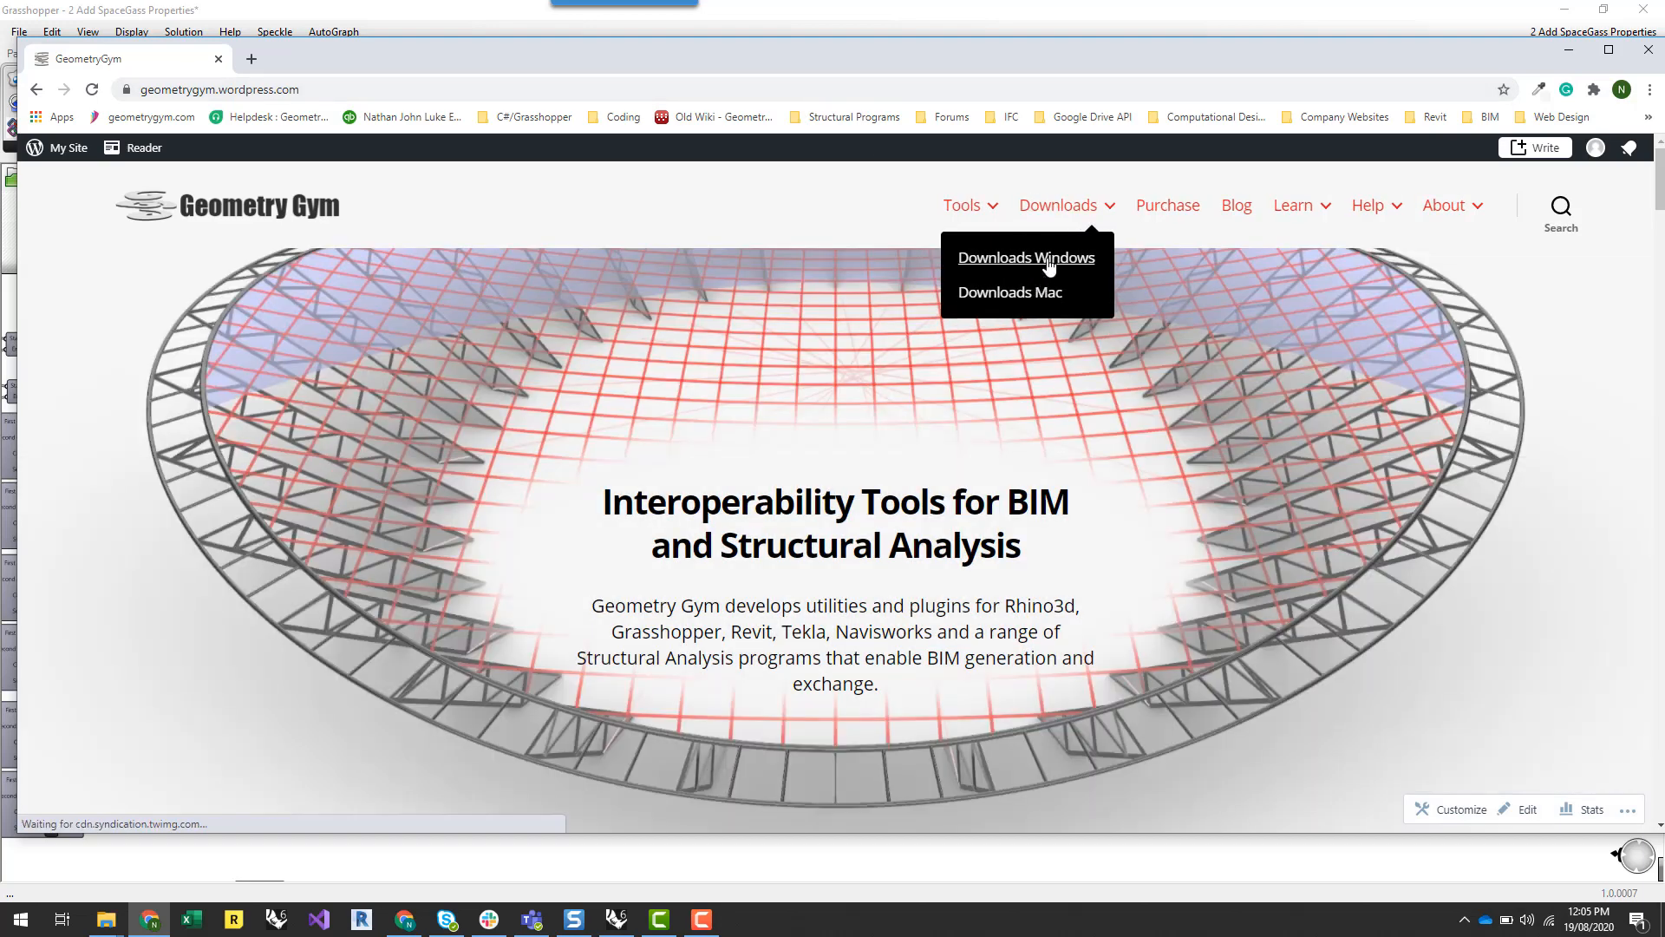
left_click(1047, 260)
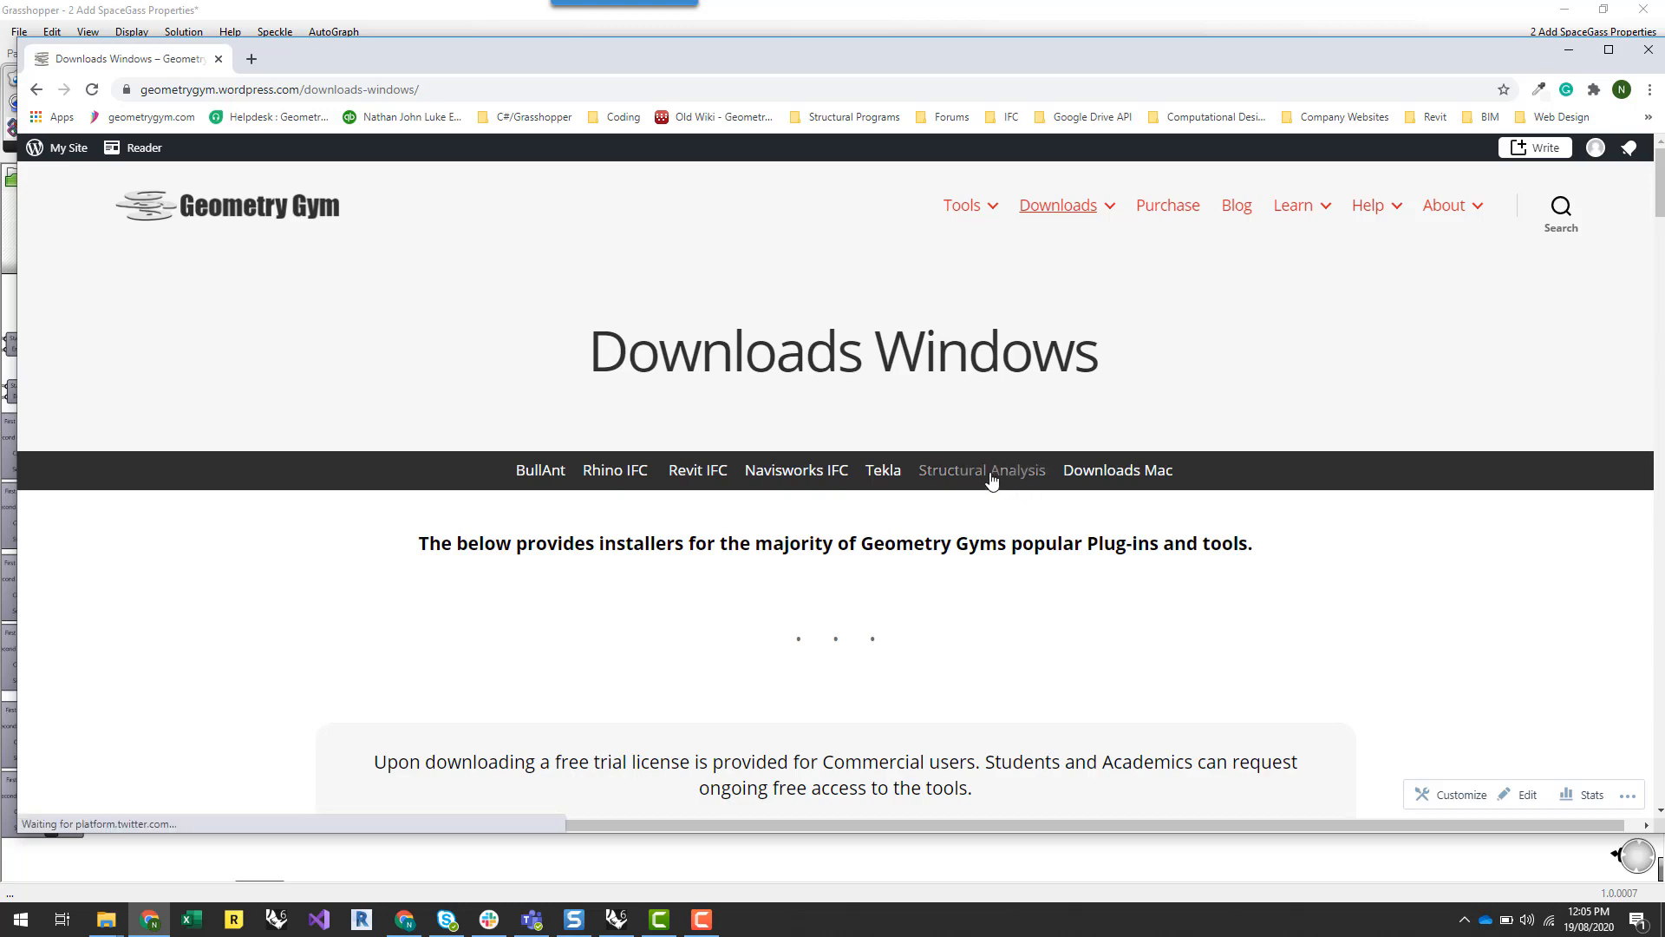
left_click(993, 477)
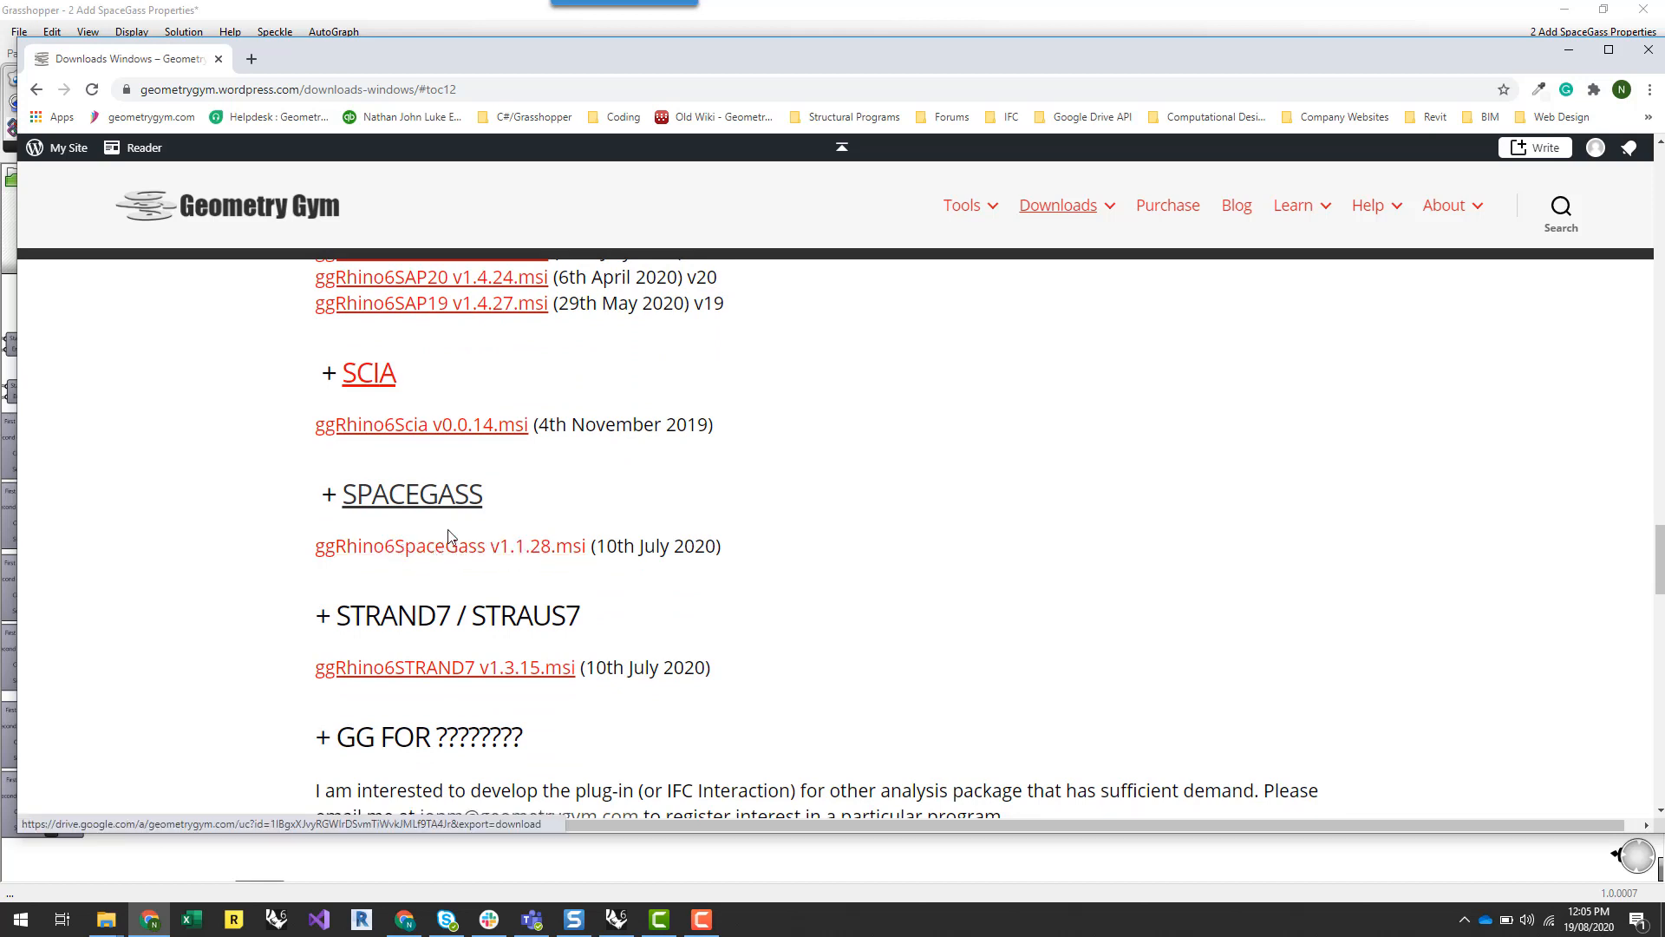
left_click(1568, 49)
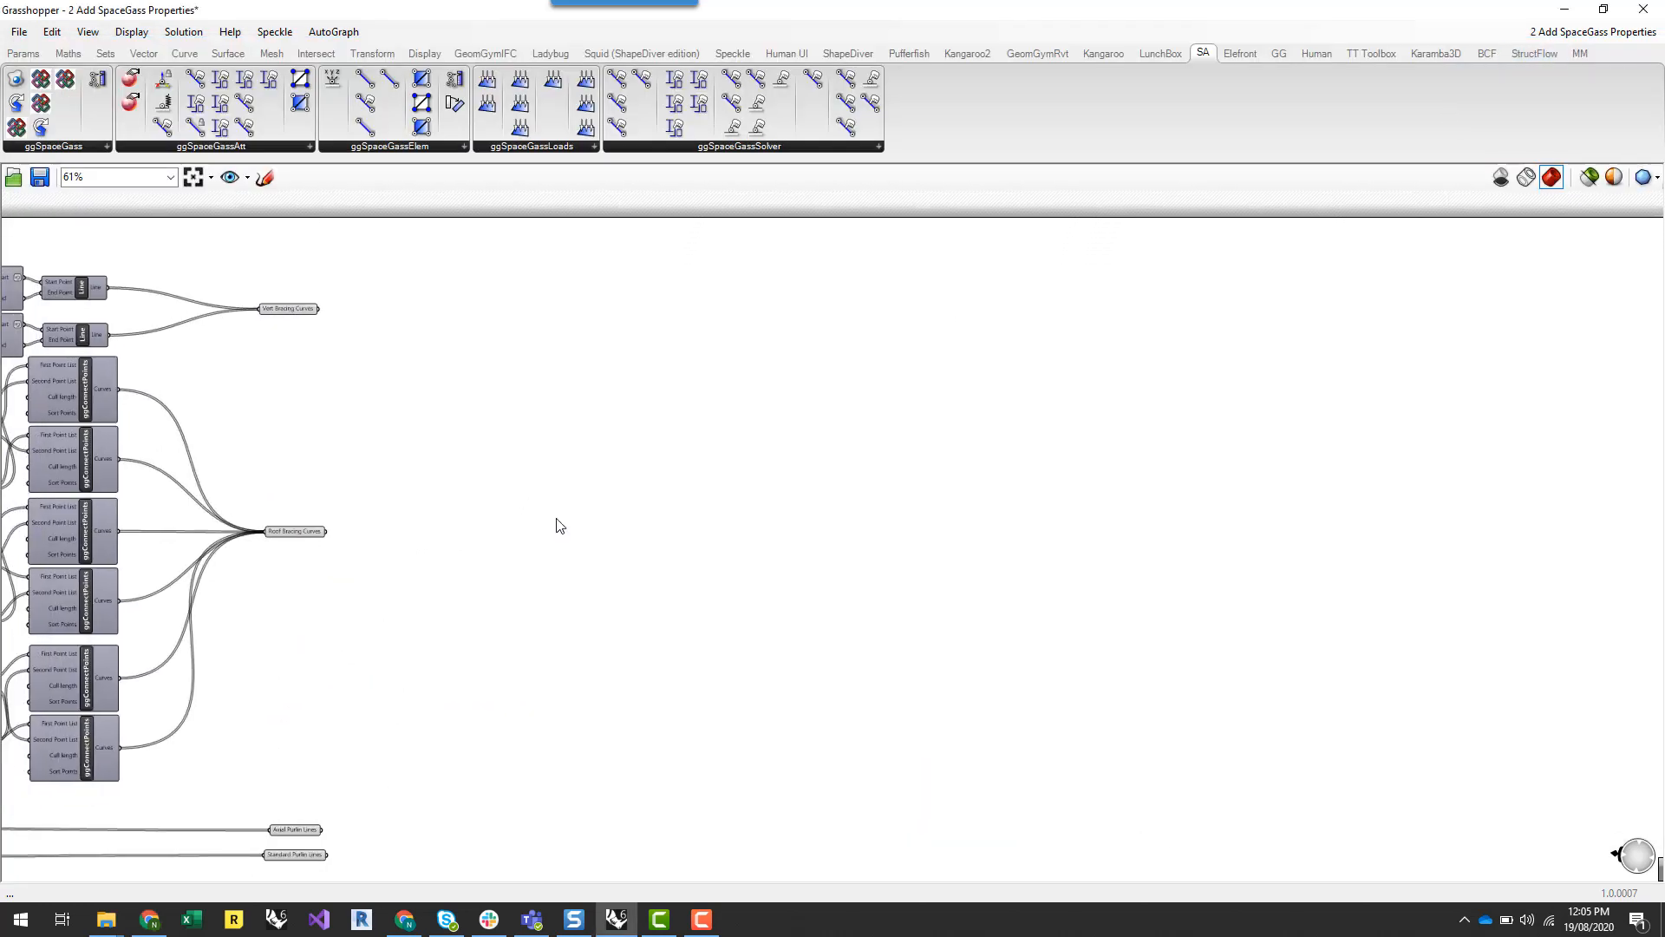
Add a ggSpaceGassBakeModel component to the empty canvas area above and beyond the Vert Bracing Curves parameter
scroll(478, 401, "up", 1)
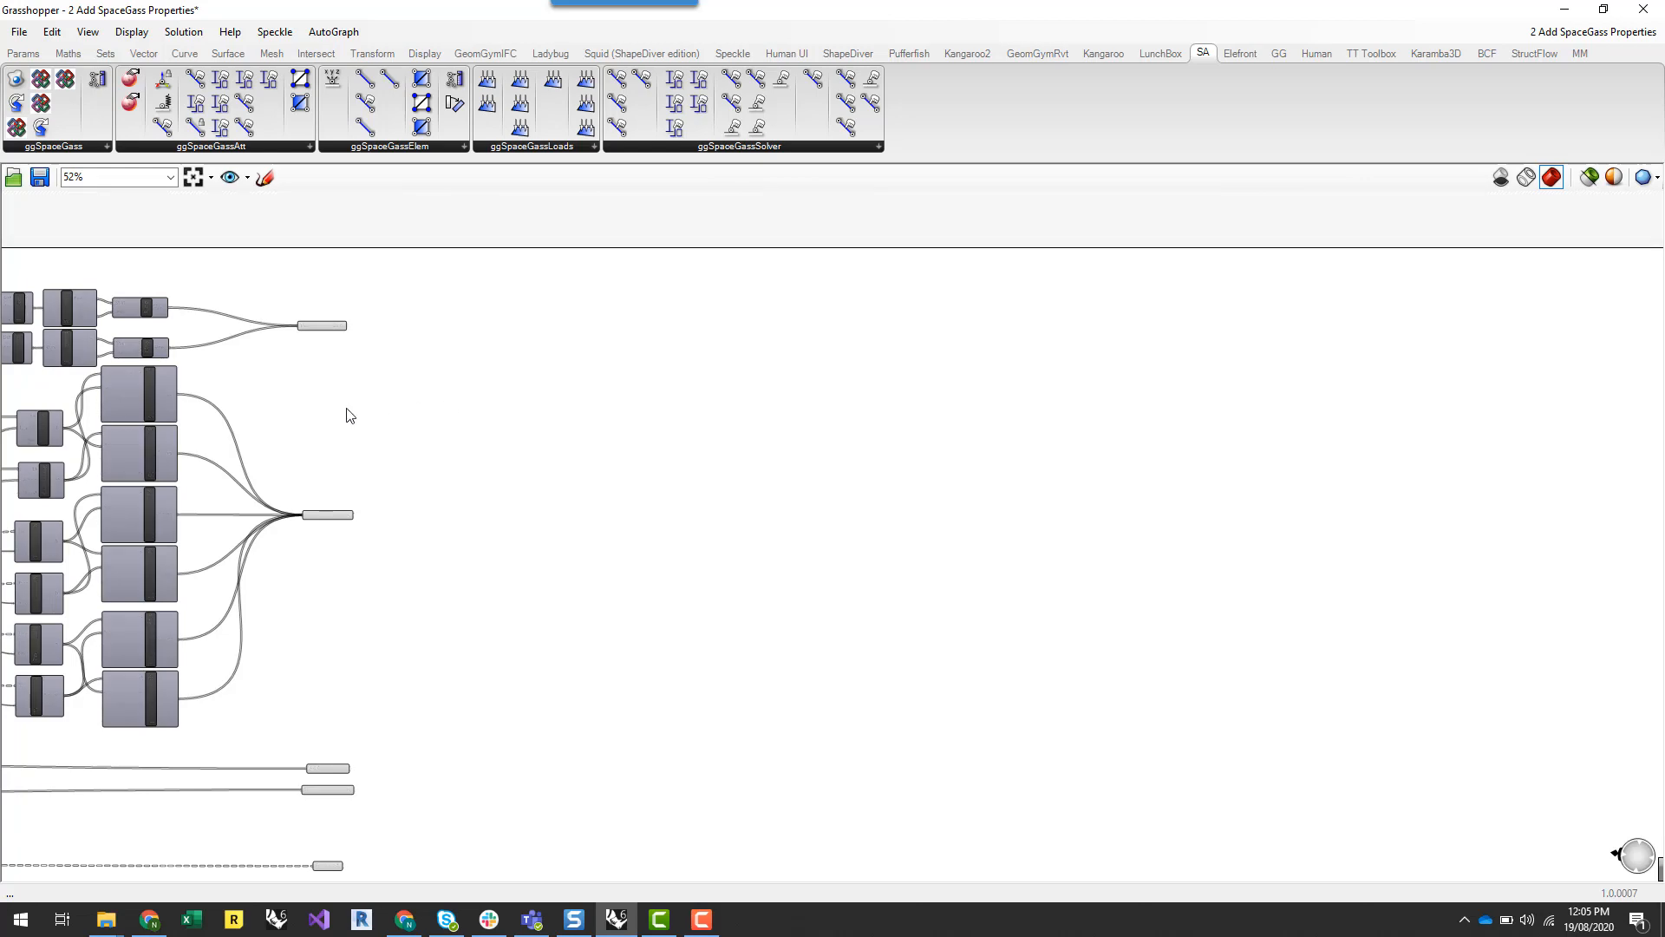
scroll(207, 375, "up", 2)
right_click_drag(261, 397, 234, 365)
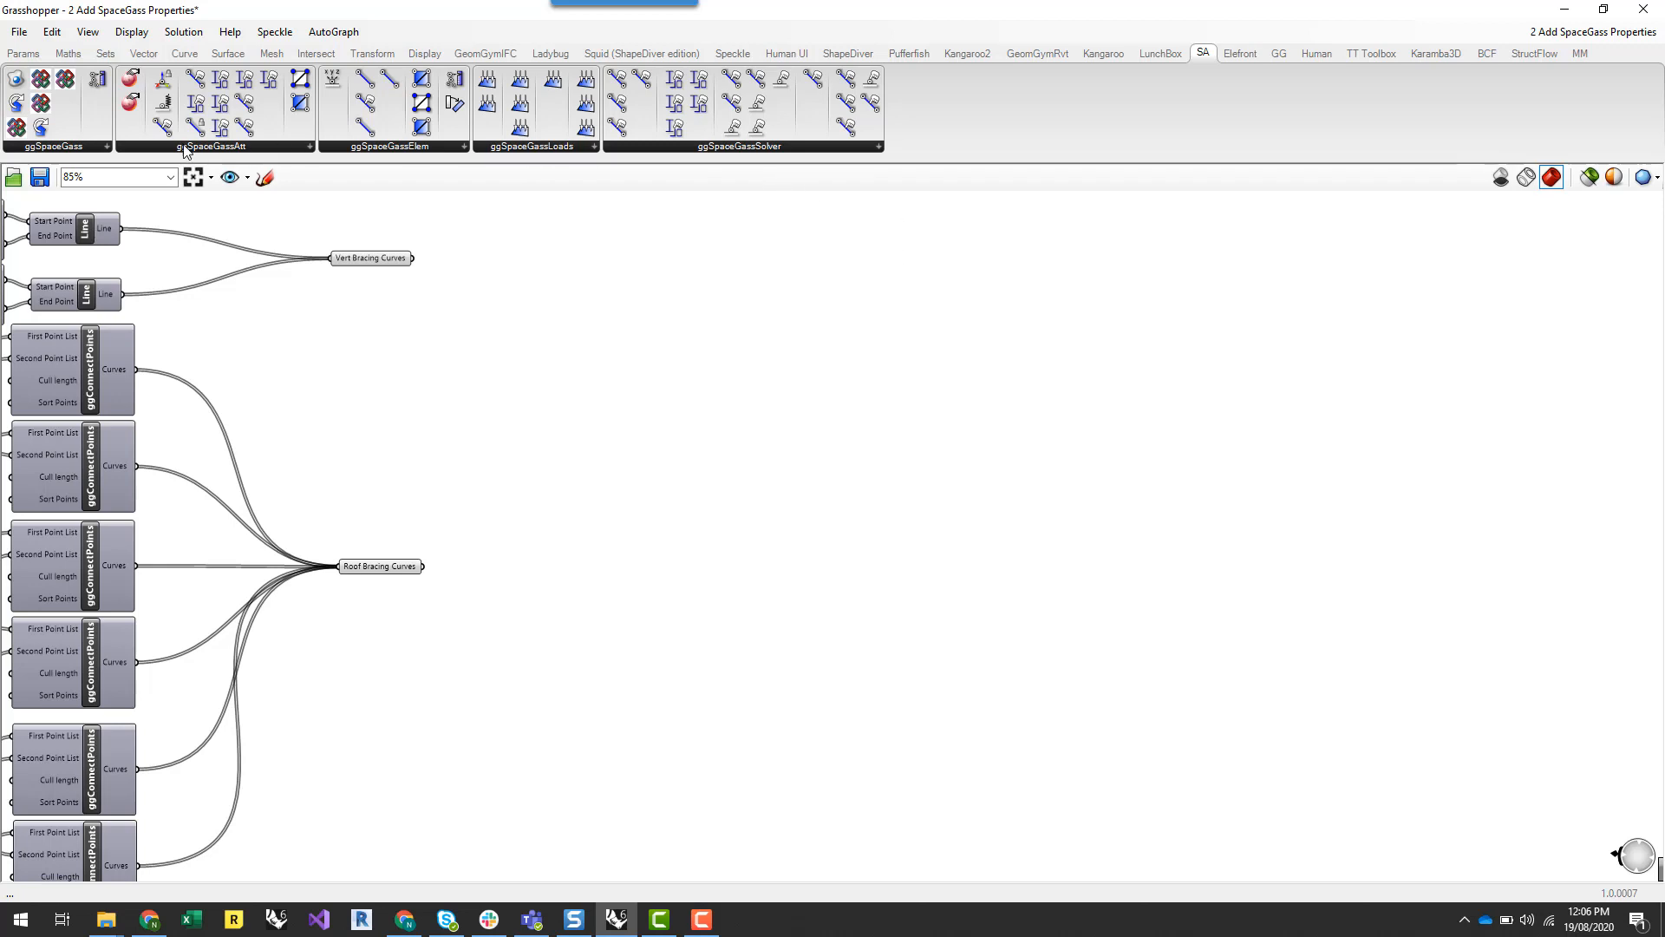
left_click(68, 146)
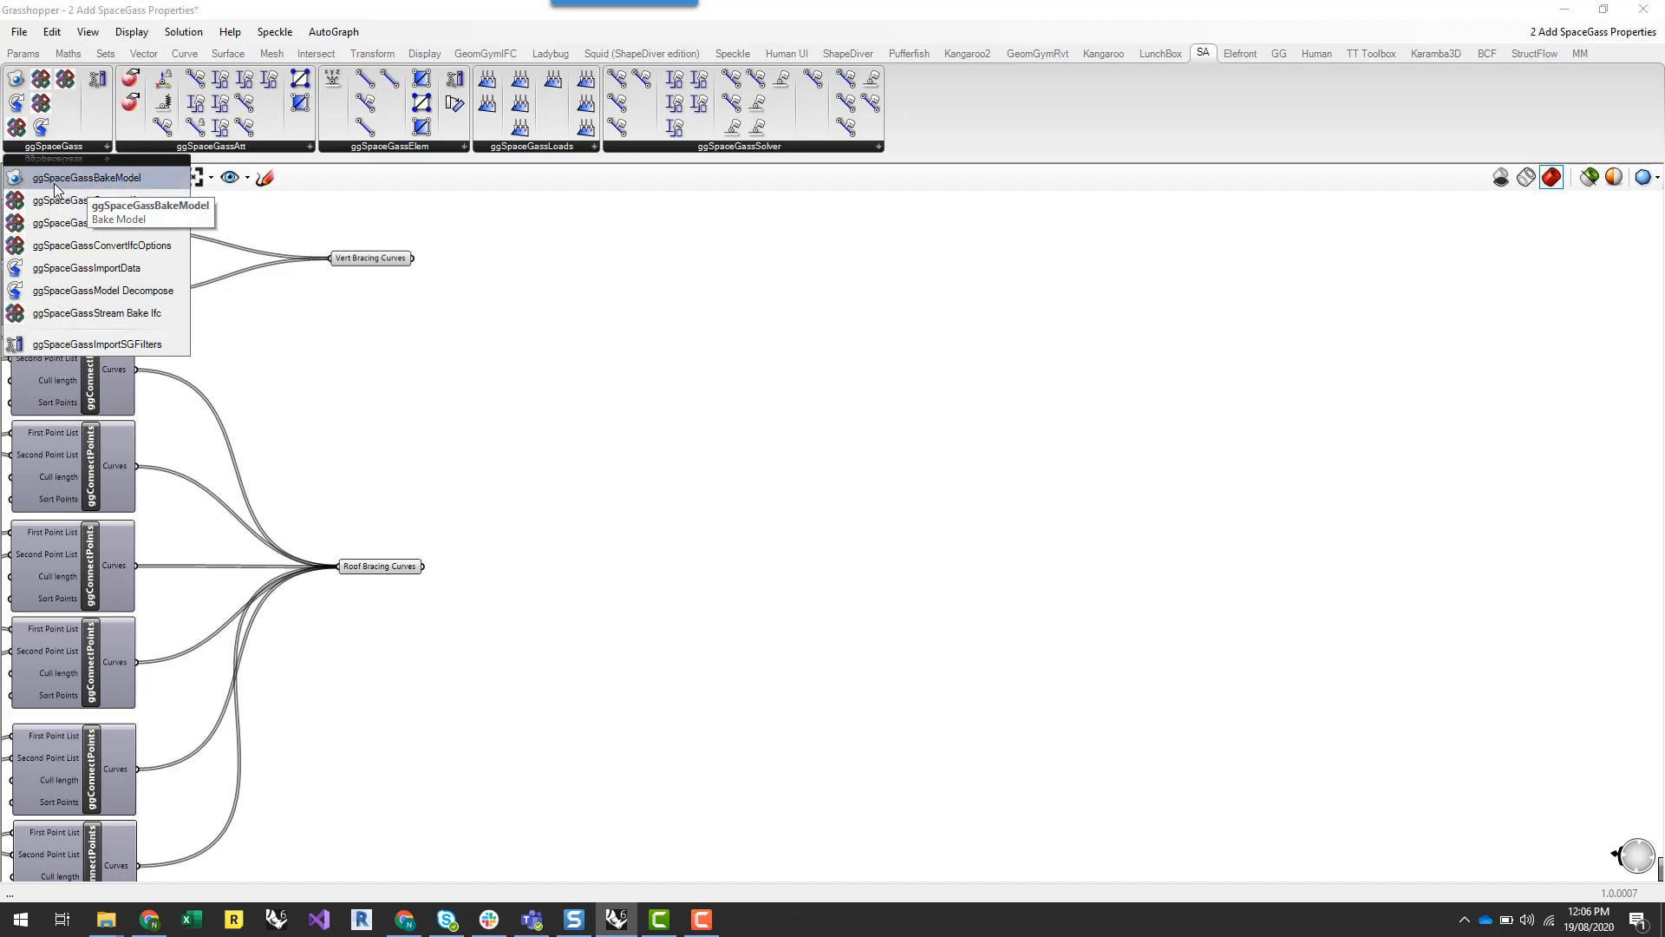
left_click(148, 179)
left_click(555, 239)
right_click_drag(516, 340, 677, 473)
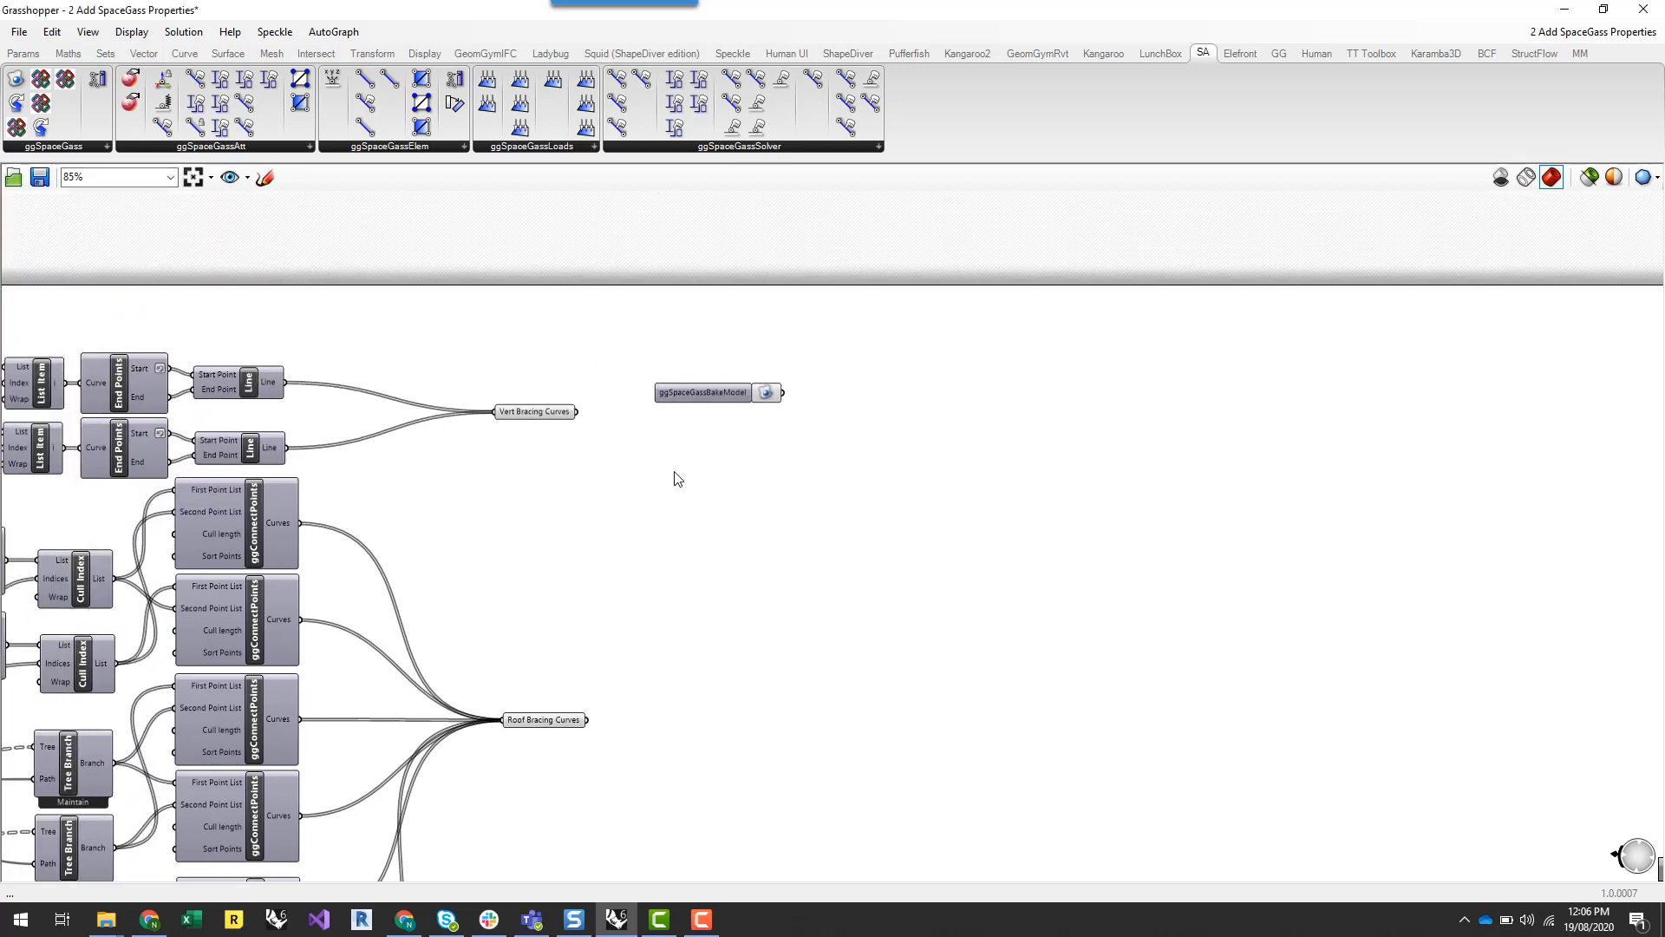
scroll(650, 401, "up", 2)
left_click_drag(702, 392, 748, 334)
left_click(827, 382)
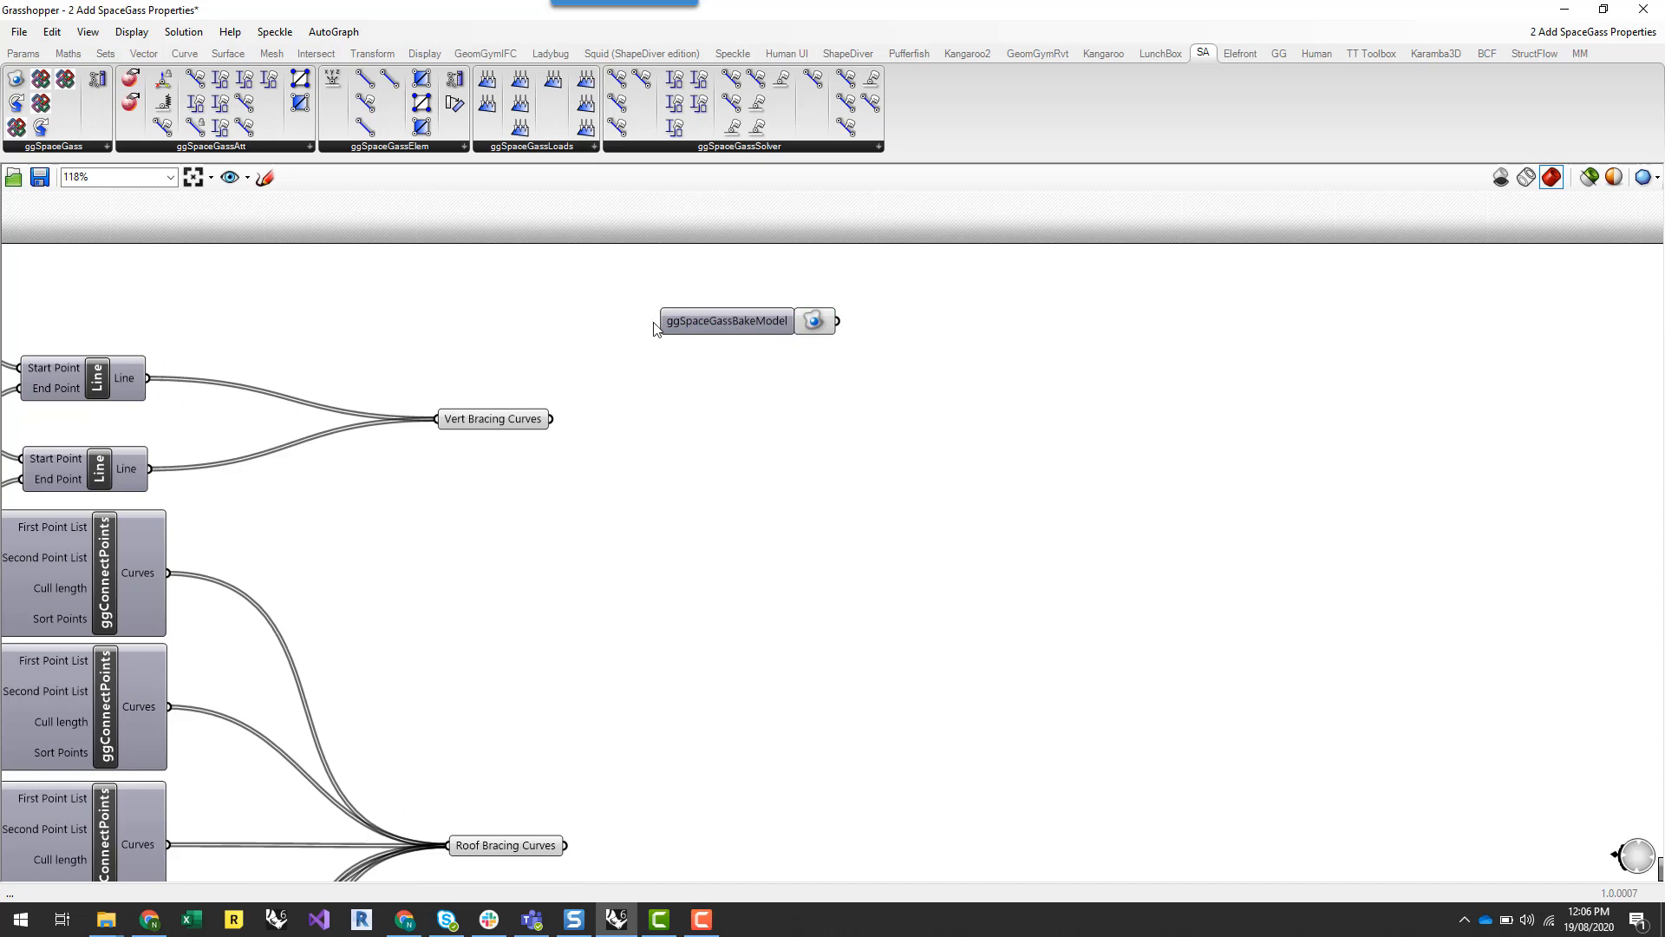
Examine the bake and export options of the ggSpaceGassBakeModel component
left_click(813, 324)
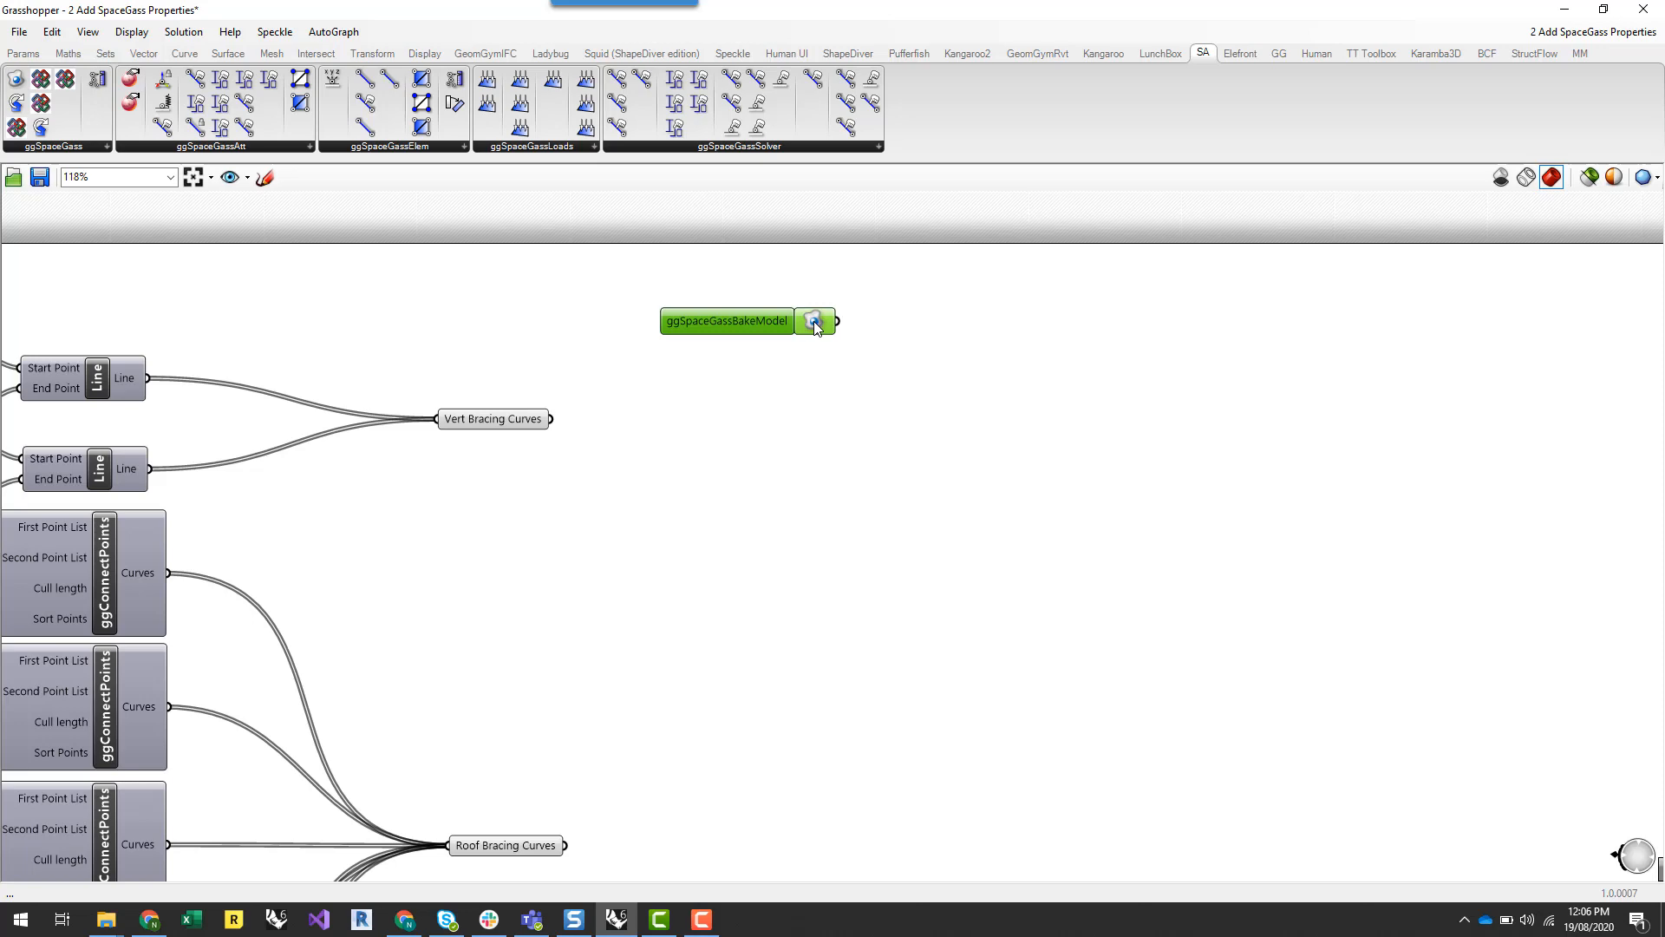
right_click(813, 324)
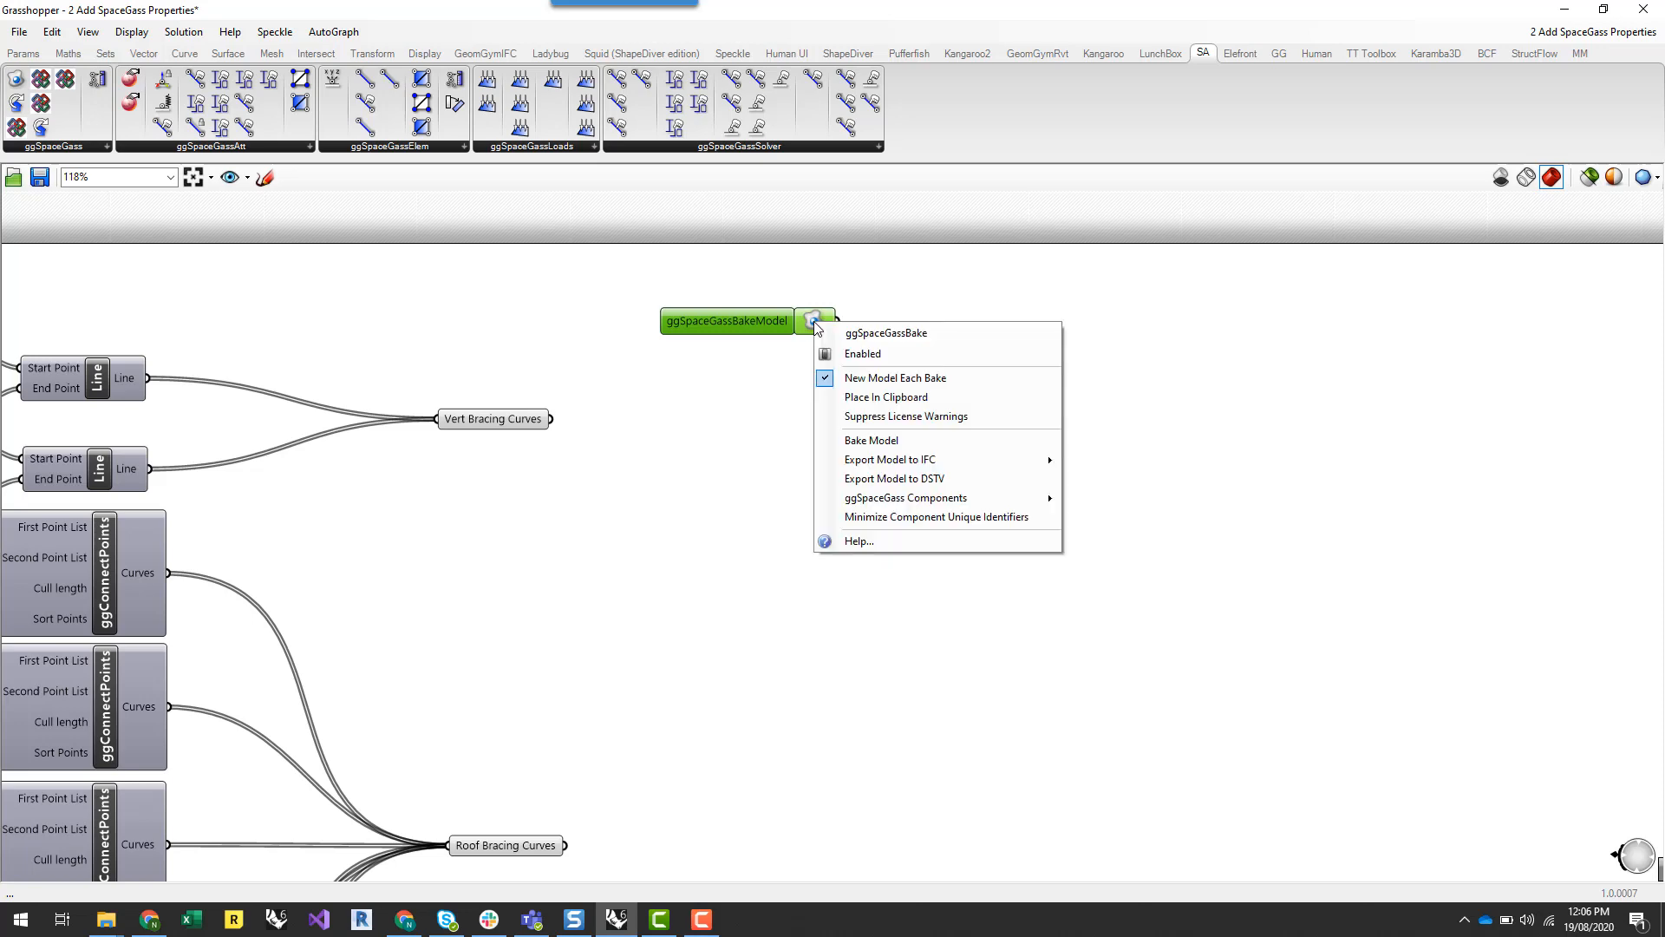
left_click(978, 297)
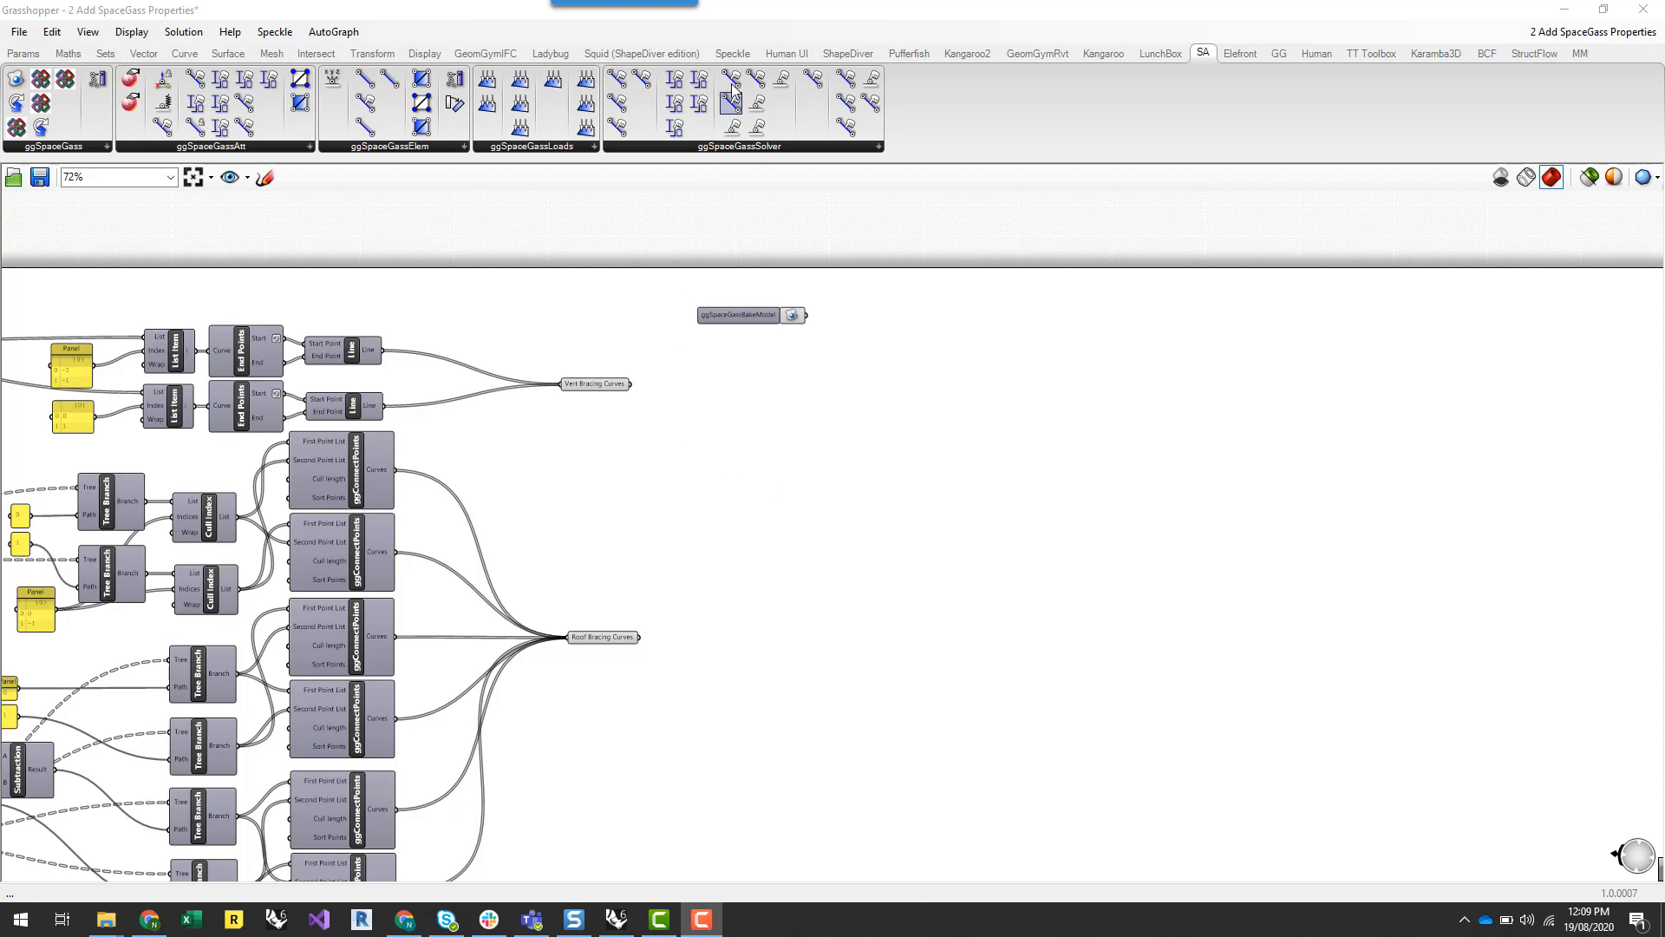
Place the Grasshopper window beside the Rhino viewport and select the Rafter Polyline parameter to highlight its geometry
left_click_drag(740, 18, 1025, 83)
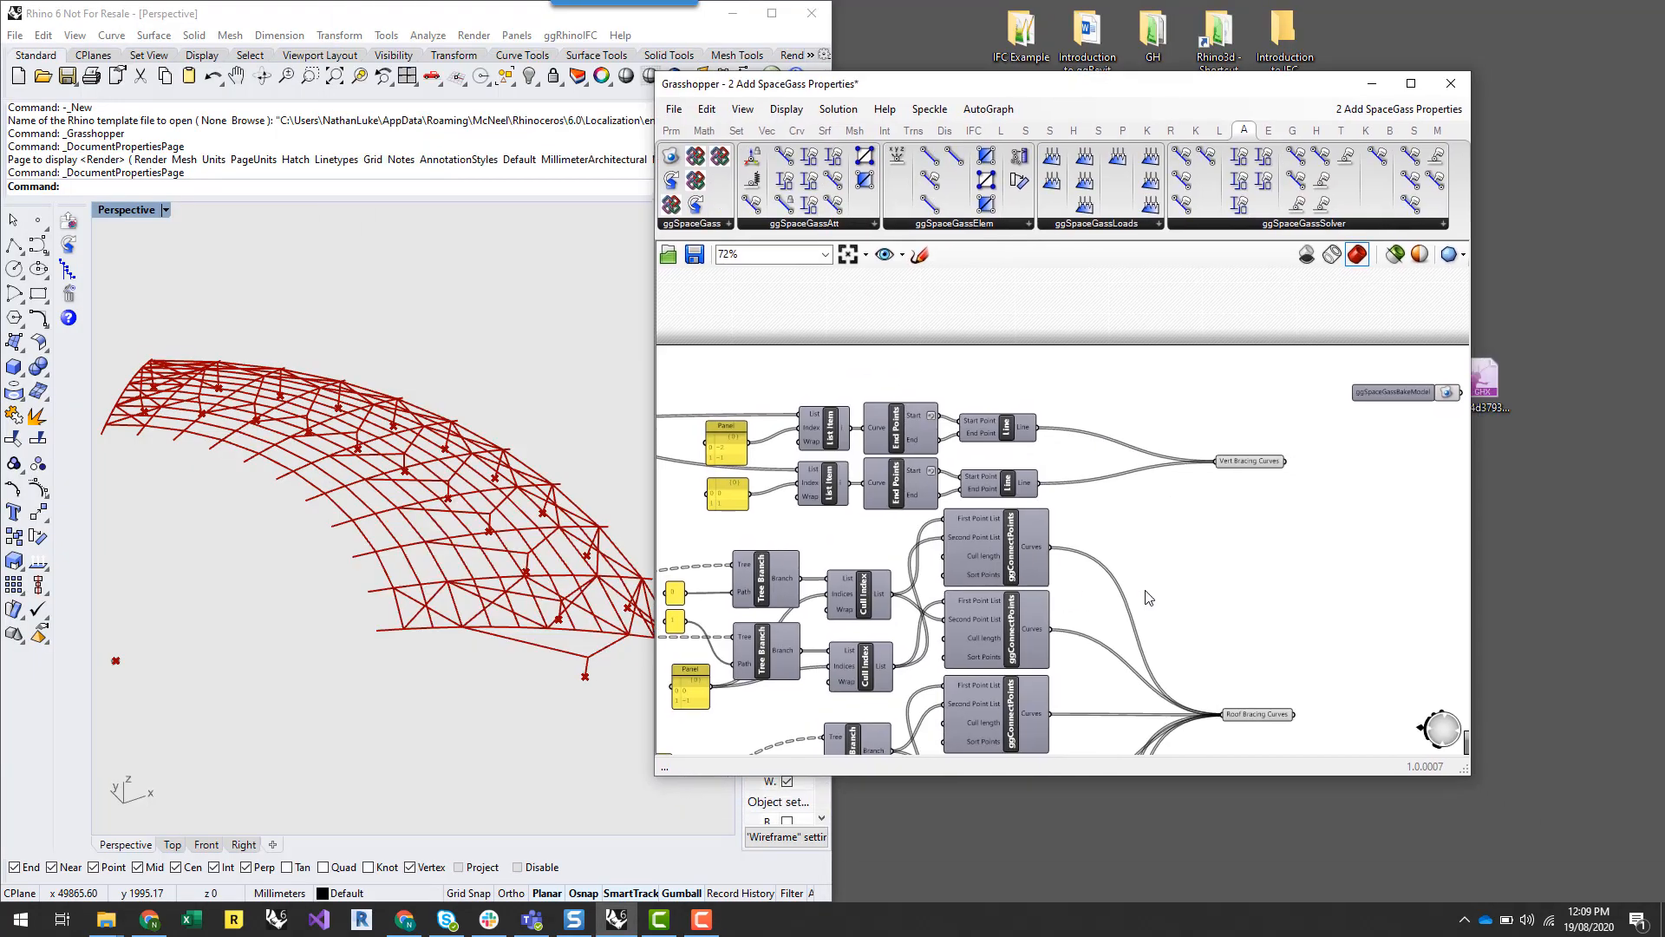
scroll(1187, 441, "down", 5)
right_click_drag(1267, 550, 1150, 150)
scroll(1182, 712, "up", 6)
scroll(1181, 702, "up", 1)
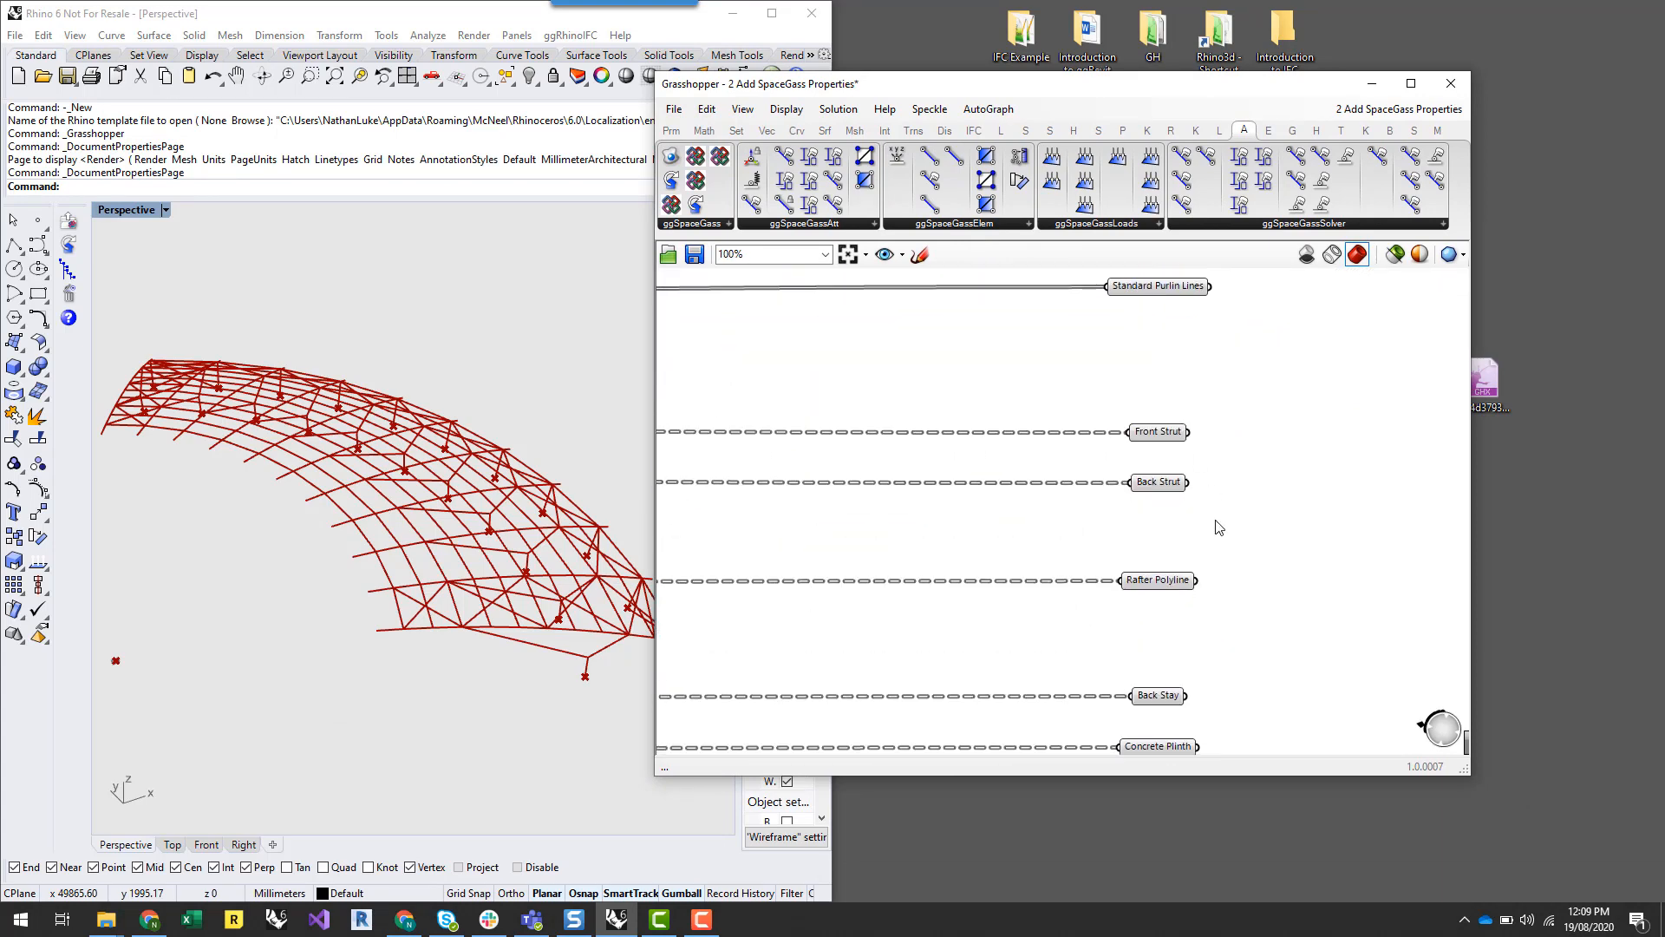
left_click(1158, 581)
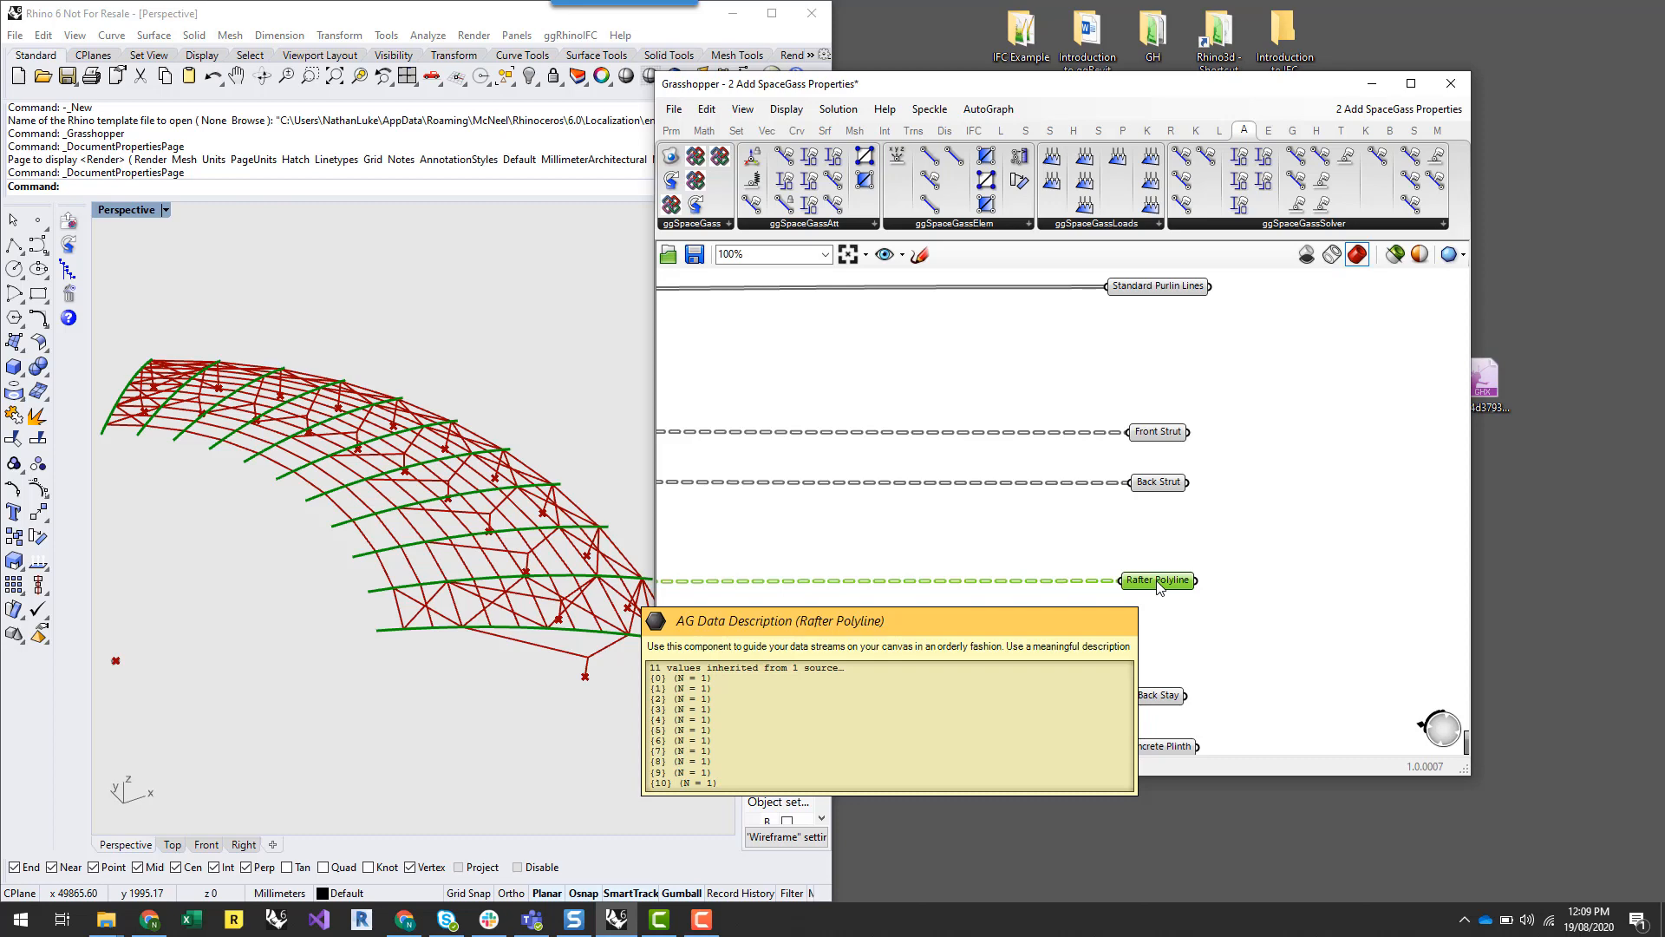
Add a ggSpaceGassCreateBeam component beside the Rafter Polyline parameter, leaving a wide gap between them
right_click_drag(1301, 578, 1011, 565)
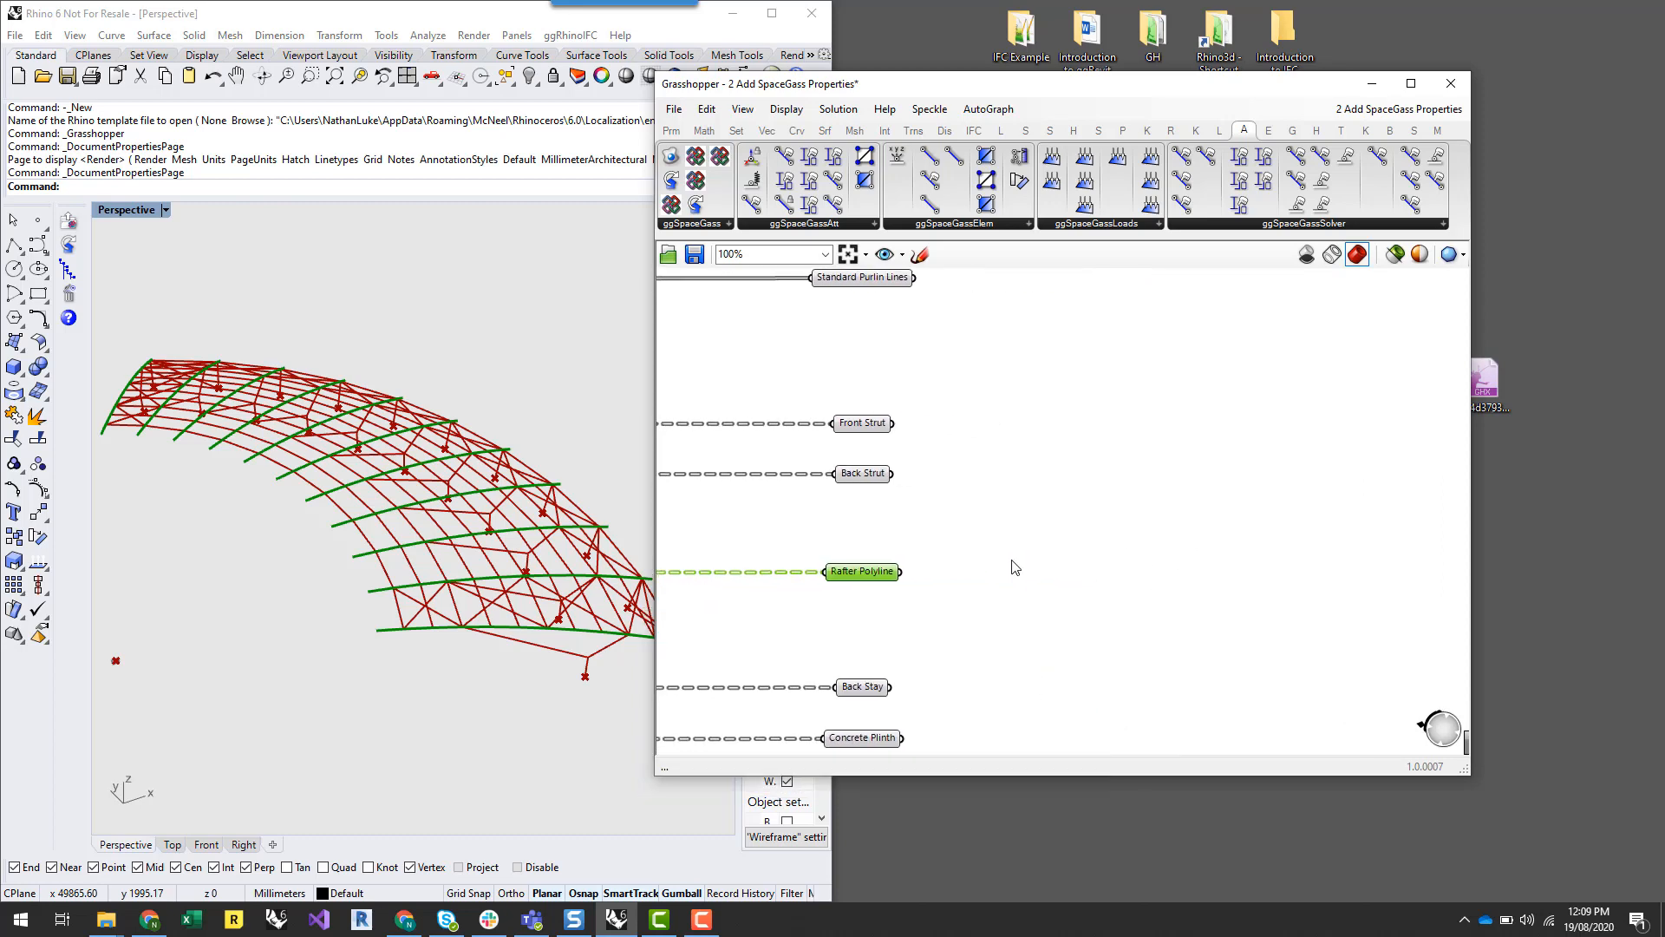
left_click(997, 228)
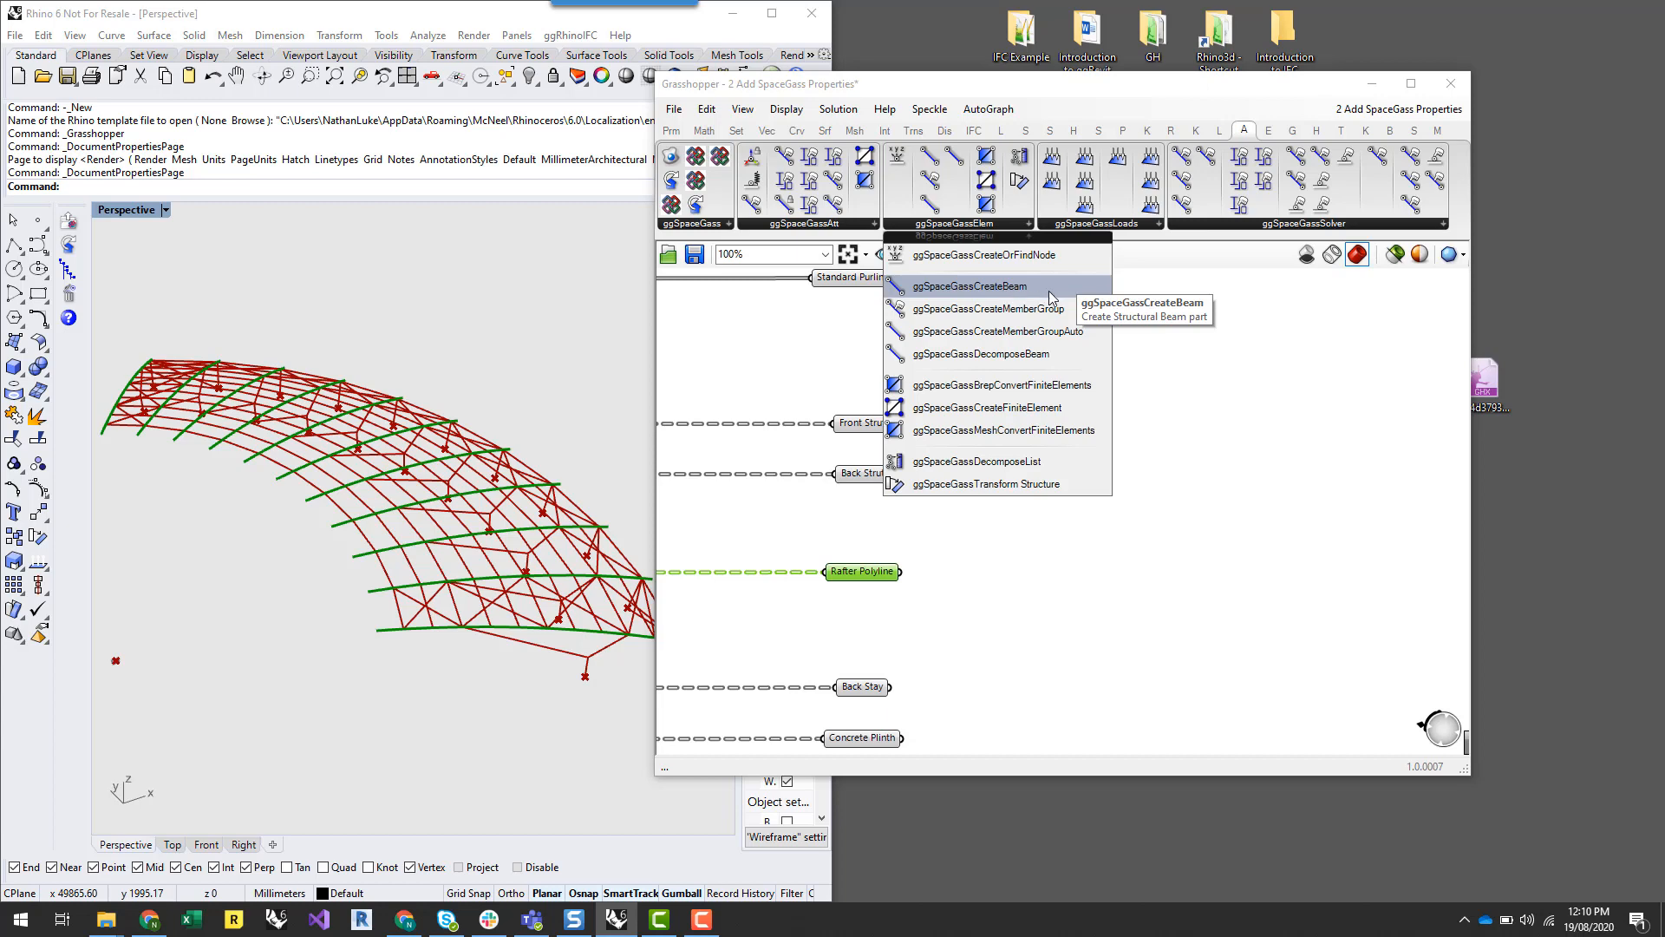
left_click_drag(1050, 290, 1172, 587)
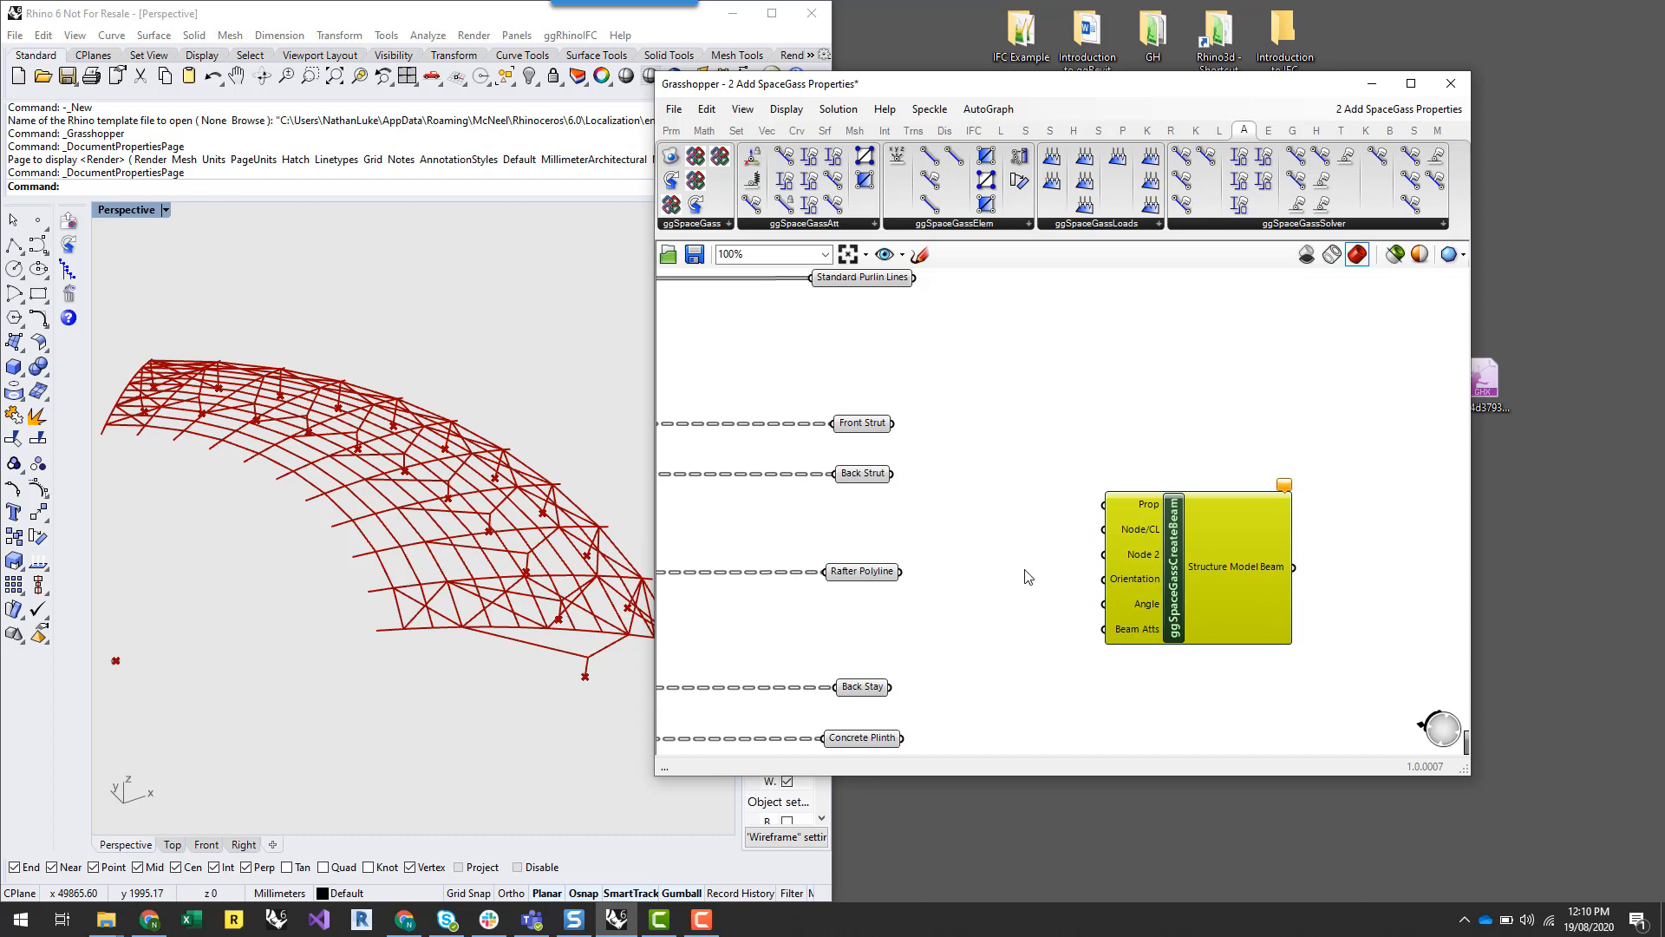
double_click(991, 552)
left_click(1630, 644)
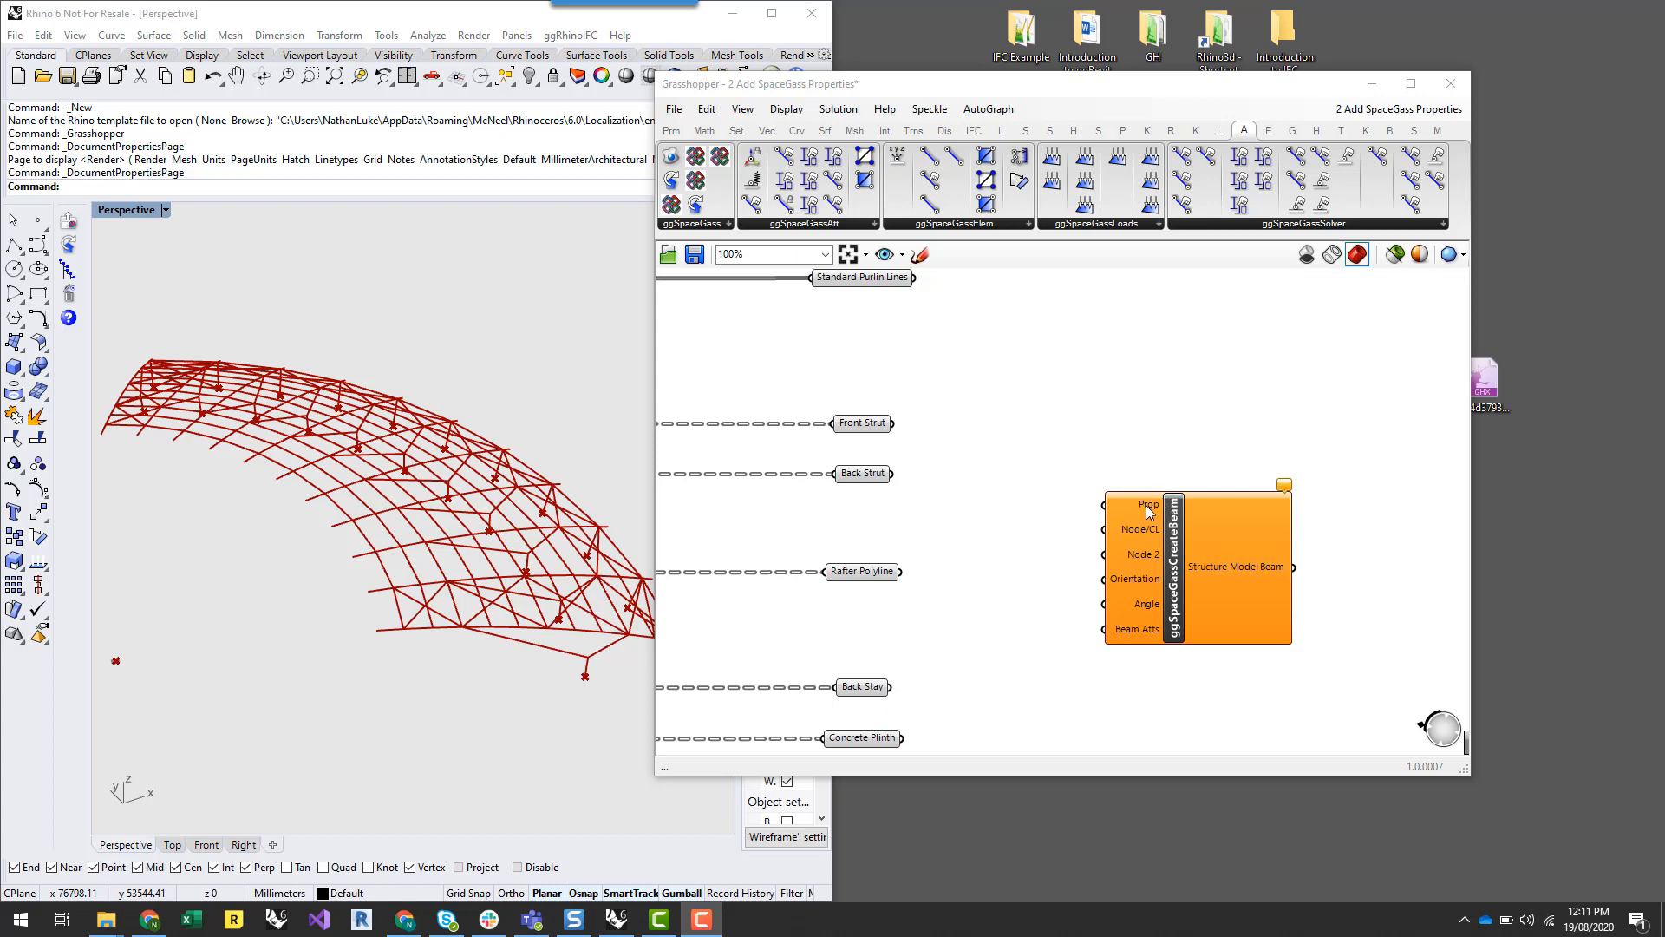
mouse_move(1147, 507)
left_click_drag(1194, 568, 1256, 580)
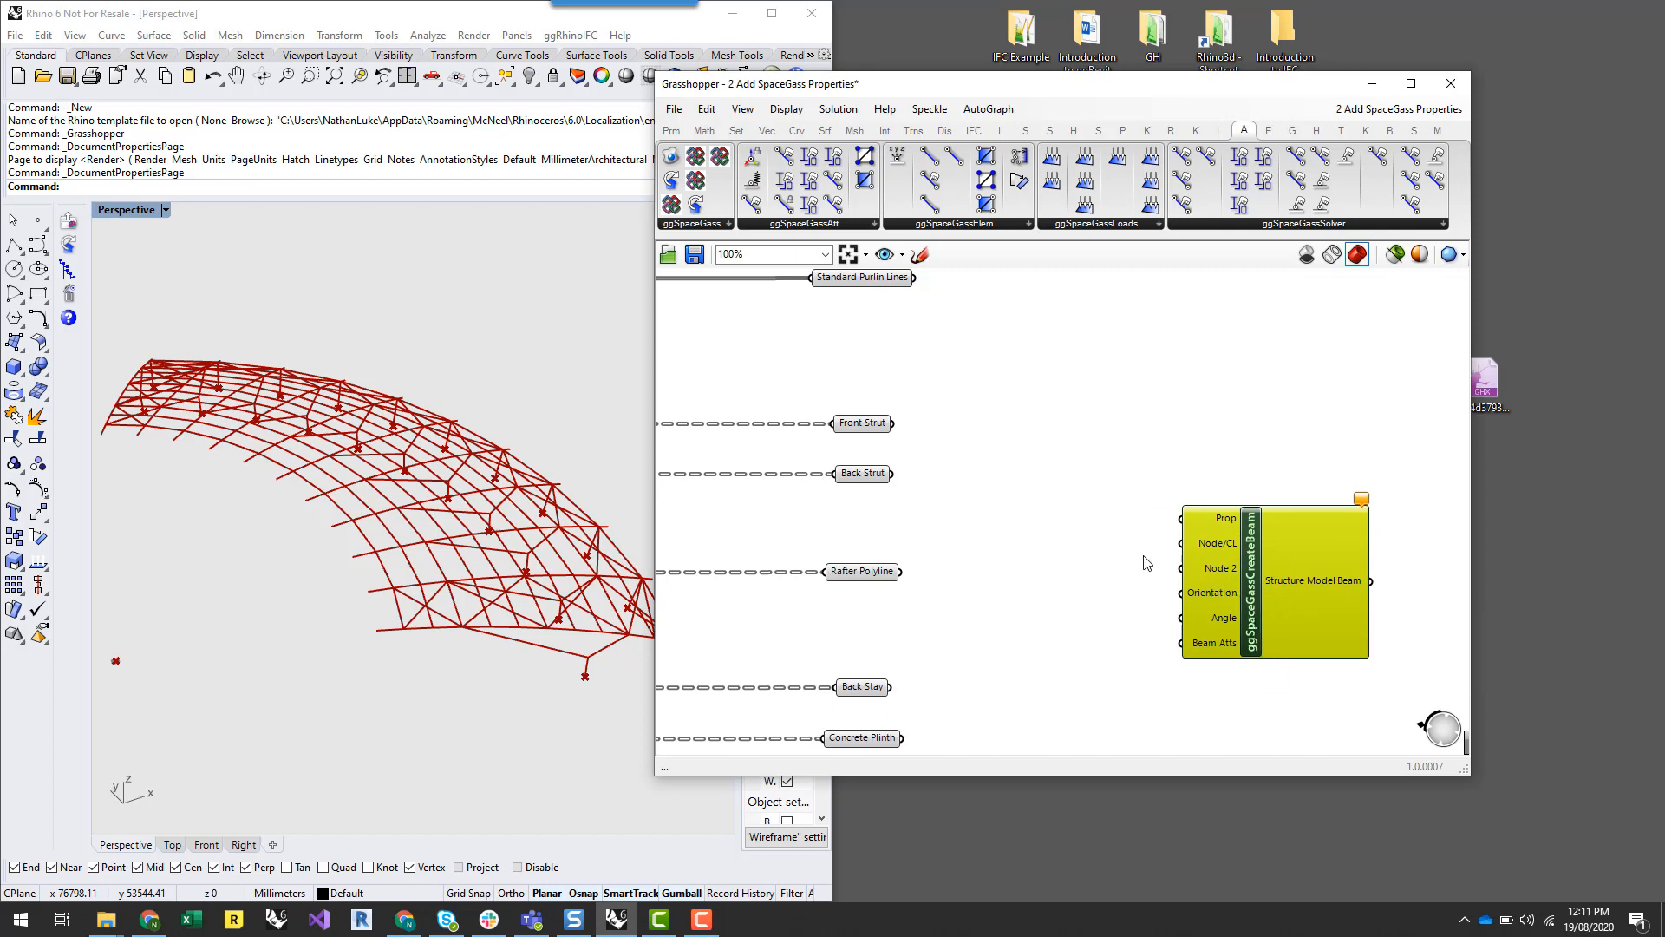
scroll(988, 585, "down", 2)
scroll(1225, 595, "up", 2)
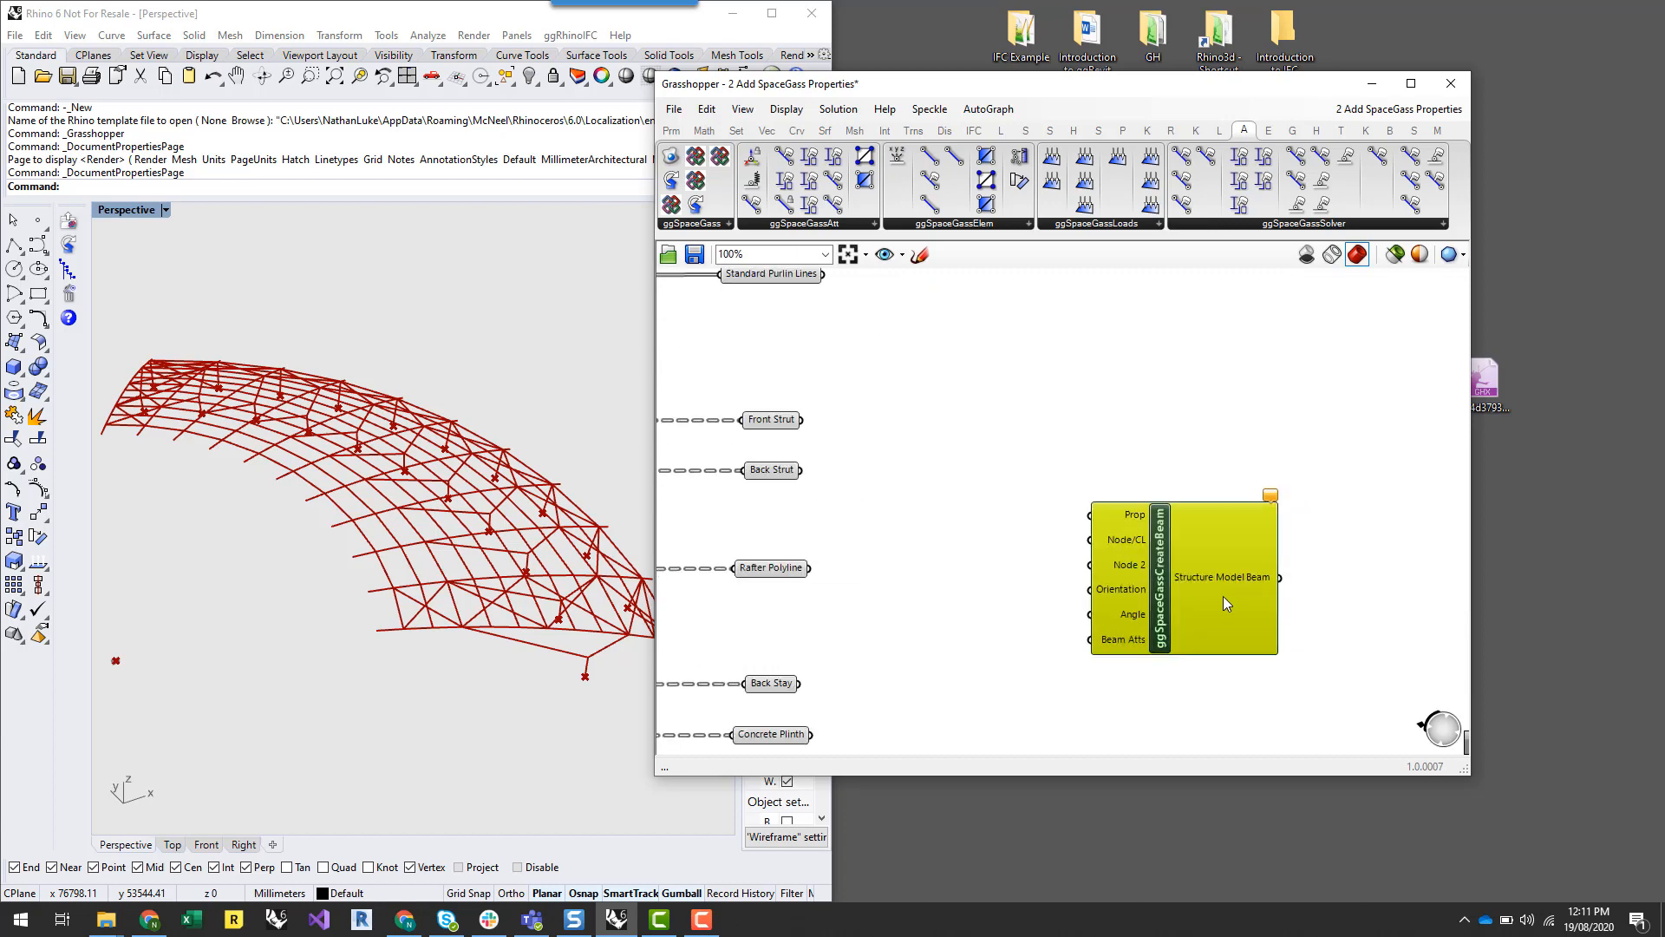
left_click_drag(1158, 557, 1257, 573)
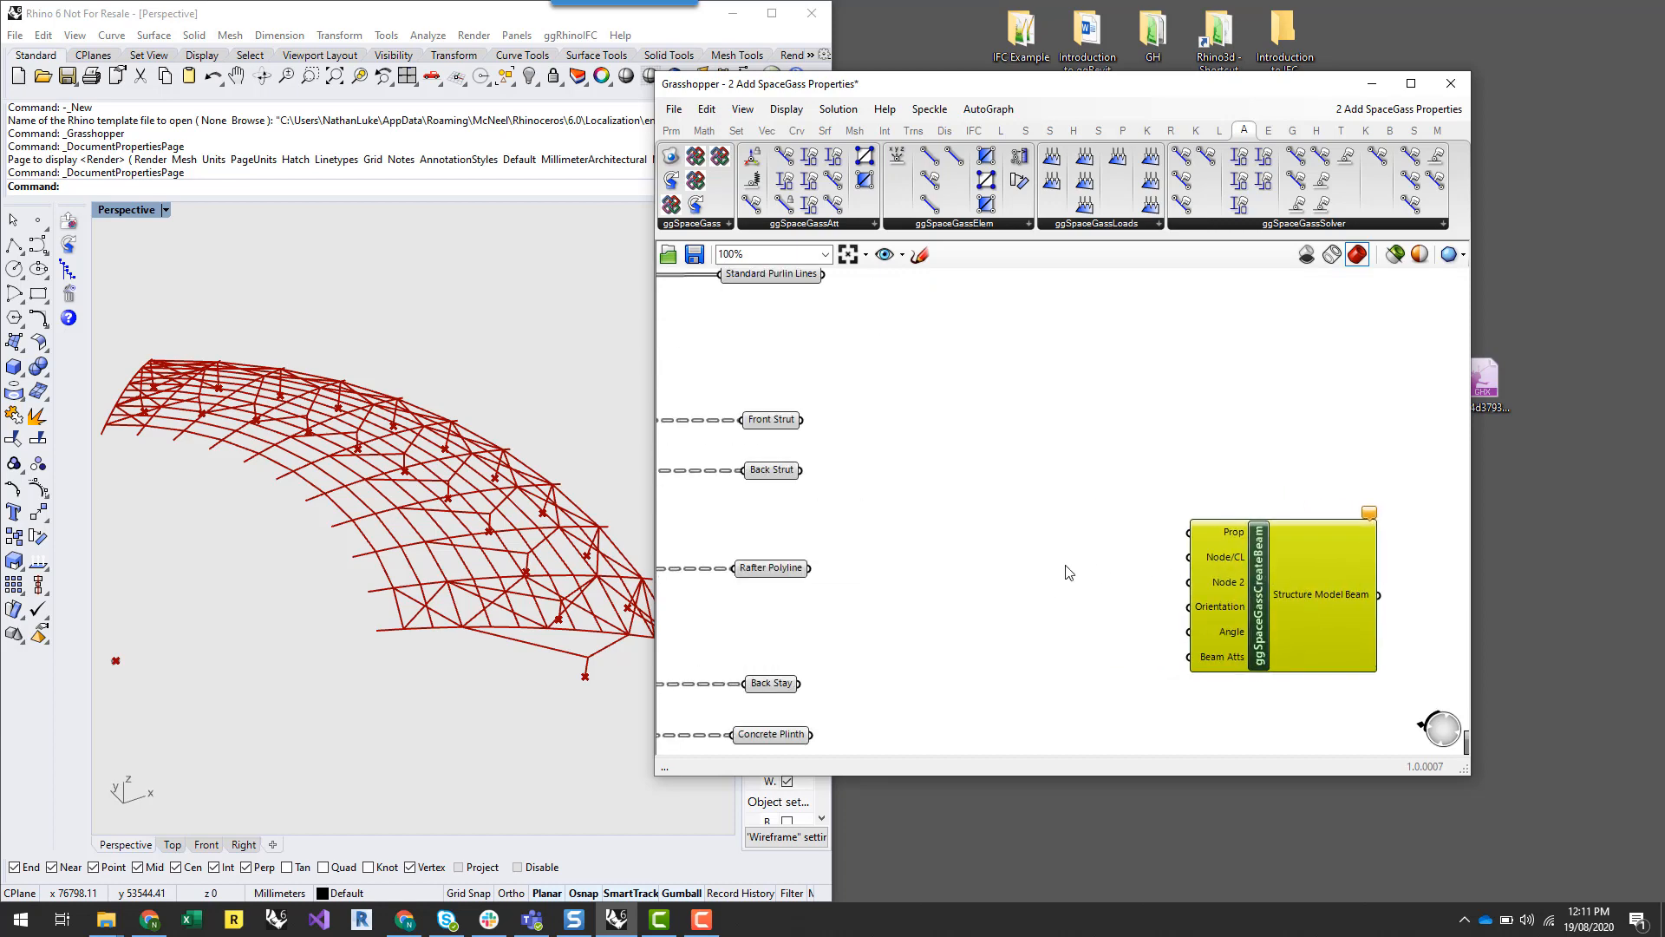
Connect the Rafter Polyline output to the Node/CL input of the ggSpaceGassCreateBeam component
left_click(776, 576)
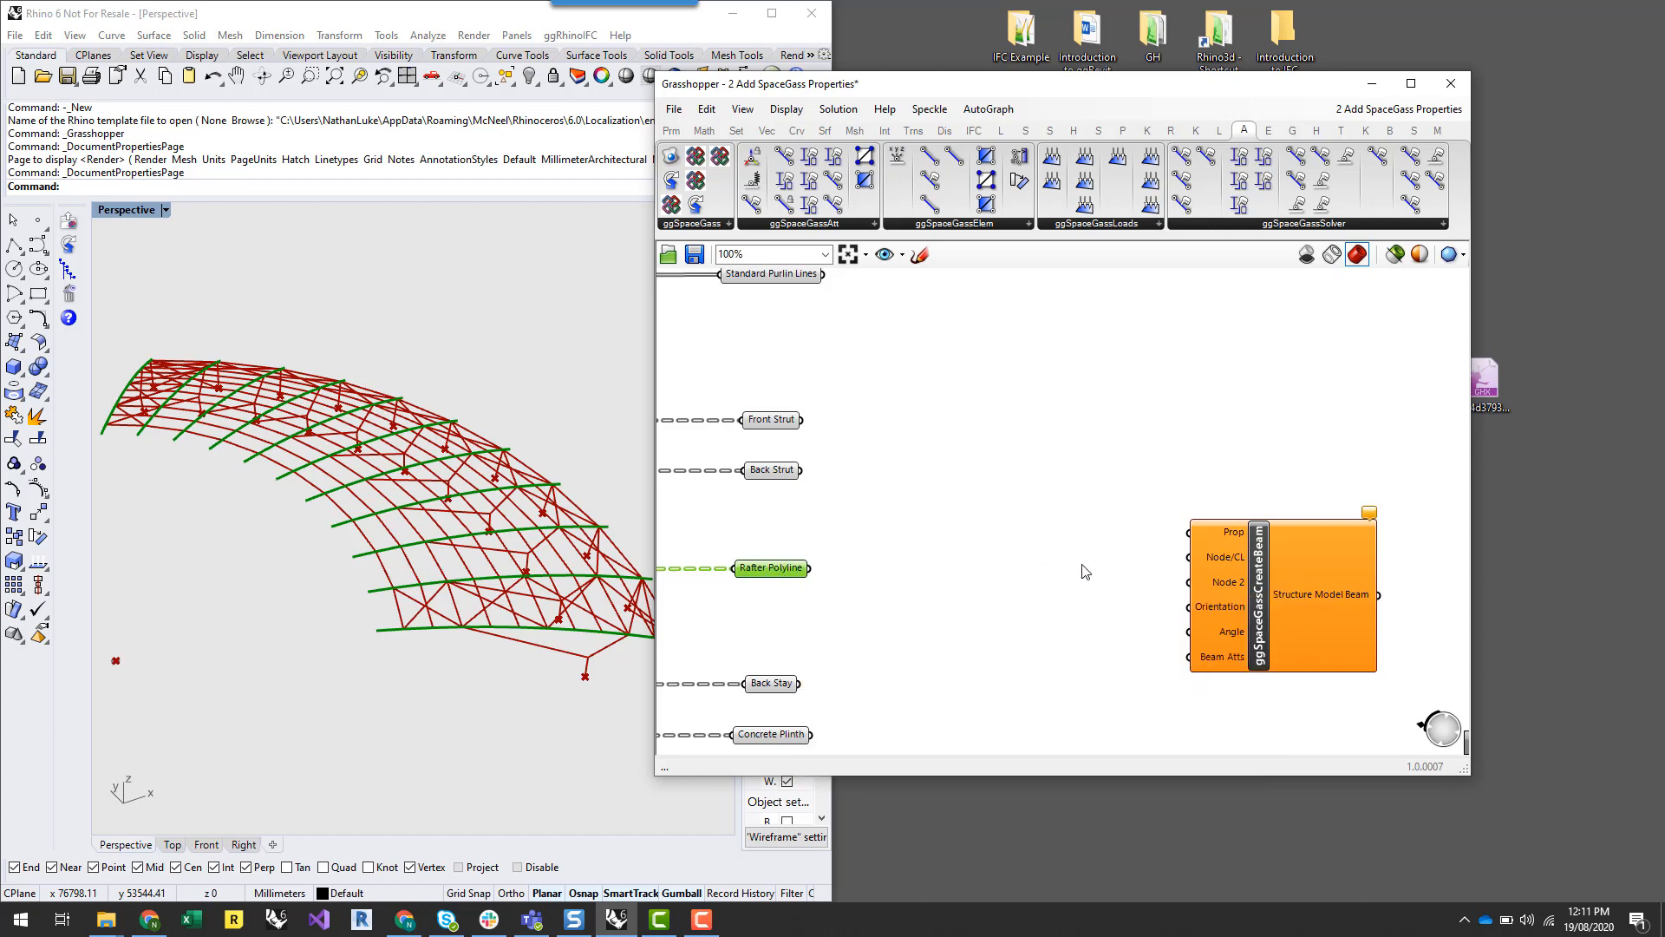
left_click_drag(807, 579, 1197, 559)
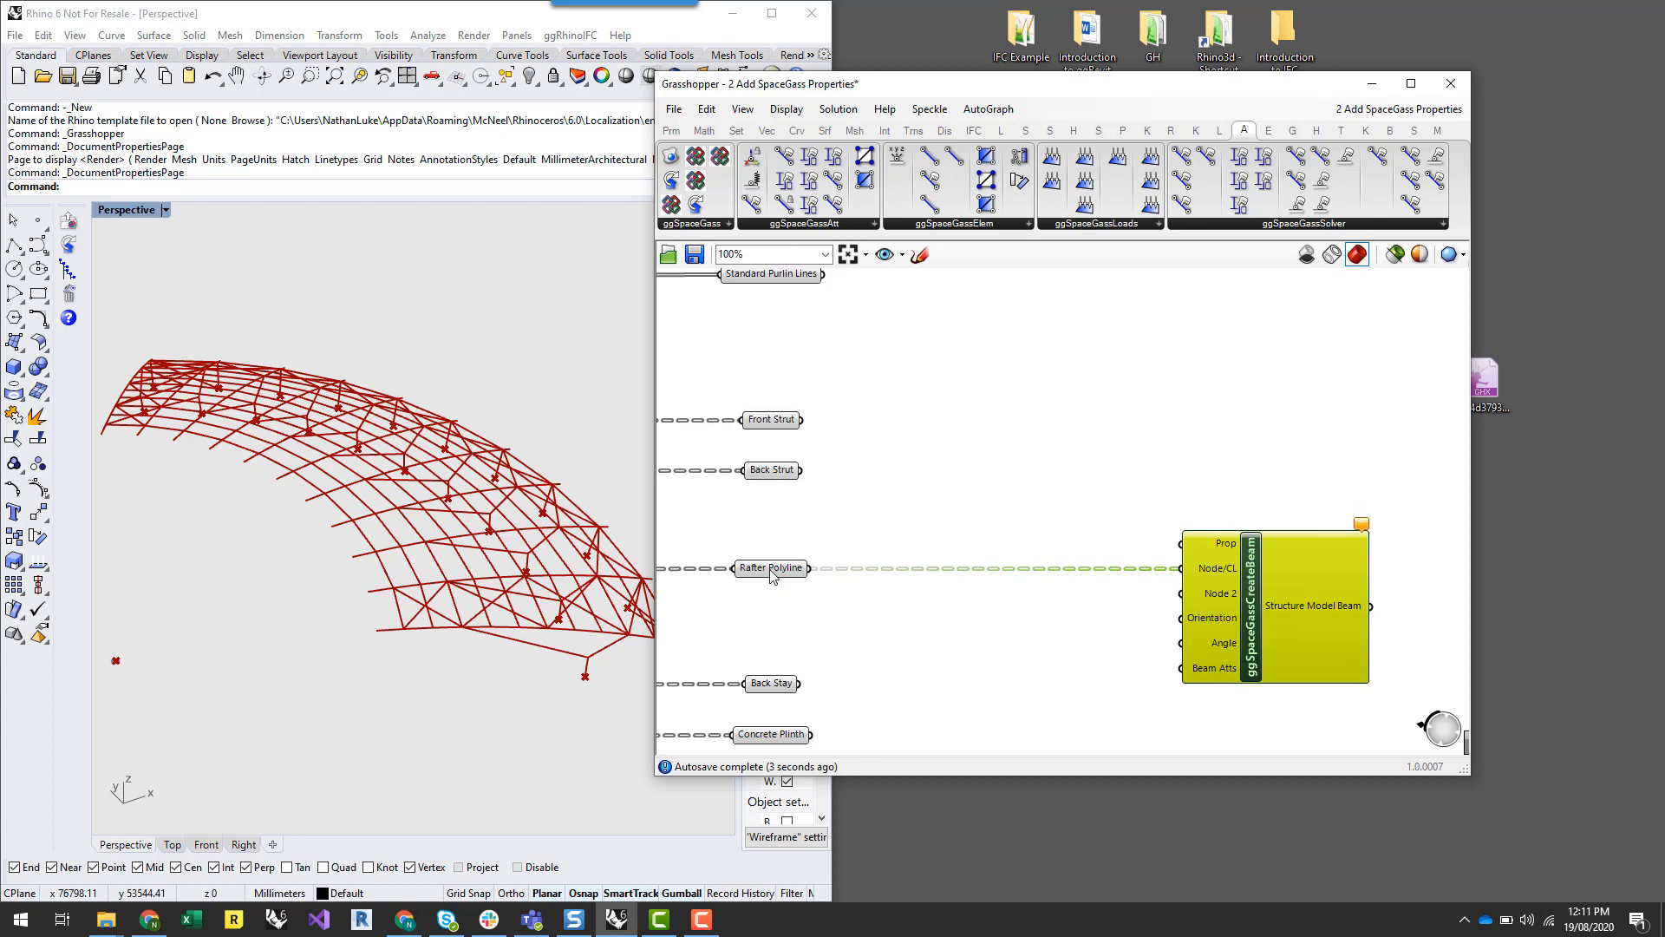
Add an Explode component between the Rafter Polyline parameter and the ggSpaceGassCreateBeam component
right_click_drag(556, 642, 353, 565)
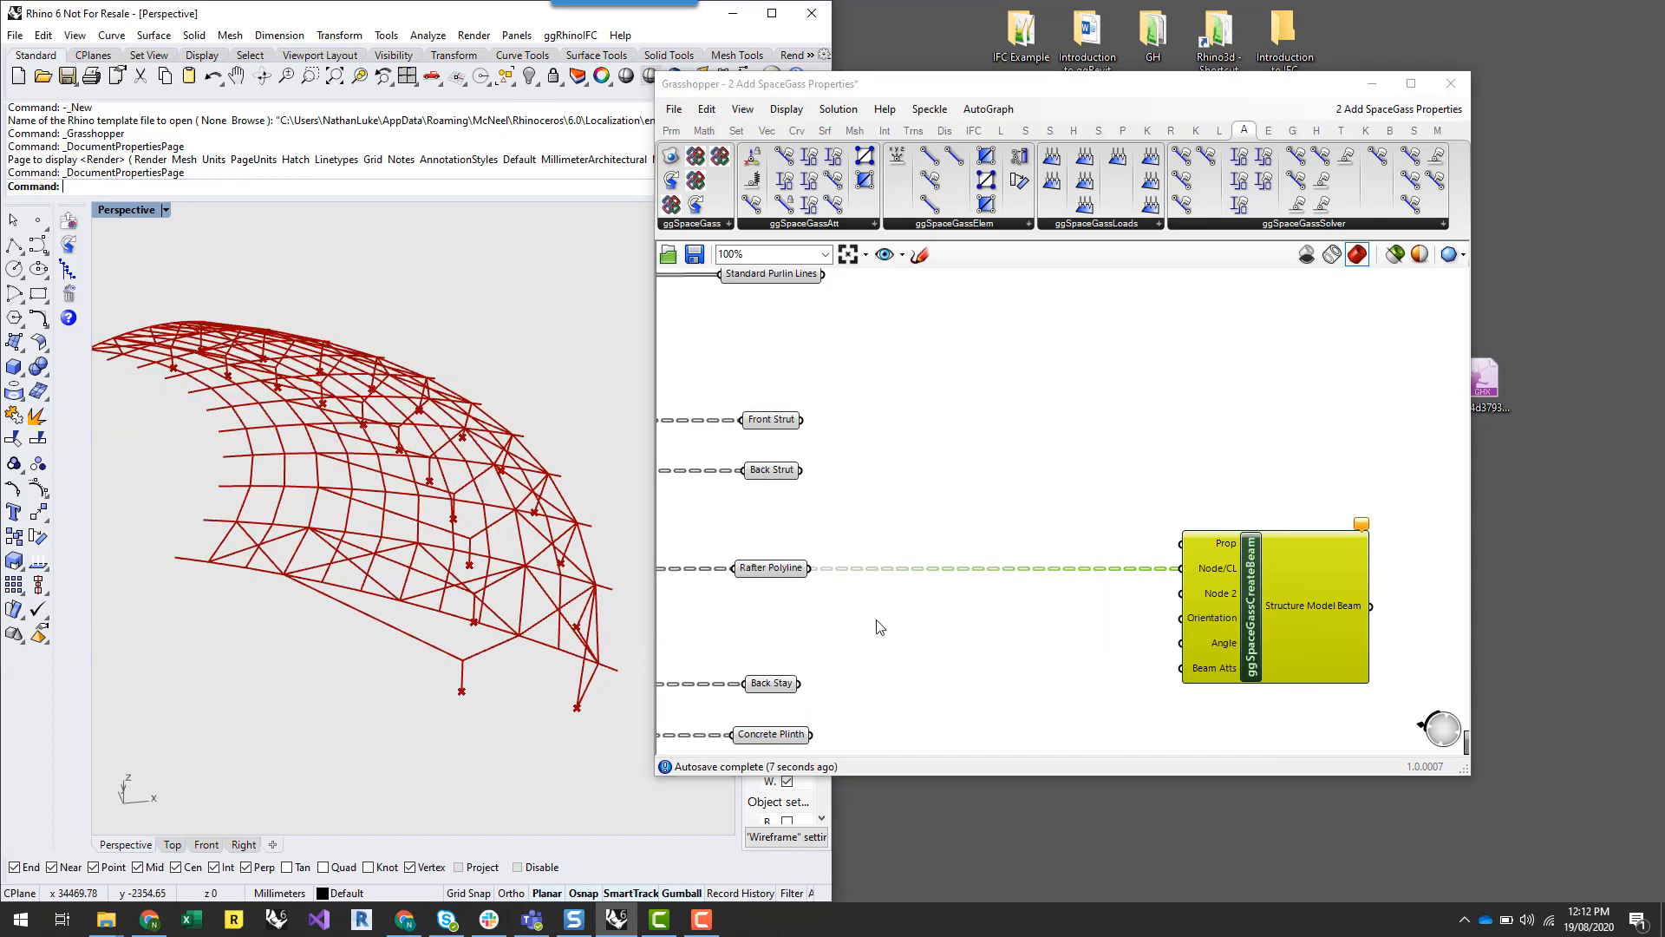
double_click(923, 612)
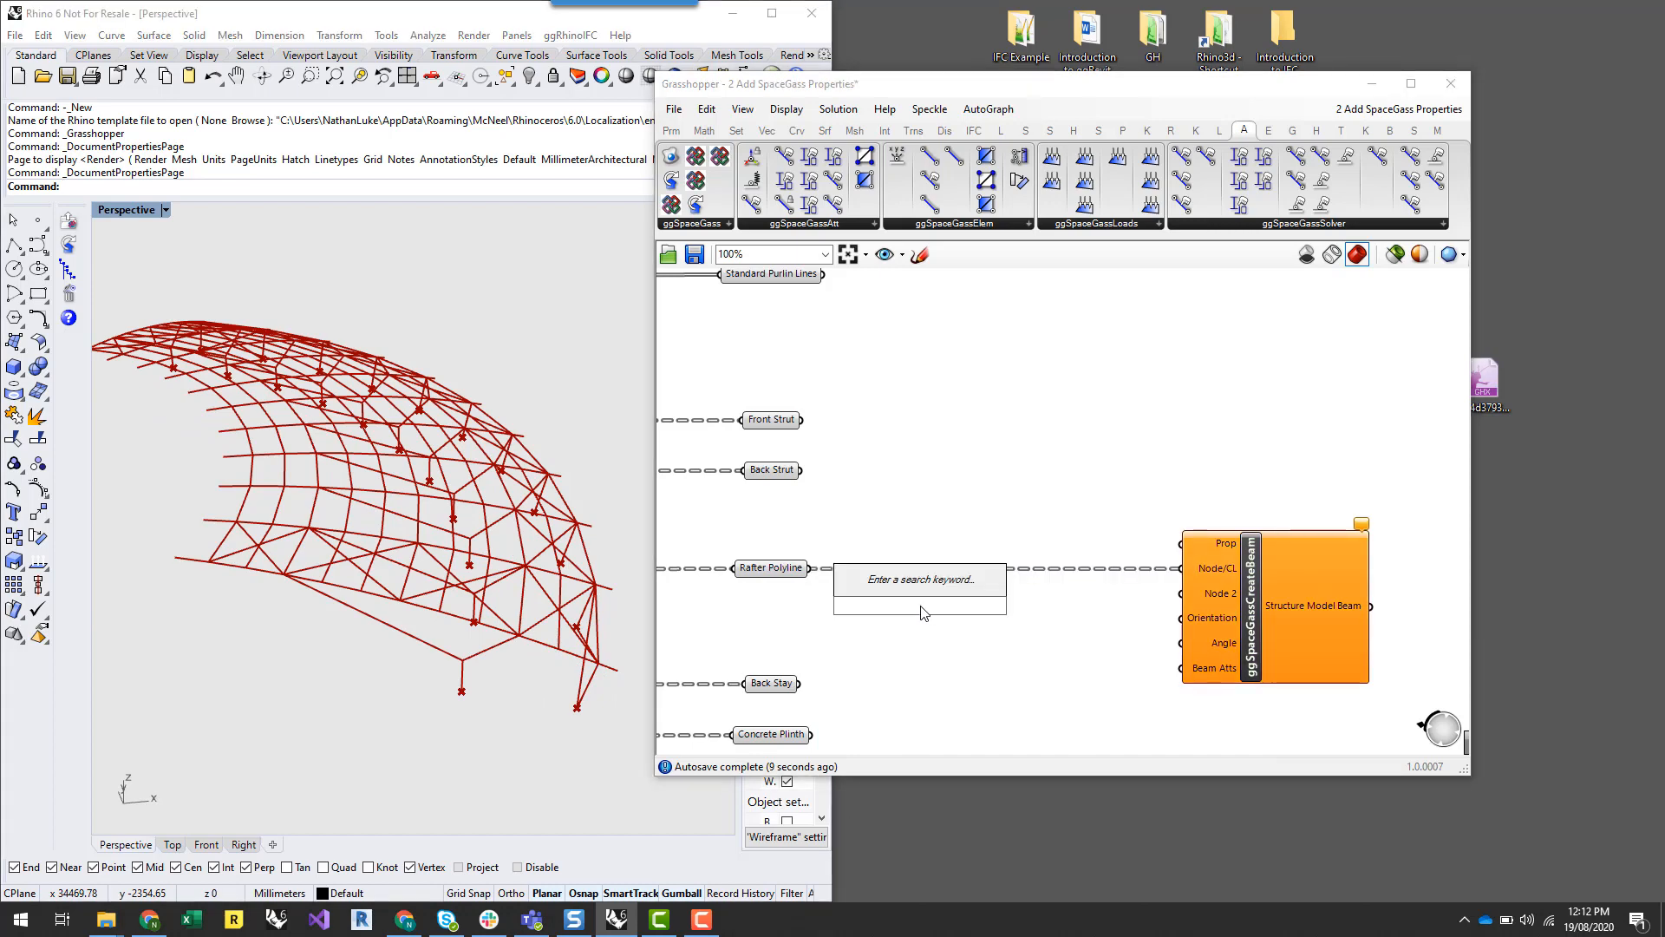
type("explode")
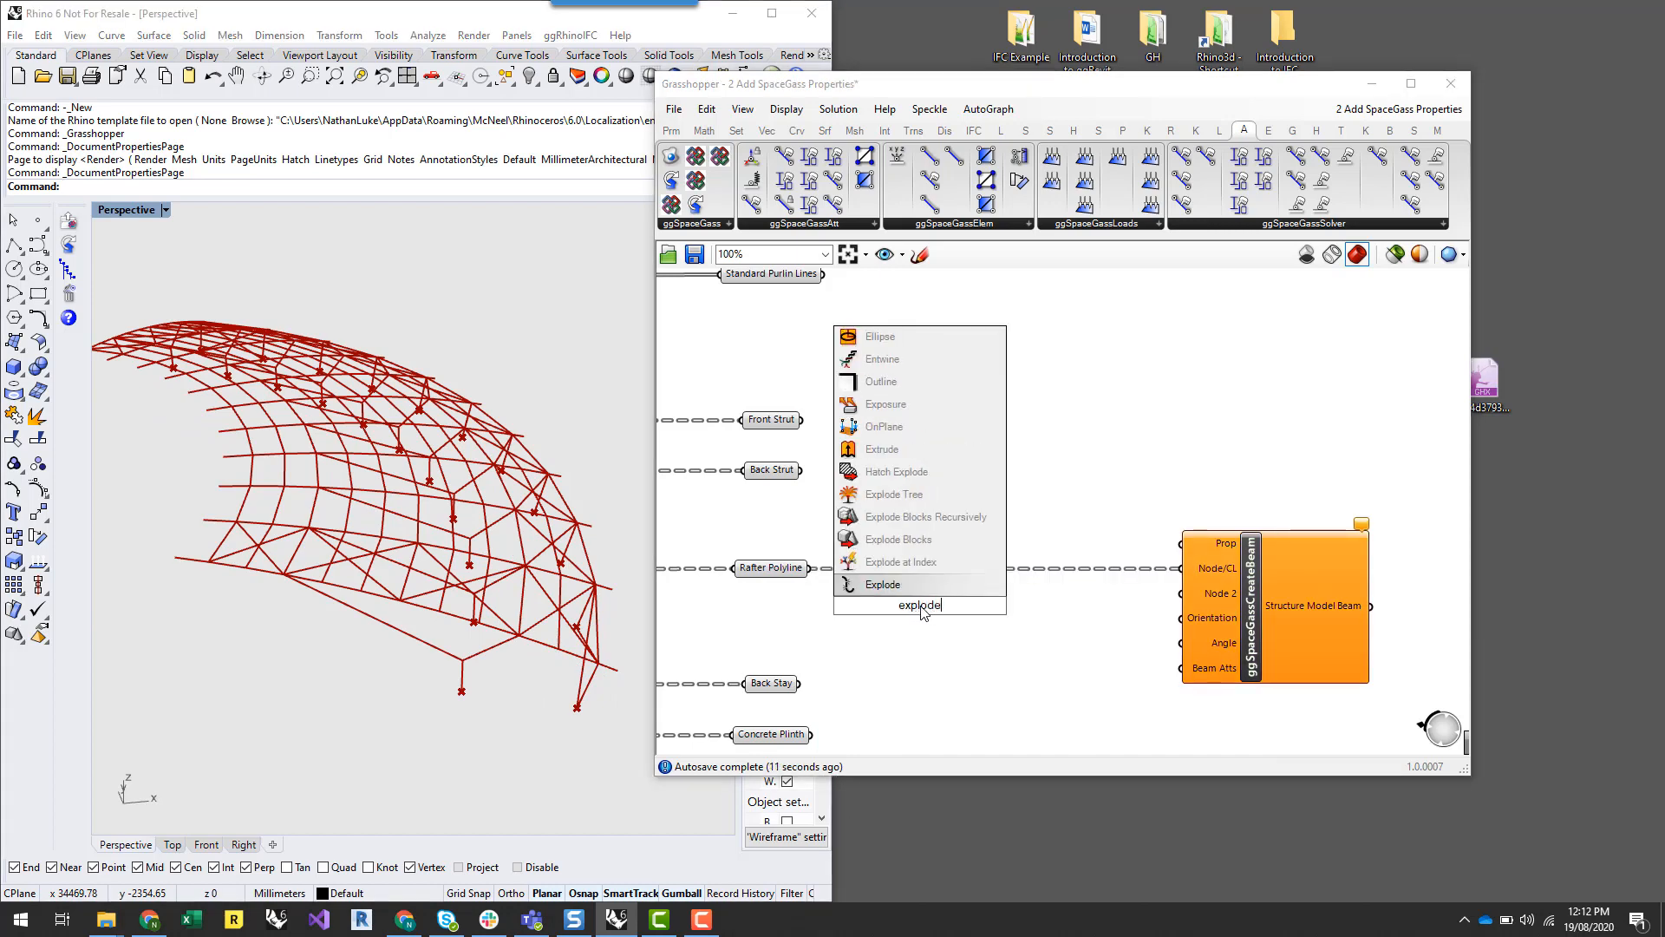
left_click(933, 586)
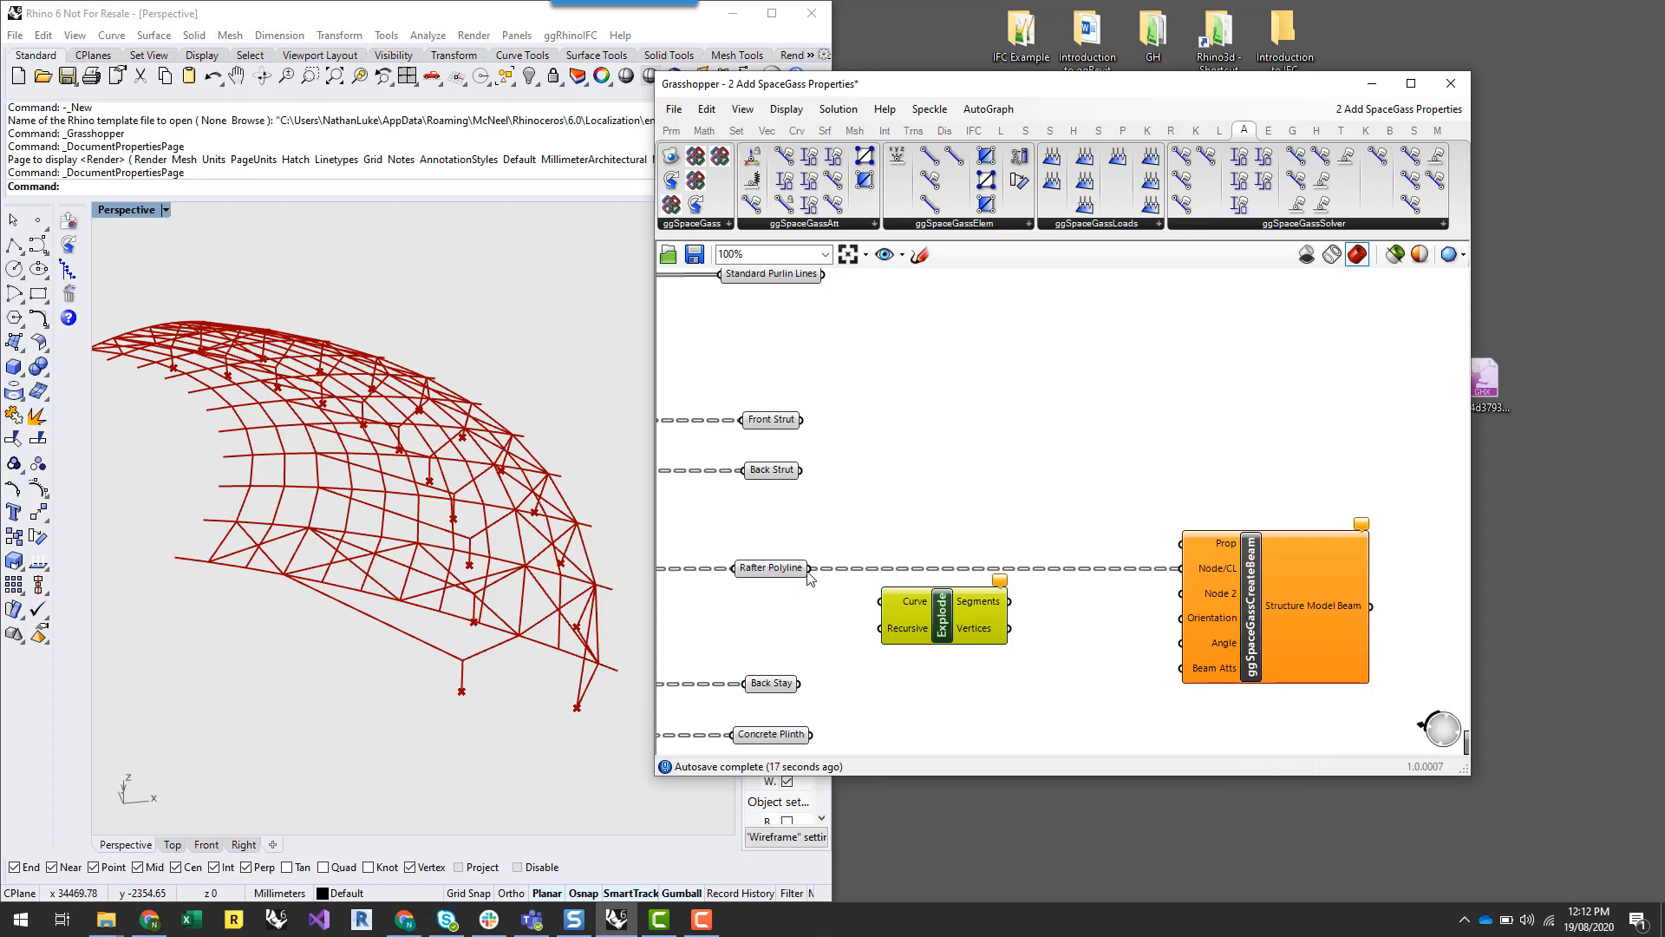
Connect Rafter Polyline to the Explode component's Curve input and its Segments output to the Node/CL input of ggSpaceGassCreateBeam
left_click_drag(808, 569, 880, 601)
left_click_drag(1009, 601, 1058, 603)
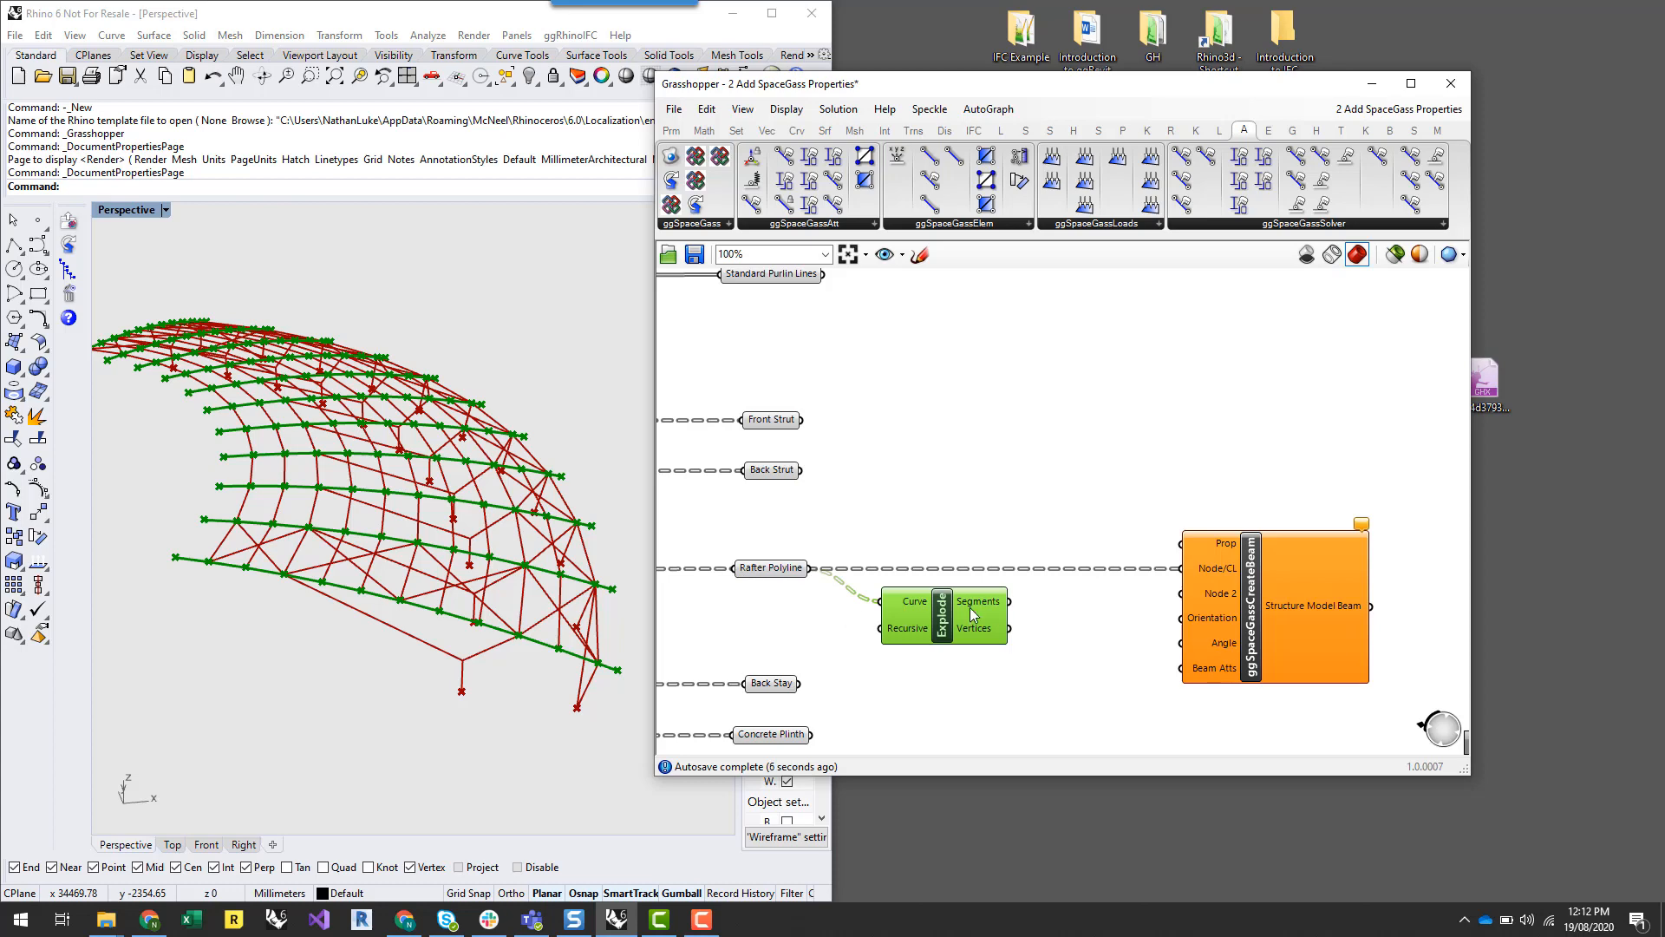
mouse_move(971, 609)
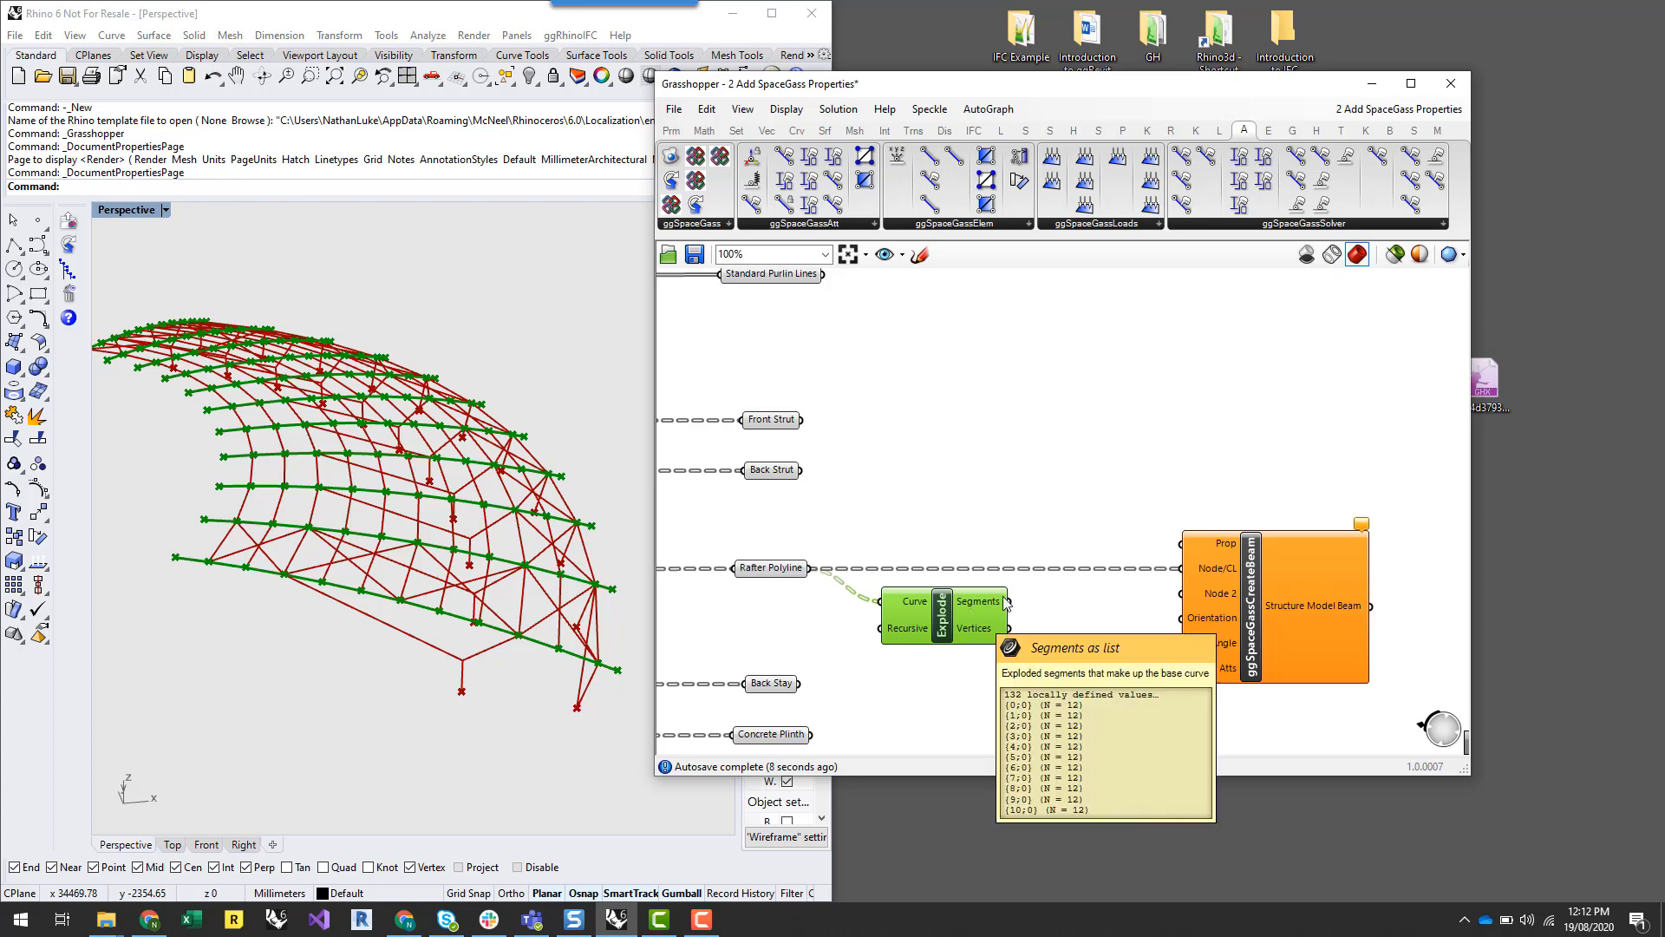
left_click_drag(1010, 601, 1178, 568)
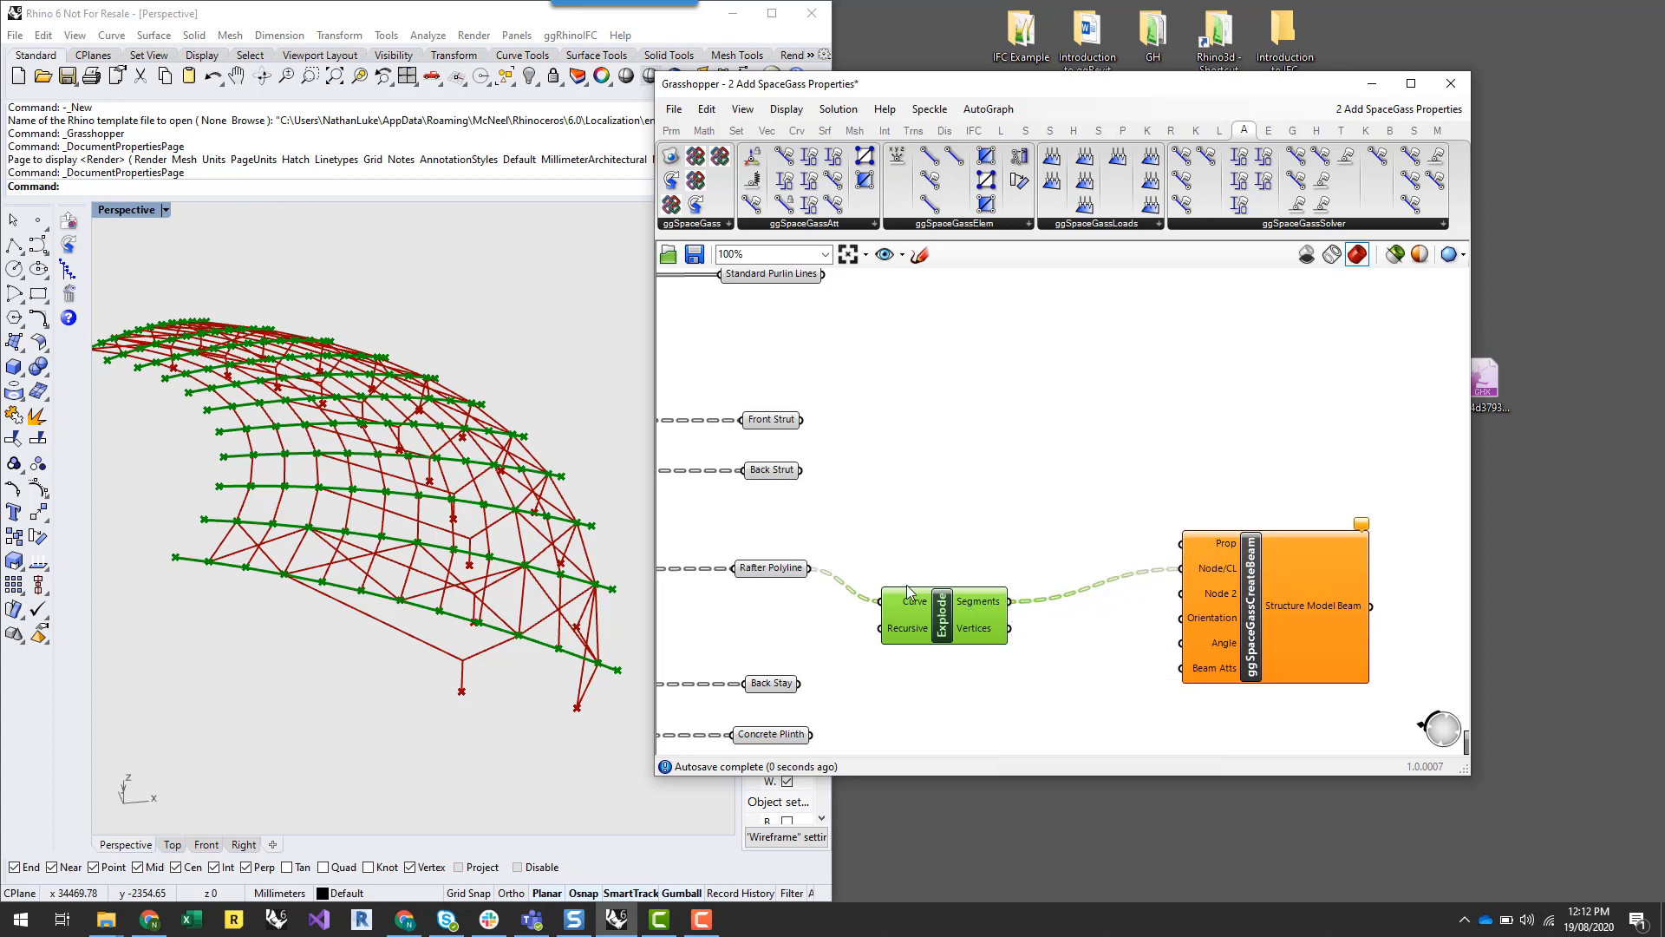
Reposition the Explode component between its connections and move ggSpaceGassCreateBeam farther away, level with the Segments wire
left_click_drag(948, 621, 969, 588)
left_click(1039, 661)
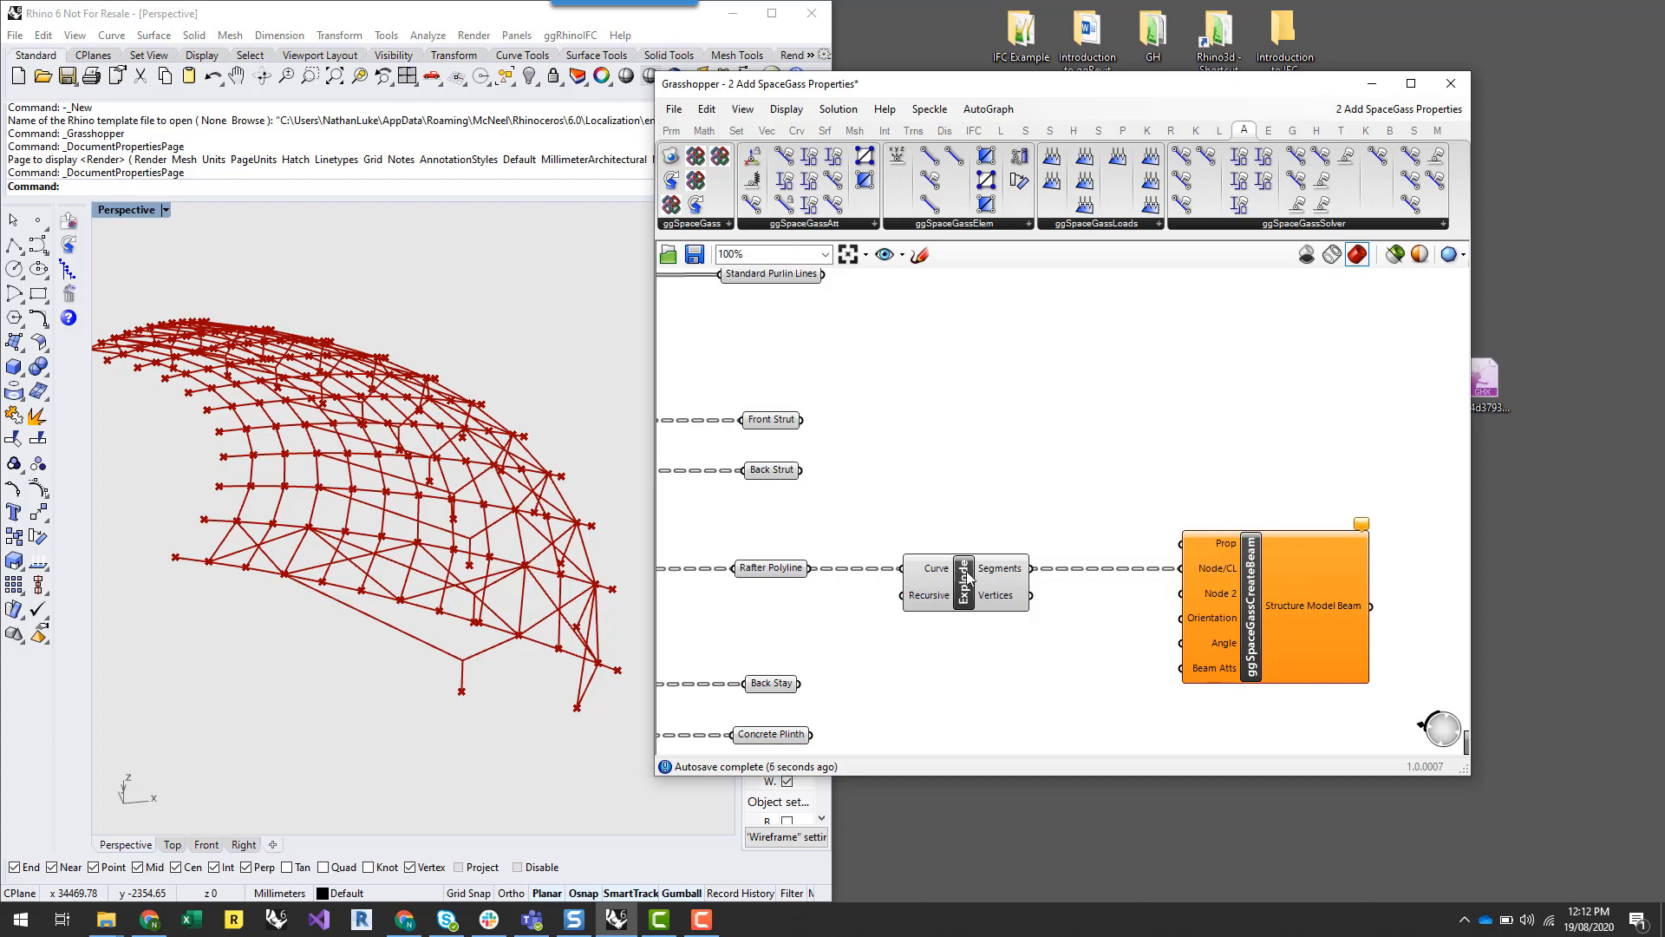
left_click_drag(965, 580, 987, 608)
left_click(1004, 513)
scroll(920, 598, "down", 2)
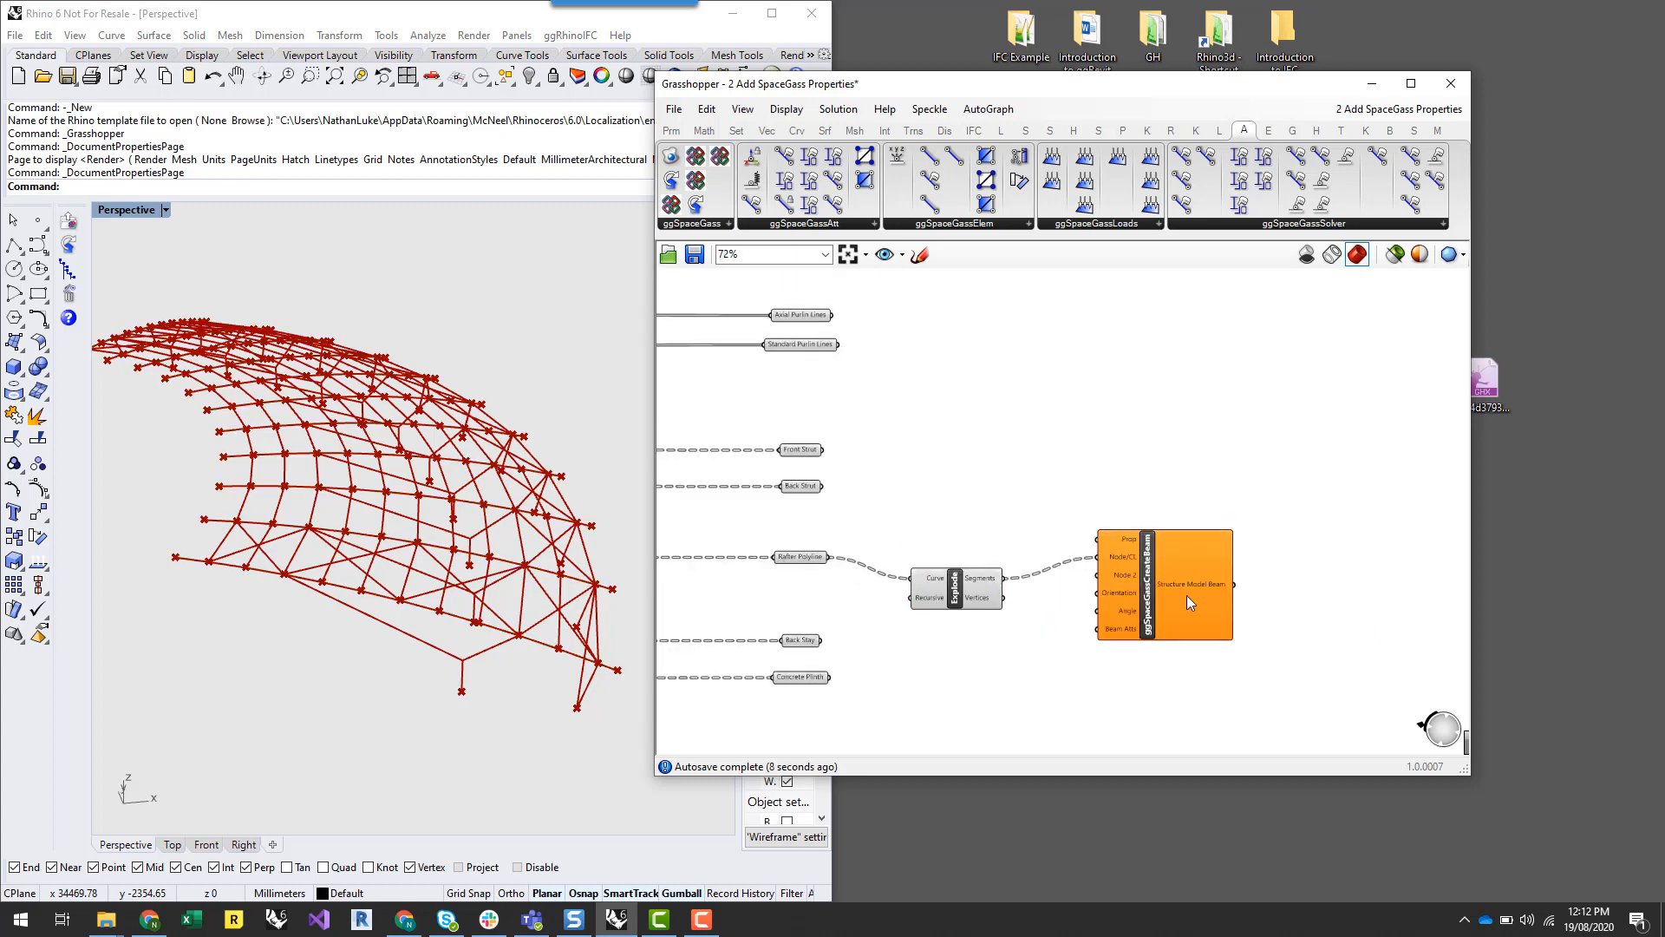
left_click_drag(1186, 595, 1235, 617)
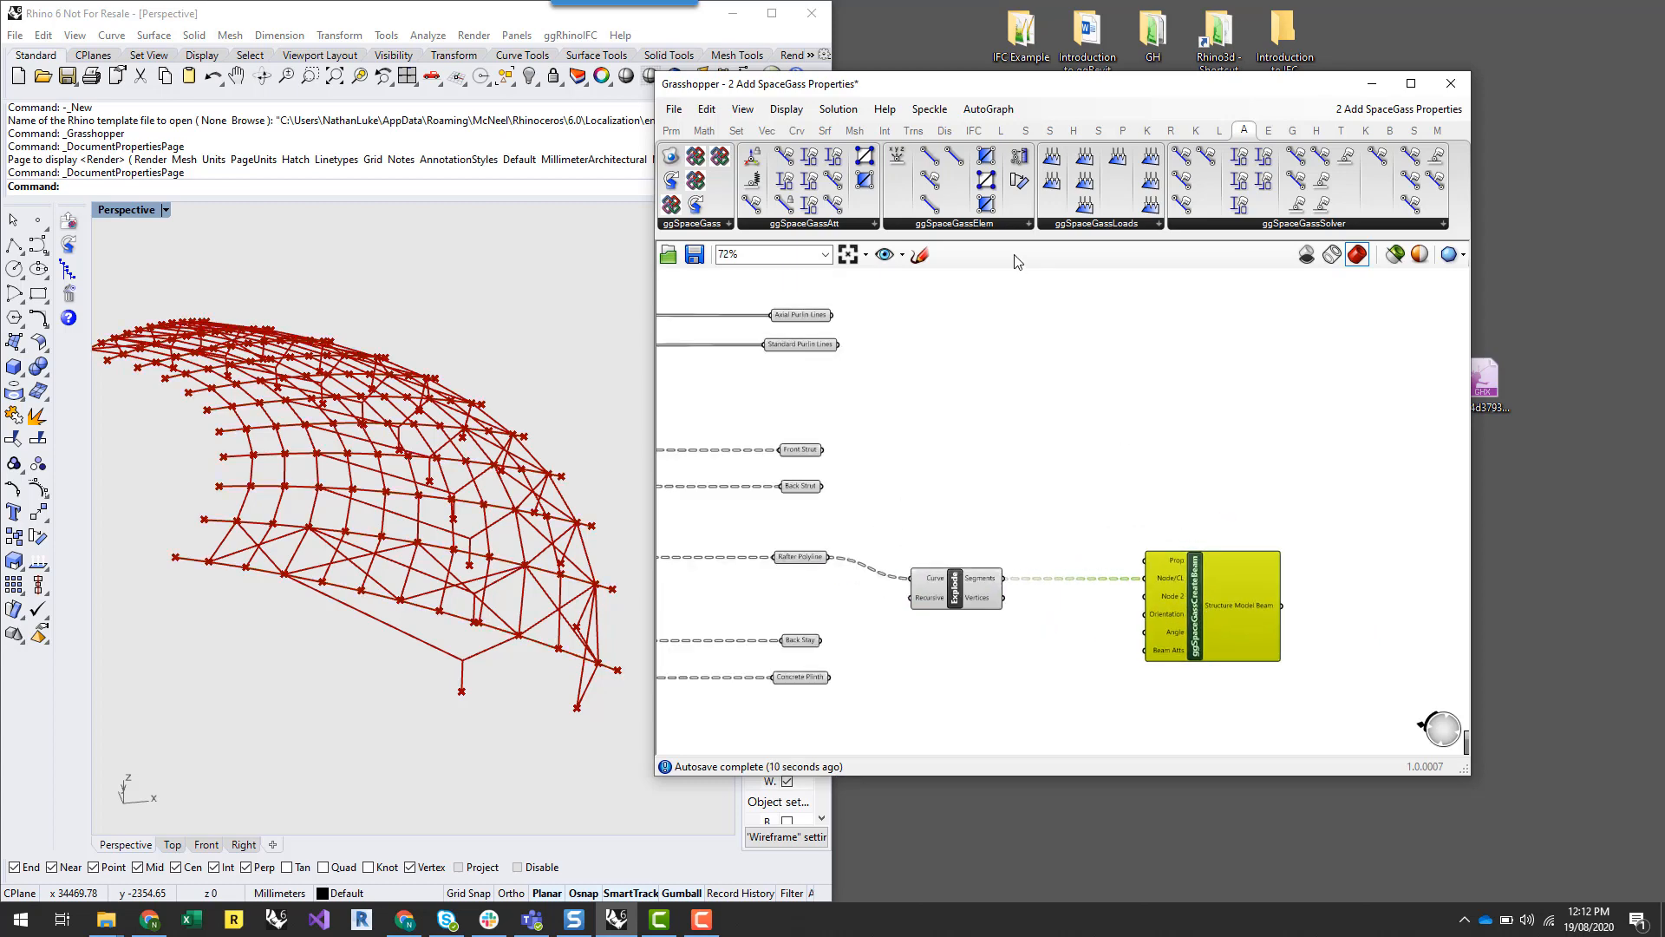
Add a ggSpaceGassCreateSectionProp component above the Explode component, clear of the existing wires
left_click(828, 227)
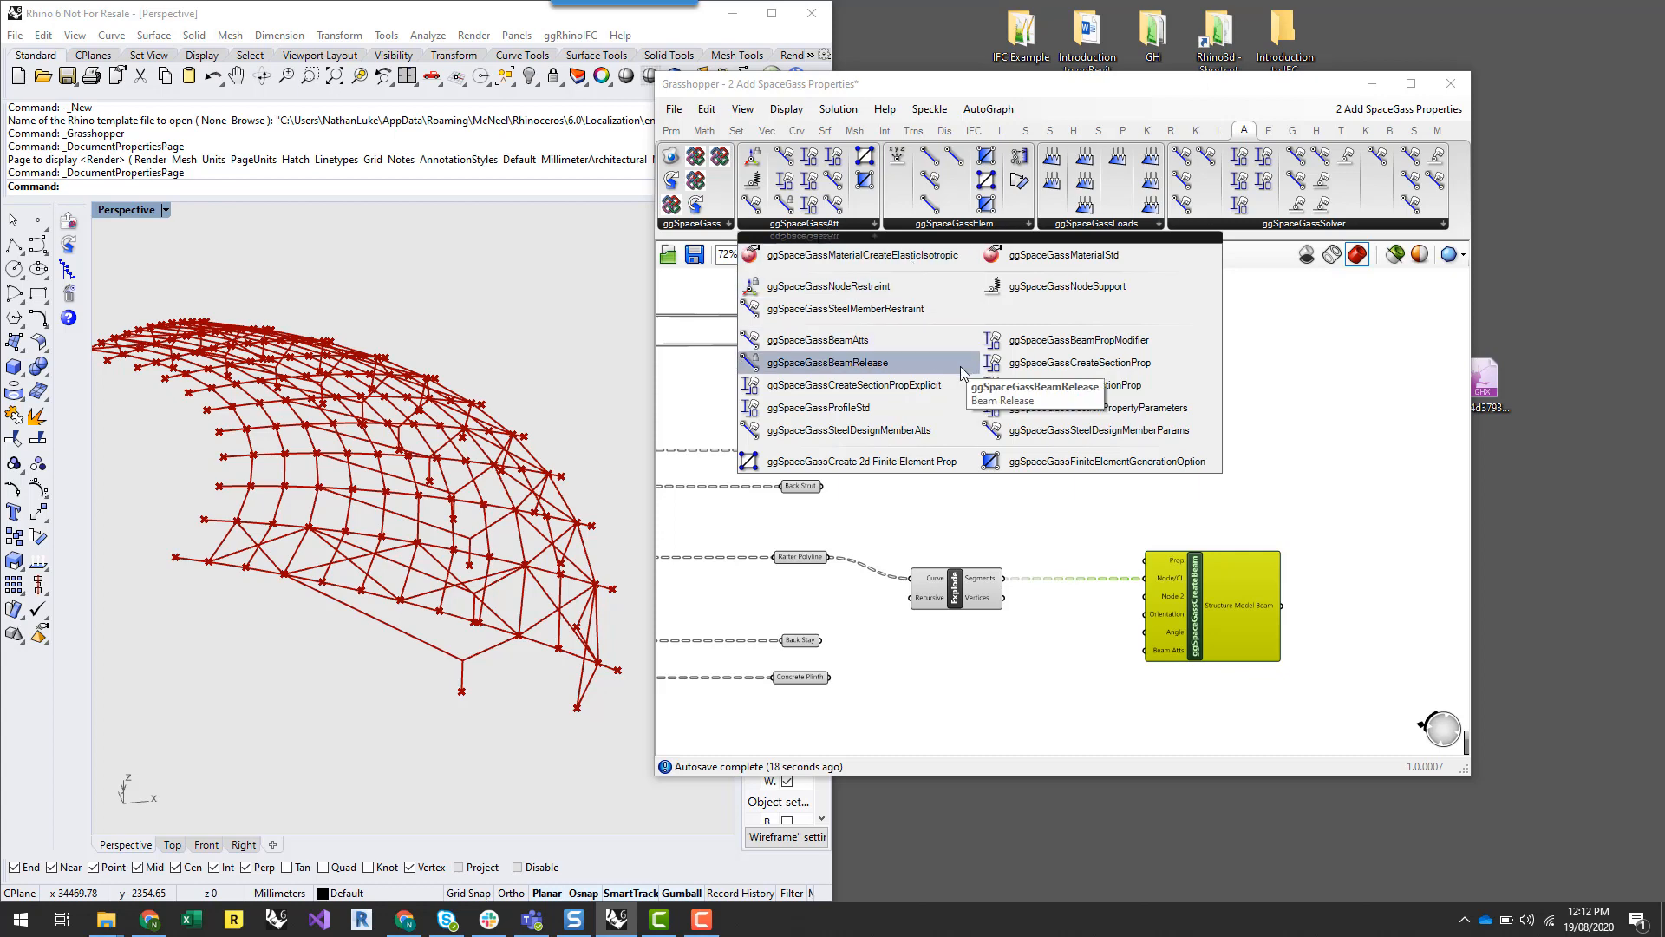
left_click(1100, 367)
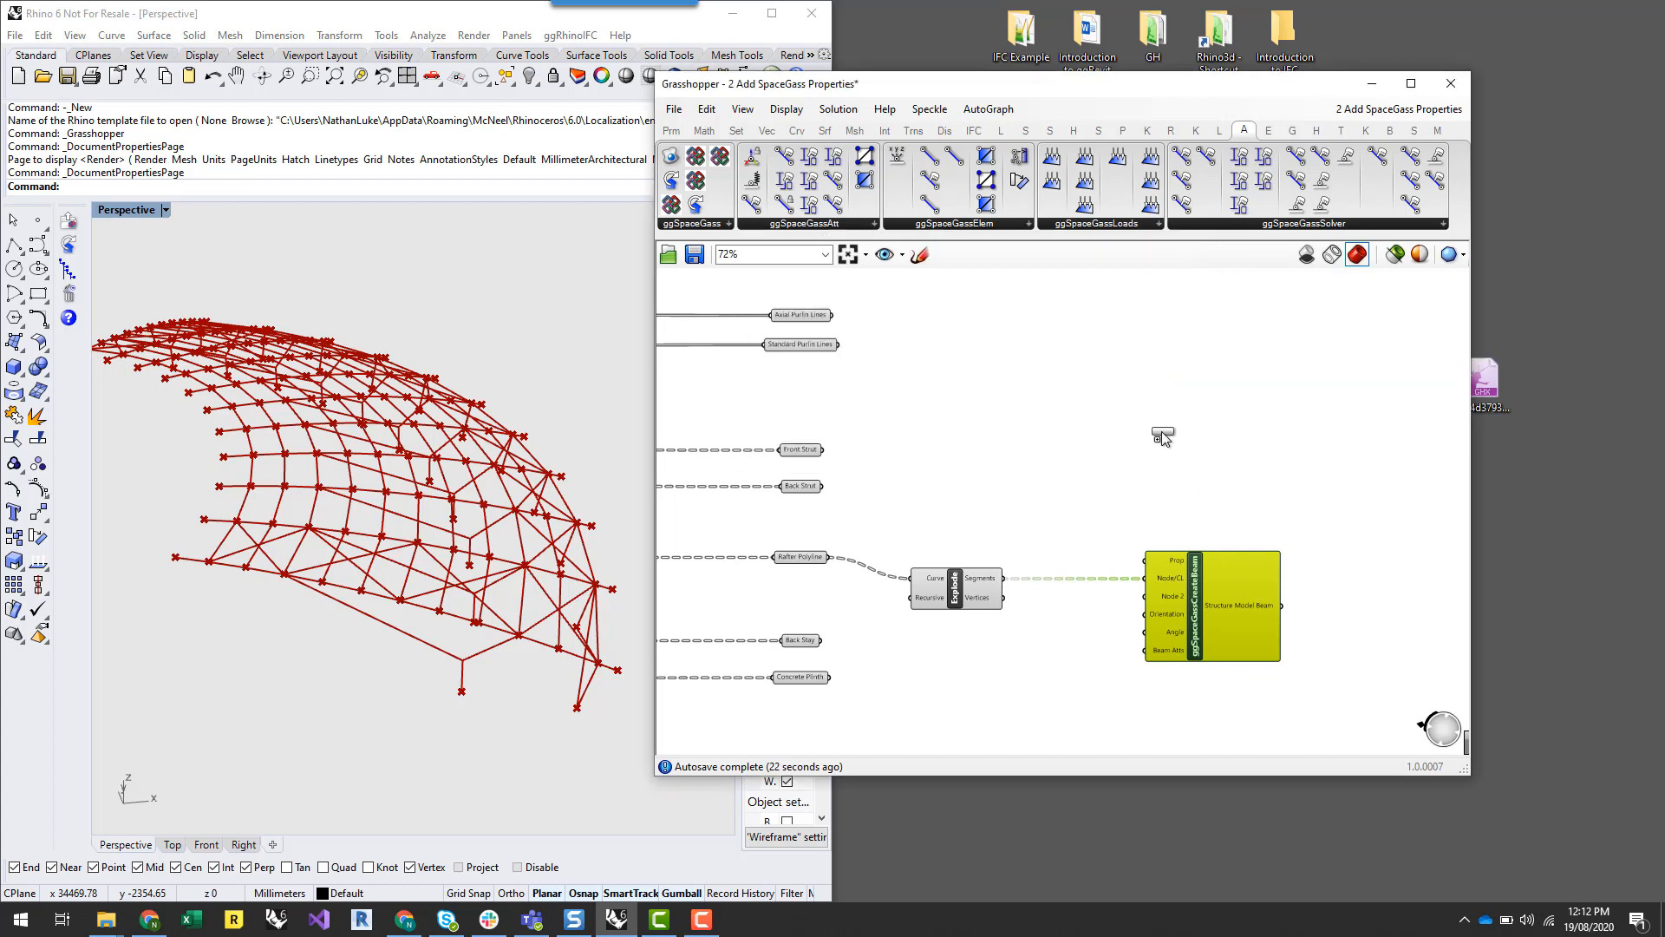
left_click(1036, 525)
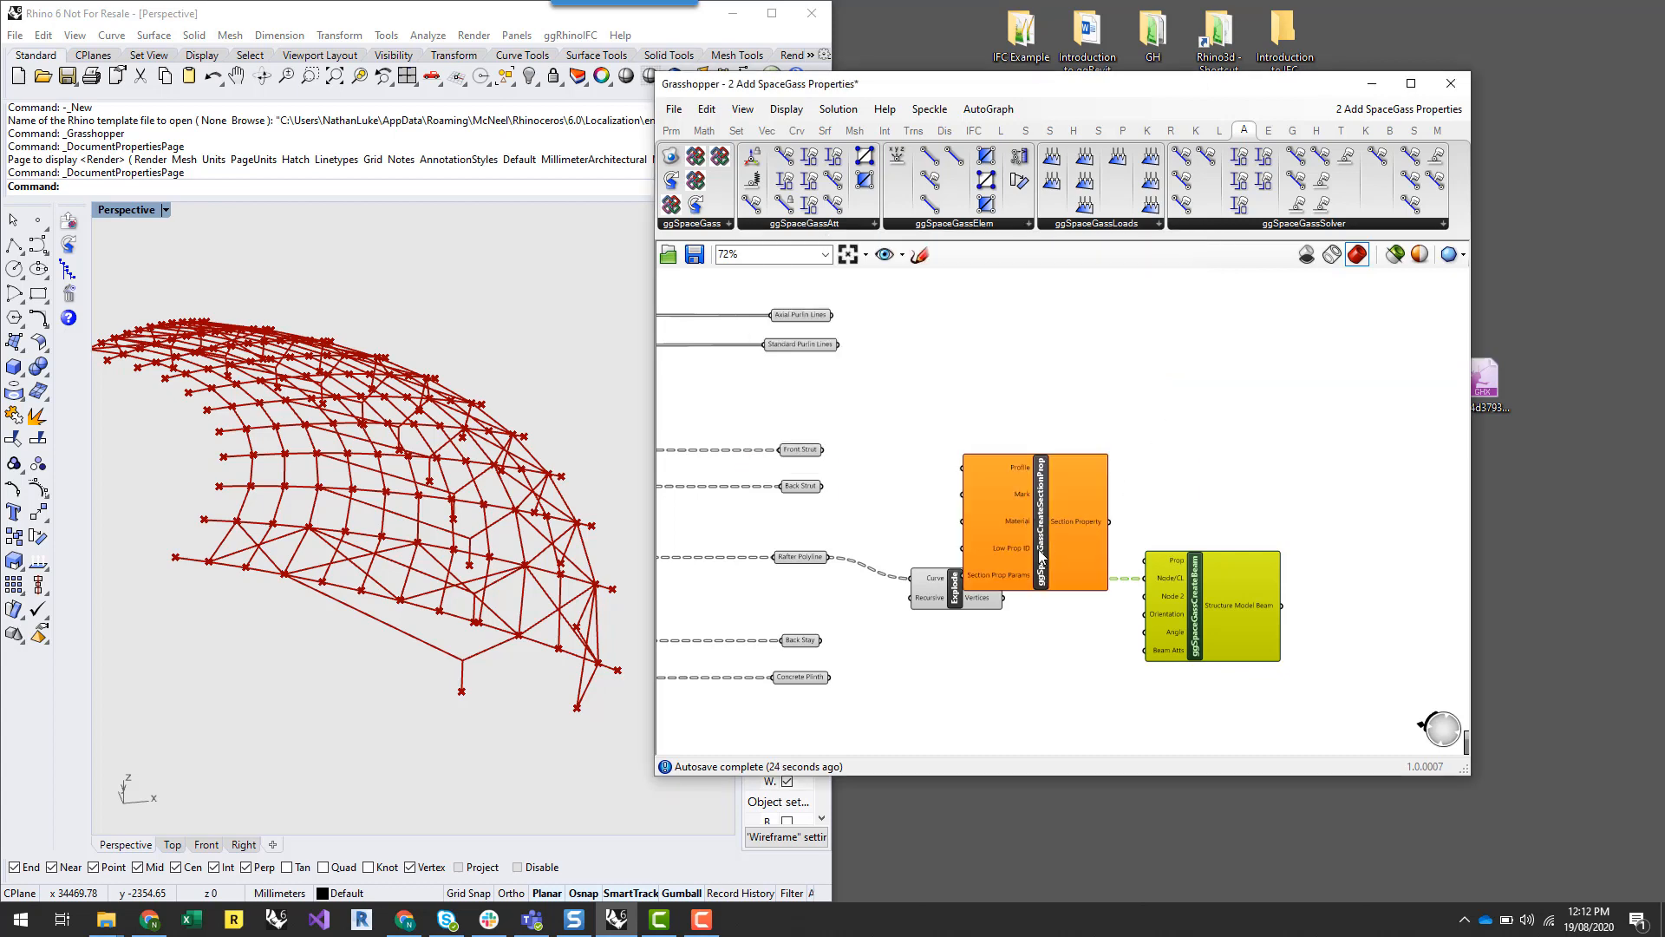
left_click_drag(1041, 559, 1034, 528)
scroll(1136, 552, "up", 3)
left_click(1213, 518)
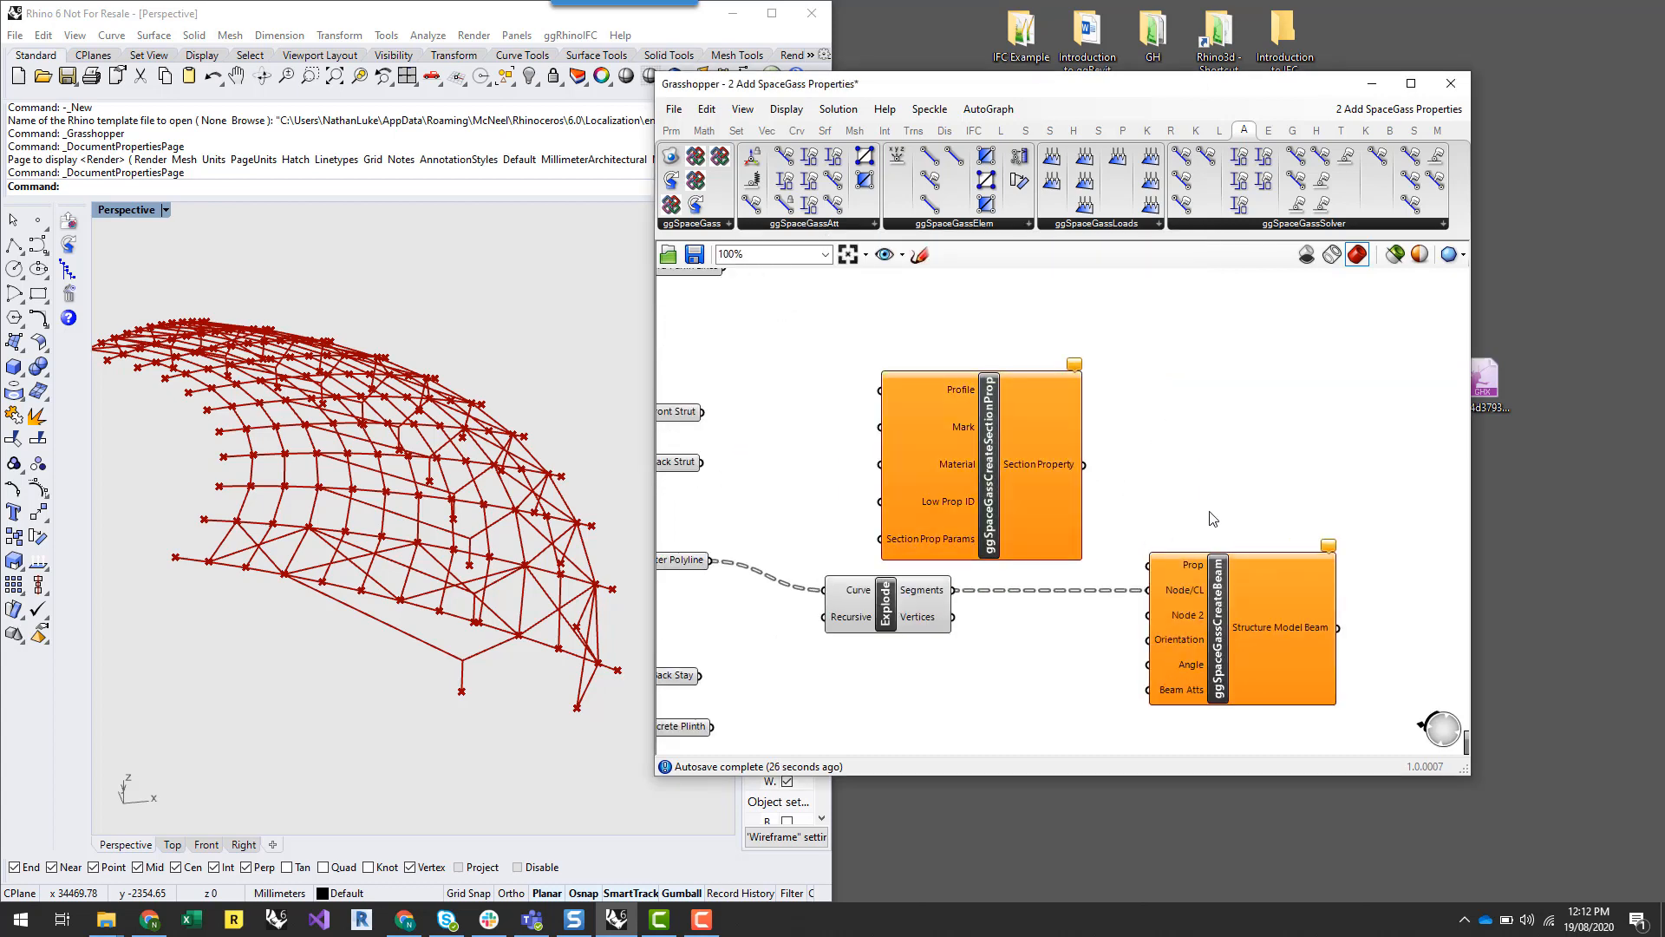
right_click_drag(1213, 519, 1183, 473)
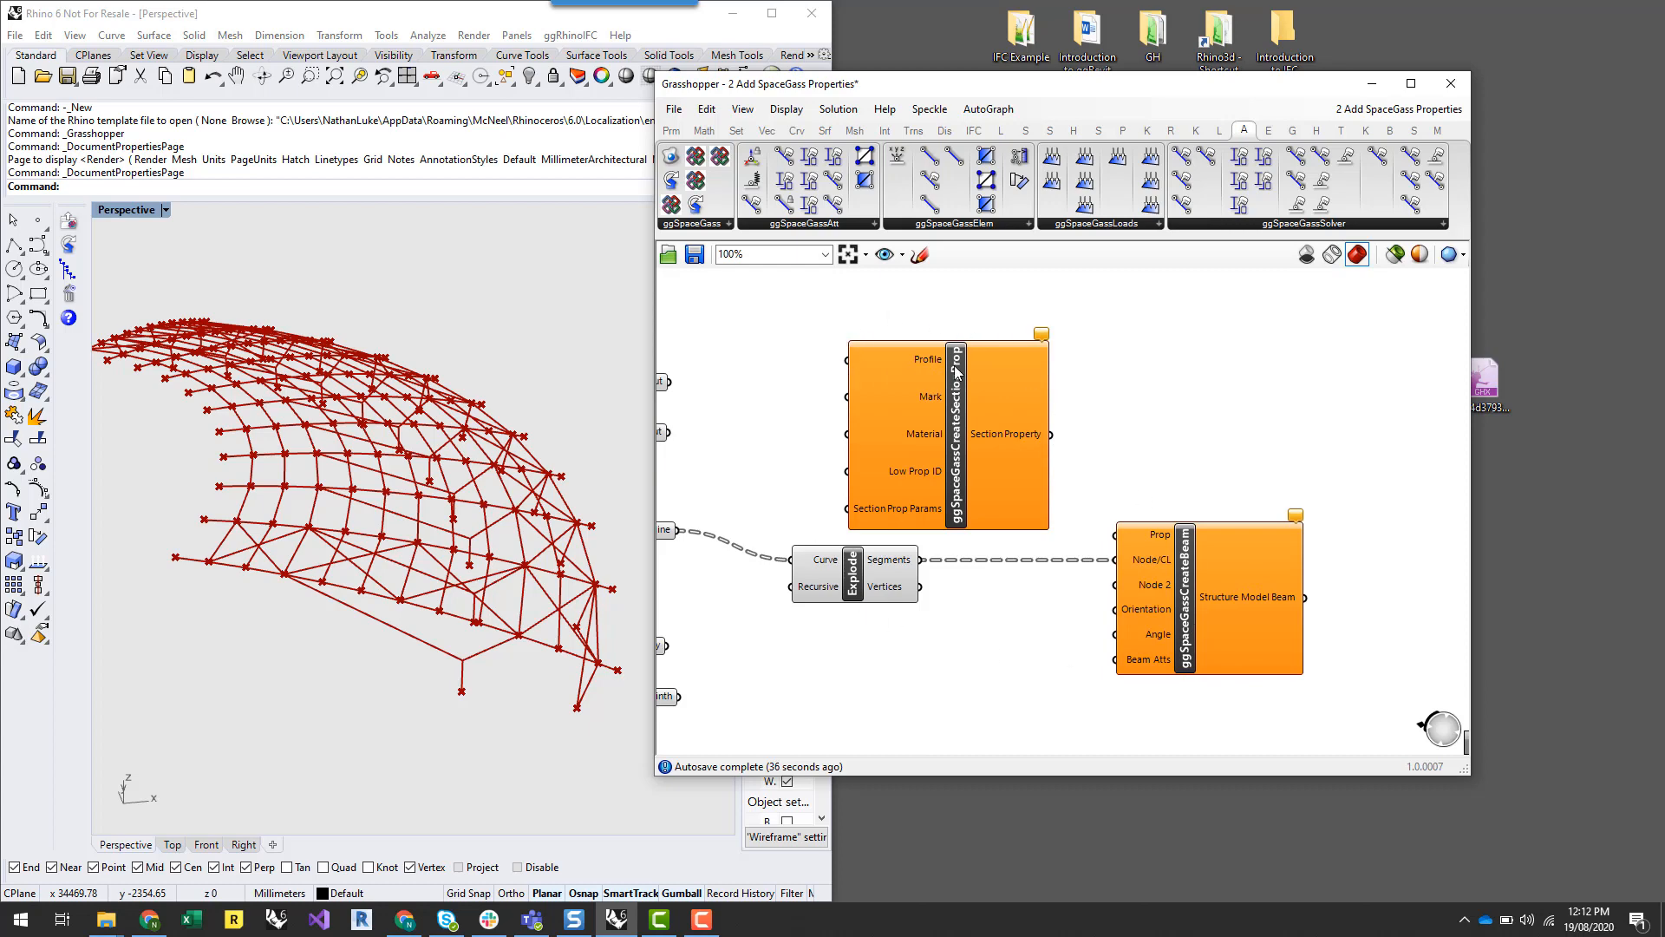
Turn off full names for the component inputs and outputs, then restore them to compare both labelling styles
mouse_move(931, 364)
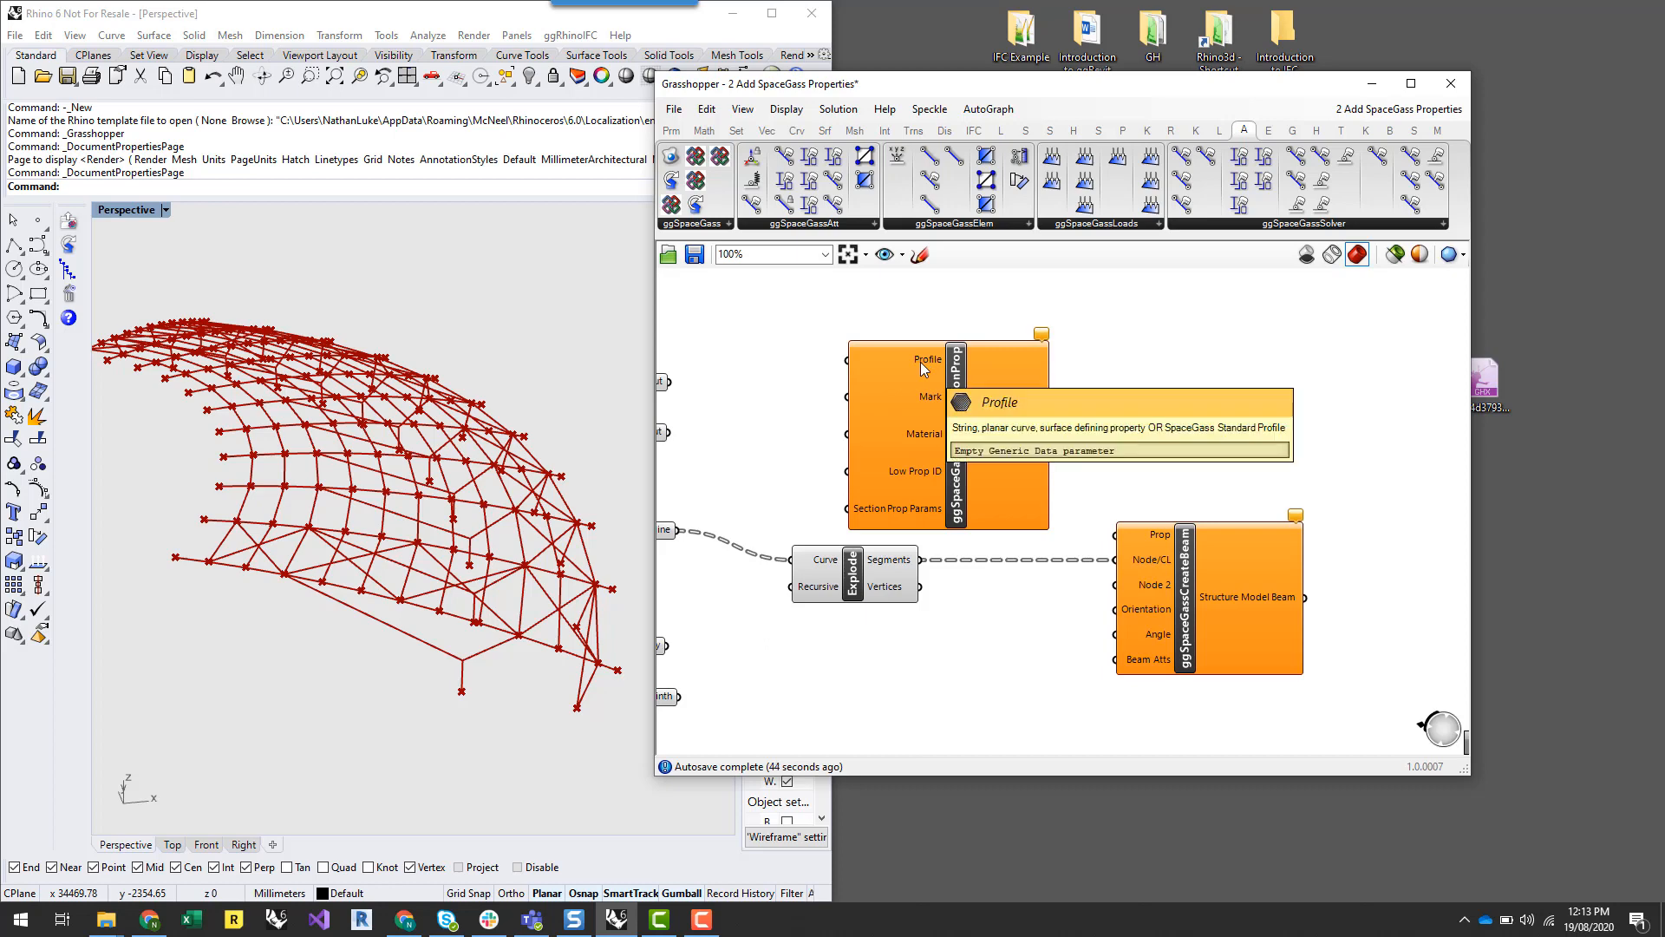
left_click(767, 116)
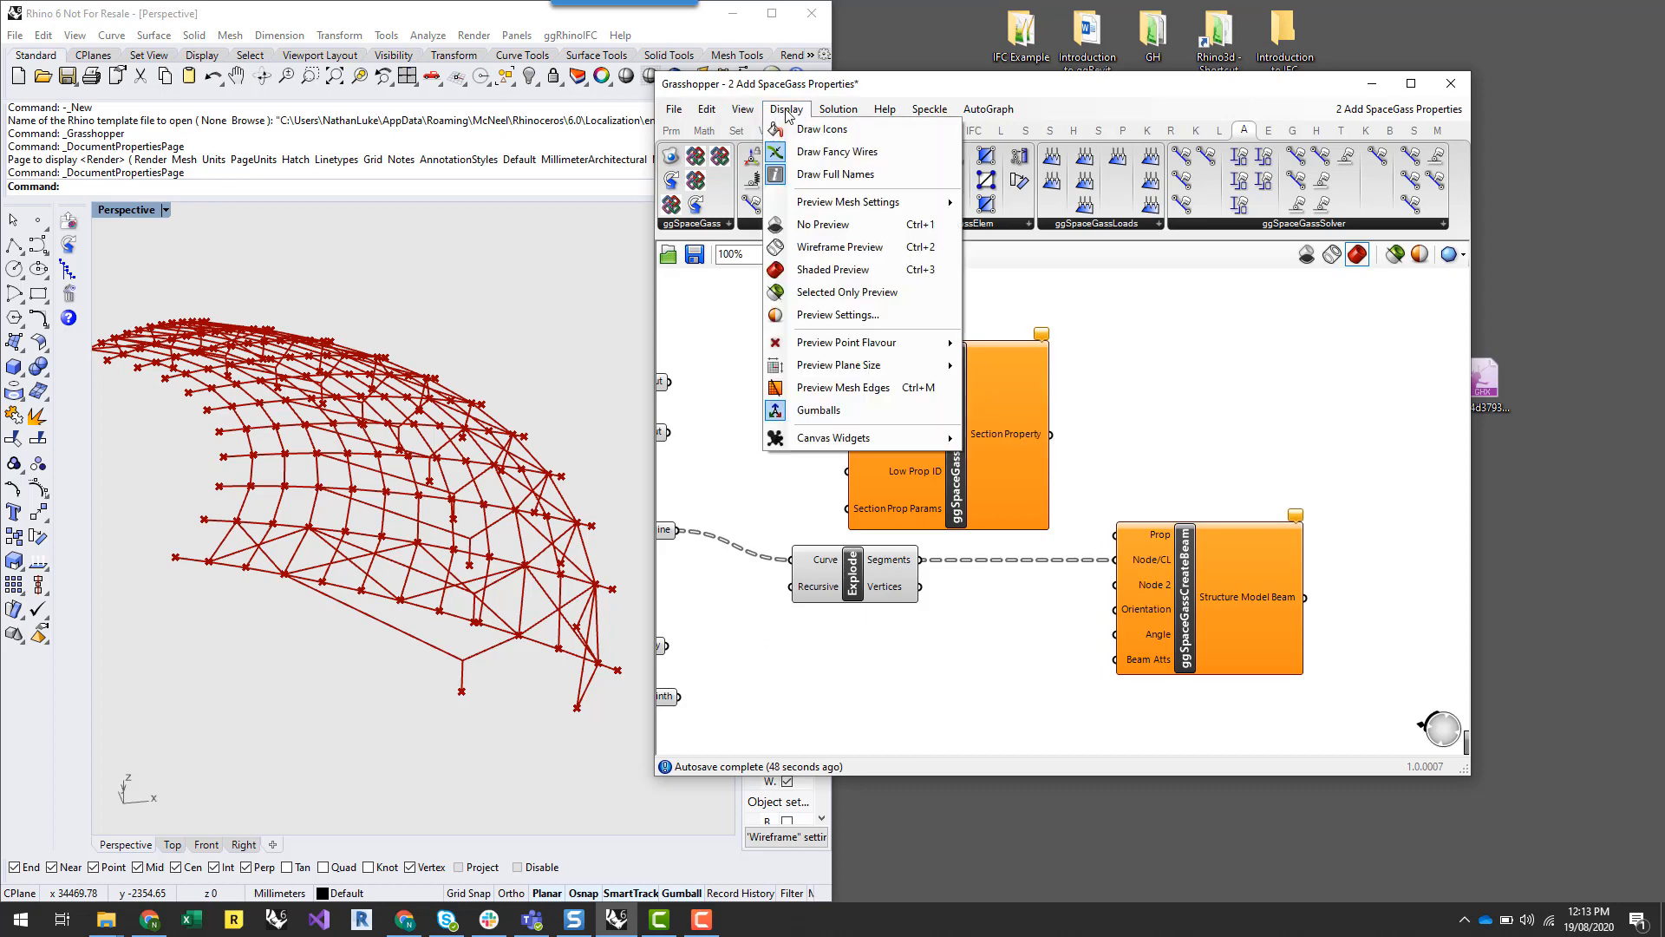
left_click(848, 181)
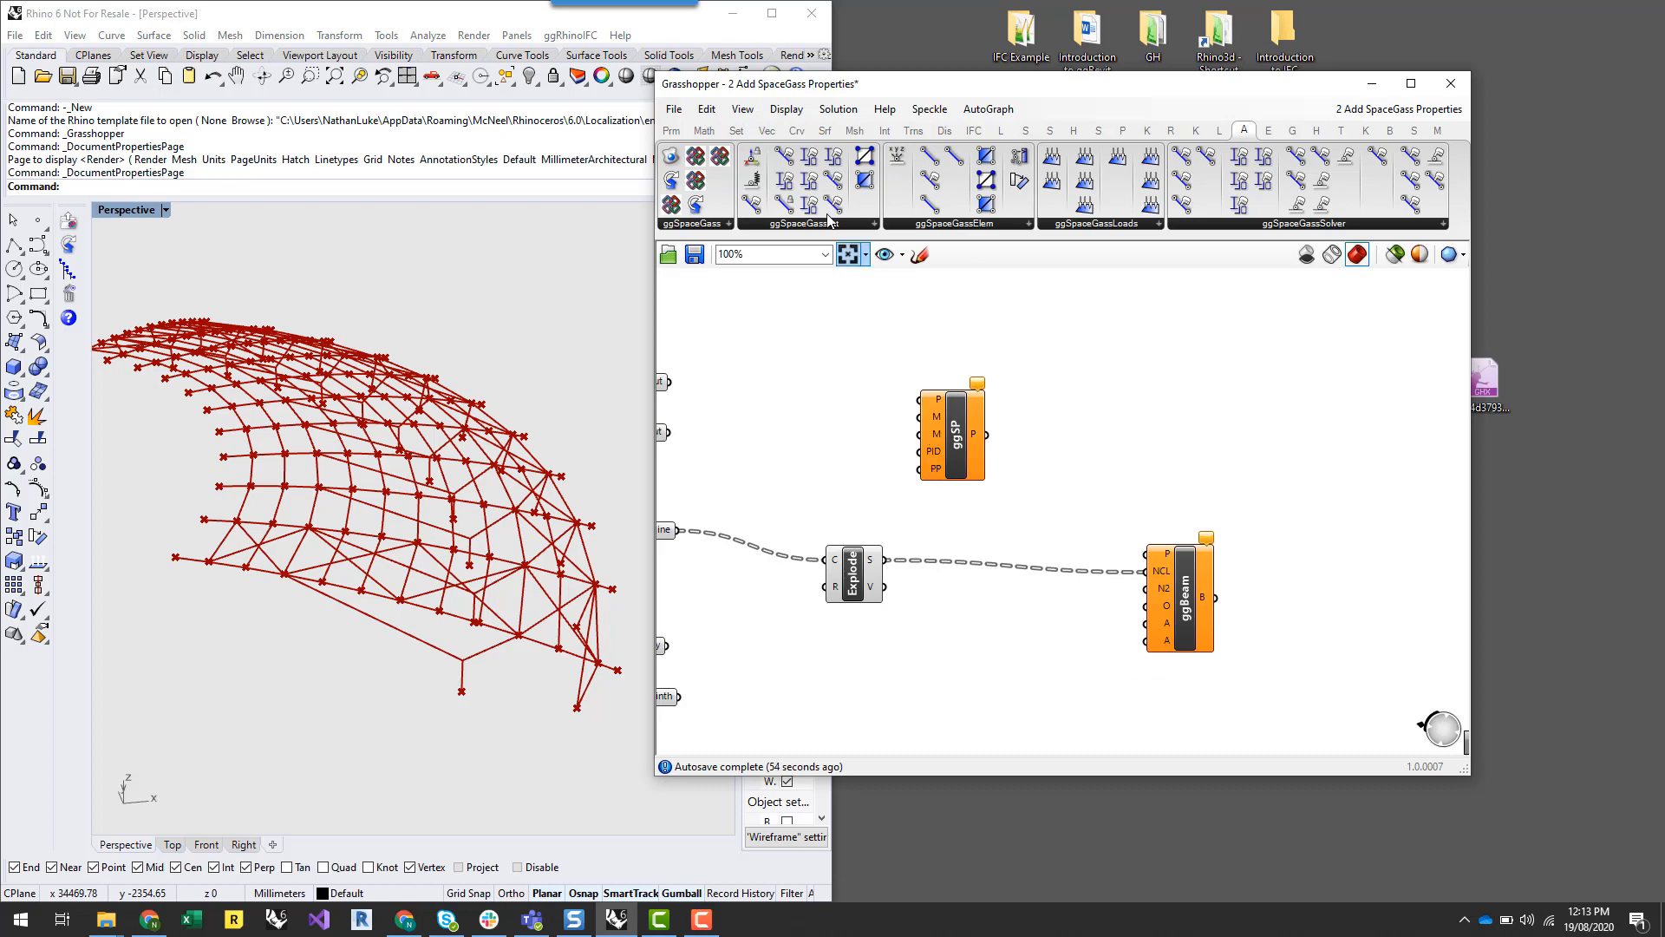
left_click(791, 109)
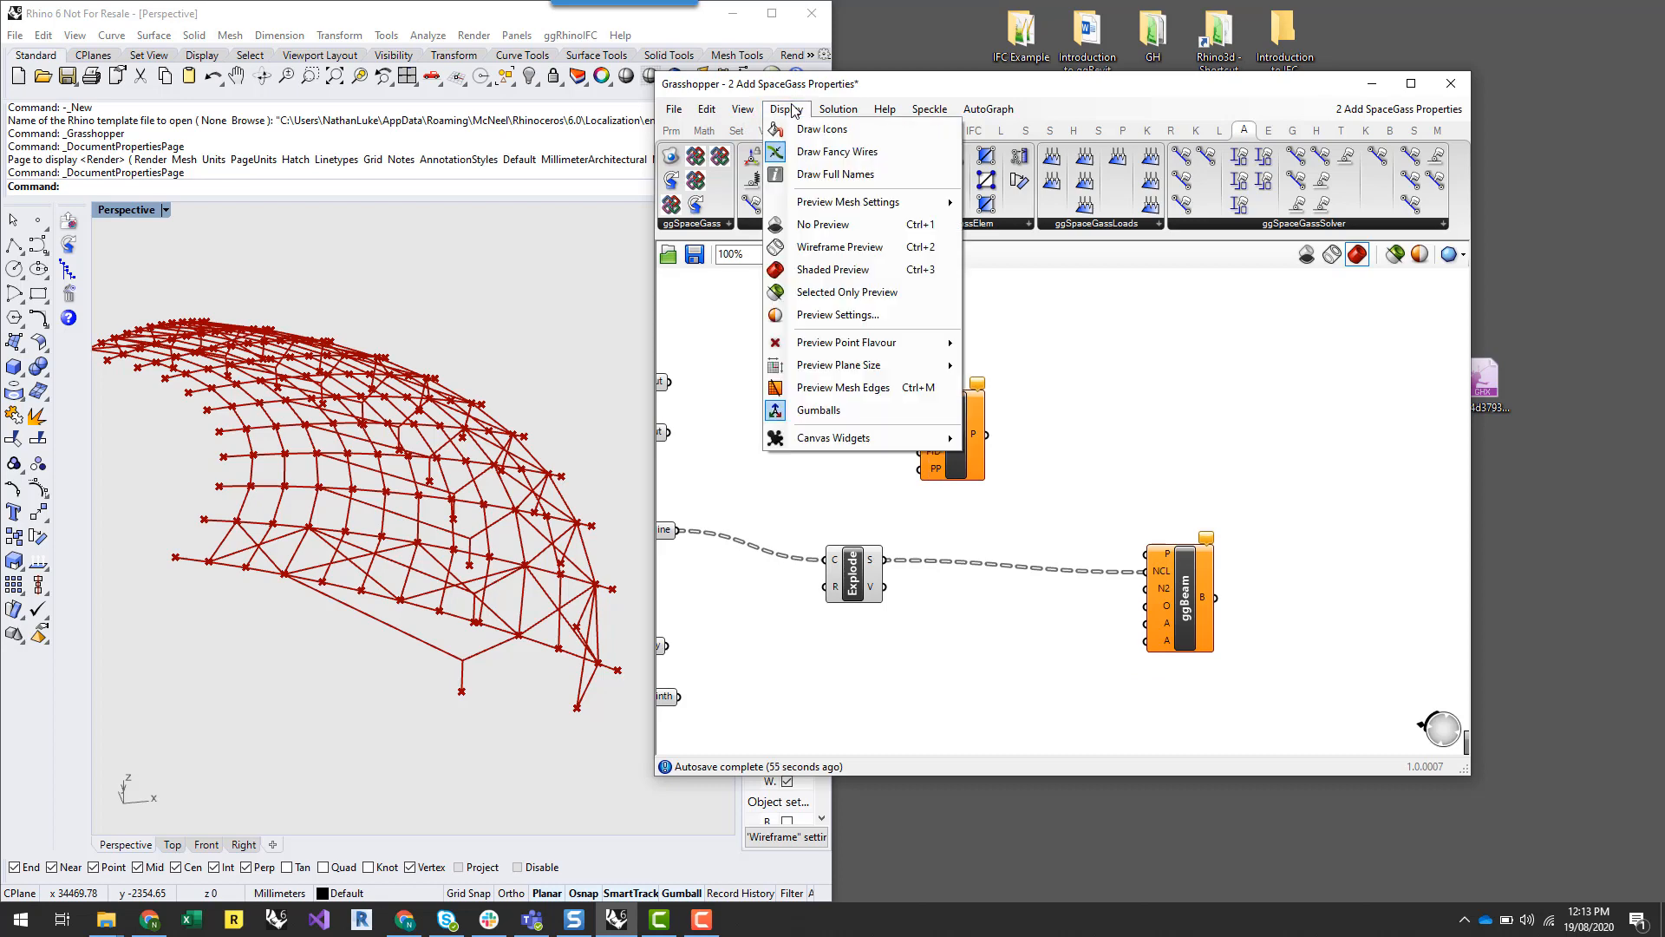
left_click(841, 180)
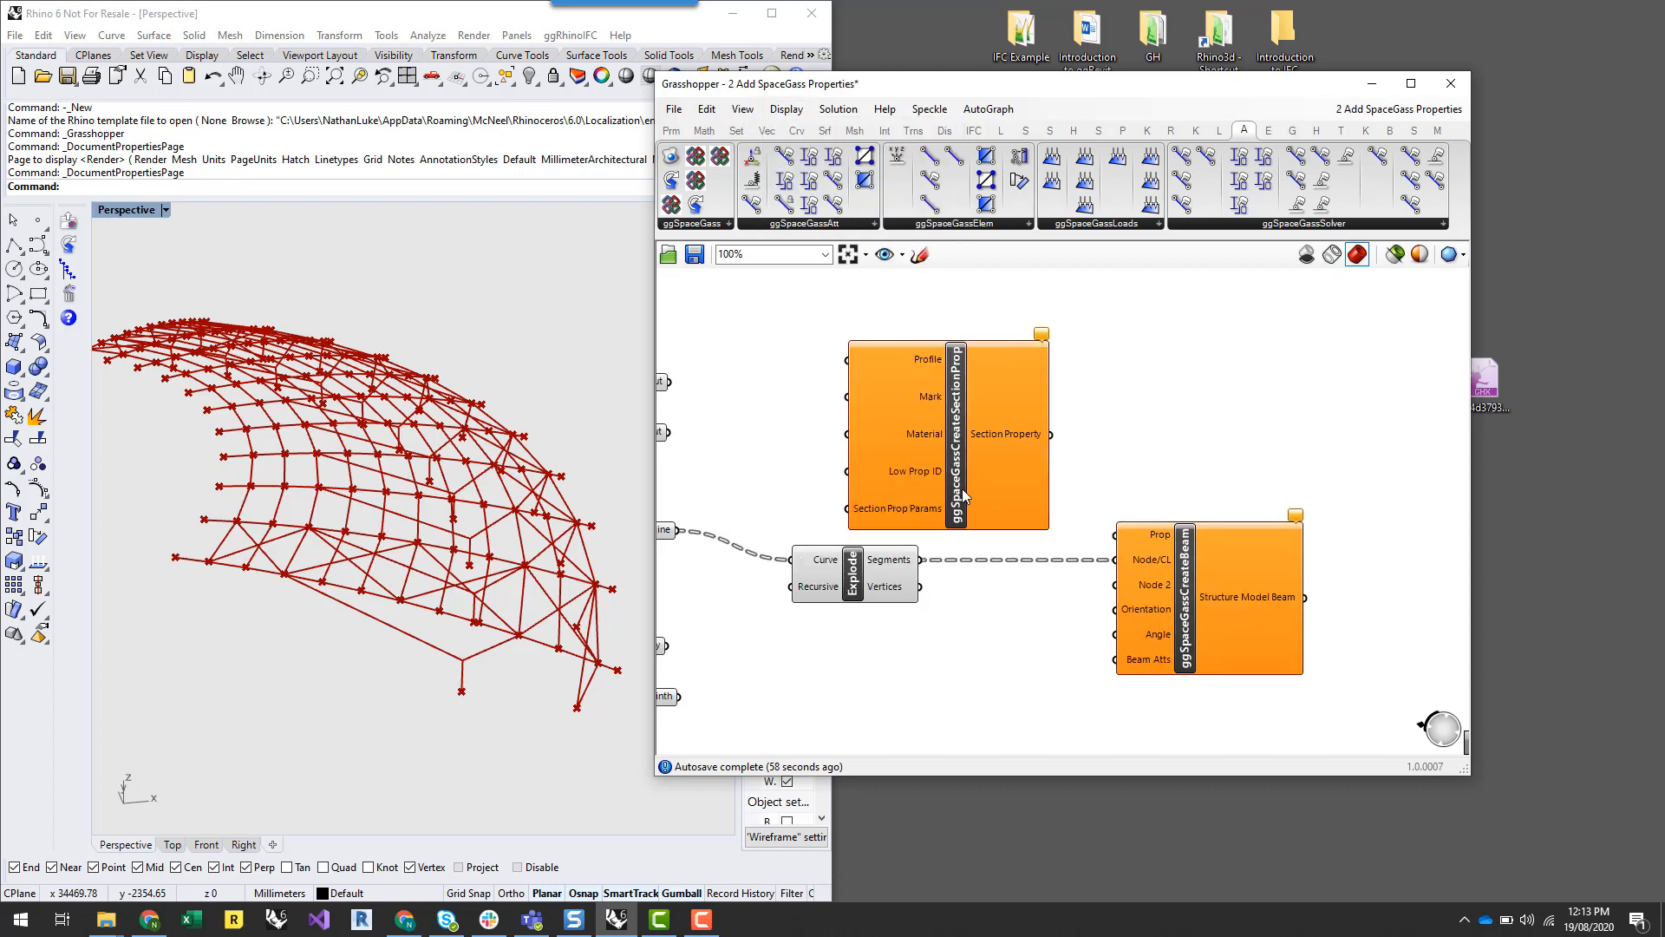
Examine the Profile input and the warnings on the ggSpaceGassCreateSectionProp component to see which inputs it requires
left_click_drag(956, 492, 954, 475)
left_click(1110, 429)
left_click(953, 468)
right_click_drag(1119, 440, 1163, 439)
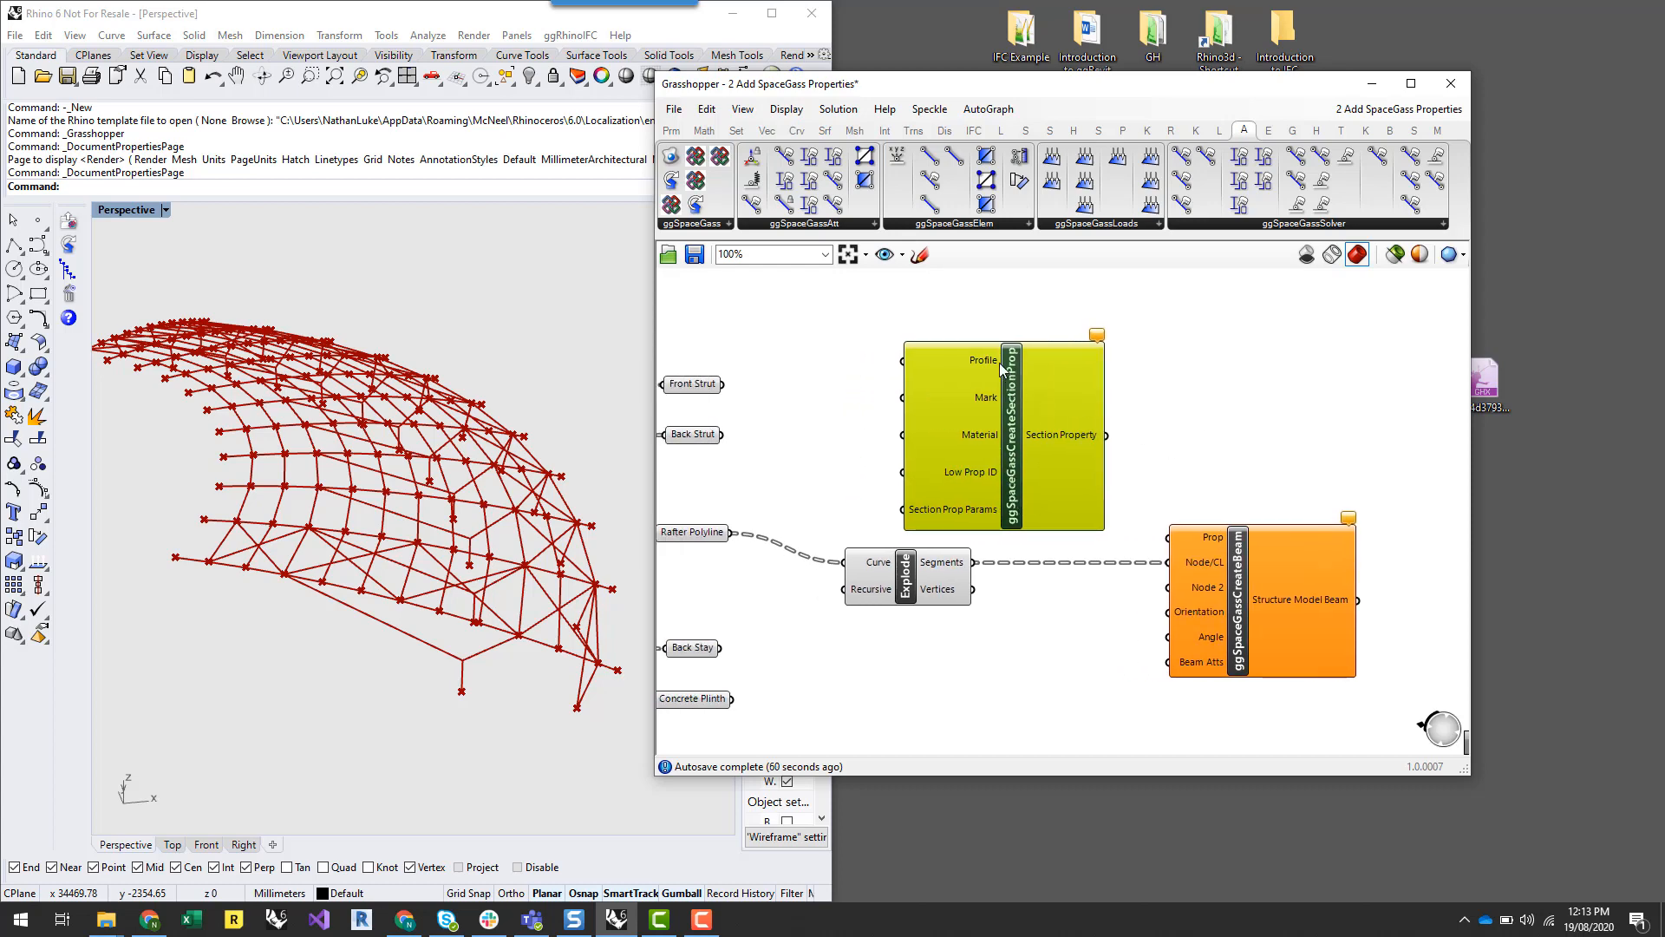
mouse_move(985, 362)
left_click(1235, 458)
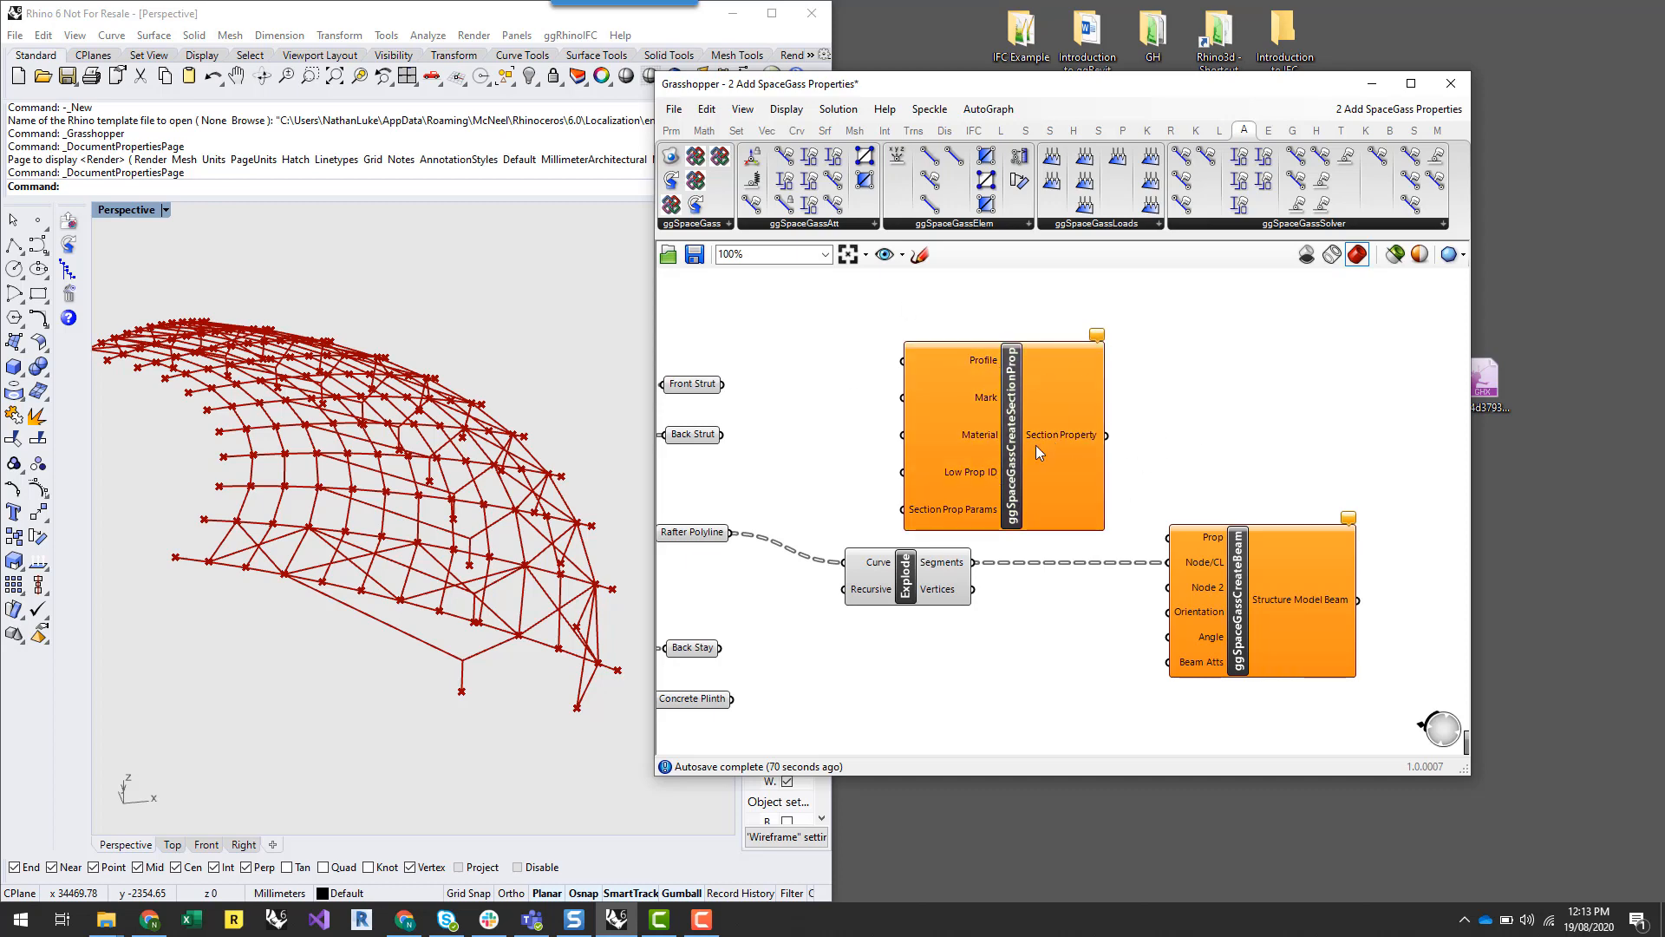
left_click(1102, 337)
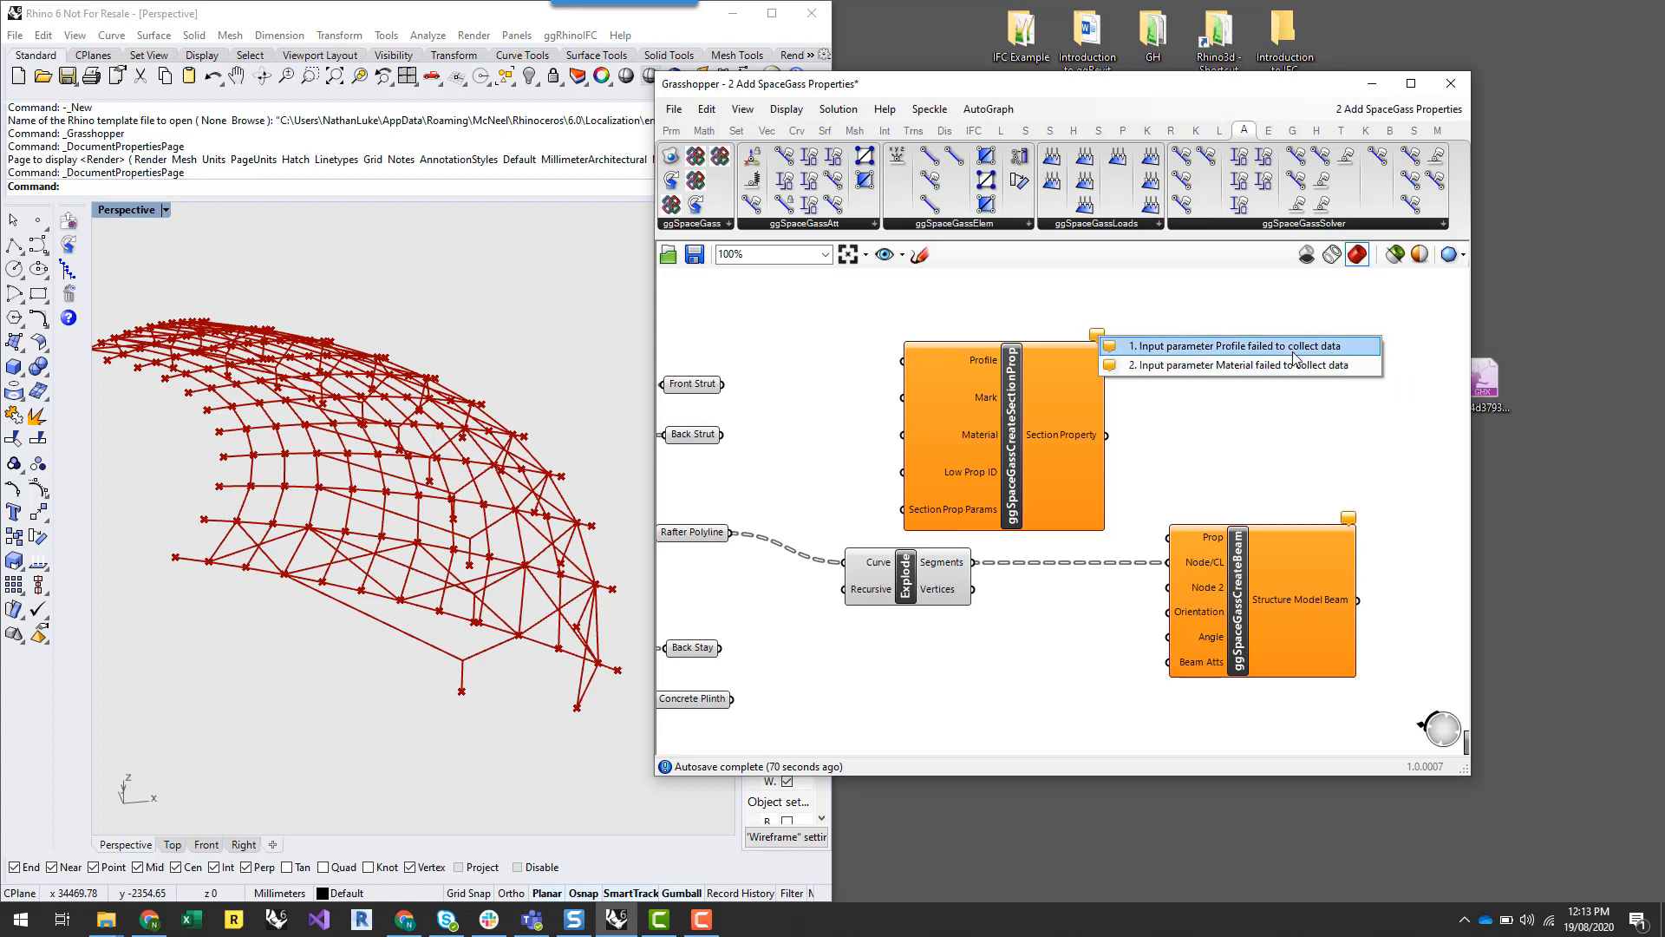
left_click(1259, 436)
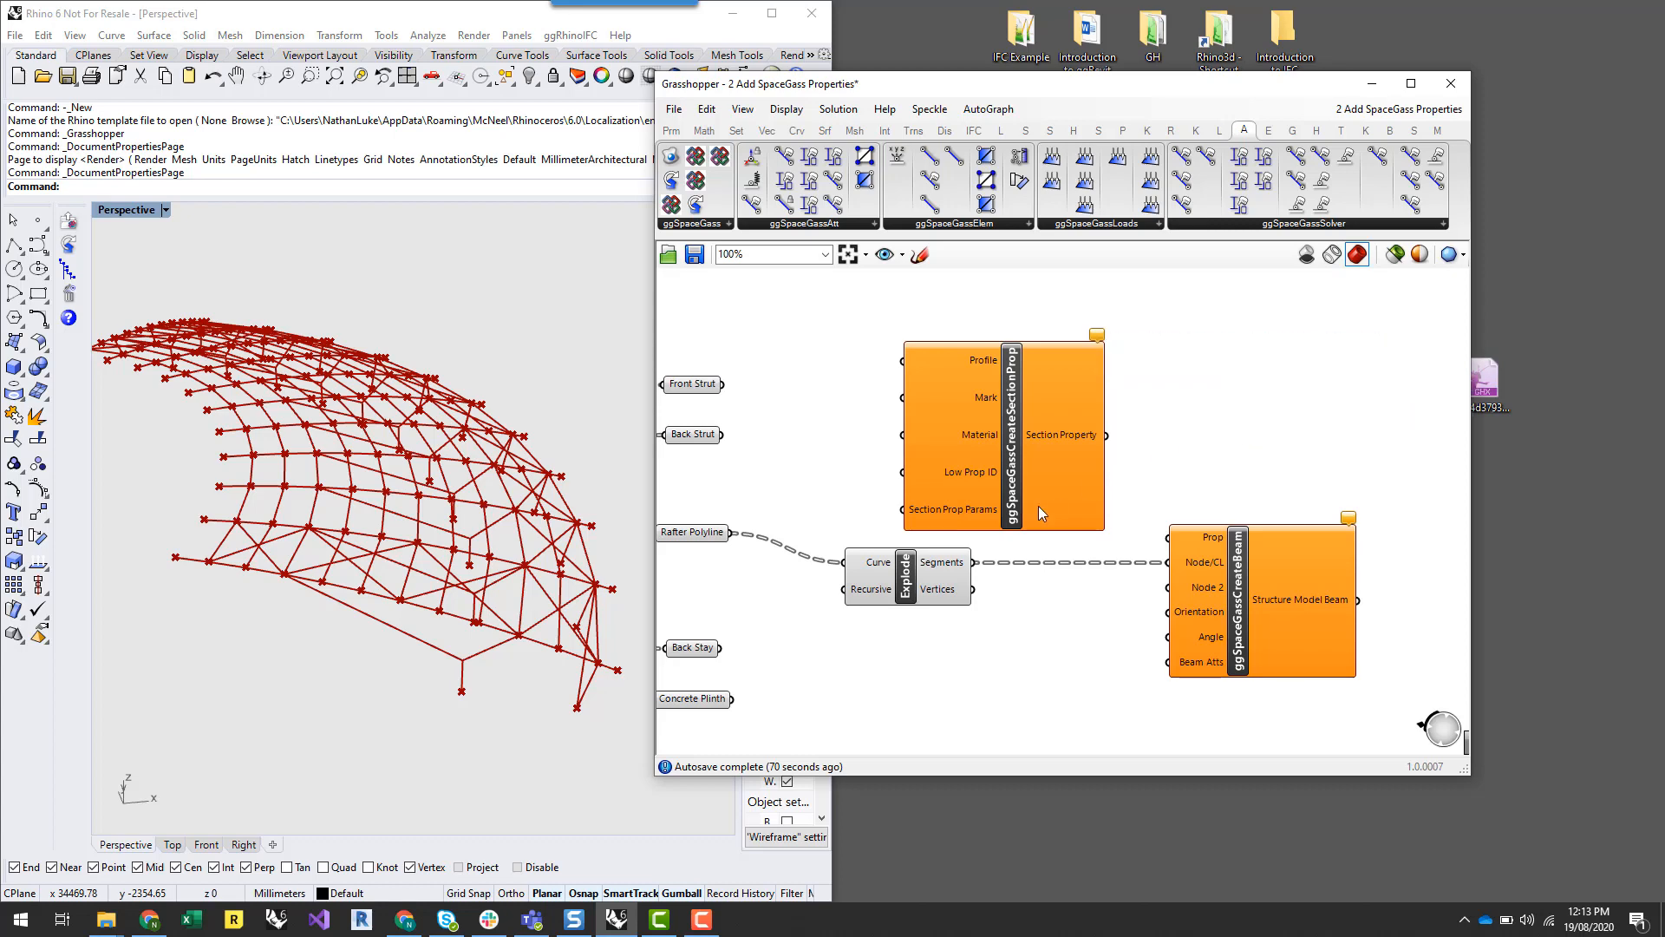
Shift the ggSpaceGassCreateSectionProp component slightly away from the parameters and maximize the Grasshopper window
left_click_drag(1030, 489, 1052, 486)
left_click(1239, 475)
right_click_drag(1222, 458, 1247, 481)
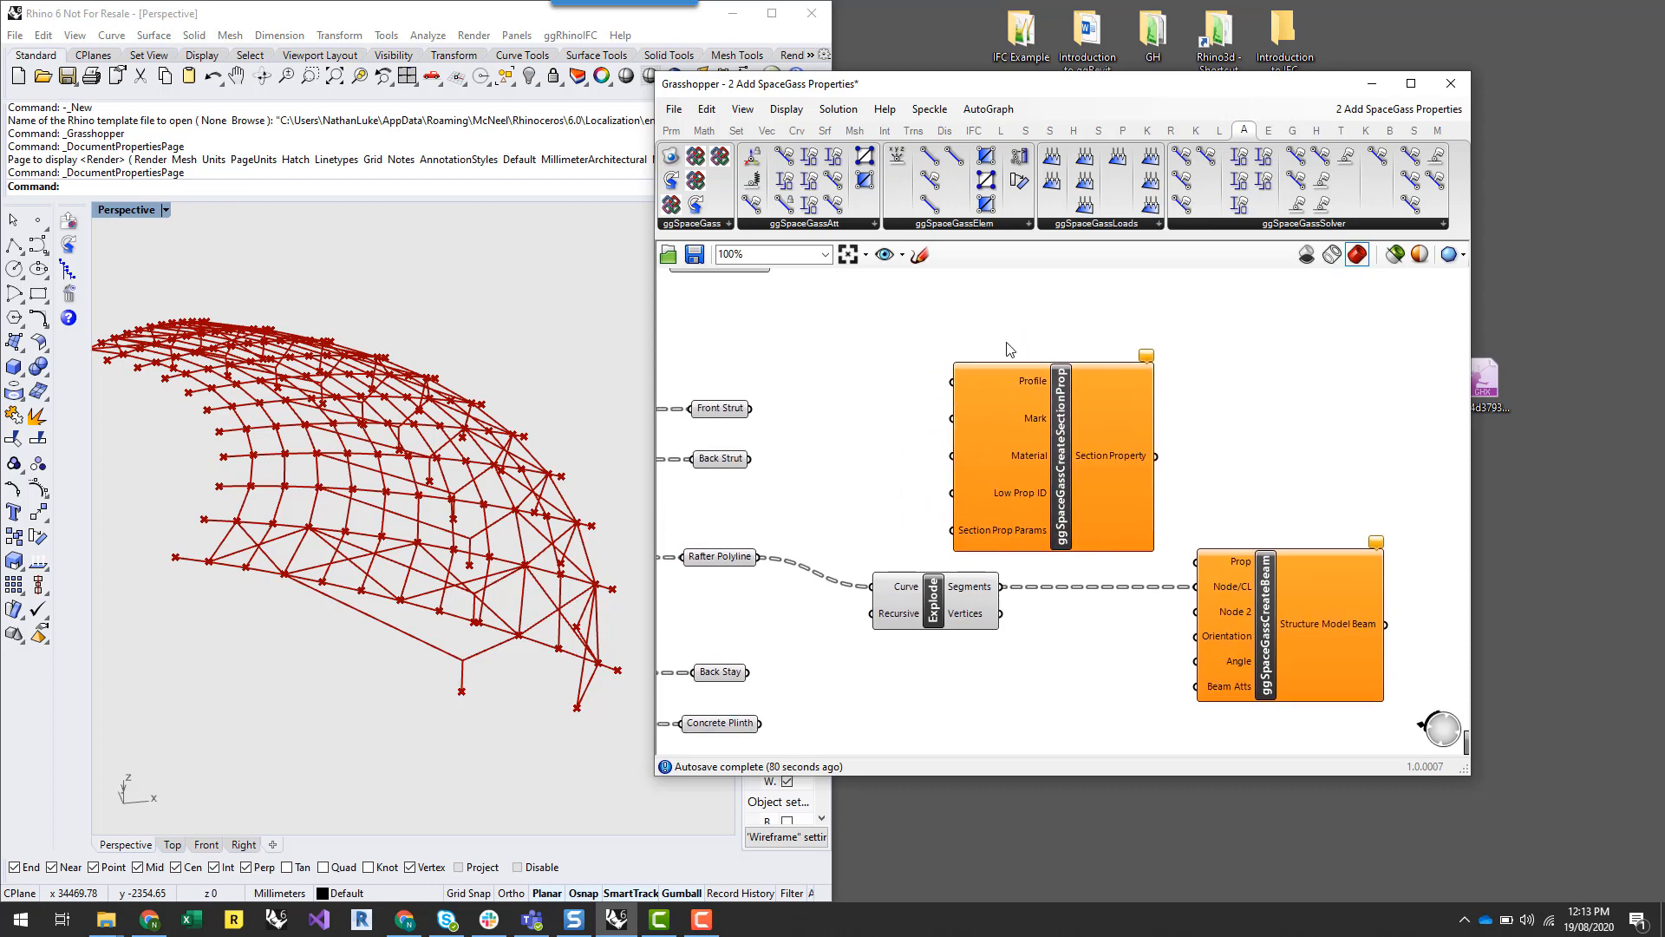
left_click(1423, 86)
right_click_drag(748, 415, 1060, 457)
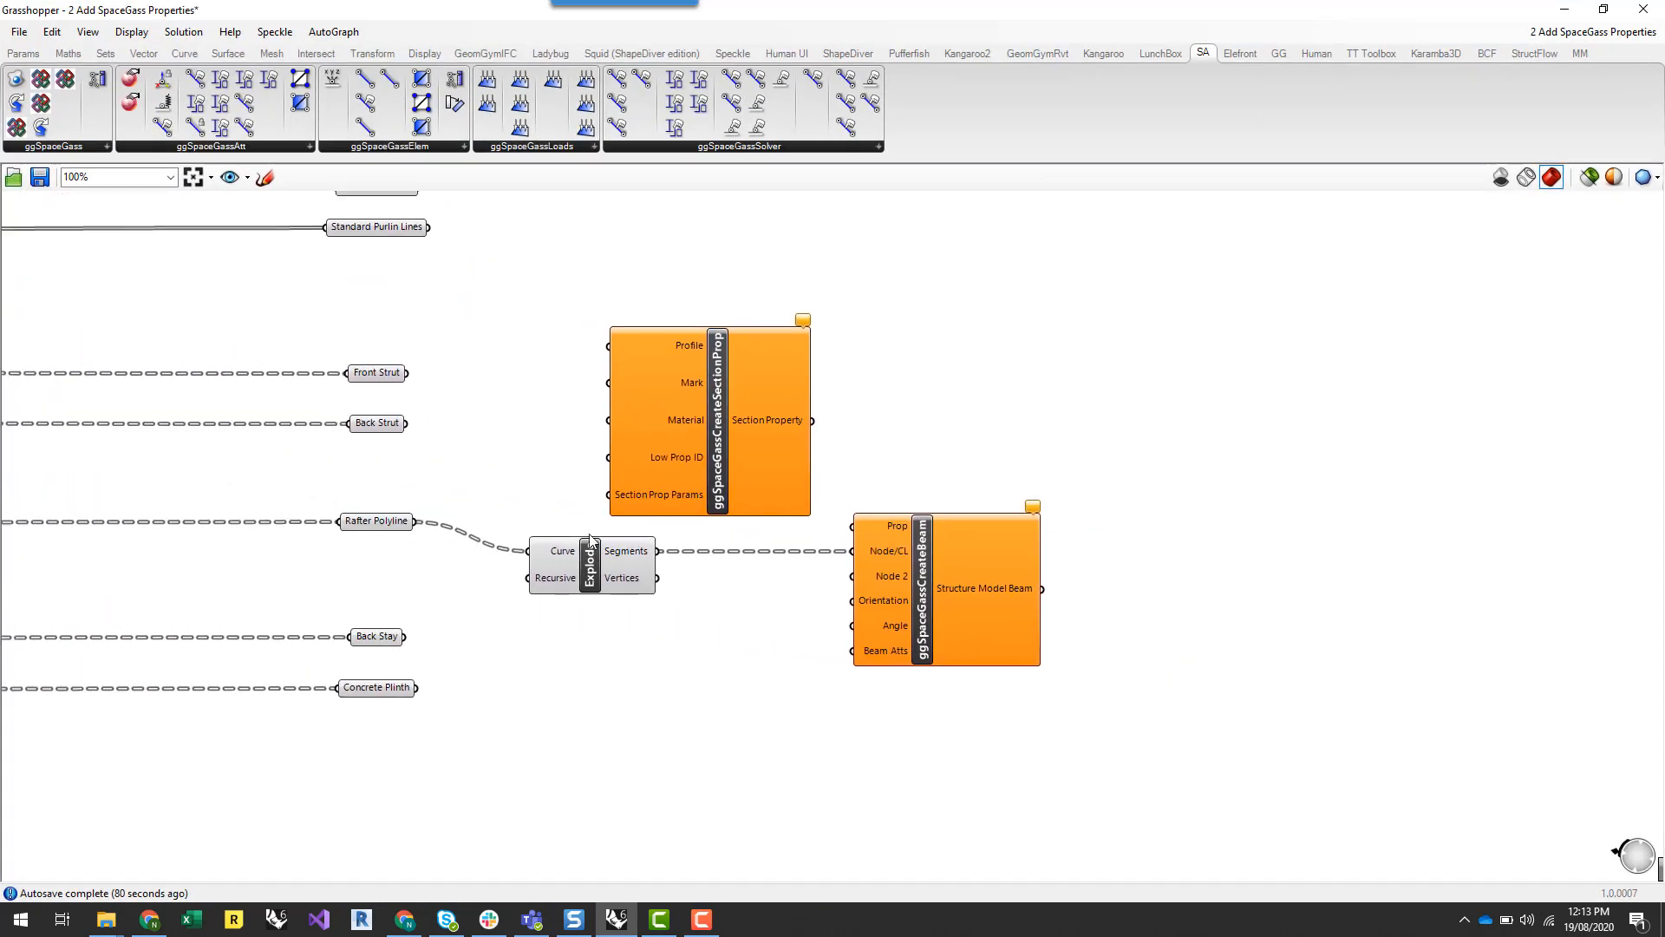
scroll(589, 534, "up", 1)
right_click_drag(537, 401, 570, 412)
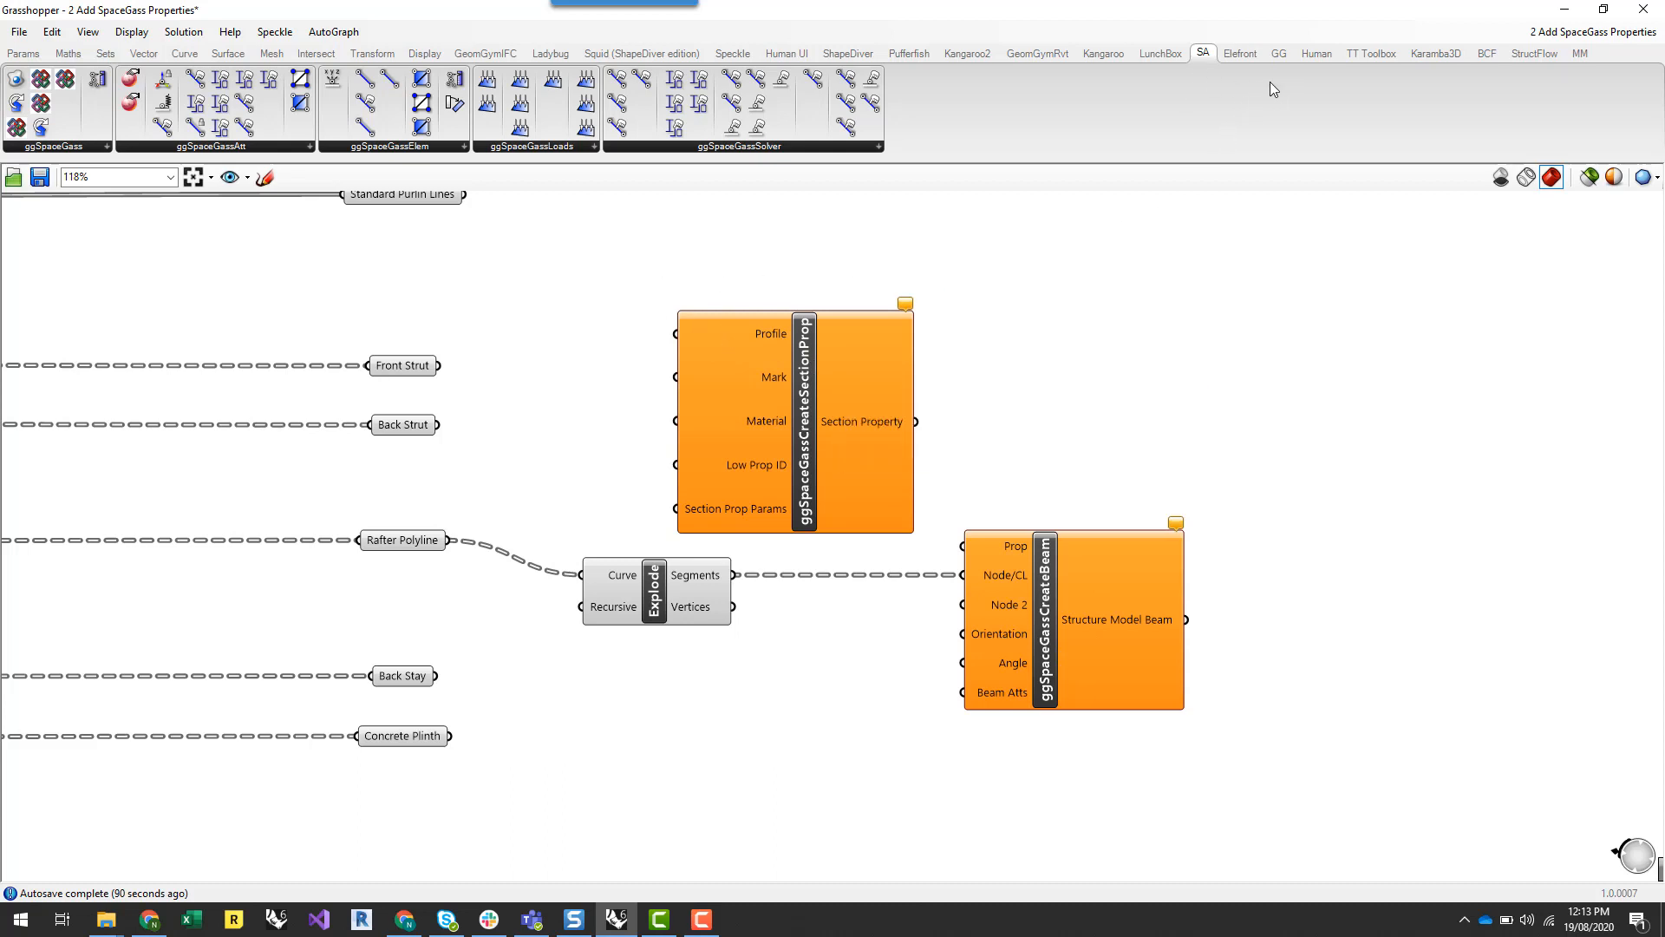
Add a ggCatalogueProfile component above the Front Strut parameter and move ggSpaceGassCreateSectionProp away to leave space between them
left_click(1279, 54)
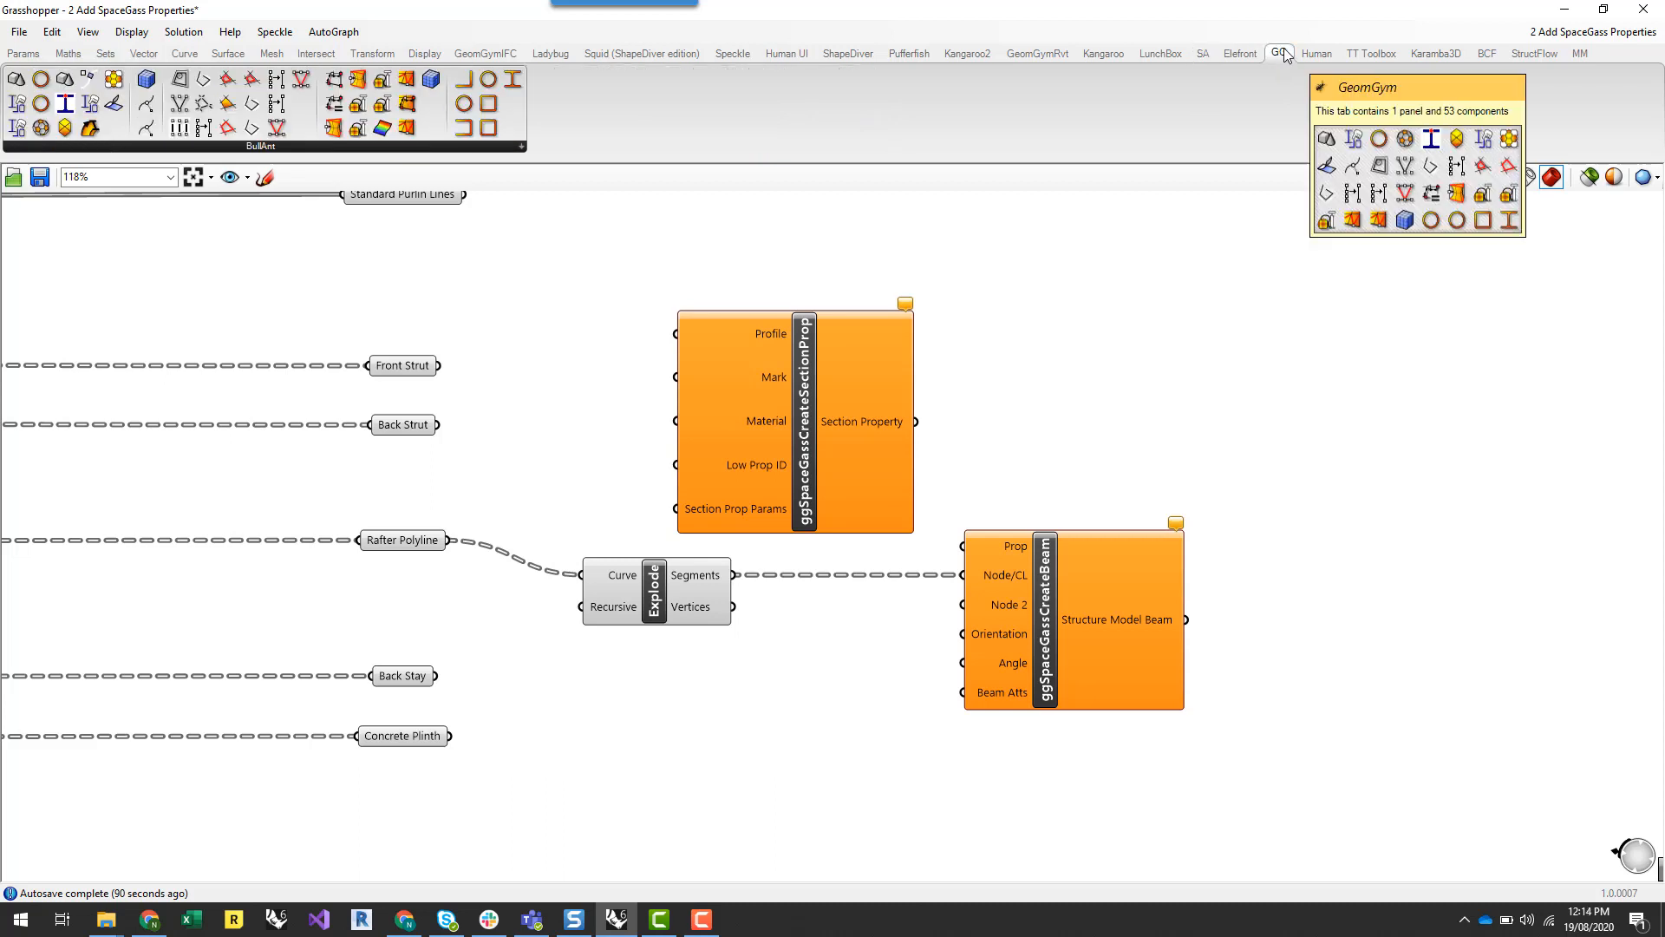
left_click(367, 149)
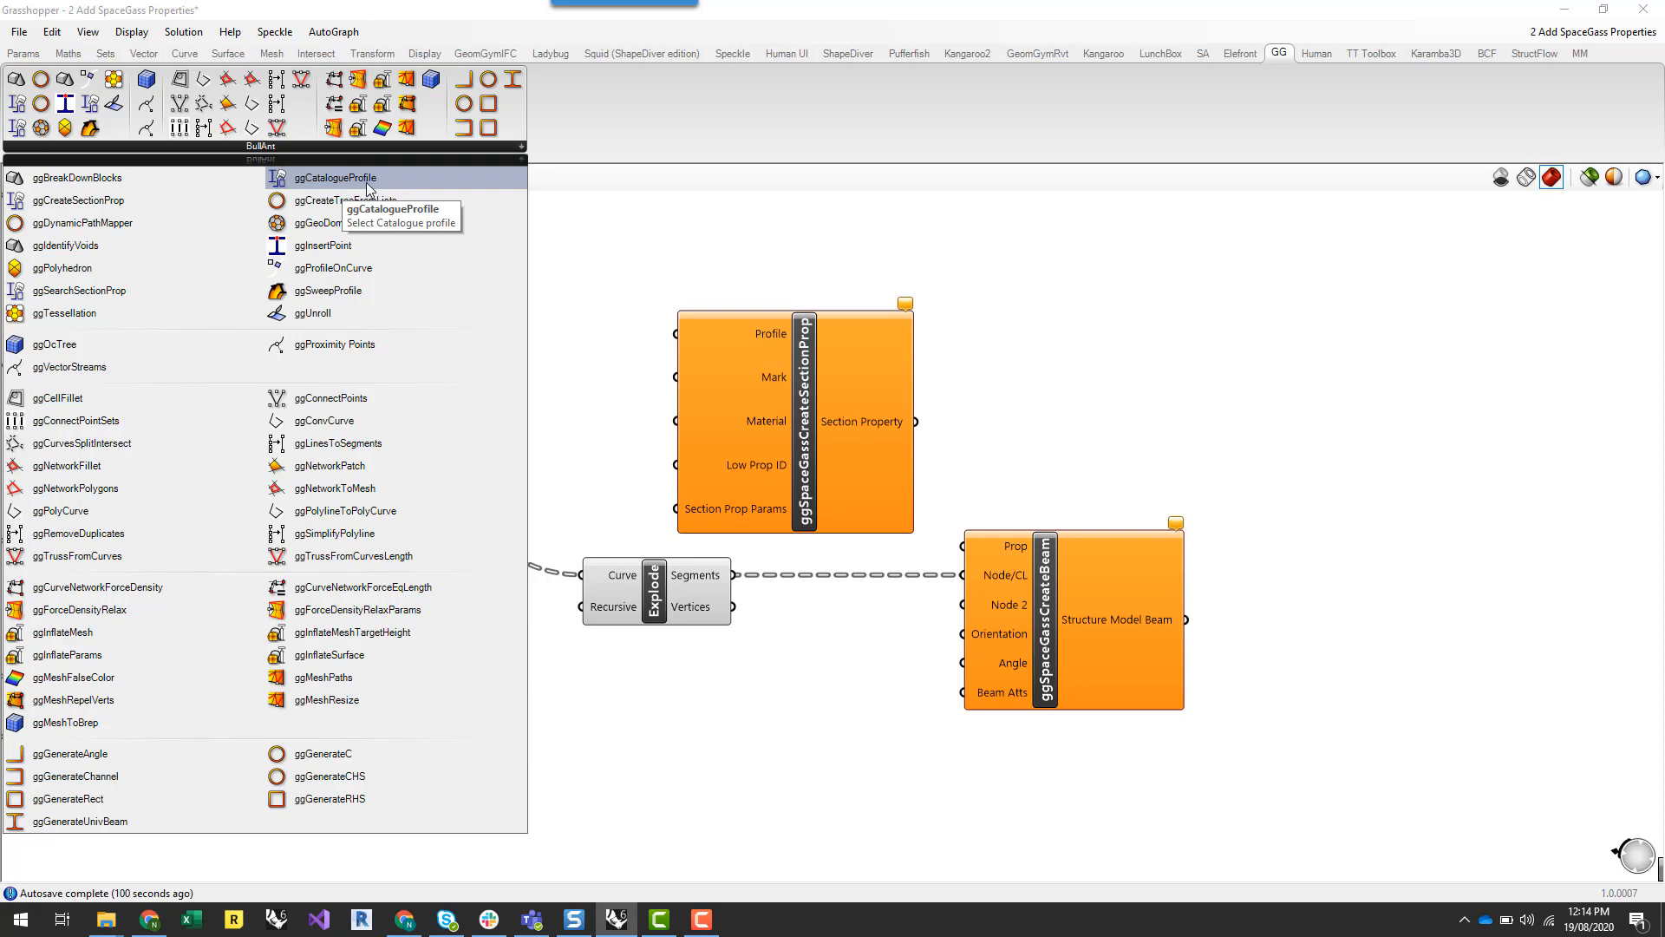
left_click(366, 182)
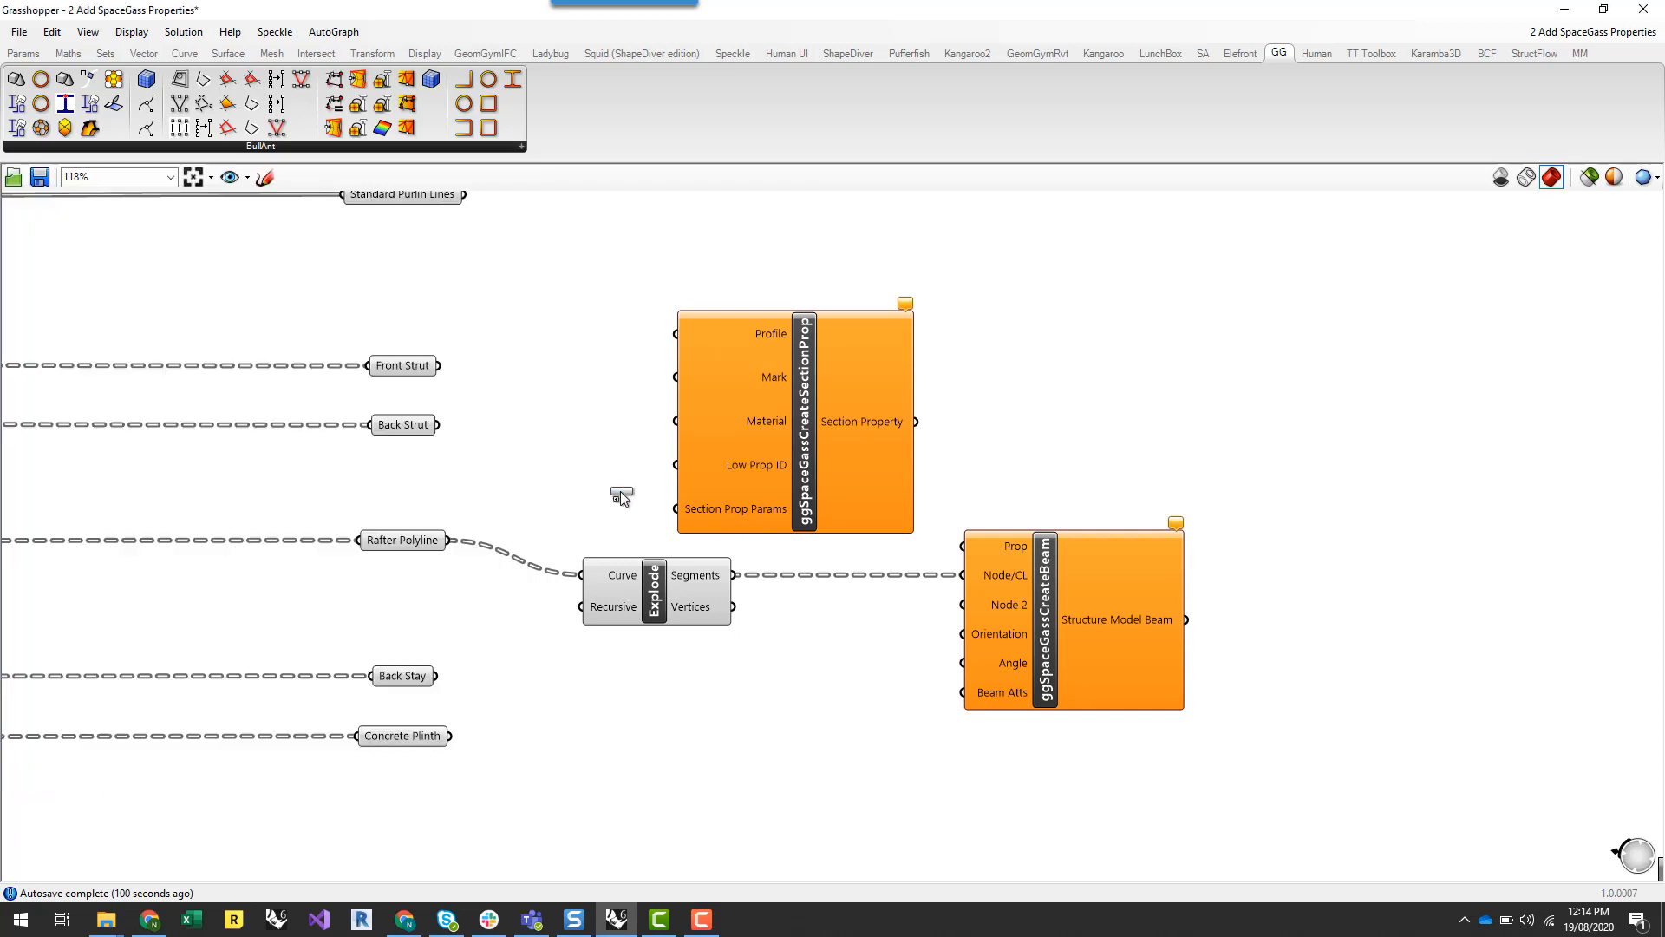
left_click(537, 328)
left_click_drag(840, 439, 908, 416)
left_click(690, 425)
right_click_drag(650, 410, 732, 440)
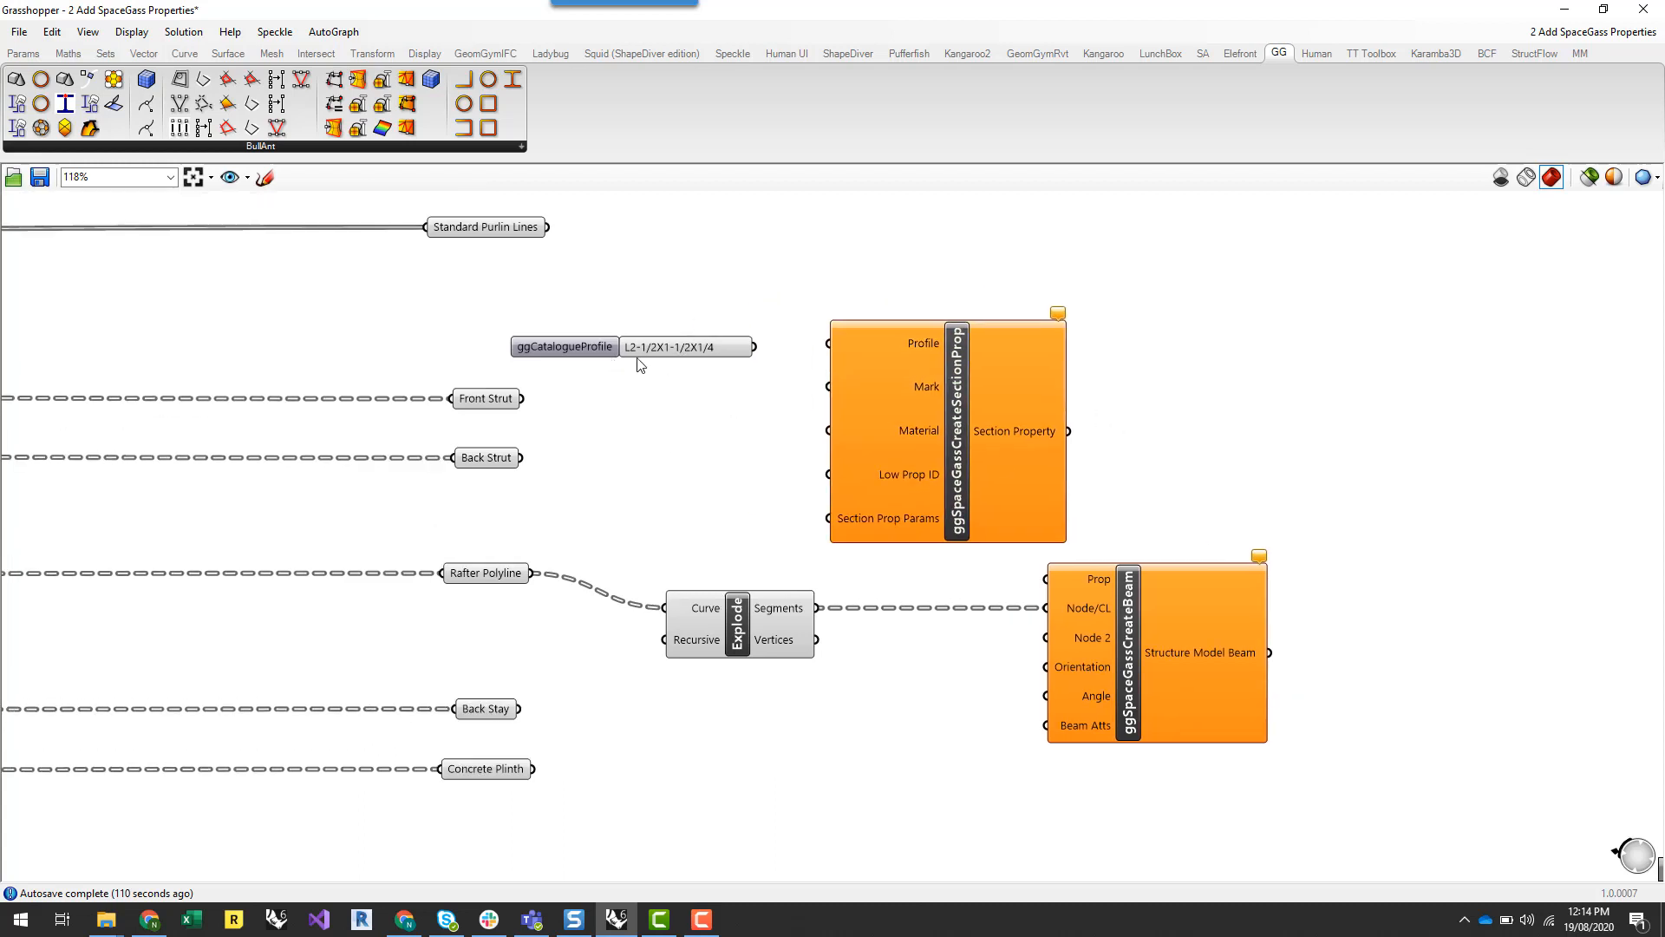
Set the ggCatalogueProfile section to 410UB53.7 from the Australian Universal Beams catalogue
left_click(685, 351)
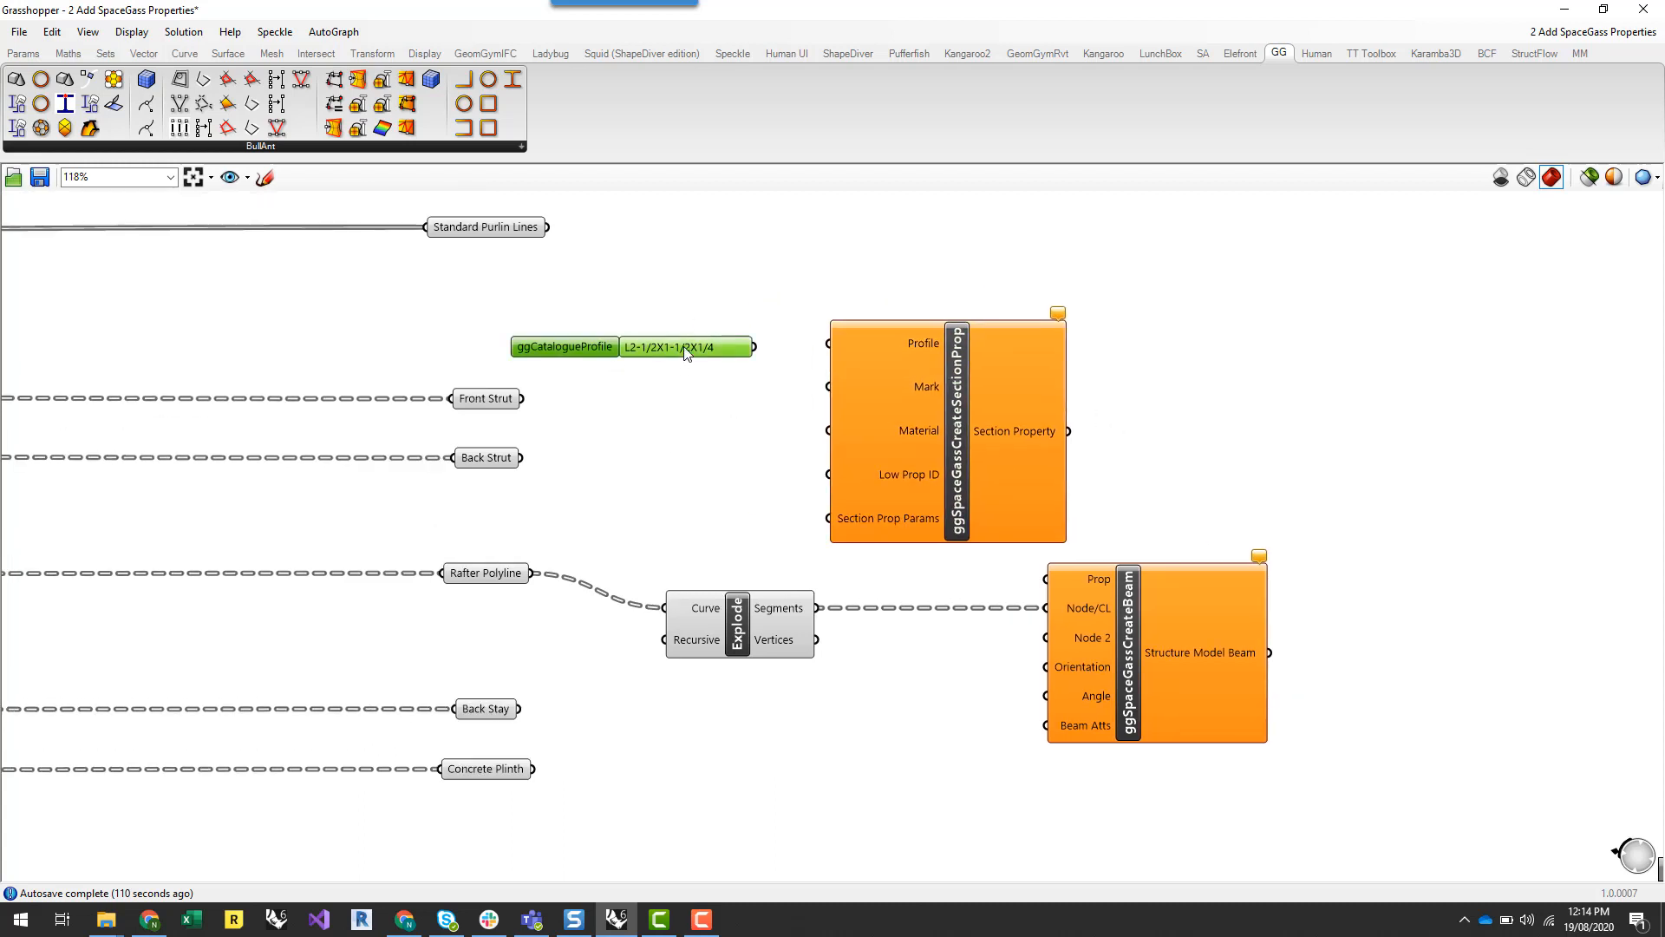
right_click(685, 350)
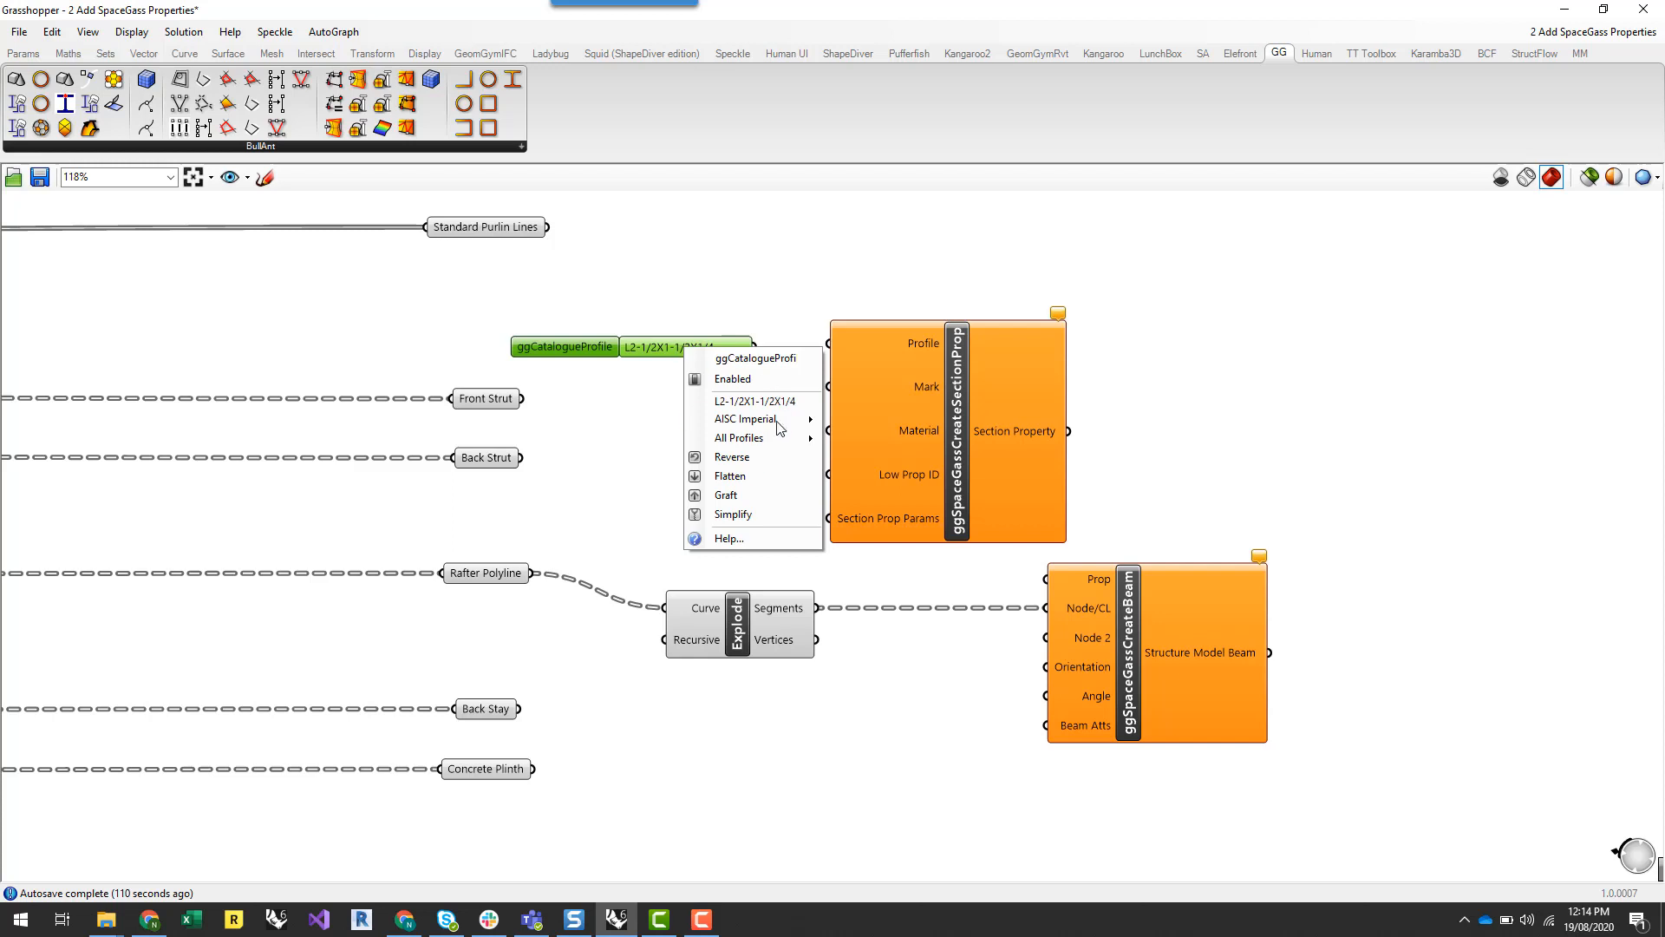
mouse_move(778, 437)
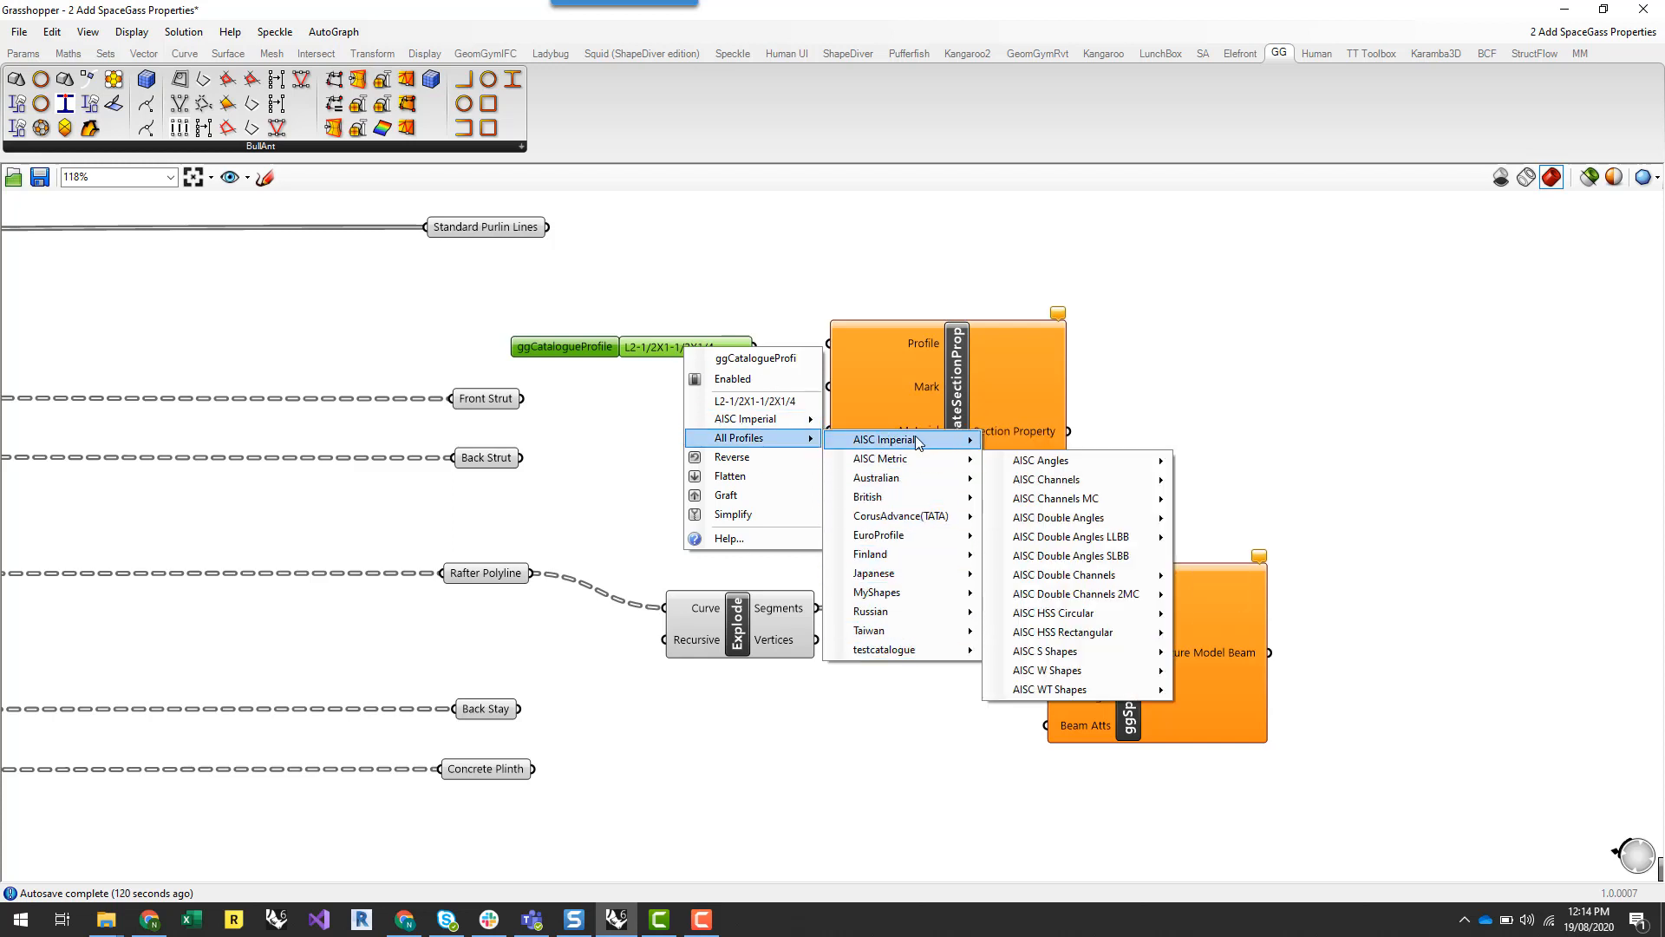
mouse_move(913, 486)
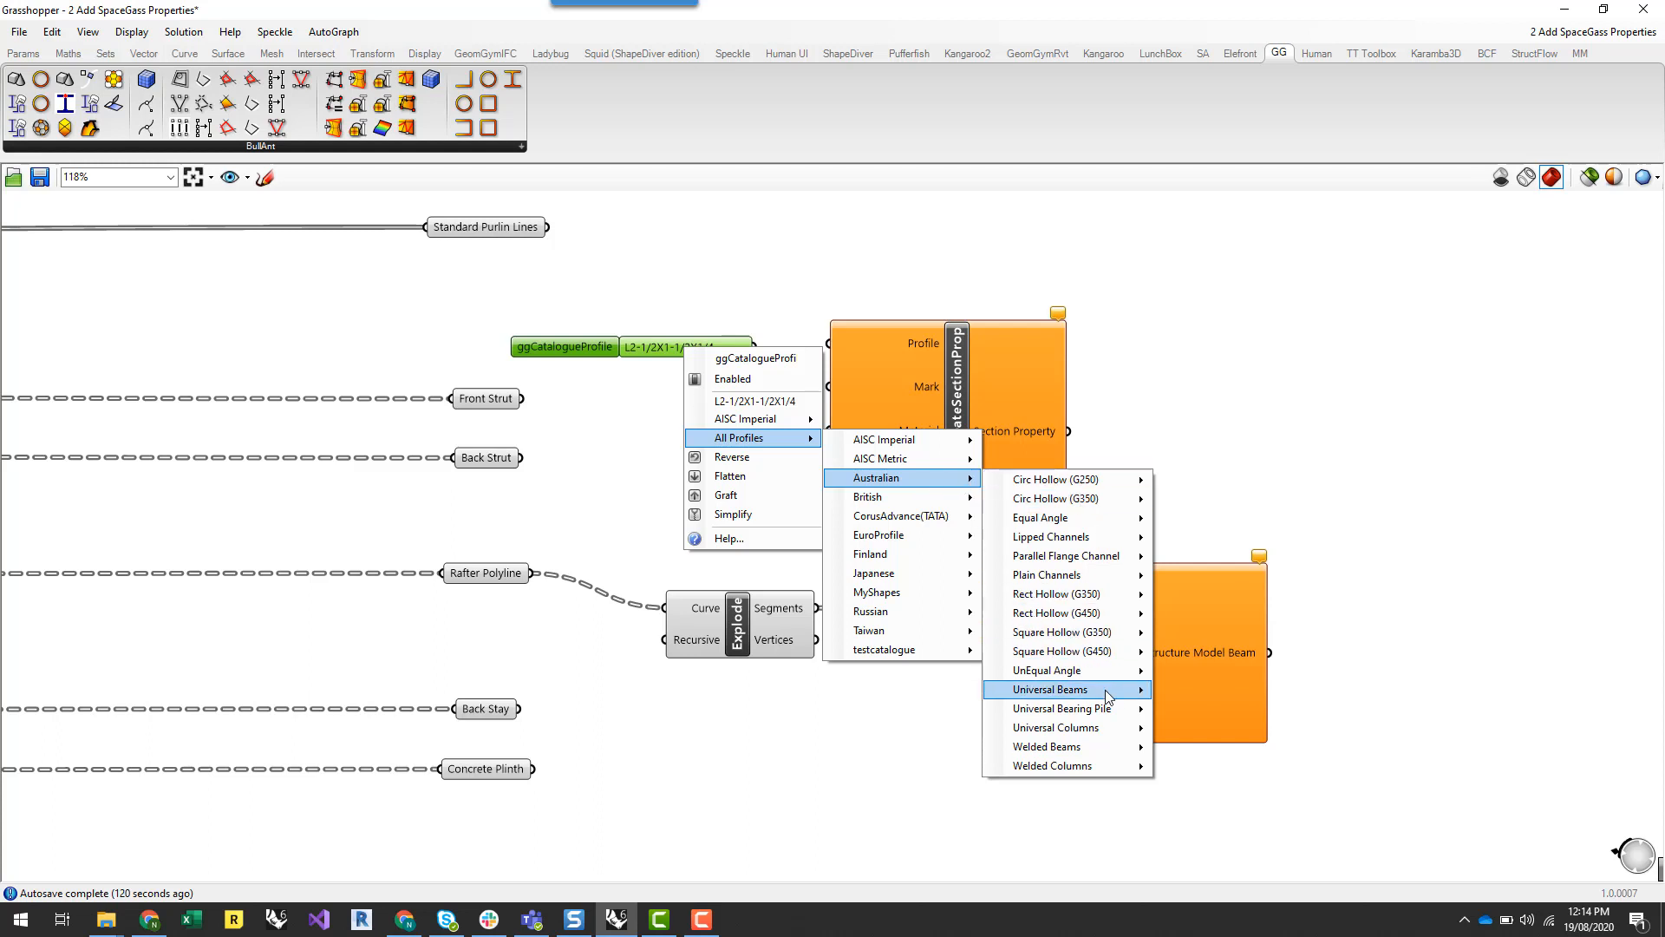
mouse_move(1107, 693)
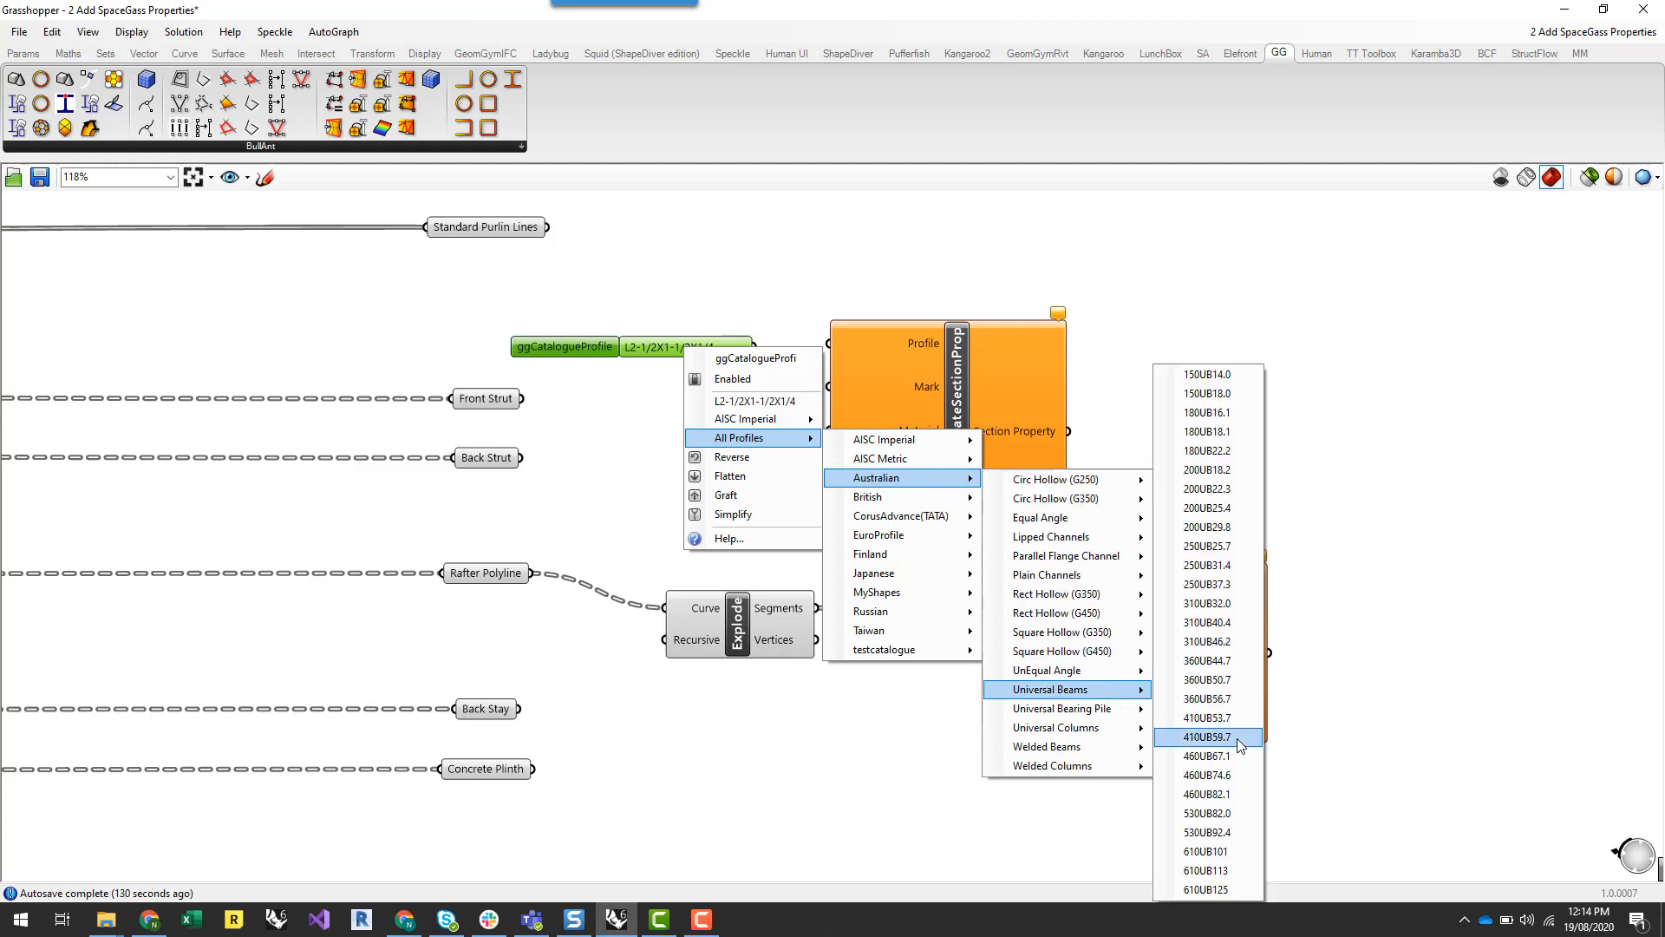
left_click(1208, 718)
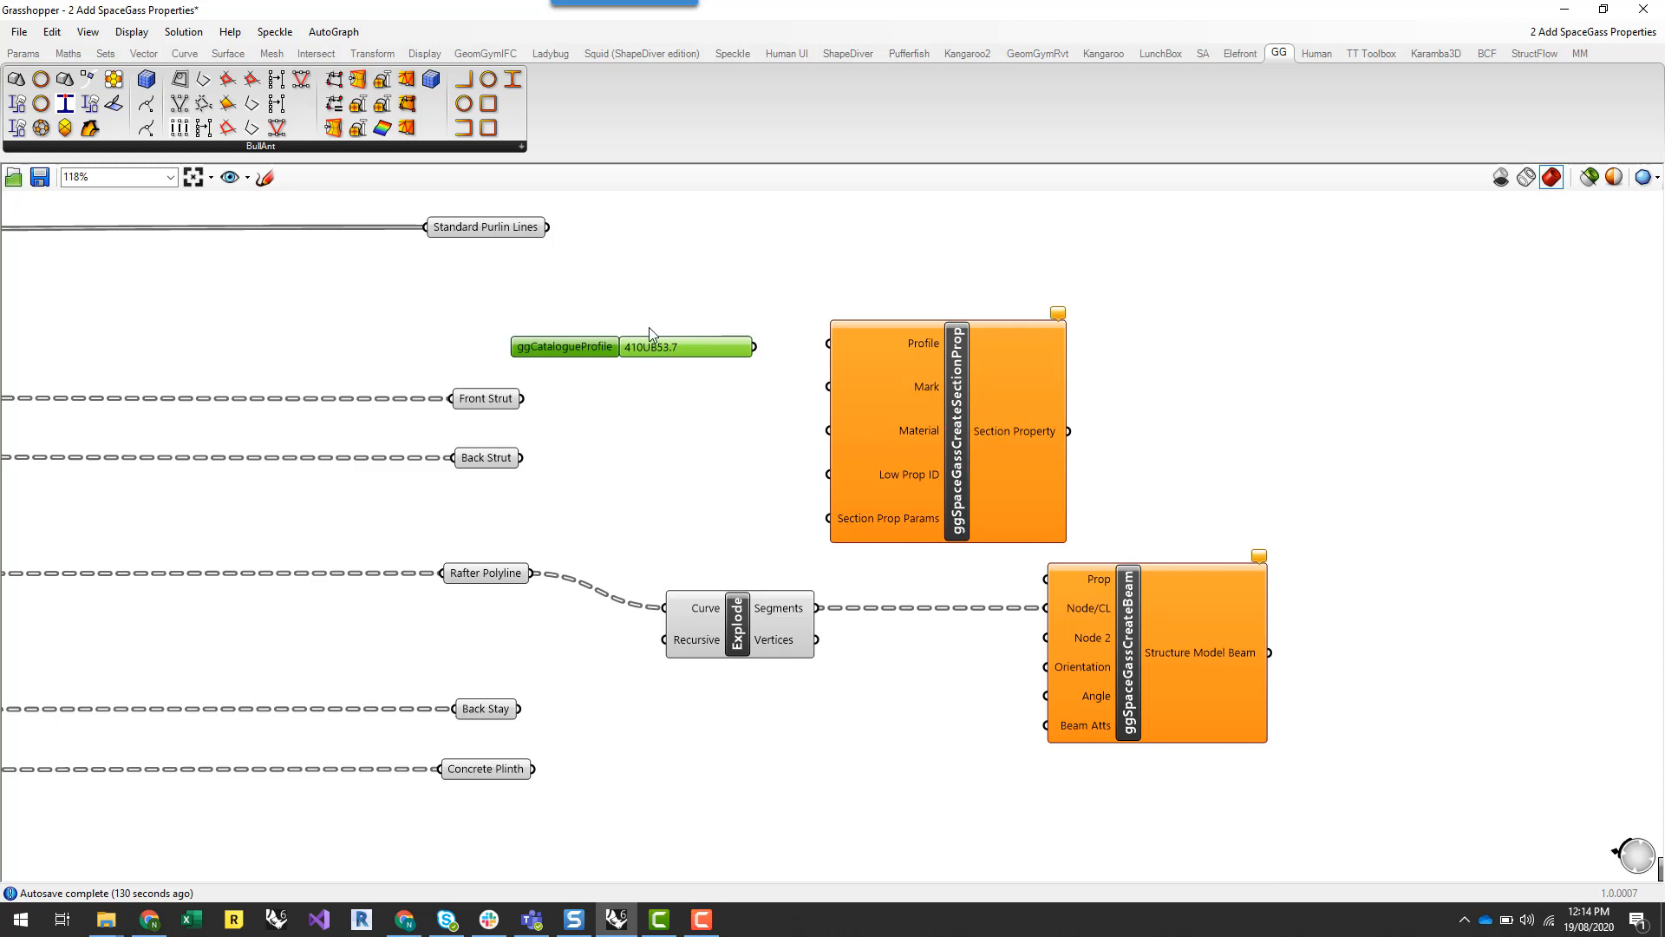
Connect the ggCatalogueProfile output to the Profile input of ggSpaceGassCreateSectionProp and align both components along a straight wire
left_click_drag(577, 355, 582, 343)
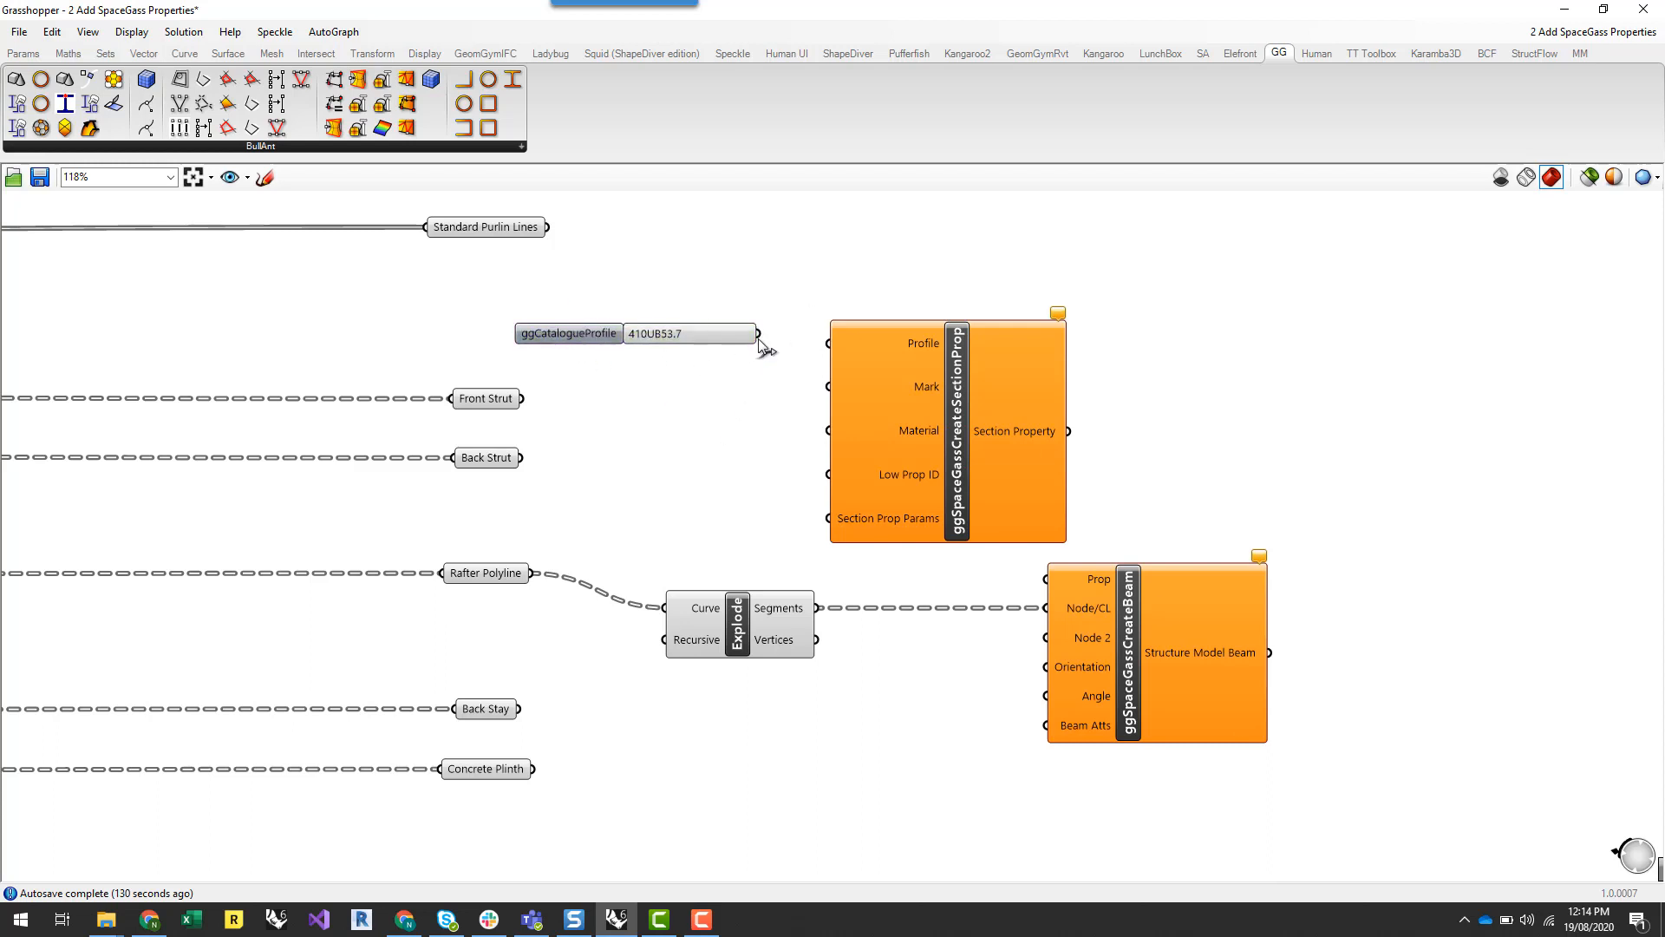
left_click_drag(808, 340, 823, 361)
left_click_drag(928, 348, 925, 341)
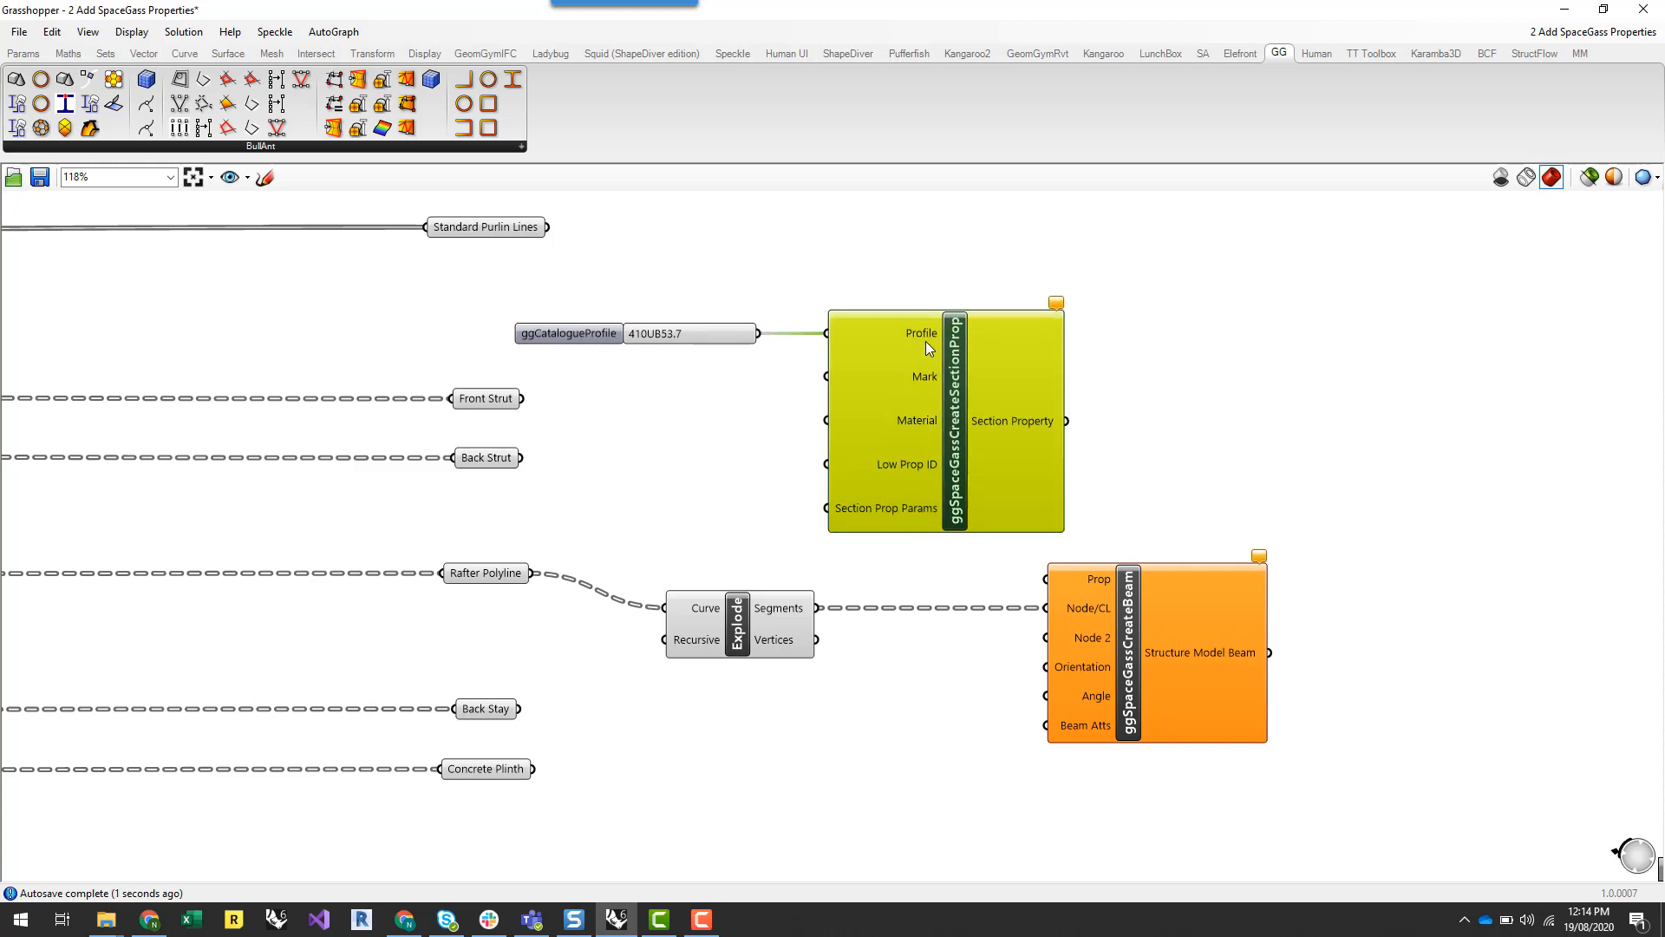
Try adding a ggSpaceGassMaterialCreateElasticIsotropic component beside ggSpaceGassCreateSectionProp and delete it again
left_click(767, 447)
mouse_move(1060, 308)
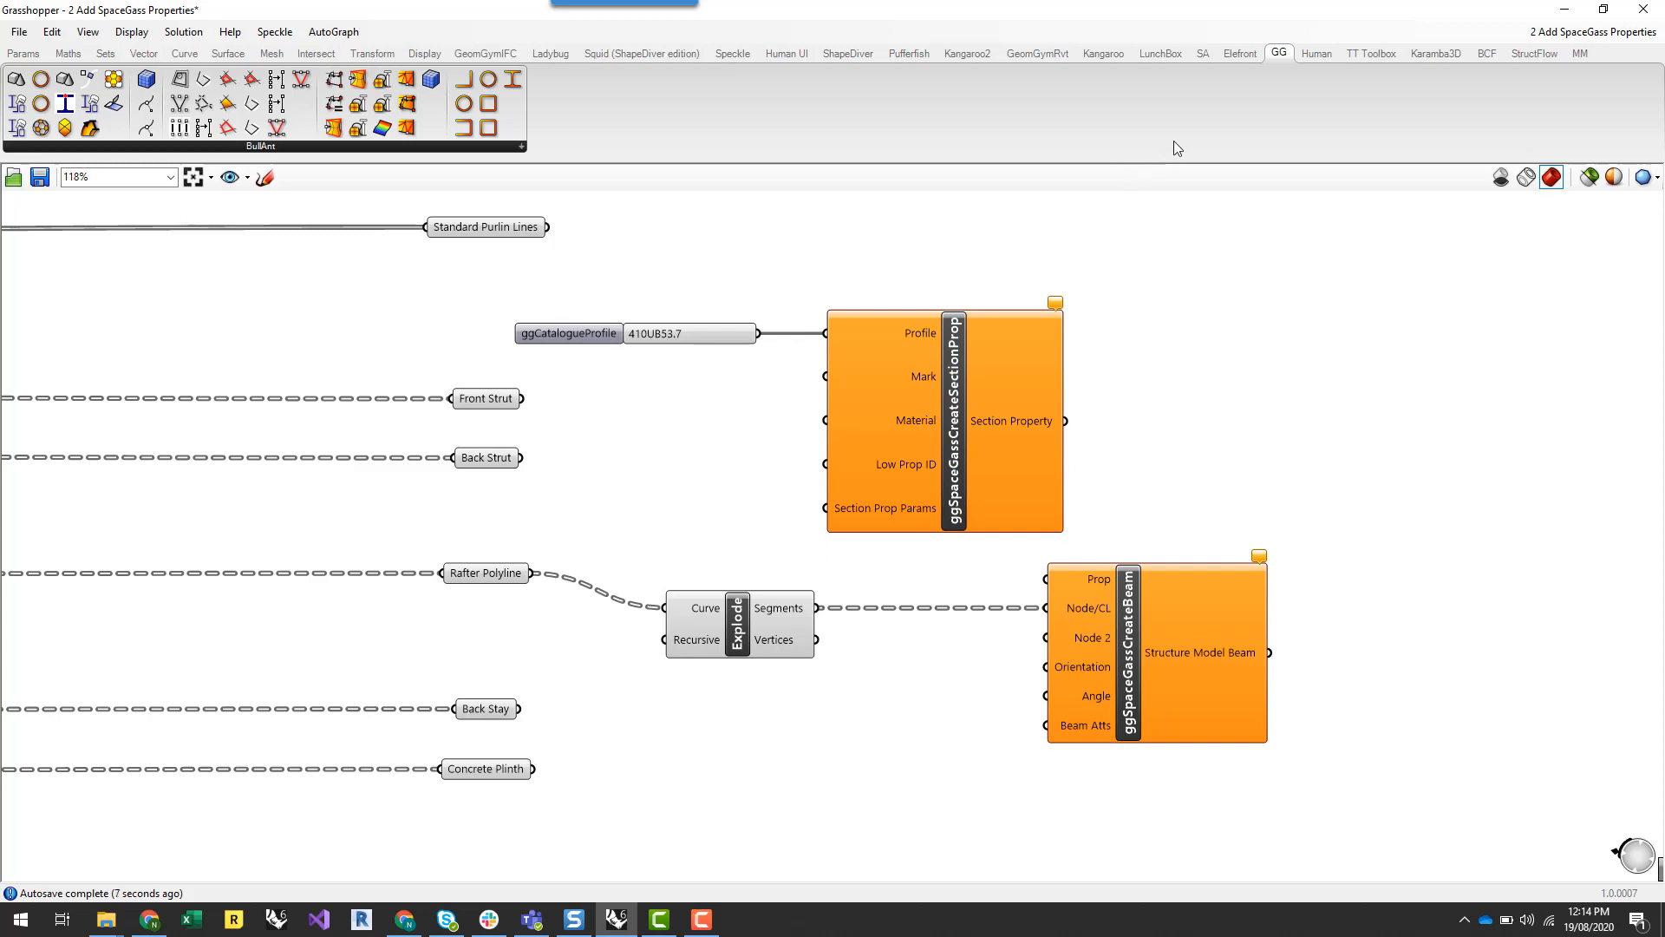
left_click(1203, 53)
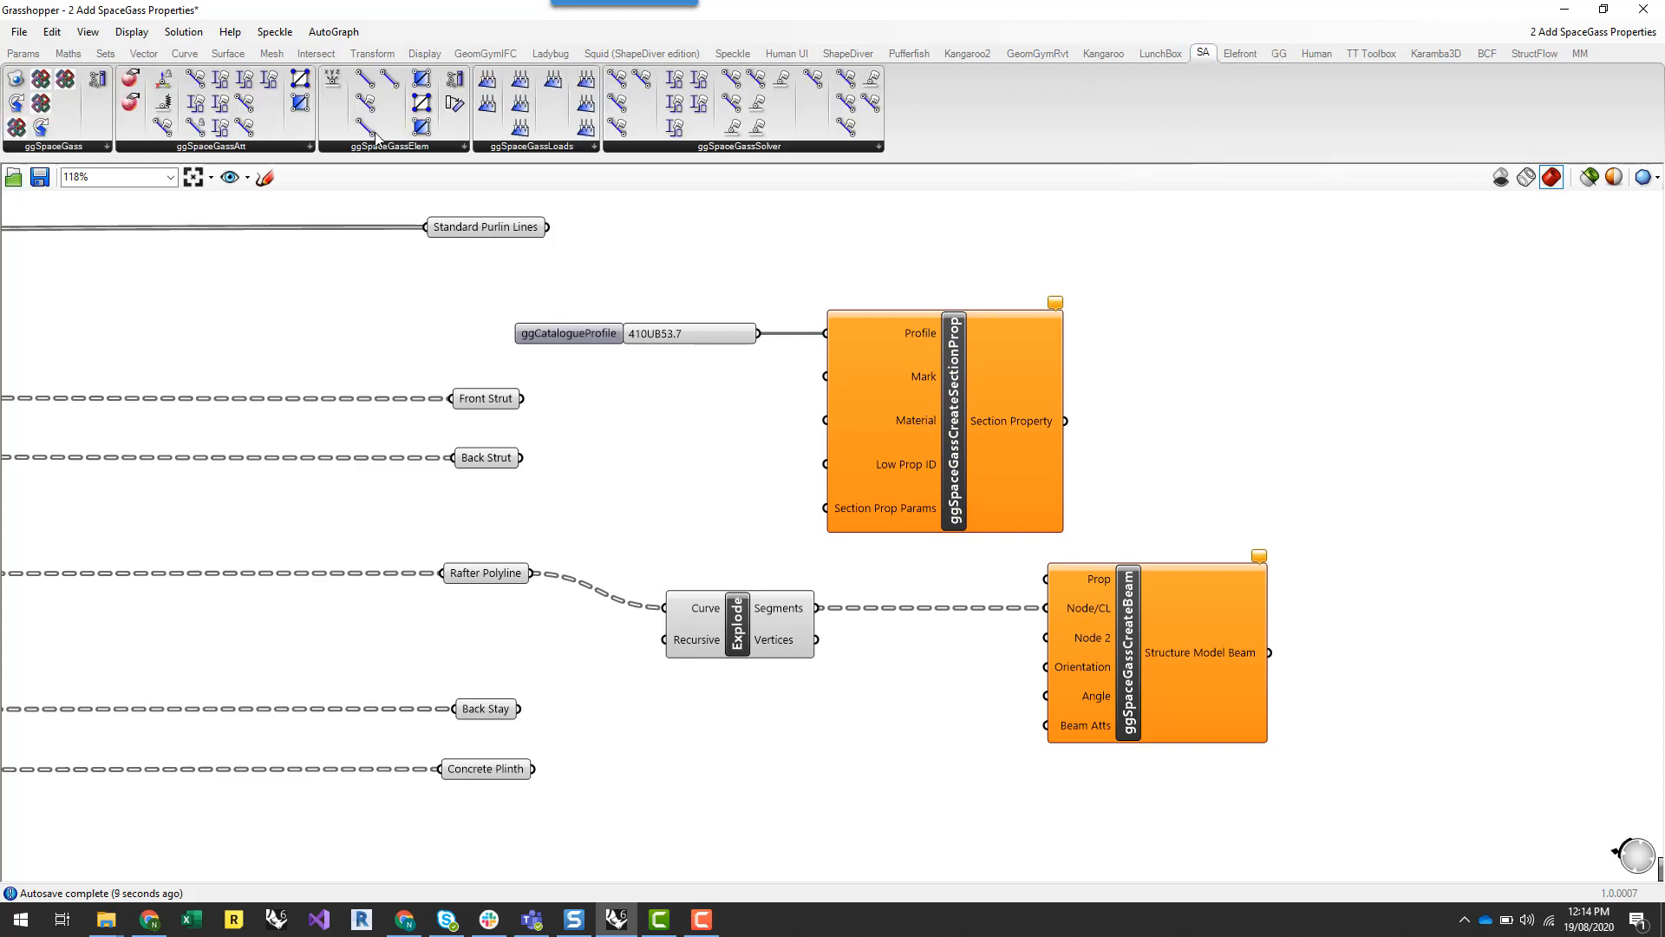
left_click(189, 148)
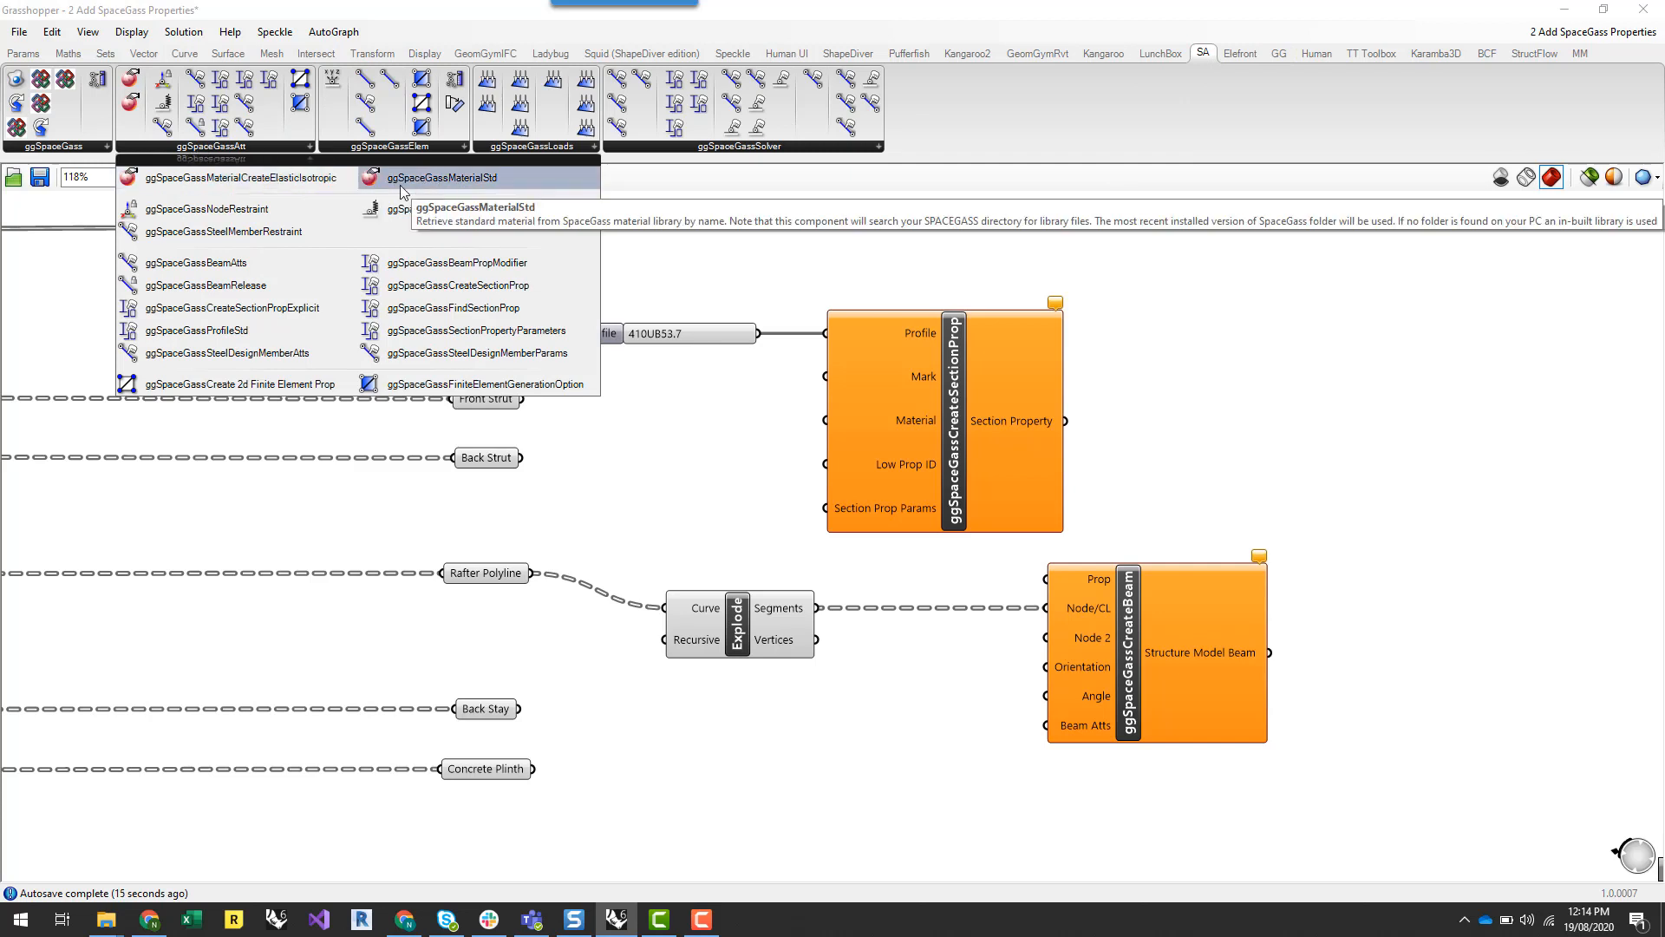
left_click_drag(243, 184, 503, 243)
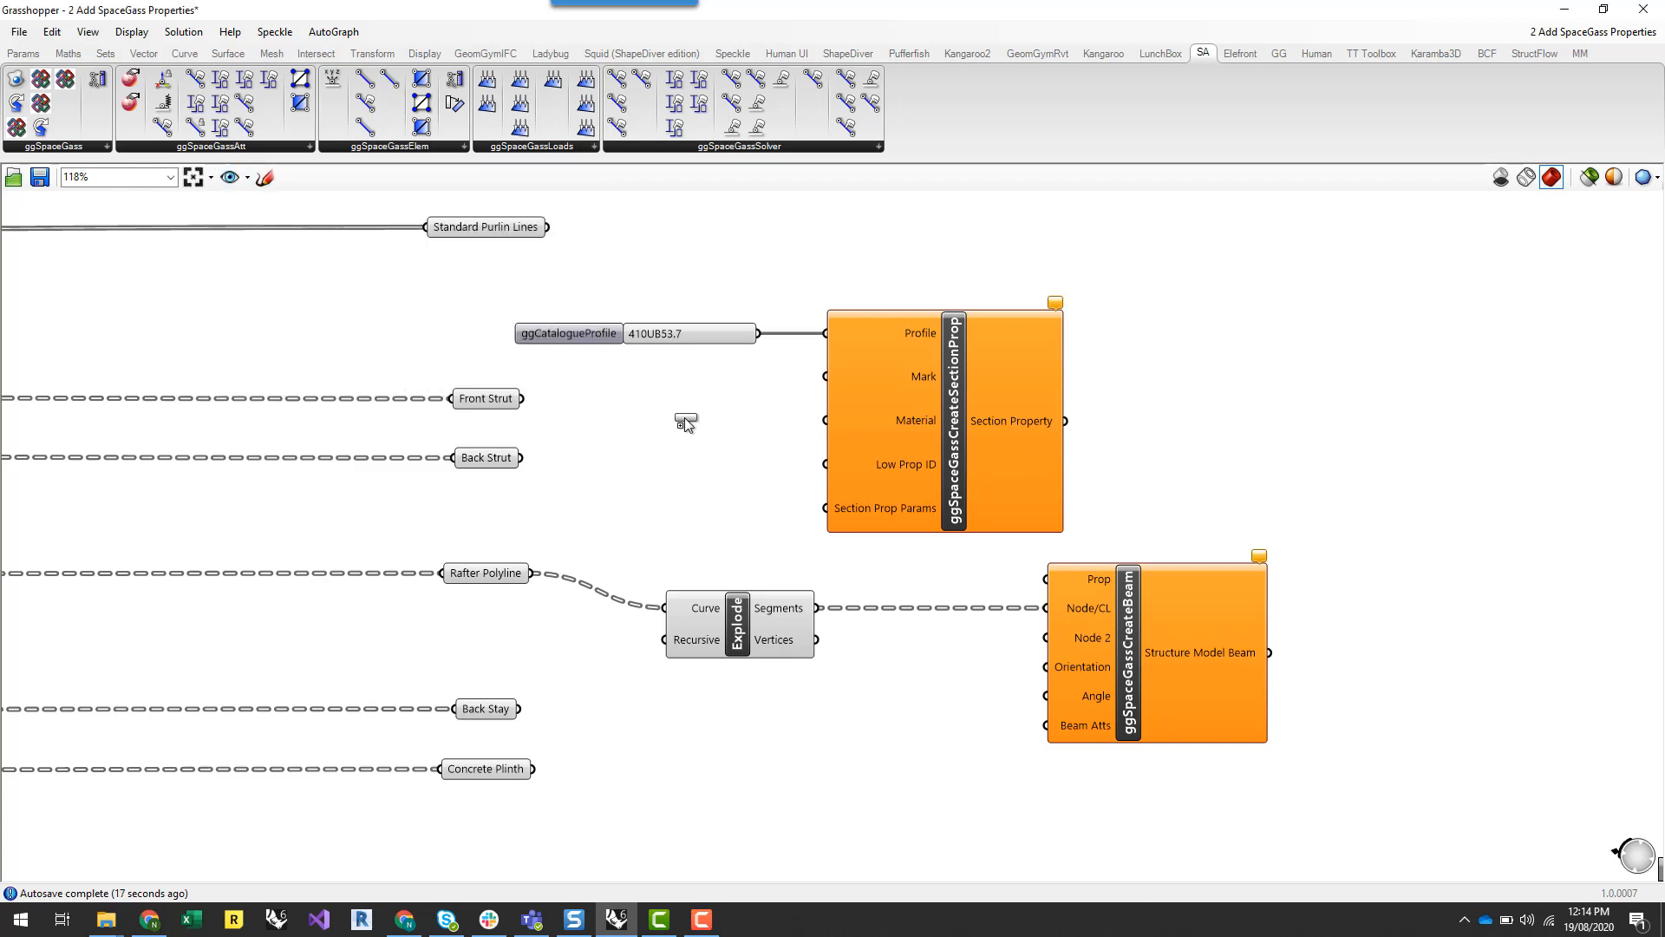
left_click(278, 148)
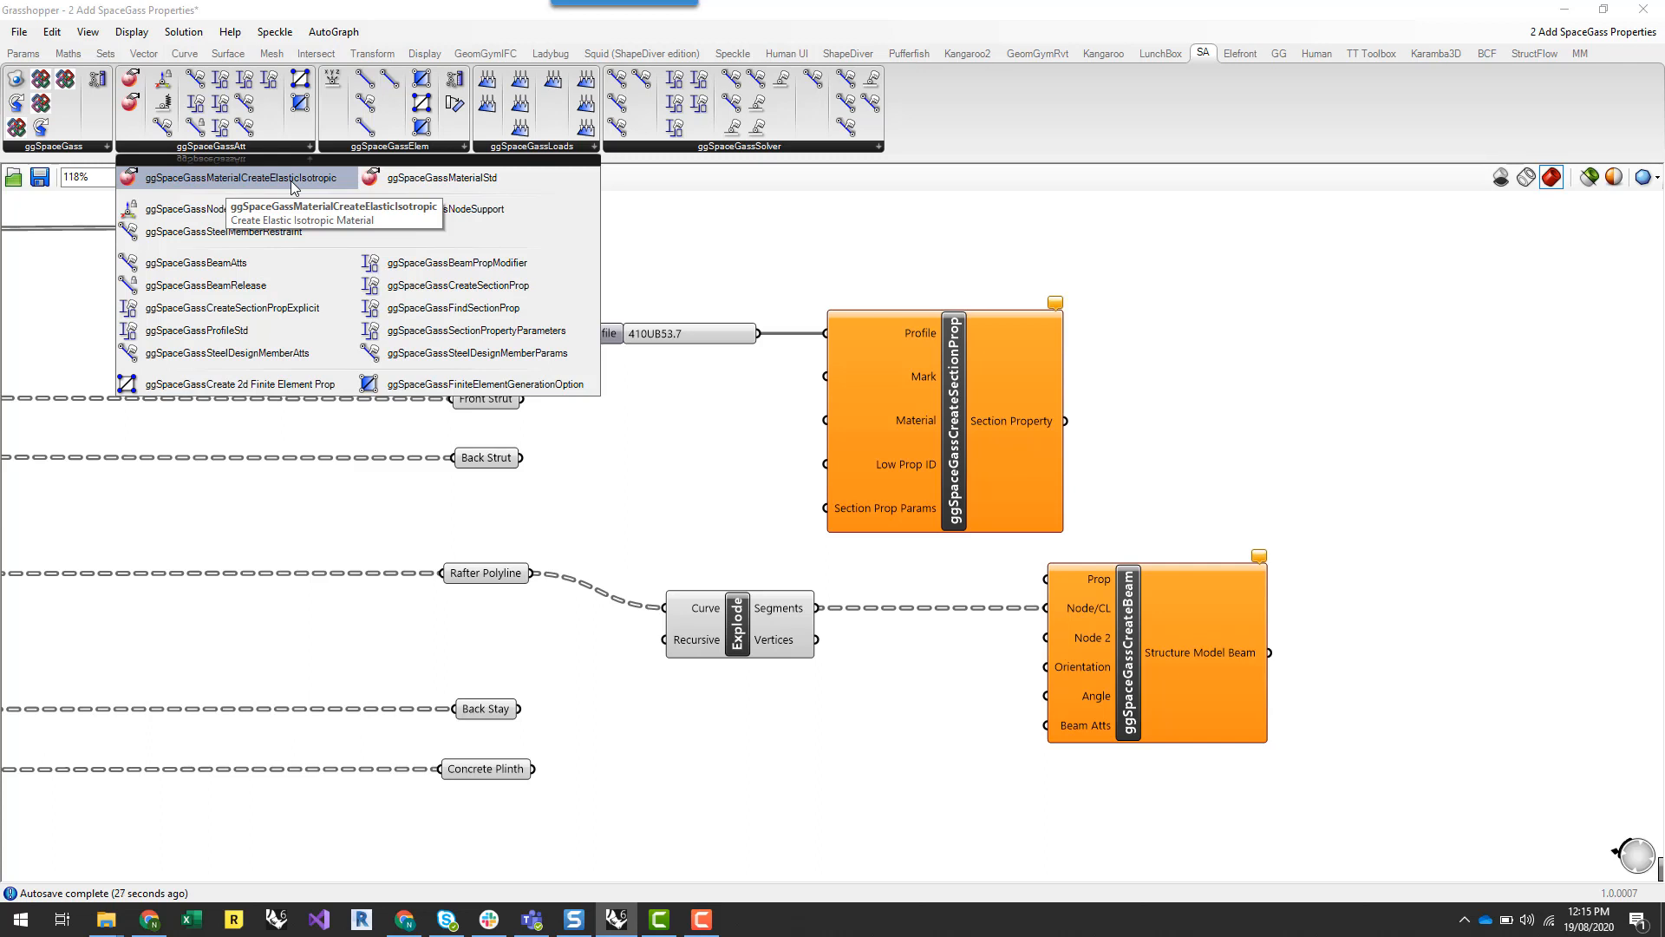
left_click_drag(293, 188, 838, 304)
left_click_drag(1272, 357, 1272, 357)
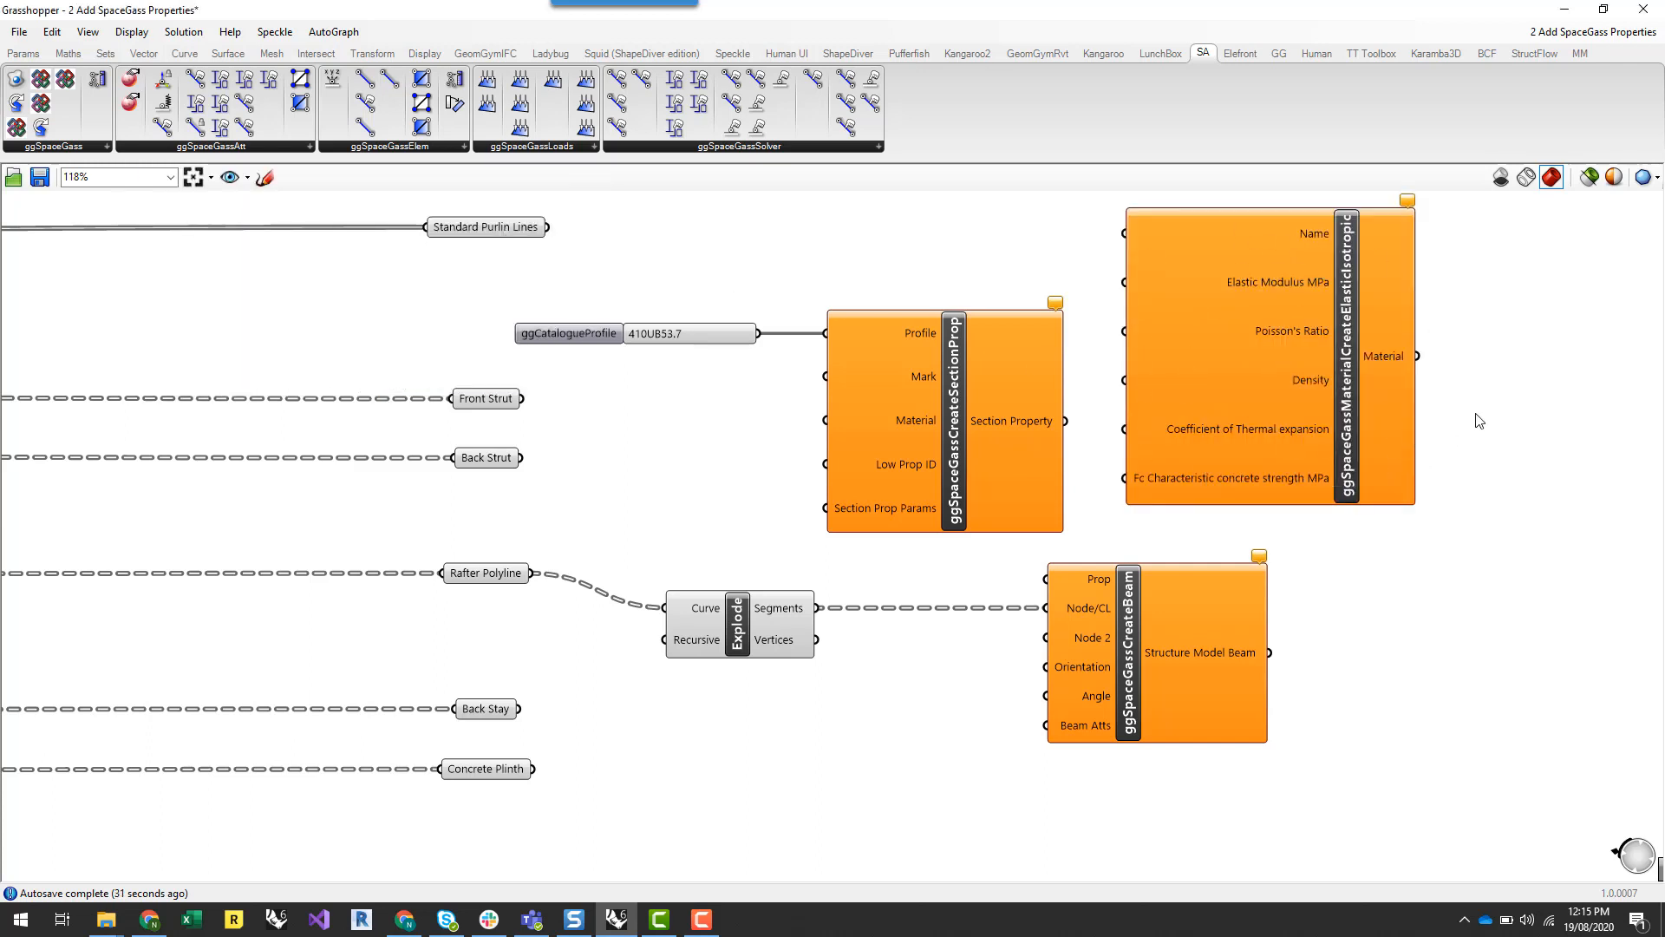
right_click_drag(1553, 381, 1388, 425)
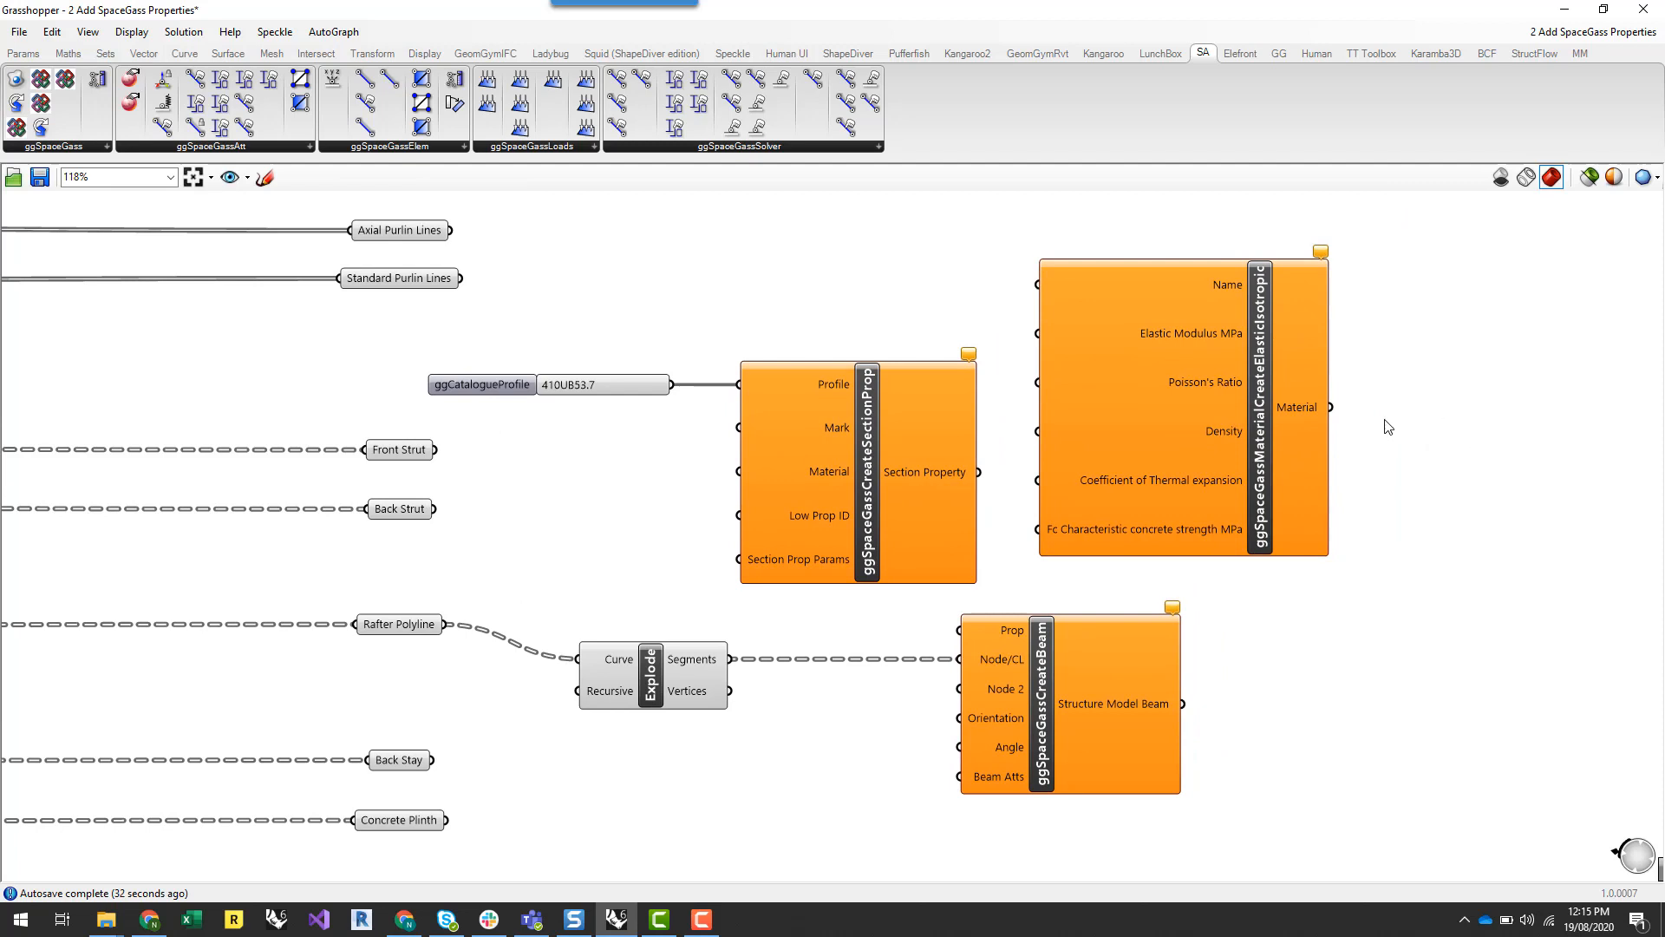
left_click(1260, 464)
key("Delete")
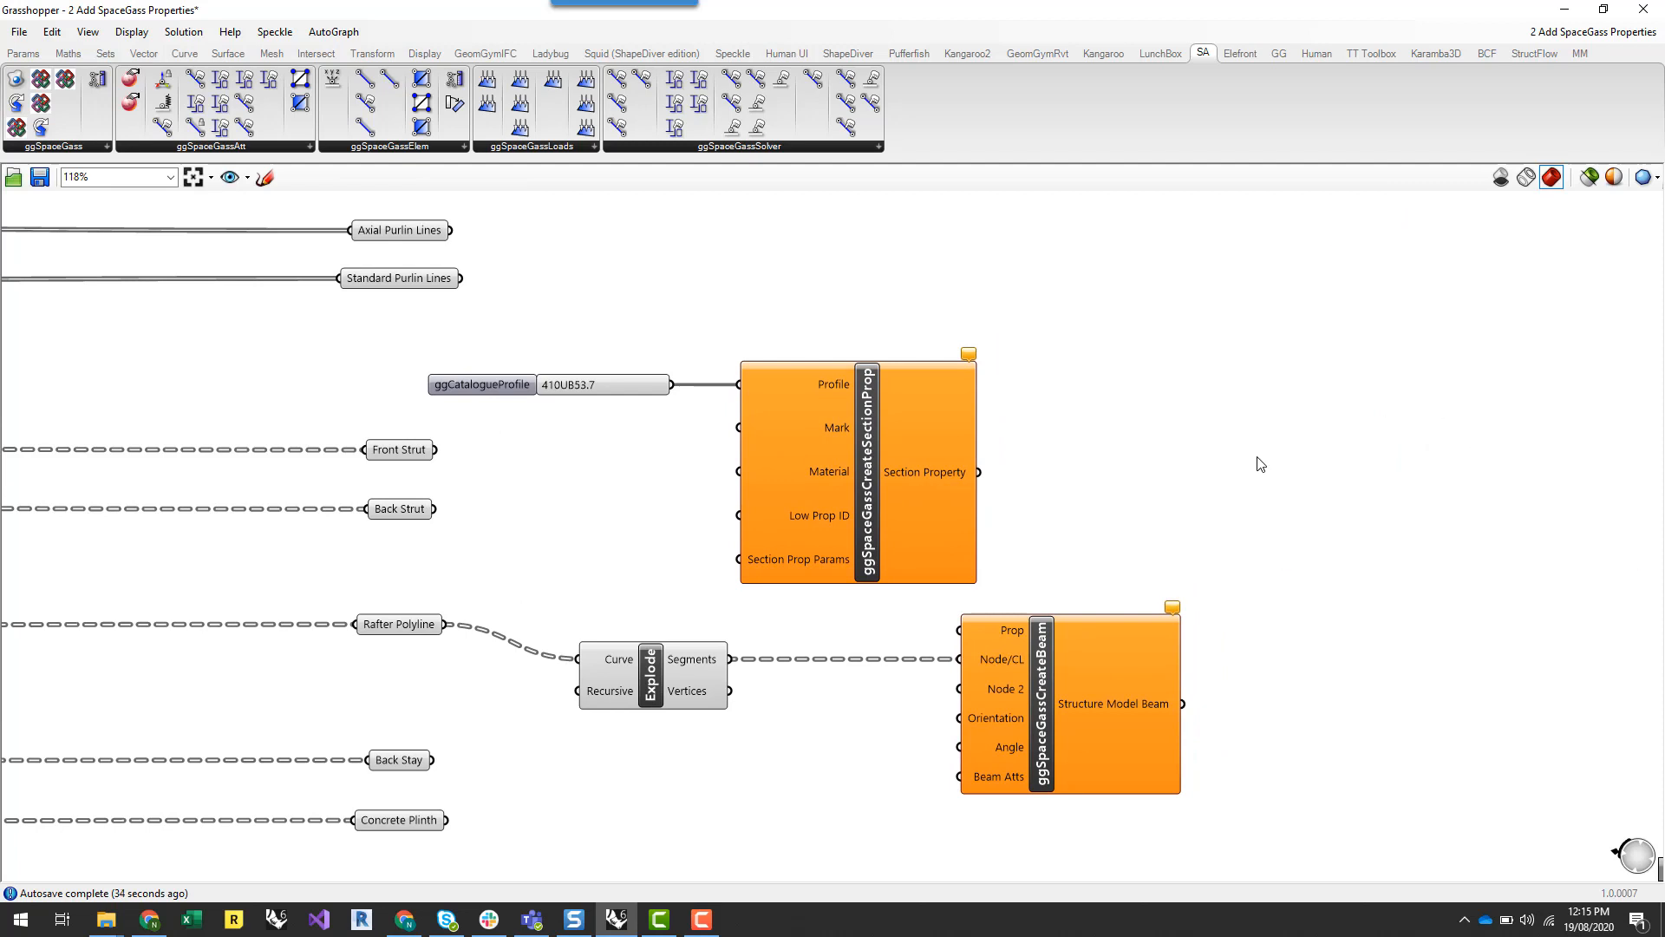
Add a ggSpaceGassMaterialStd component before ggSpaceGassCreateSectionProp, making room for it by moving the section property component and the ggCatalogueProfile
left_click(176, 149)
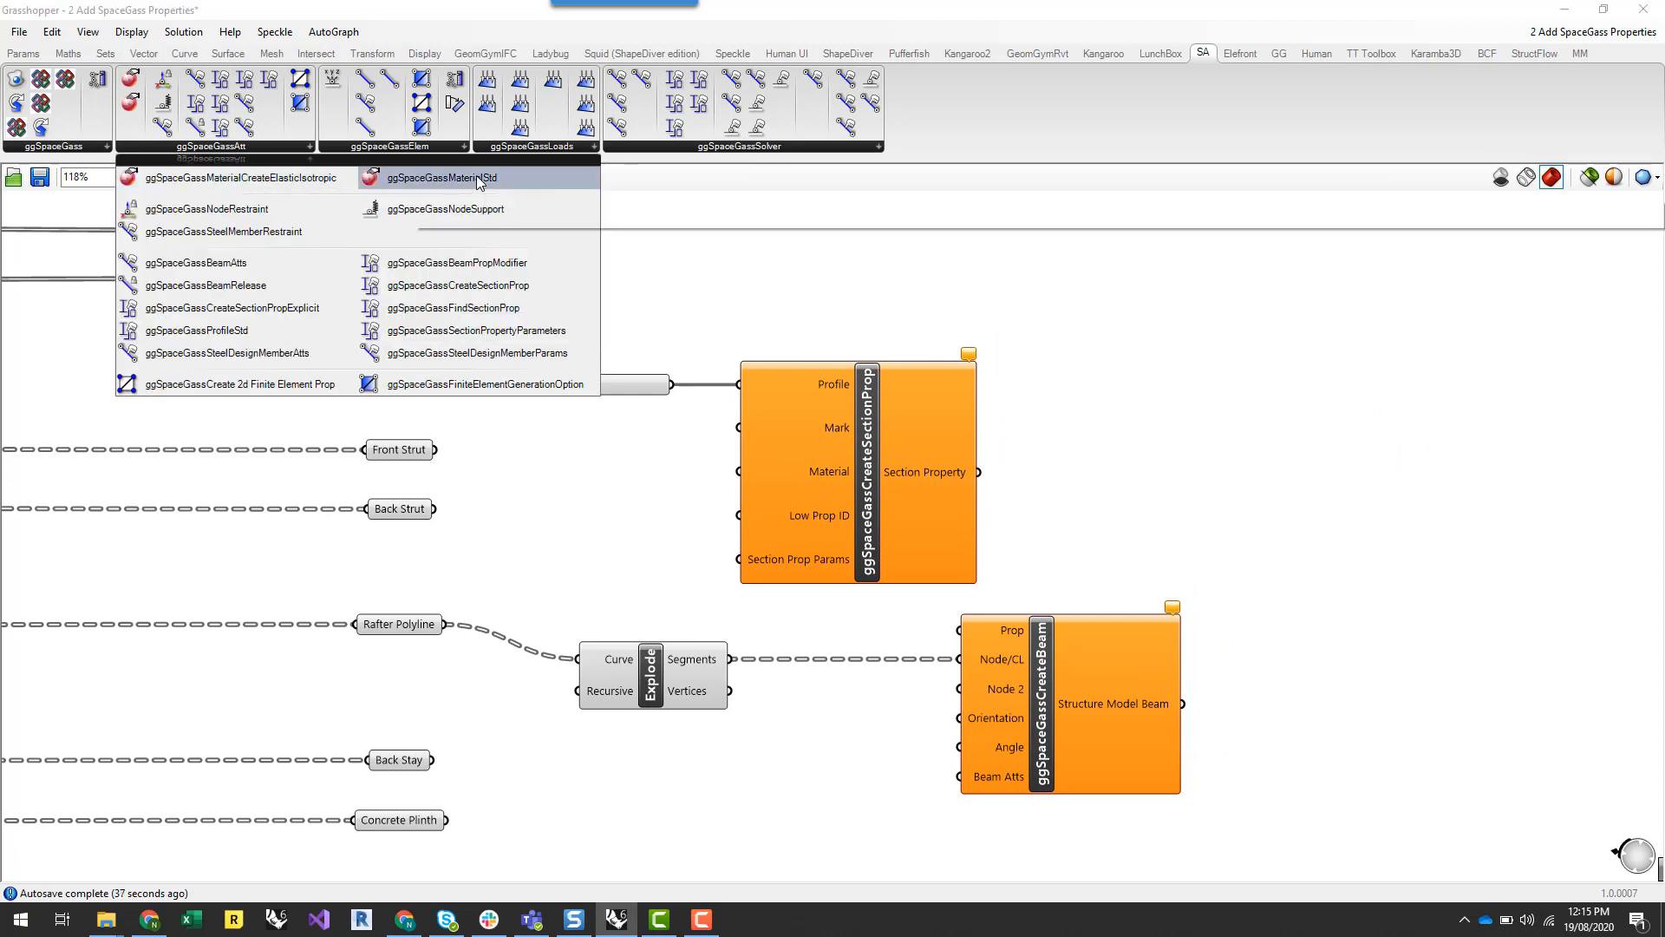
left_click_drag(441, 177, 597, 524)
left_click_drag(907, 428, 1084, 428)
left_click_drag(518, 384, 664, 336)
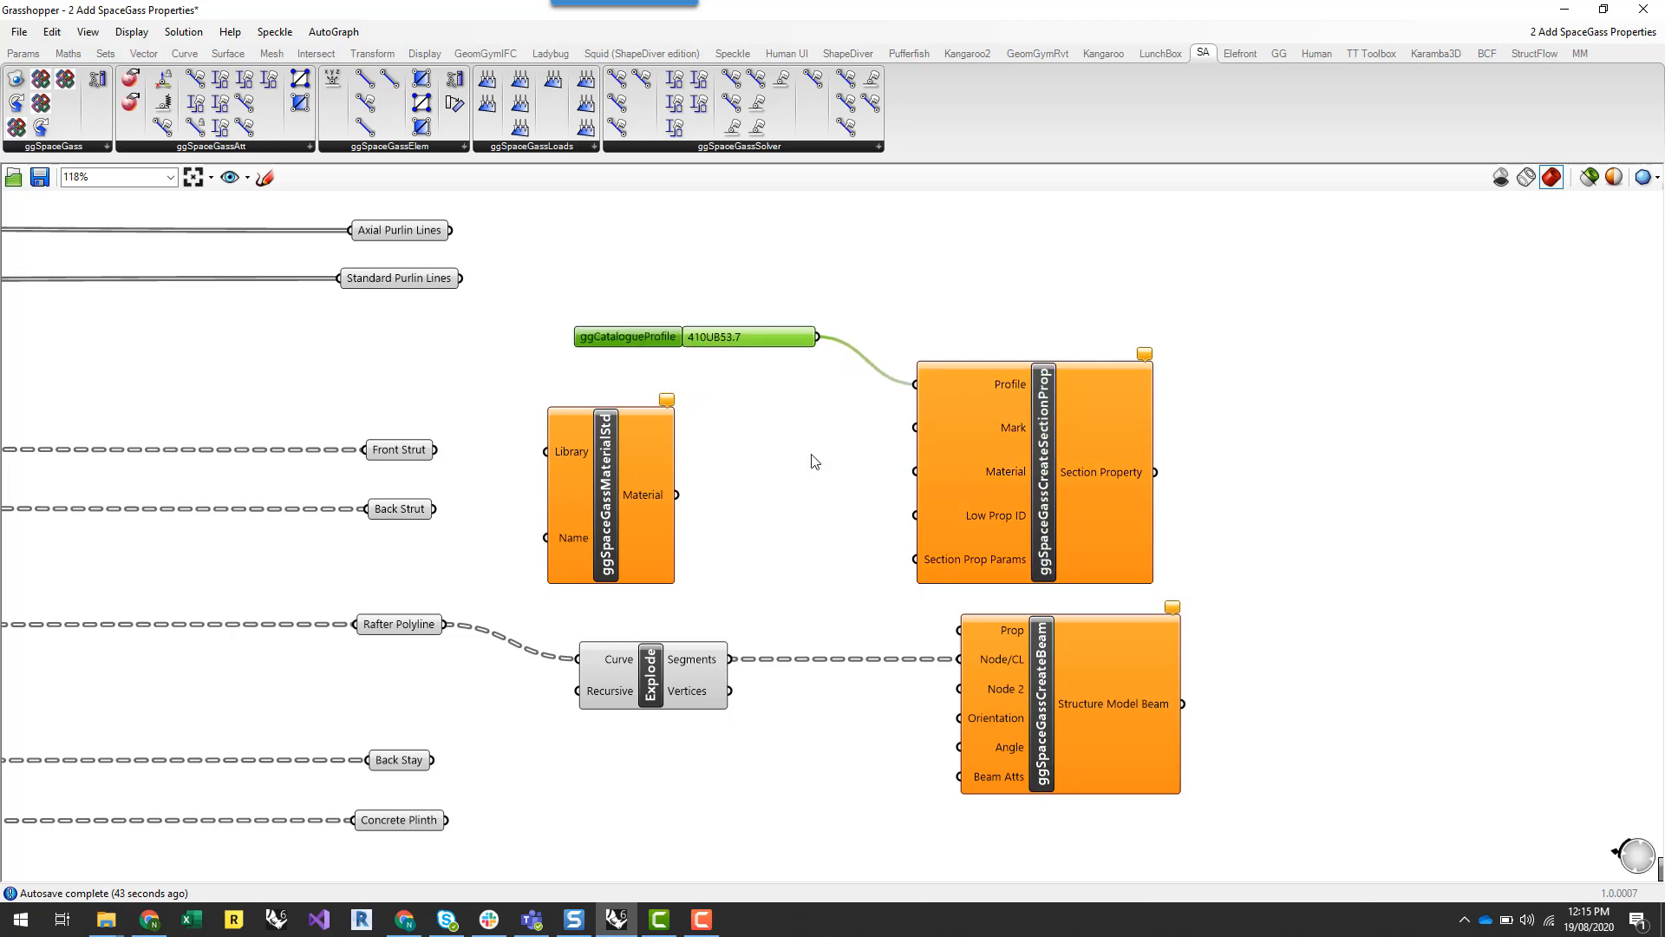
left_click_drag(634, 482, 755, 495)
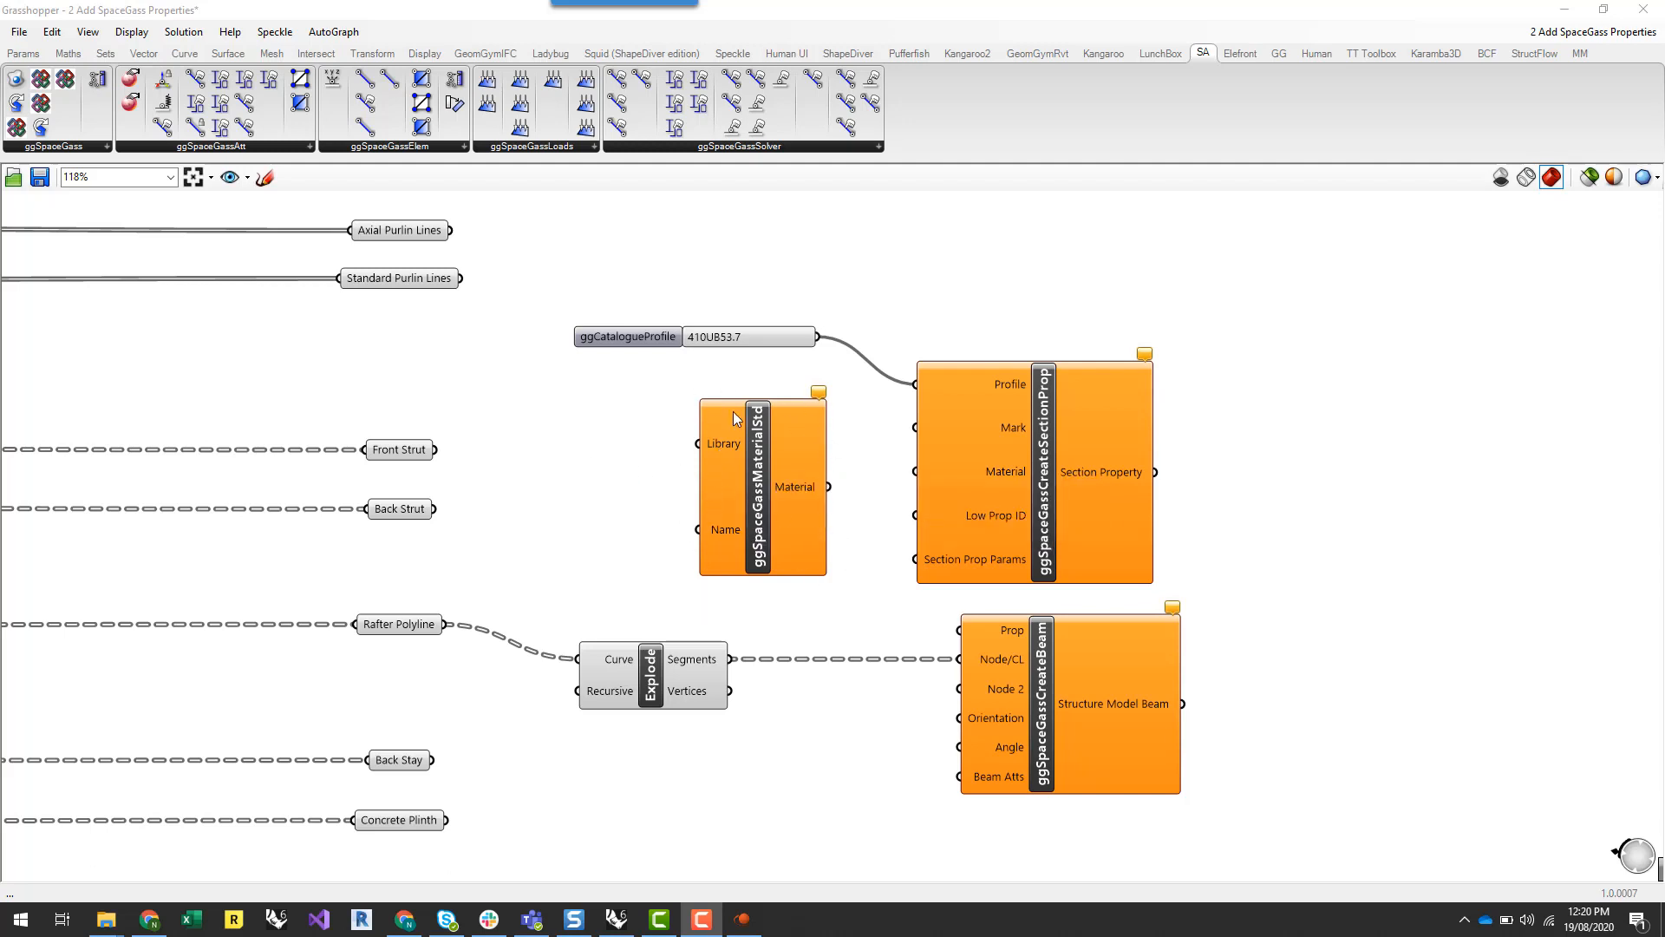
Switch to SPACE GASS, pick STEEL from the Aust material library for the sloping member, and return to Grasshopper
right_click(715, 449)
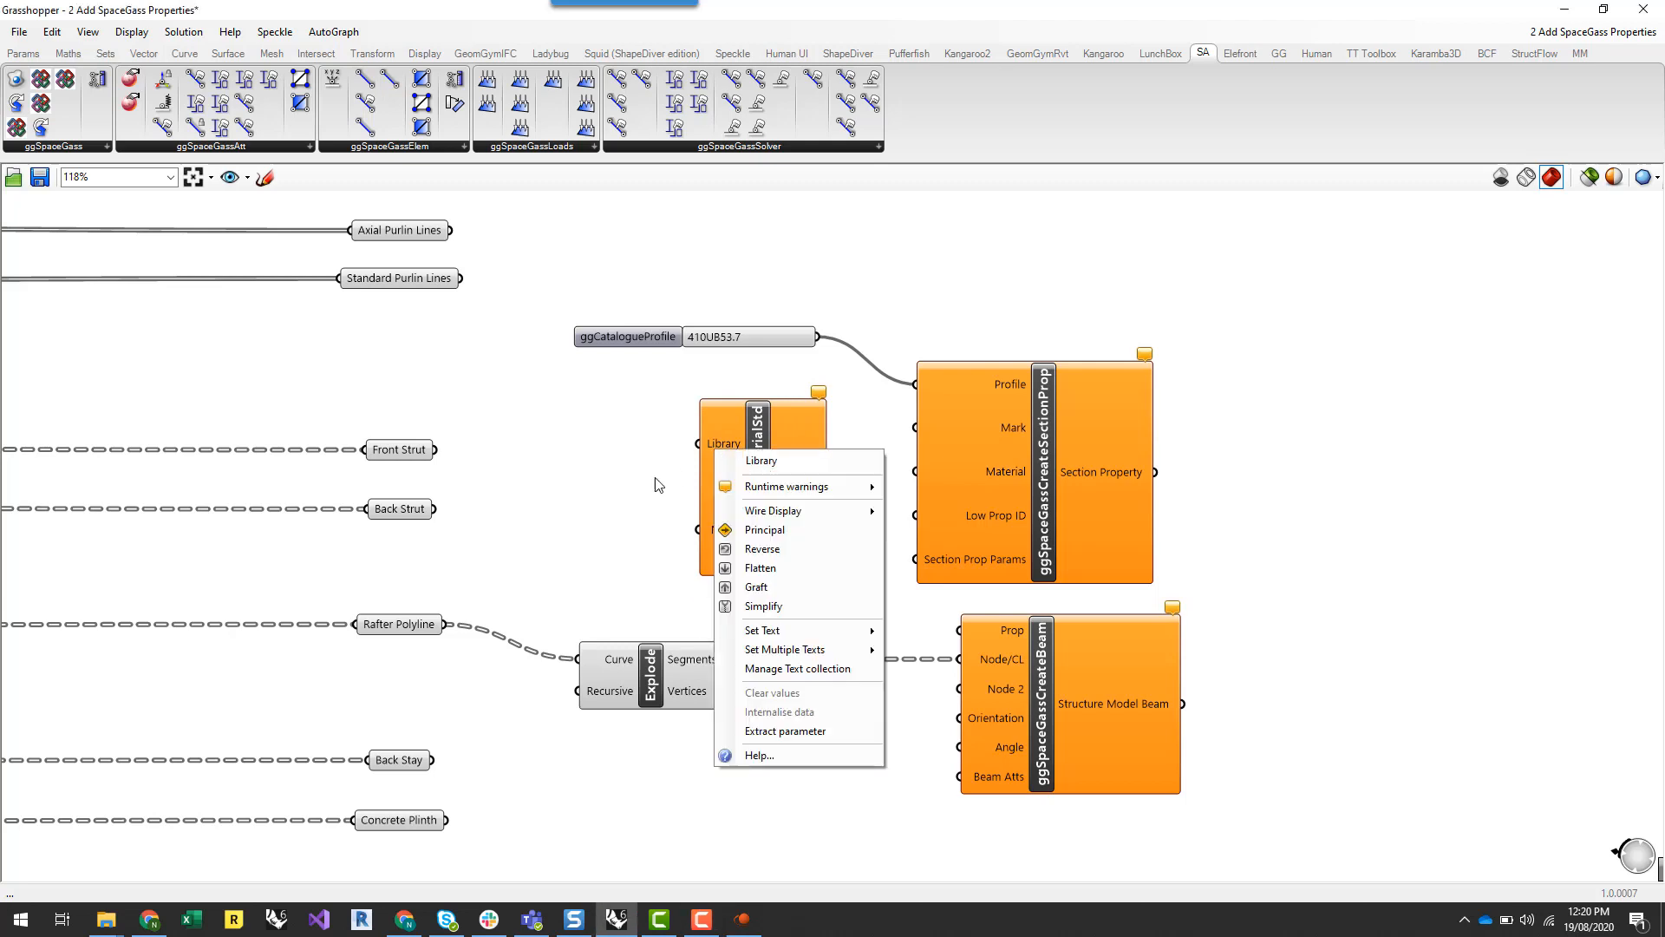
key("Escape")
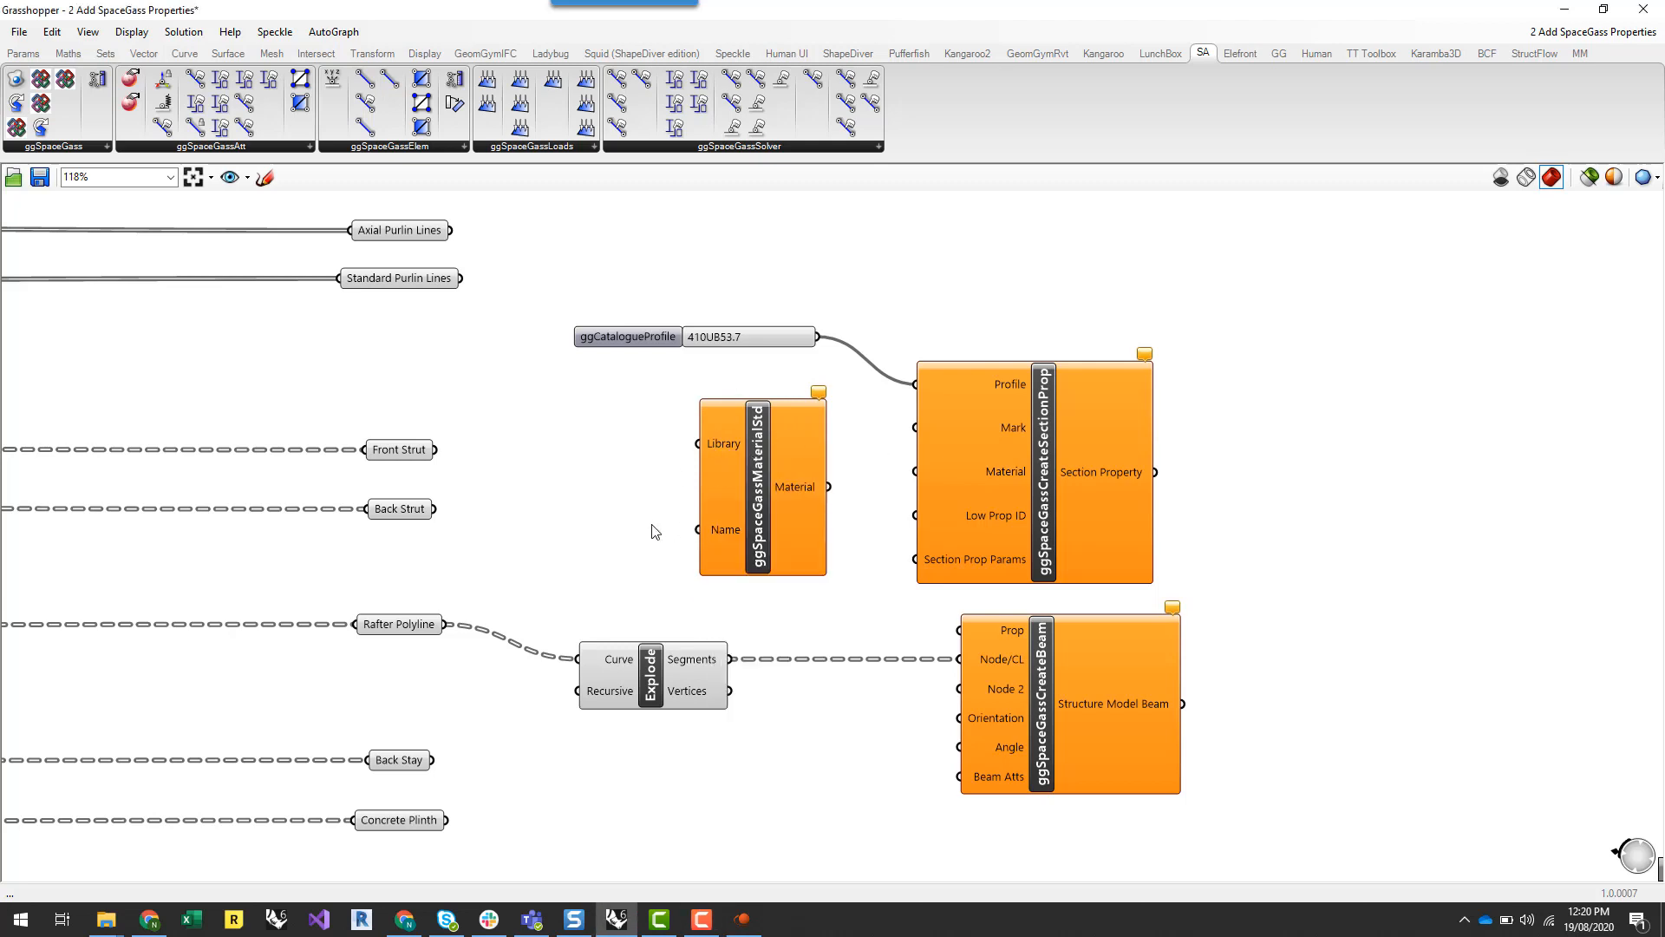
left_click(746, 923)
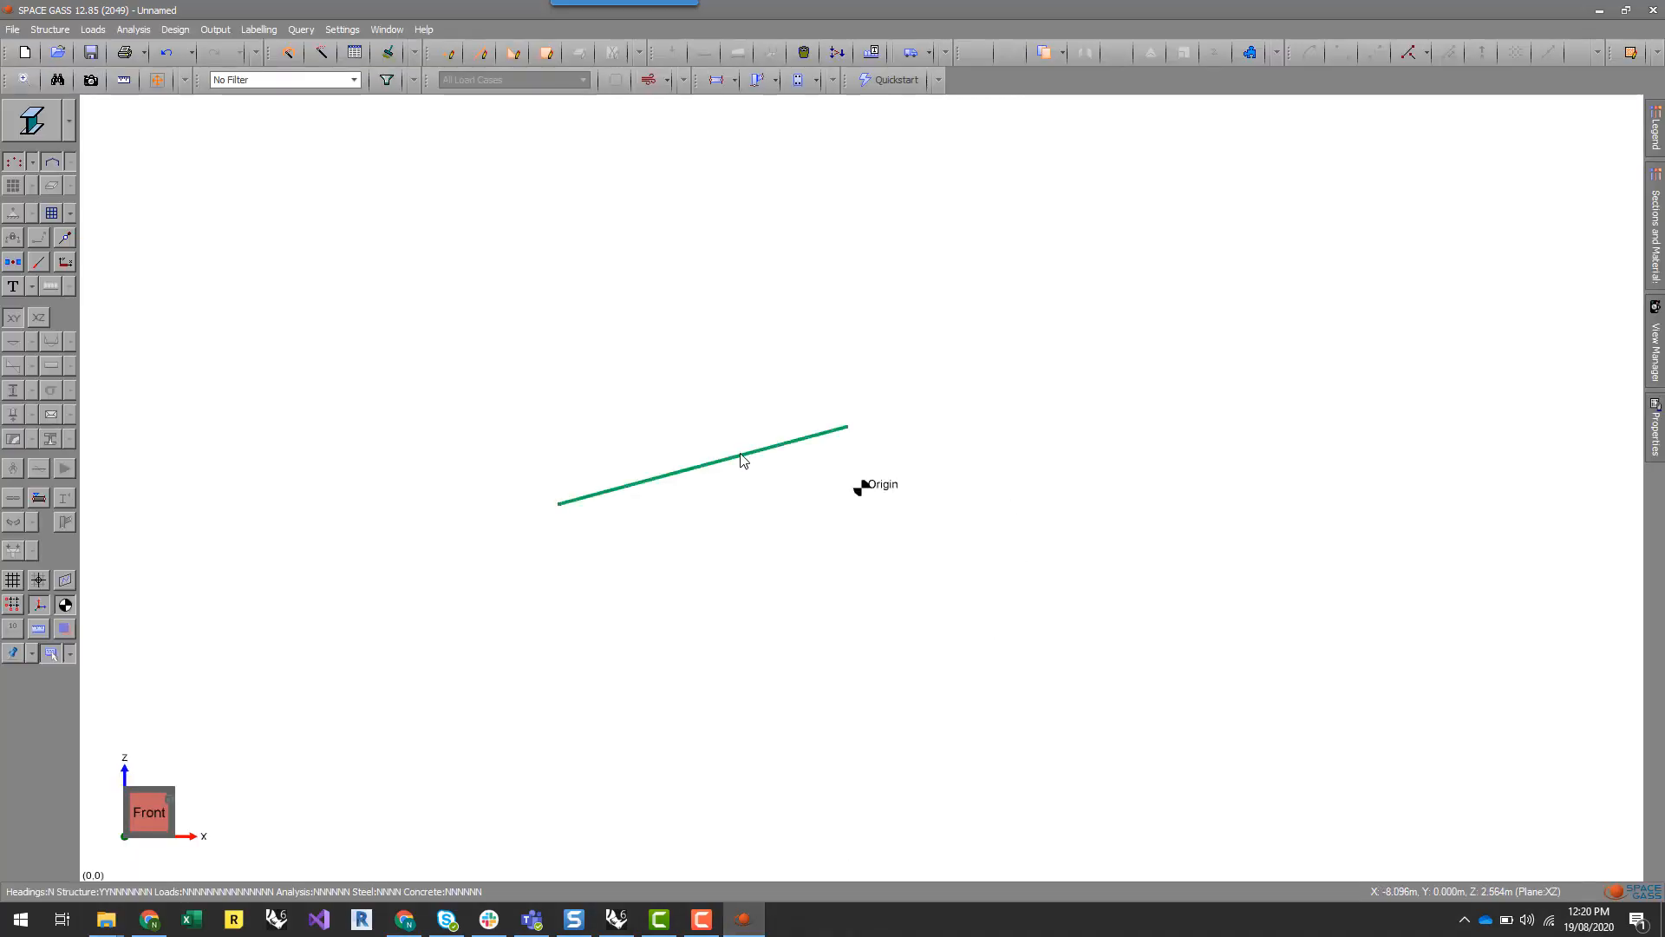
right_click(743, 460)
left_click(832, 377)
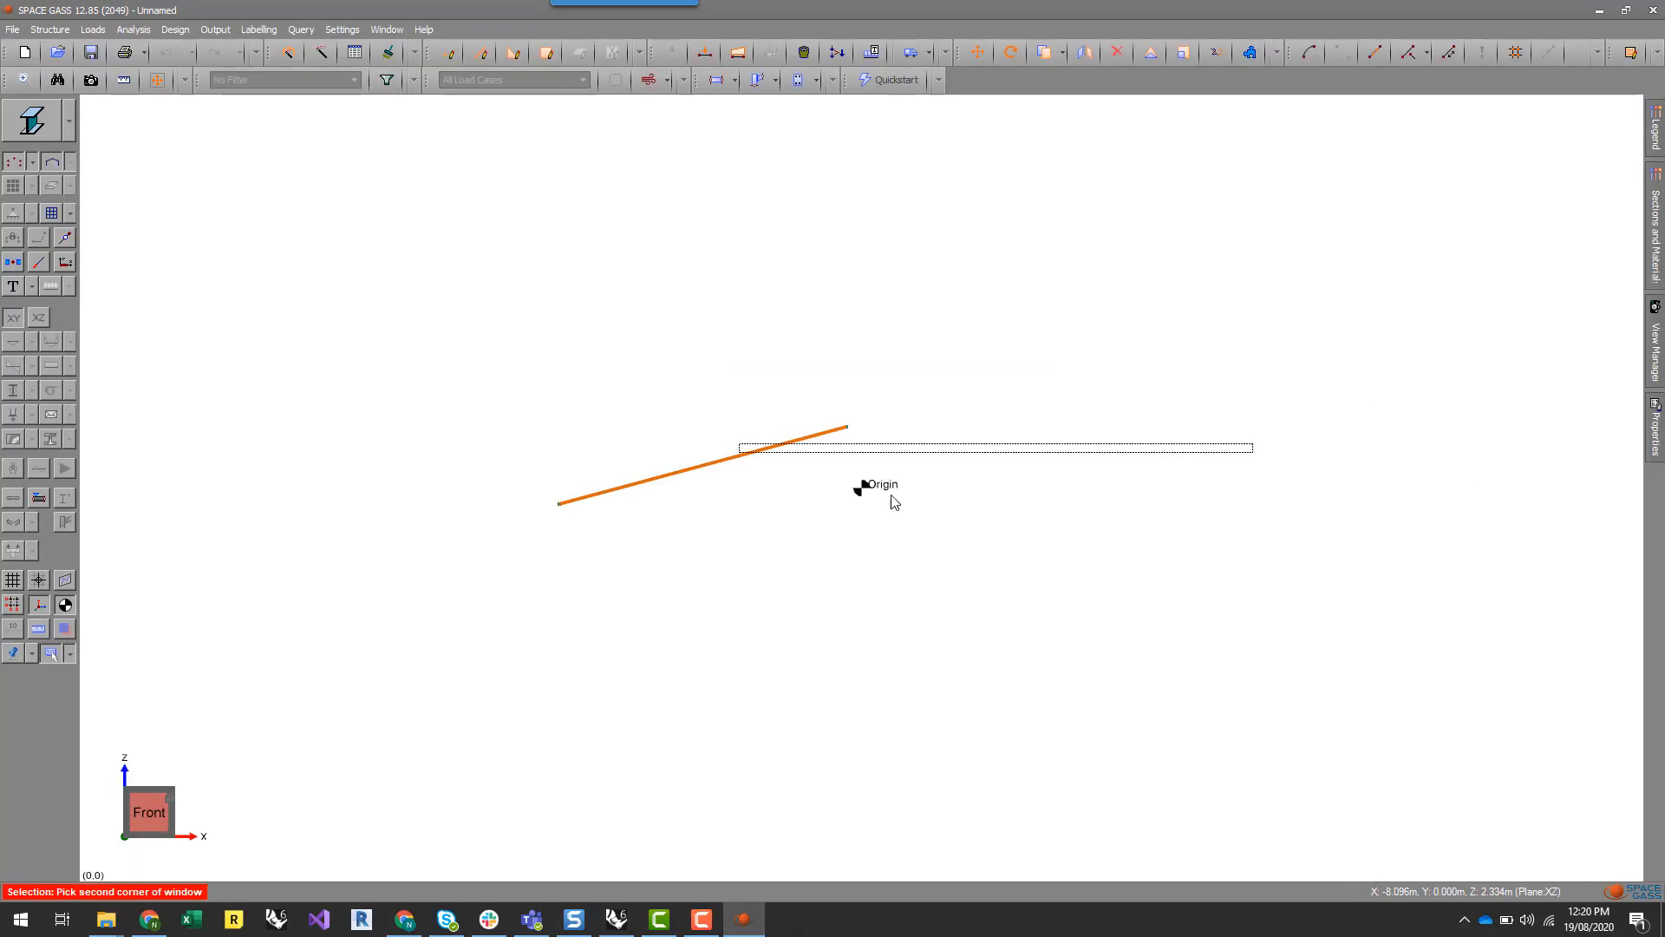
left_click(1015, 462)
left_click(780, 456)
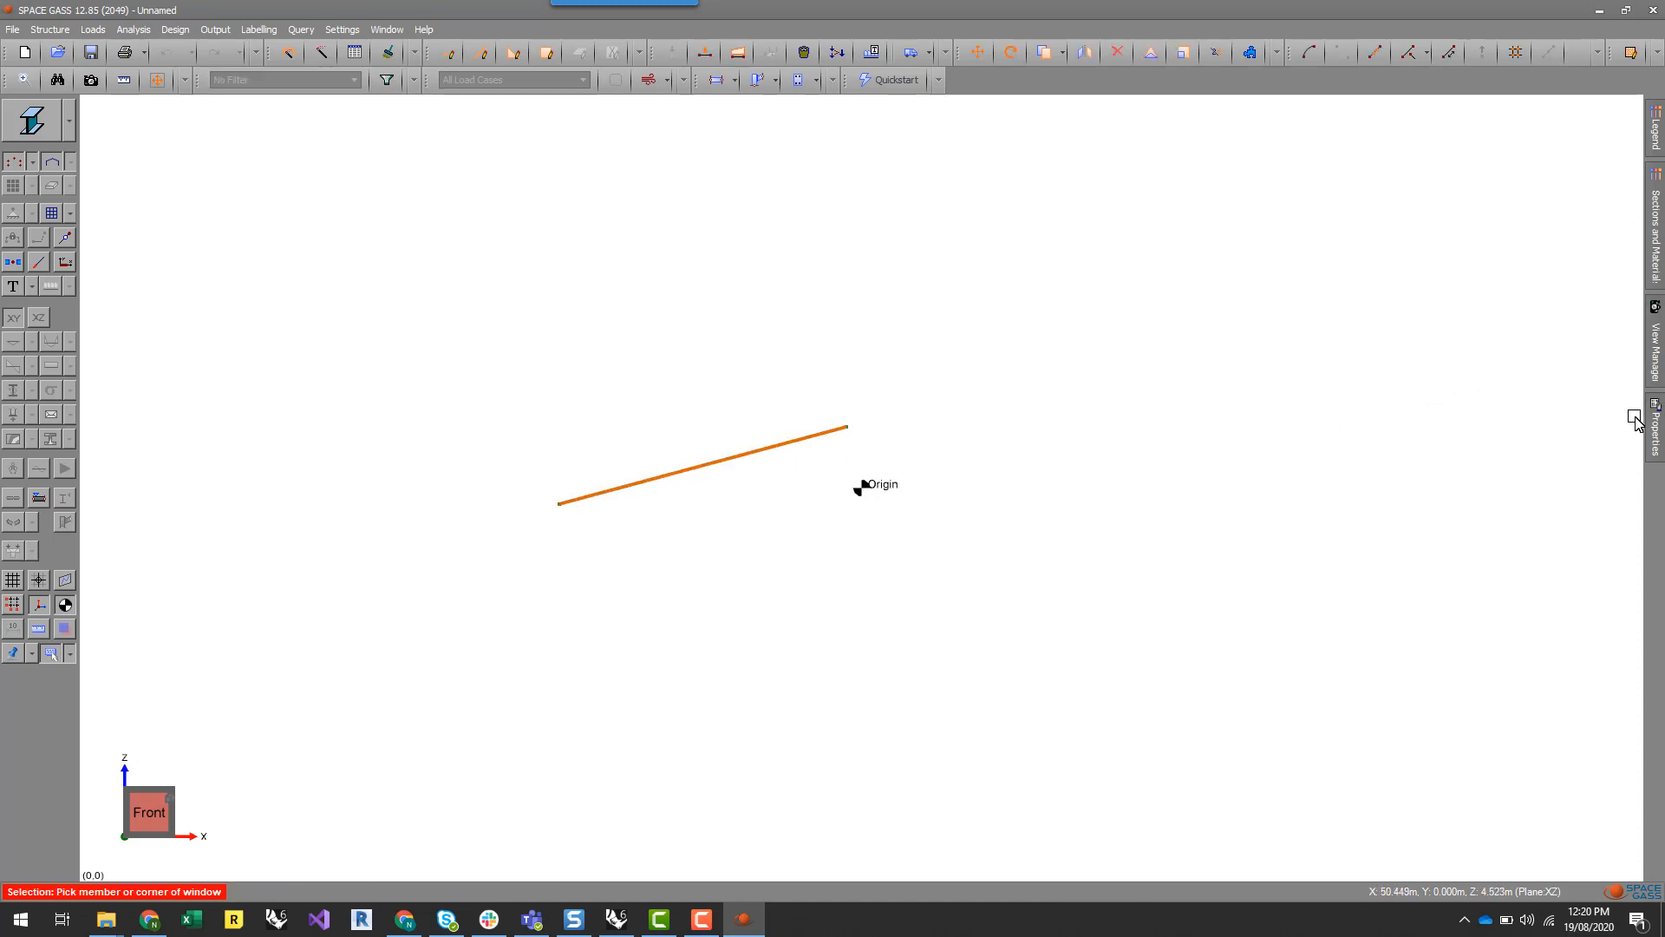
mouse_move(1655, 425)
left_click(1623, 510)
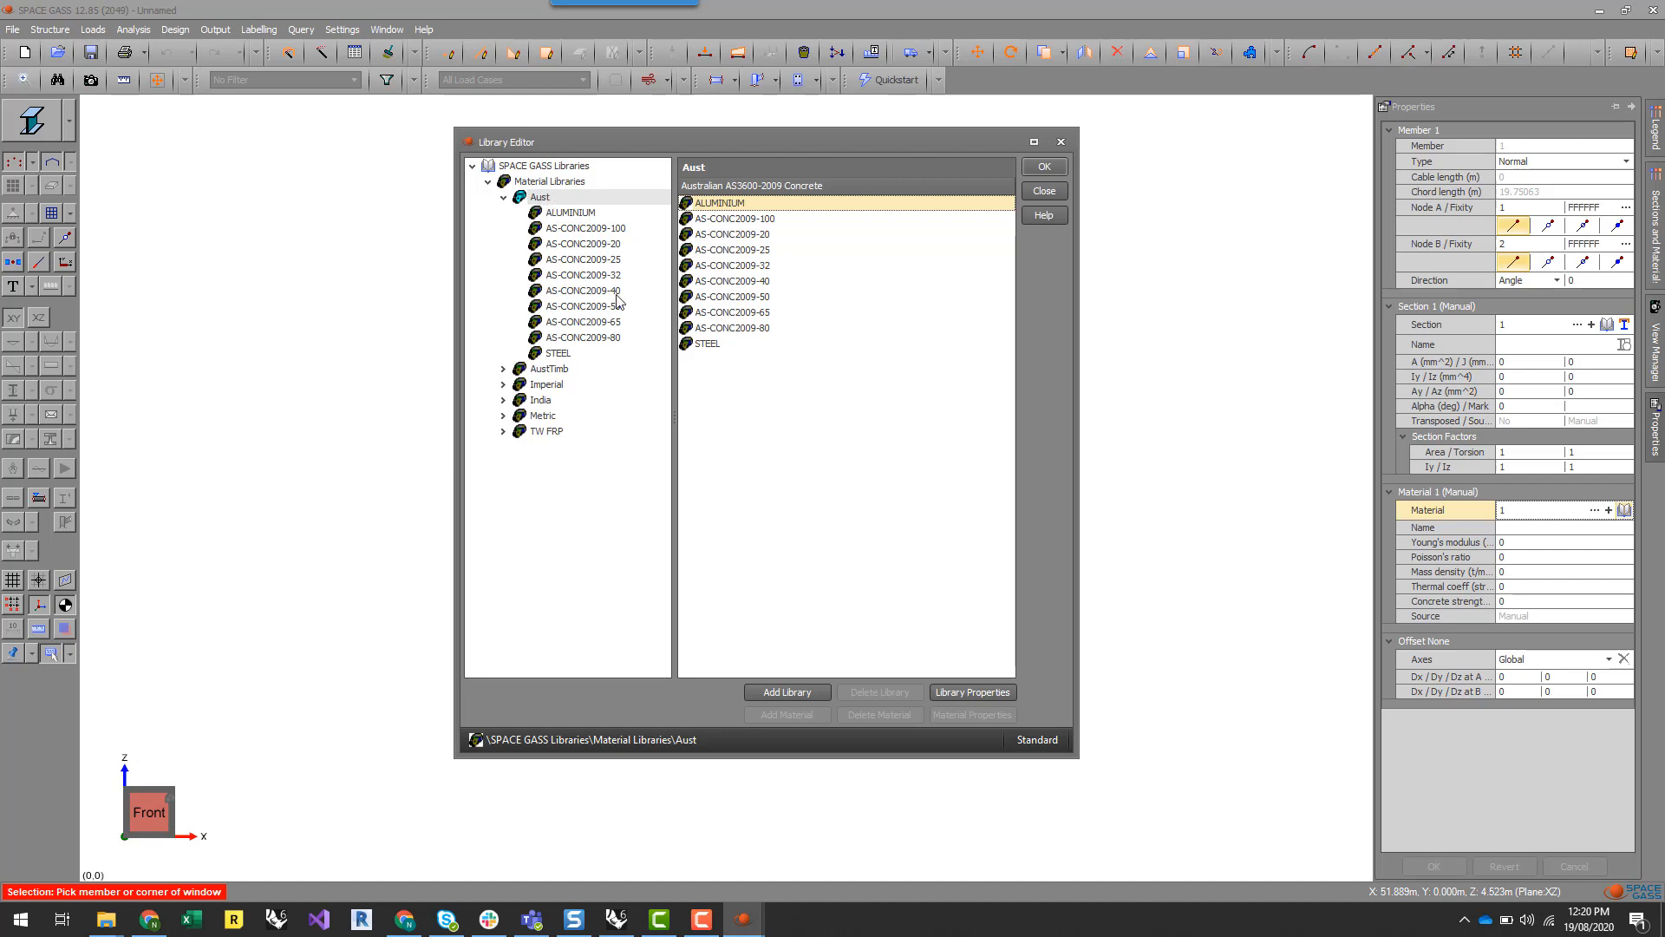
left_click(737, 346)
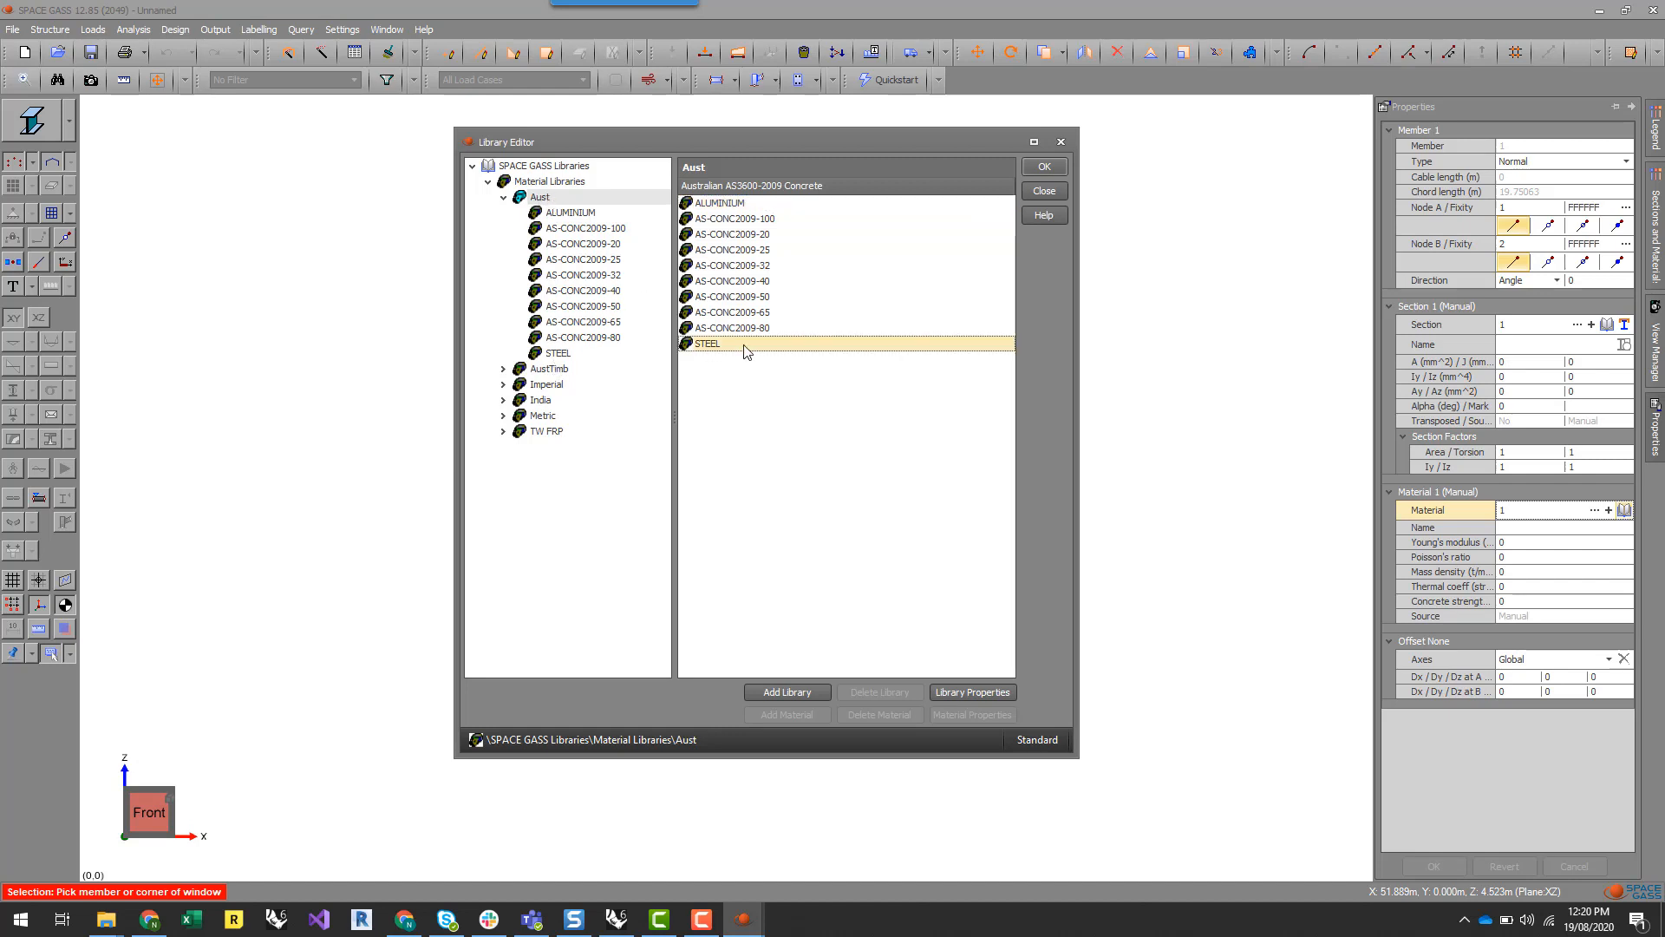
left_click(1044, 167)
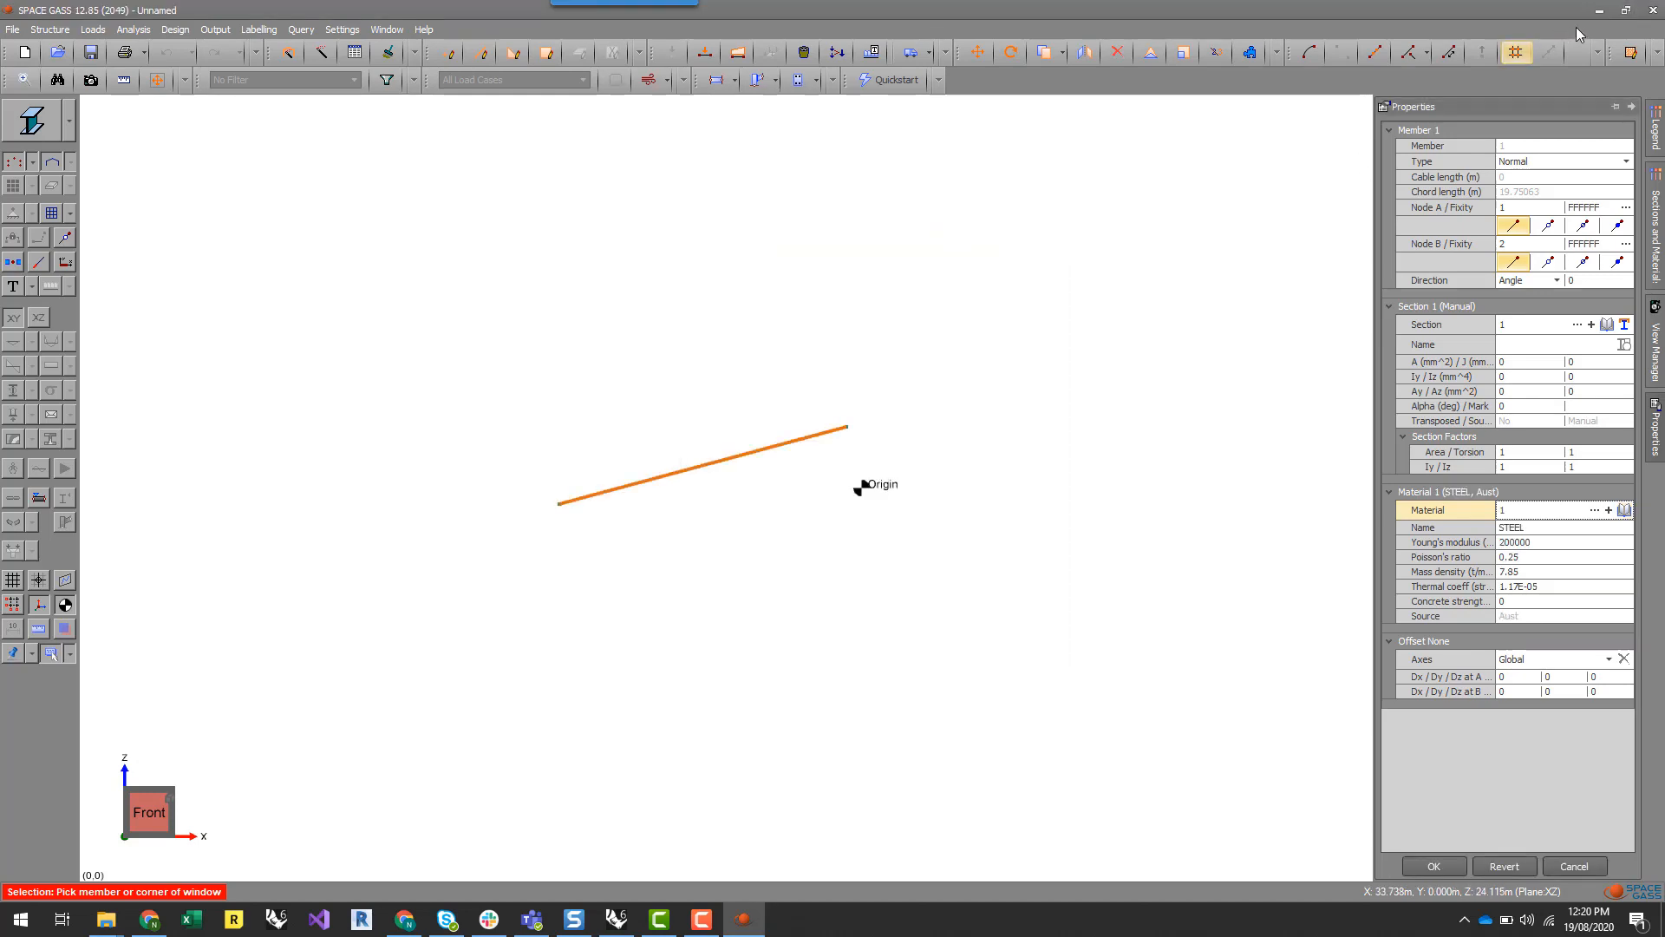
left_click(1601, 11)
Add a text panel containing Aust and connect it to the Library input of ggSpaceGassMaterialStd
double_click(593, 434)
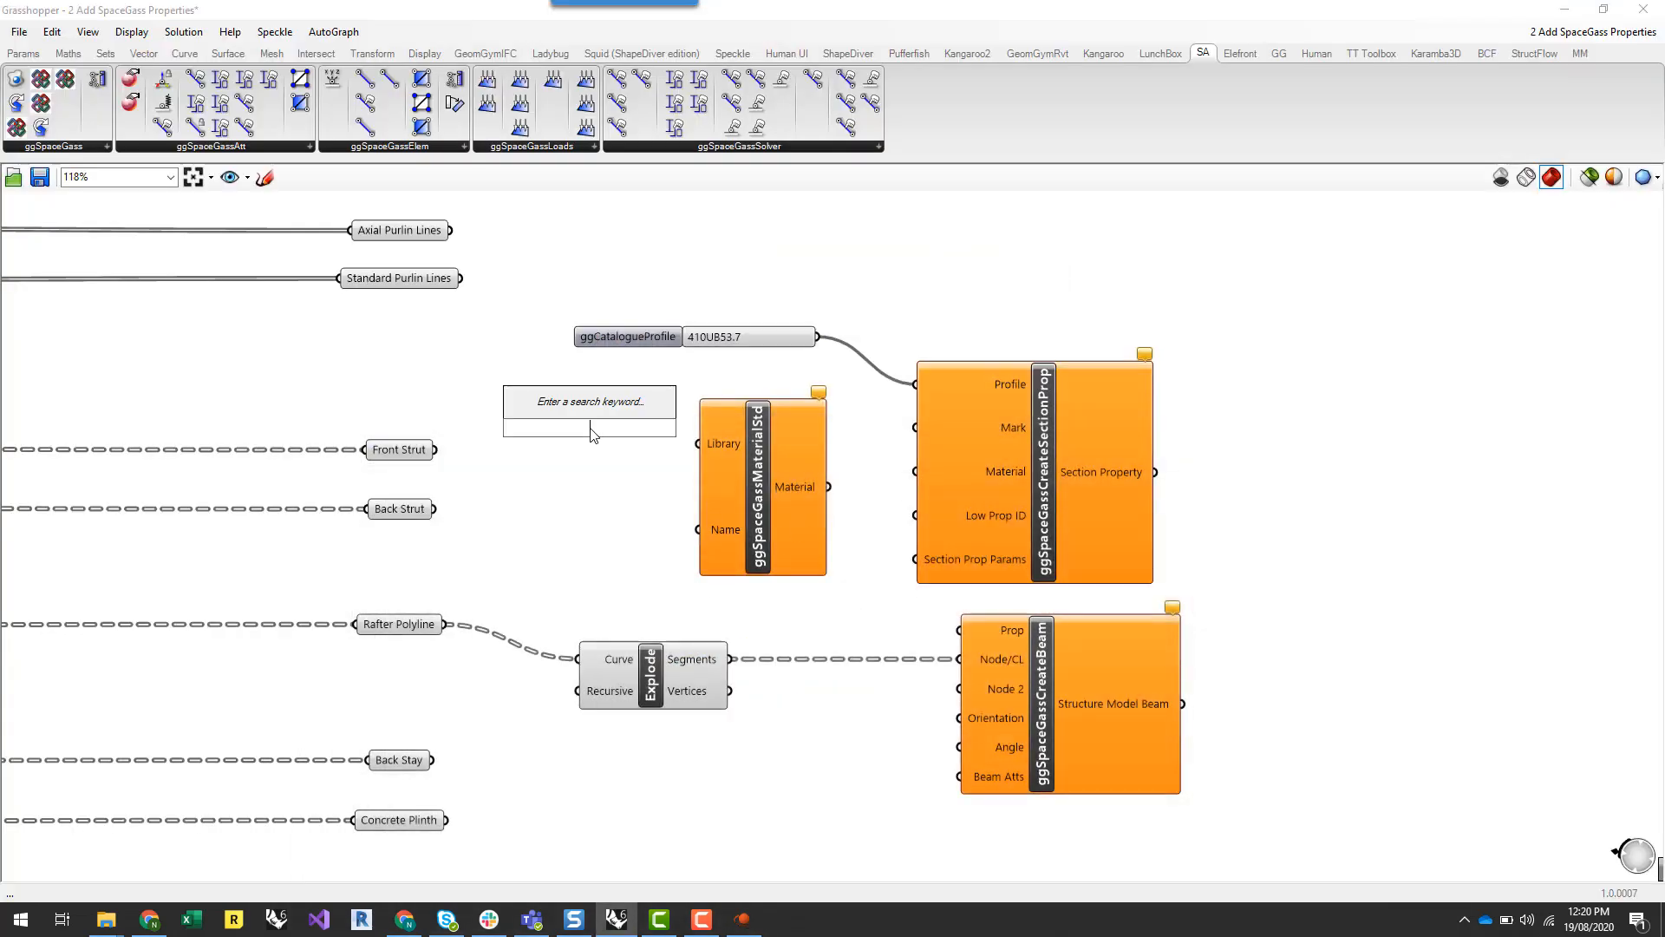
type("panel")
key("Return")
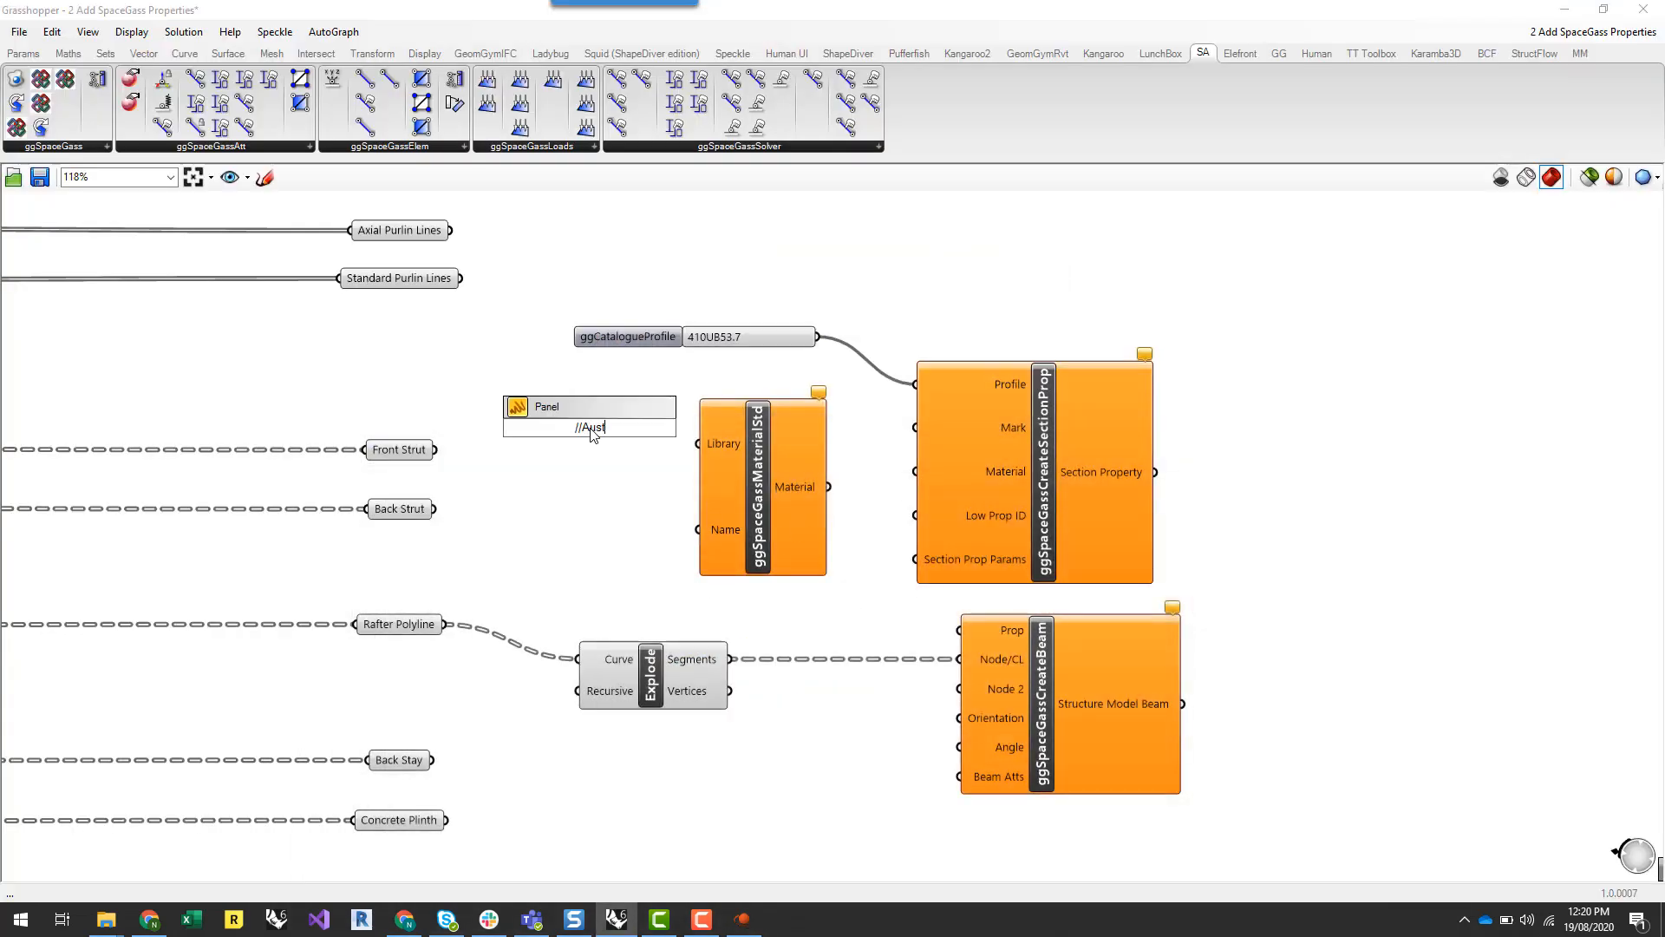
key("Return")
left_click_drag(617, 427, 698, 444)
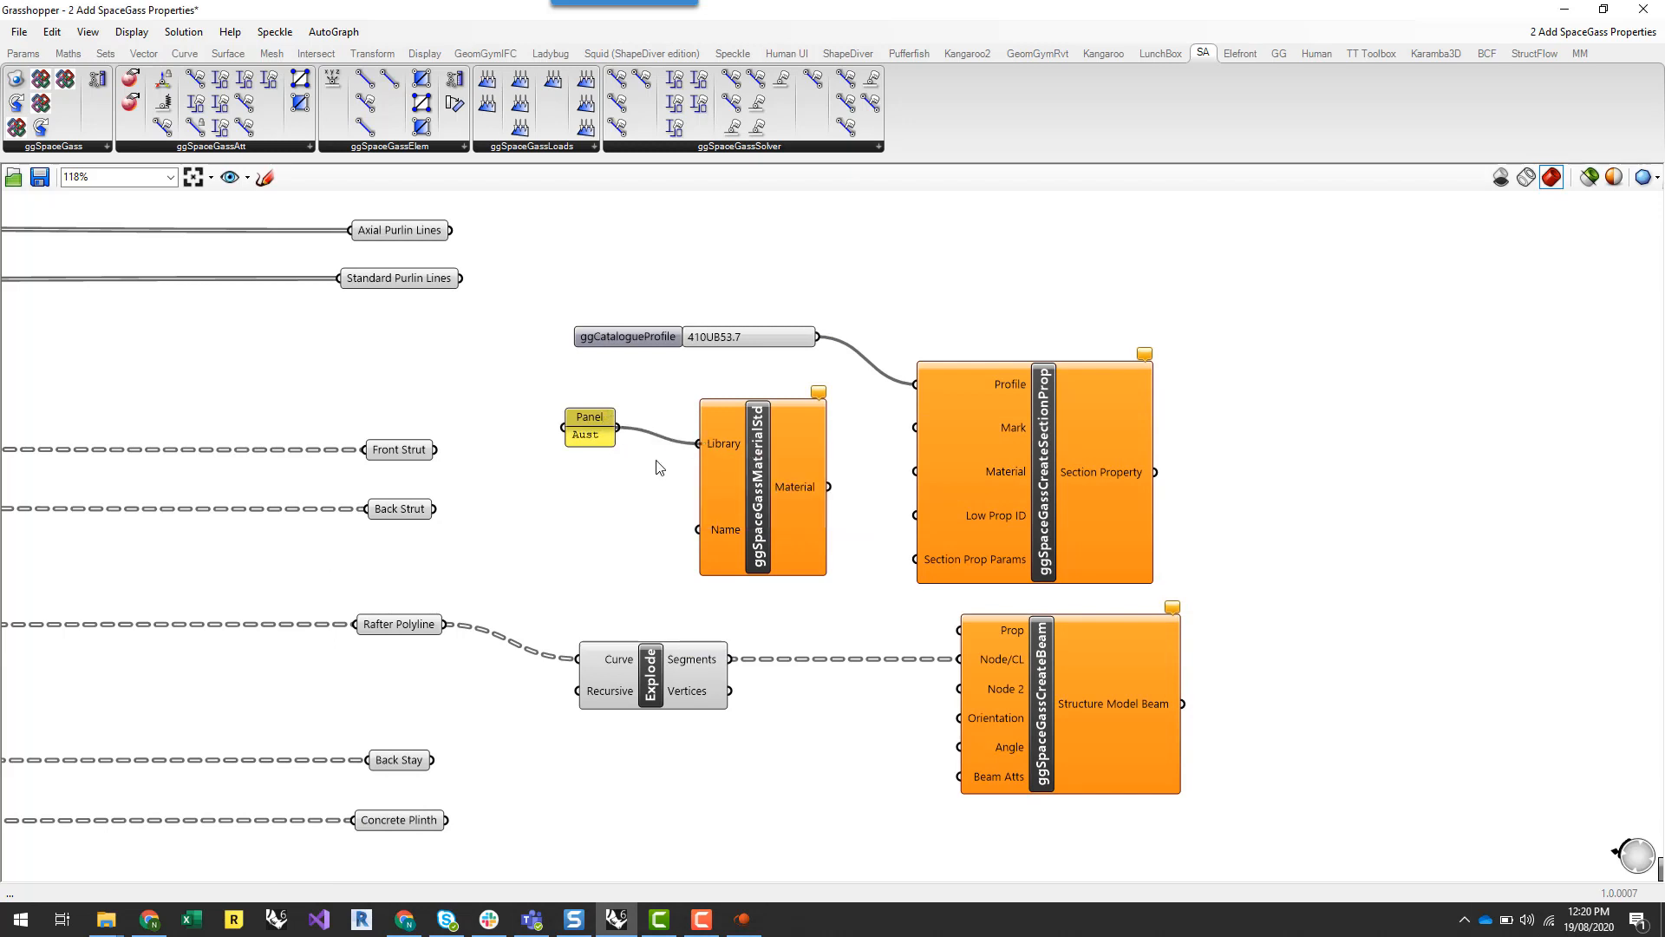
Add a text panel containing STEEL, connect it to the Name input of ggSpaceGassMaterialStd, and align it with that input
double_click(616, 525)
type("//")
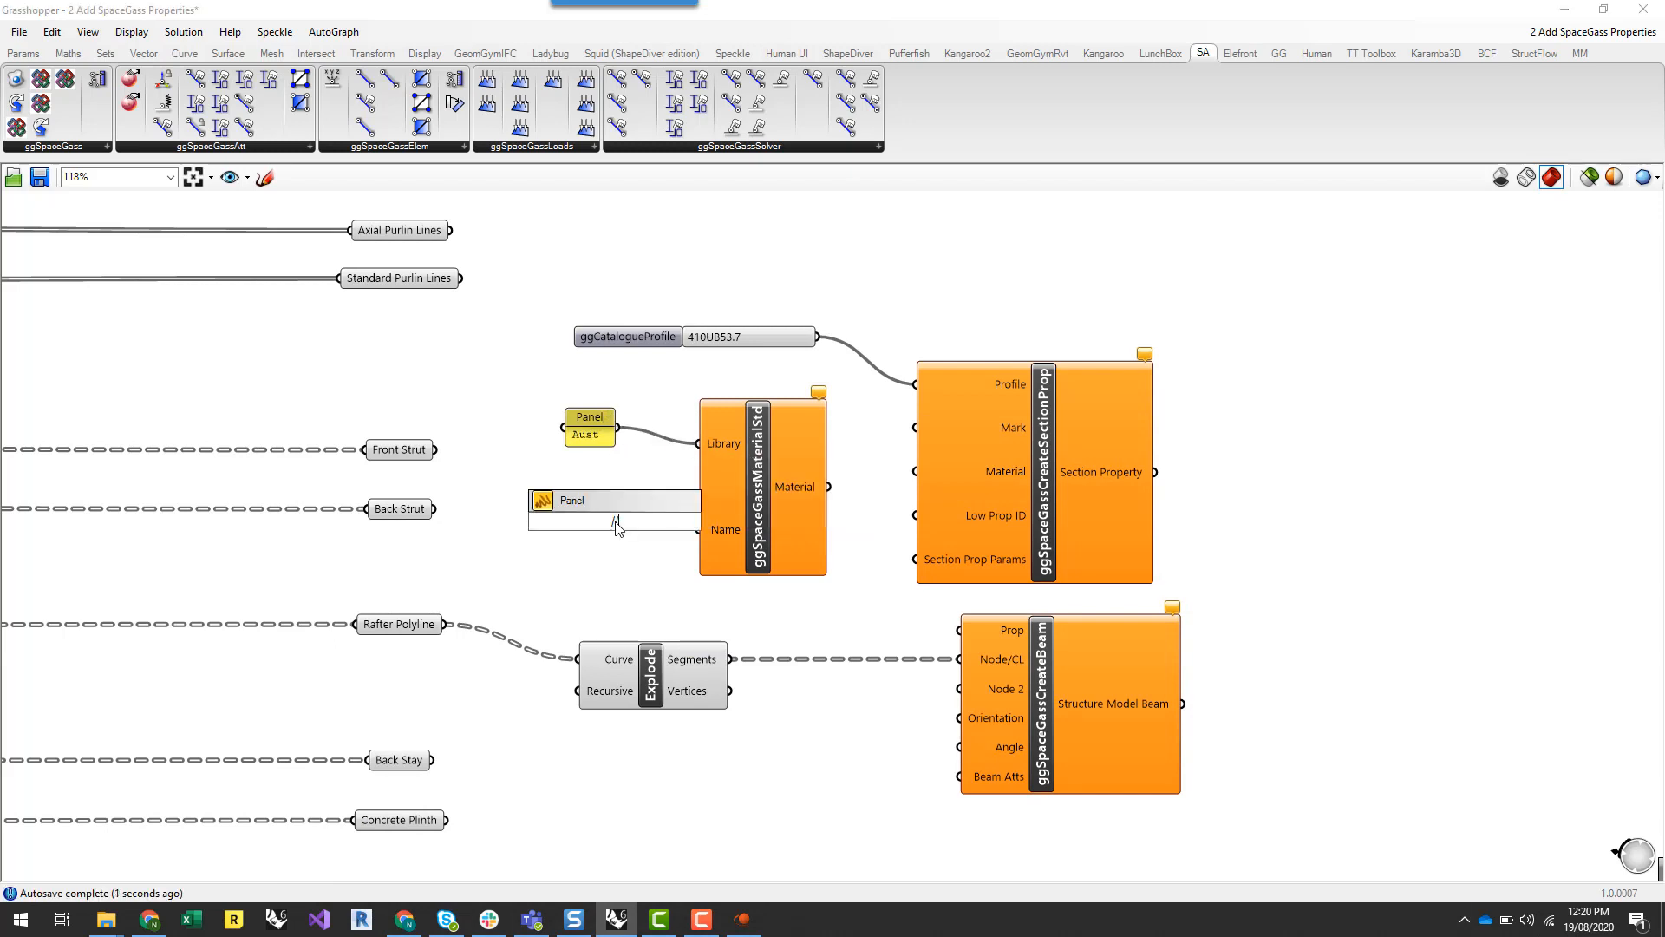
type("STEEL")
key("Return")
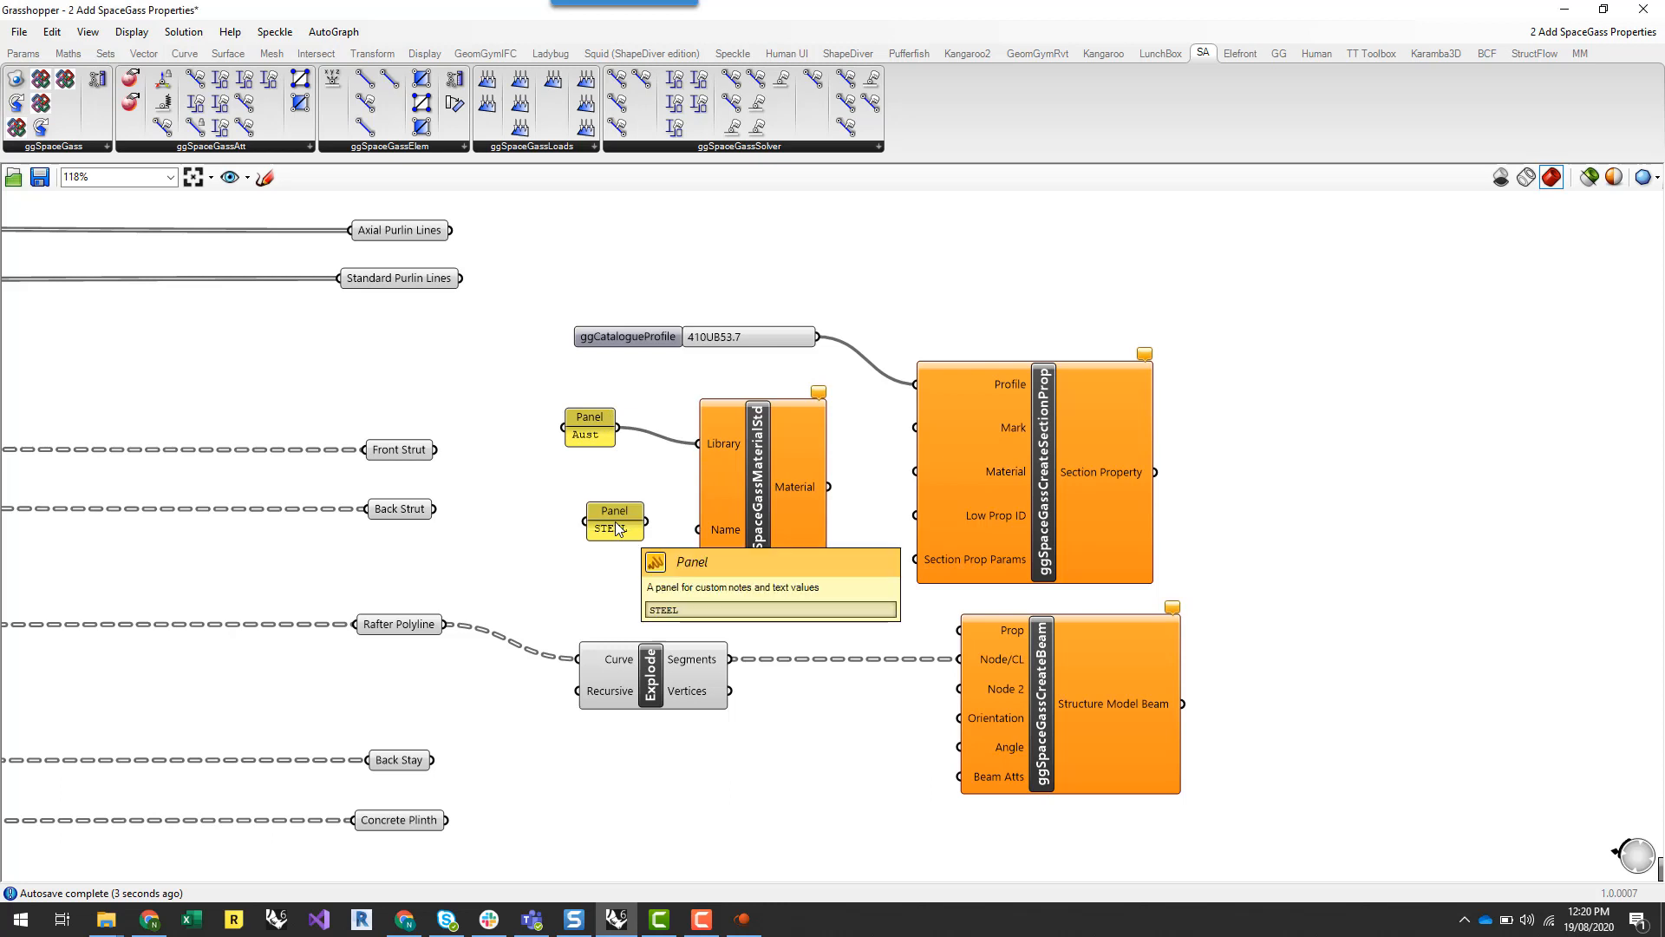
left_click_drag(646, 522, 611, 533)
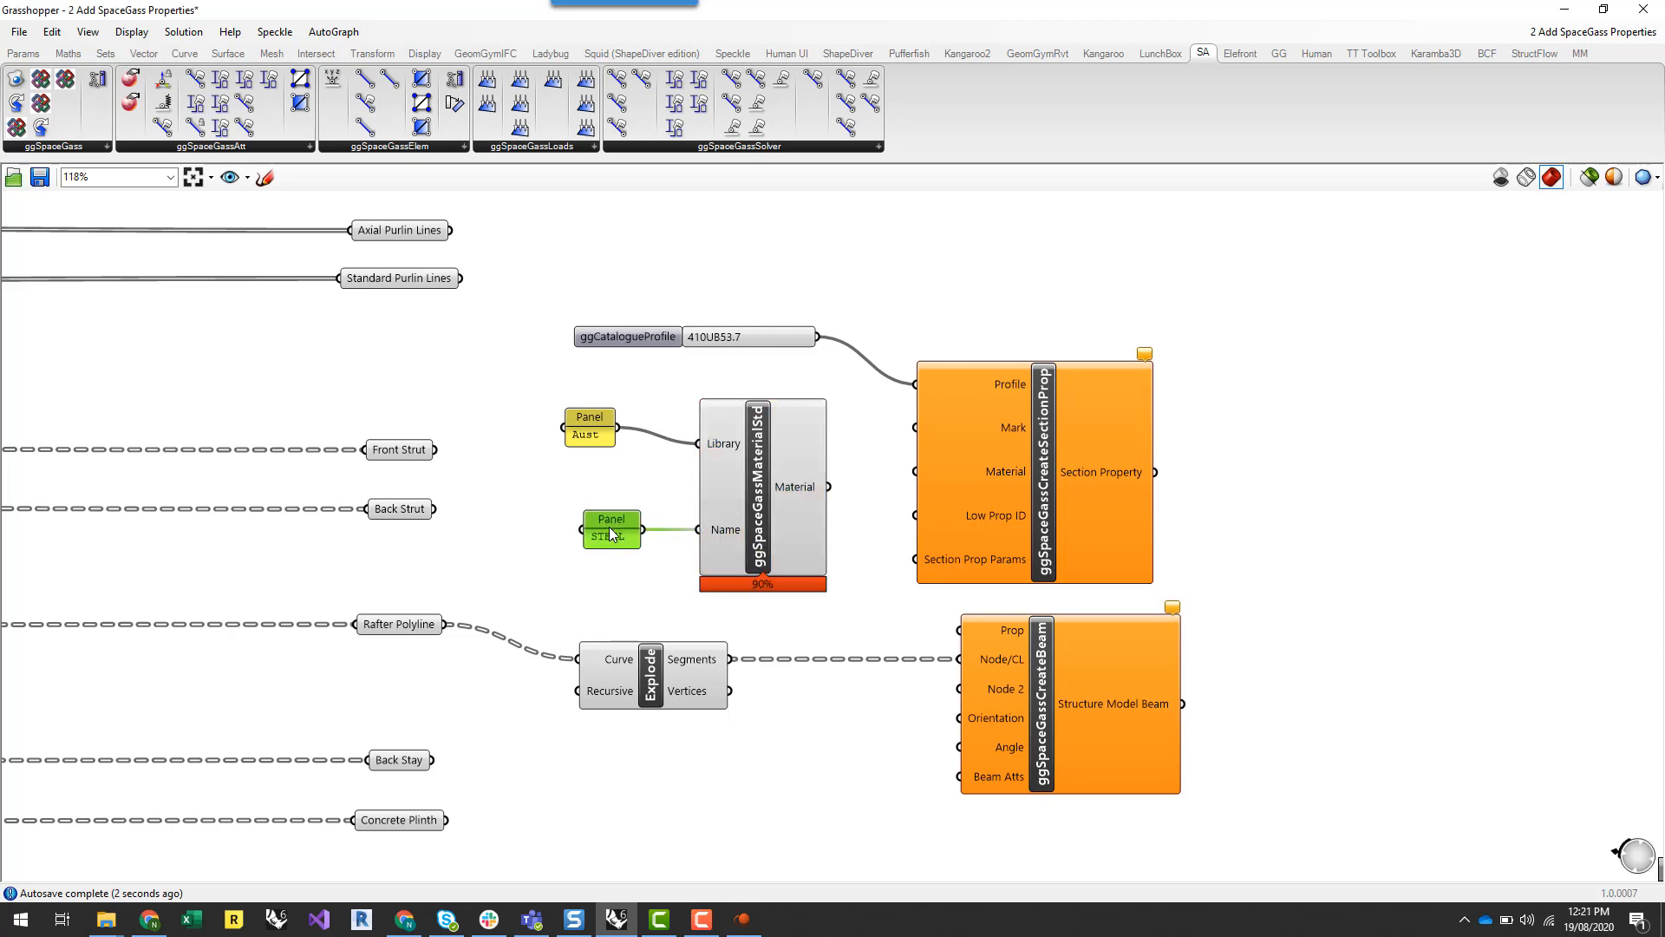
Align the Aust panel with the Library input and connect the Material output to the Material input of ggSpaceGassCreateSectionProp
mouse_move(792, 491)
left_click_drag(588, 425, 609, 437)
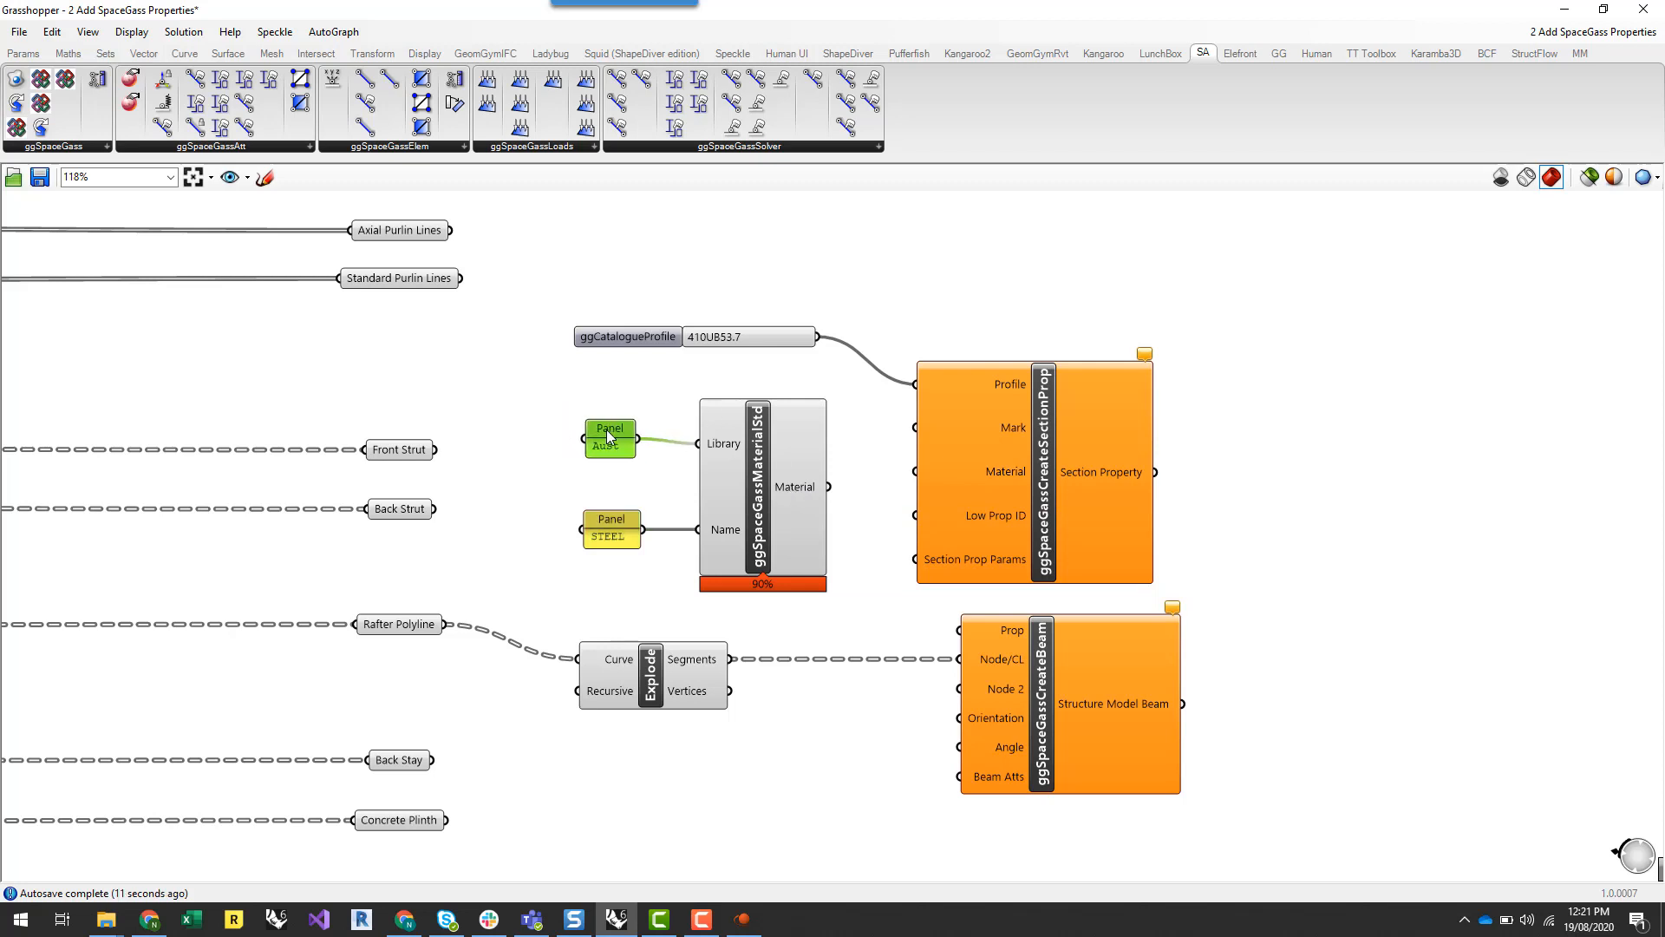
left_click_drag(805, 493, 793, 487)
left_click(851, 527)
right_click_drag(851, 528, 705, 561)
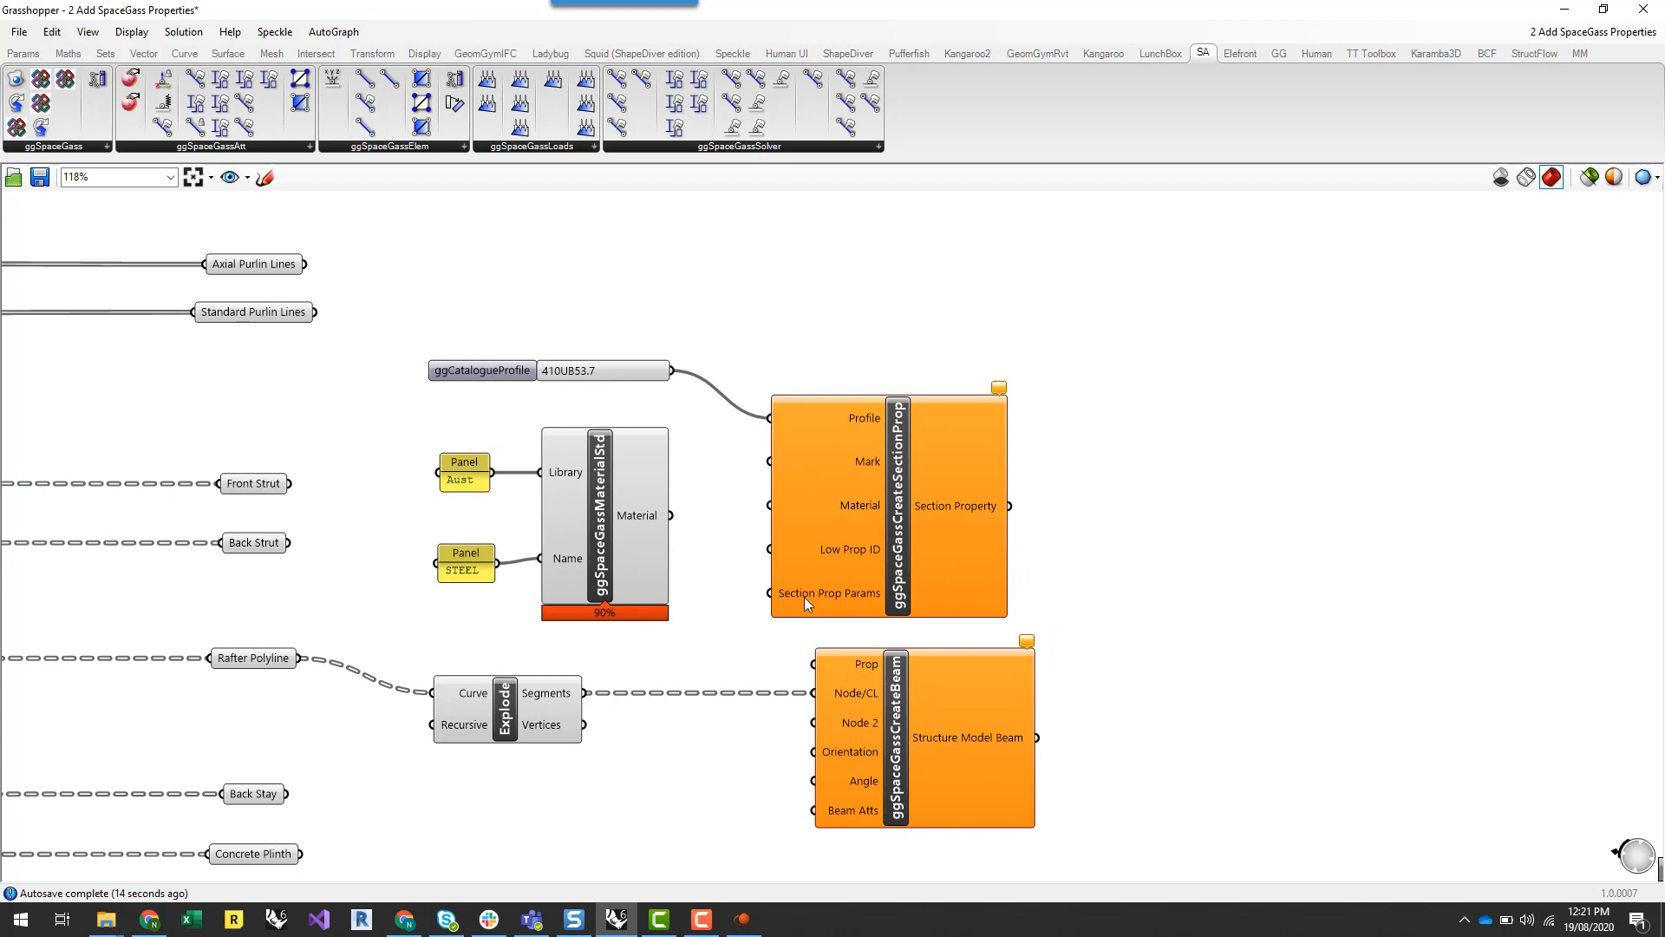
left_click_drag(672, 515, 739, 517)
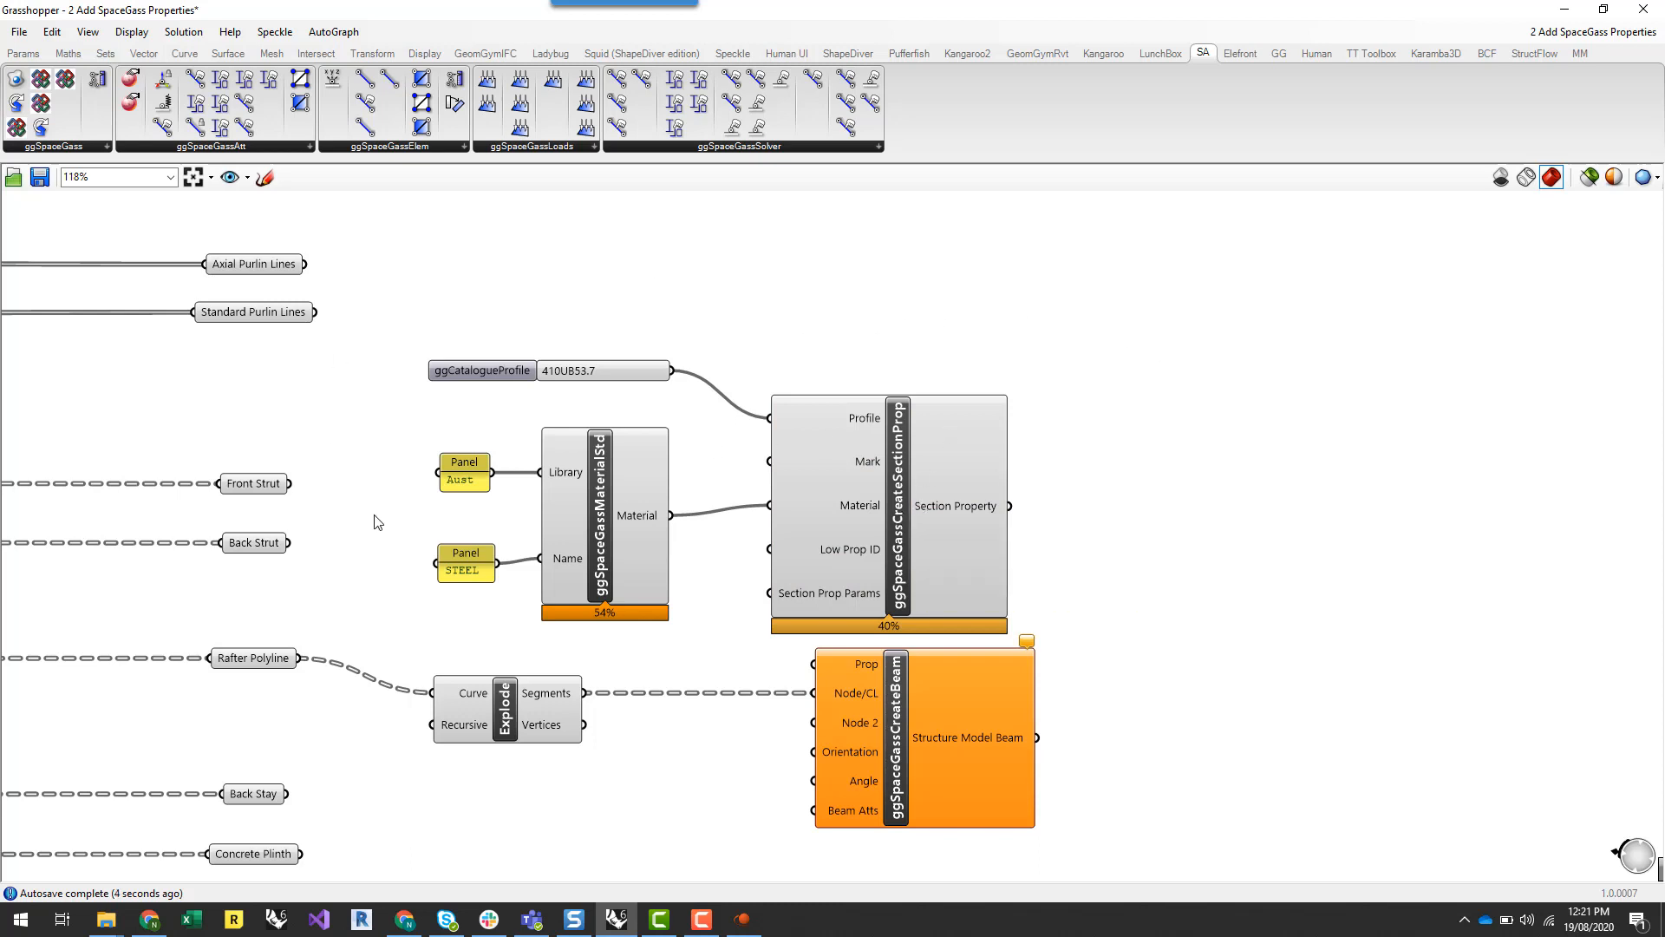
Move ggSpaceGassCreateBeam further from Explode and connect the Section Property output to its Prop input
left_click_drag(896, 713, 1152, 713)
left_click_drag(1010, 507, 1072, 666)
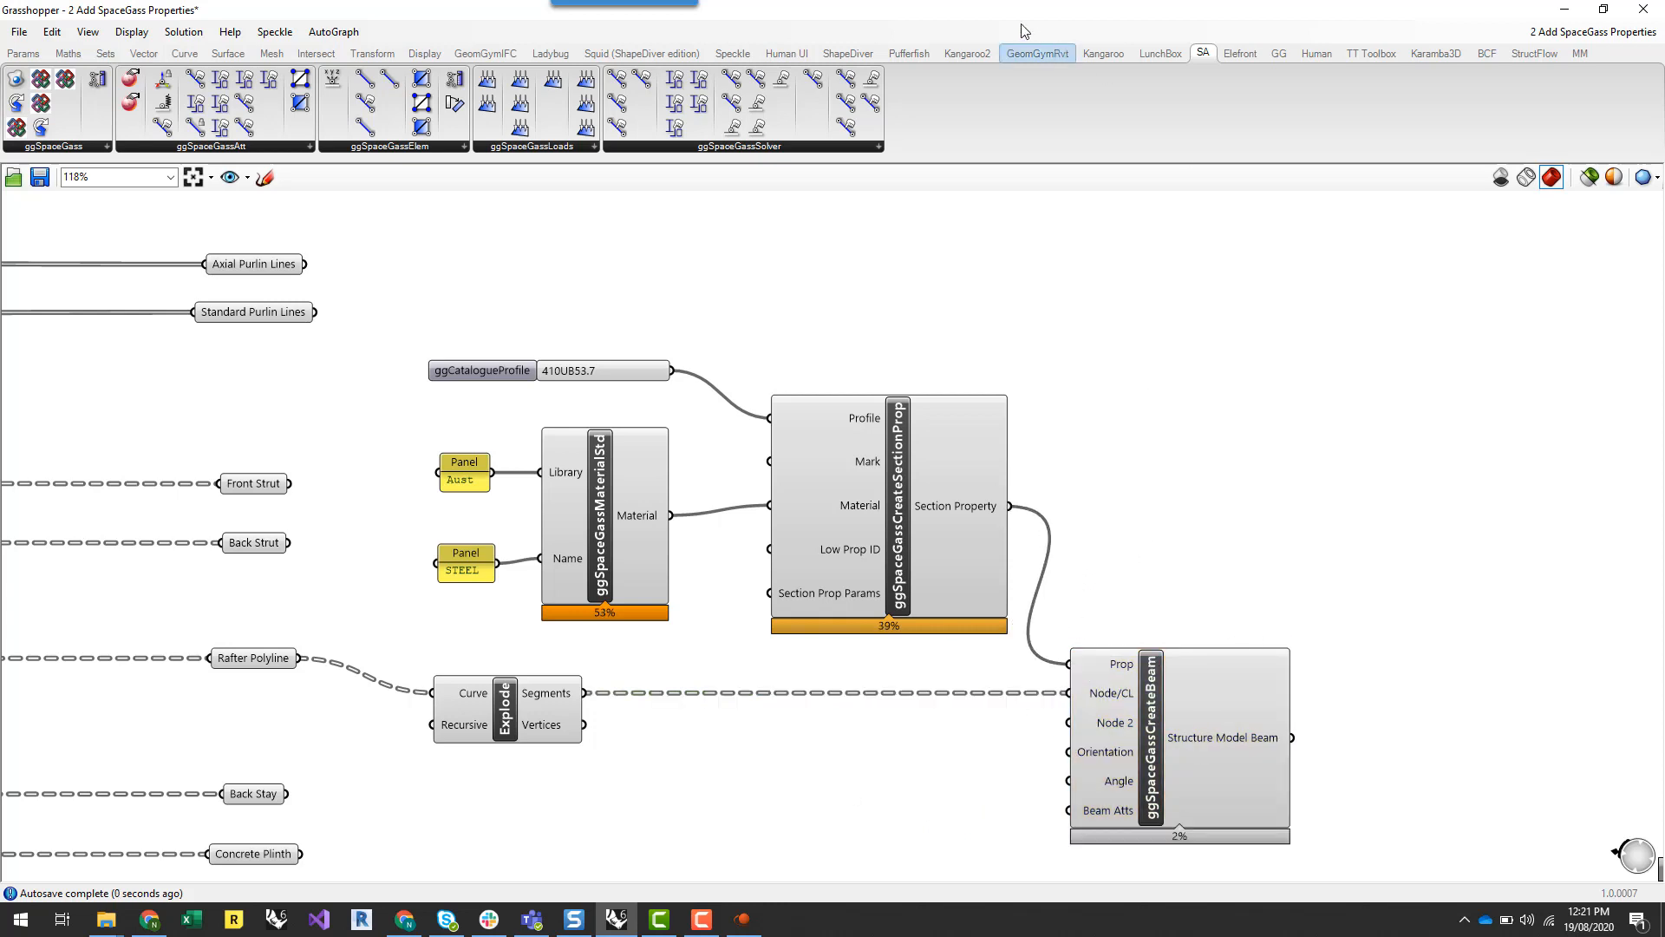
Highlight ggSpaceGassCreateBeam and inspect the rafter beams' preview in the Rhino perspective view, both close up and as a whole
left_click(1180, 831)
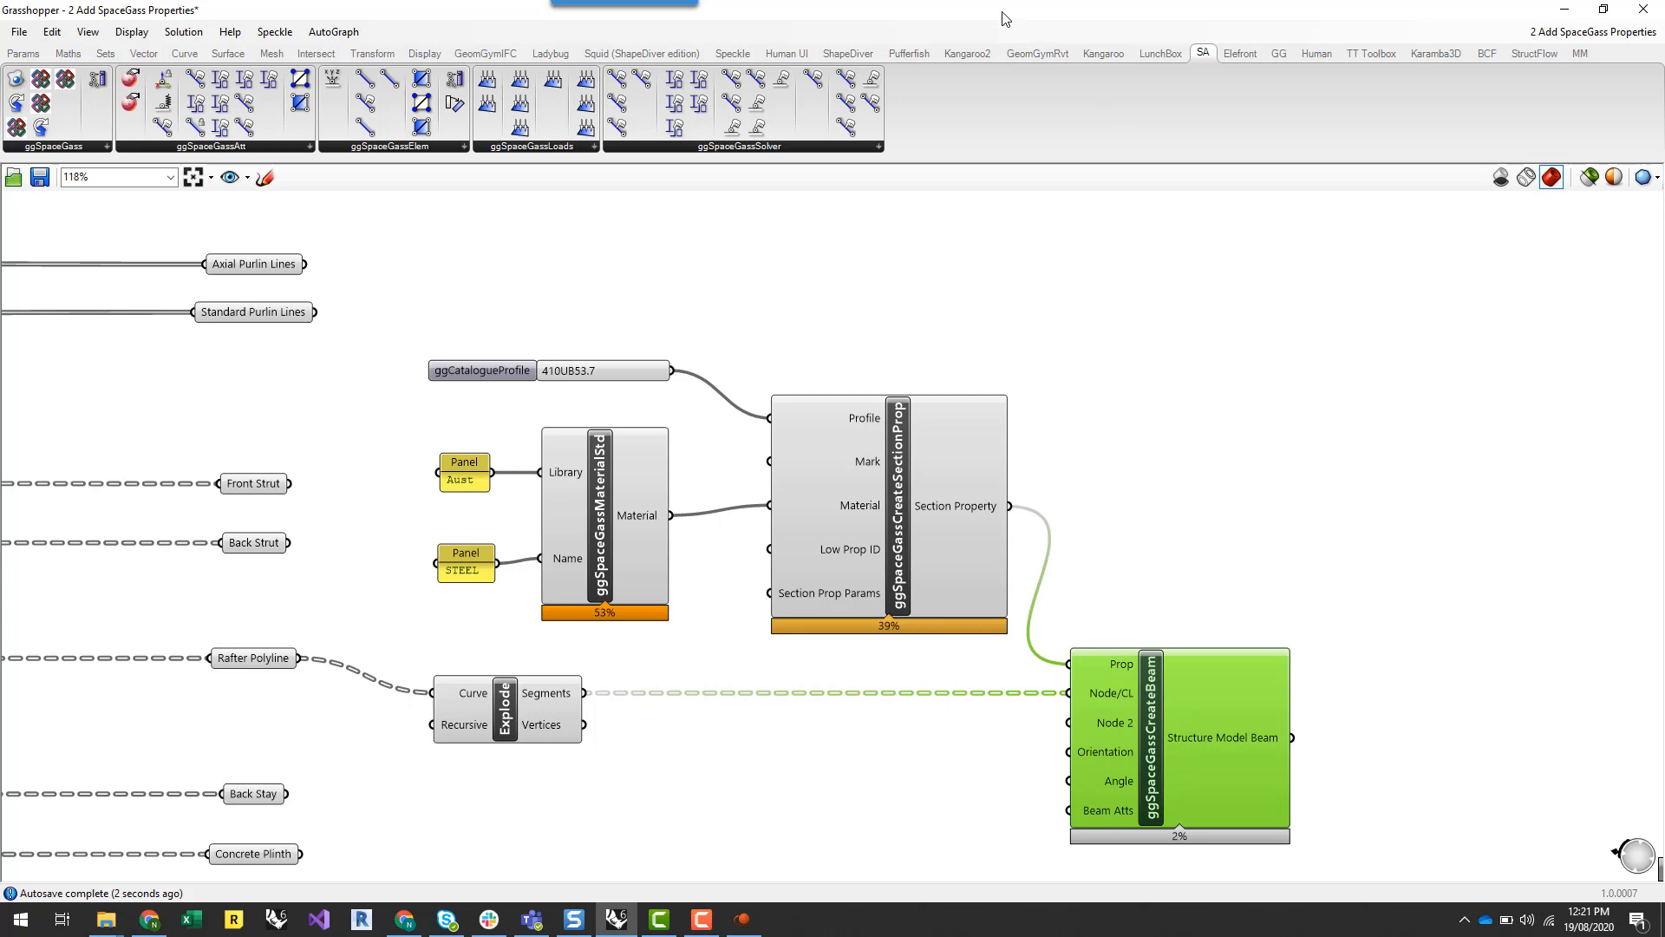
key("super+Down")
right_click_drag(502, 707, 302, 602)
scroll(290, 588, "up", 3)
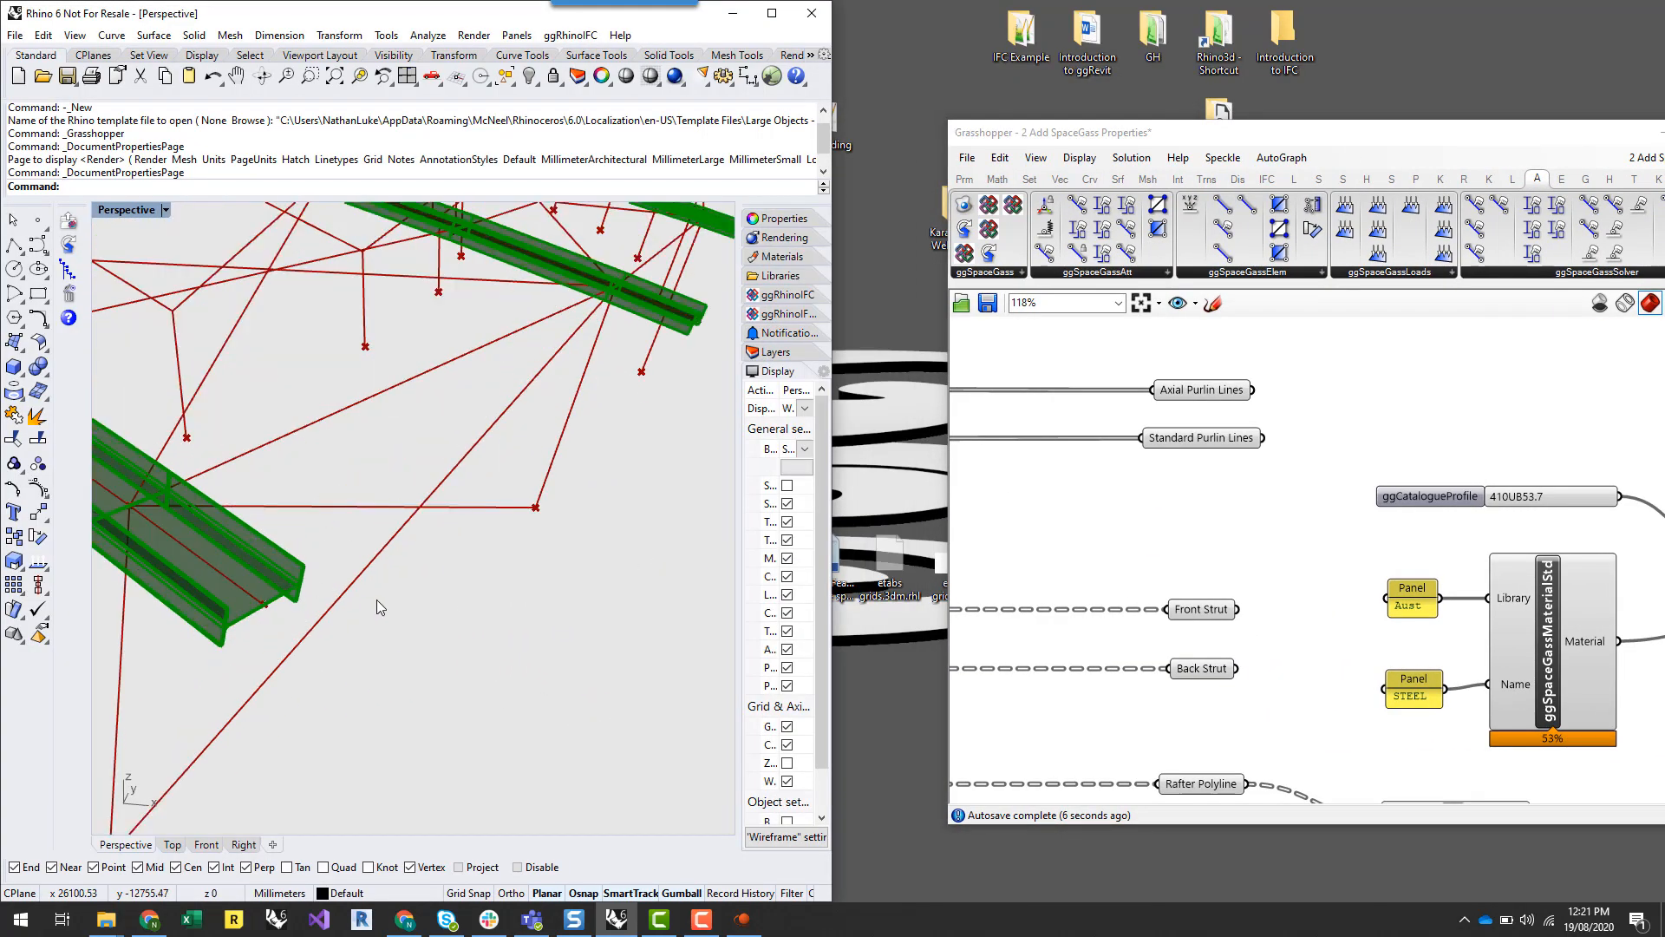
scroll(376, 600, "down", 3)
right_click_drag(520, 608, 367, 471)
scroll(342, 466, "up", 5)
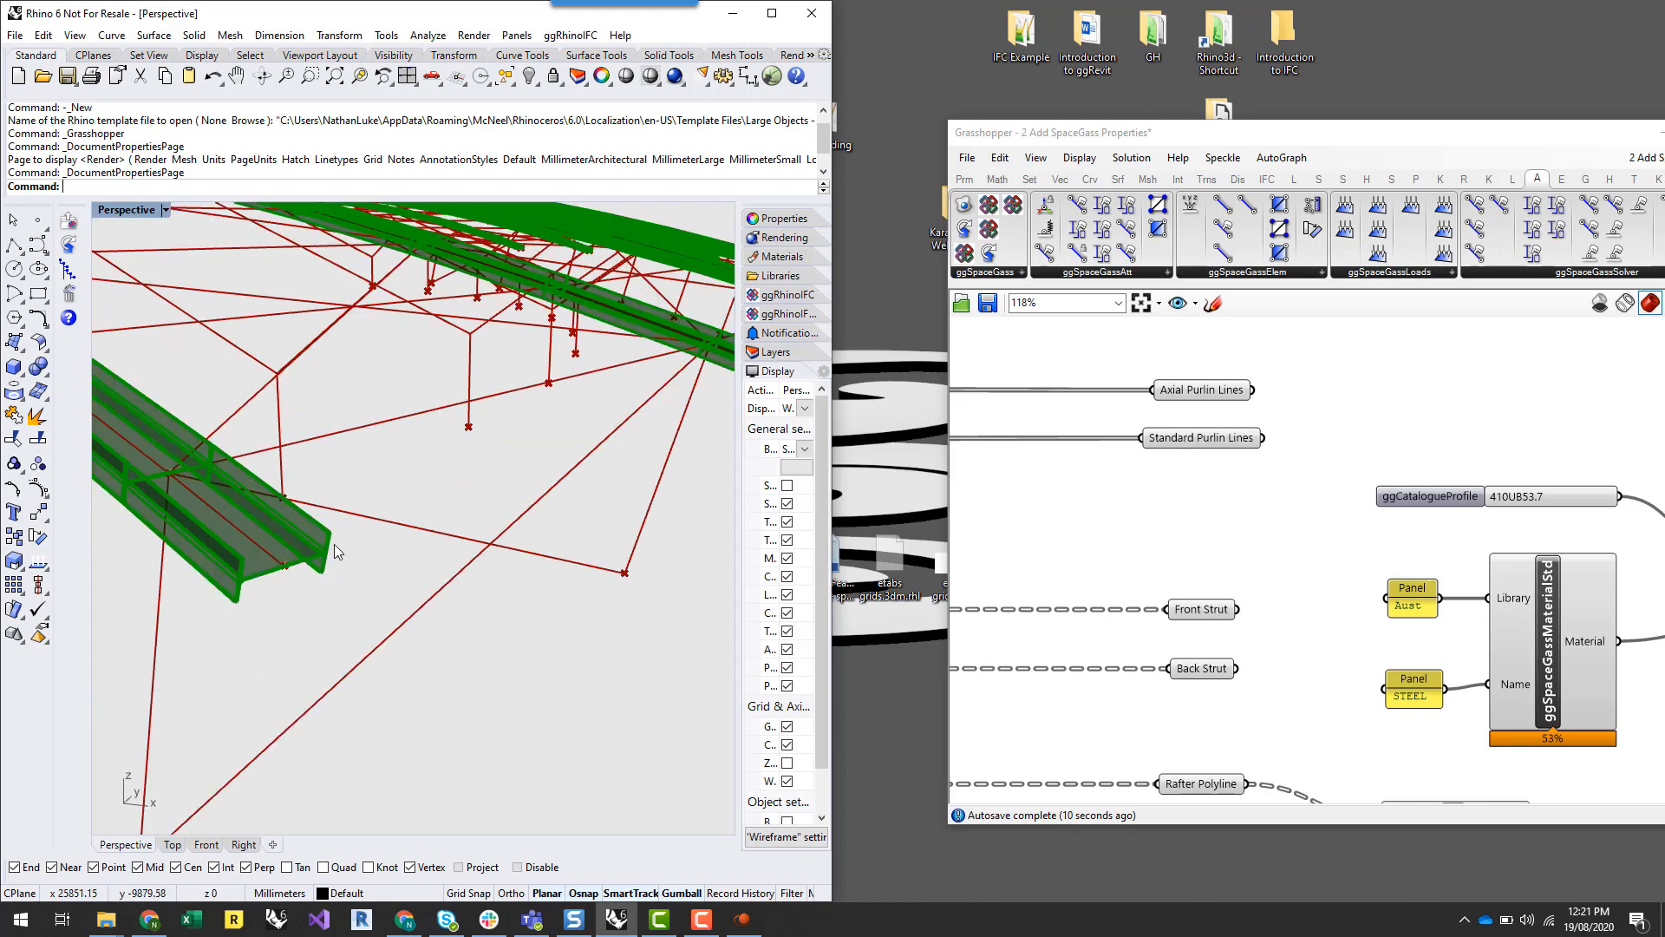
scroll(485, 613, "down", 6)
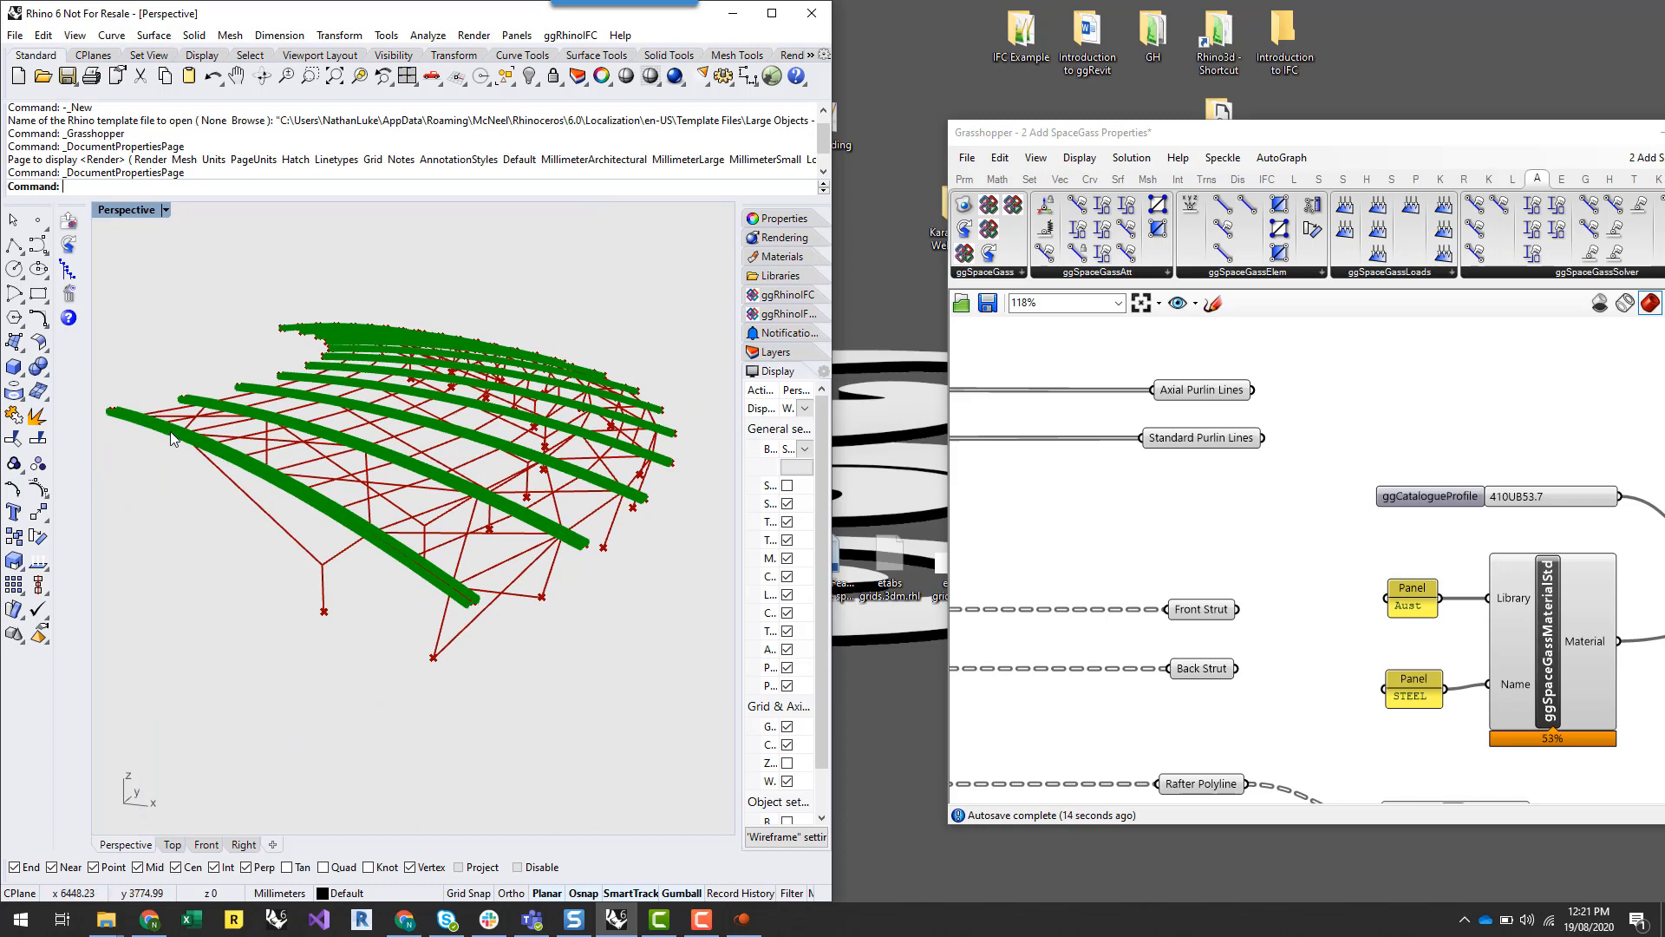
scroll(1128, 546, "down", 3)
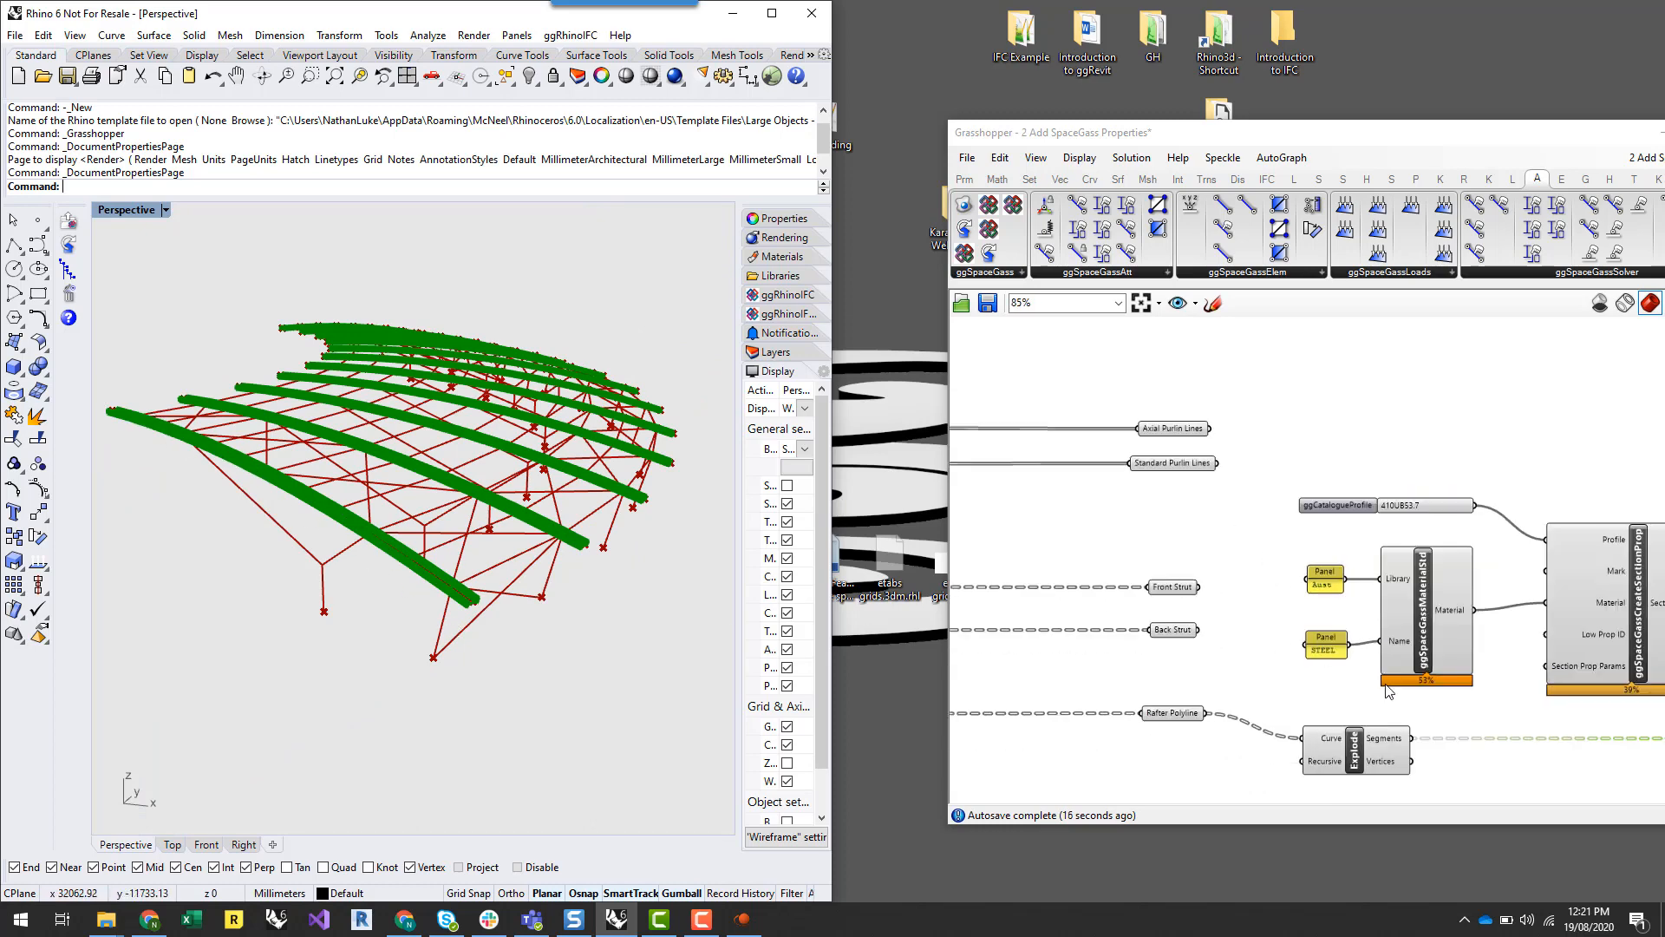
scroll(1511, 626, "up", 3)
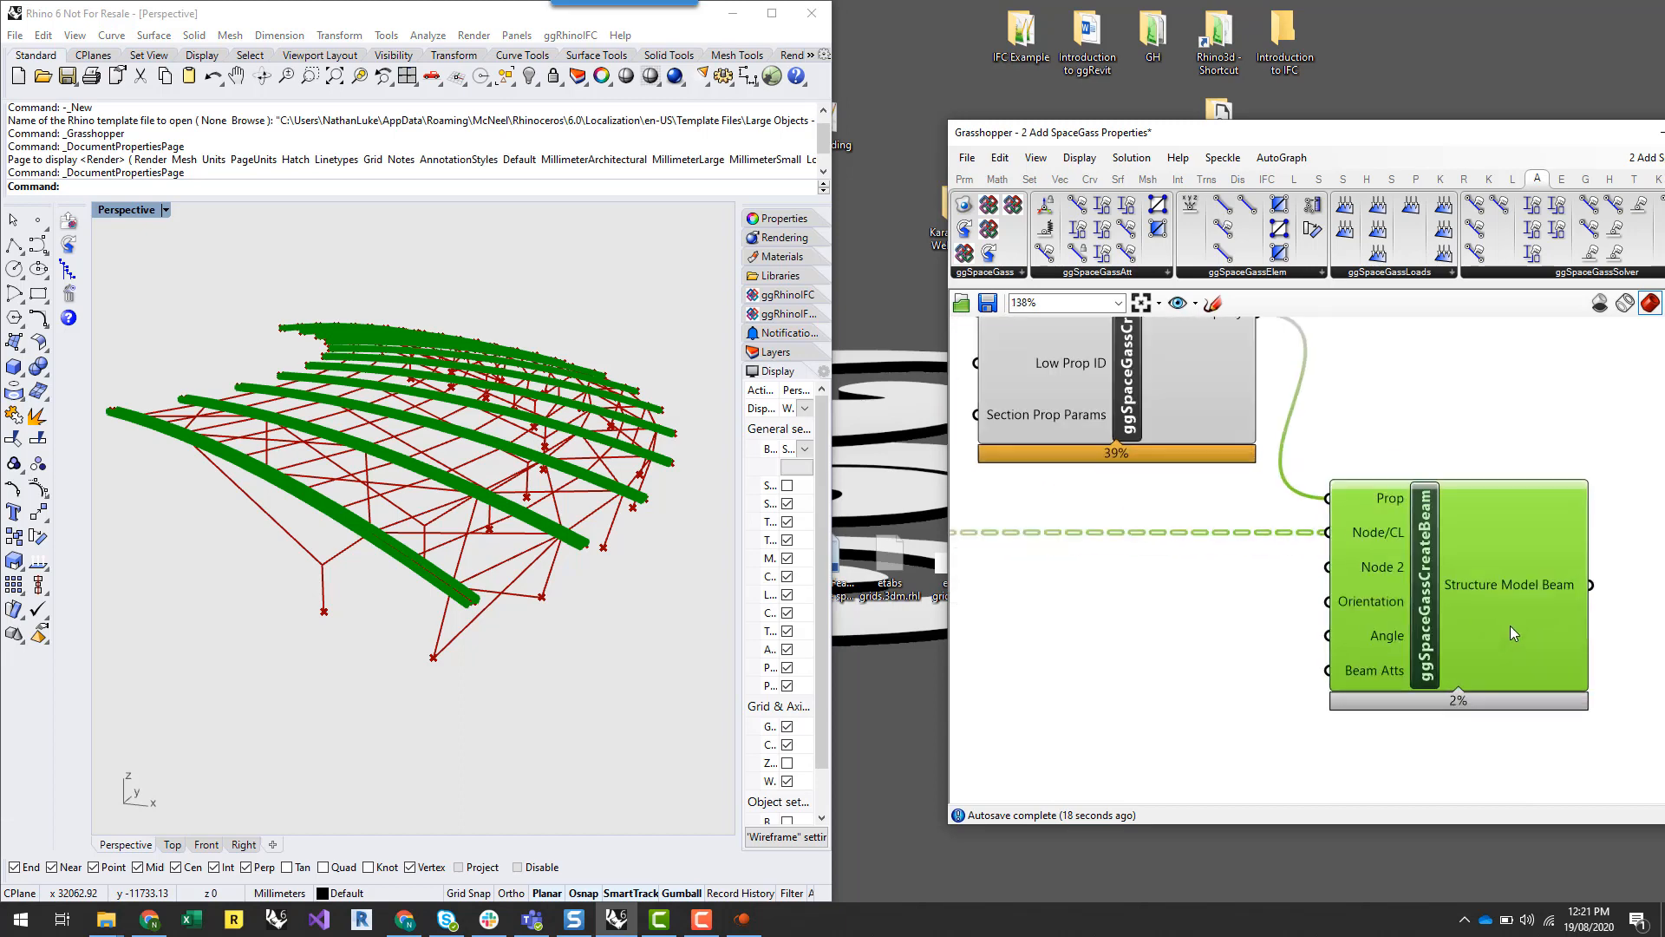
Fit the Grasshopper window into the screen half beside the Rhino window and deselect ggSpaceGassCreateBeam
mouse_move(1362, 610)
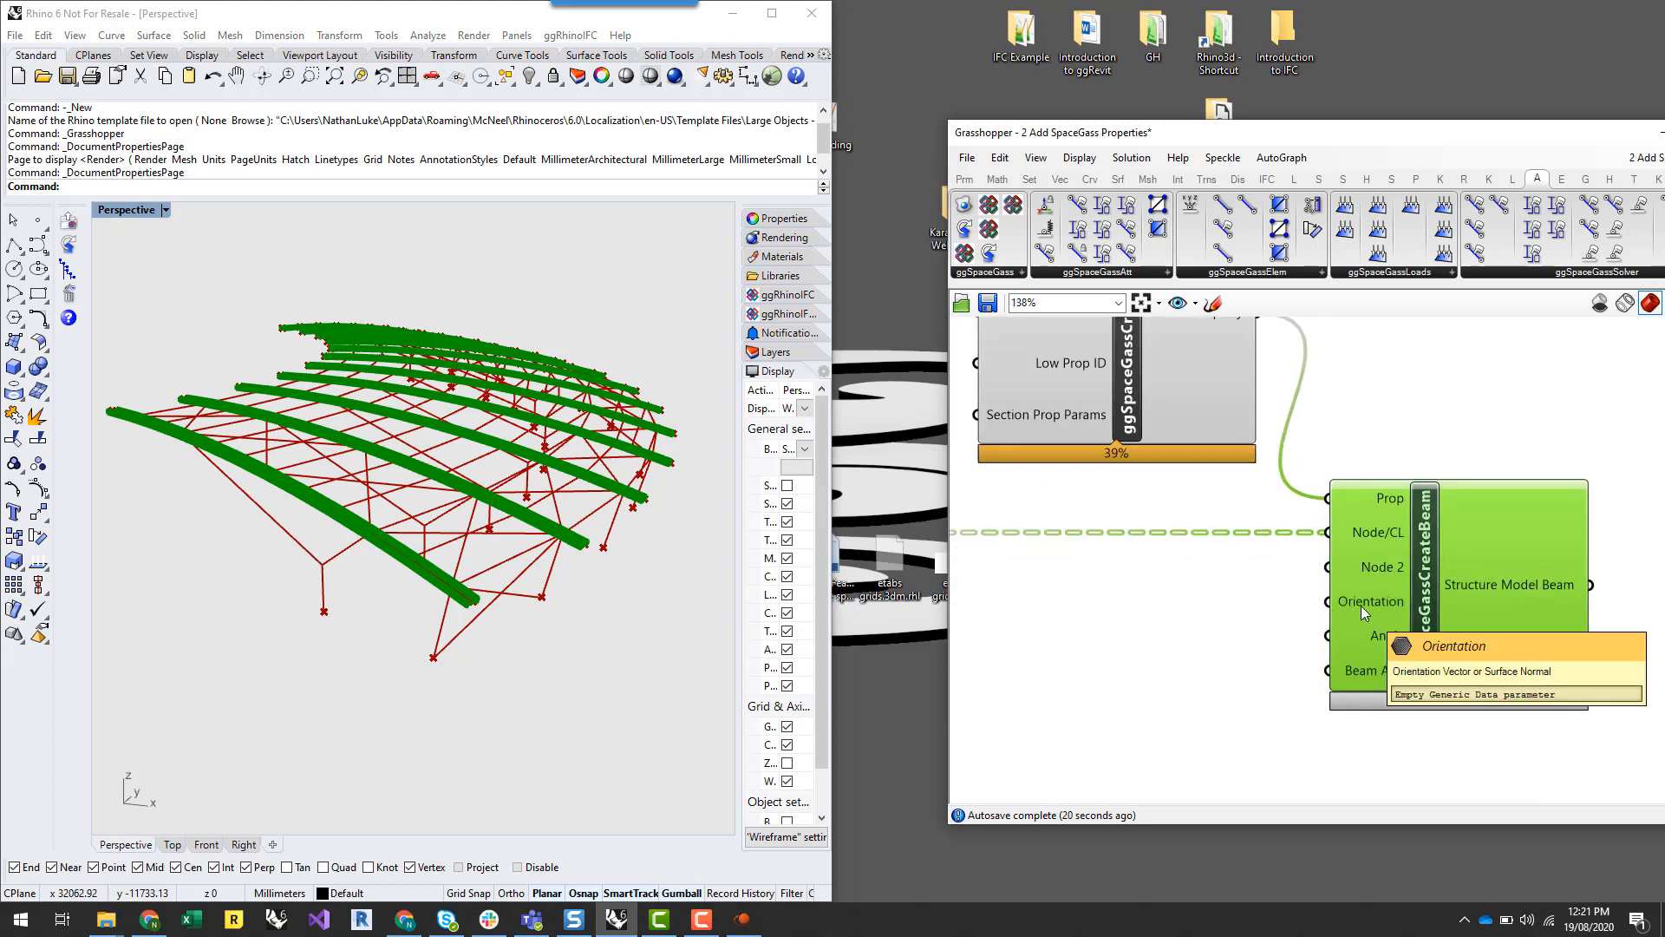
left_click_drag(1531, 141, 1664, 167)
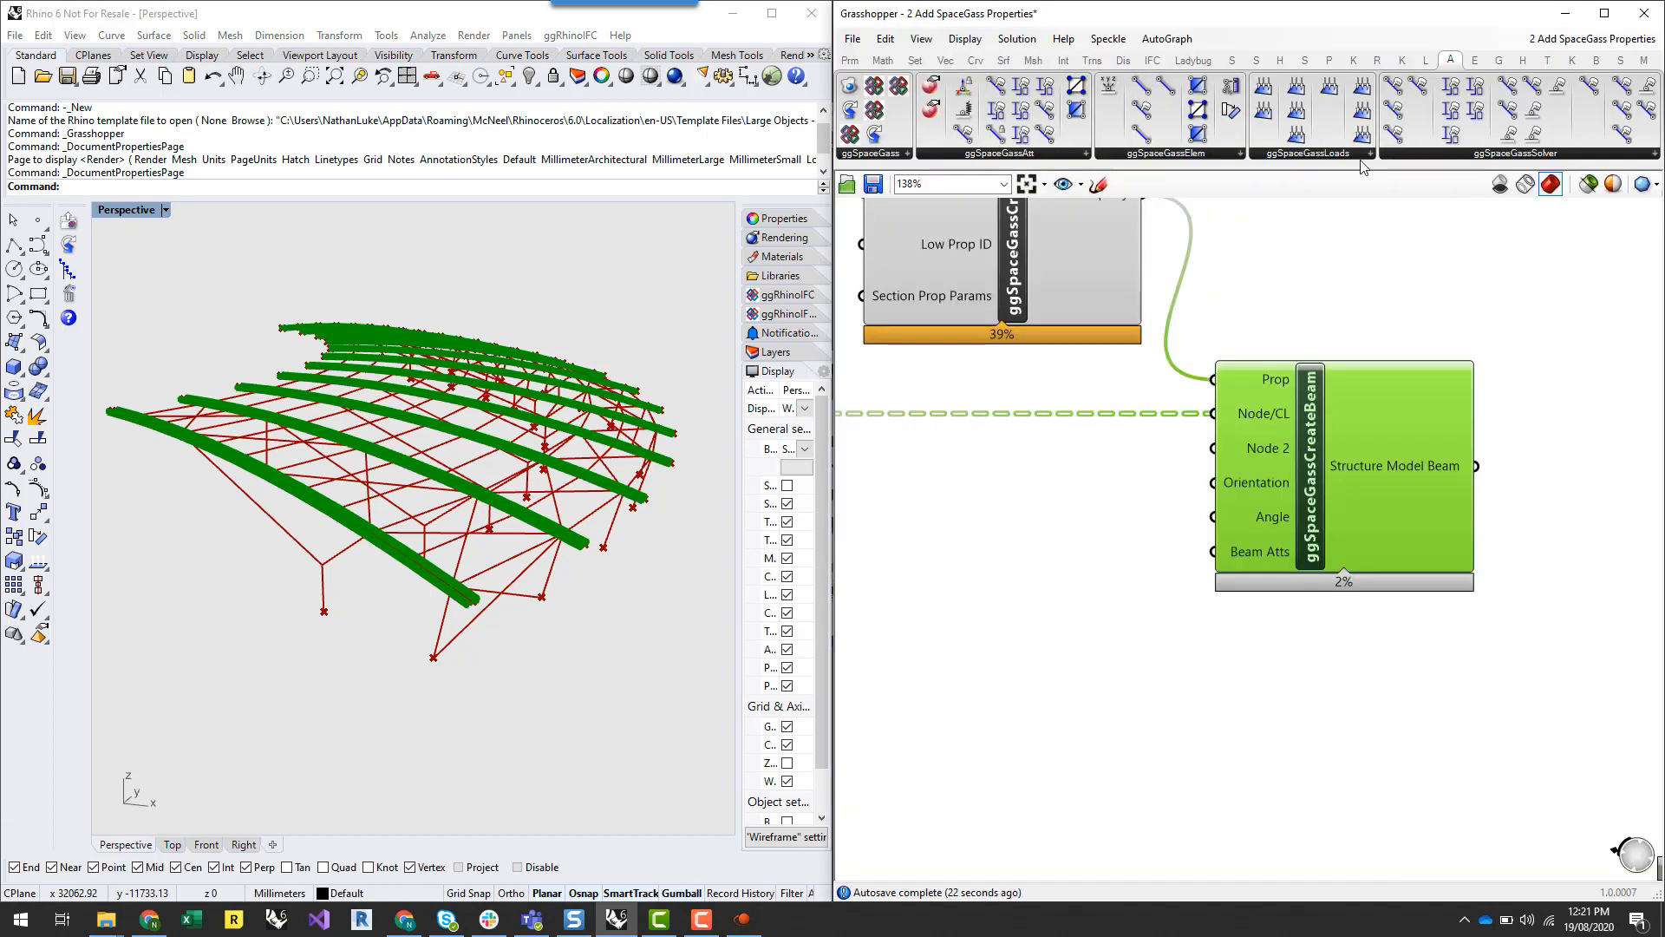
left_click(1076, 613)
left_click(986, 569)
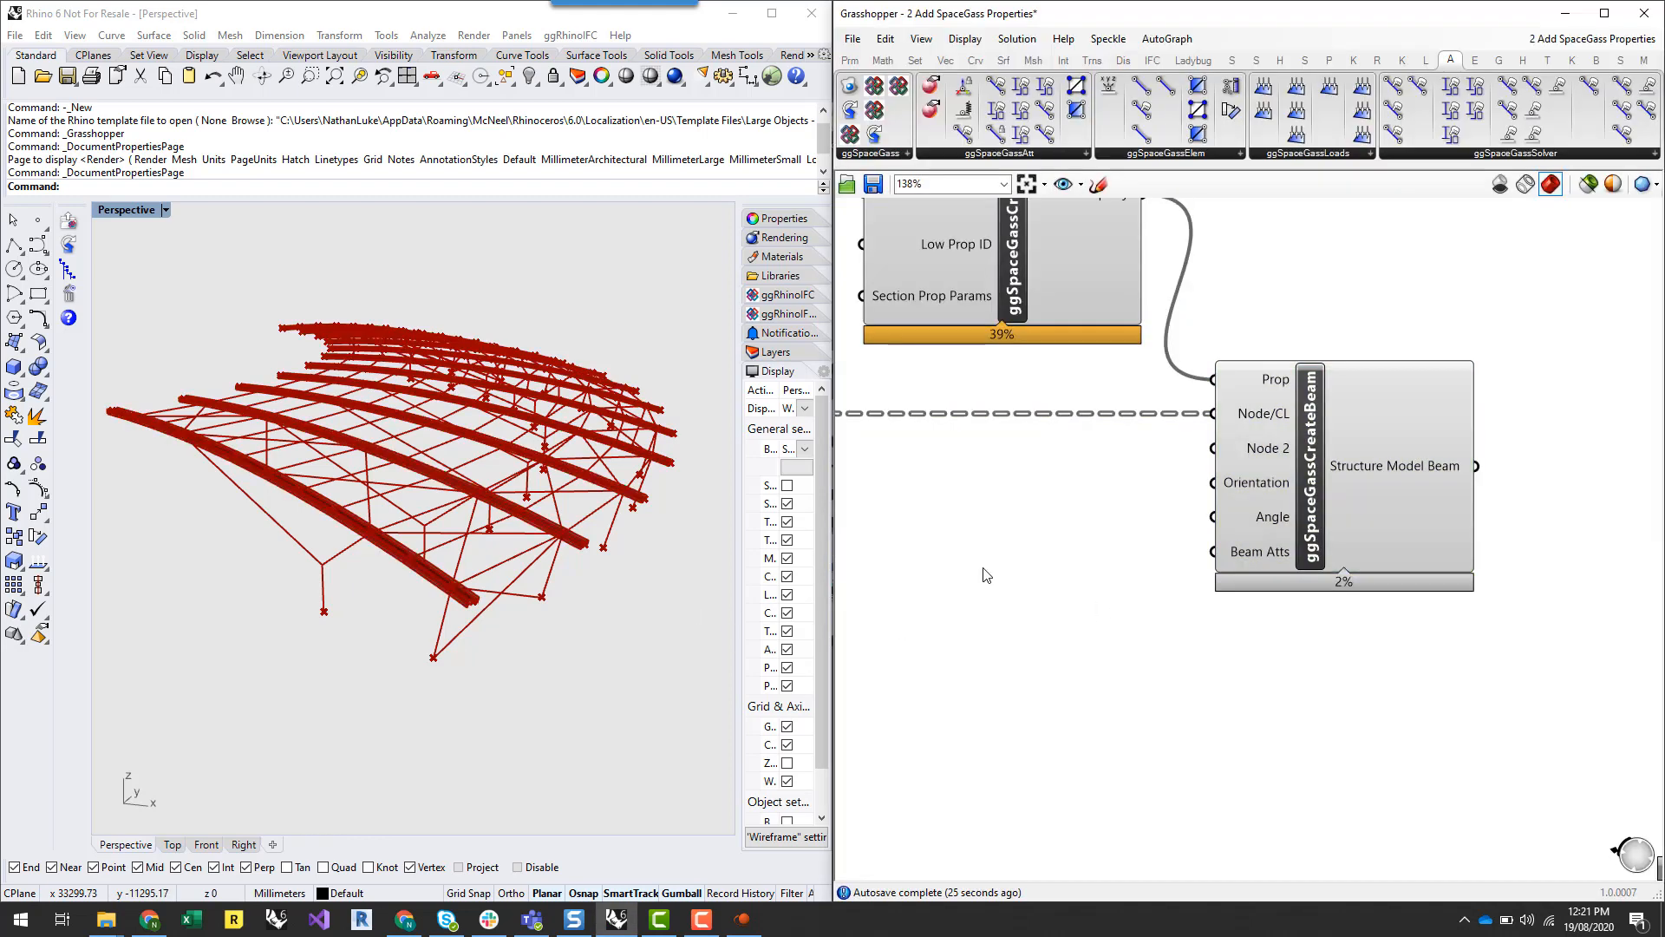
Add a Unit Z vector component and connect its Unit vector output to the Orientation input of ggSpaceGassCreateBeam
right_click_drag(985, 569, 1107, 602)
double_click(1110, 601)
type("unit")
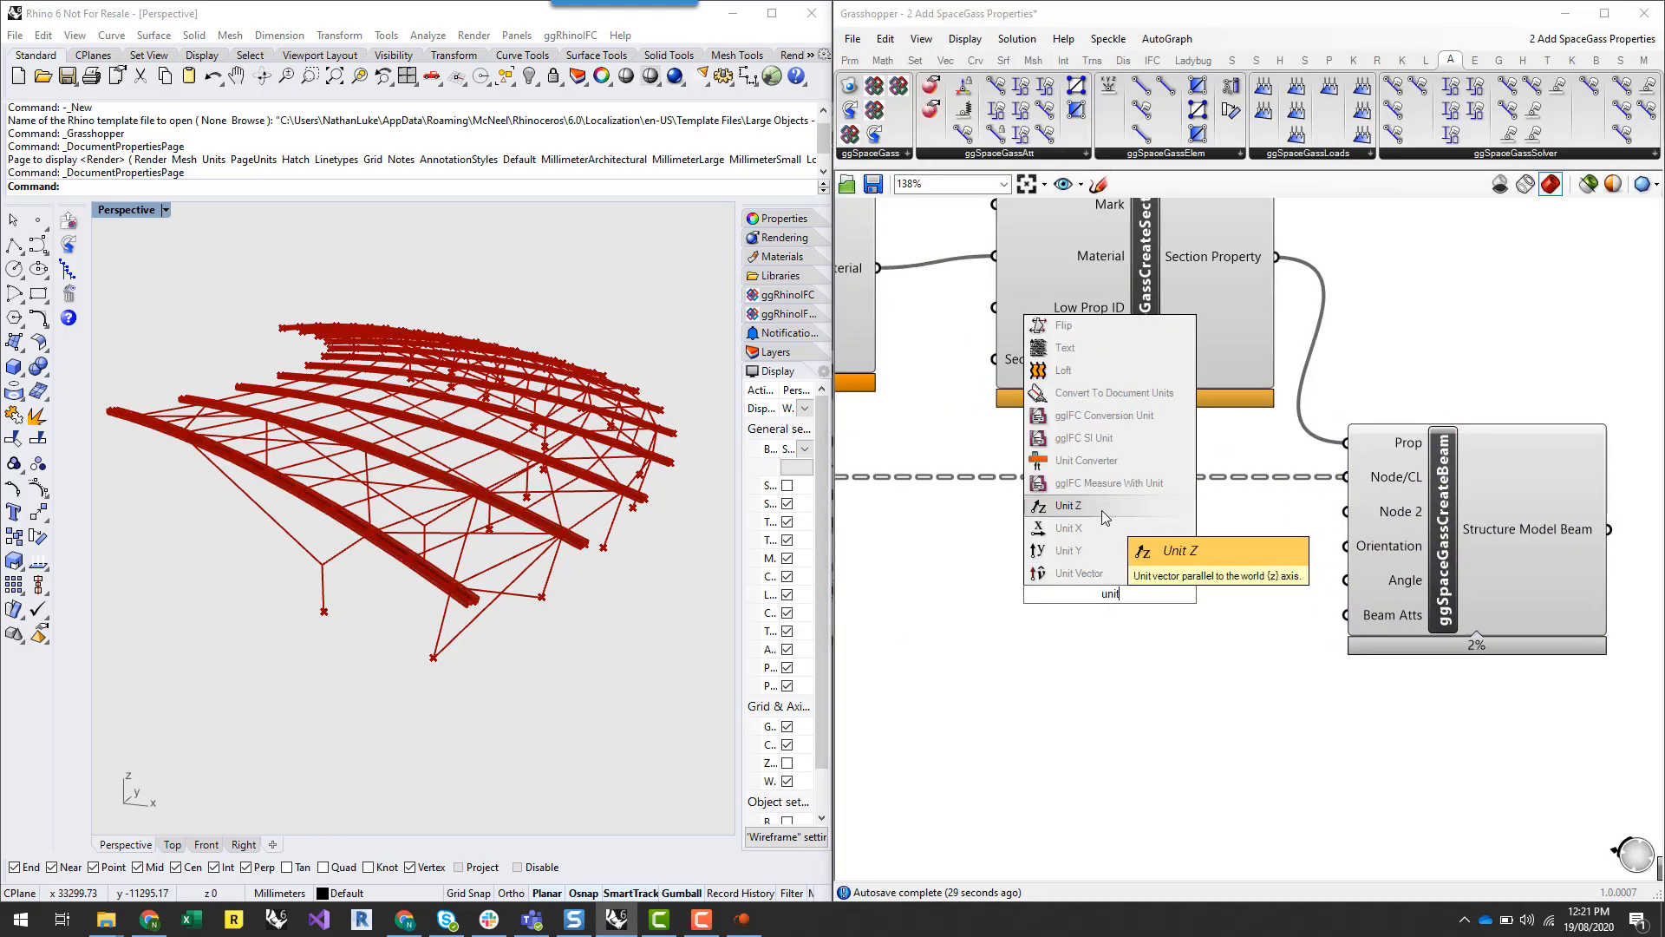
left_click(1068, 506)
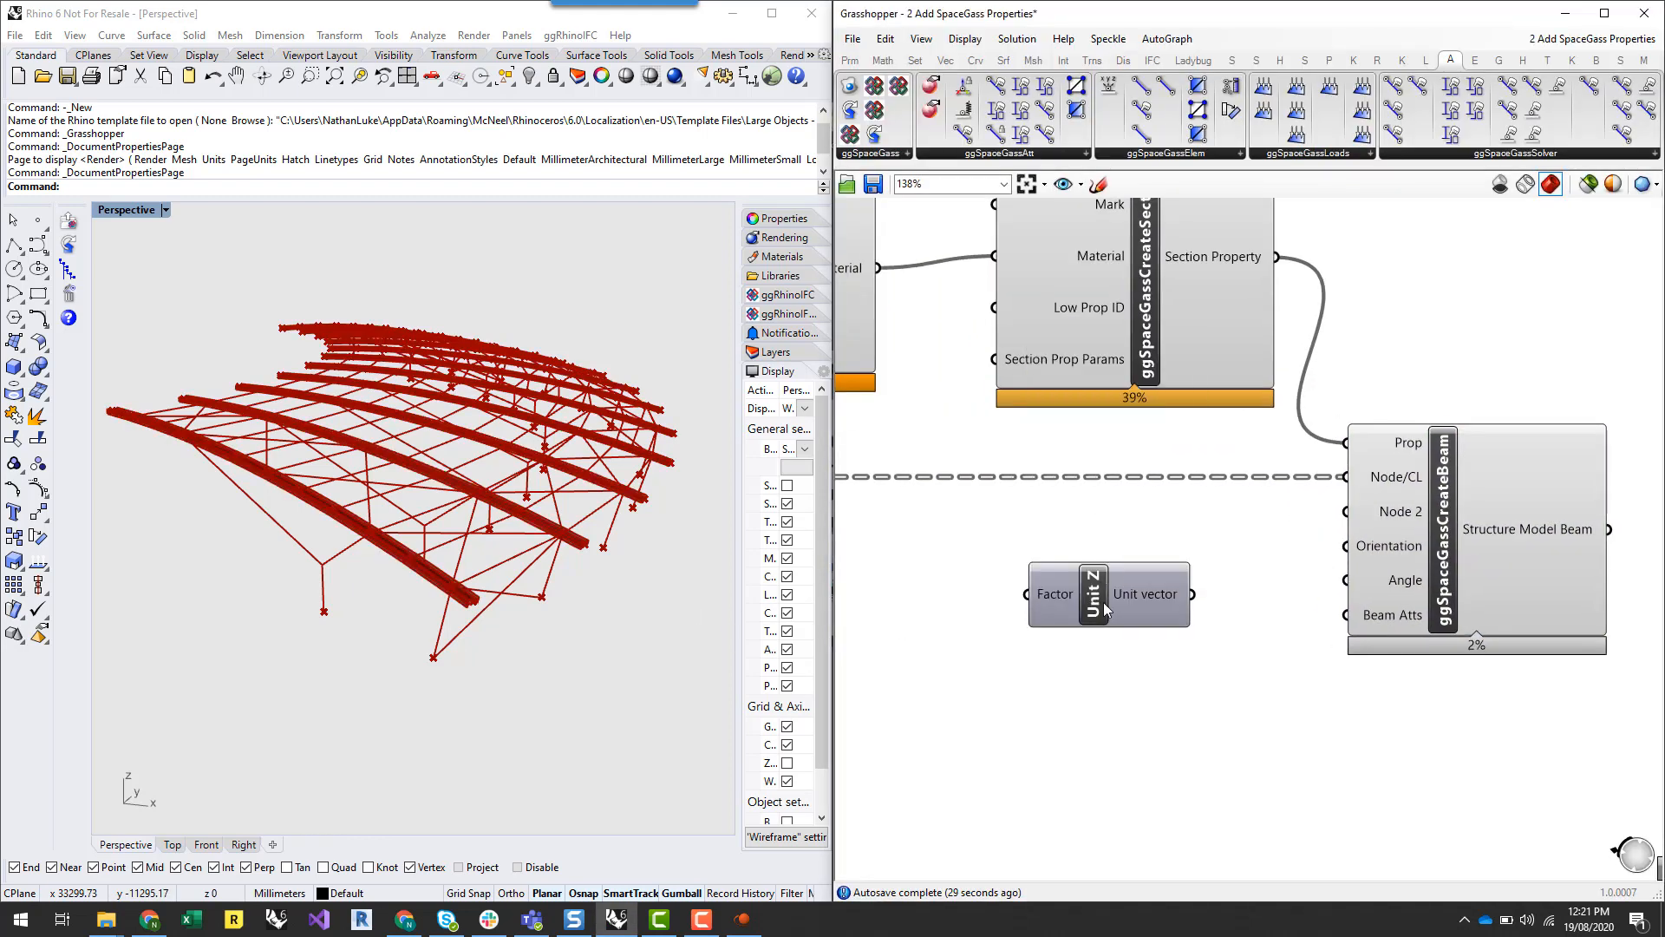
left_click_drag(1203, 572, 1343, 548)
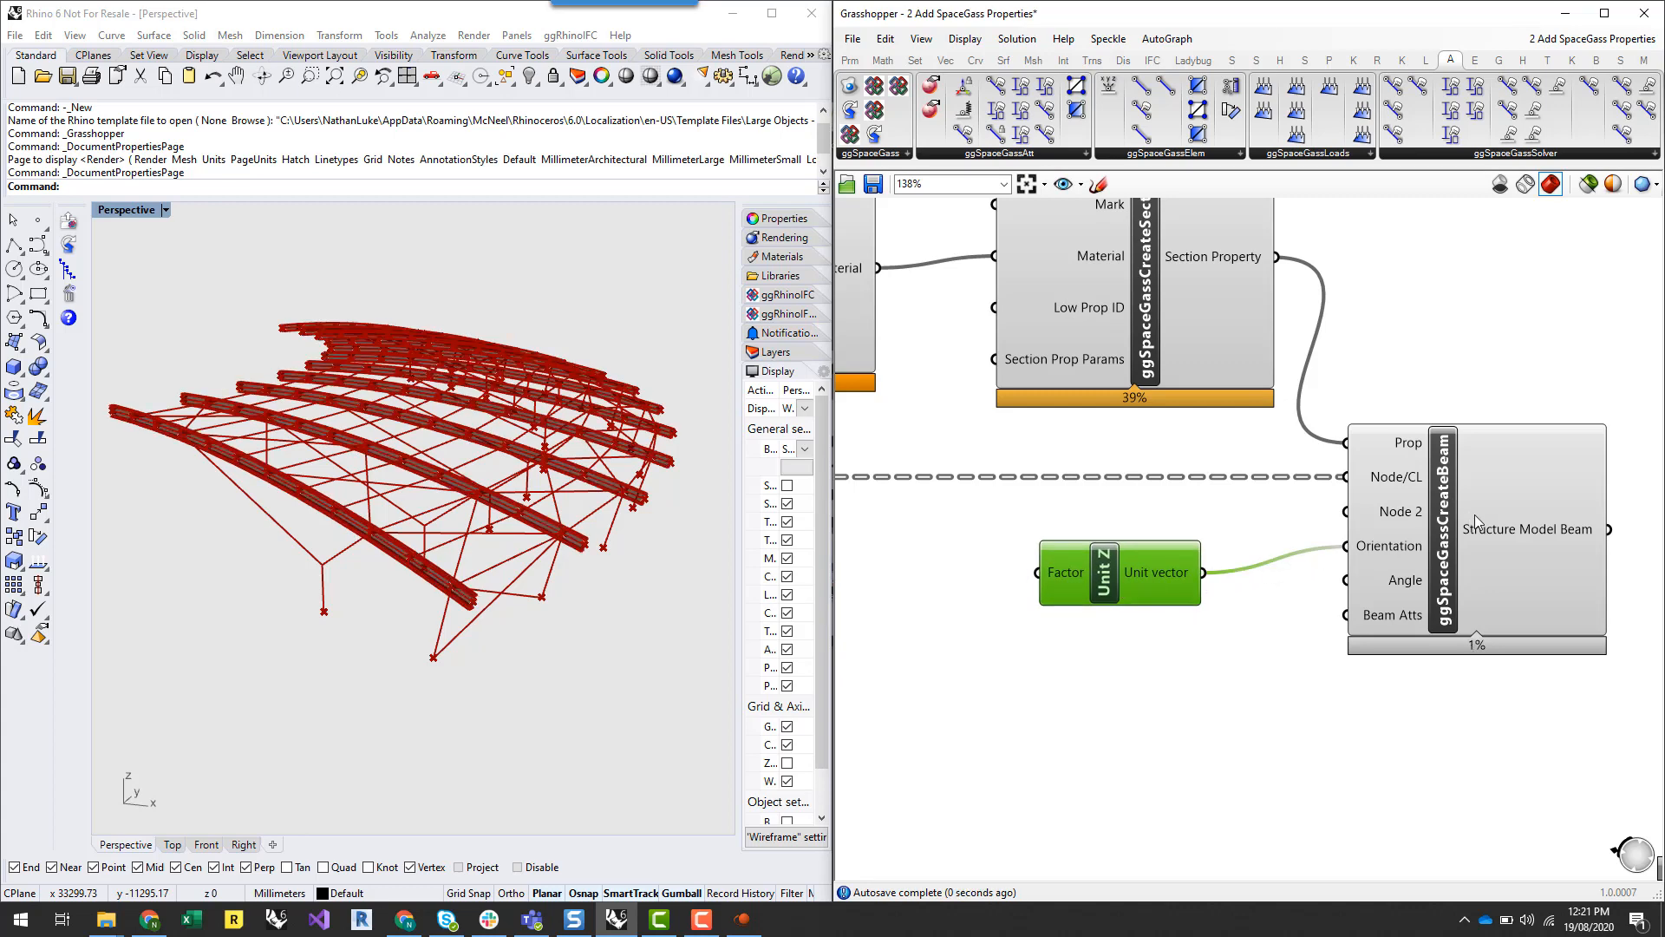
Highlight ggSpaceGassCreateBeam and examine the rafter beams' section orientation in the perspective view, both close up and as a whole
left_click(1508, 518)
right_click_drag(620, 551, 490, 653)
scroll(373, 600, "up", 2)
scroll(374, 607, "up", 6)
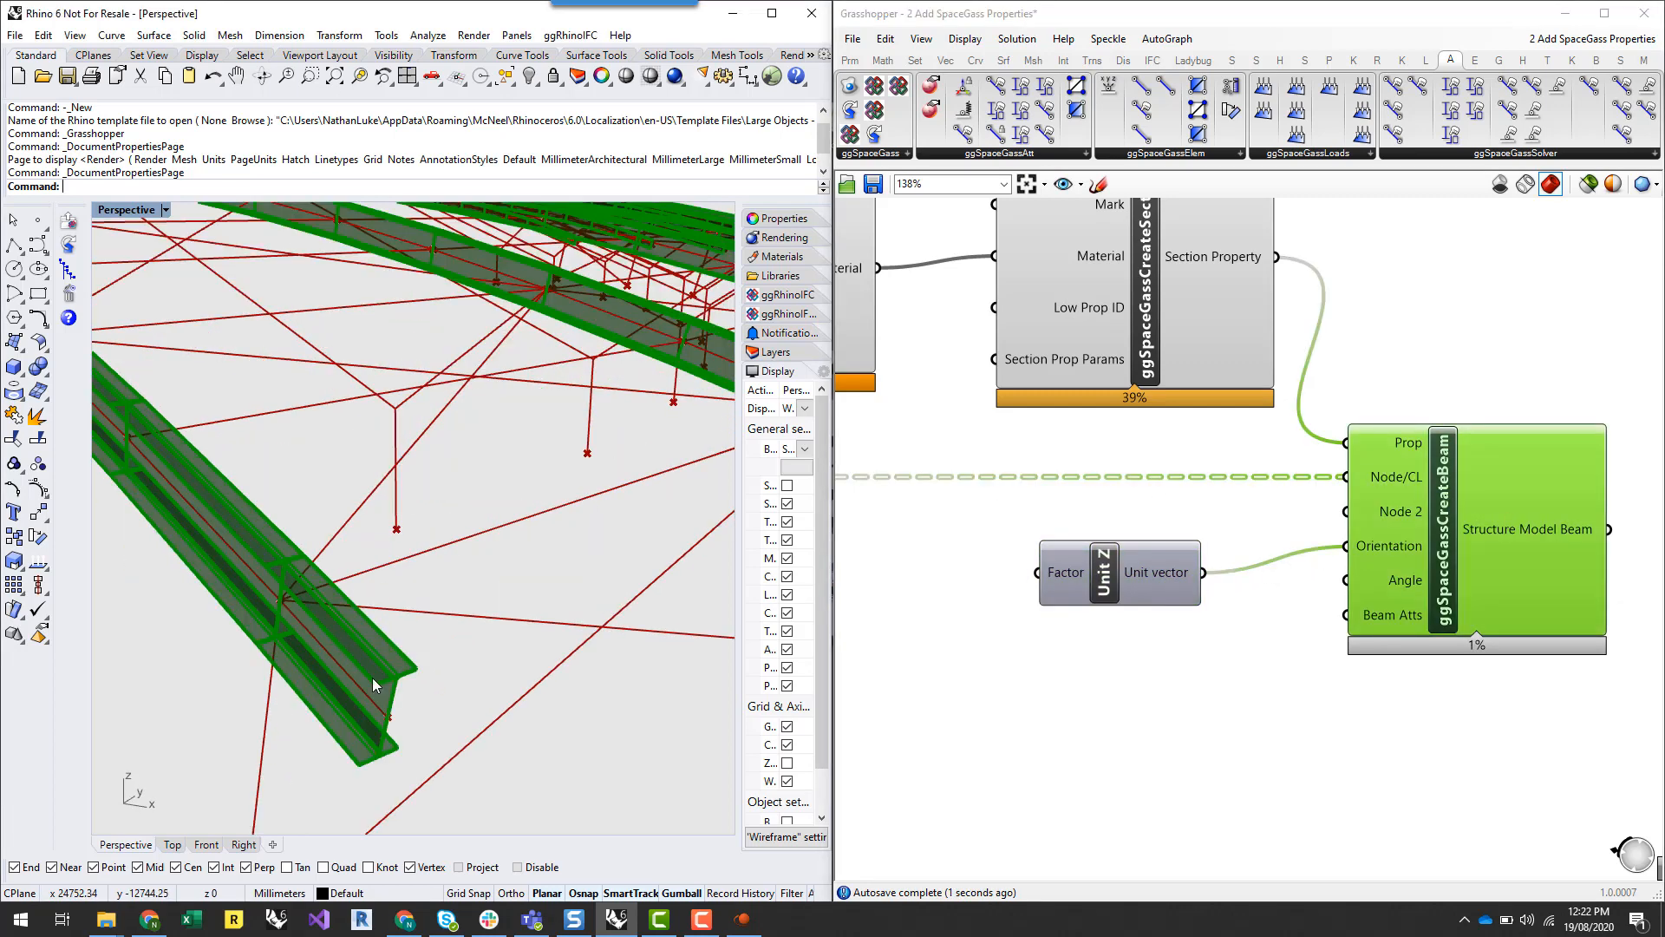
scroll(441, 723, "down", 8)
scroll(442, 724, "up", 2)
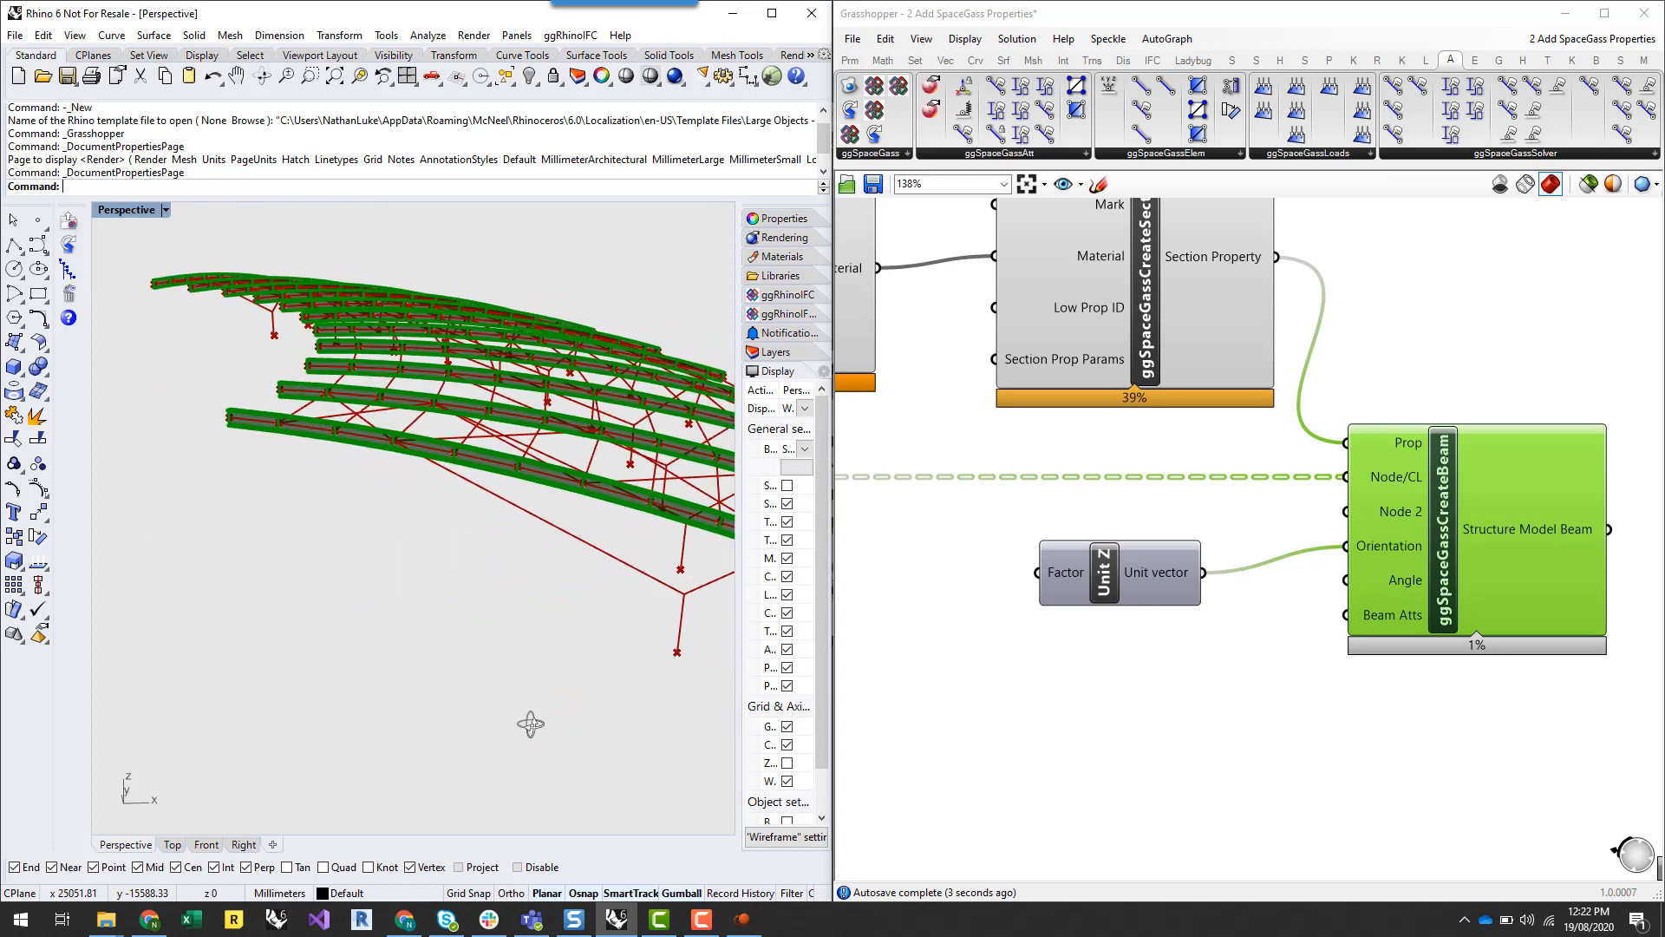
right_click_drag(521, 725, 343, 670)
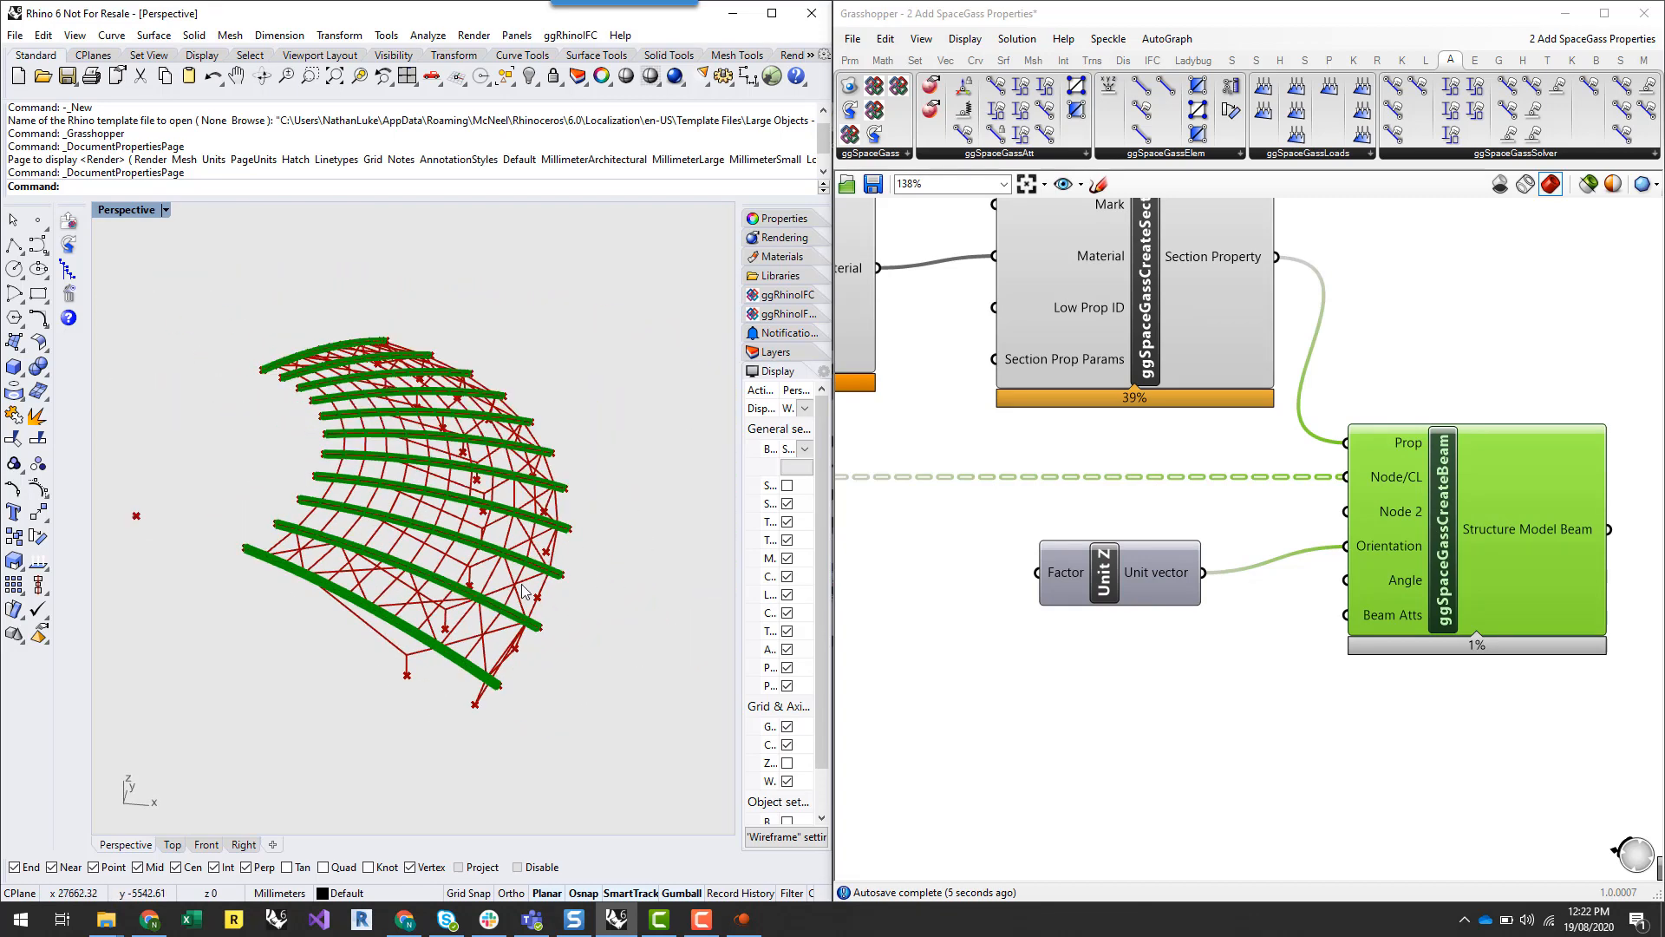
left_click(1205, 679)
Copy the whole rafter beam component group from catalogue profile to ggSpaceGassCreateBeam and place the duplicate beside Roof Bracing Curves
scroll(1374, 607, "down", 5)
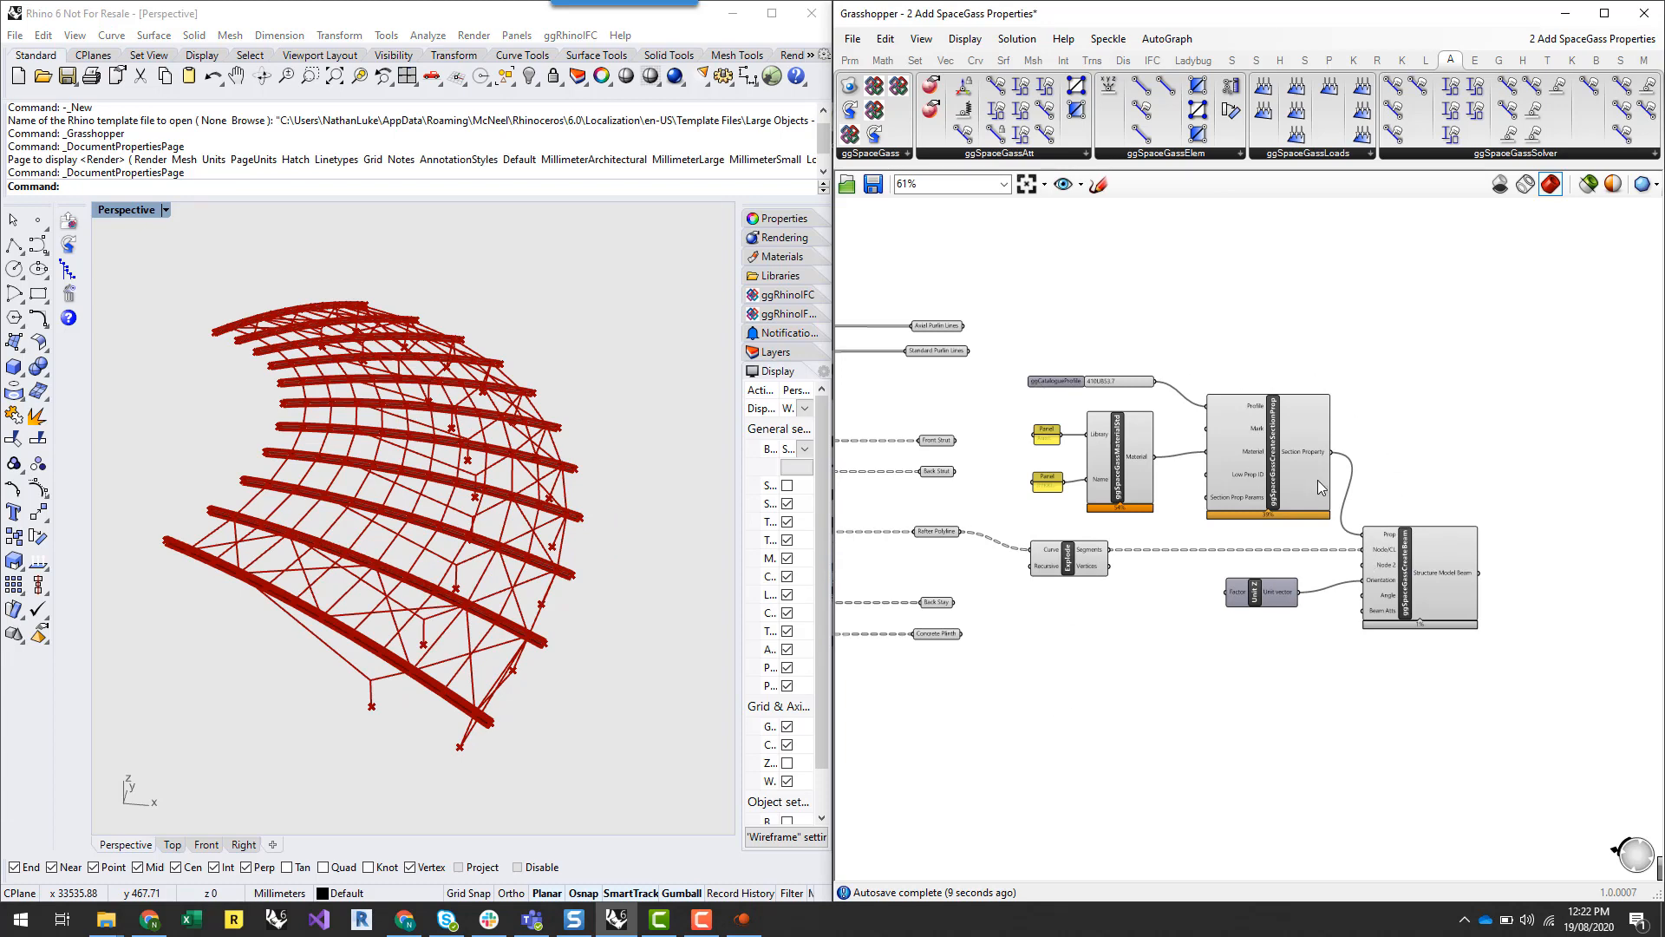
scroll(1319, 481, "up", 2)
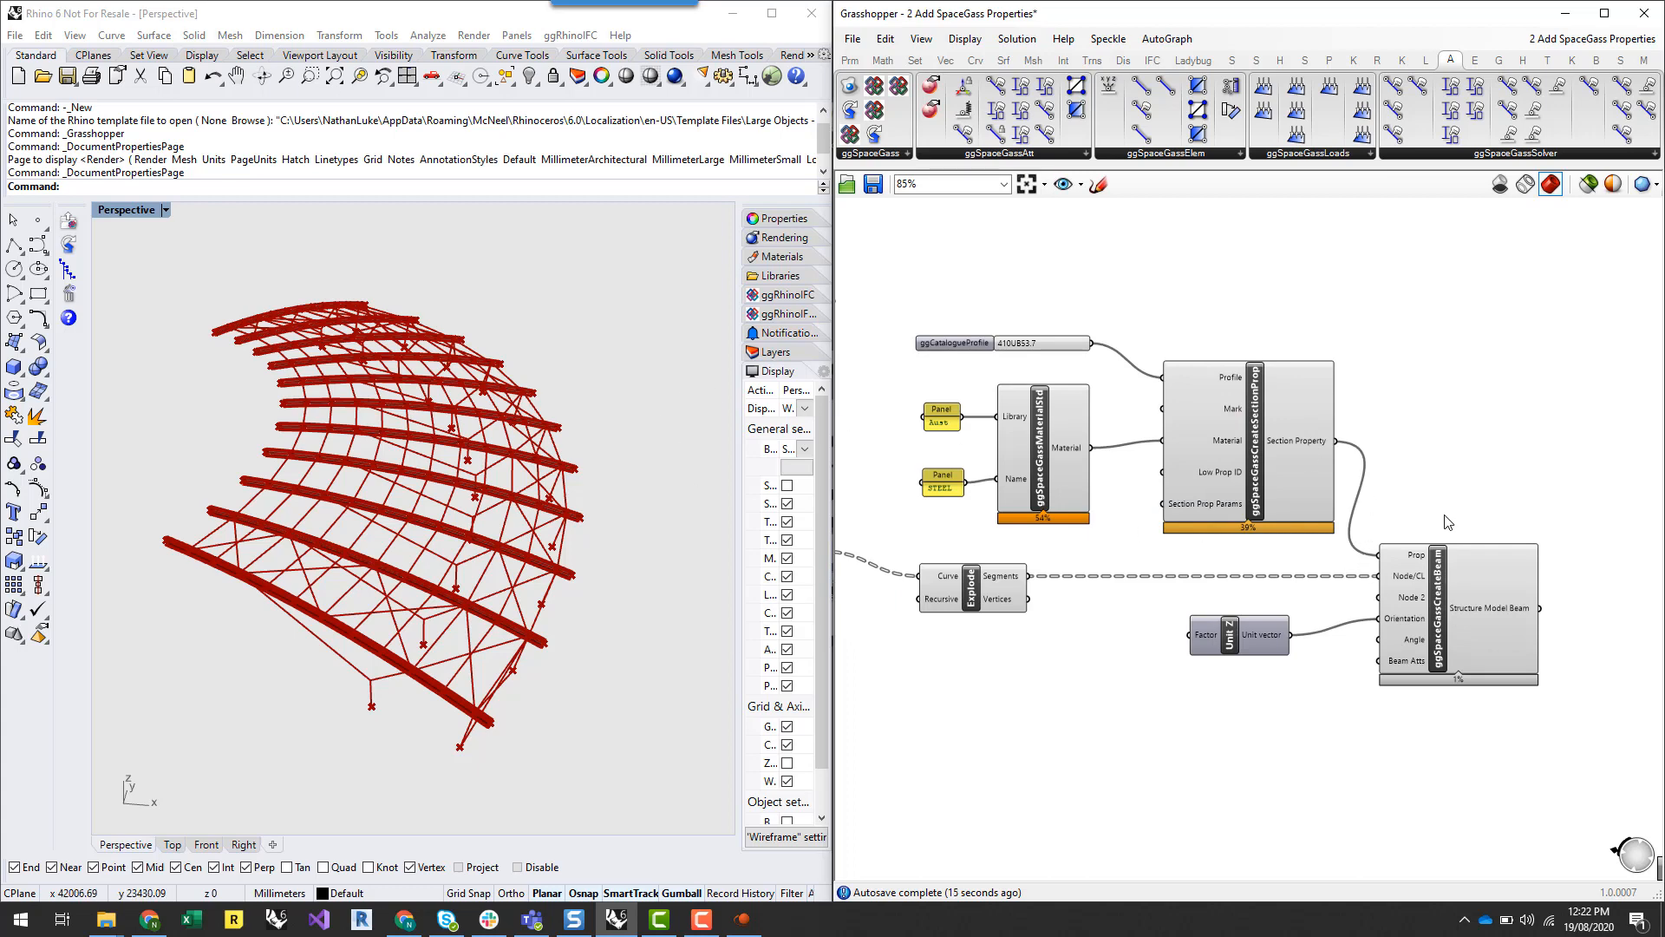
scroll(1455, 566, "down", 3)
scroll(1449, 563, "down", 1)
scroll(1442, 561, "up", 3)
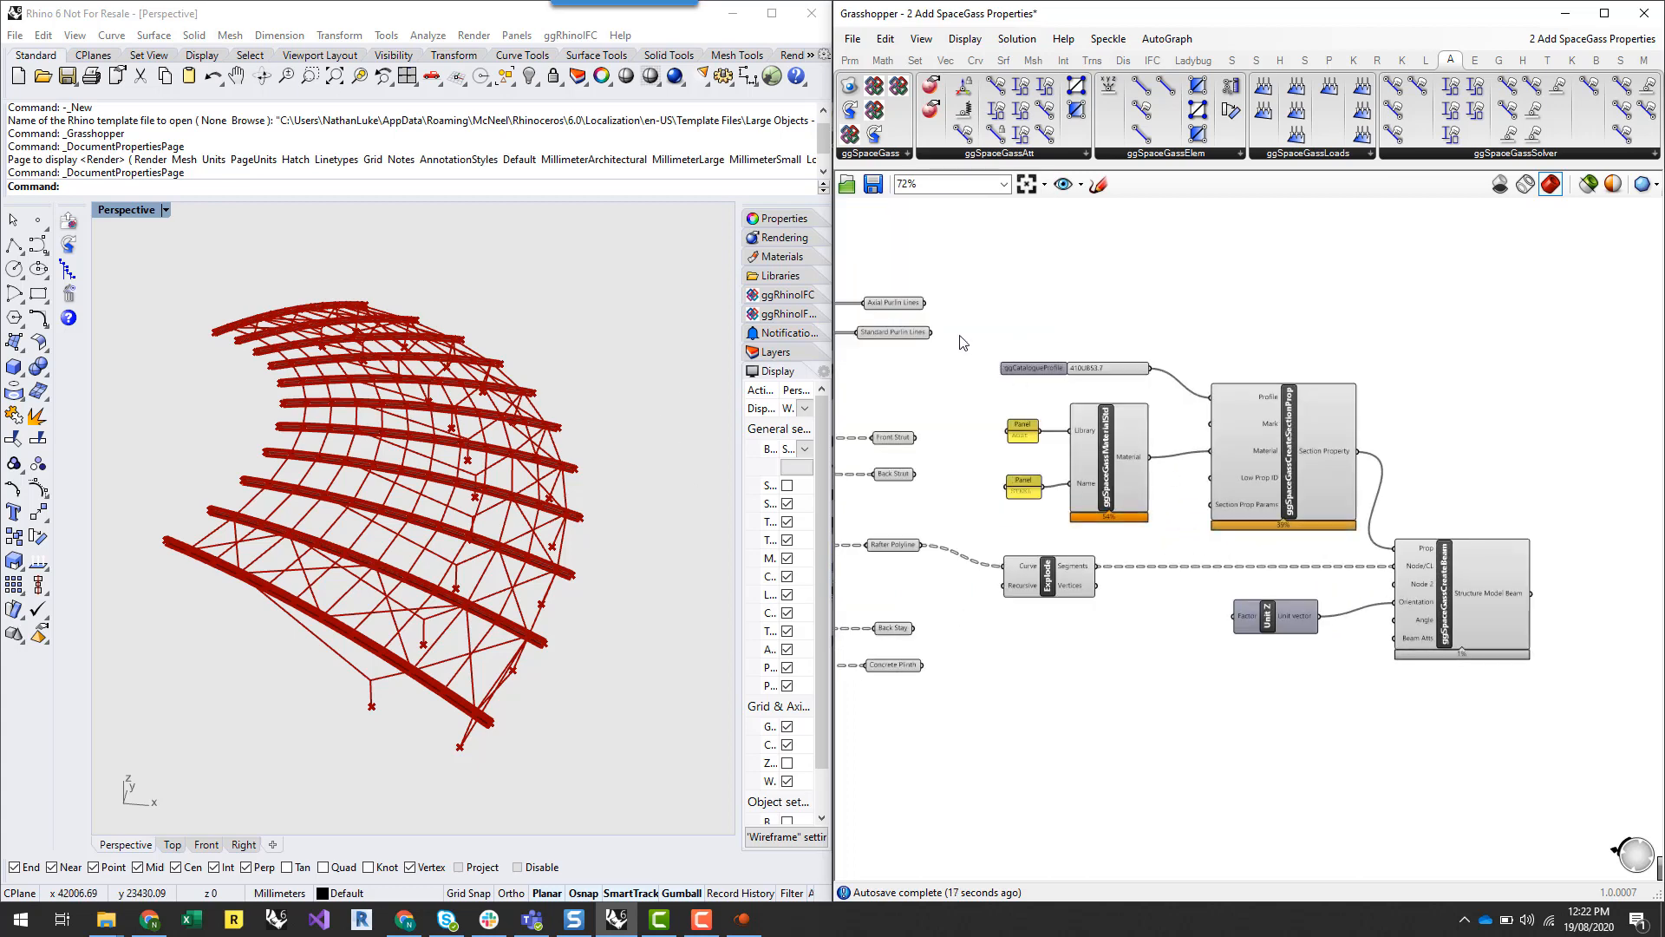
left_click_drag(960, 343, 1563, 697)
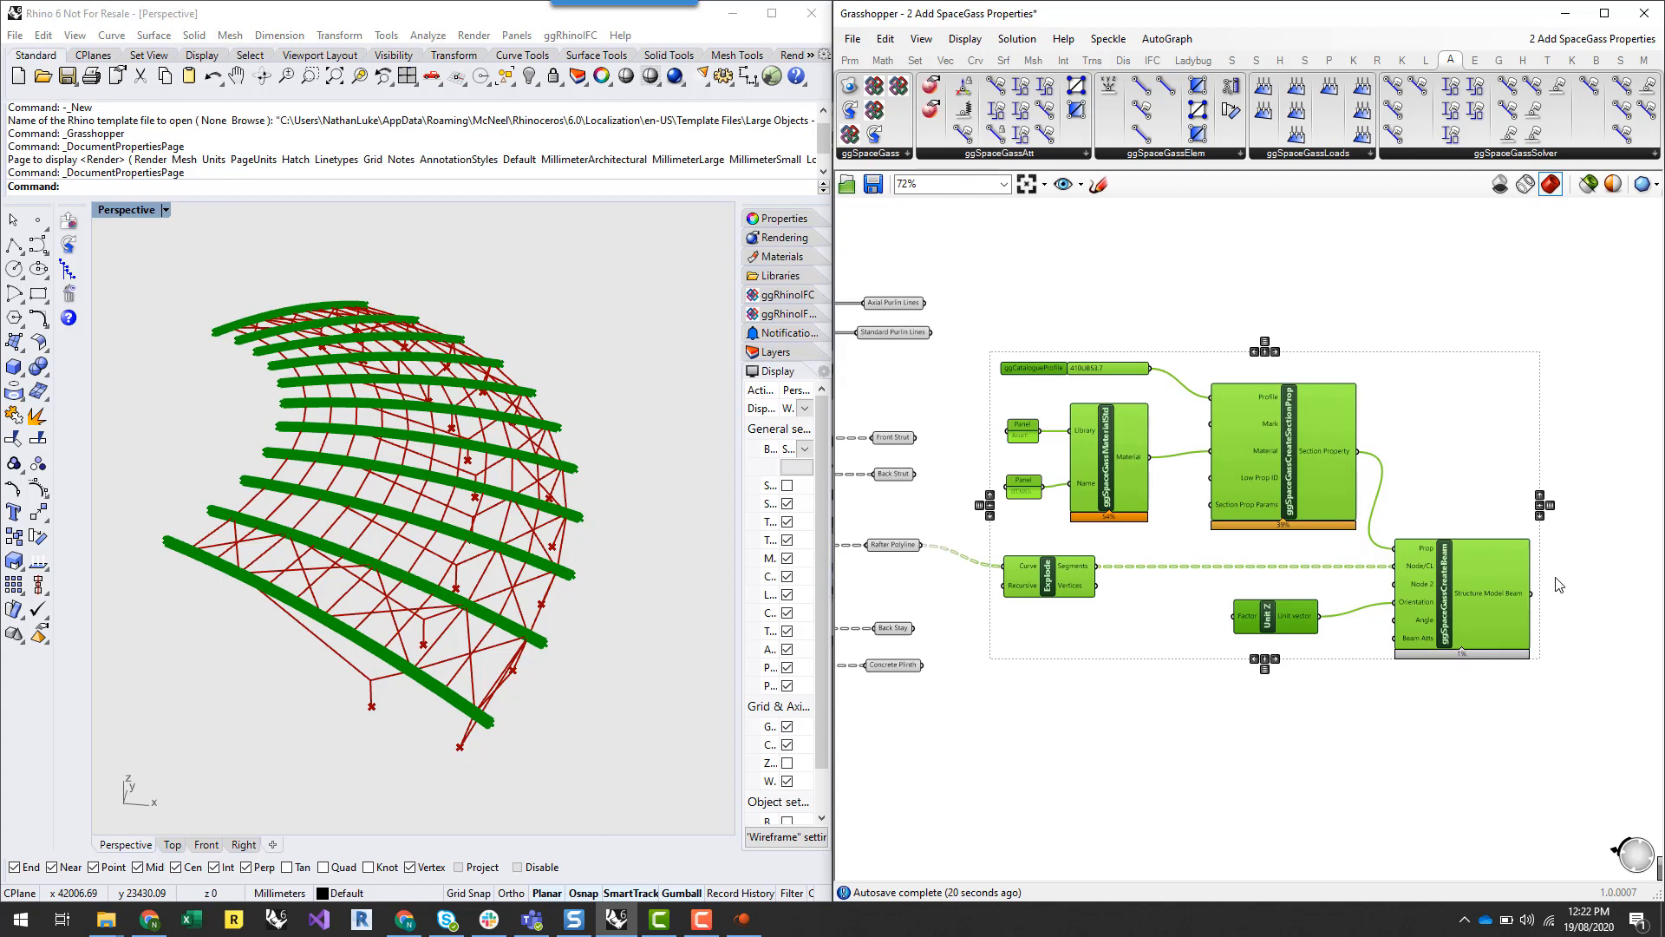
key("ctrl+c")
key("ctrl+v")
scroll(1408, 803, "down", 6)
left_click_drag(1469, 606, 1425, 487)
scroll(1440, 452, "up", 7)
left_click(1513, 654)
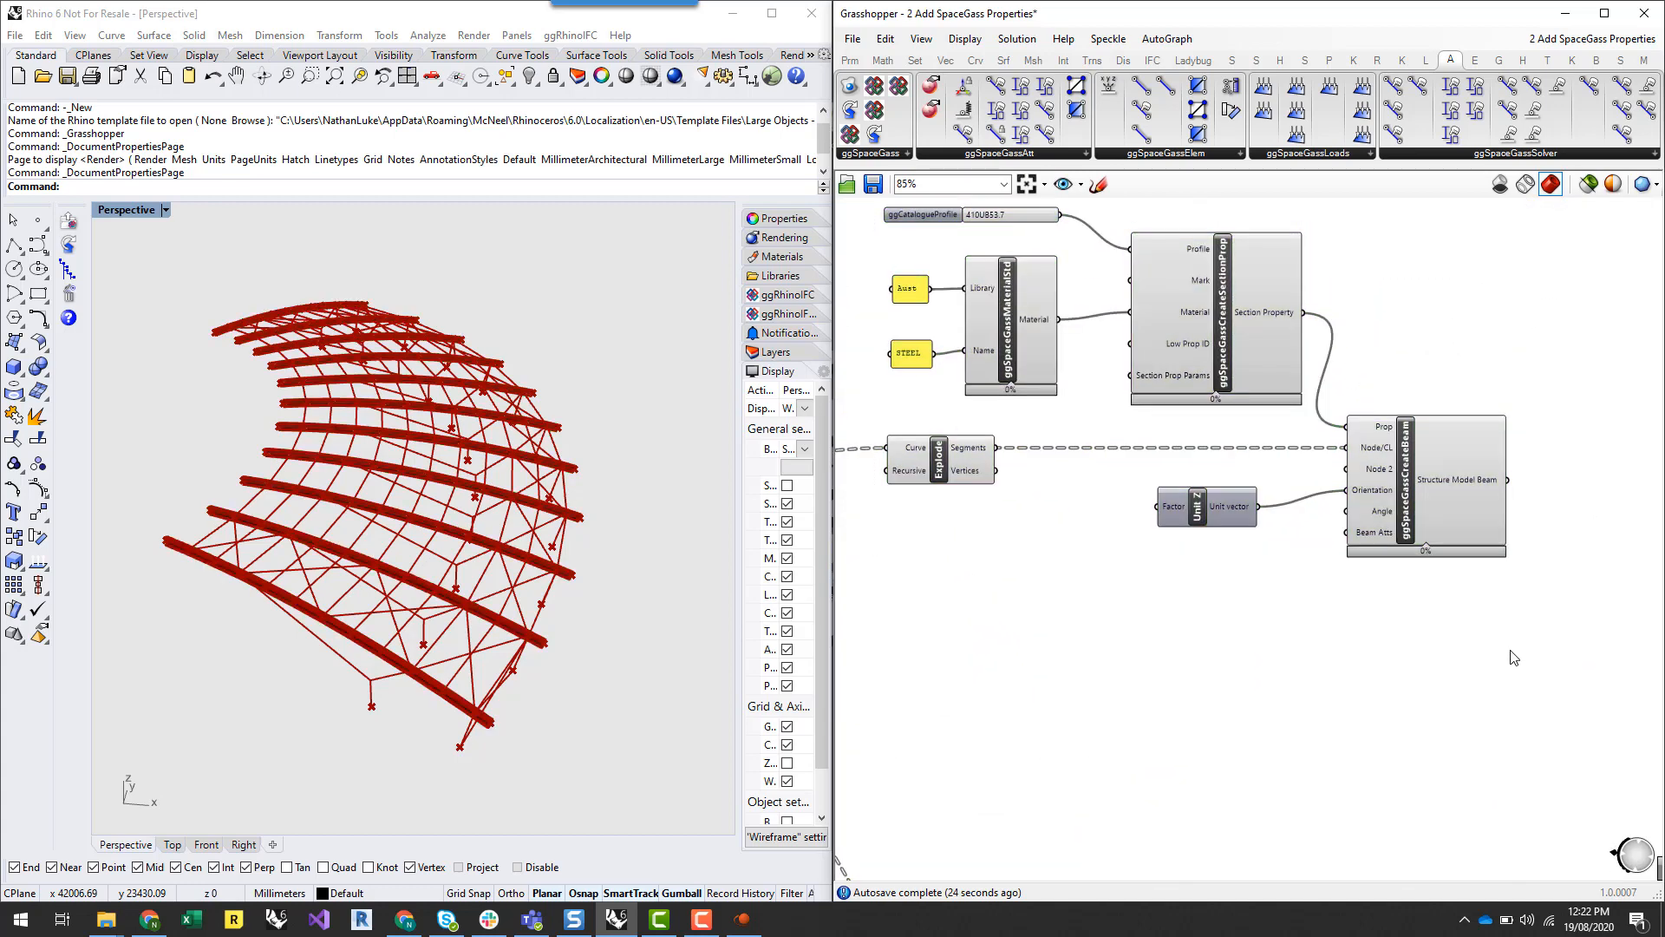
Duplicate the original rafter beam component group directly below itself
scroll(1258, 701, "down", 5)
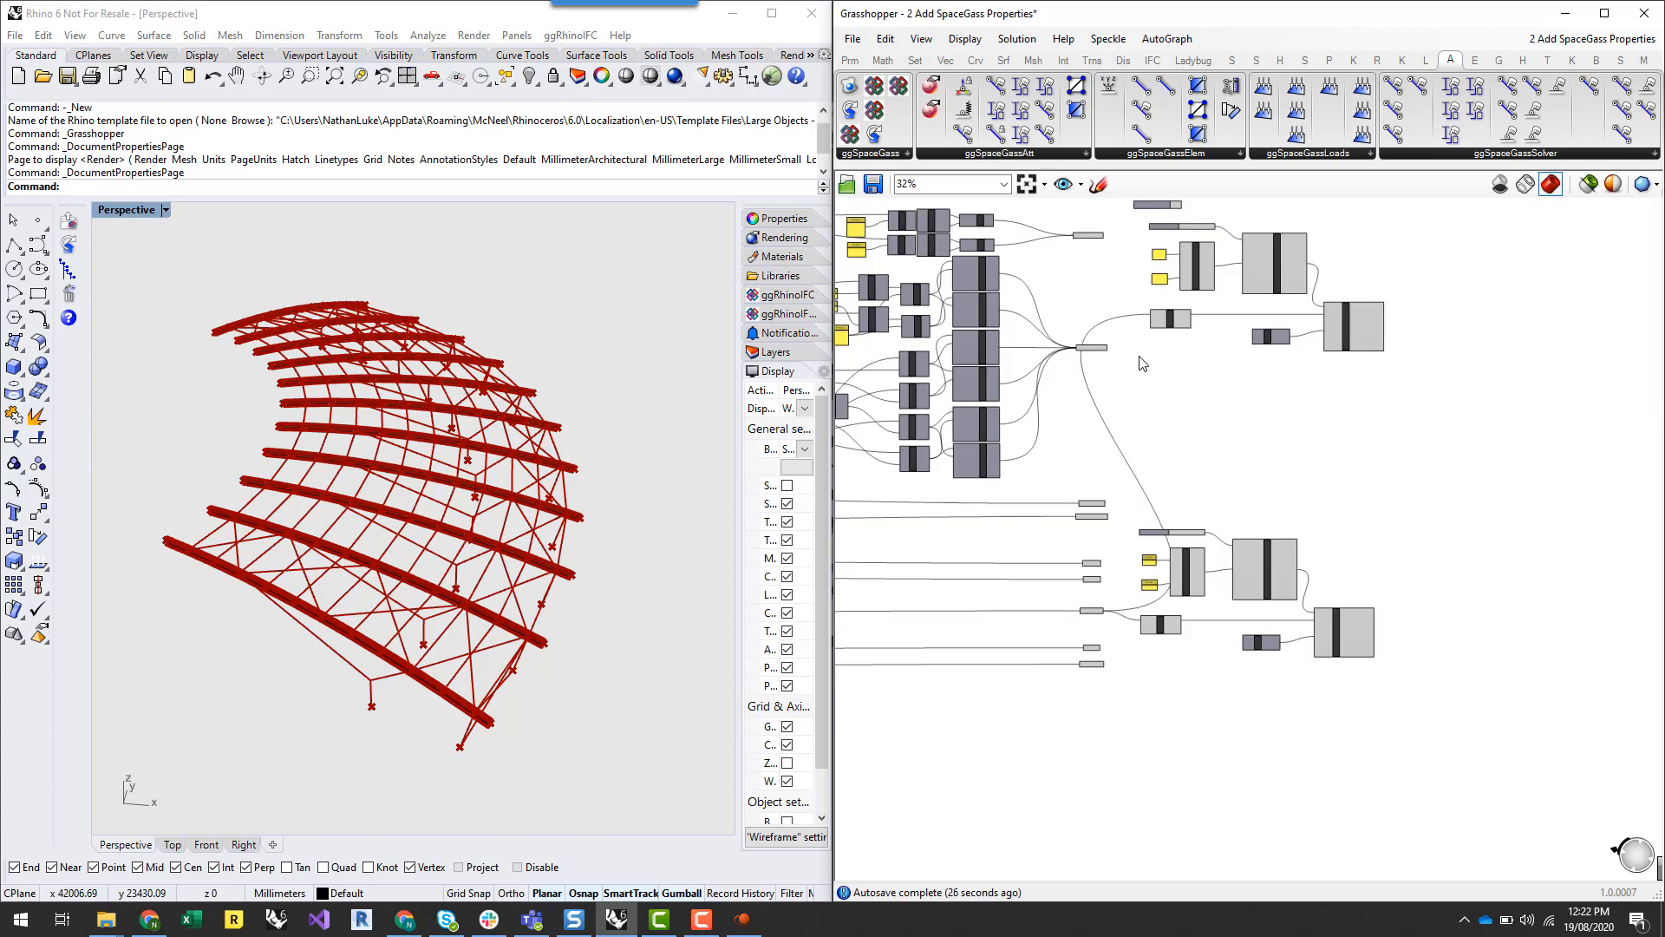
left_click_drag(1121, 525, 1420, 722)
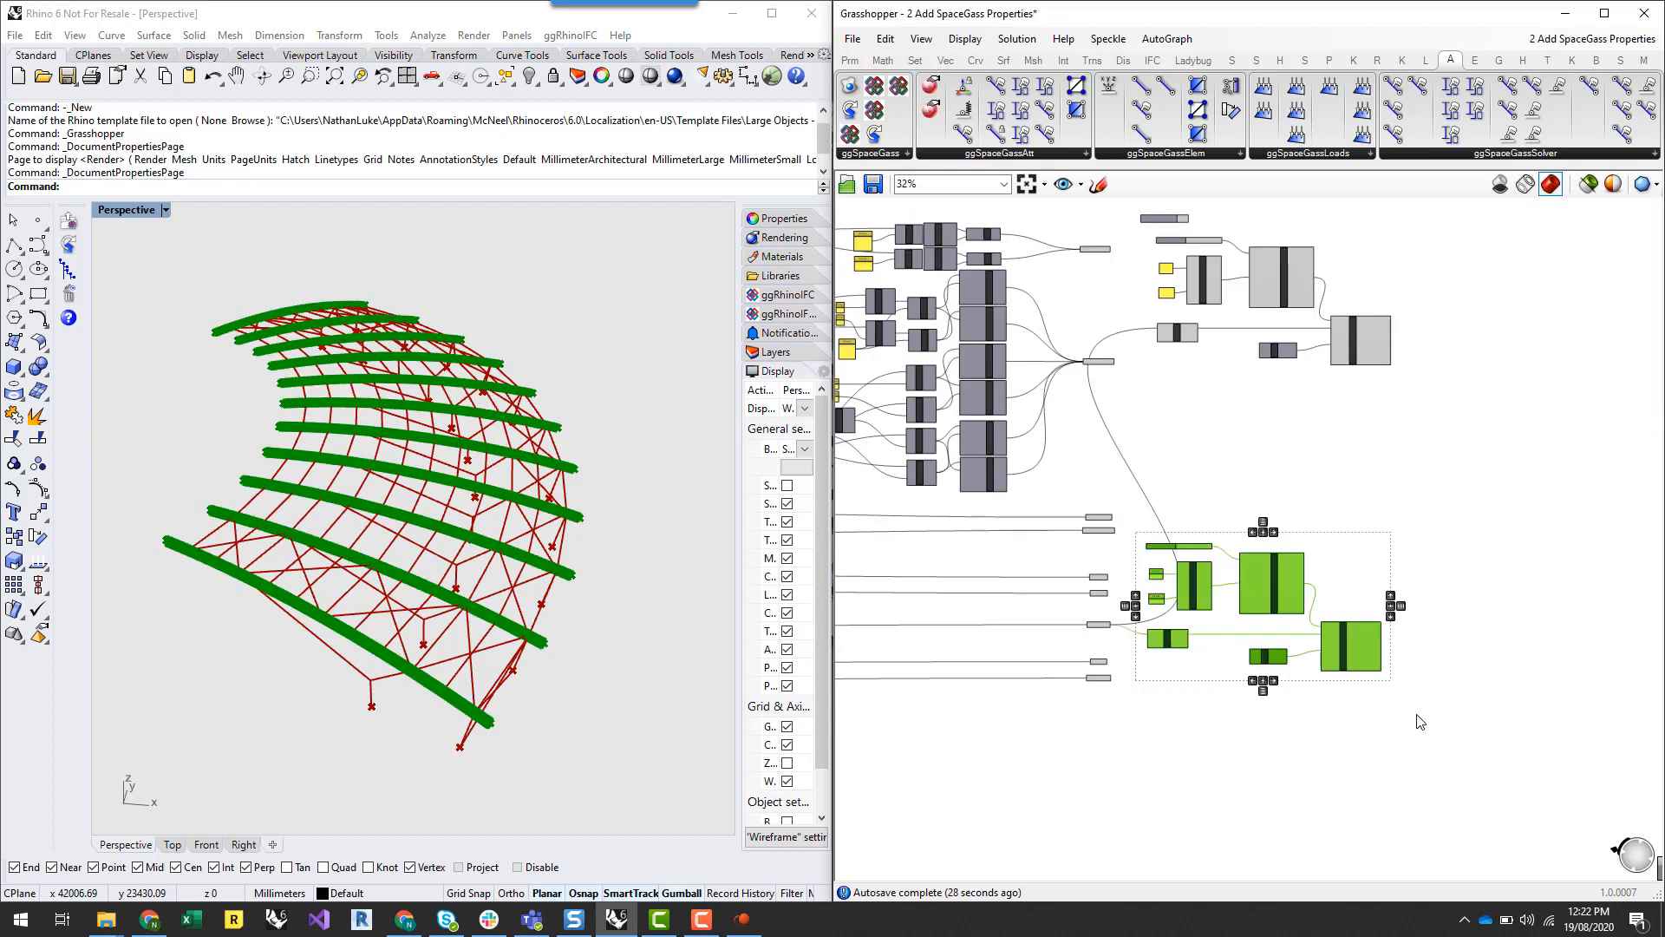
left_click_drag(1260, 583, 1268, 738, "alt")
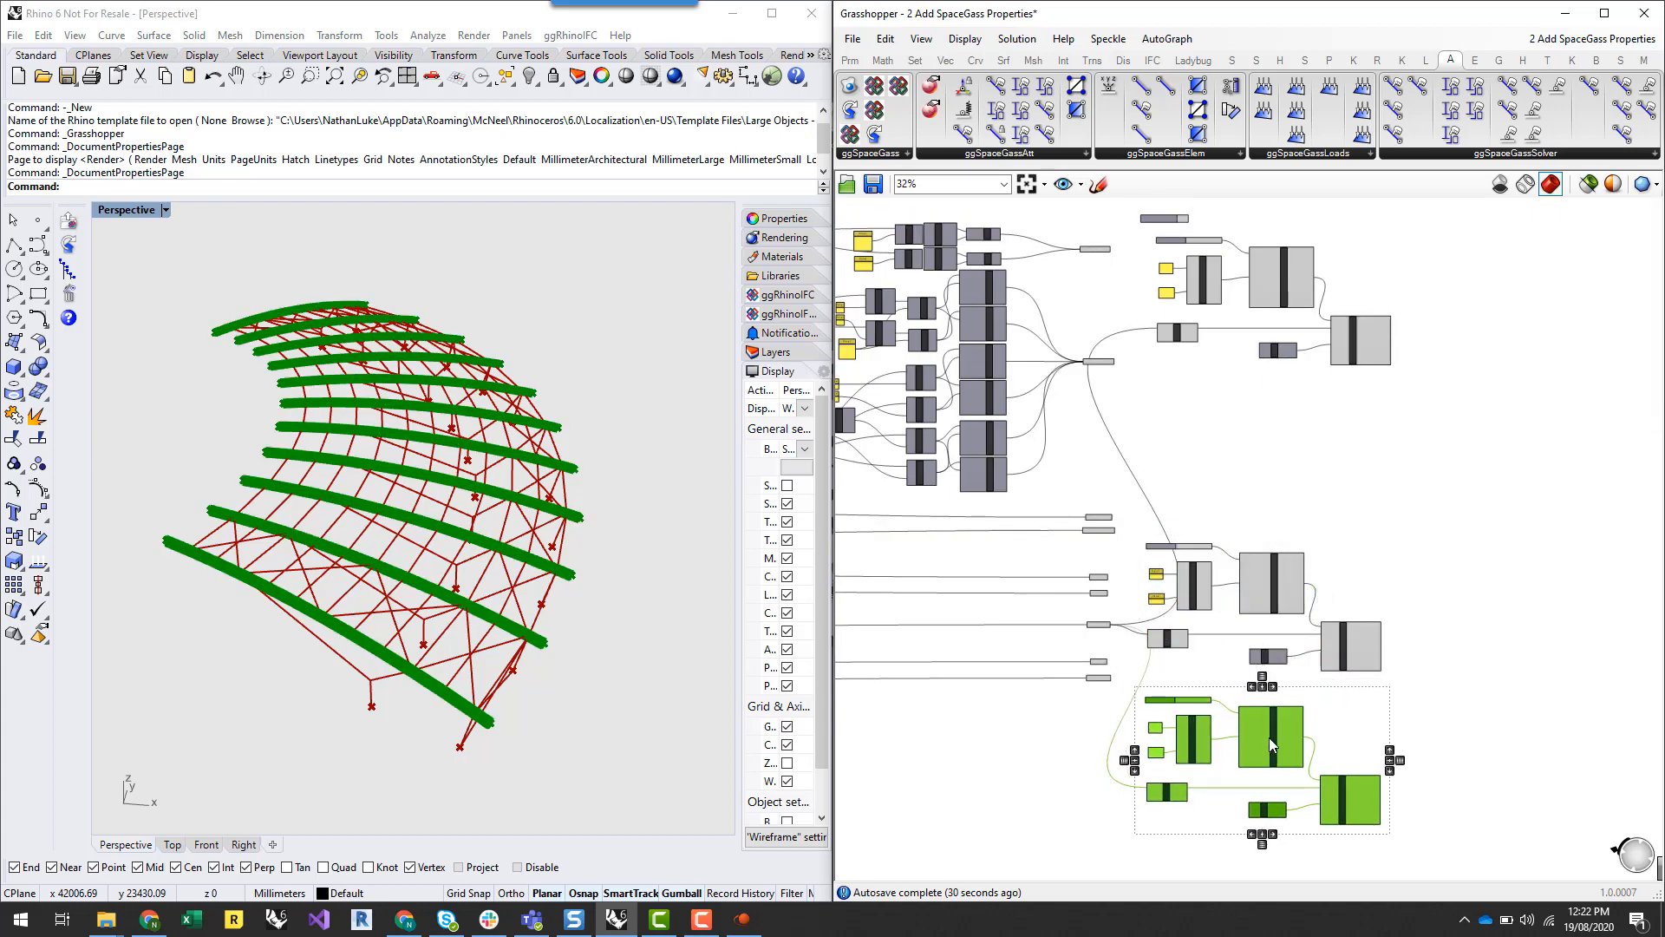
left_click(1523, 663)
scroll(1231, 572, "up", 1)
Duplicate the lower copy of the beam component group once more, placing the new copy beneath it
left_click_drag(1067, 648, 1437, 857)
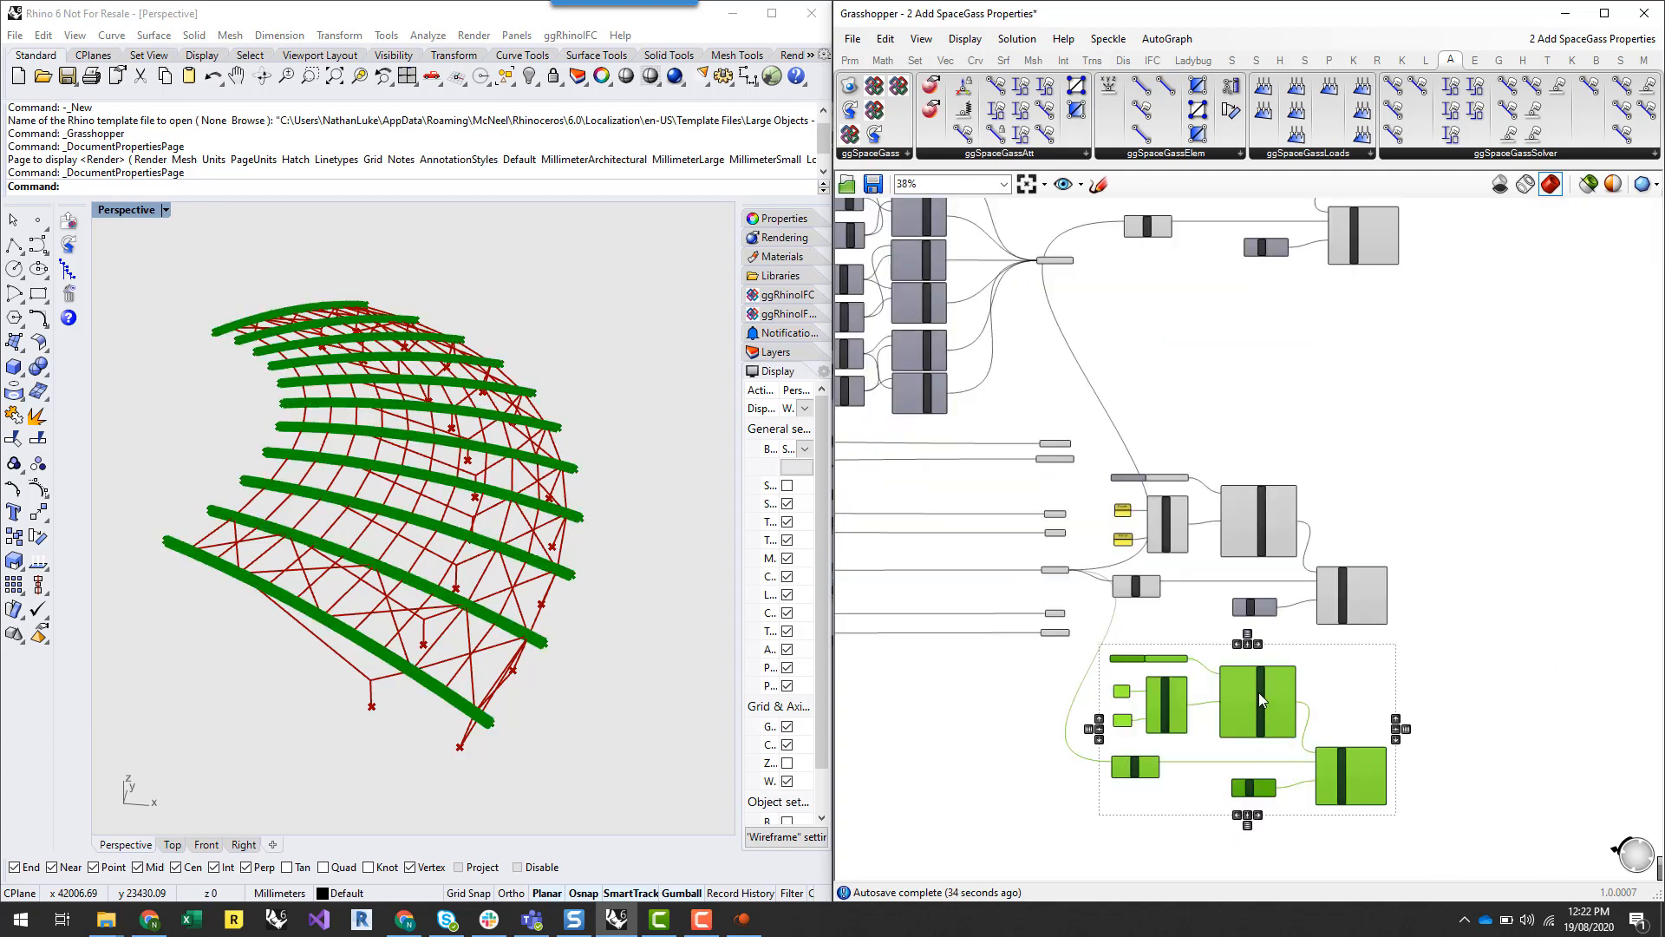
left_click(1508, 686)
scroll(1255, 552, "down", 1)
scroll(1287, 774, "up", 3)
left_click_drag(954, 534, 1453, 813)
left_click_drag(1263, 621, 1273, 838, "alt")
left_click(1512, 530)
right_click_drag(1501, 575, 1503, 711)
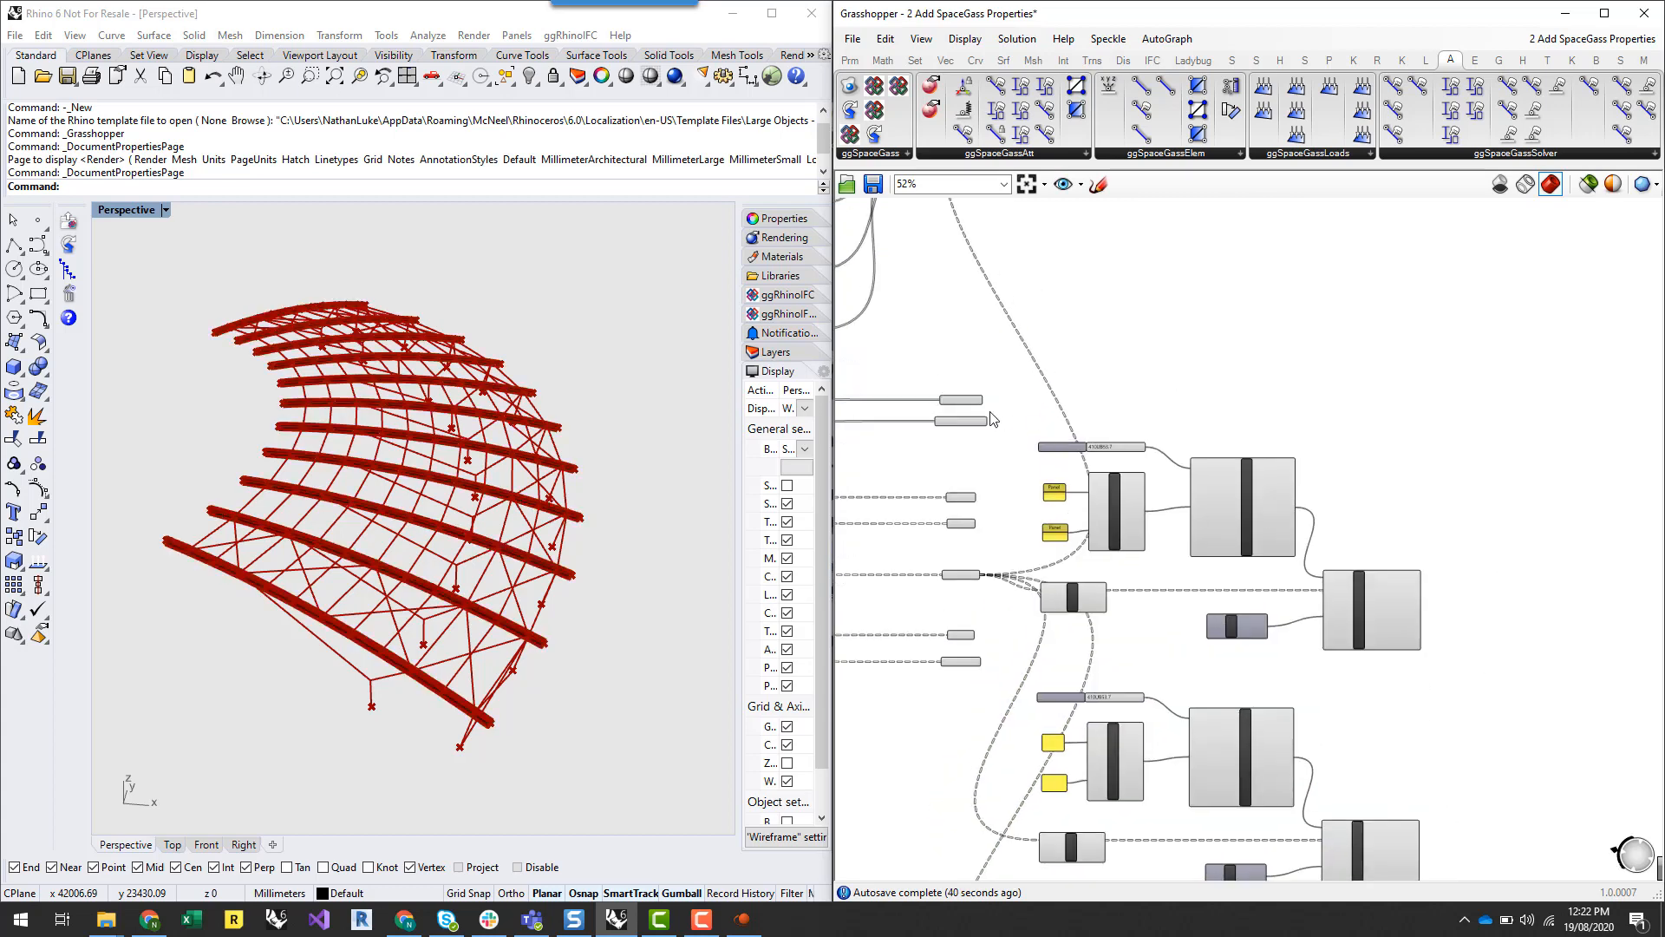
Duplicate the original rafter beam component group into the free space above it, beside the purlin lines parameters
left_click_drag(994, 419, 1447, 691)
left_click_drag(1363, 629, 1346, 414, "alt")
right_click_drag(1497, 559, 1502, 732)
left_click(1393, 411)
scroll(1219, 407, "up", 3)
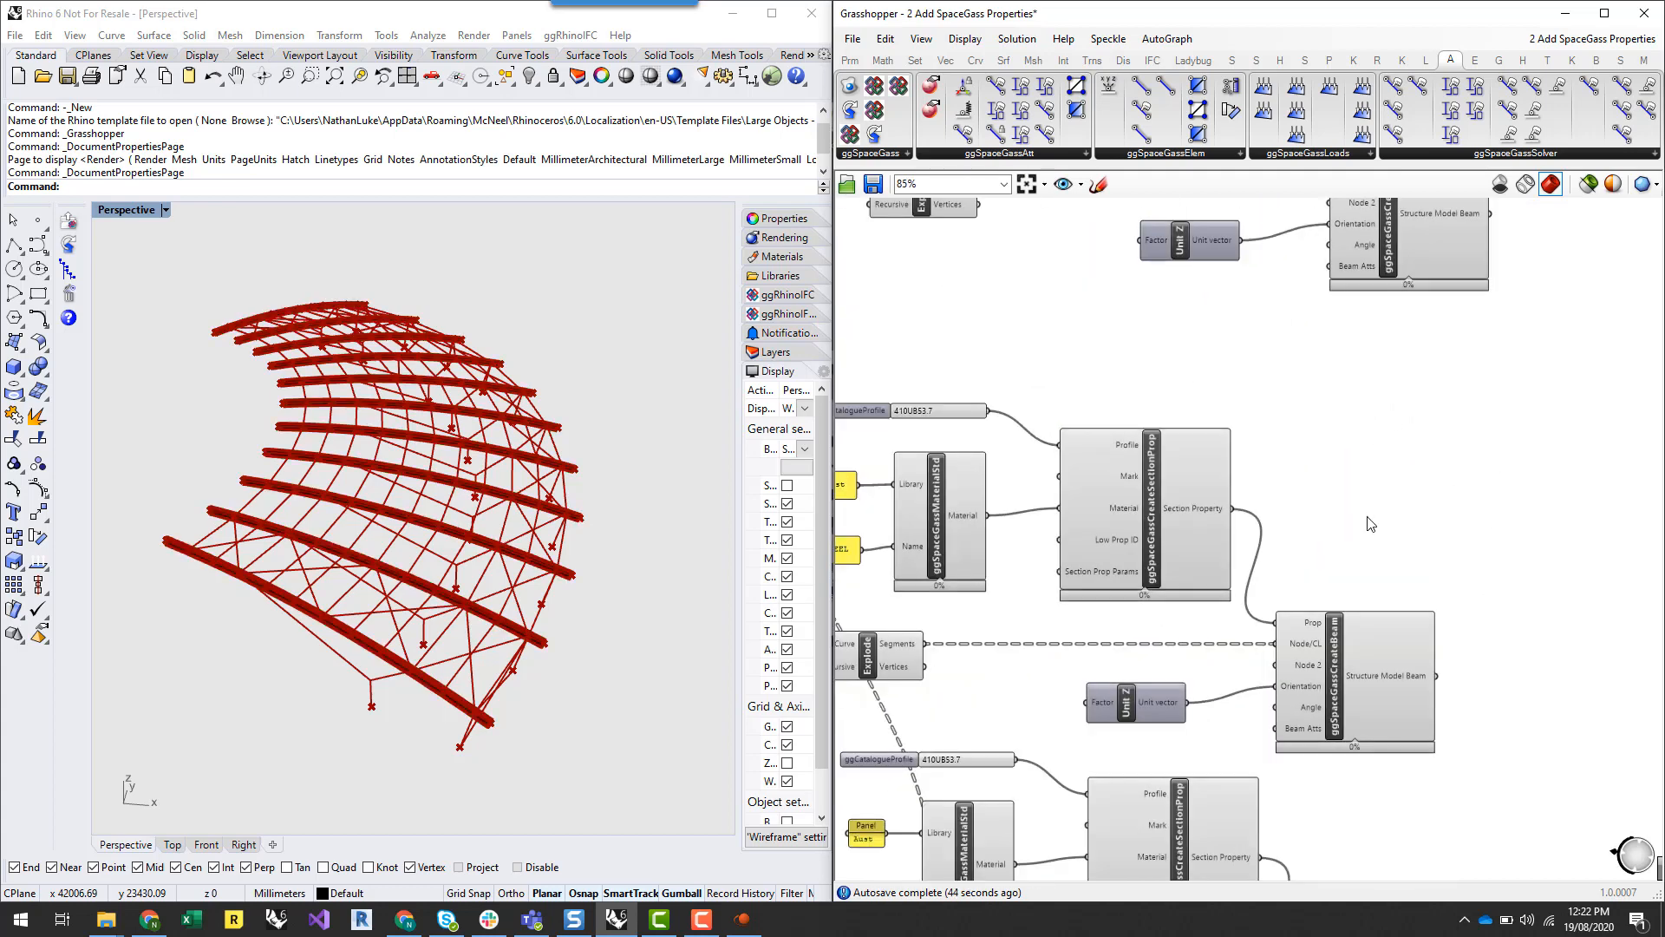
Move Vert Bracing Curves closer above Roof Bracing Curves and highlight both parameters to view the bracing in the perspective view
right_click_drag(1152, 358, 1226, 513)
scroll(1226, 514, "down", 5)
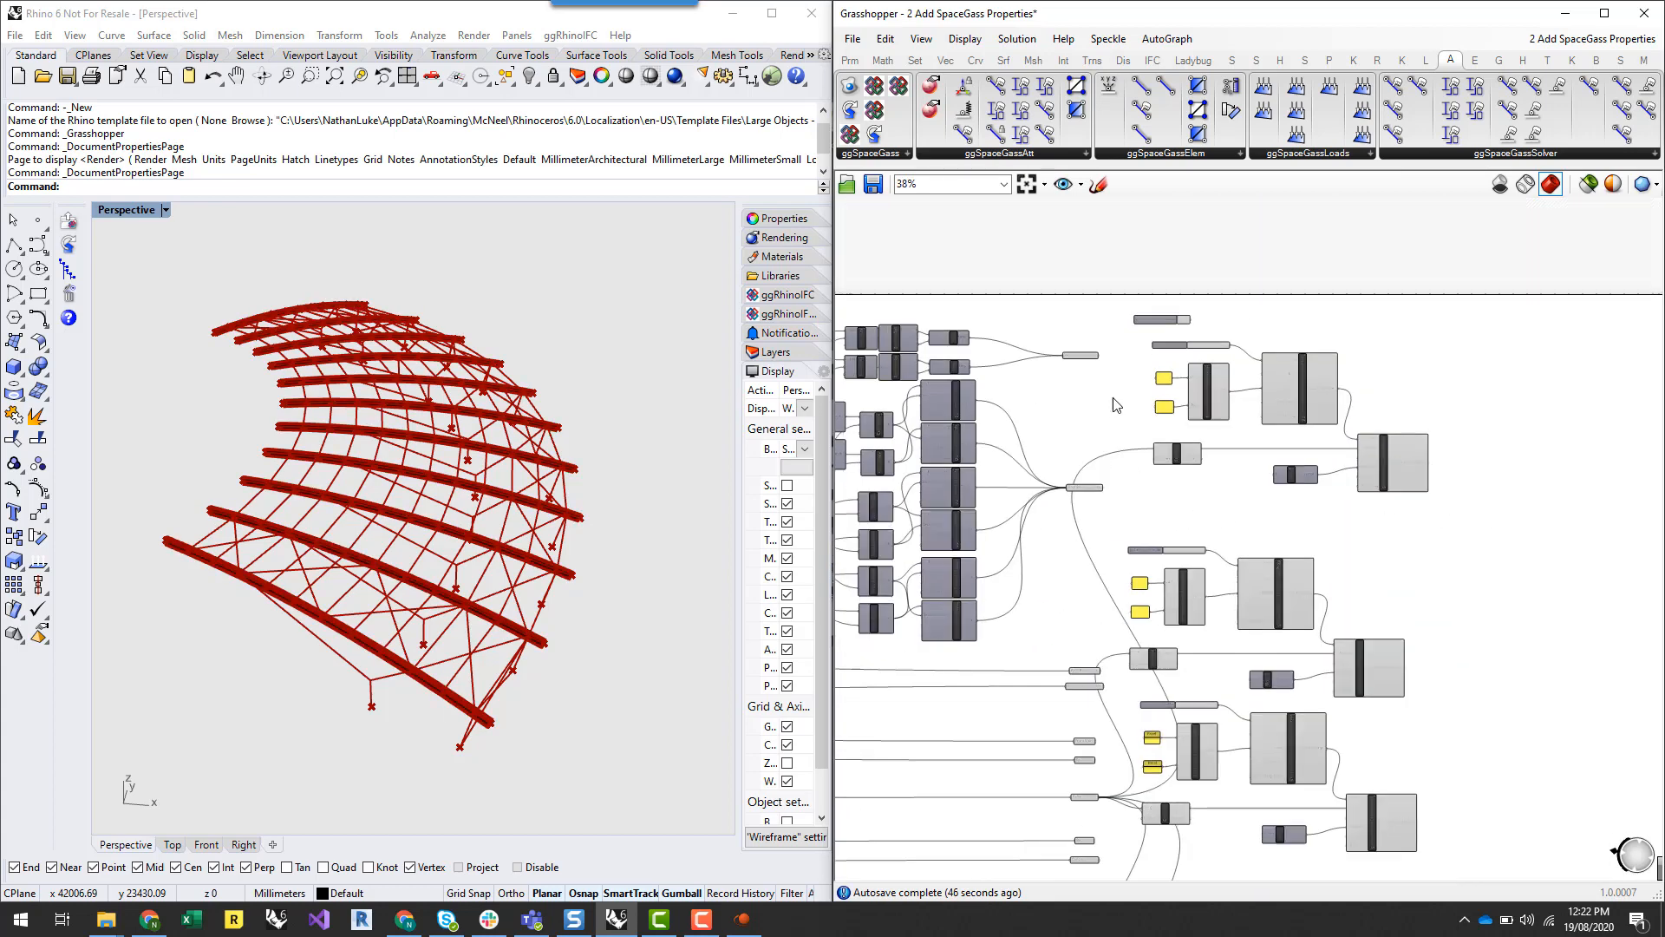
scroll(1107, 384, "up", 4)
scroll(1051, 338, "up", 1)
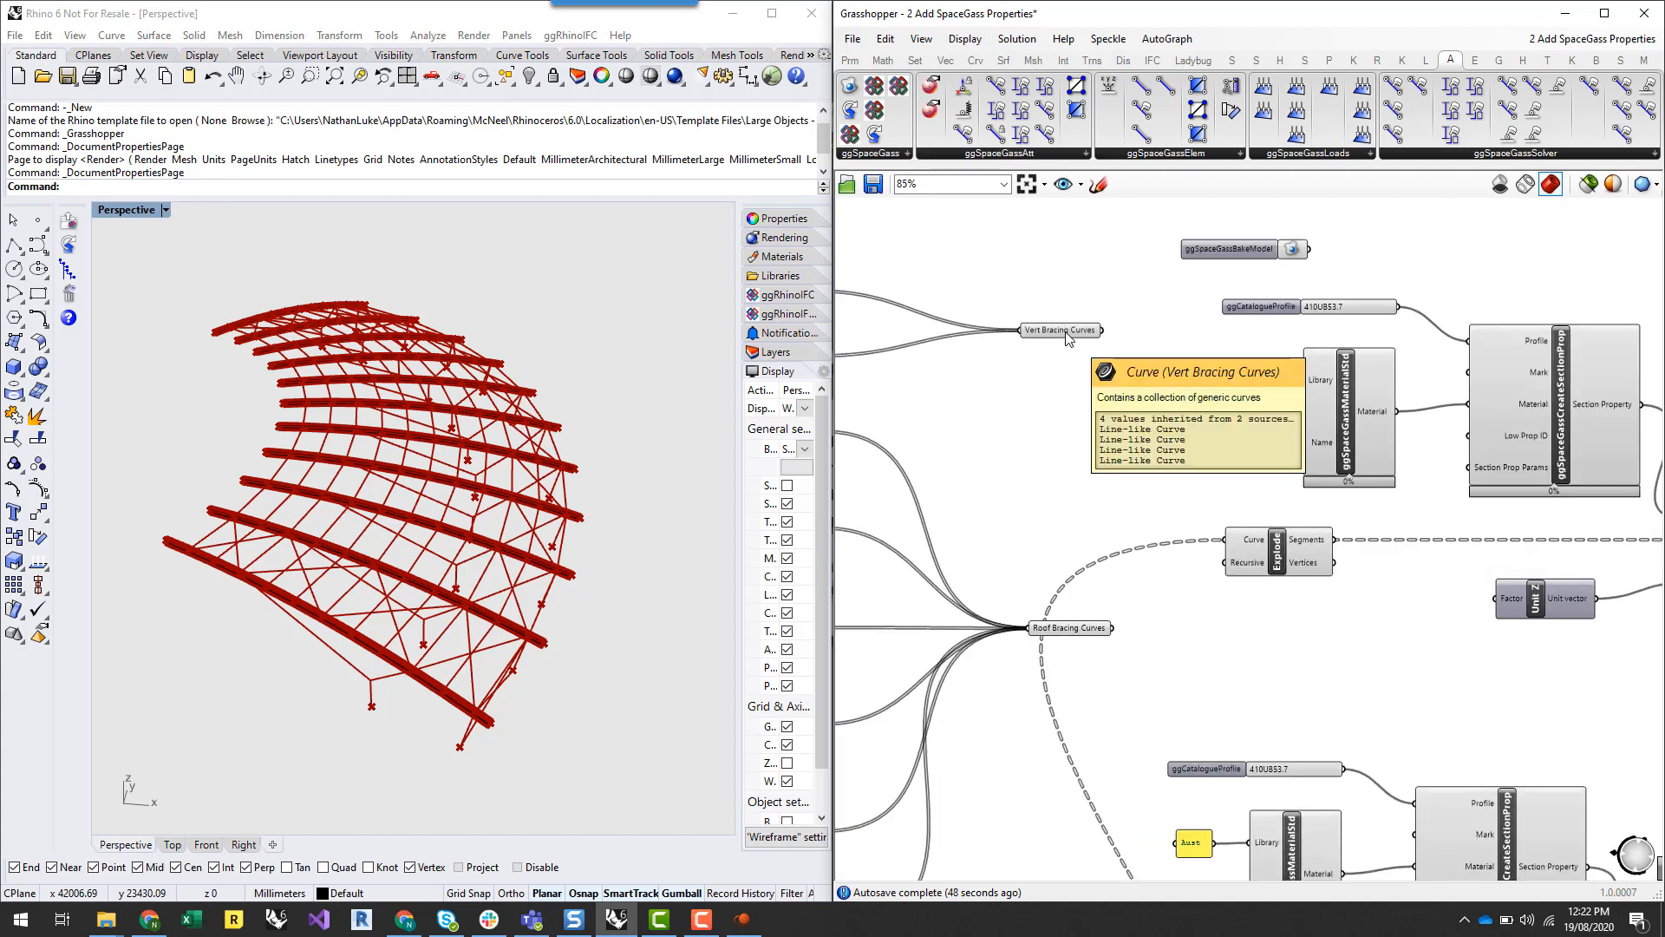
left_click(1055, 334)
left_click_drag(1056, 335, 1062, 543)
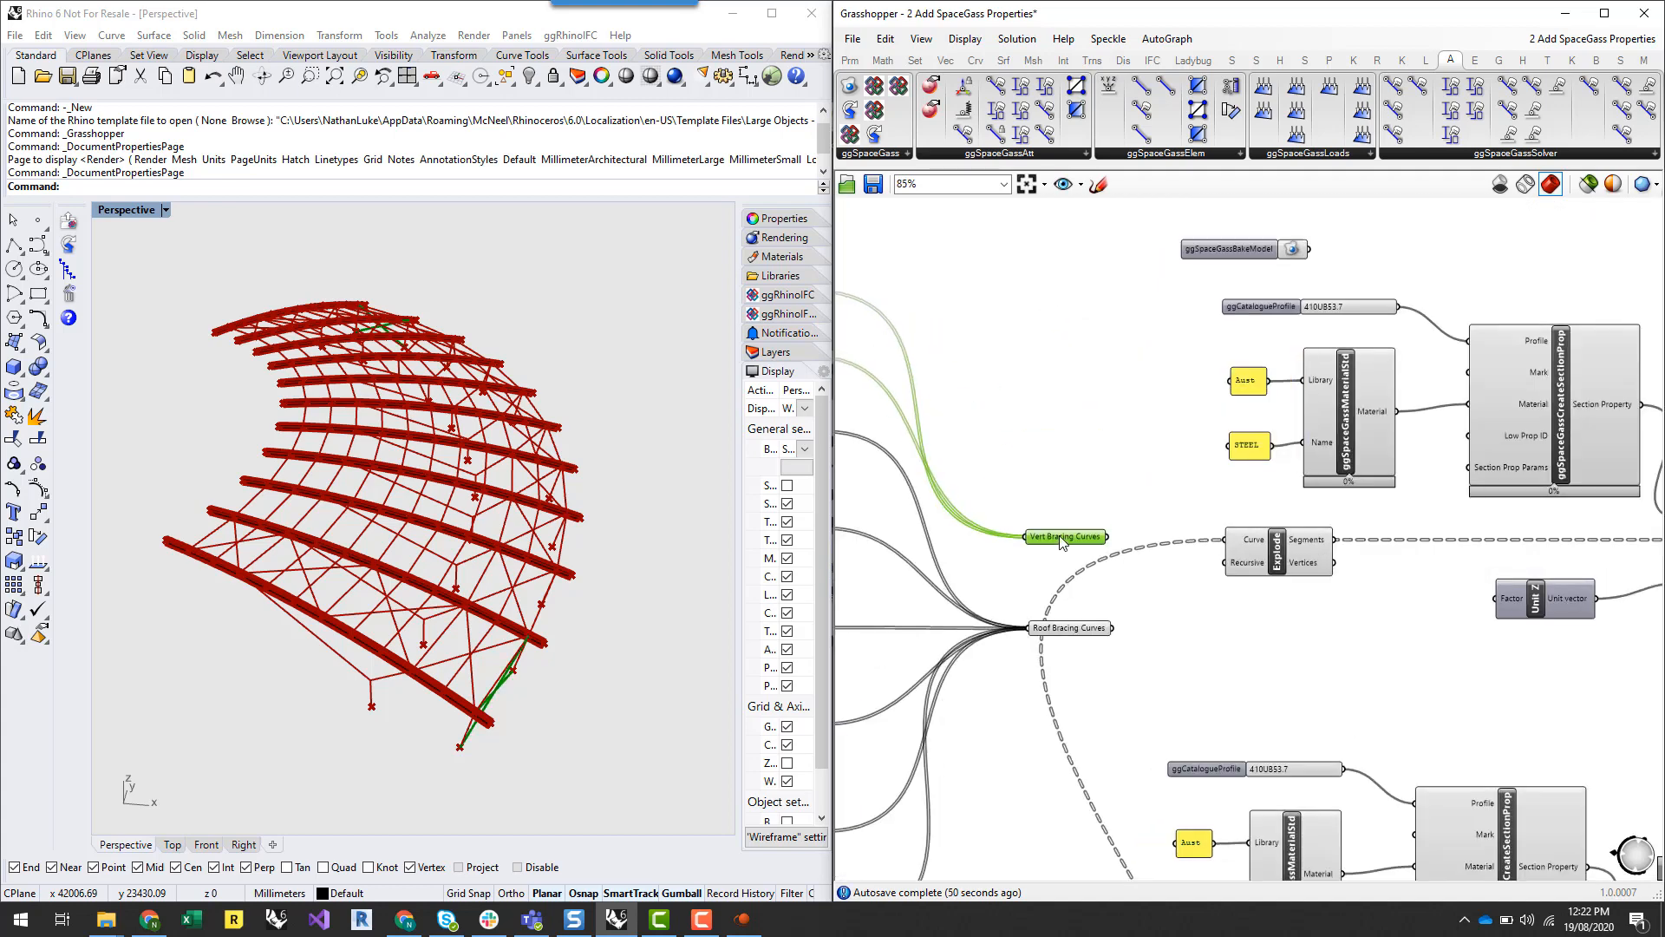
left_click(1076, 630, "shift")
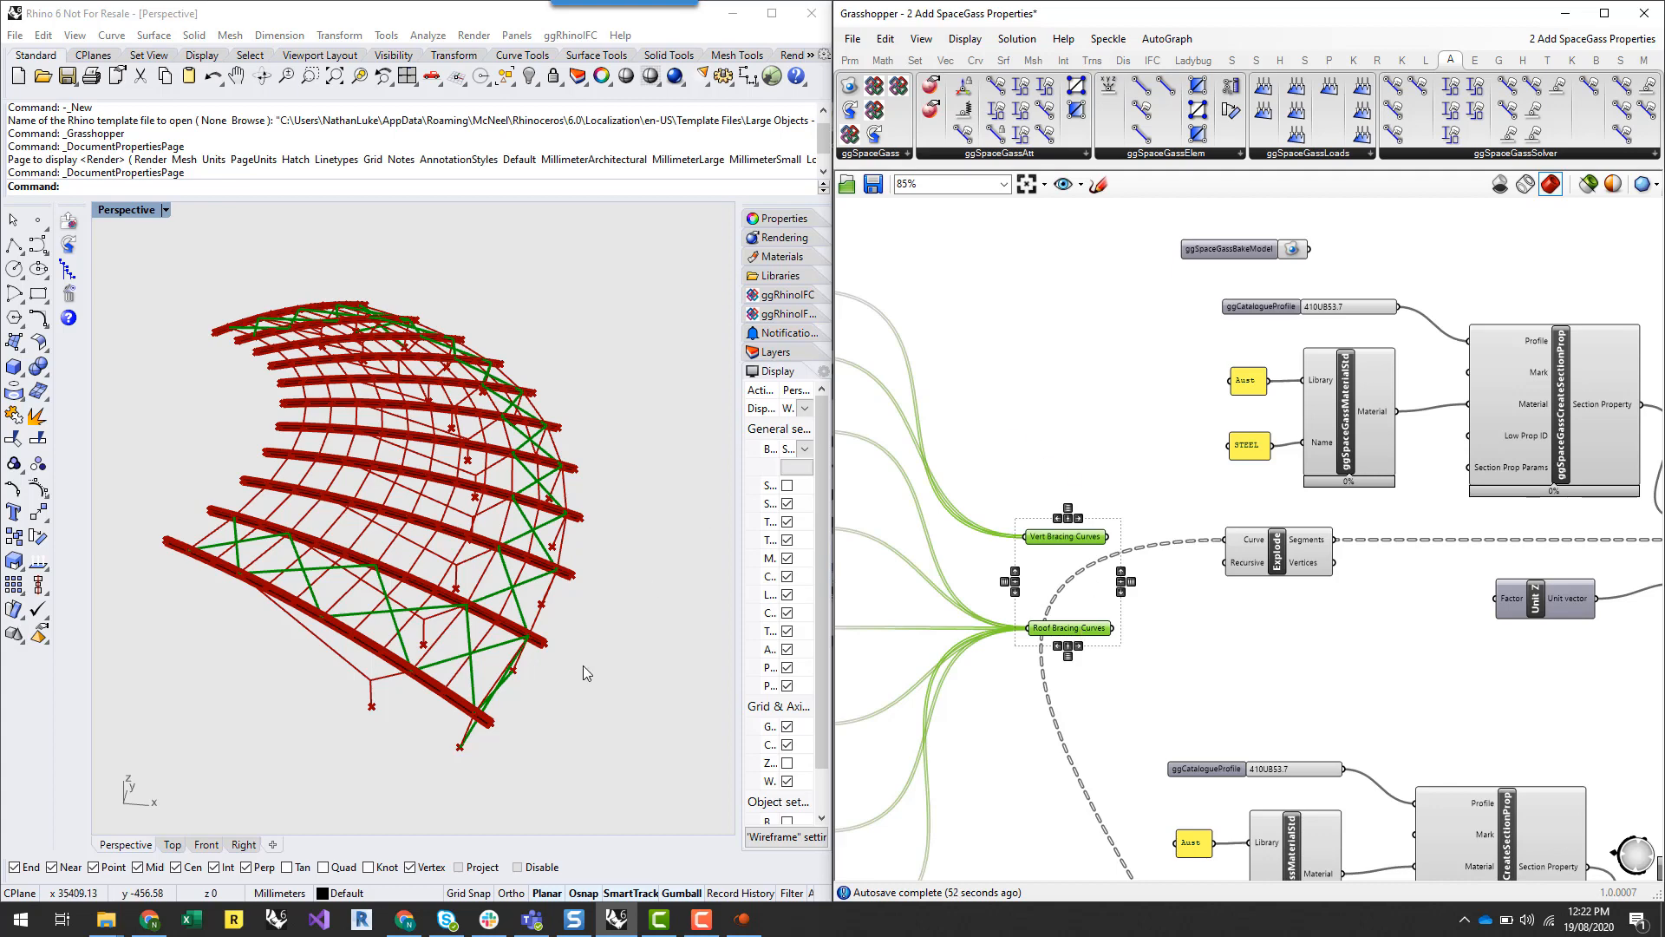
right_click_drag(580, 773, 460, 704)
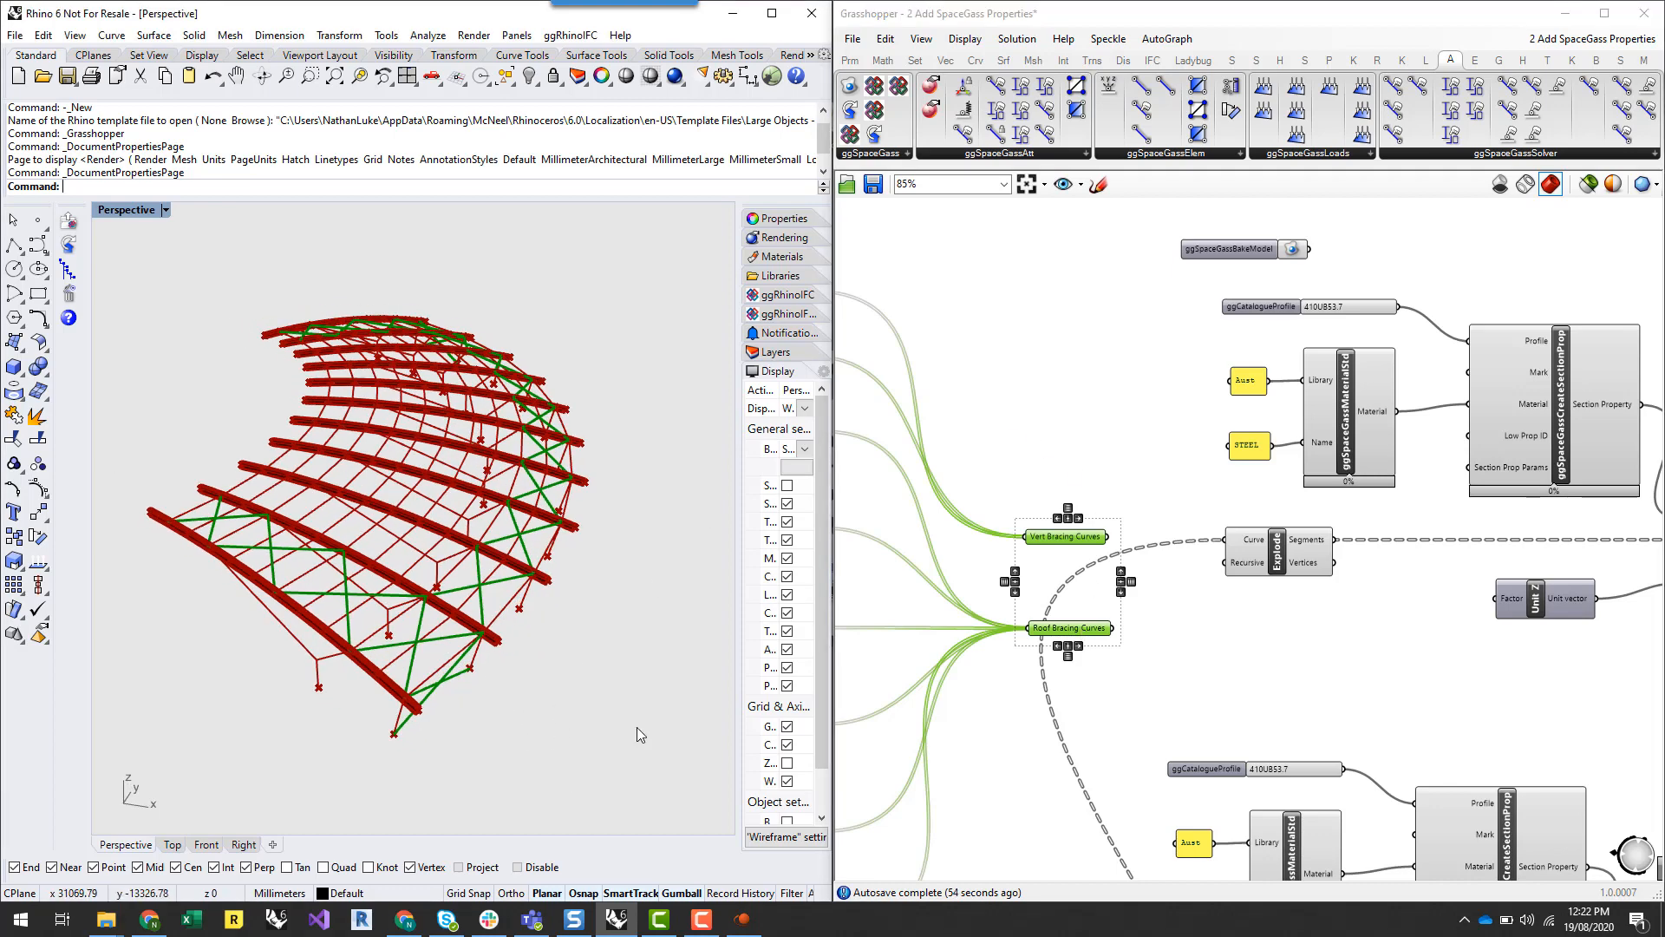
left_click(1082, 440)
scroll(1130, 626, "up", 2)
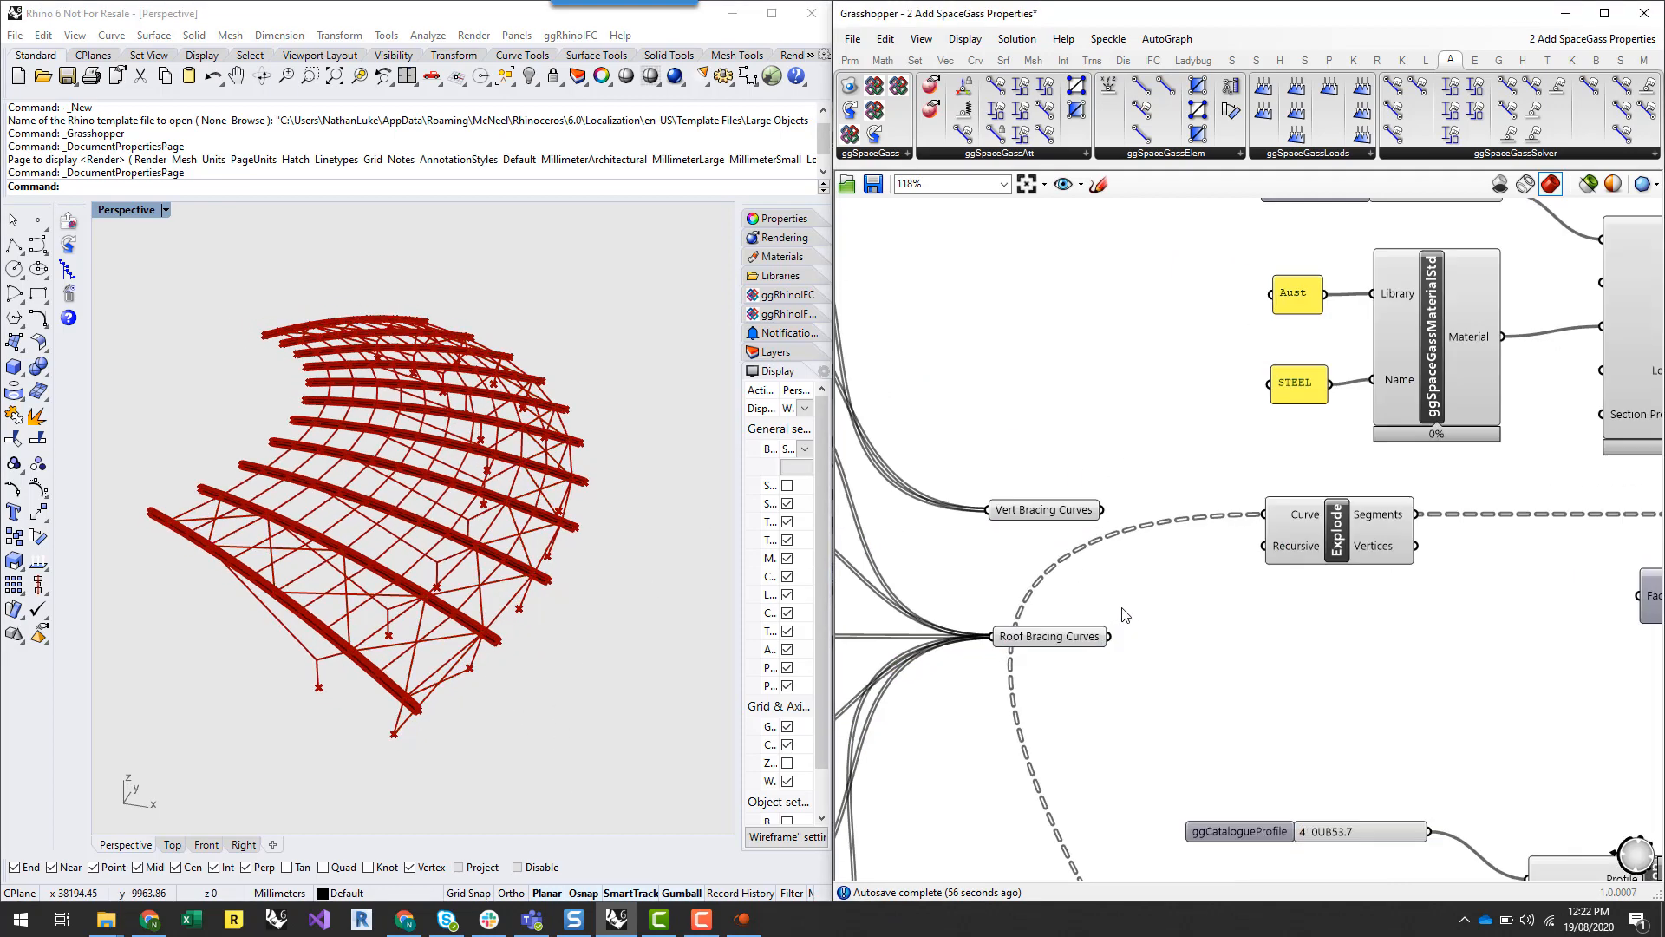
left_click_drag(1053, 534, 1062, 418)
double_click(1197, 457)
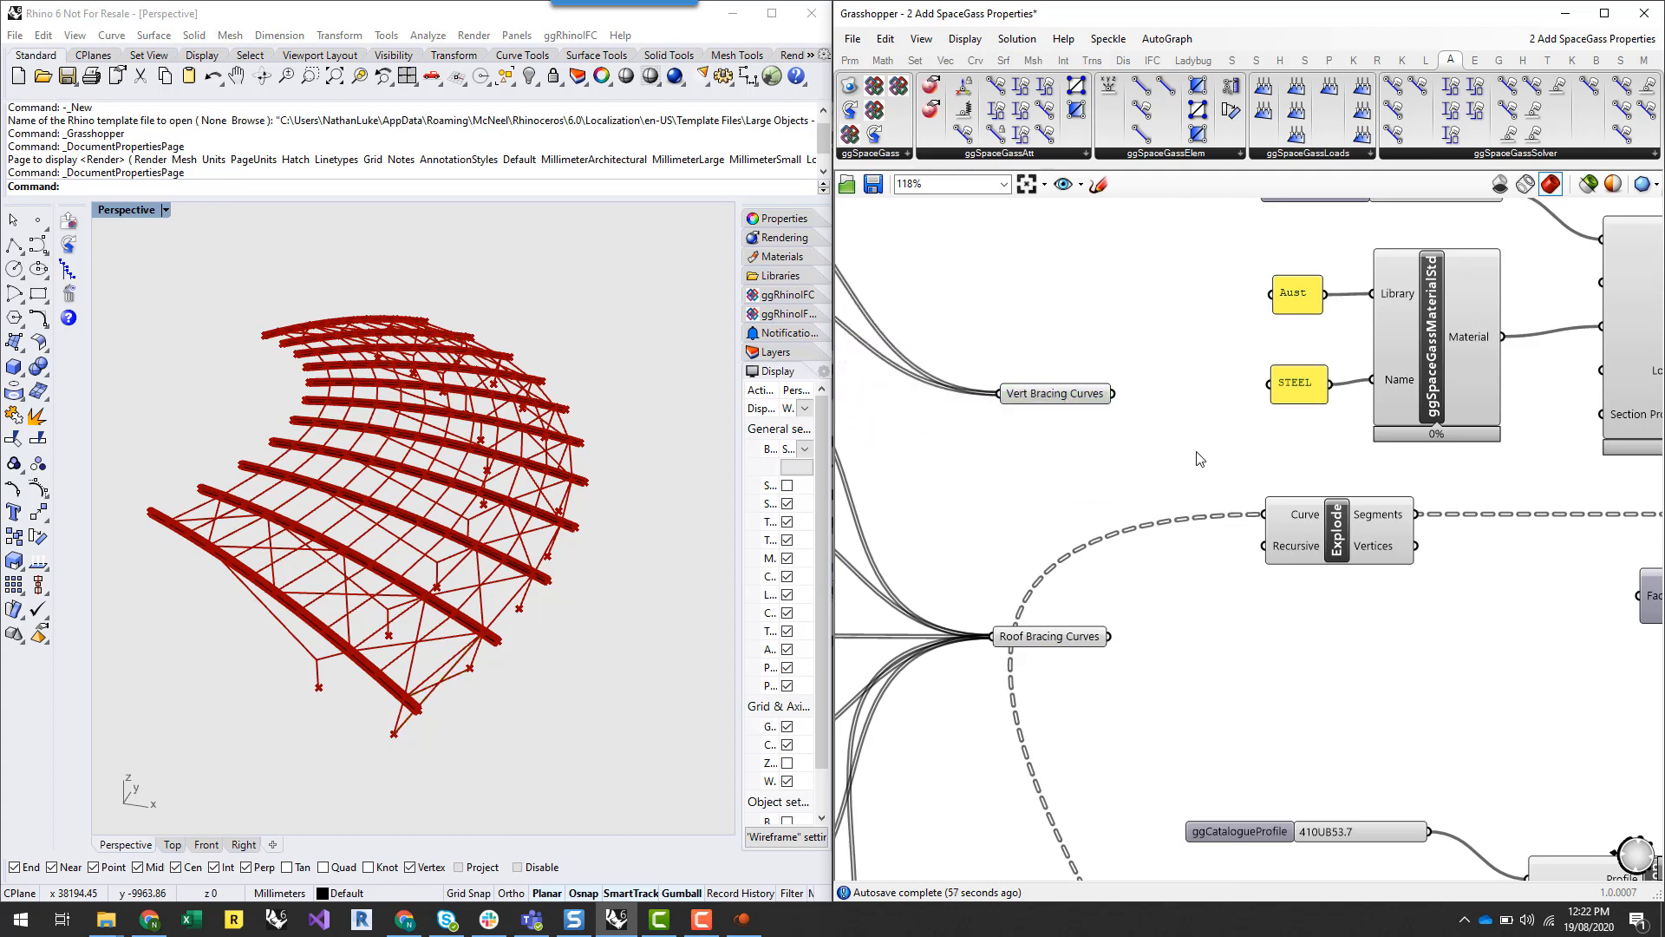
type("bra")
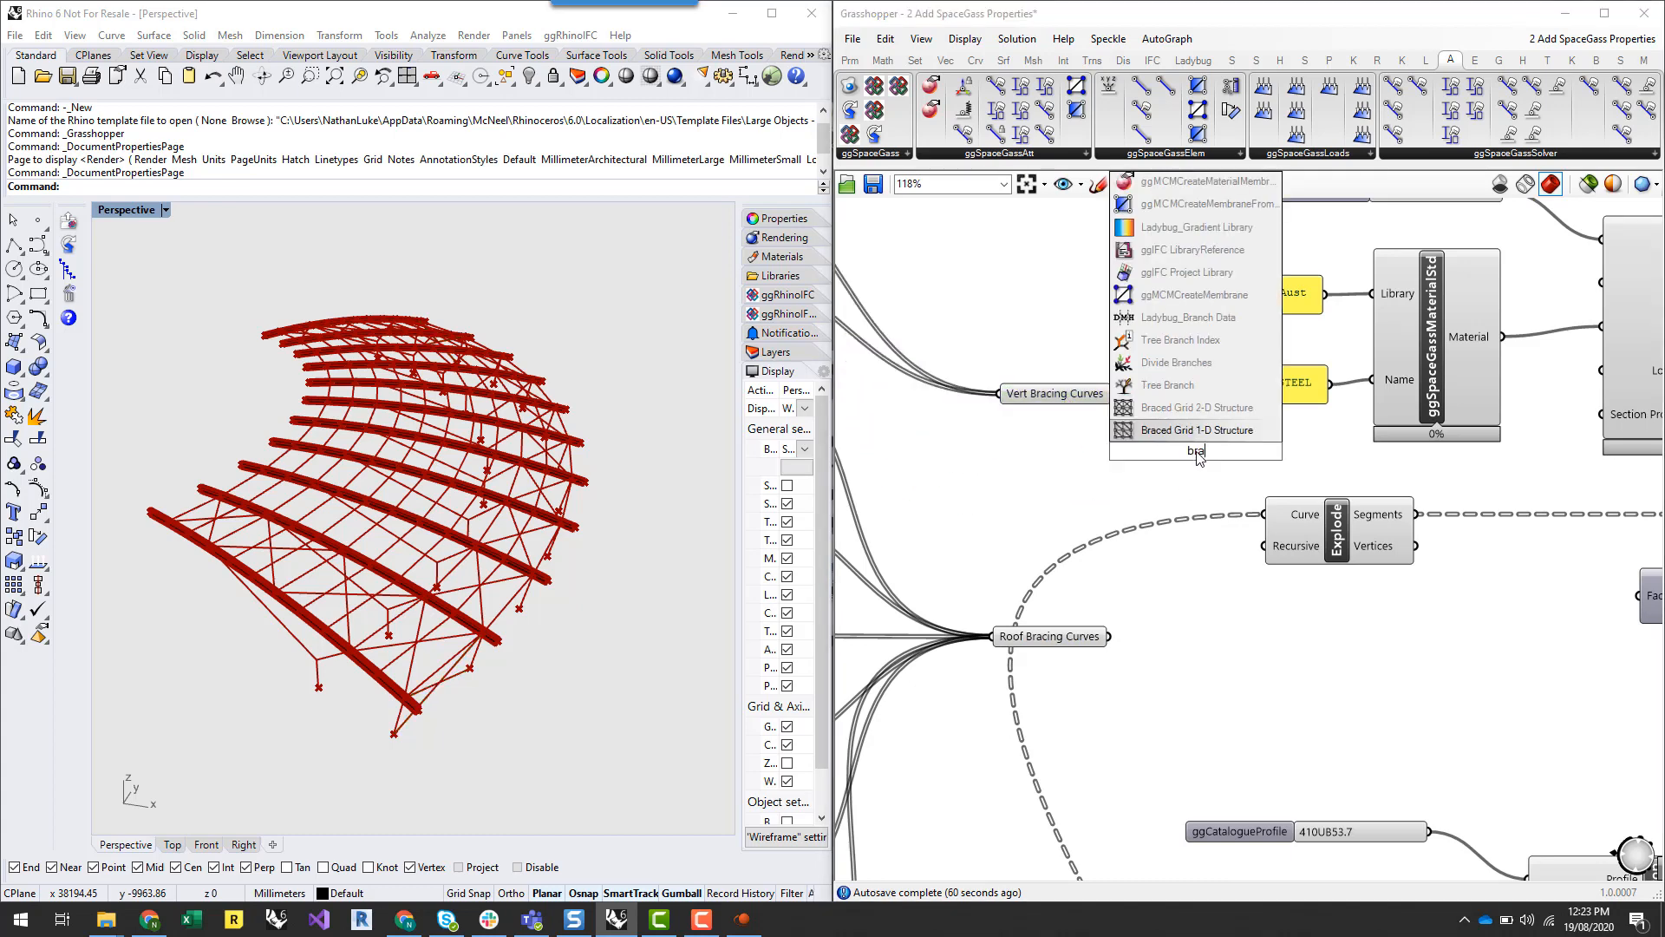
key("BackSpace")
key("BackSpace")
key("BackSpace")
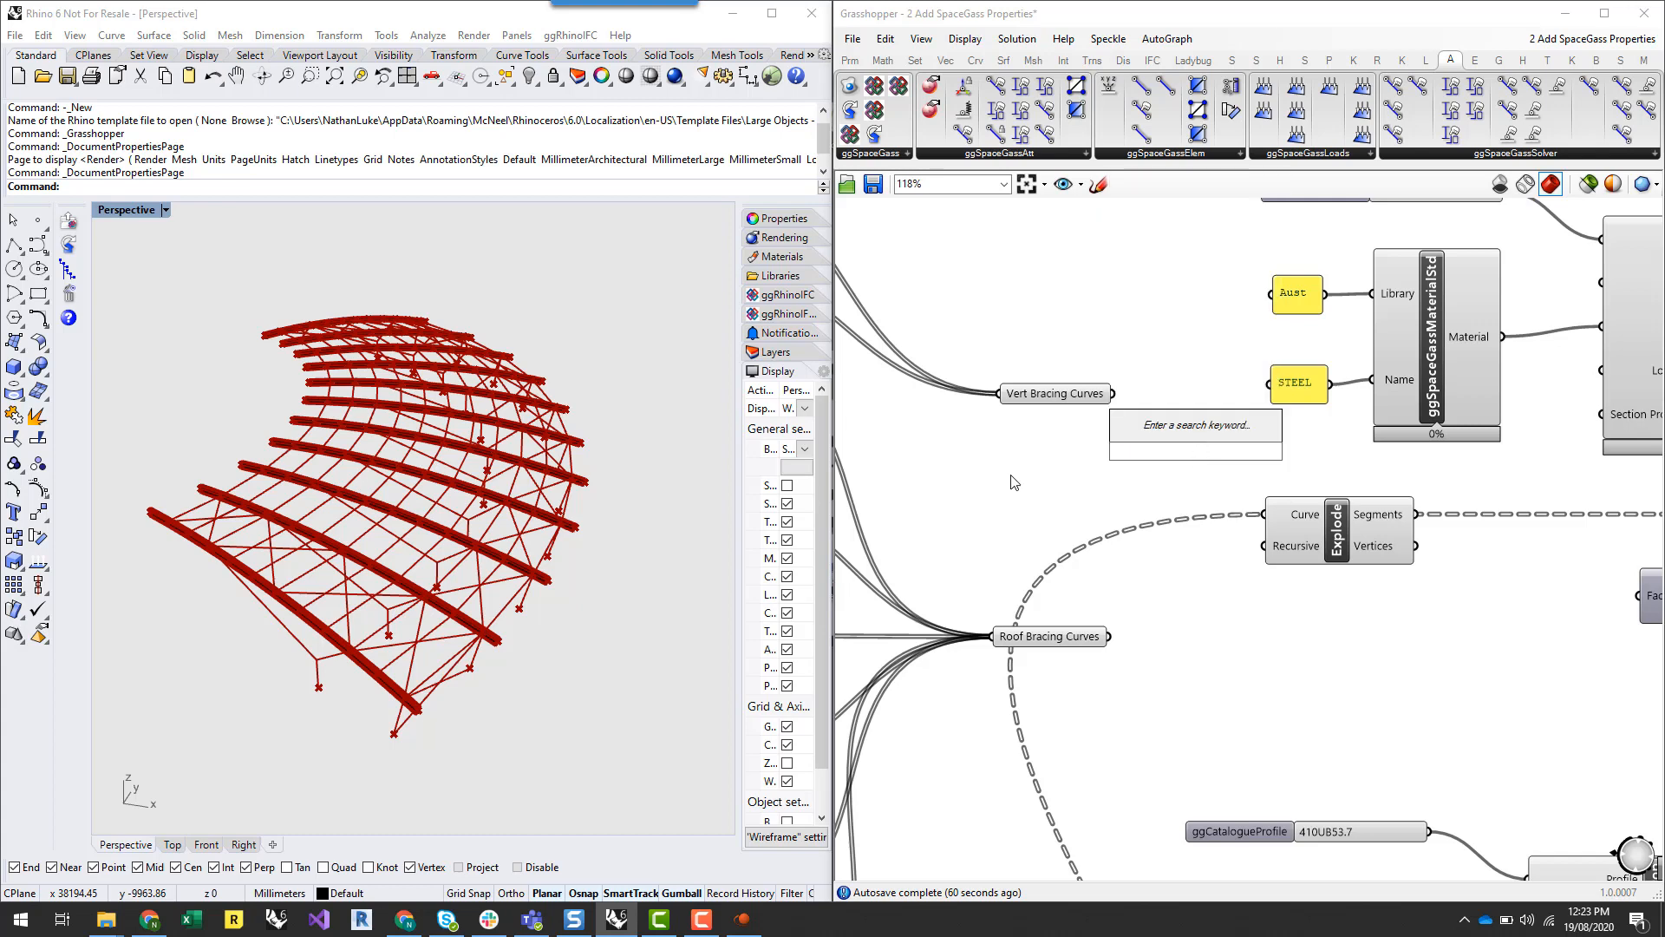
key("Escape")
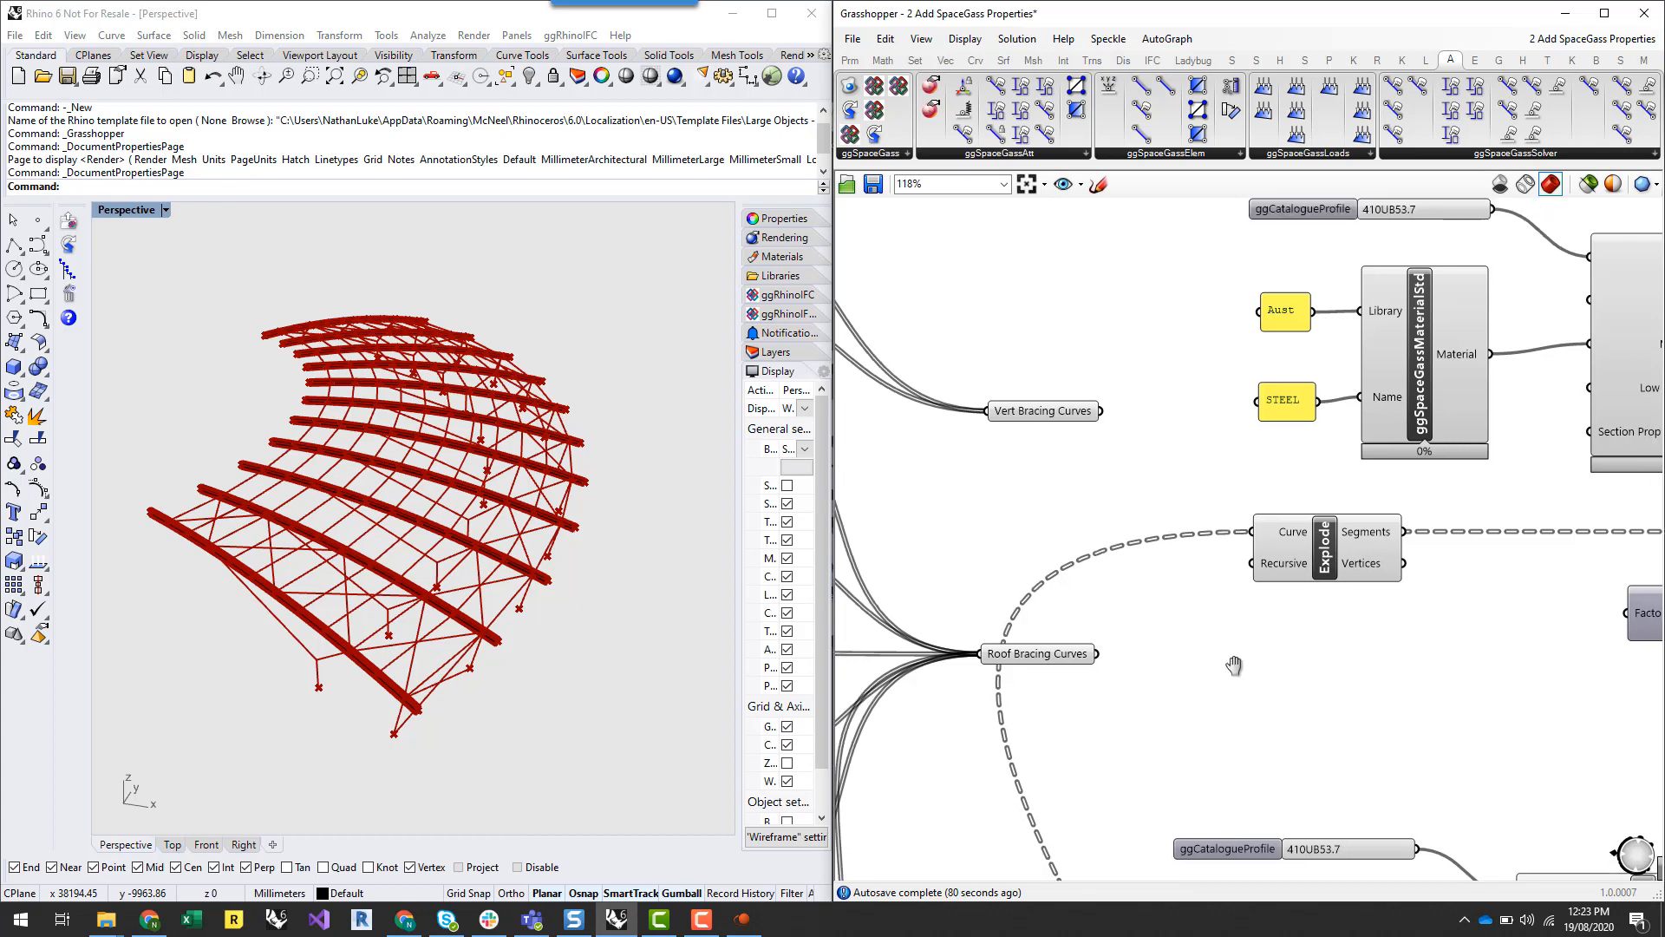
Add a ggGenerateC circle profile component in the free space above Vert Bracing Curves
scroll(1247, 666, "down", 3)
right_click_drag(1449, 555, 1269, 566)
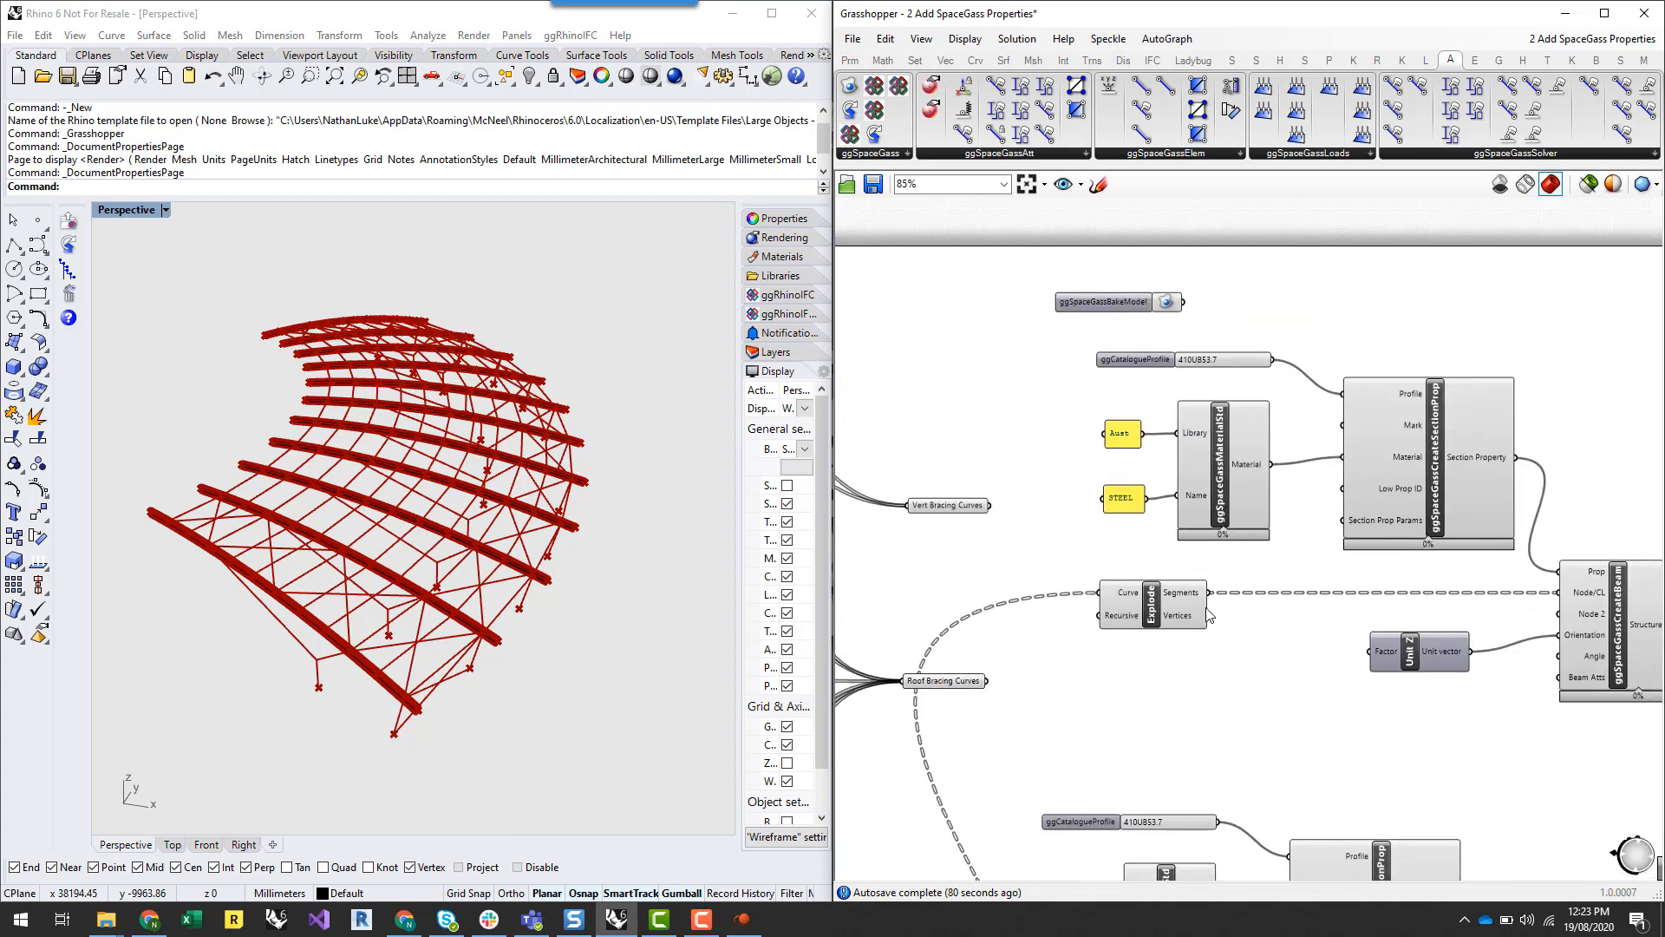
scroll(1235, 614, "down", 1)
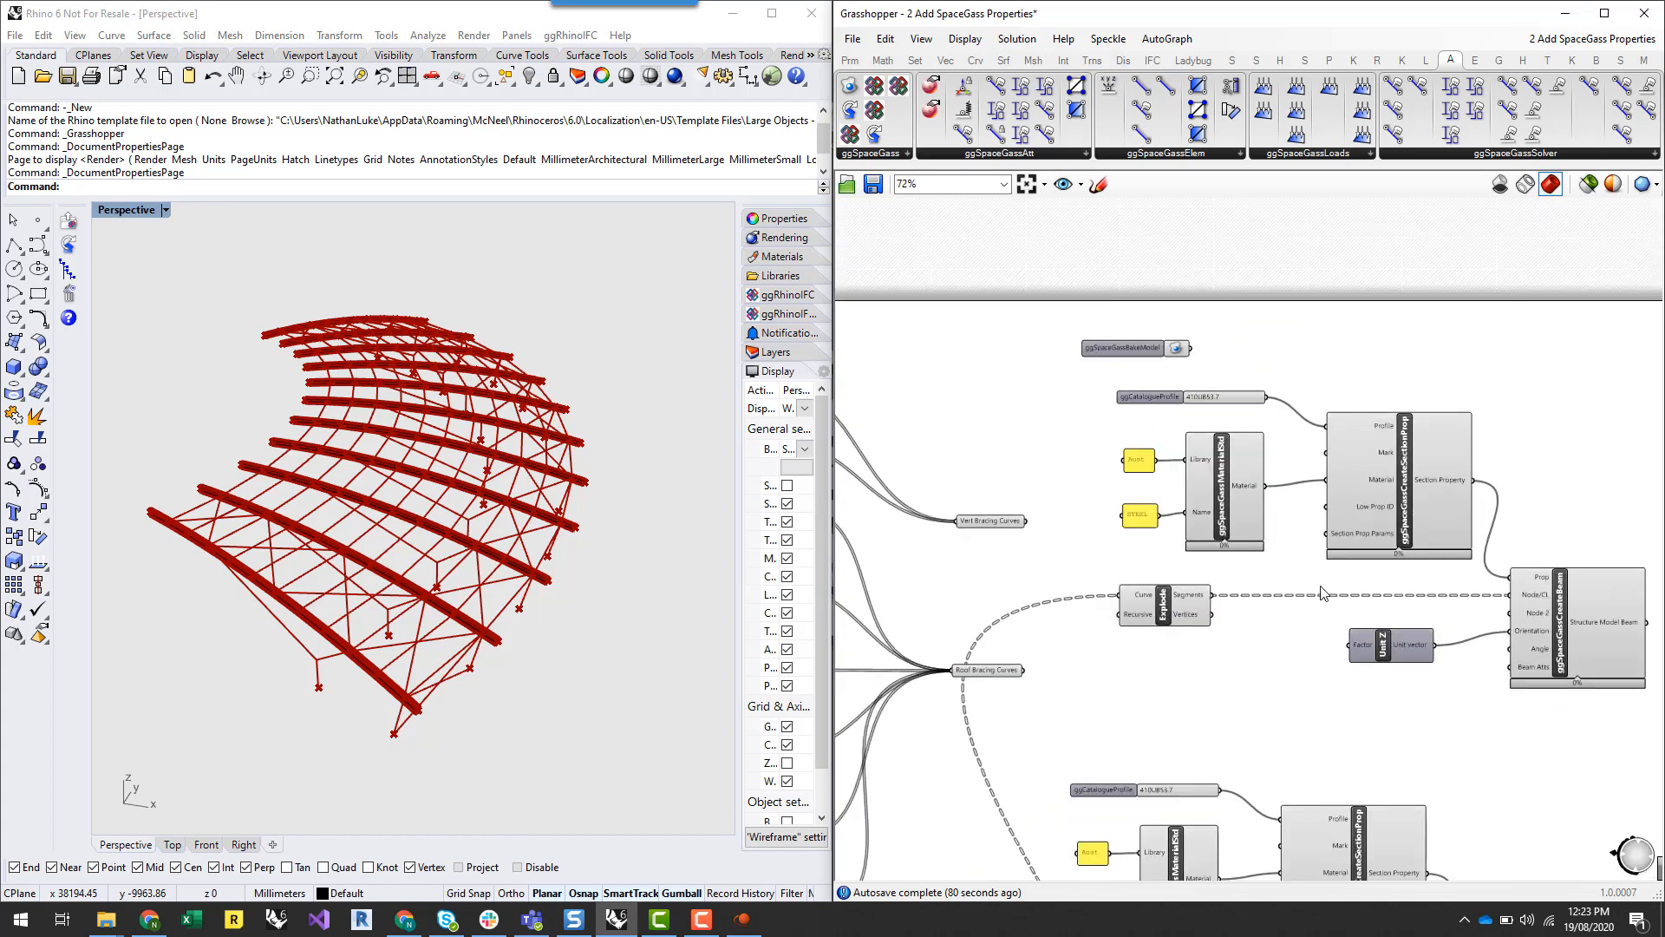
scroll(1021, 590, "up", 1)
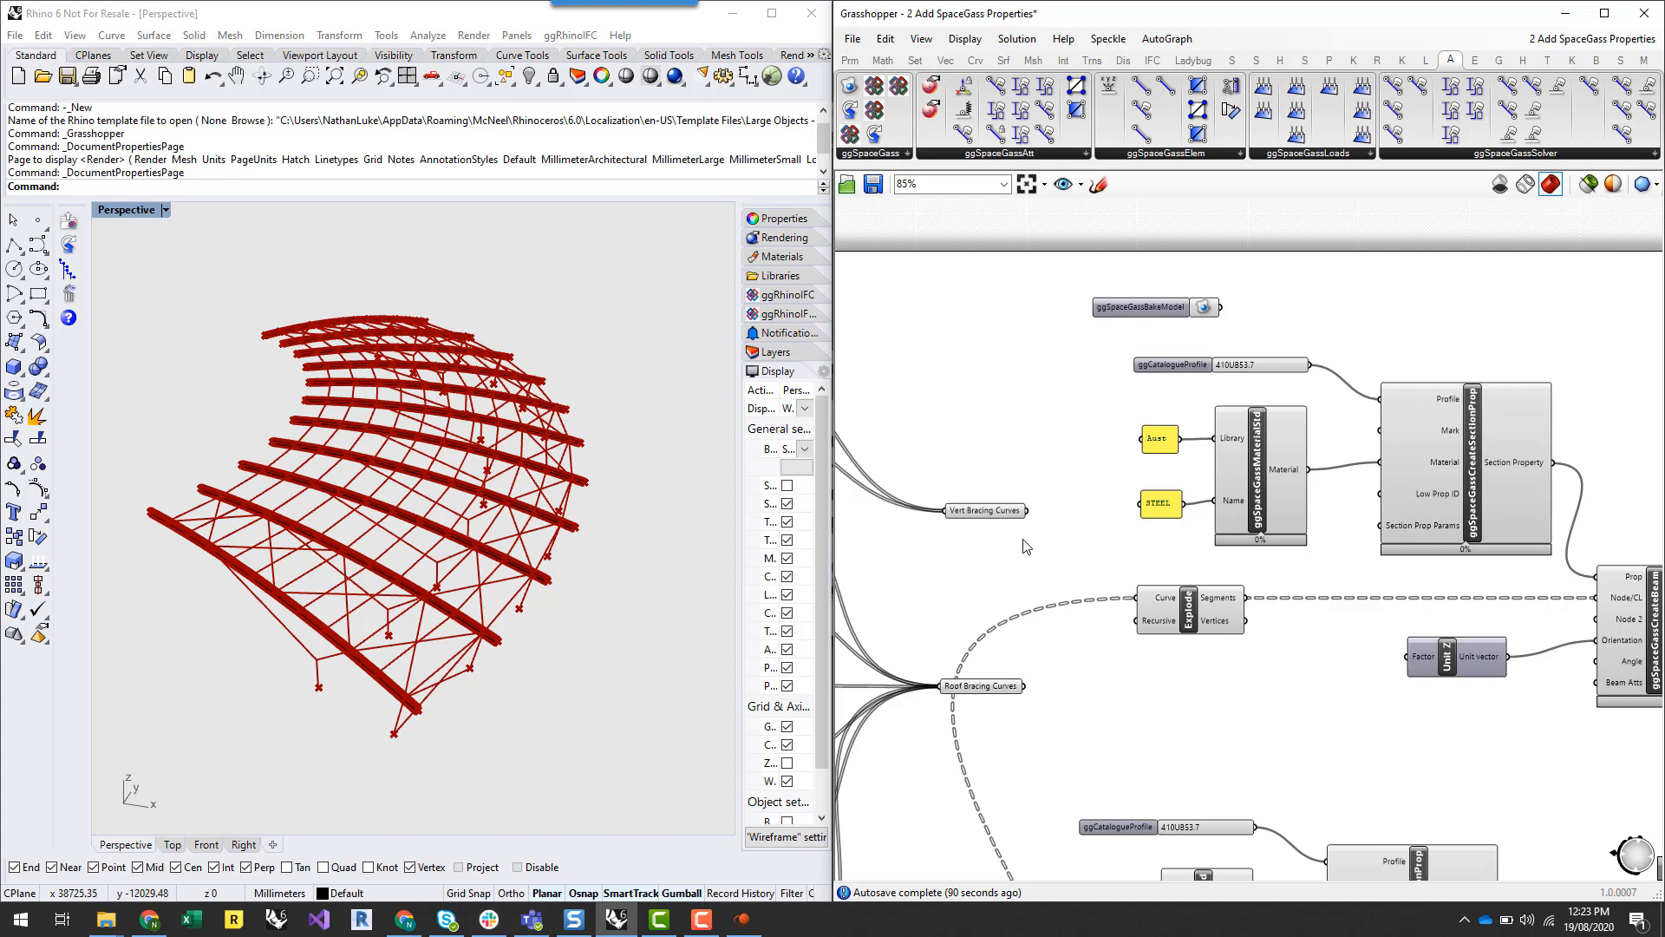
scroll(1027, 545, "up", 1)
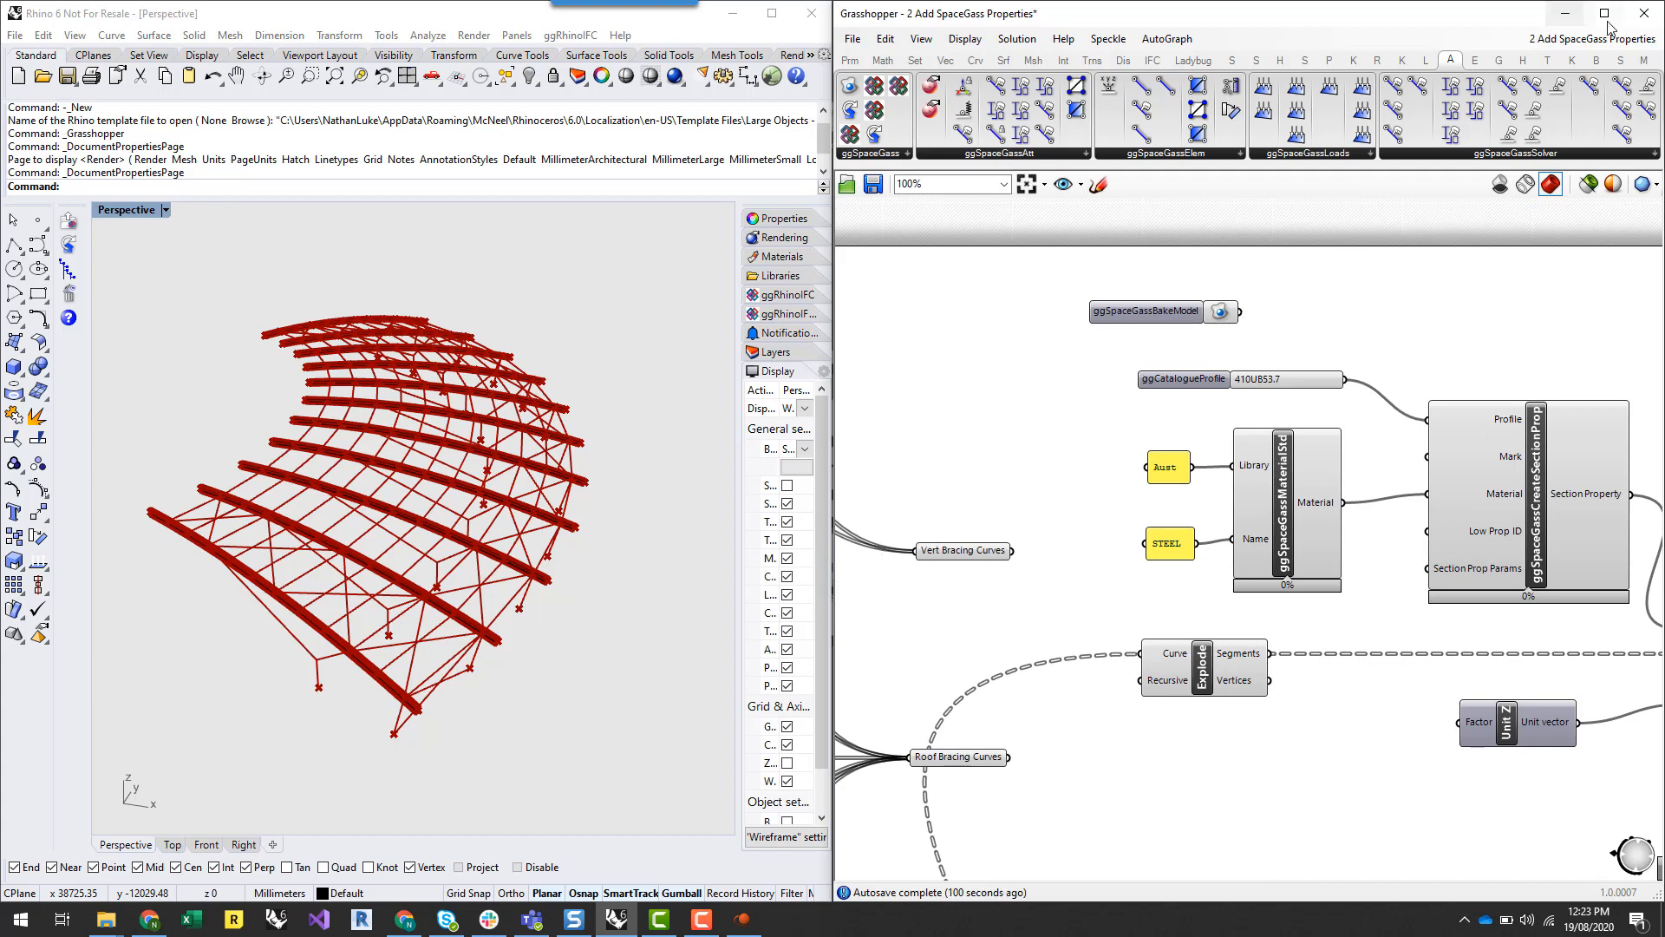
left_click(1499, 62)
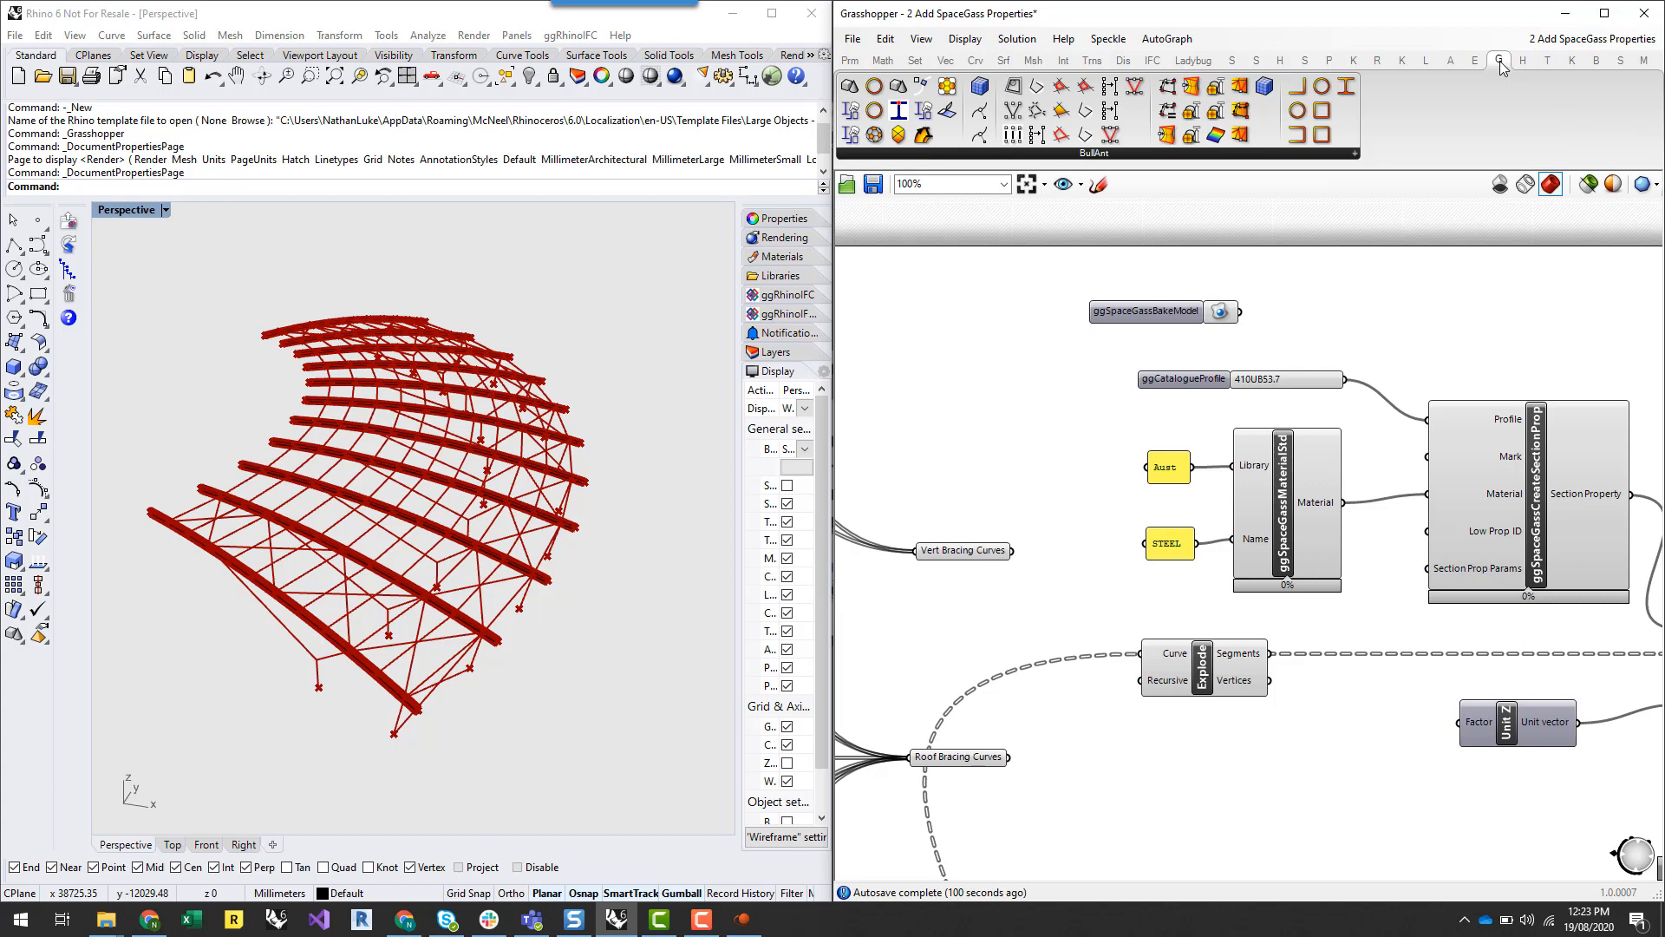
left_click(1237, 155)
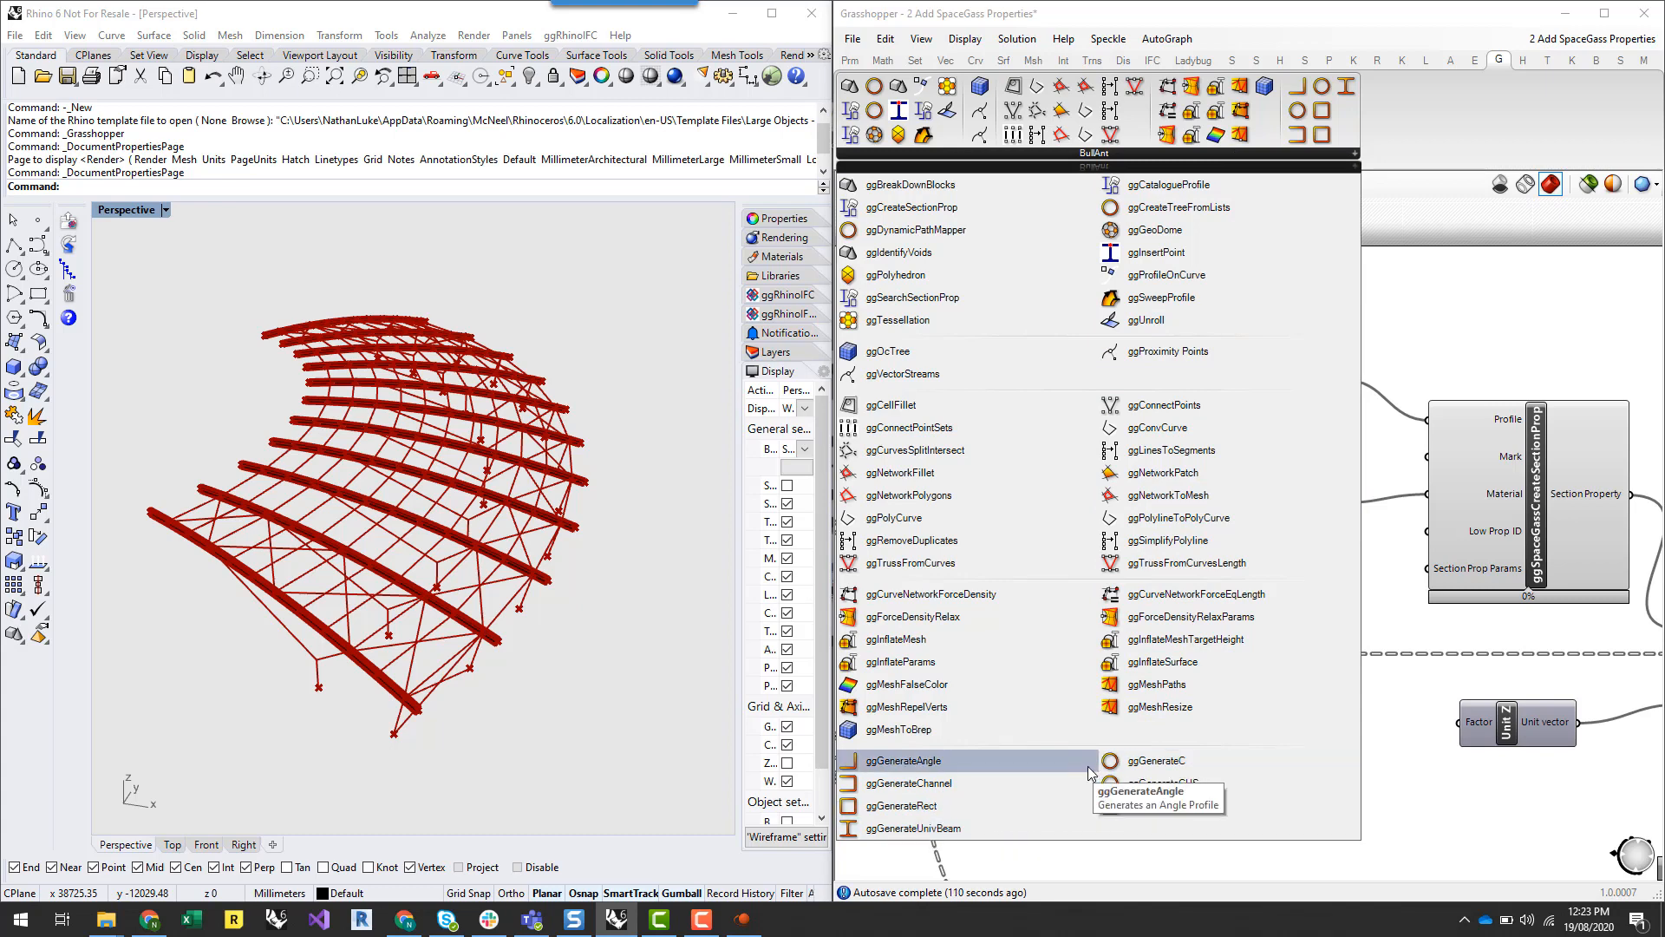
left_click(1163, 762)
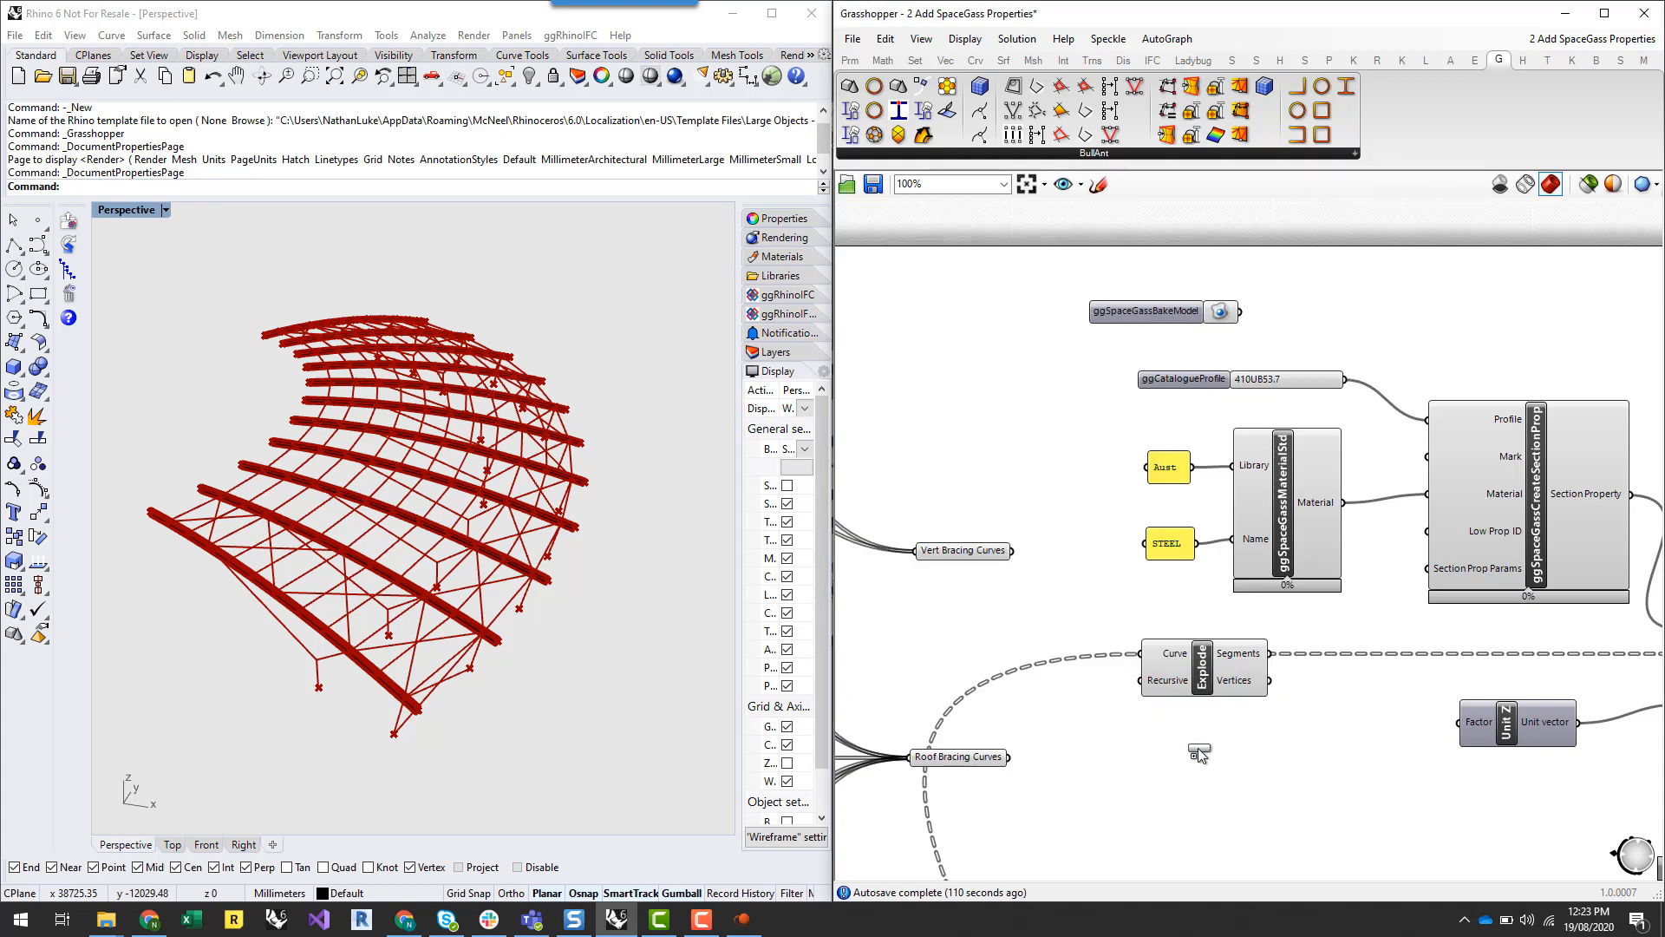
left_click(1010, 451)
scroll(1023, 451, "up", 3)
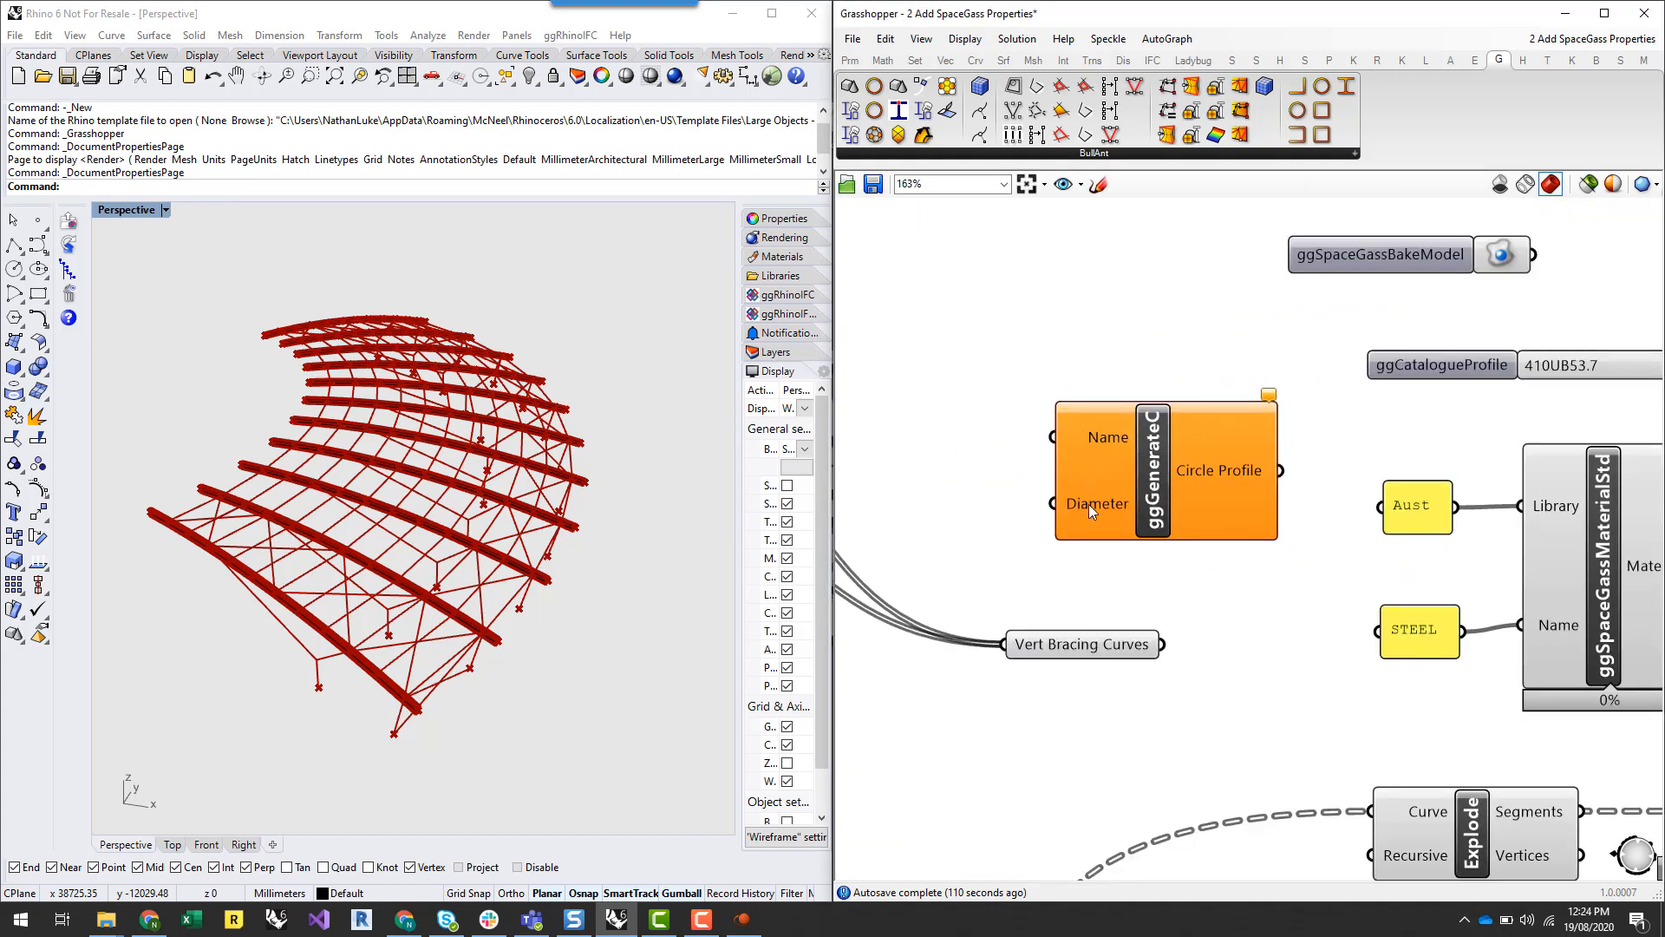
Create a panel containing 16 and connect it to the circle profile's Diameter input
mouse_move(1089, 503)
right_click_drag(1044, 578, 1263, 569)
double_click(1108, 513)
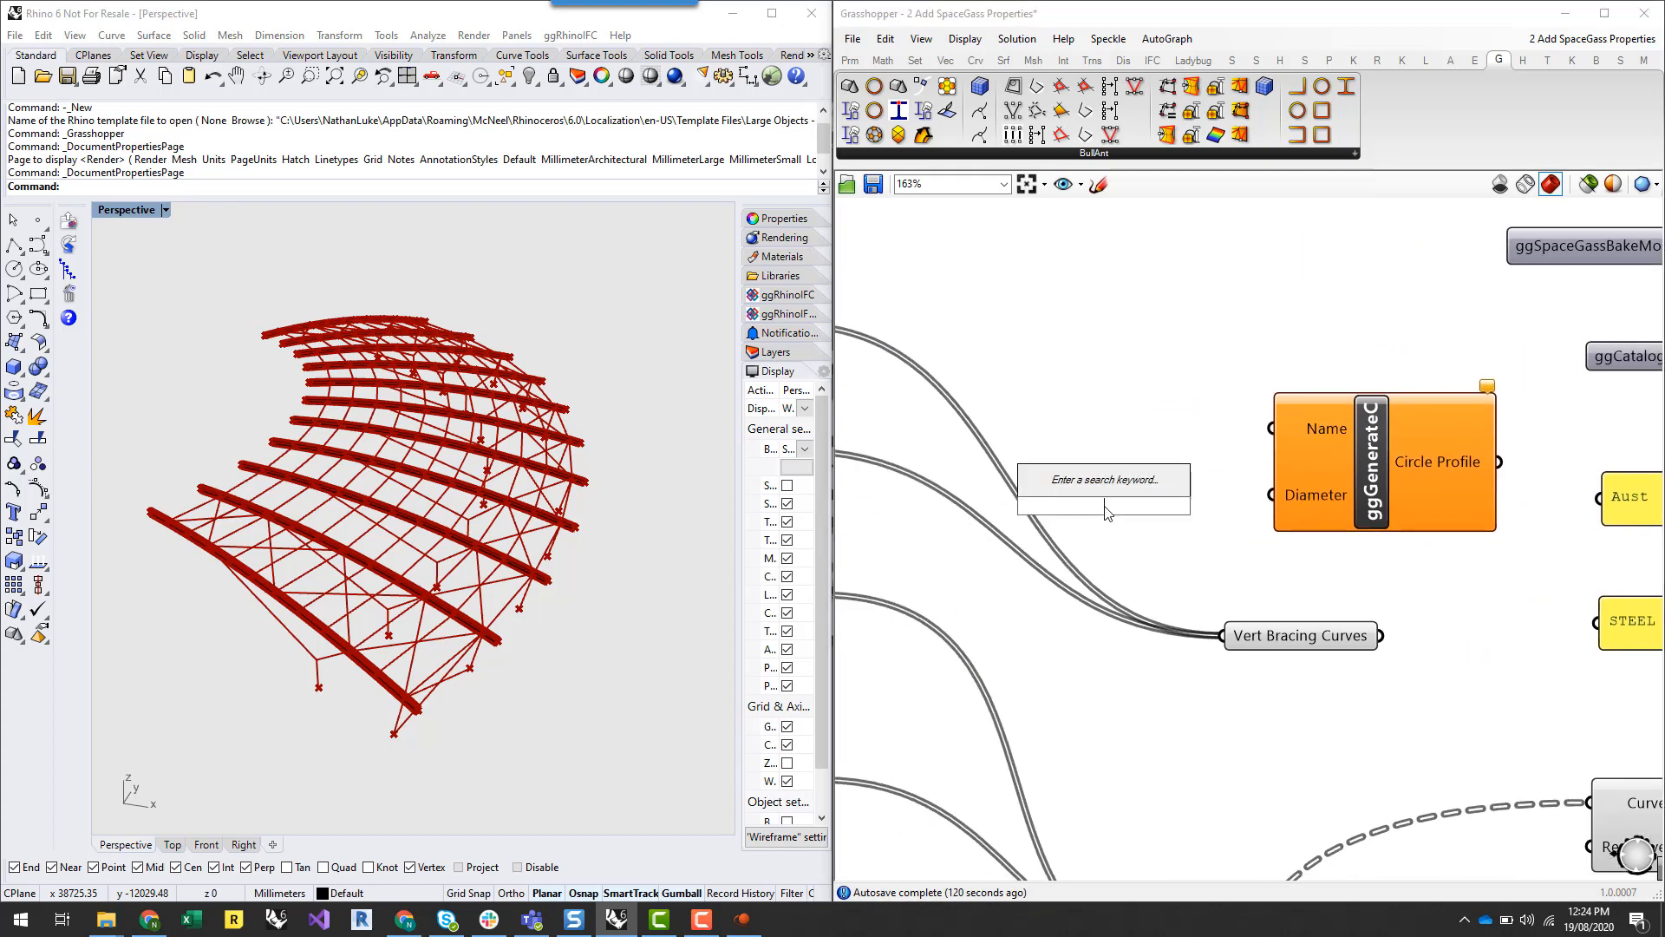
type("//16")
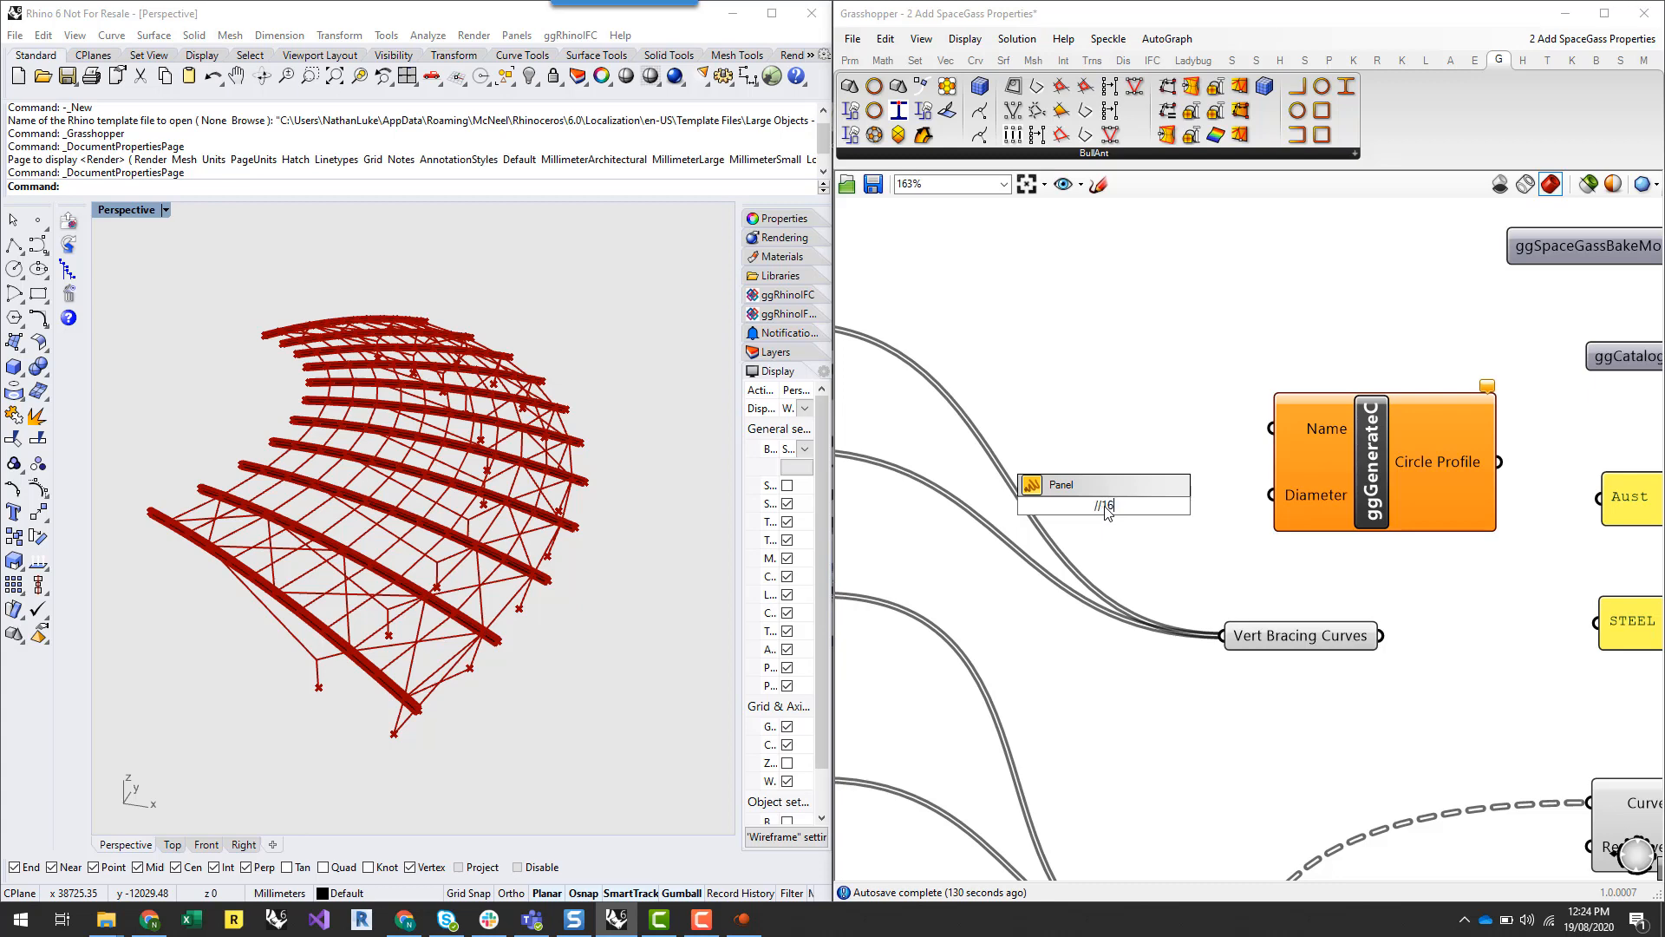
key("Return")
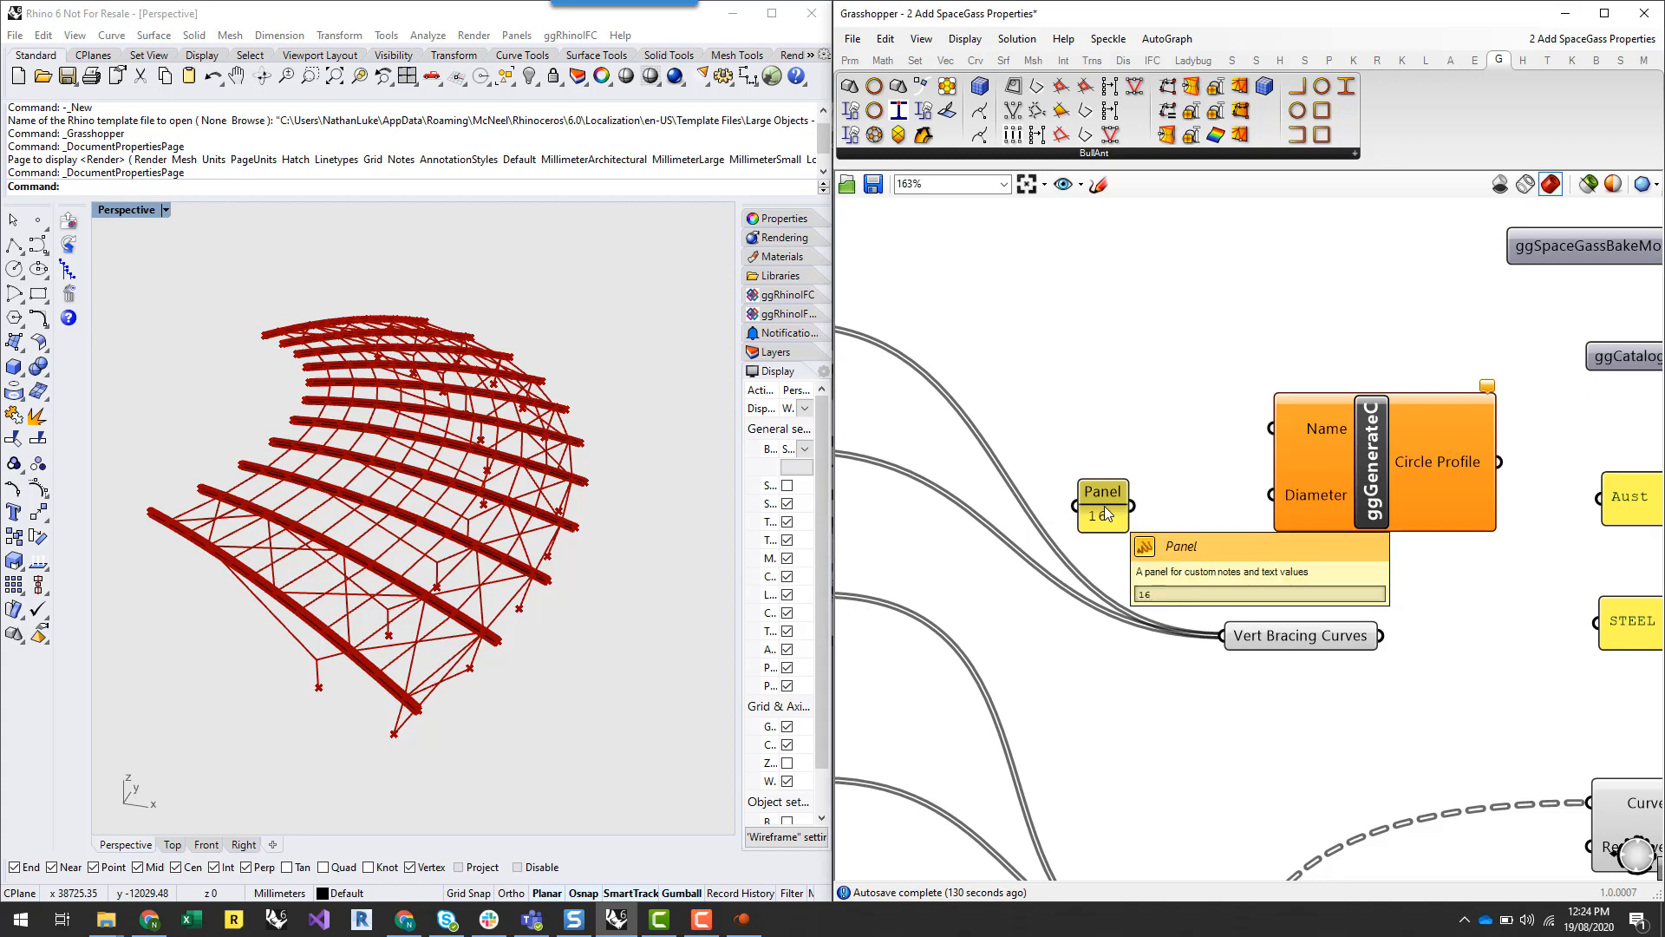
left_click_drag(1272, 495, 1093, 407)
Add a panel reading Dia16Bracing and connect it to the circle profile's Name input
double_click(1093, 401)
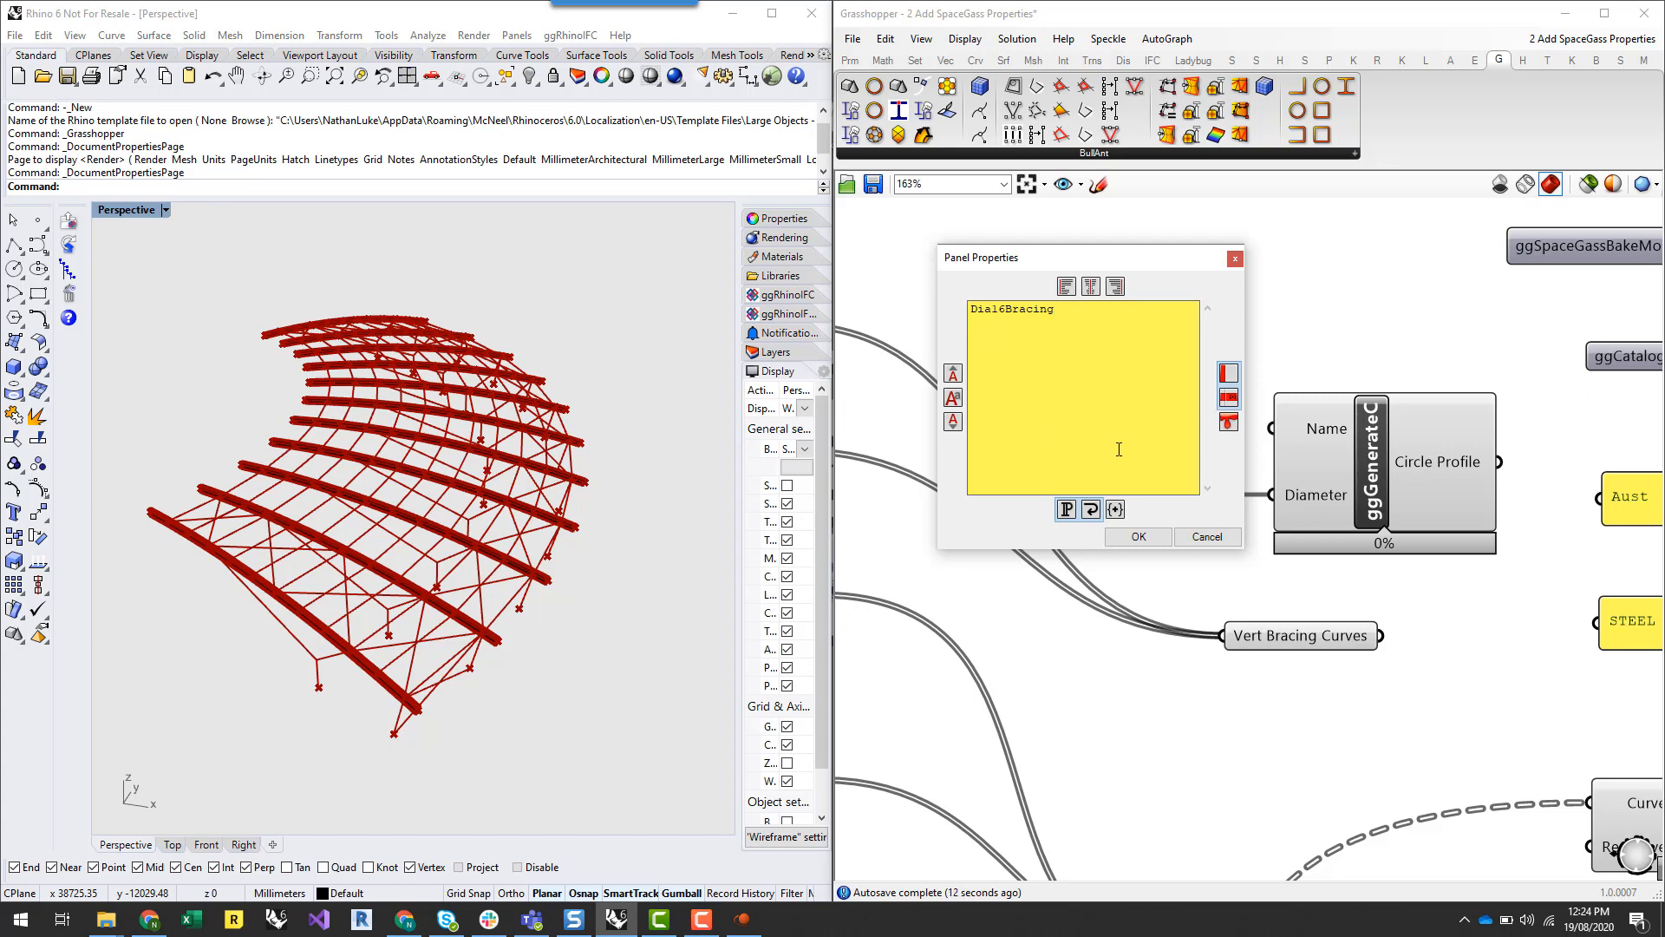
left_click(1138, 536)
left_click_drag(1119, 389, 1240, 451)
left_click_drag(1064, 404, 961, 403)
scroll(1229, 353, "down", 1)
left_click(1226, 329)
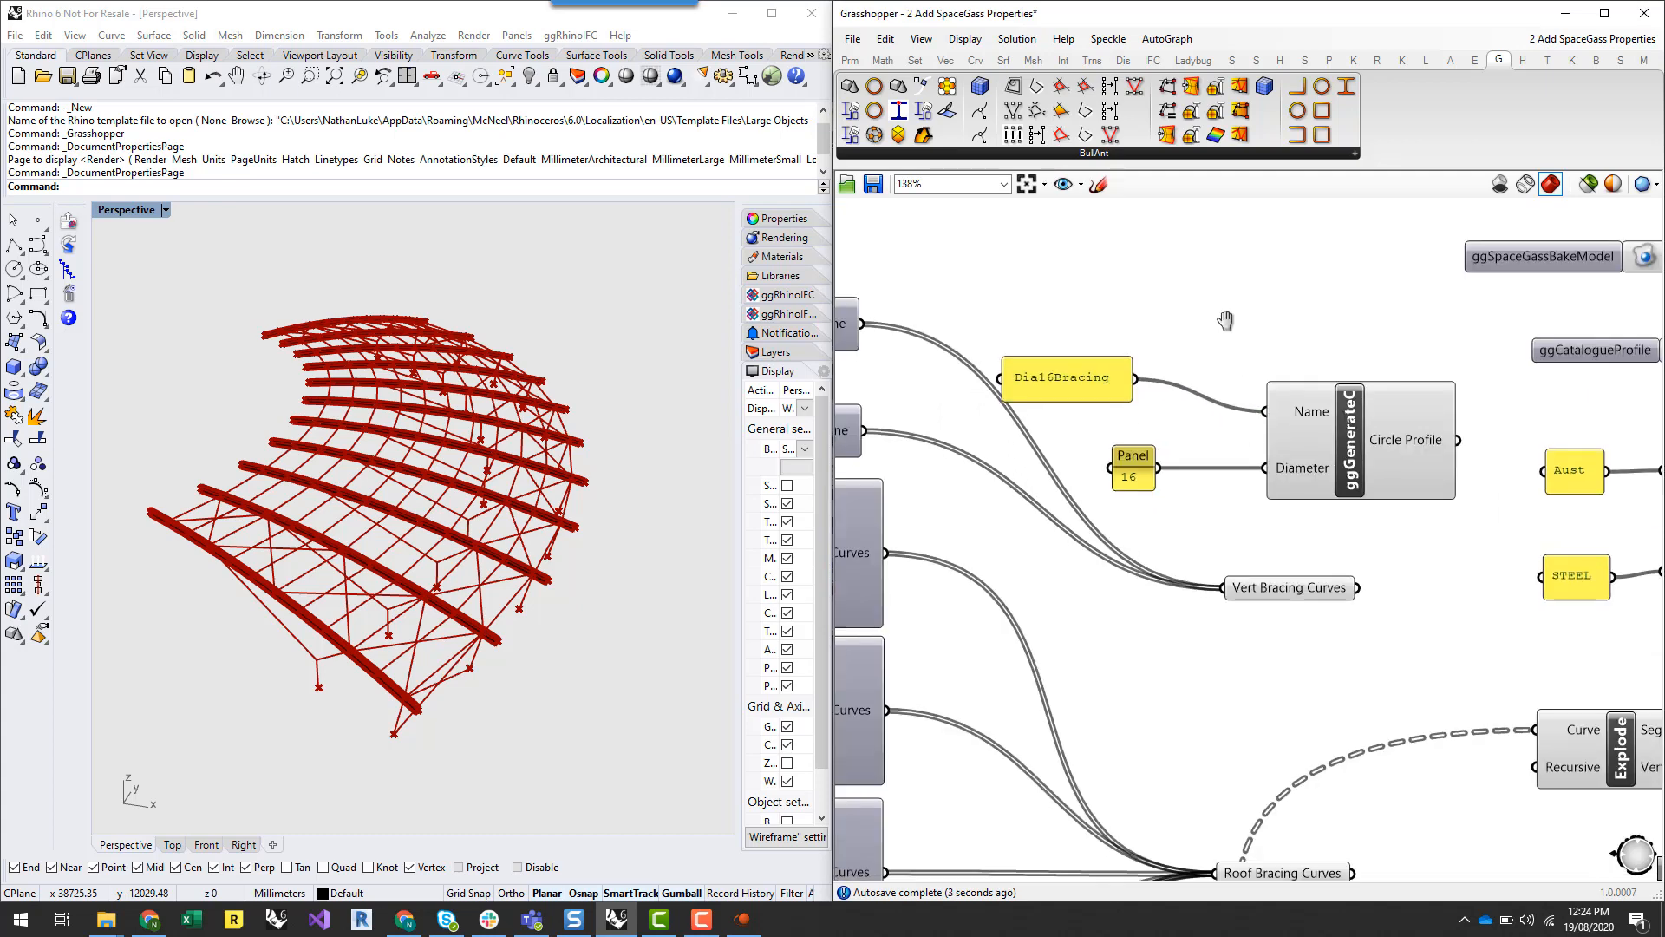
Duplicate the circle profile component with its two panels and place the copy just above Roof Bracing Curves
scroll(1227, 321, "down", 1)
left_click_drag(1290, 491, 980, 280)
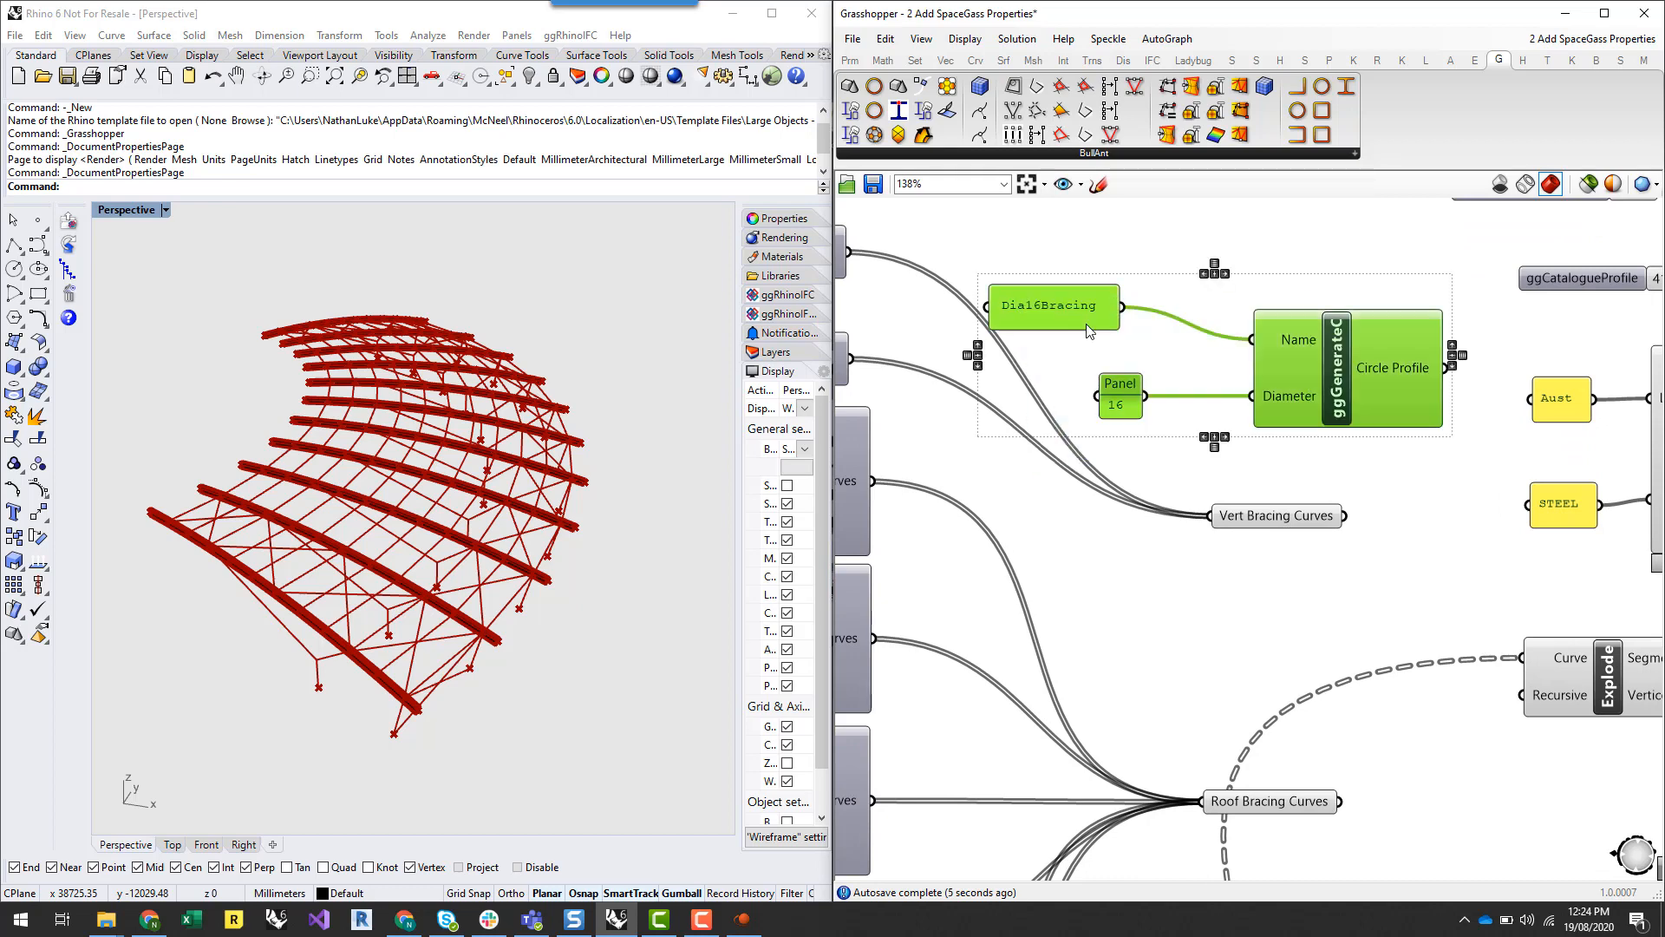
key("ctrl+c")
key("ctrl+v")
left_click_drag(1360, 373, 1344, 675)
left_click(1119, 682)
Rename the copied profile to Dia10Bracing and set its diameter to 10
scroll(1026, 620, "up", 3)
double_click(1032, 618)
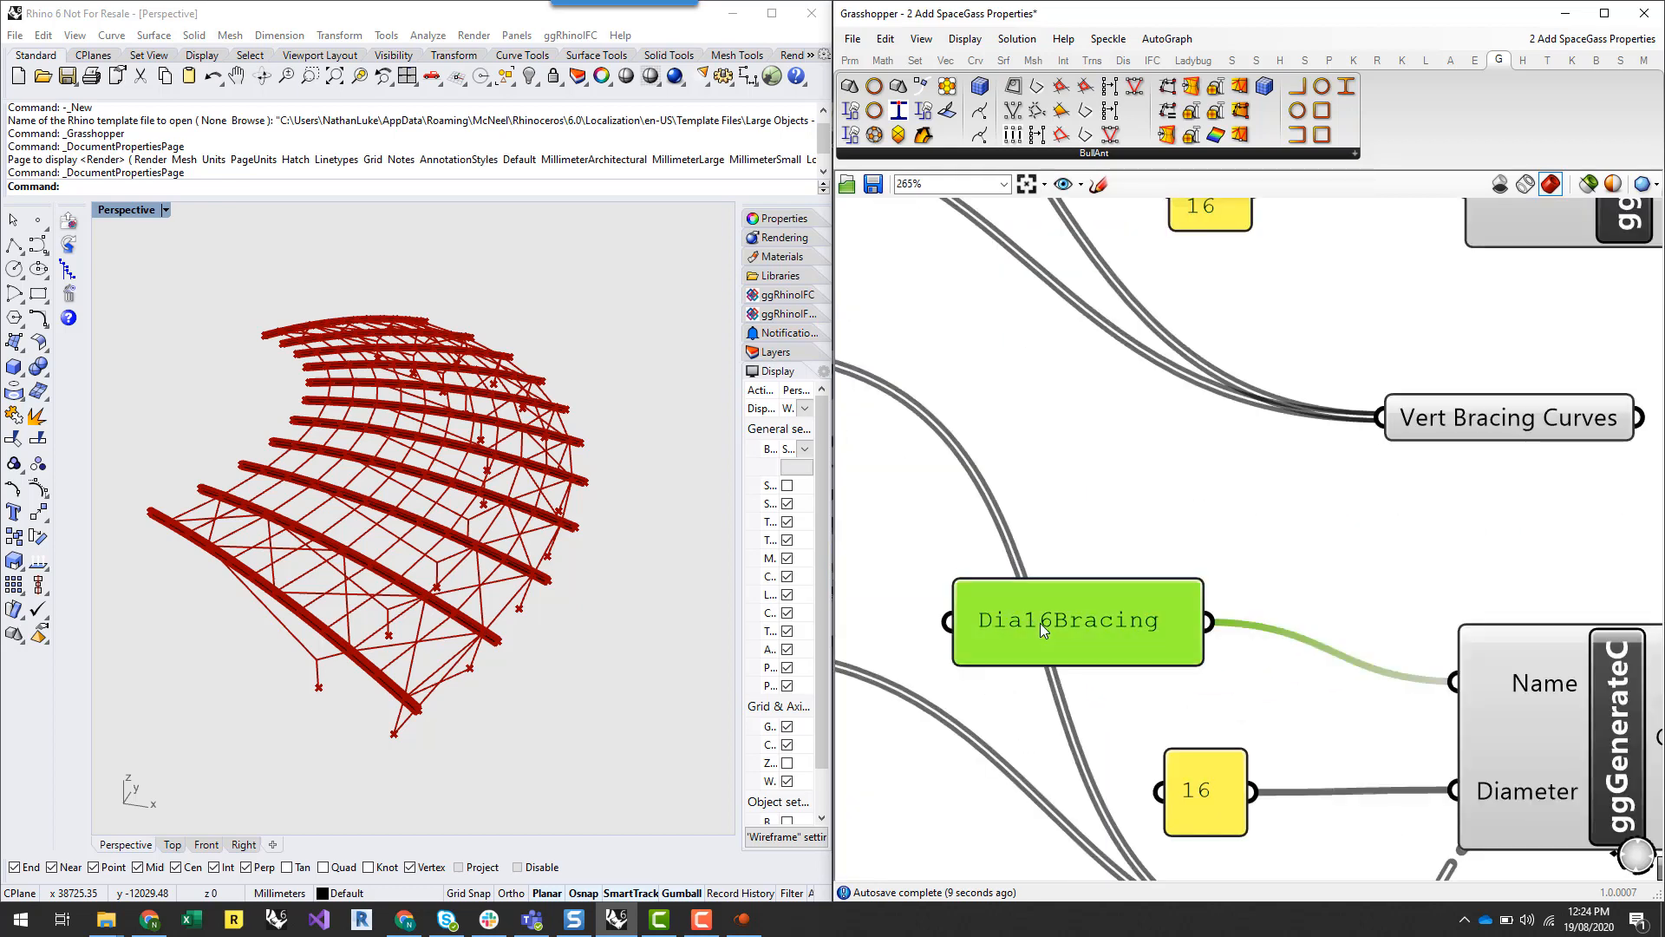
left_click(1053, 597)
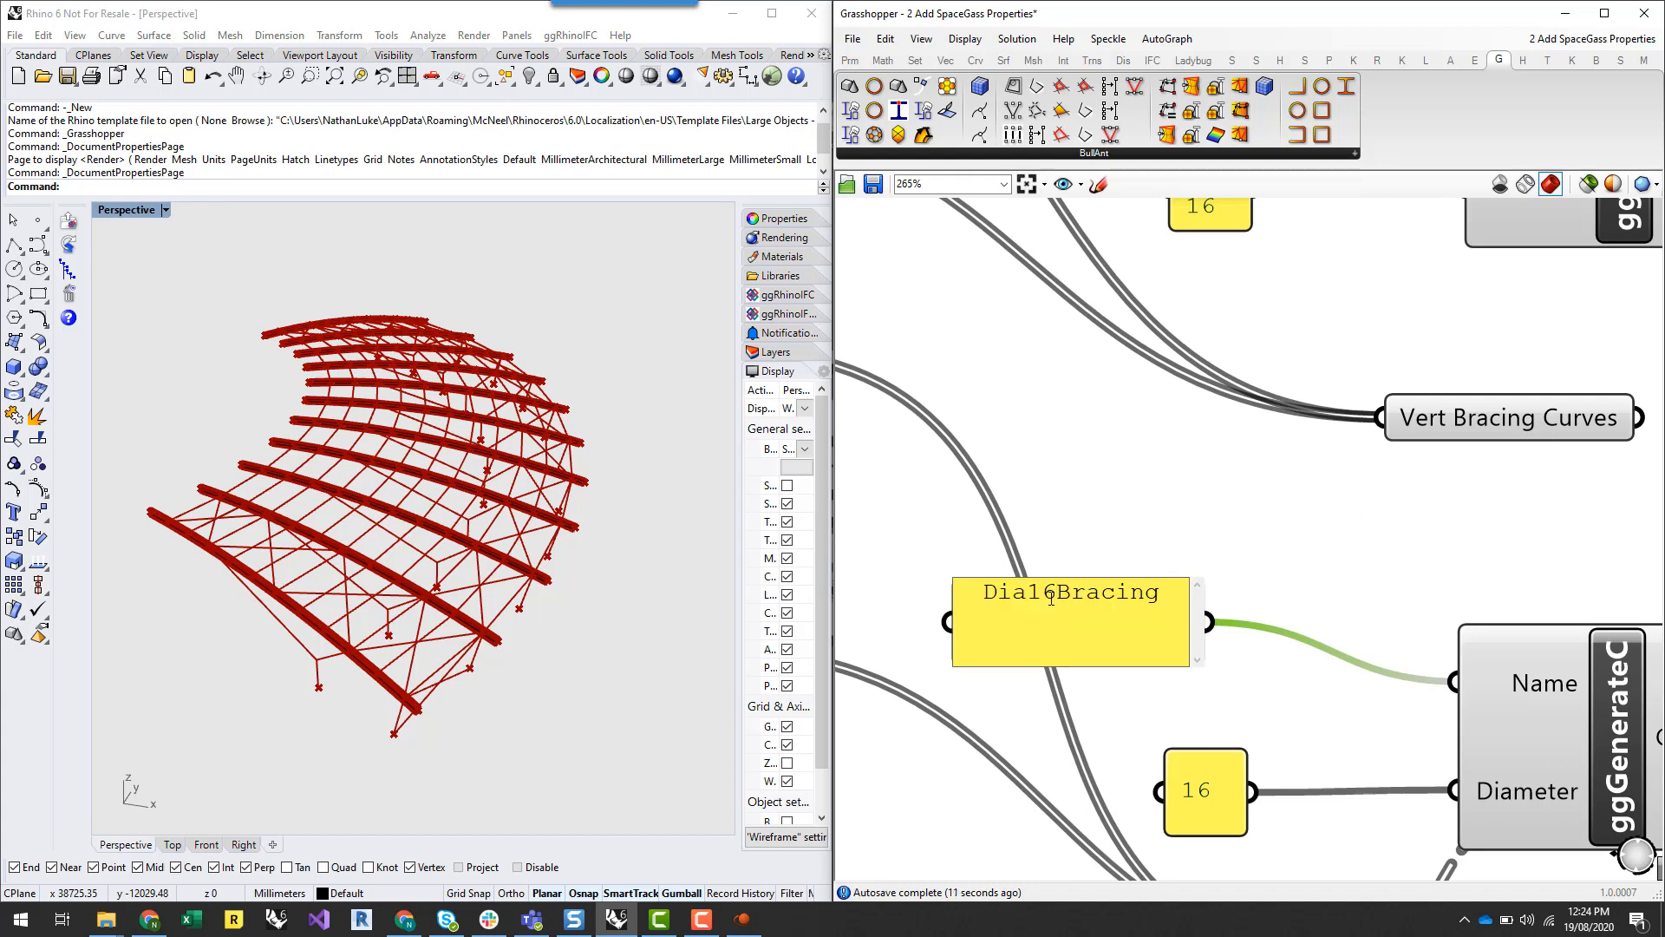
key("BackSpace")
type("0")
left_click(1272, 521)
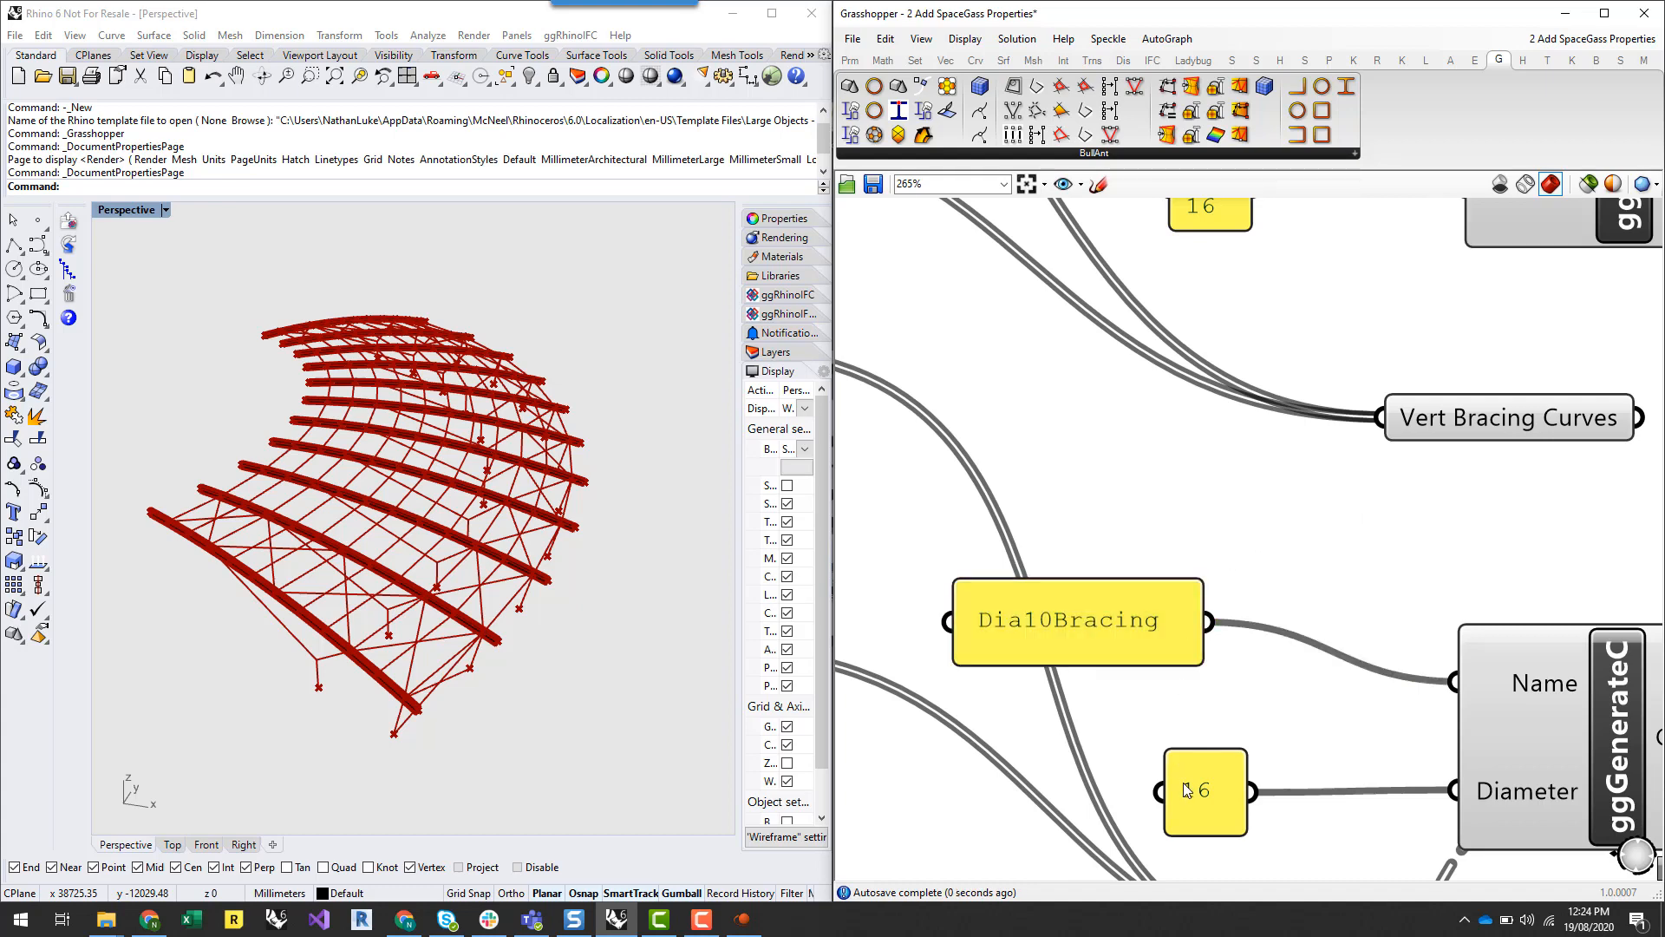
double_click(1222, 798)
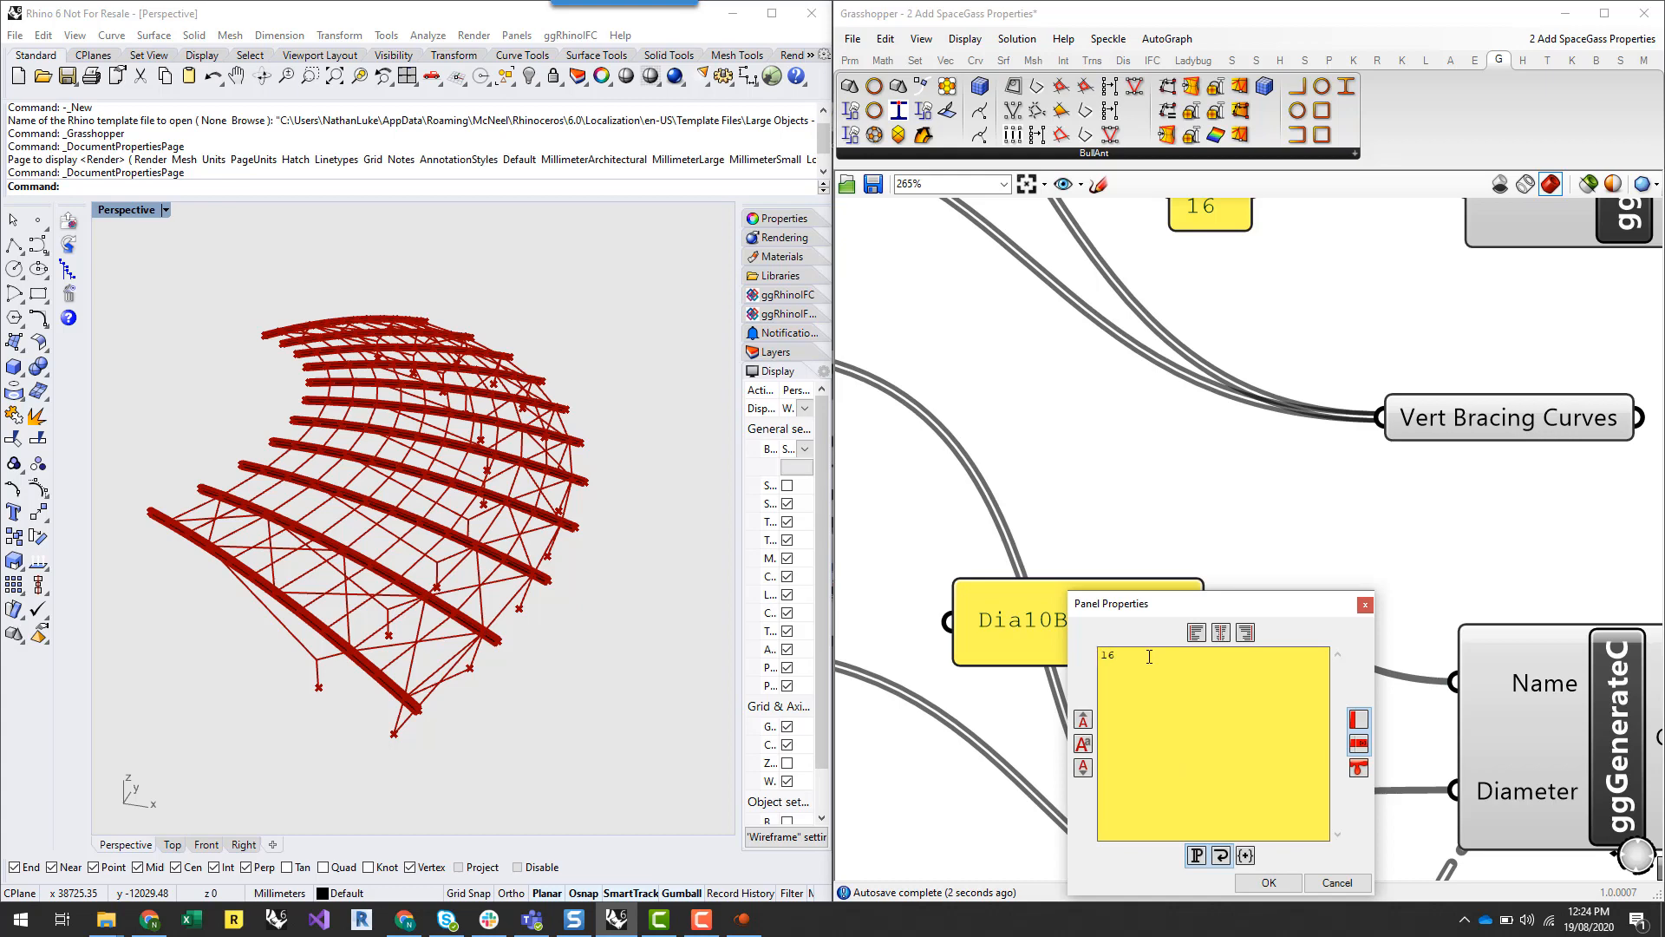
left_click(1268, 882)
scroll(1263, 641, "down", 4)
scroll(1230, 644, "up", 2)
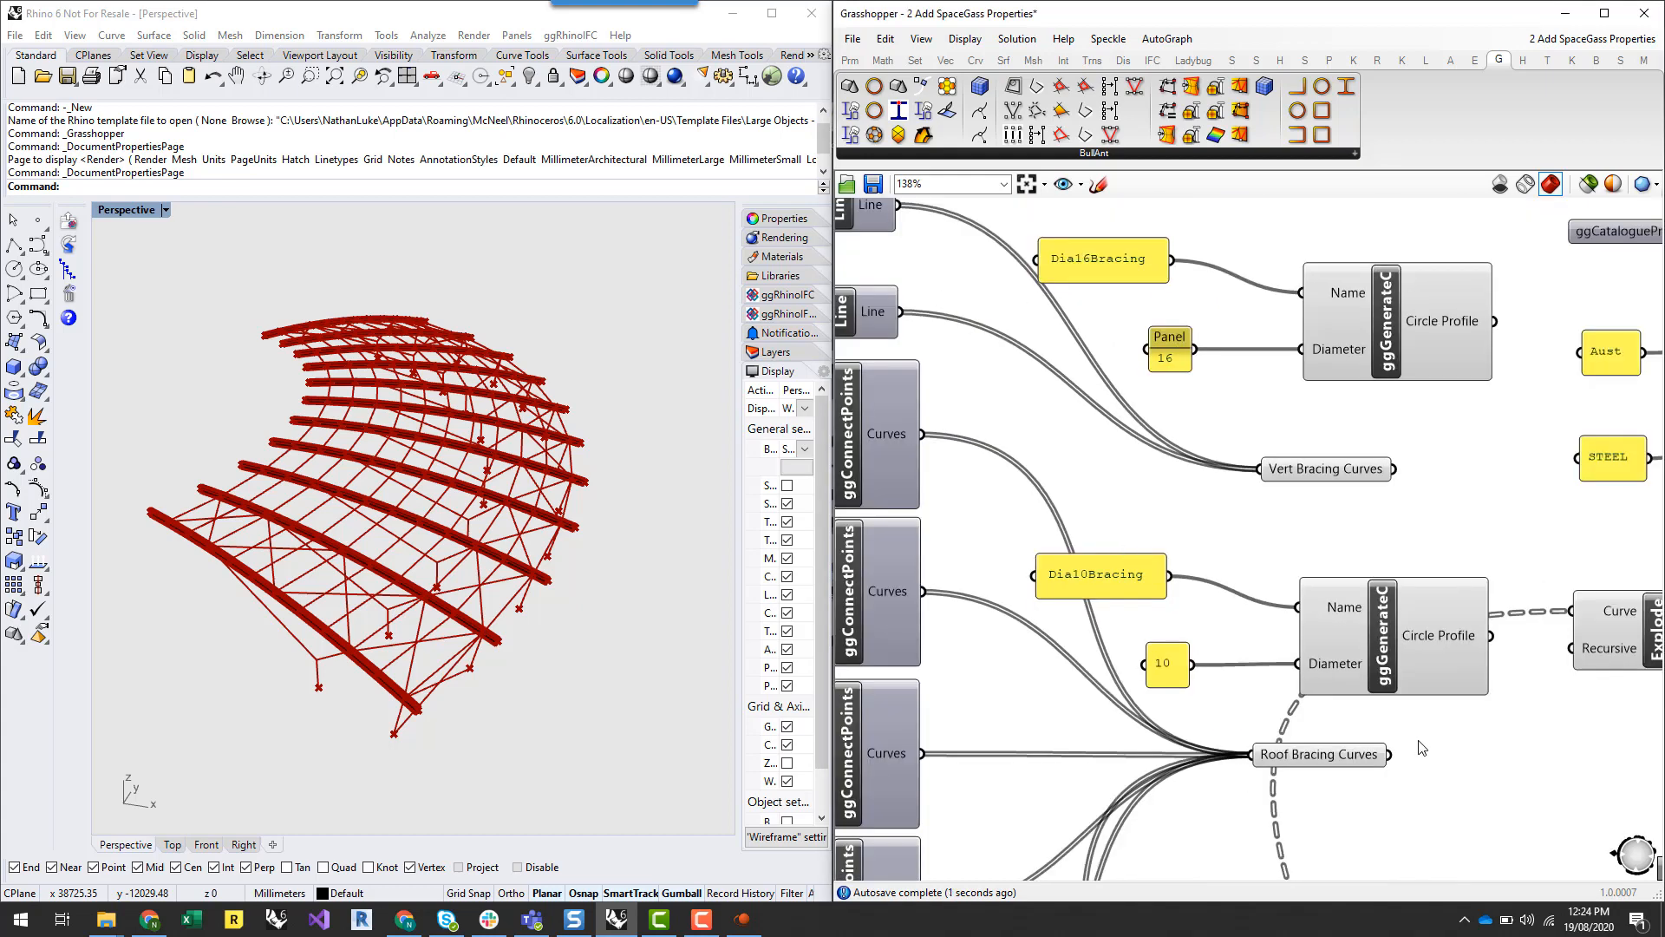
Shift the uppermost material component with its Aust and STEEL panels away from the circle profiles to free space beside them
right_click_drag(1444, 757, 1150, 744)
scroll(1150, 694, "down", 2)
right_click_drag(1304, 677, 1246, 700)
scroll(1215, 696, "down", 1)
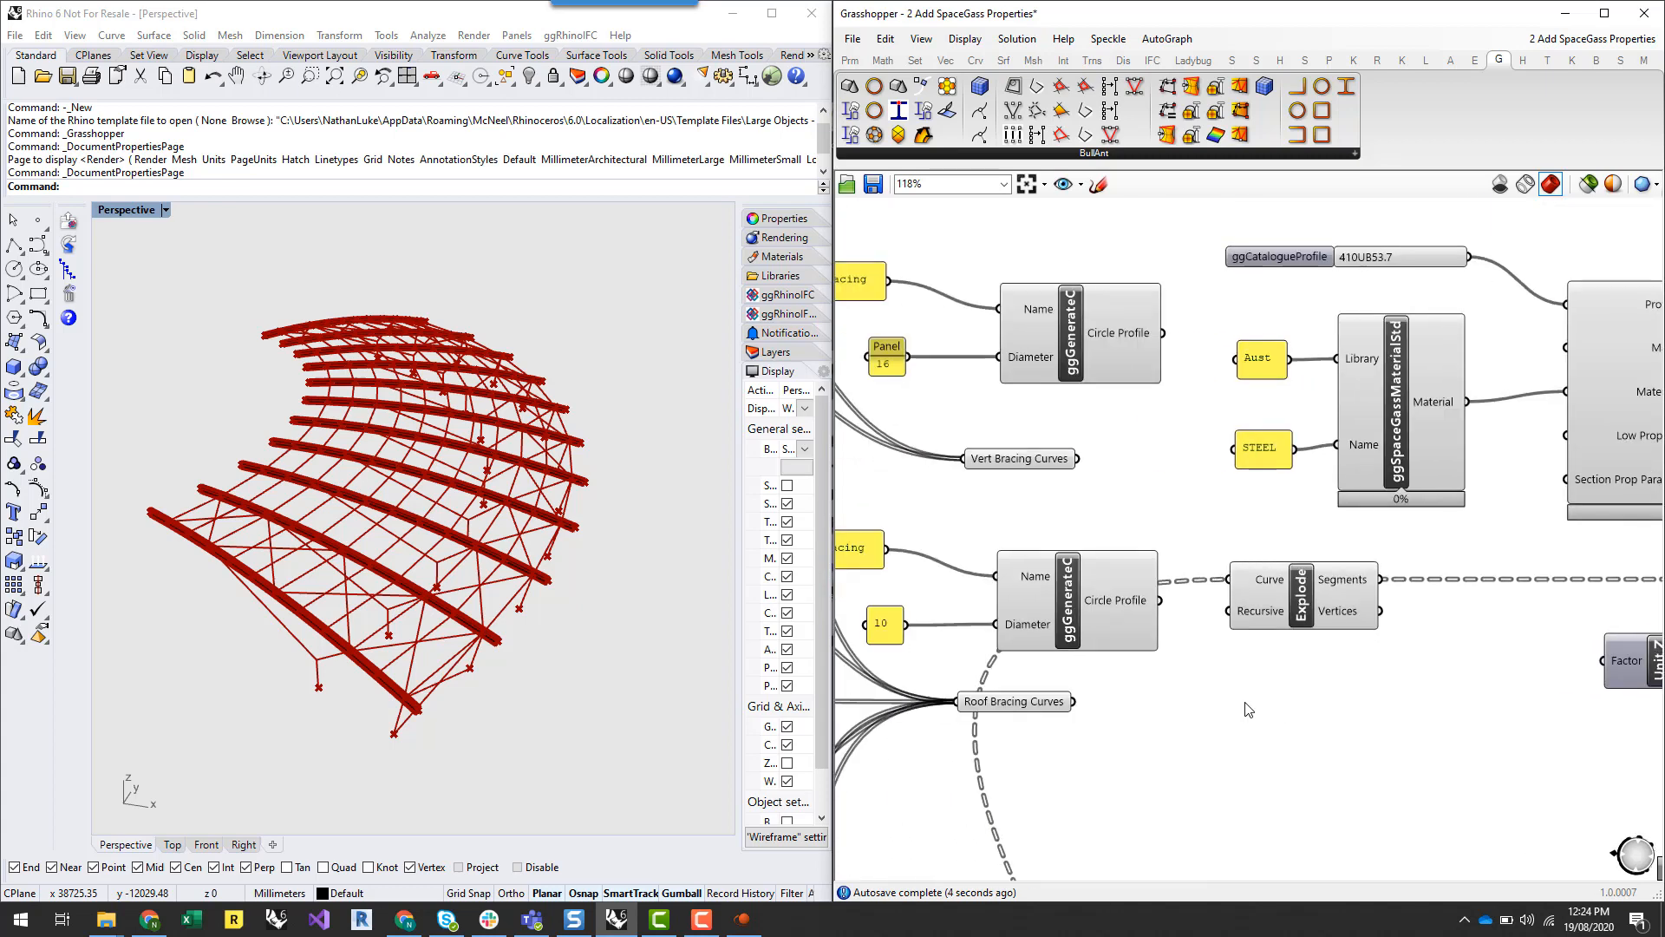
scroll(1266, 704, "down", 3)
scroll(1163, 523, "up", 1)
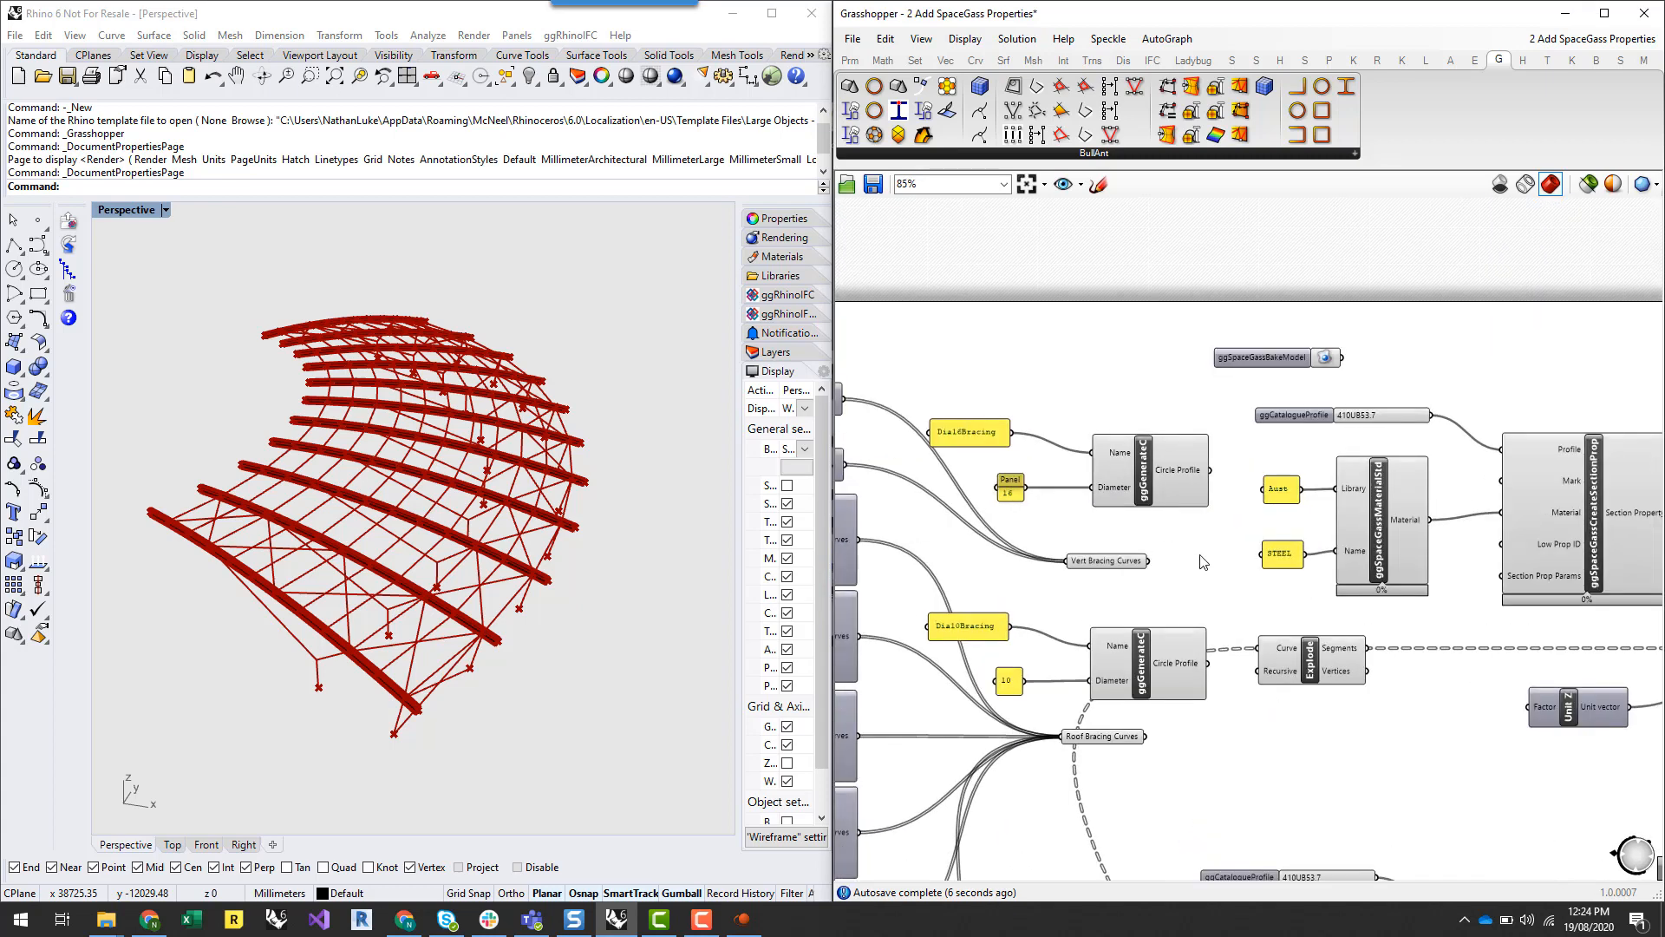
right_click_drag(1203, 562, 1176, 561)
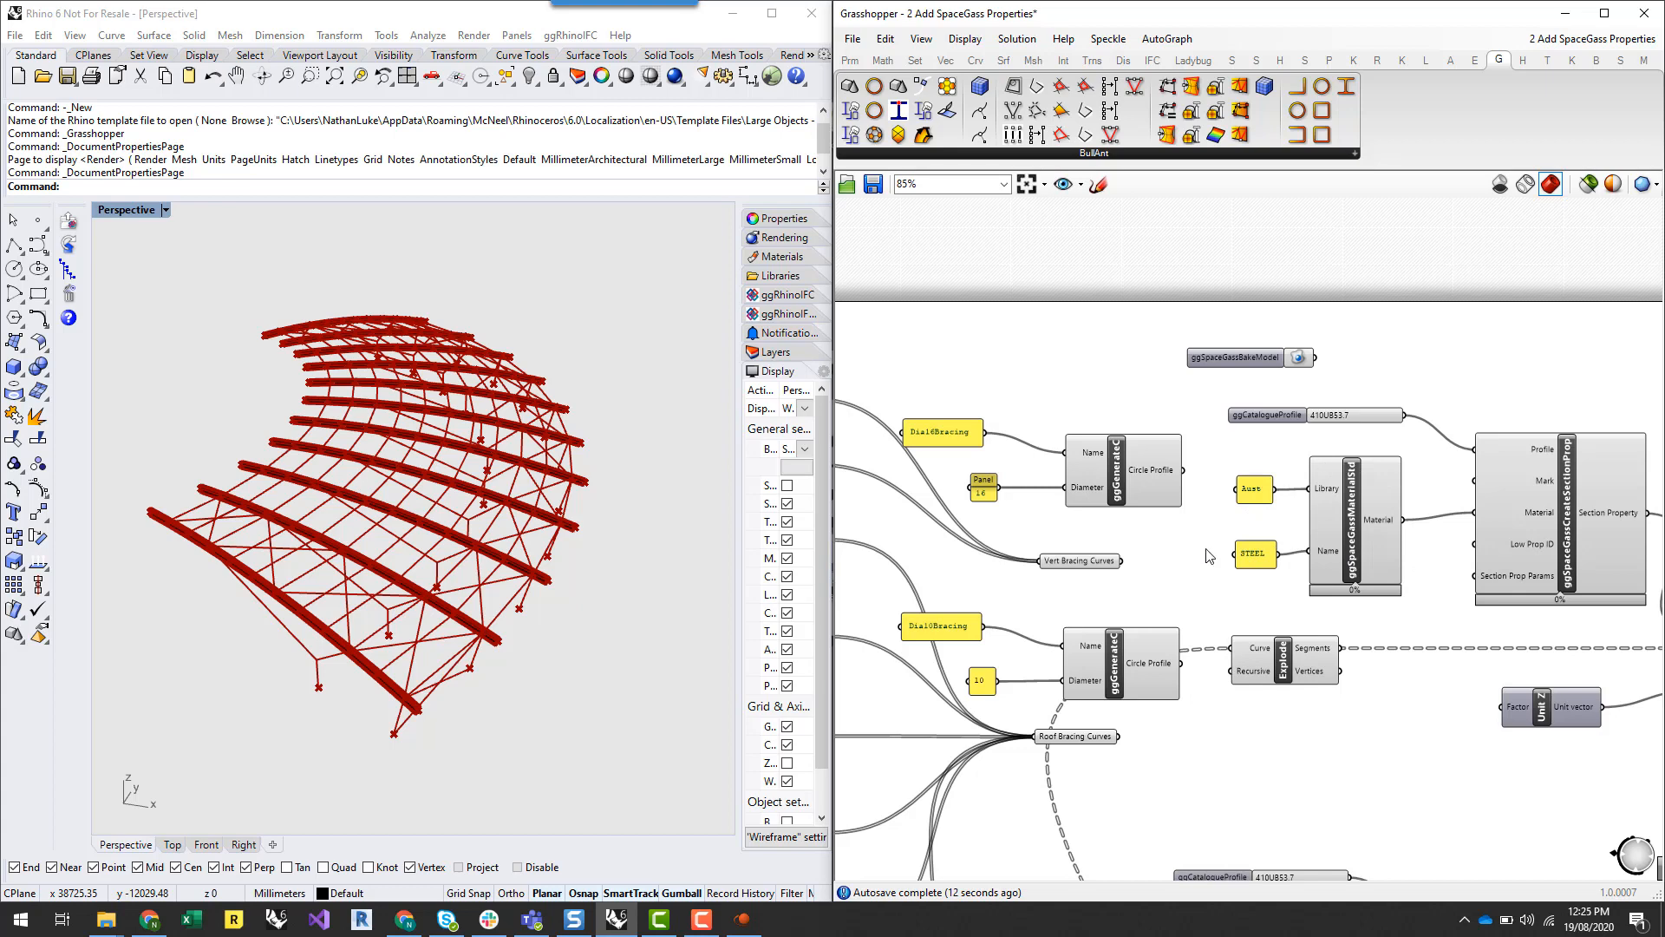
scroll(1232, 464, "up", 3)
left_click_drag(1219, 442, 1493, 660)
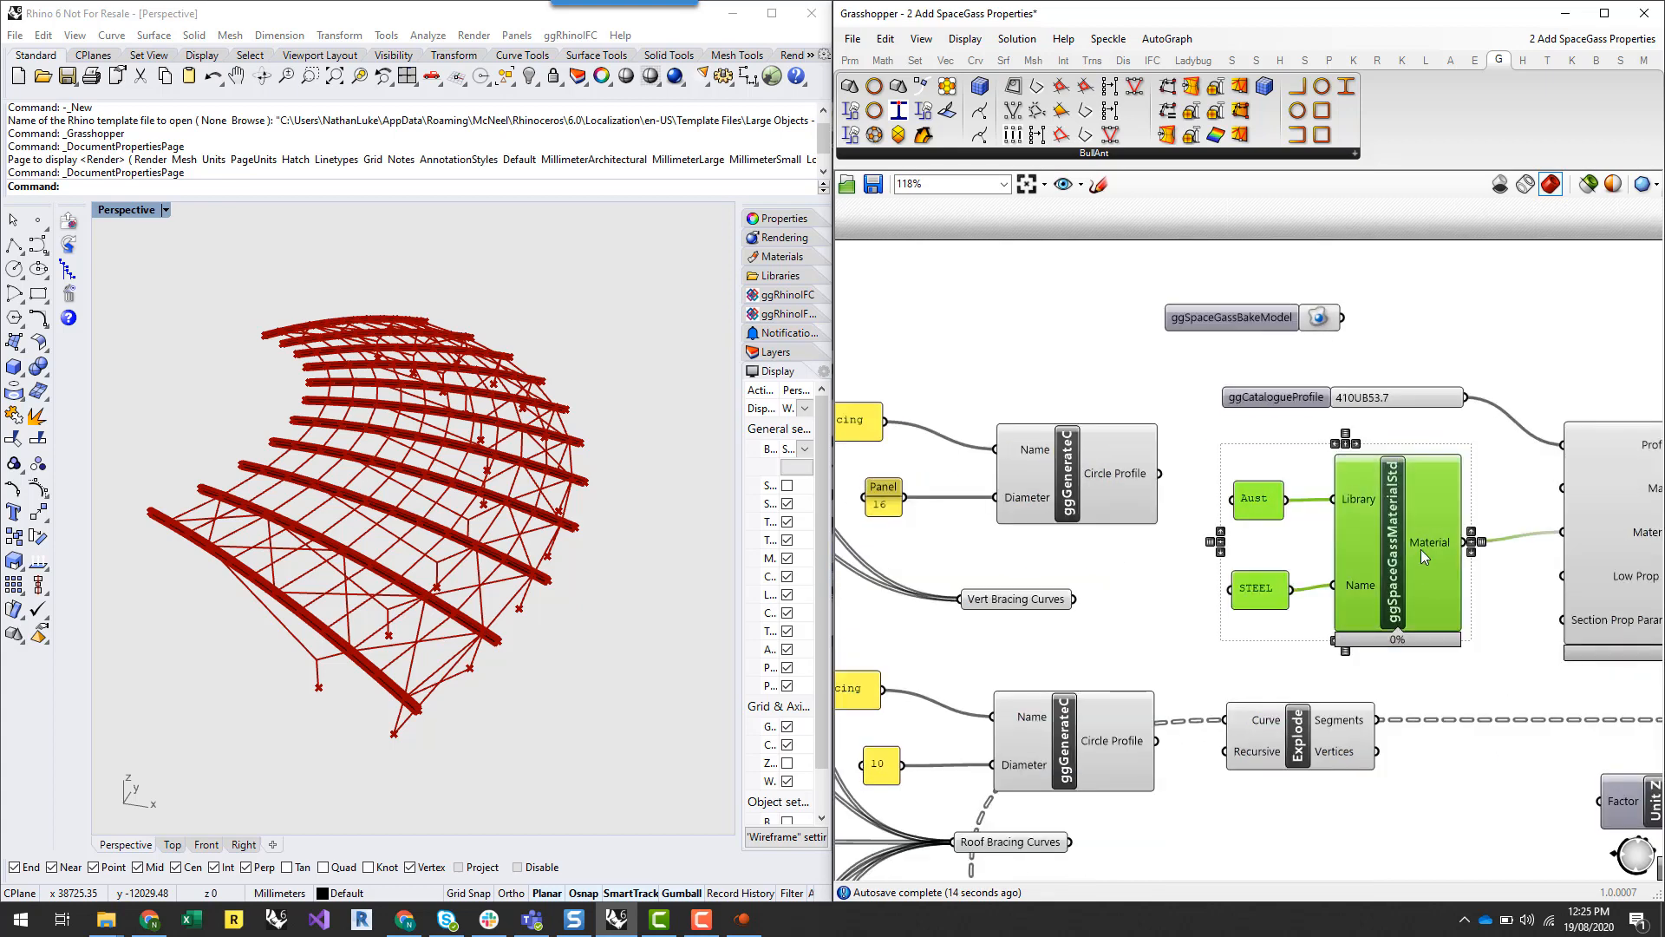
left_click_drag(1431, 517, 1453, 546)
left_click(1248, 470)
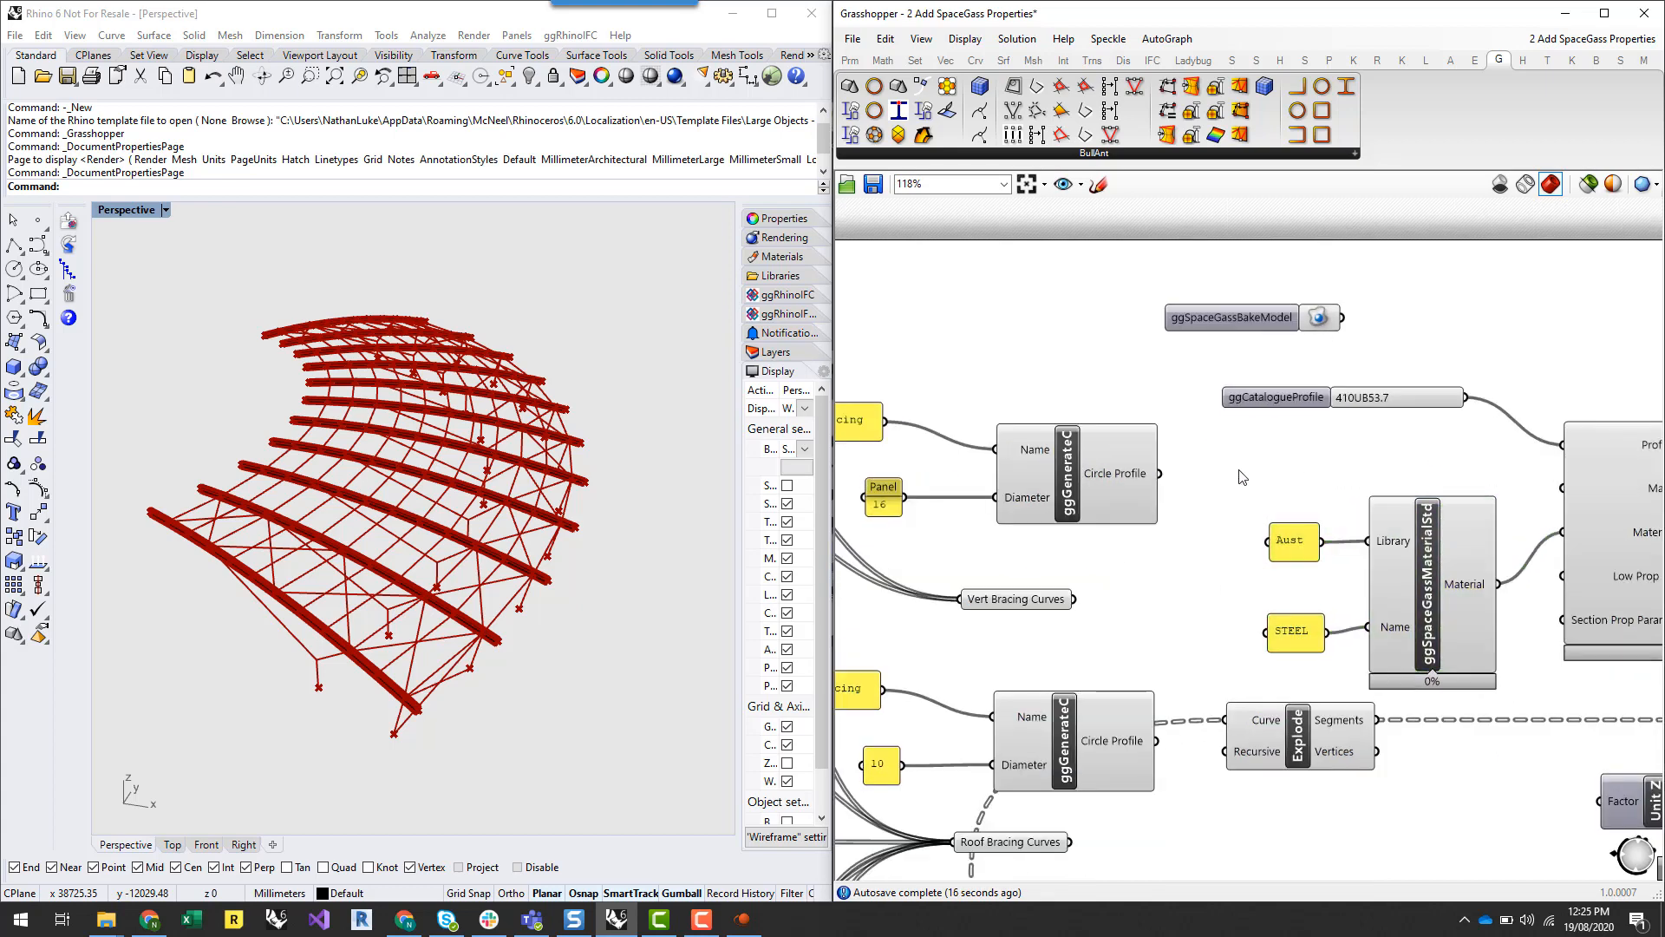
Add an Entwine component beside the Dia16Bracing profile and reduce it to two branch inputs
double_click(1240, 476)
type("en")
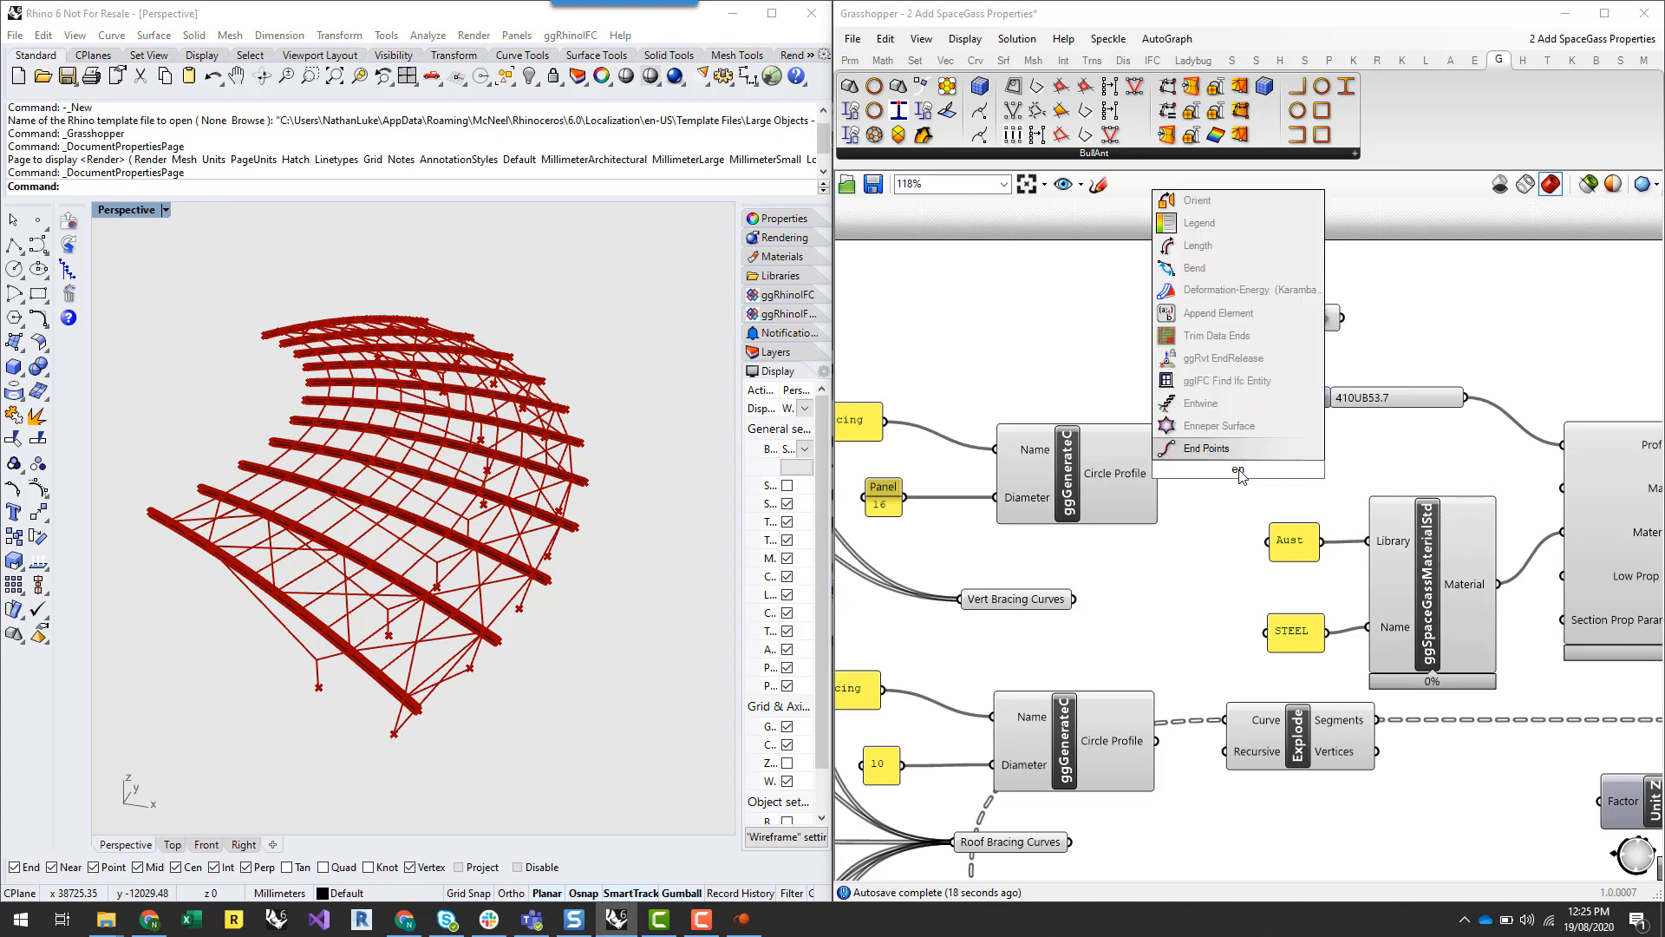
type("t")
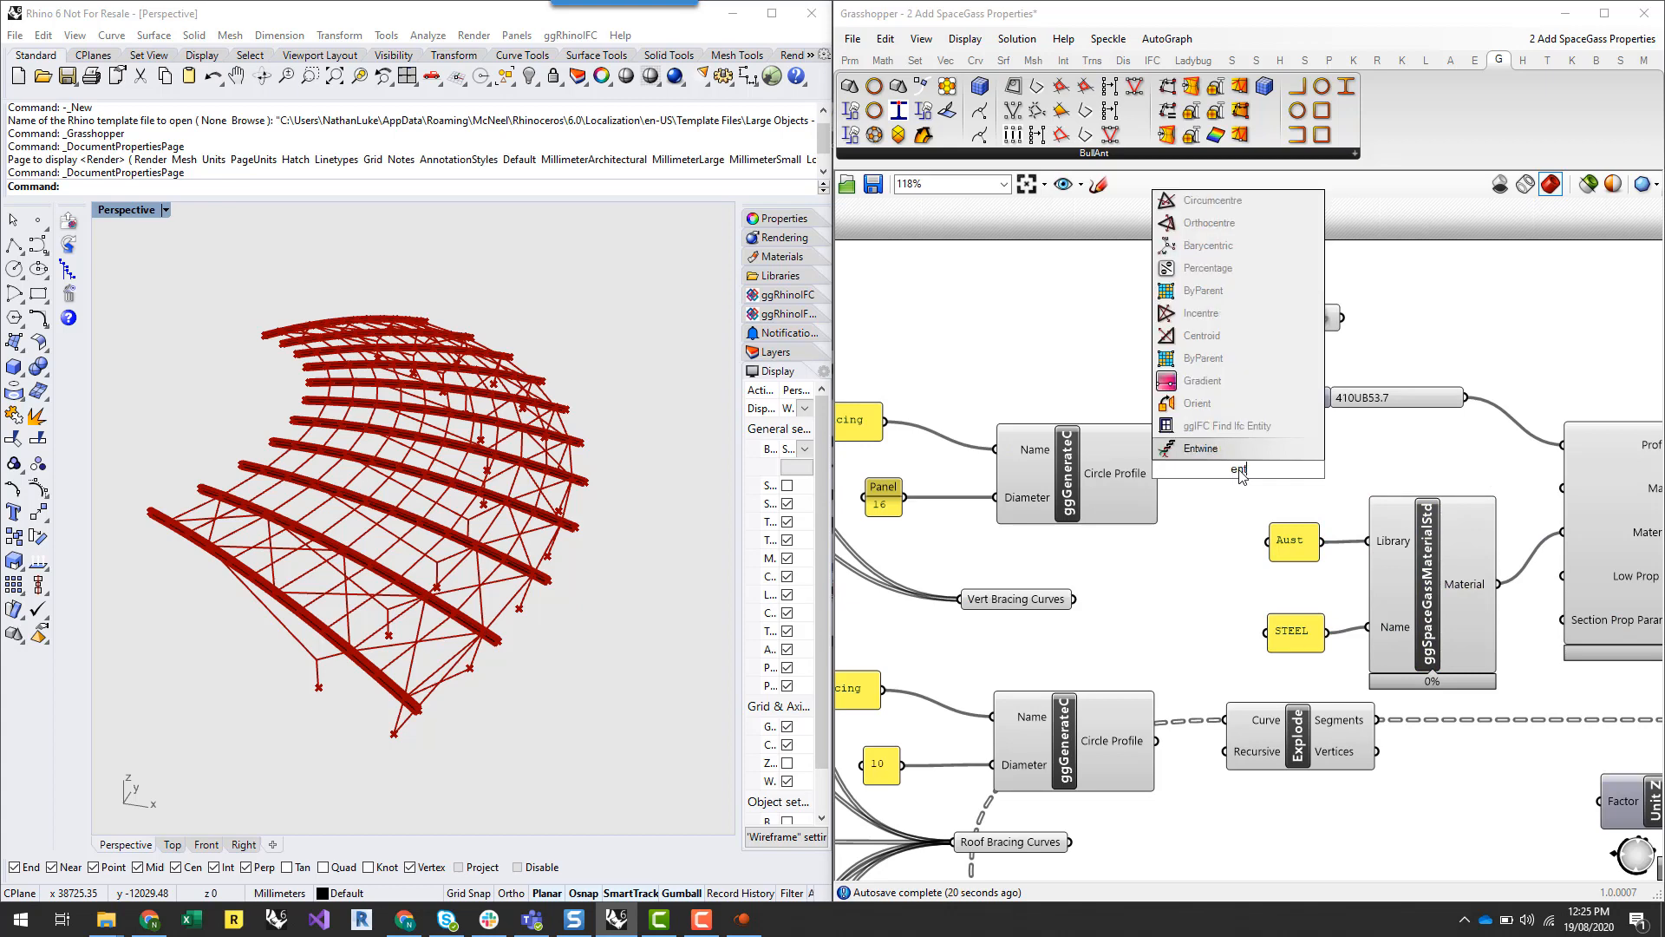
key("Return")
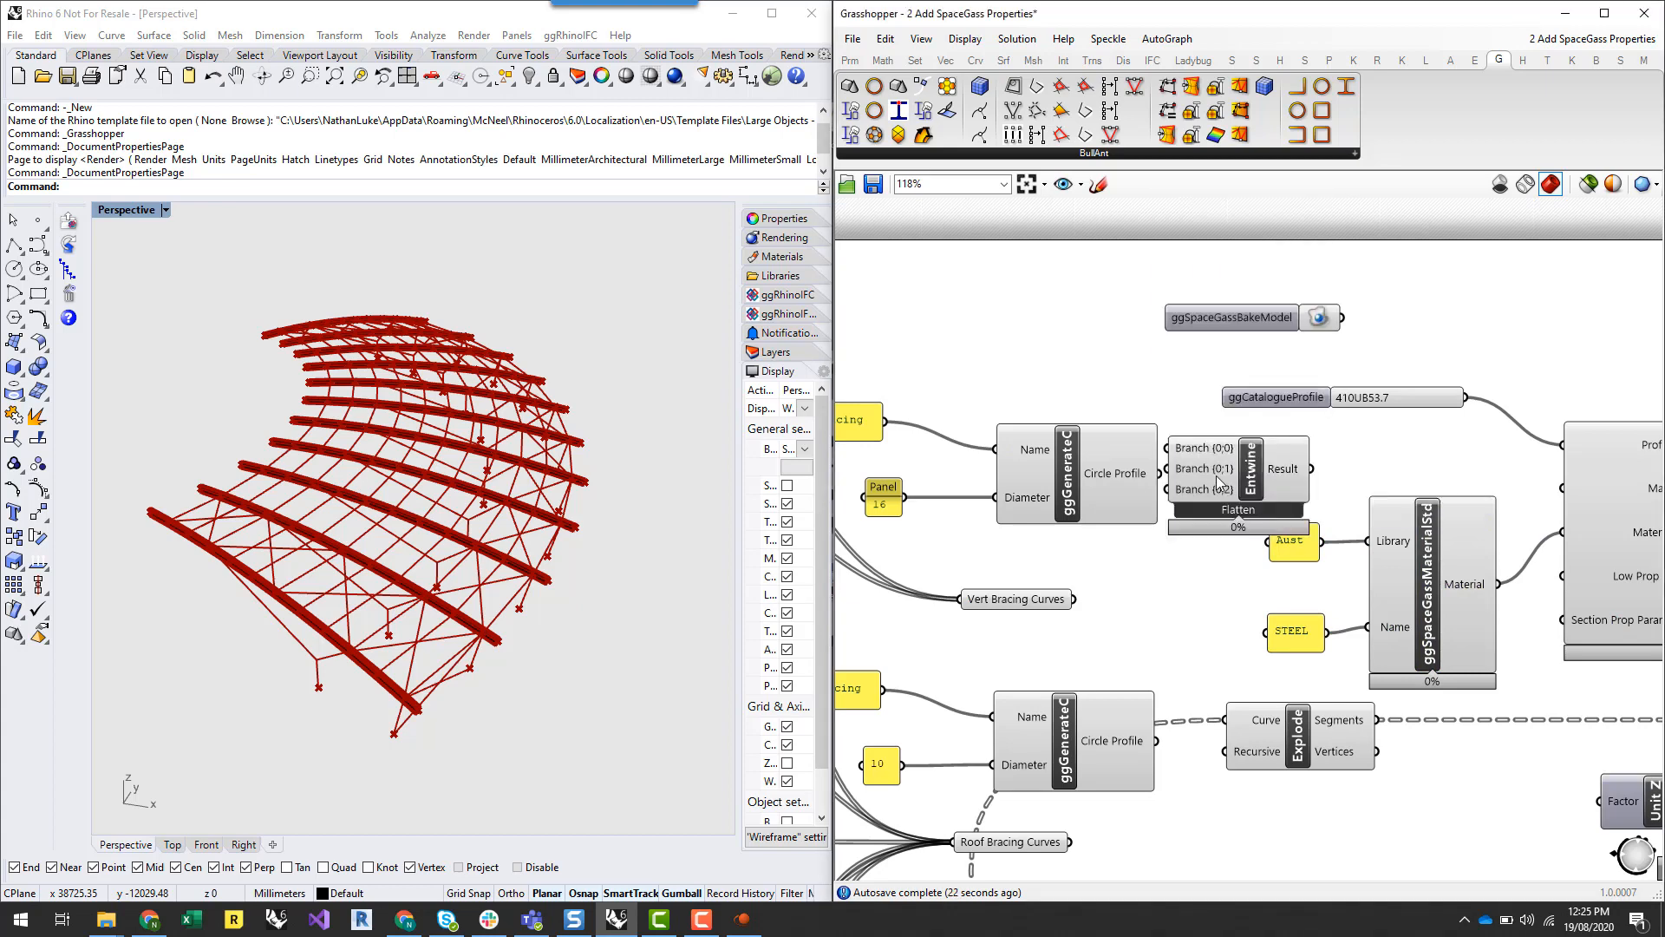
scroll(1240, 477, "up", 6)
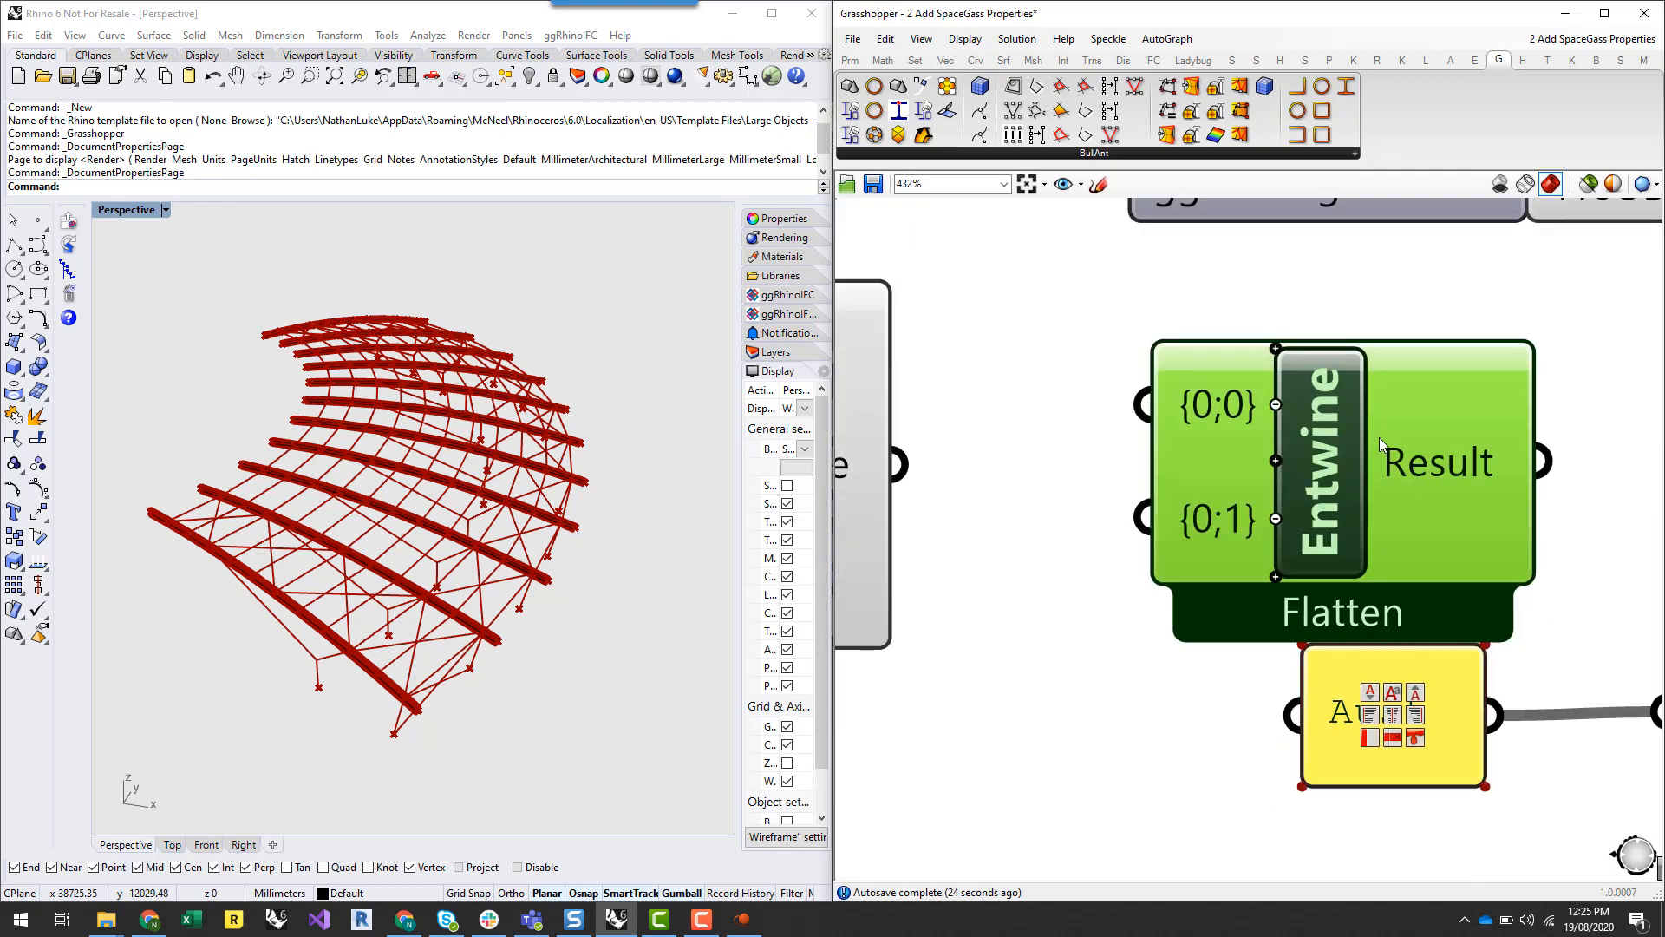
Connect the Dia16Bracing profile to Entwine branch {0;0} and the Dia10Bracing profile to branch {0;1}
left_click_drag(902, 464, 1145, 404)
scroll(1313, 348, "down", 5)
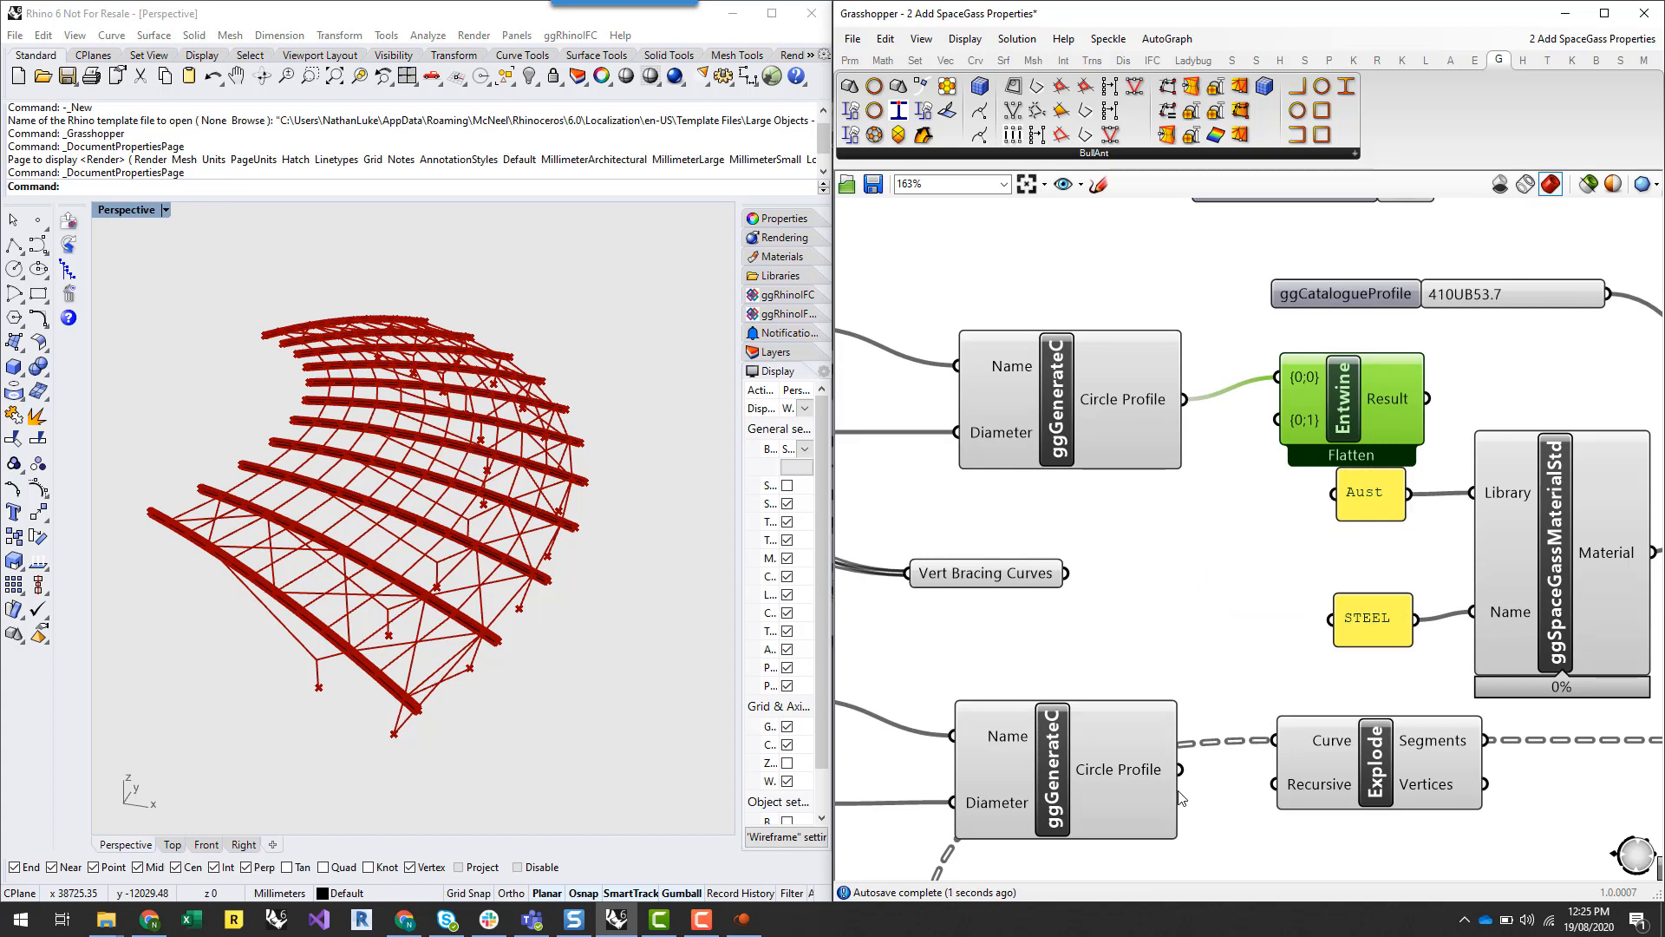
left_click_drag(1182, 770, 1277, 420)
left_click(1293, 544)
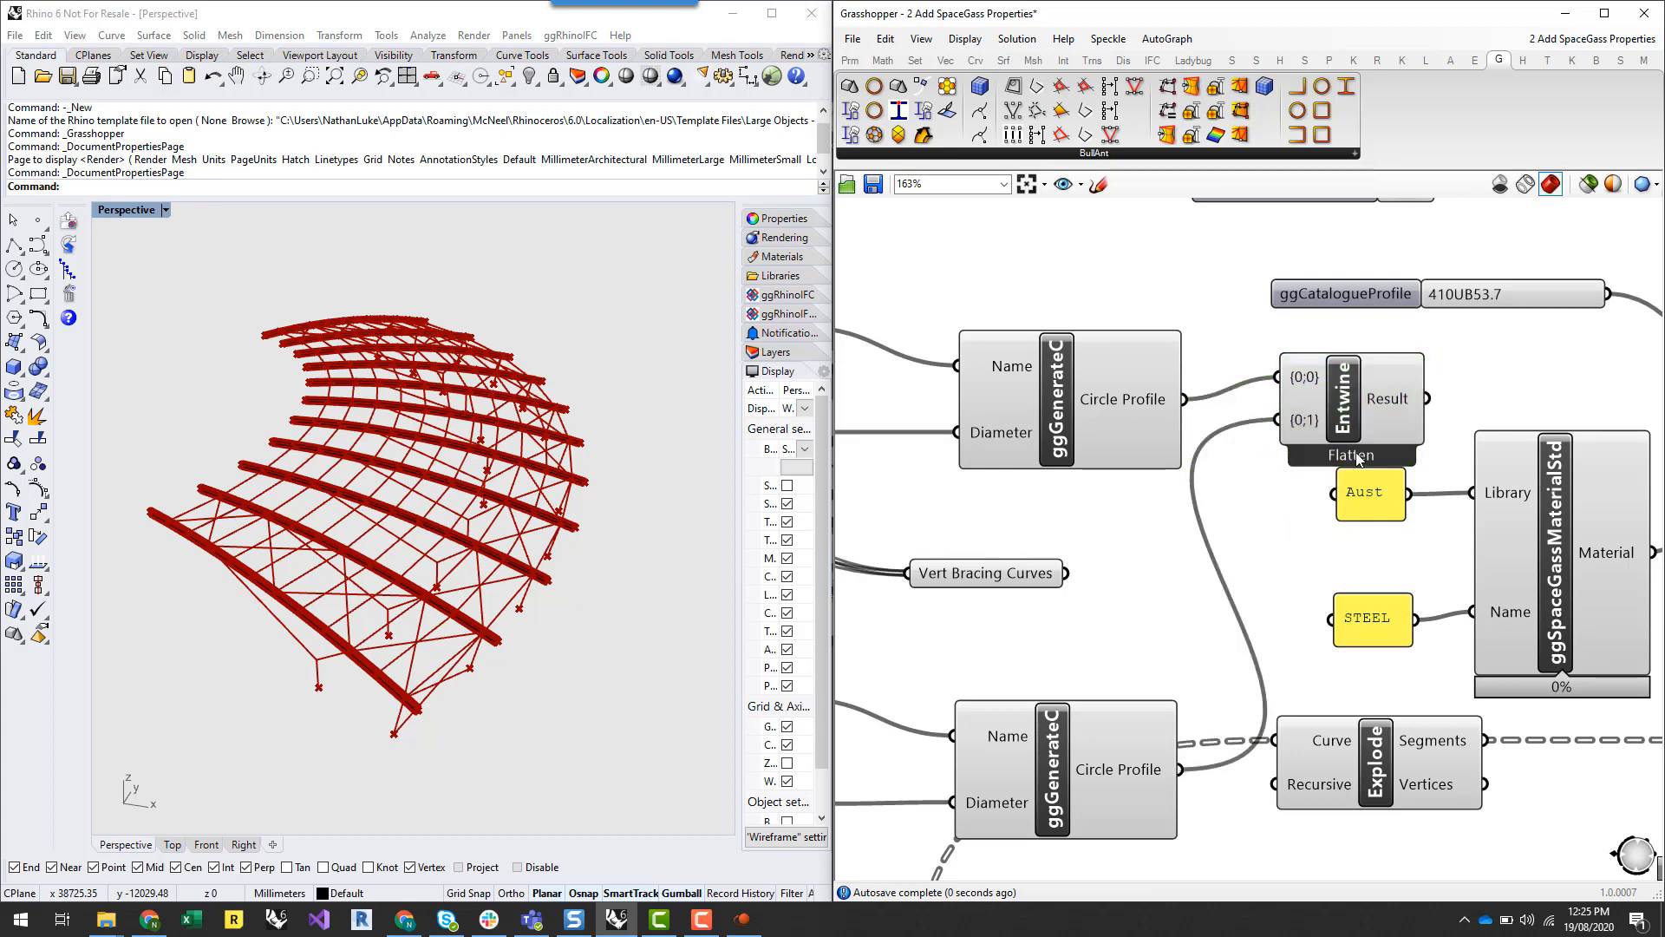
mouse_move(1393, 404)
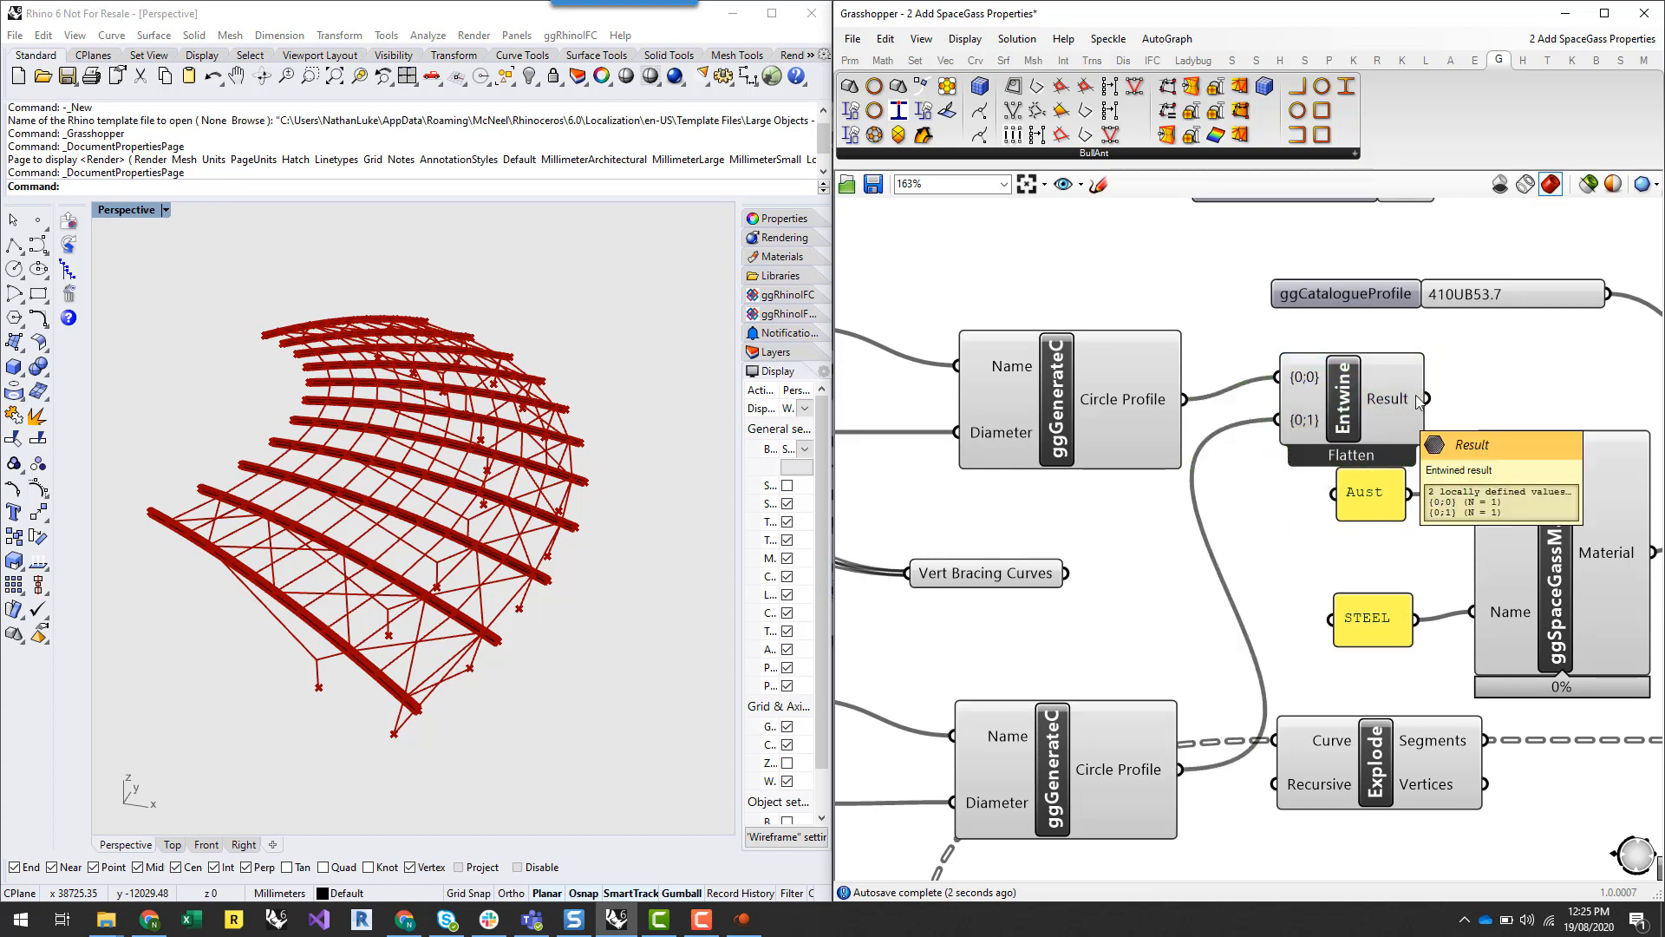
Rearrange the two circle profile groups so Dia10Bracing sits directly below Dia16Bracing, above Vert Bracing Curves
scroll(1498, 382, "down", 3)
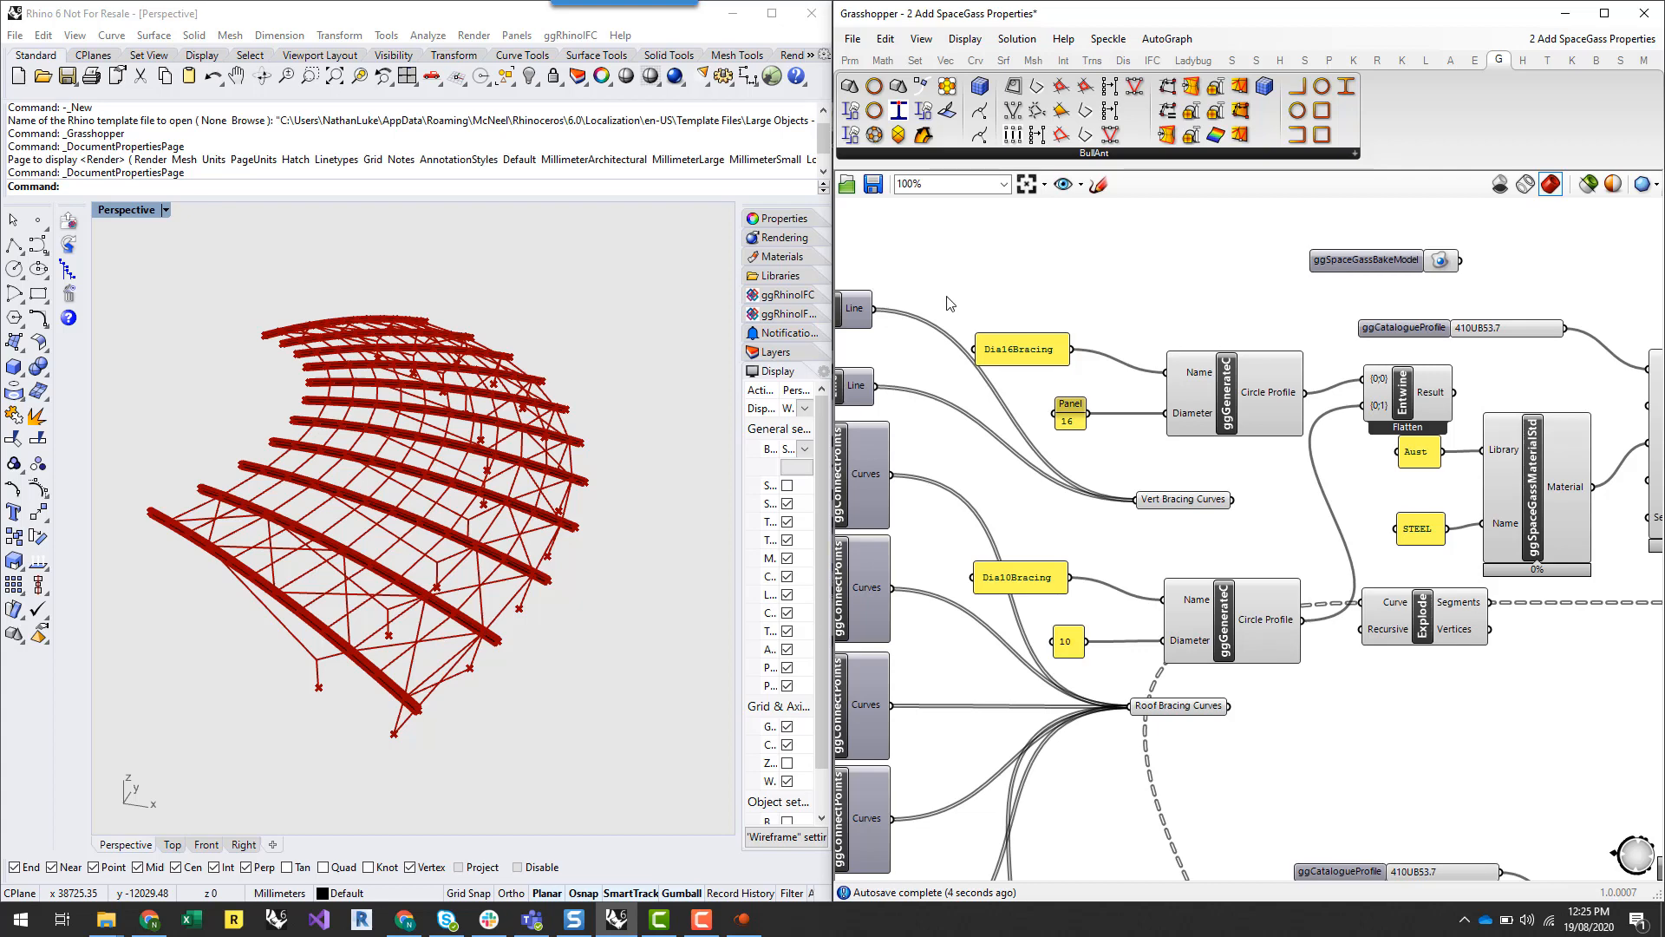
left_click_drag(949, 303, 1187, 331)
left_click_drag(951, 544, 1209, 437)
left_click(1287, 540)
right_click_drag(1288, 540, 1139, 591)
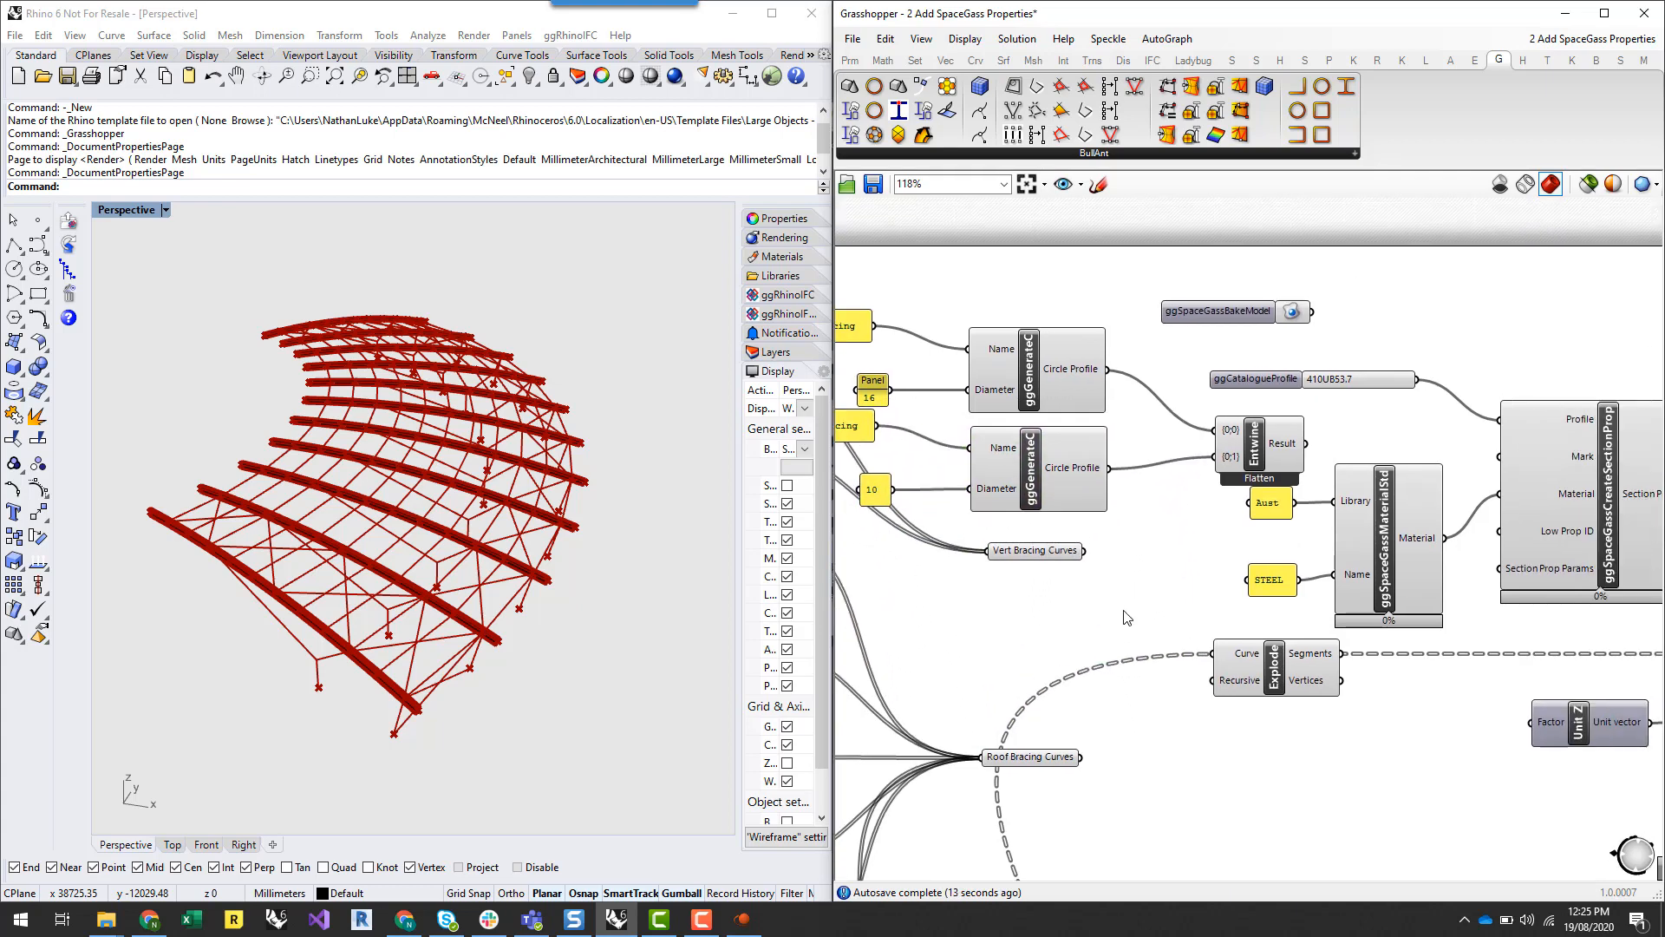
Add a second Entwine component and connect Vert Bracing Curves to branch {0;0} and Roof Bracing Curves to branch {0;1}
scroll(1126, 617, "up", 3)
double_click(1128, 620)
type("ent")
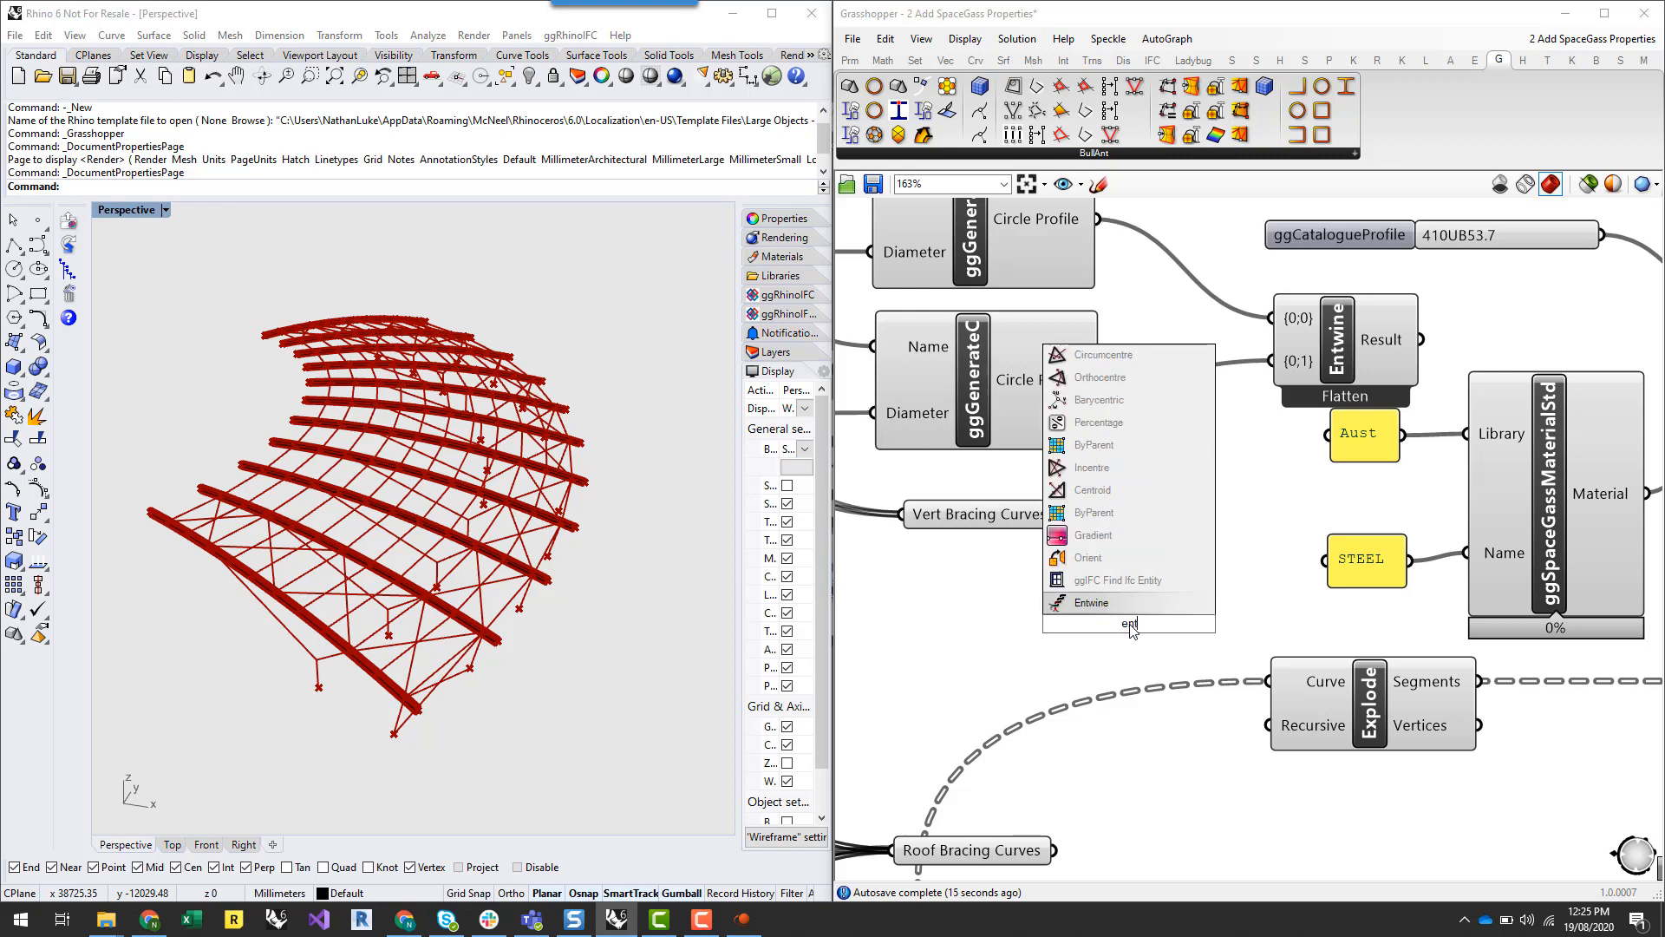
key("Return")
left_click_drag(1060, 514, 1056, 576)
scroll(1056, 577, "down", 3)
left_click_drag(1143, 725, 1130, 584)
scroll(1132, 582, "up", 3)
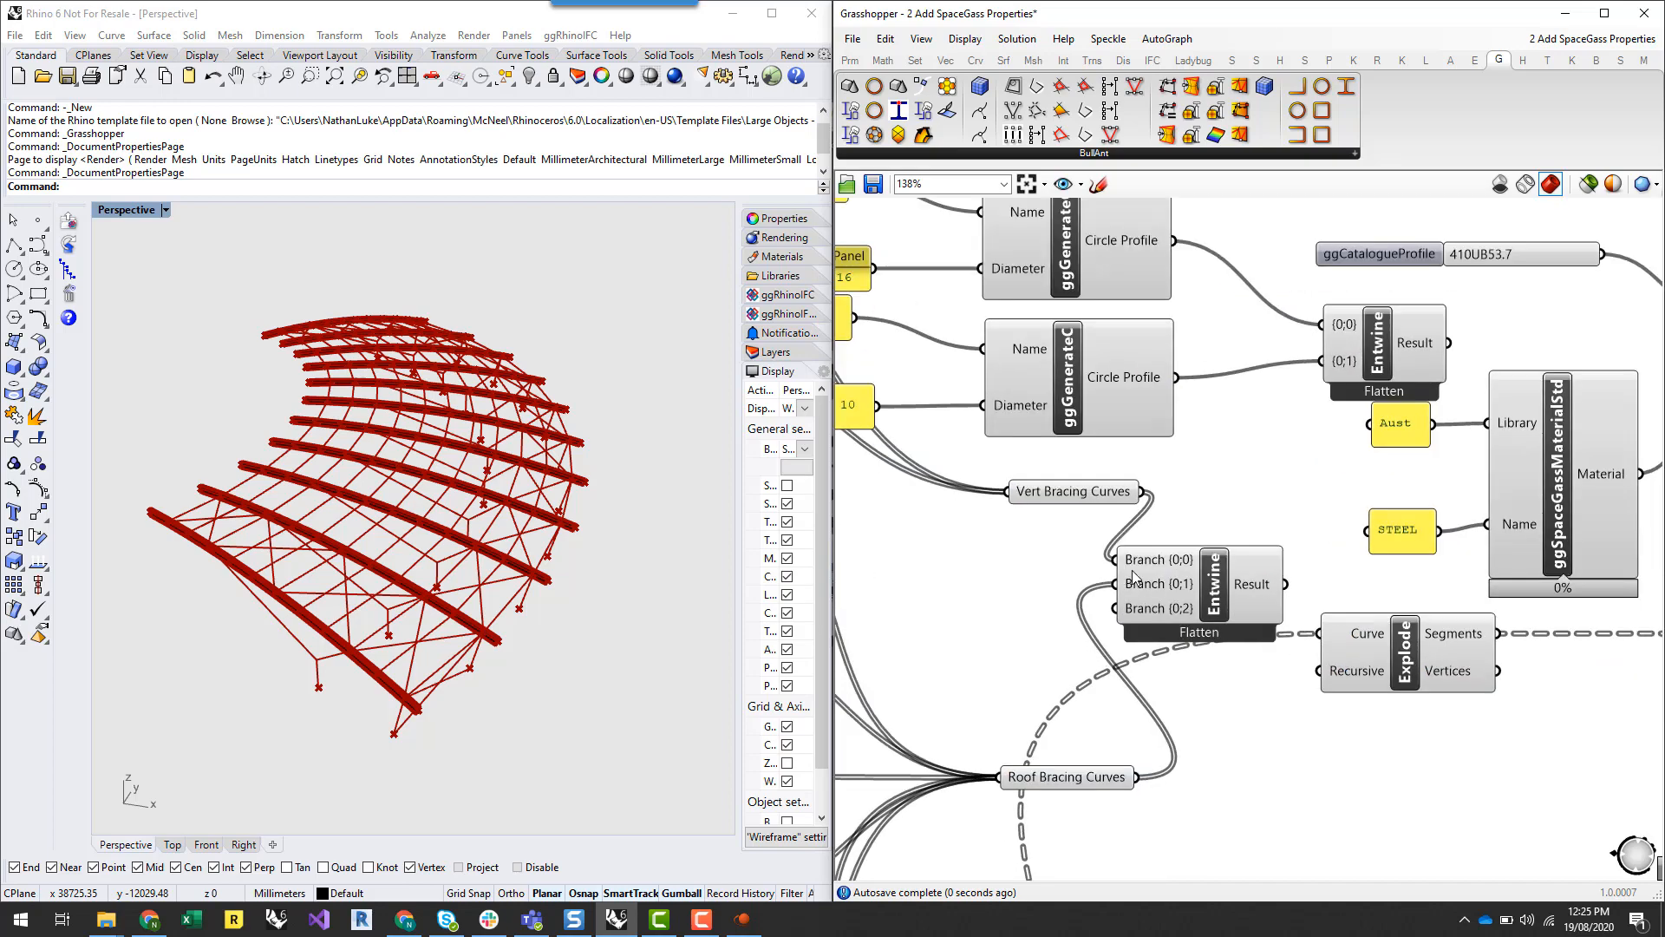
Reduce the Entwine component that combines the vertical and roof bracing curves to two branch inputs
left_click(1222, 589)
scroll(1275, 584, "down", 3)
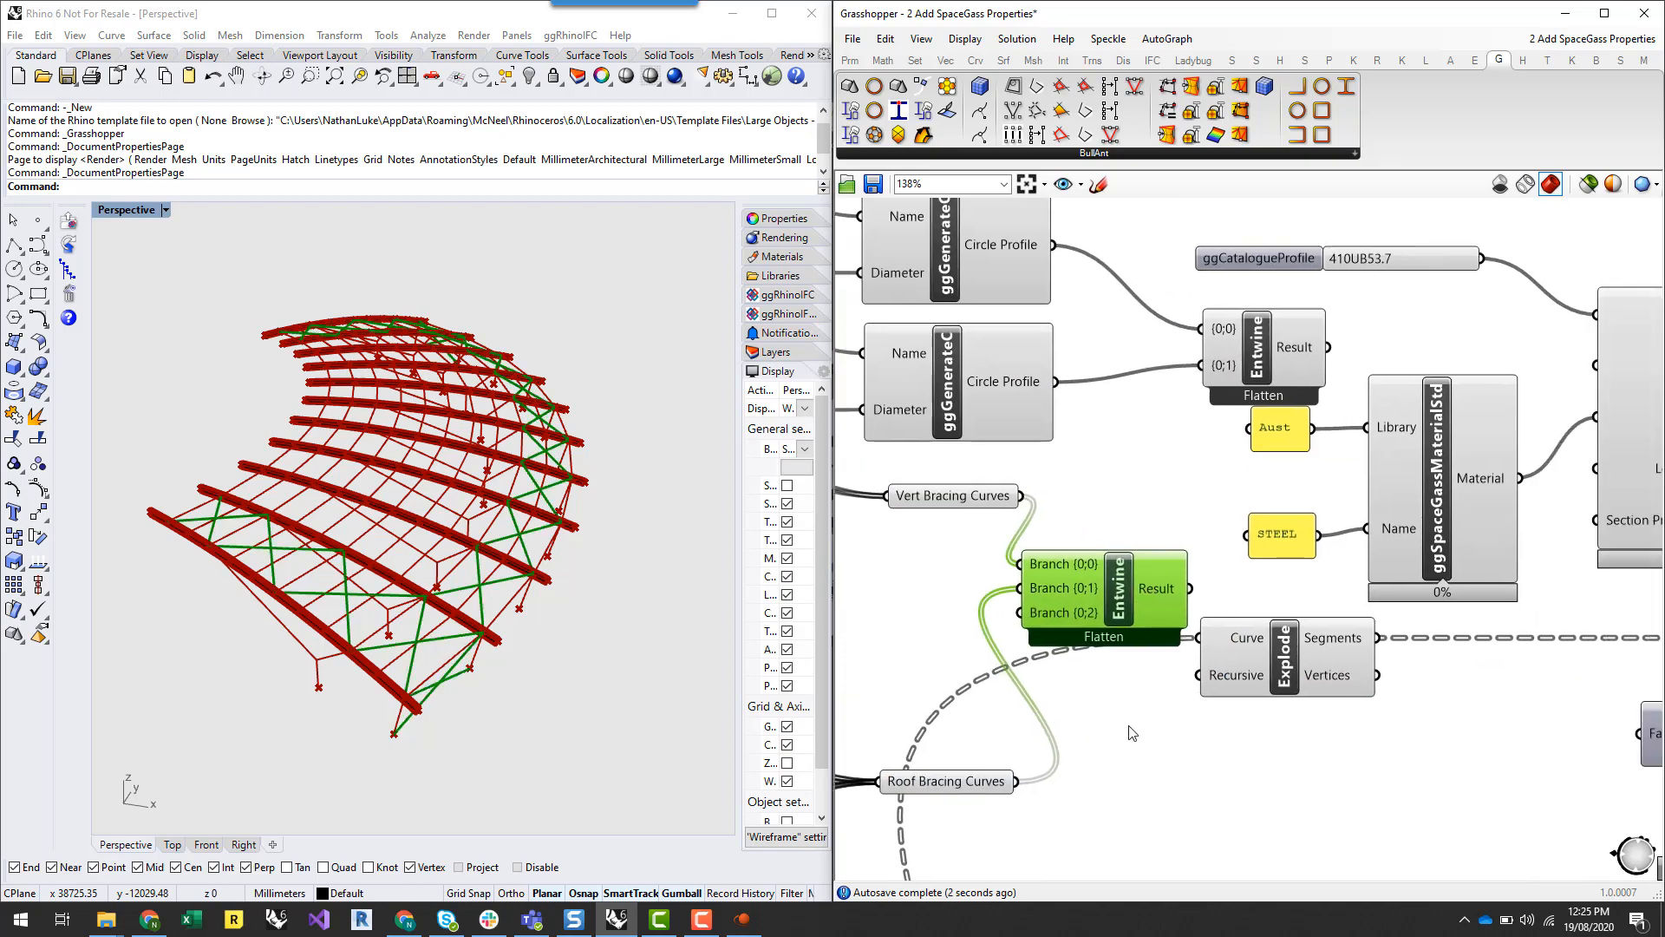
scroll(1067, 625, "up", 5)
left_click(1148, 630)
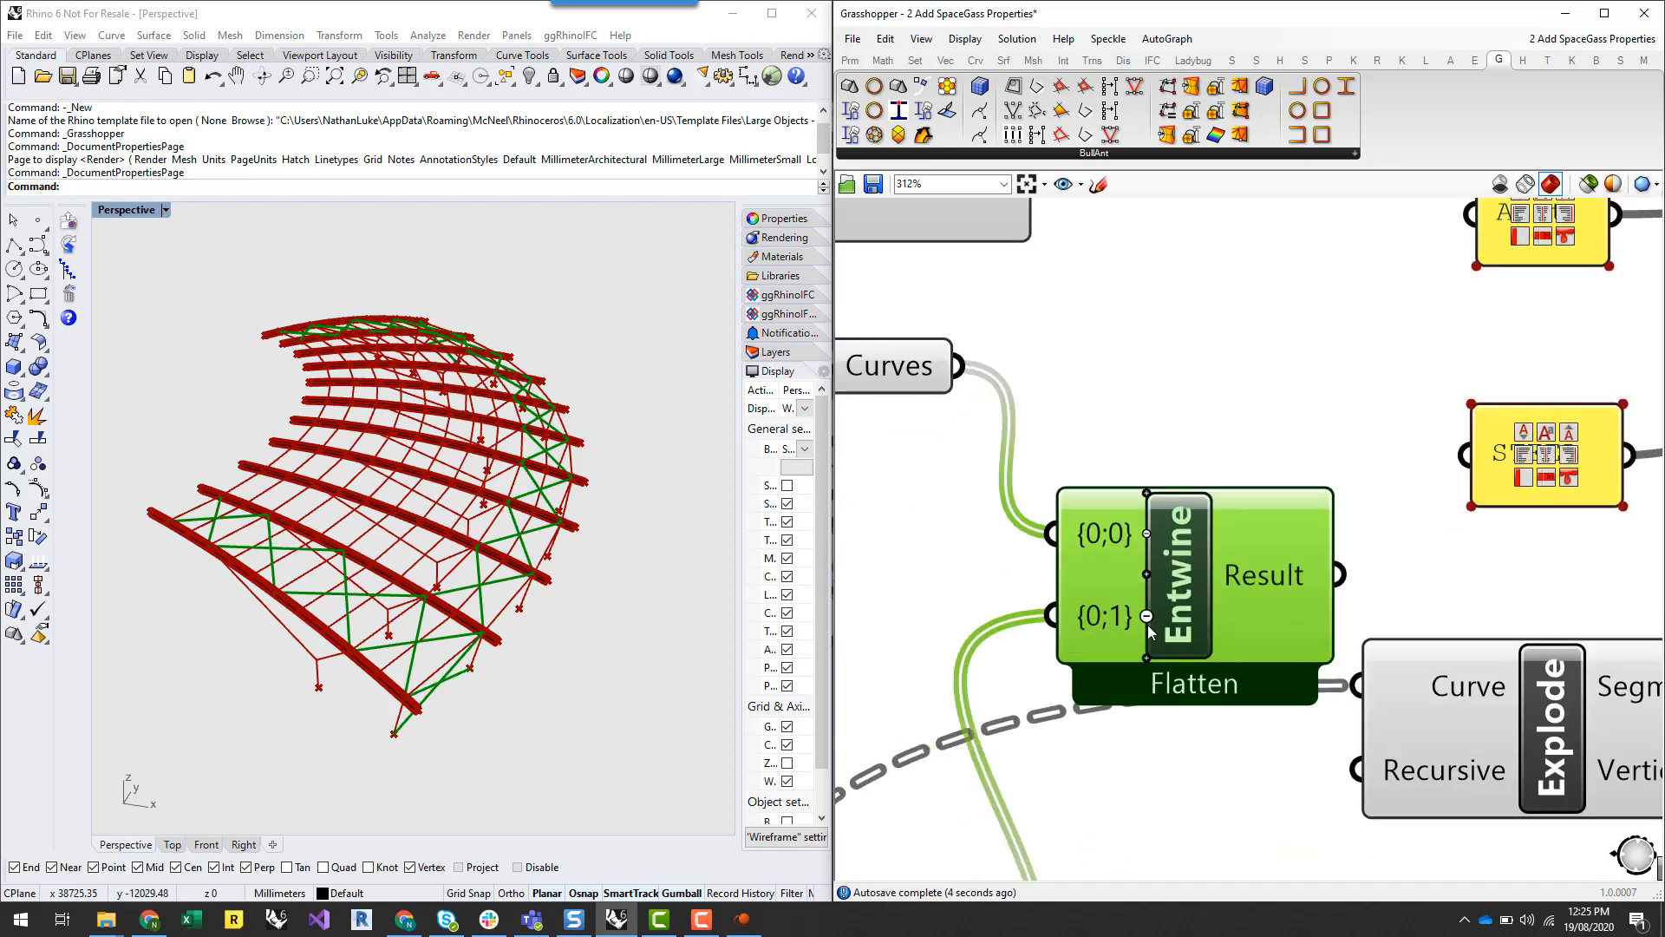
scroll(1220, 555, "down", 1)
scroll(1319, 681, "down", 3)
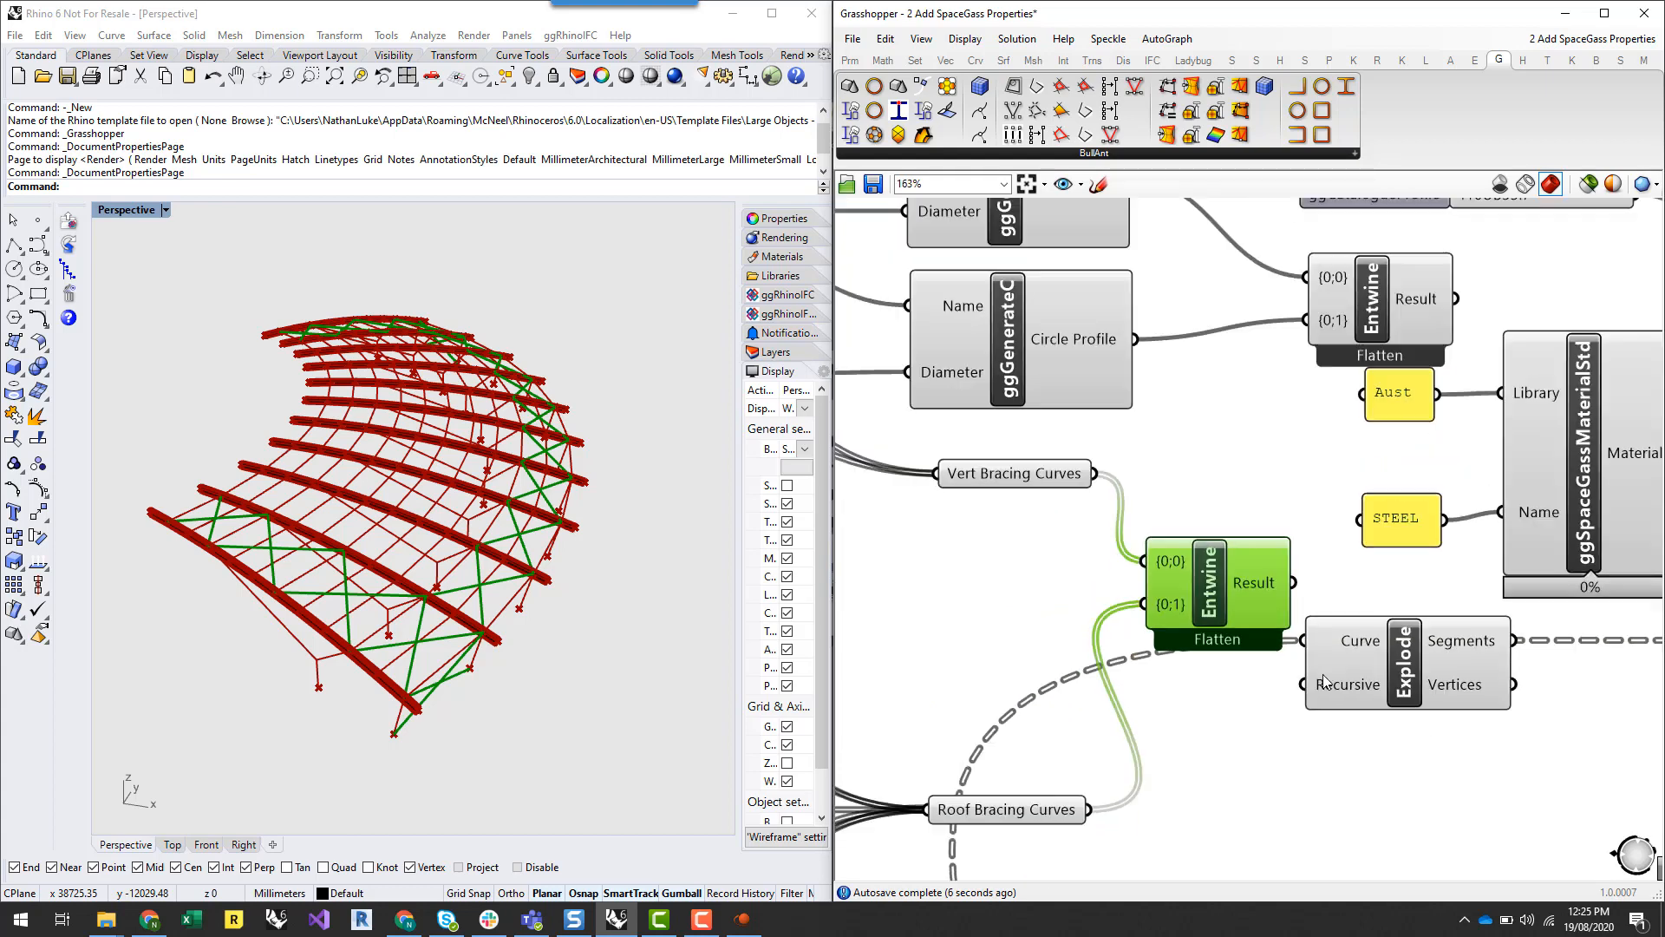
Pull the Explode component clear of the bracing curves' Entwine and delete it from the bracing group
right_click_drag(1425, 713, 1293, 607)
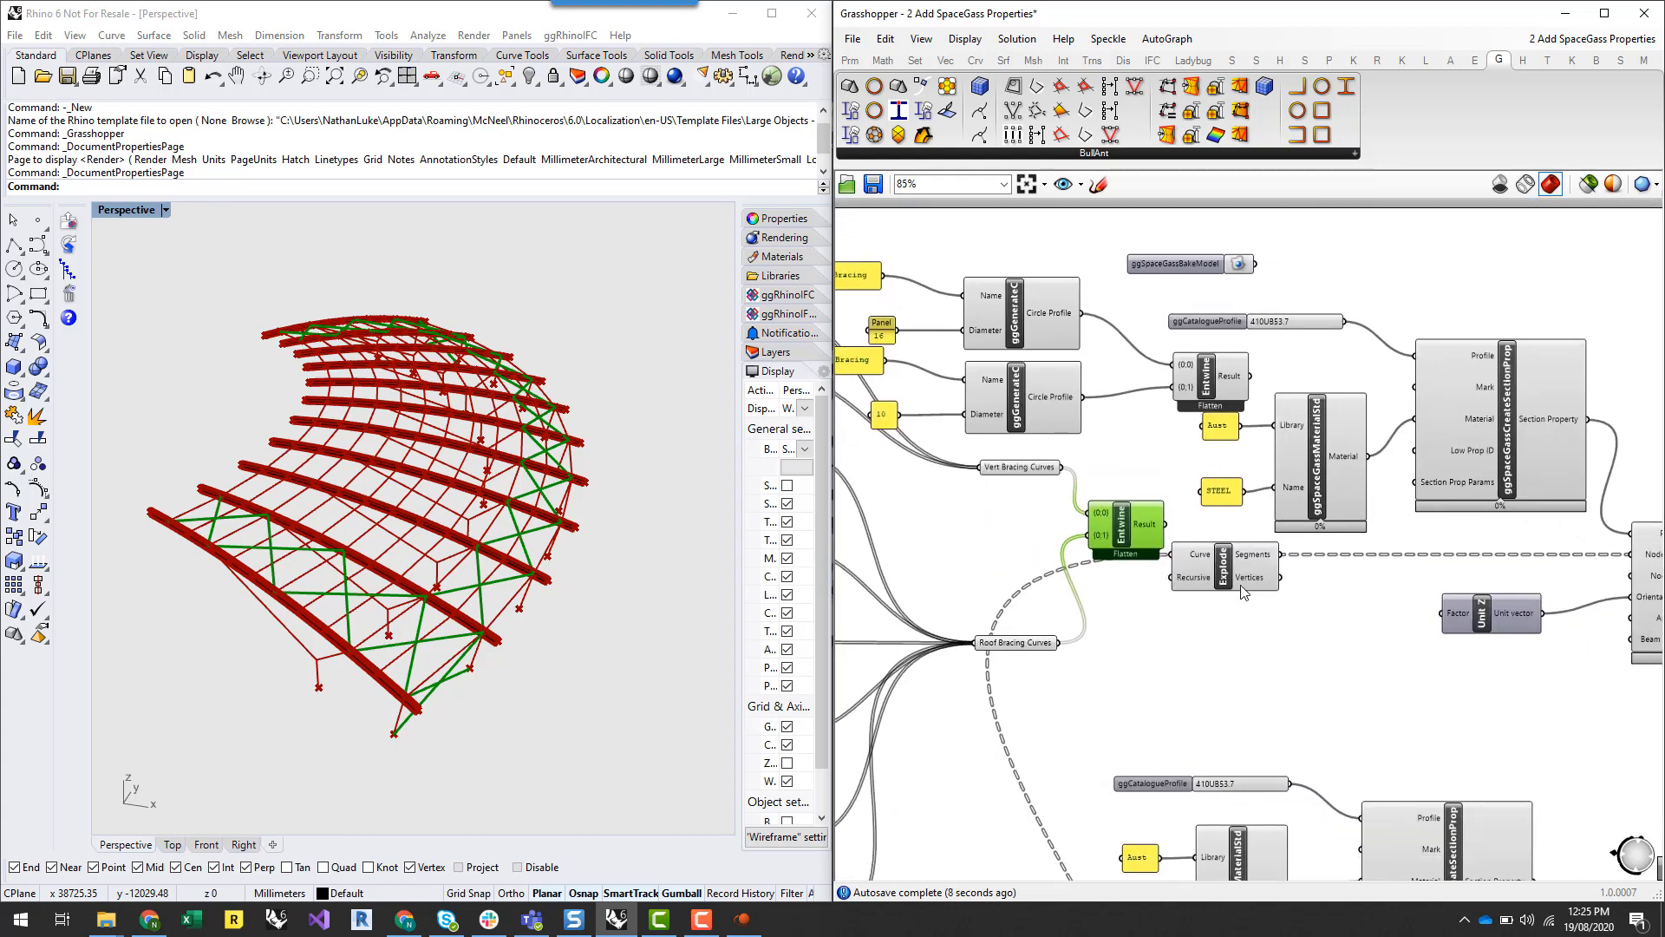
left_click_drag(1245, 594, 1273, 660)
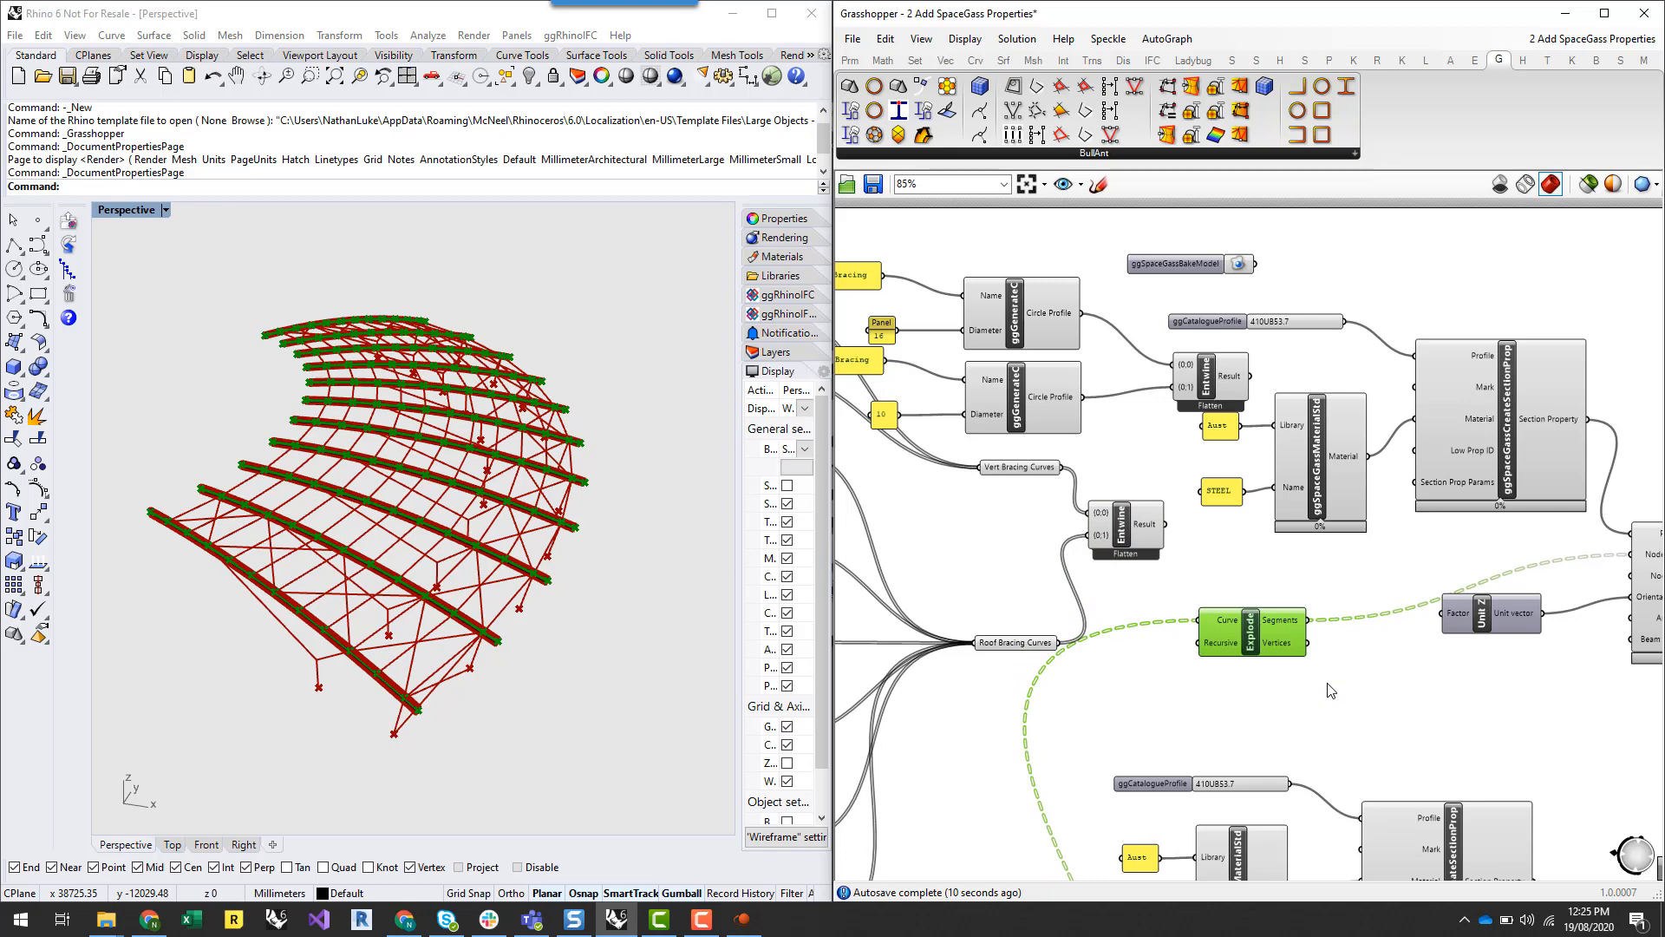
key("Delete")
right_click_drag(1324, 583, 1237, 642)
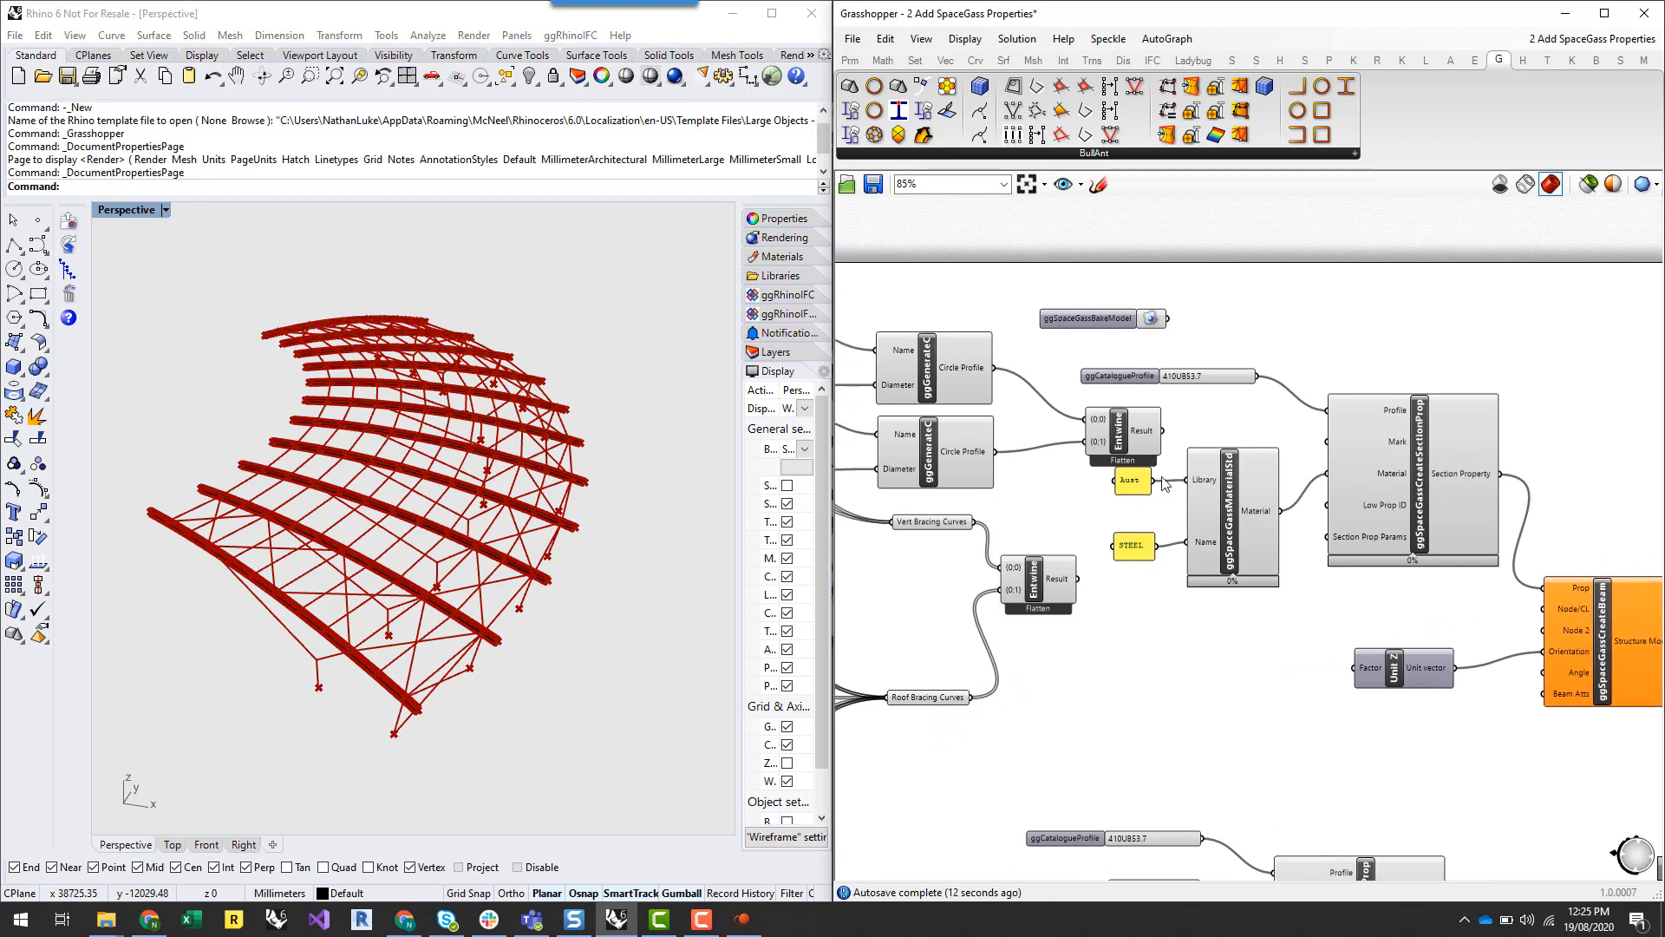
Feed the combined circle profiles into the bracing section property's Profile input and delete that group's 410UB53.7 catalogue profile
scroll(1199, 425, "up", 2)
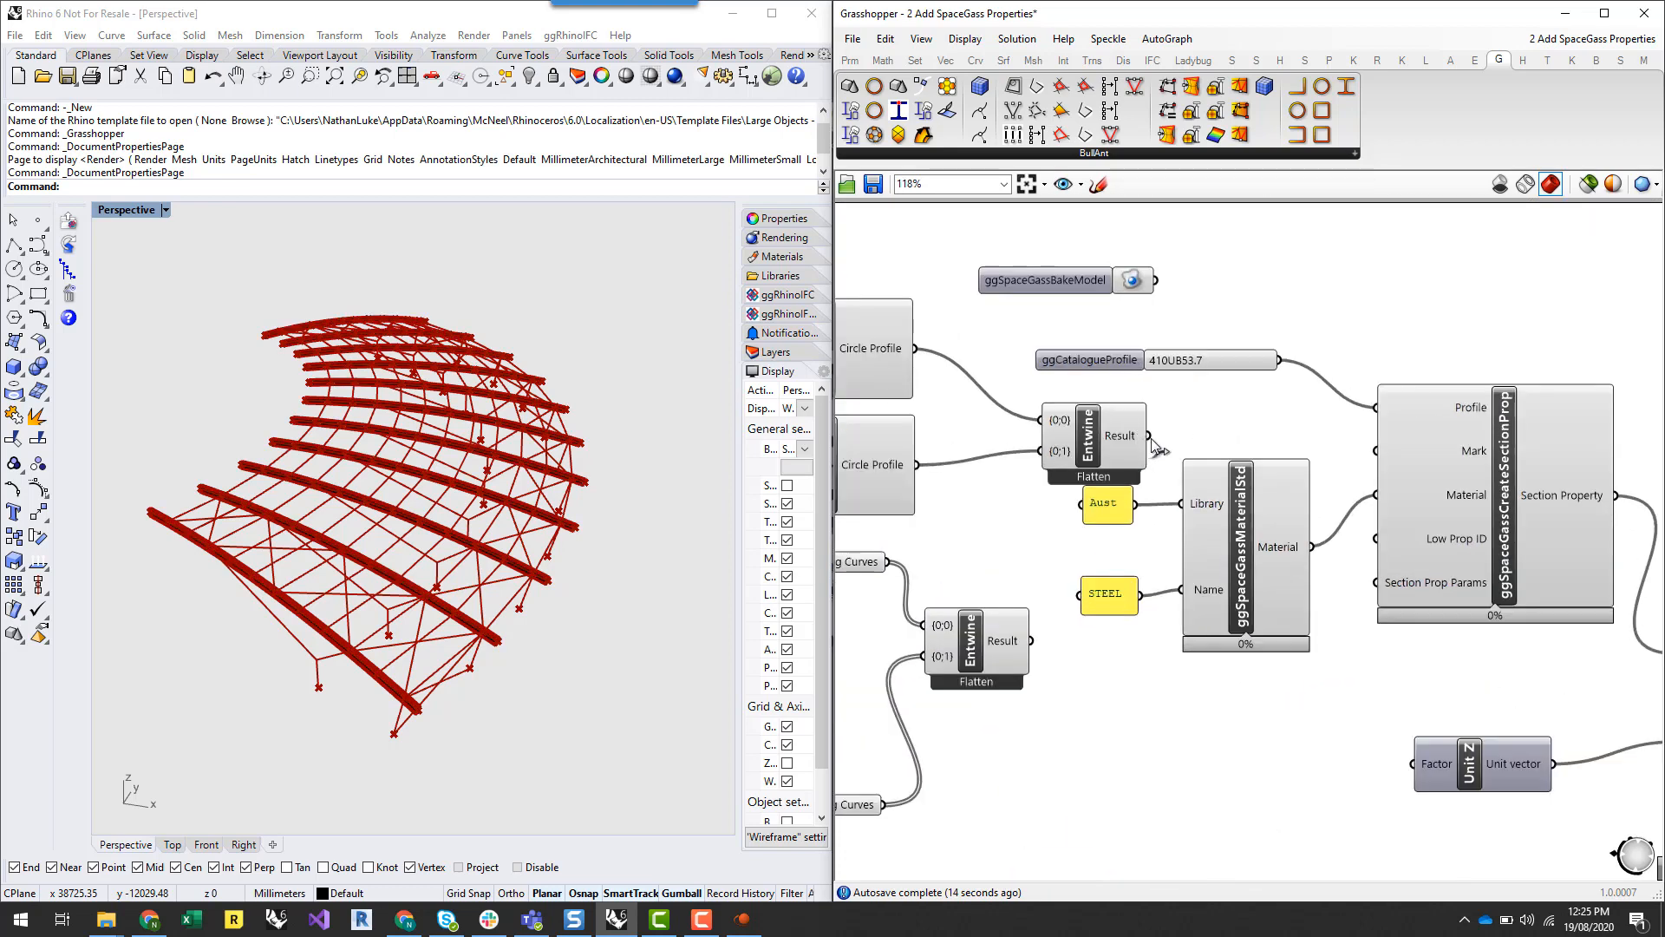
left_click_drag(1148, 436, 1398, 397)
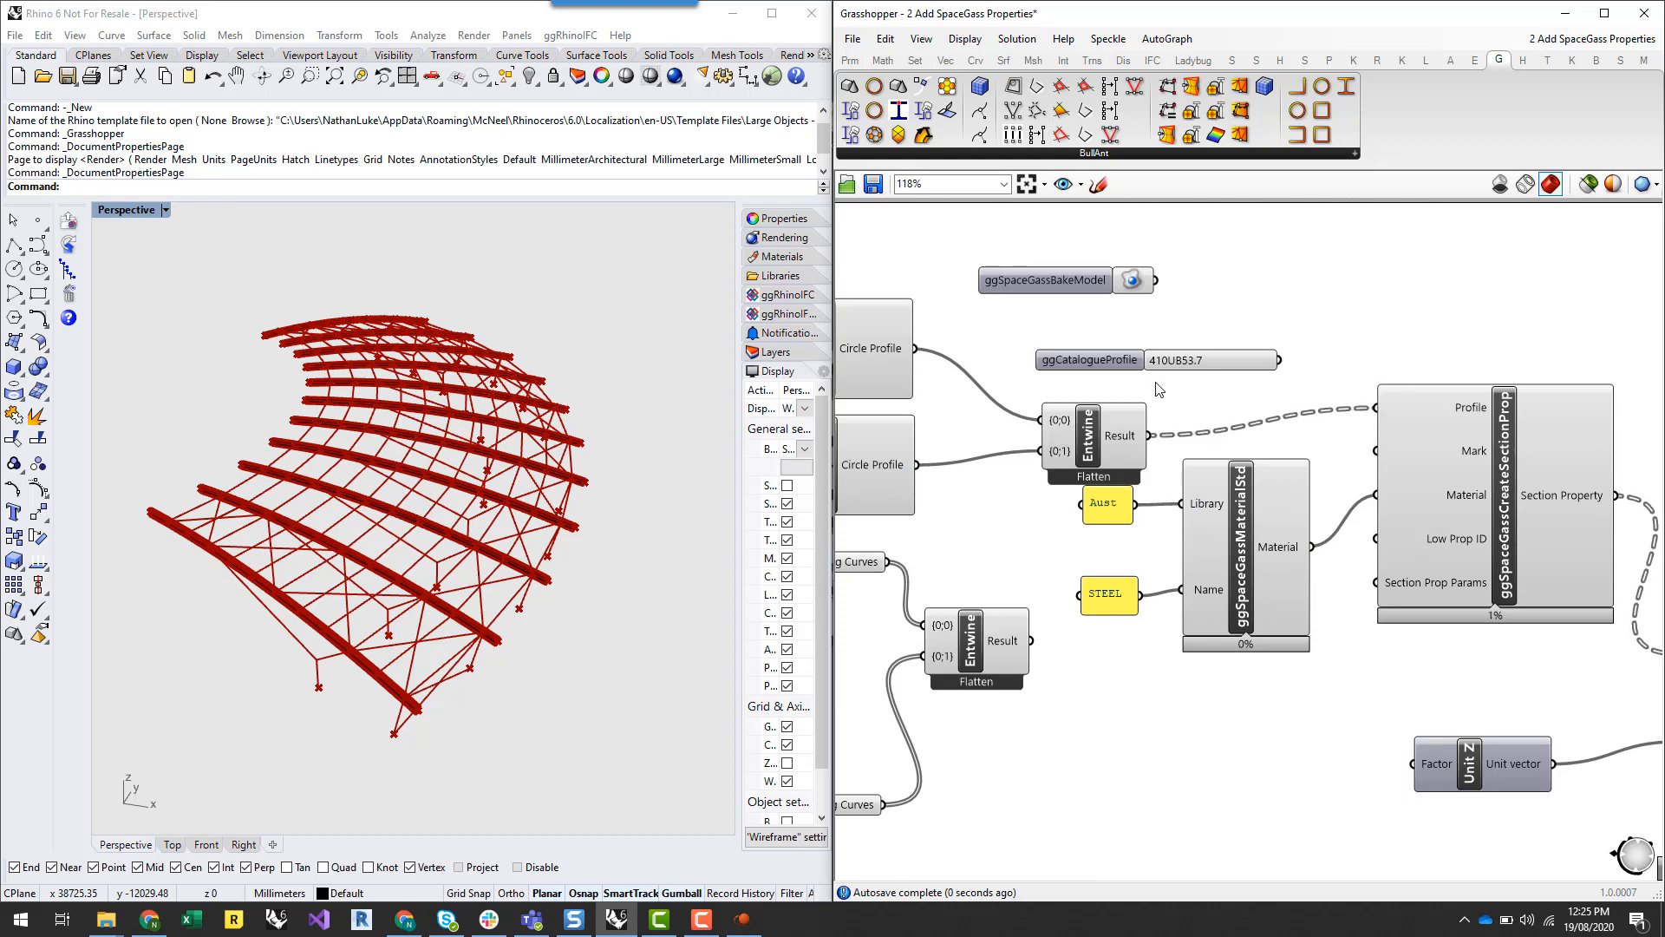
left_click(1201, 365)
key("Delete")
scroll(1181, 383, "down", 1)
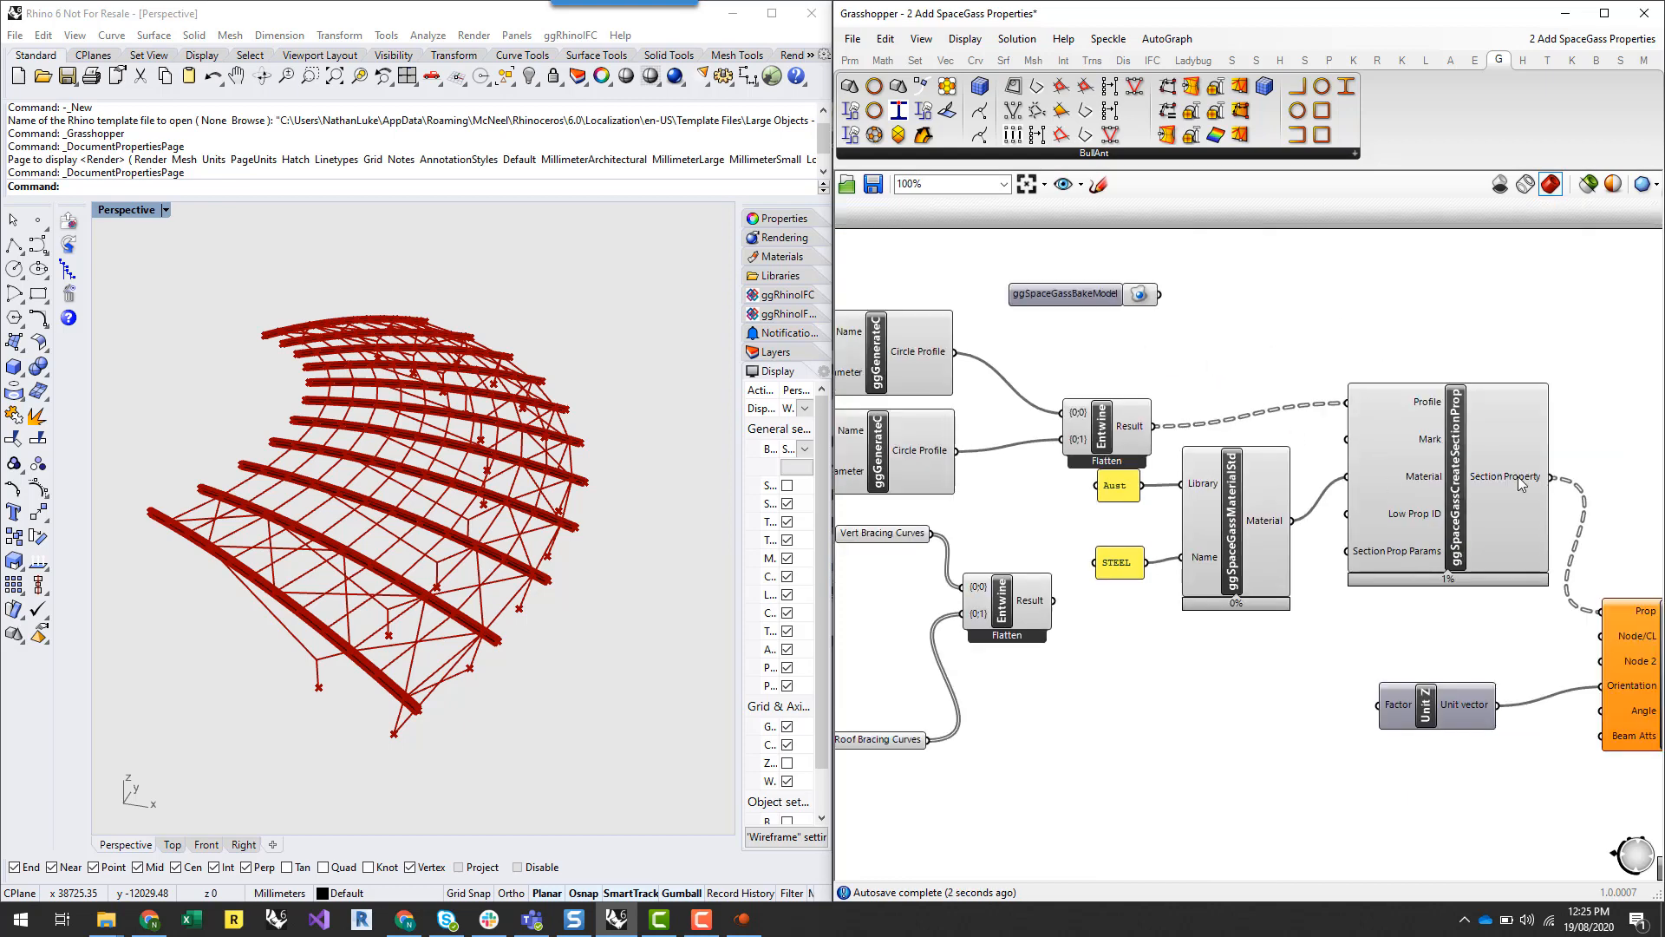
Apply Simplify to the Section Property output of the bracing group's ggSpaceGassCreateSectionProp component
mouse_move(1520, 484)
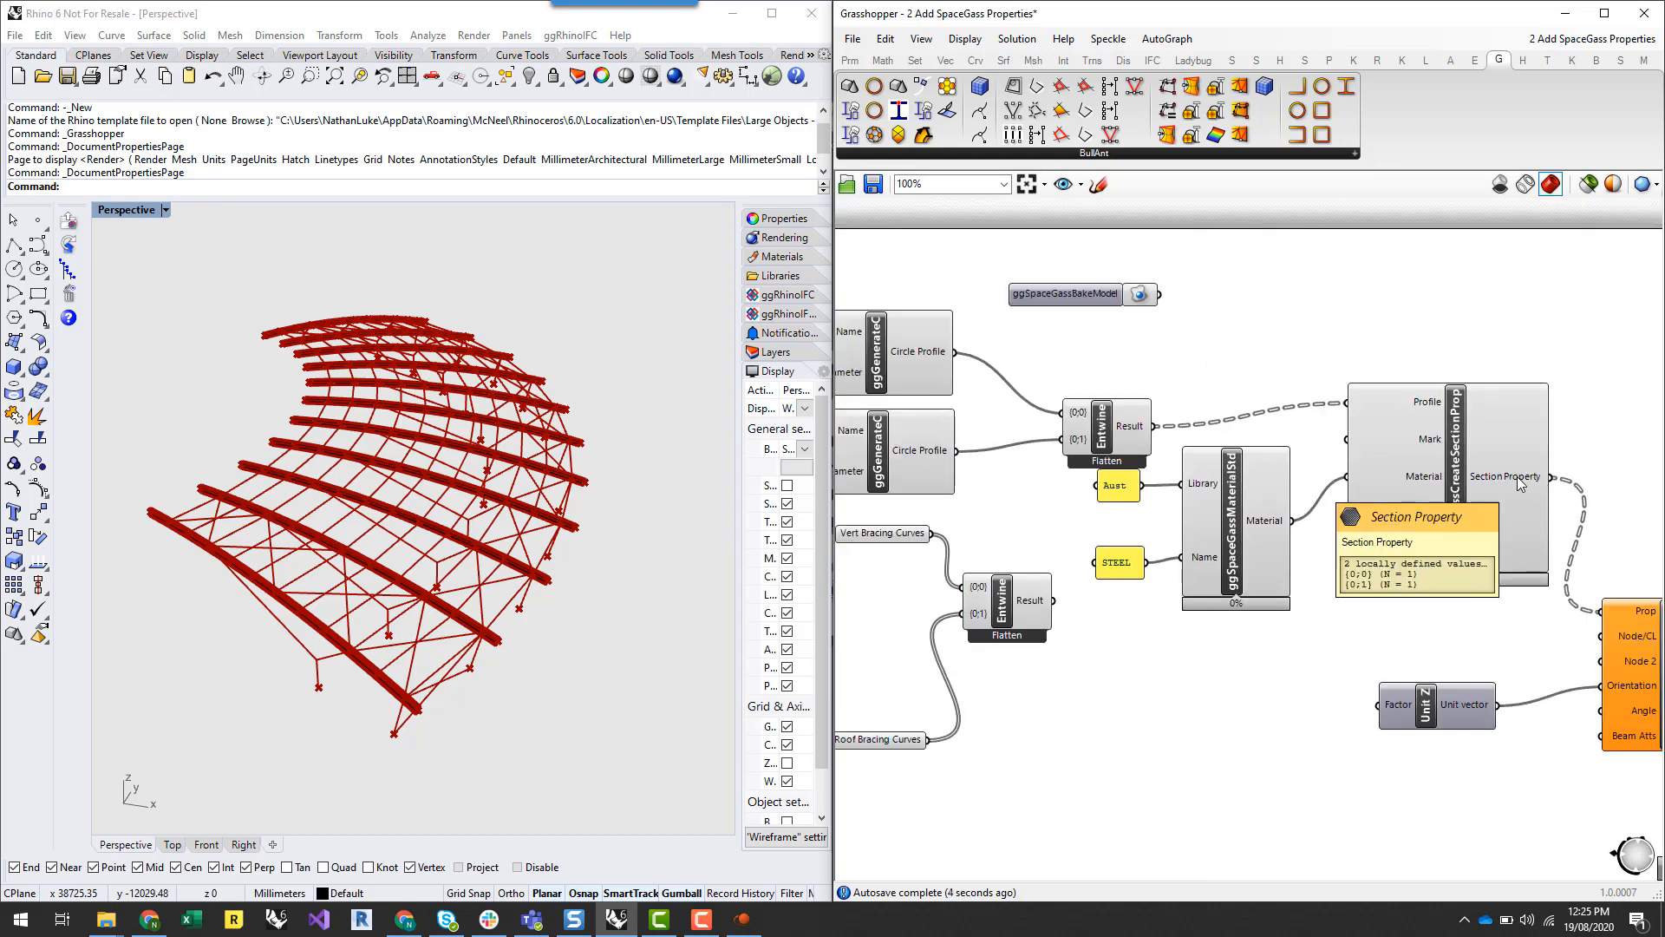
scroll(1585, 458, "up", 5)
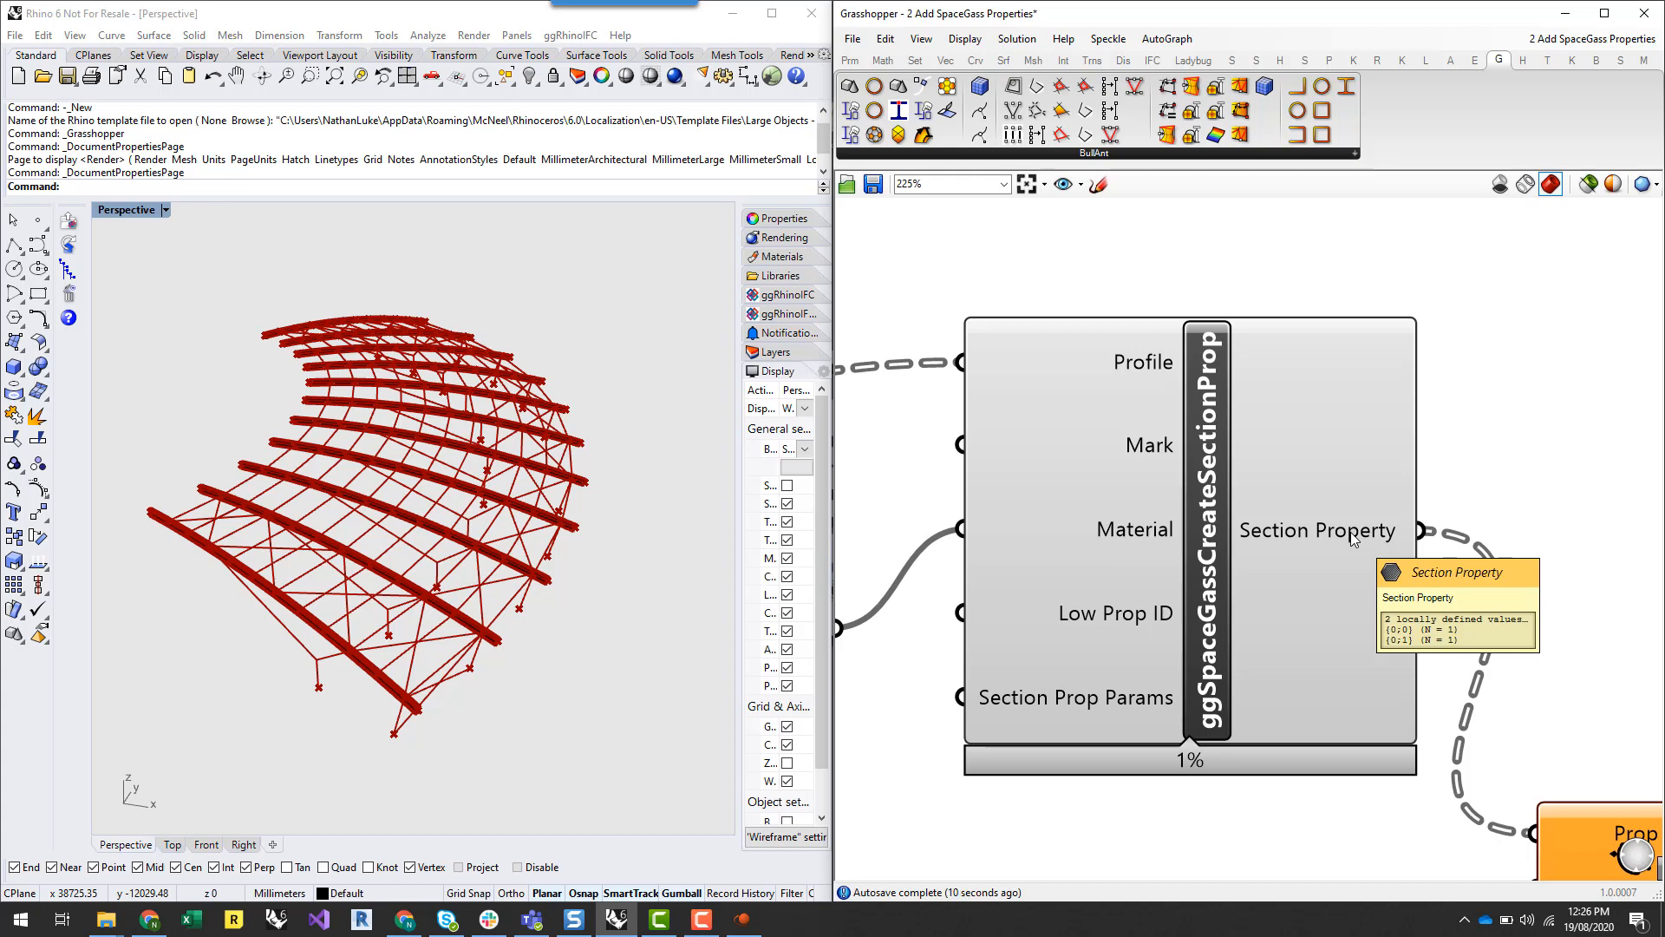
right_click(1352, 537)
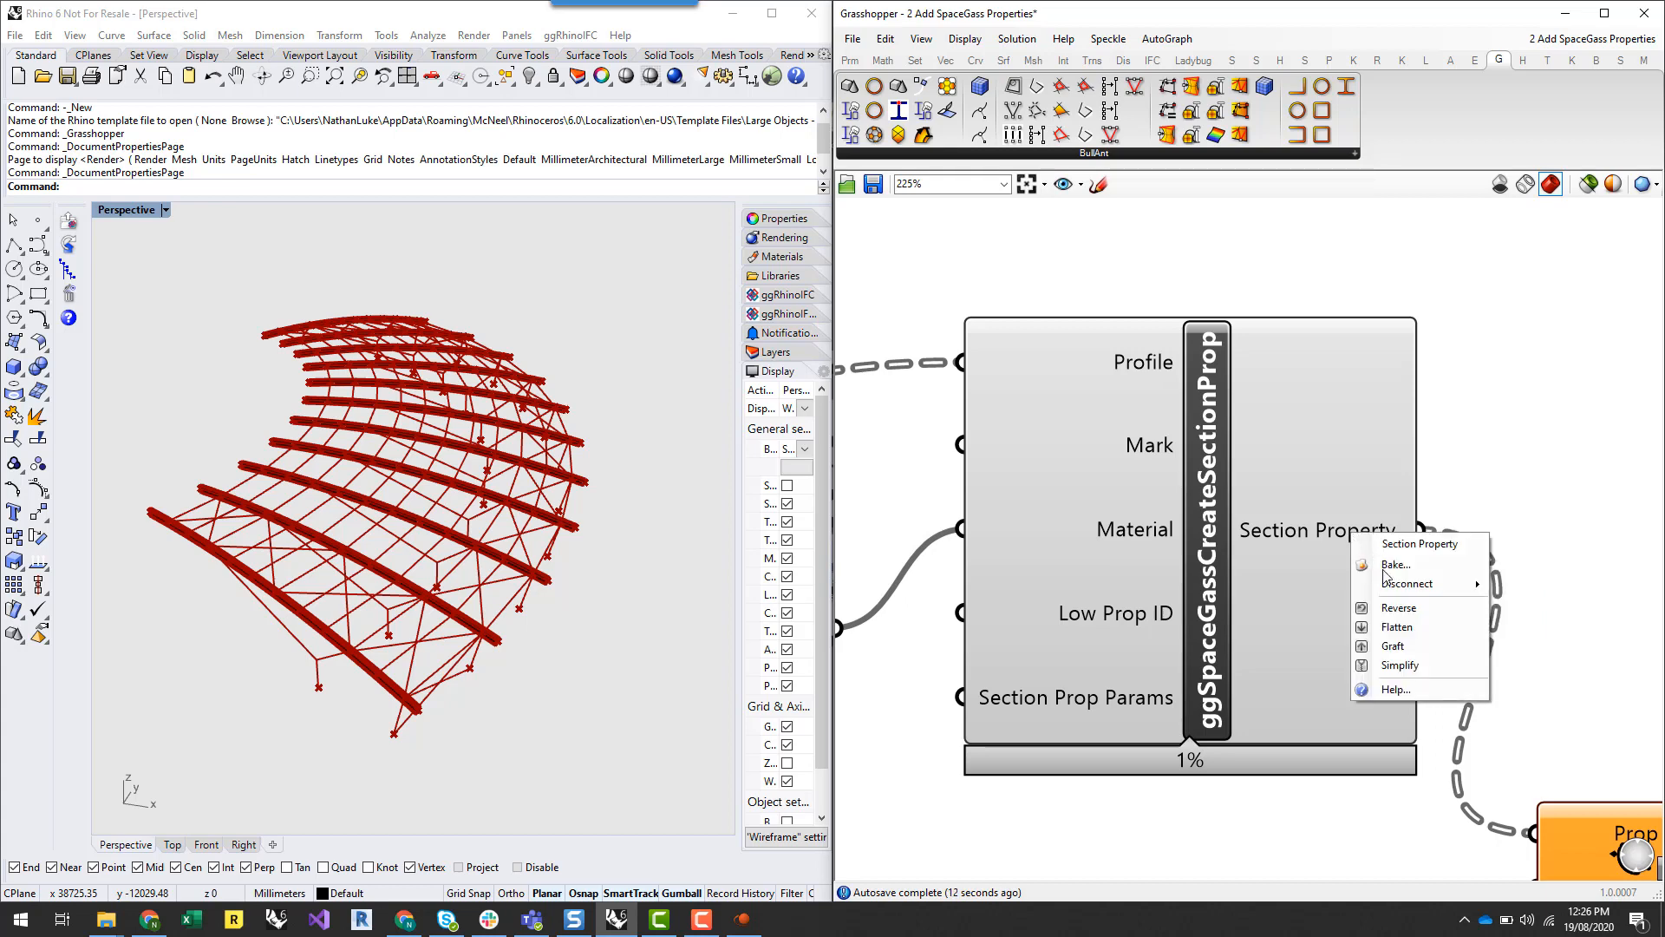
left_click(1423, 665)
scroll(1477, 610, "down", 5)
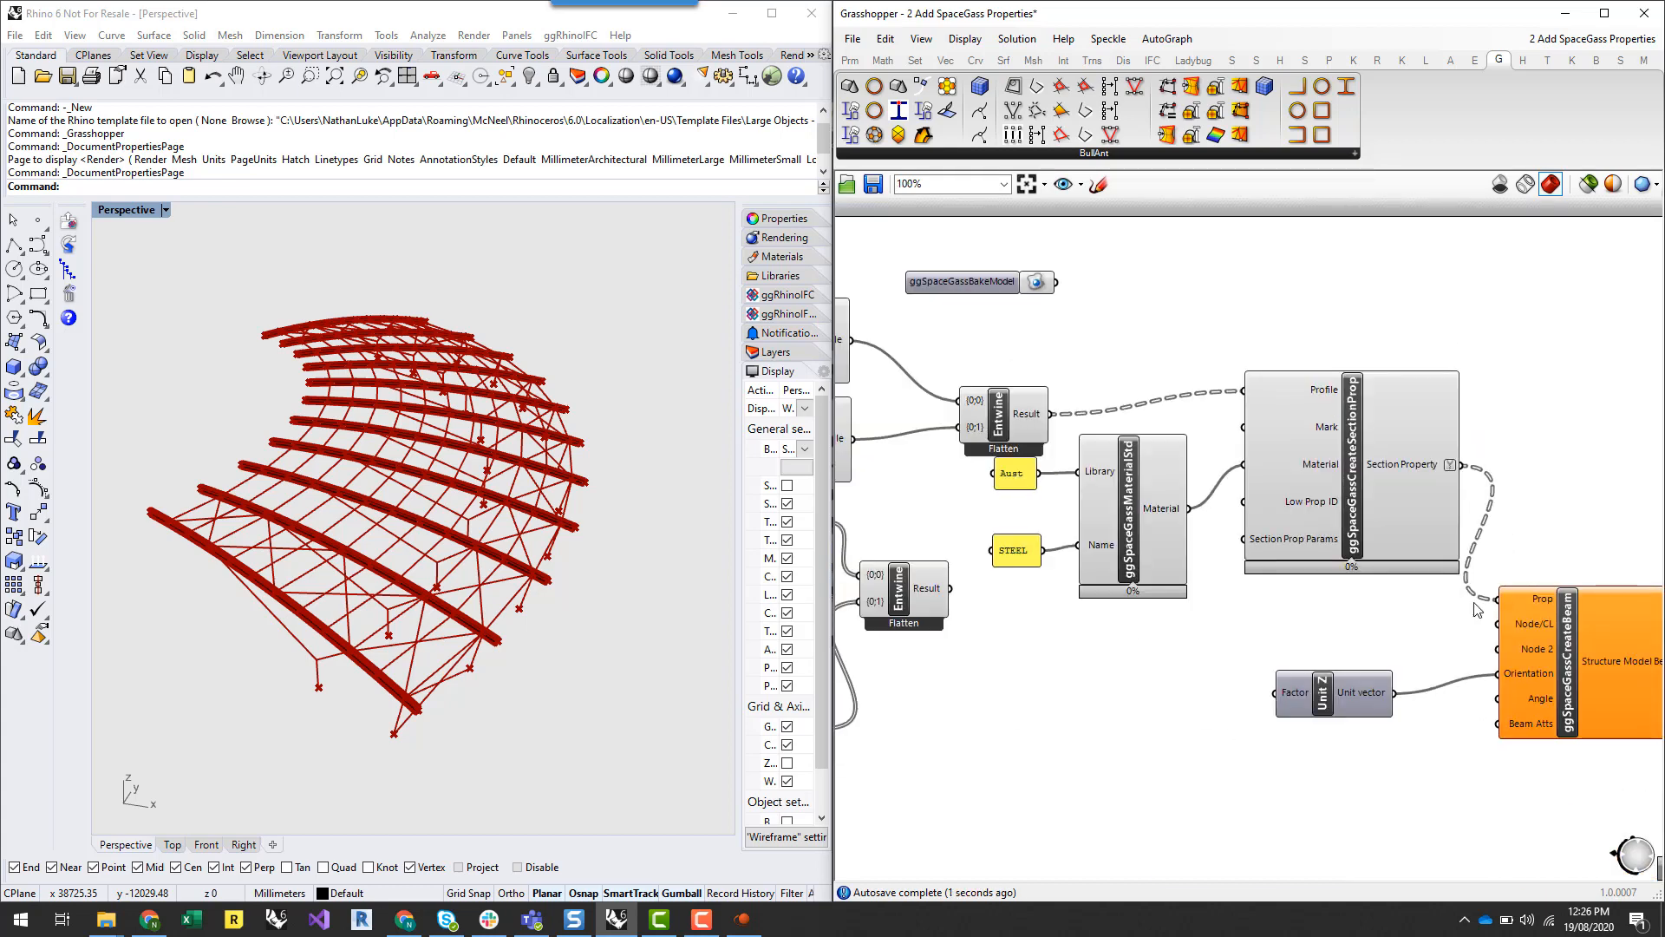
Move the bracing curves' Entwine between its two curve inputs and apply Simplify to its Result output
scroll(1366, 624, "down", 2)
left_click_drag(1050, 605, 1090, 650)
scroll(1089, 651, "up", 2)
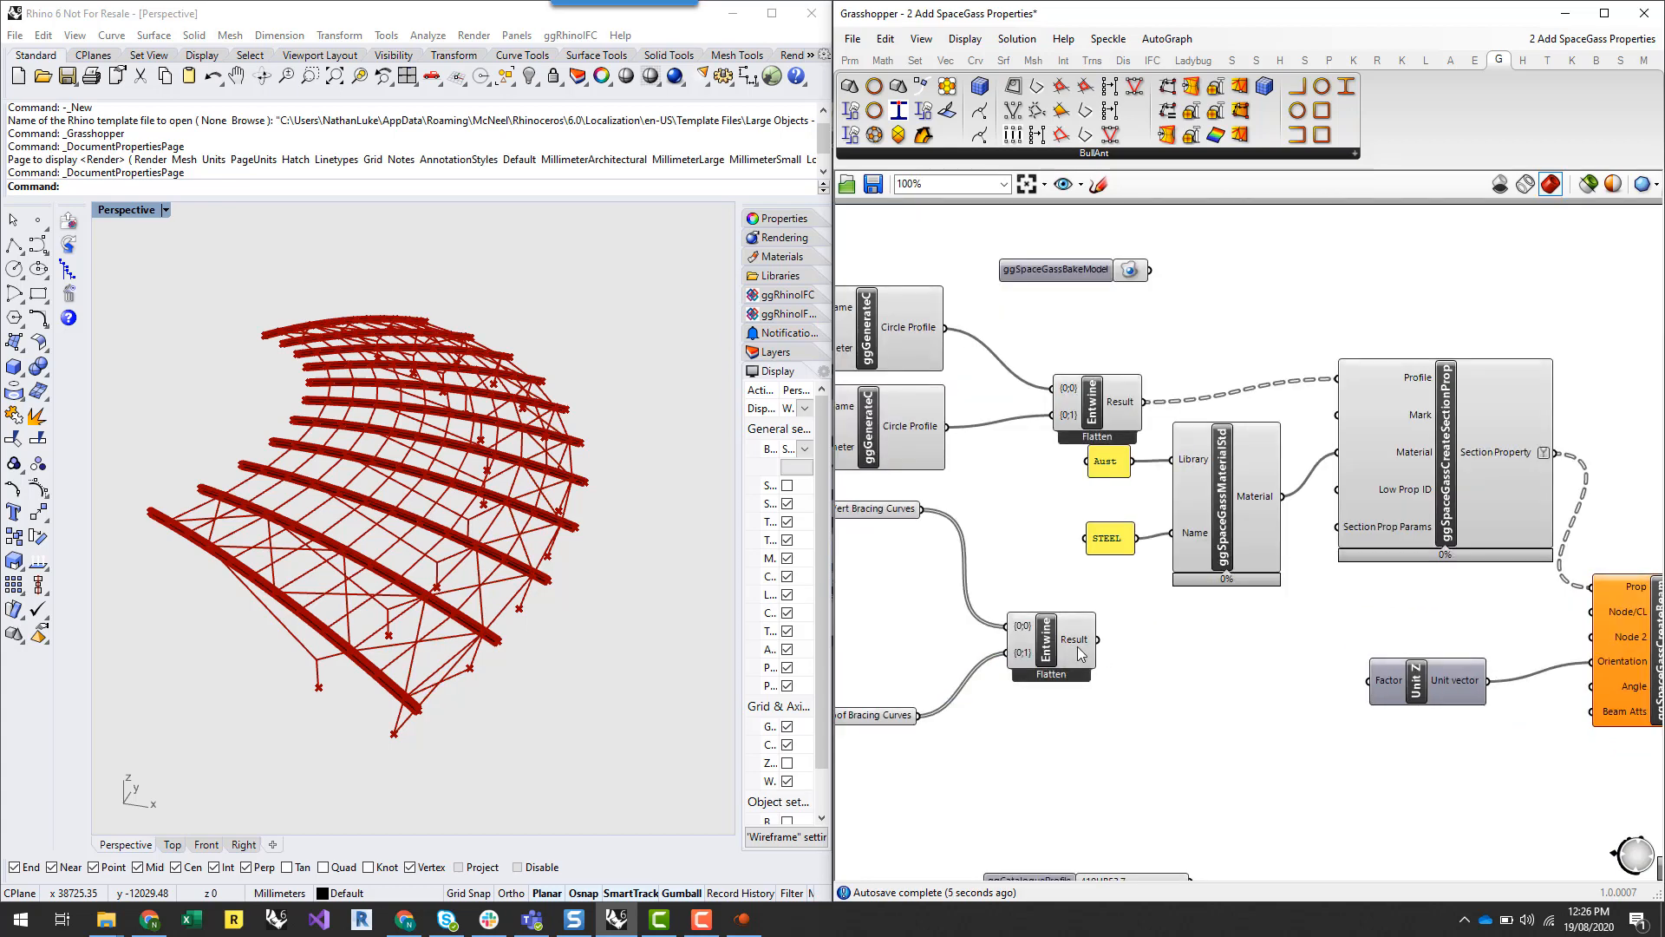
right_click(1078, 642)
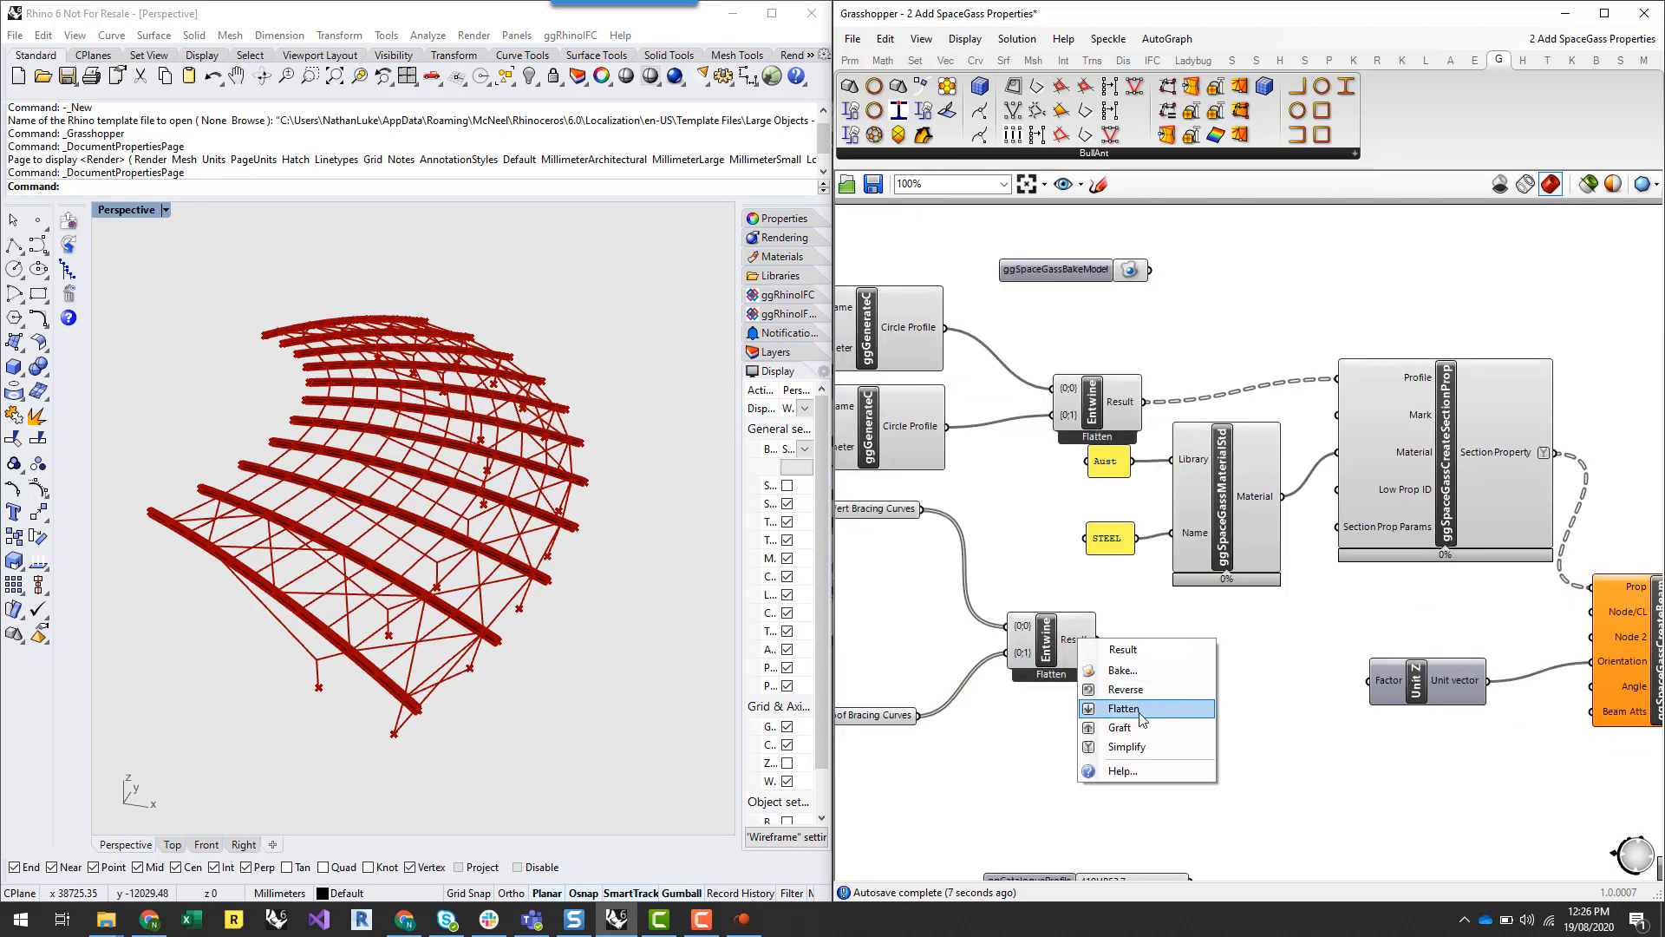
left_click(1126, 747)
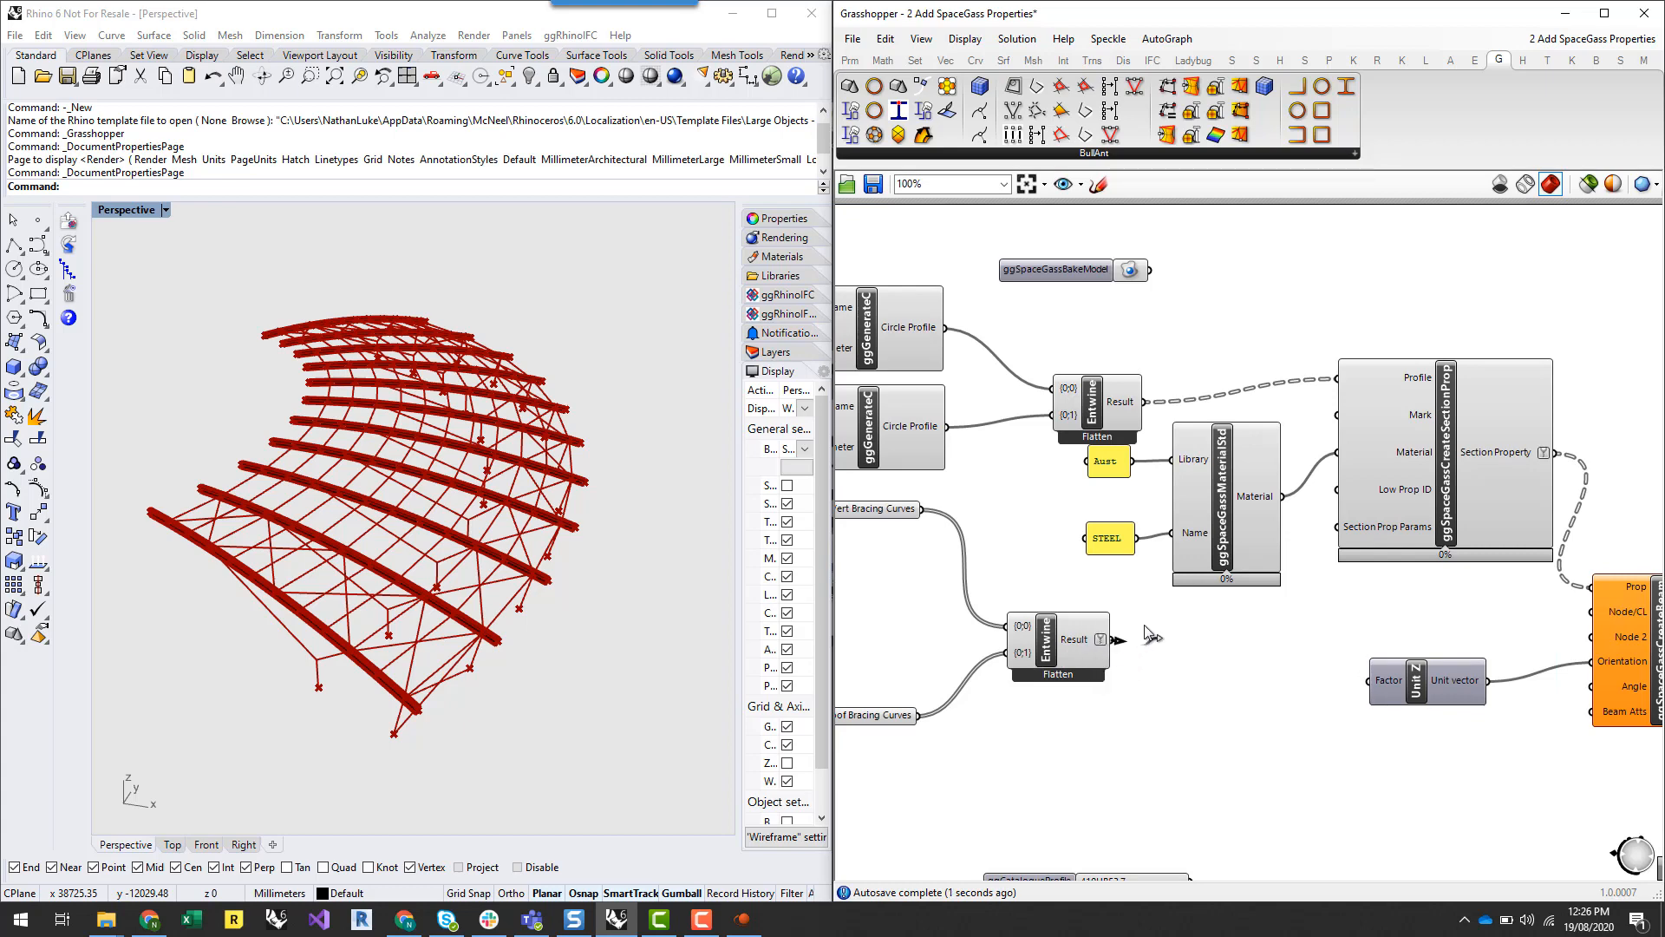
Connect the bracing curves' Entwine result to the Node/CL input of ggSpaceGassCreateBeam and align the Entwine with that input
left_click_drag(1112, 639, 1594, 615)
right_click_drag(1526, 639, 1353, 635)
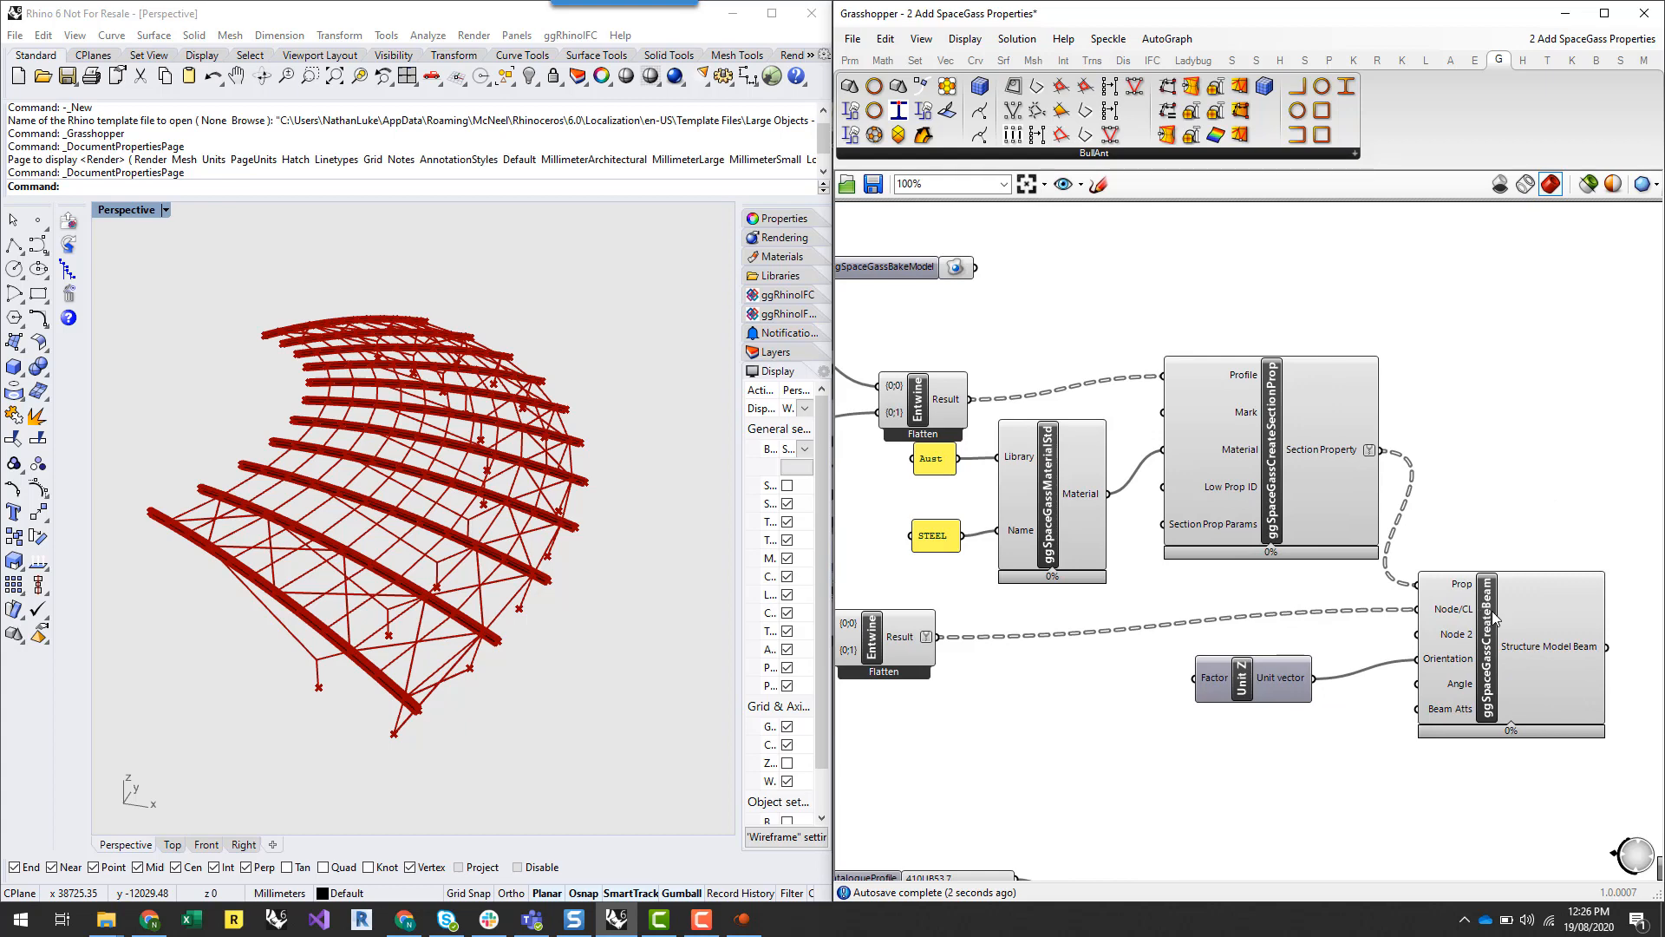
left_click(1490, 616)
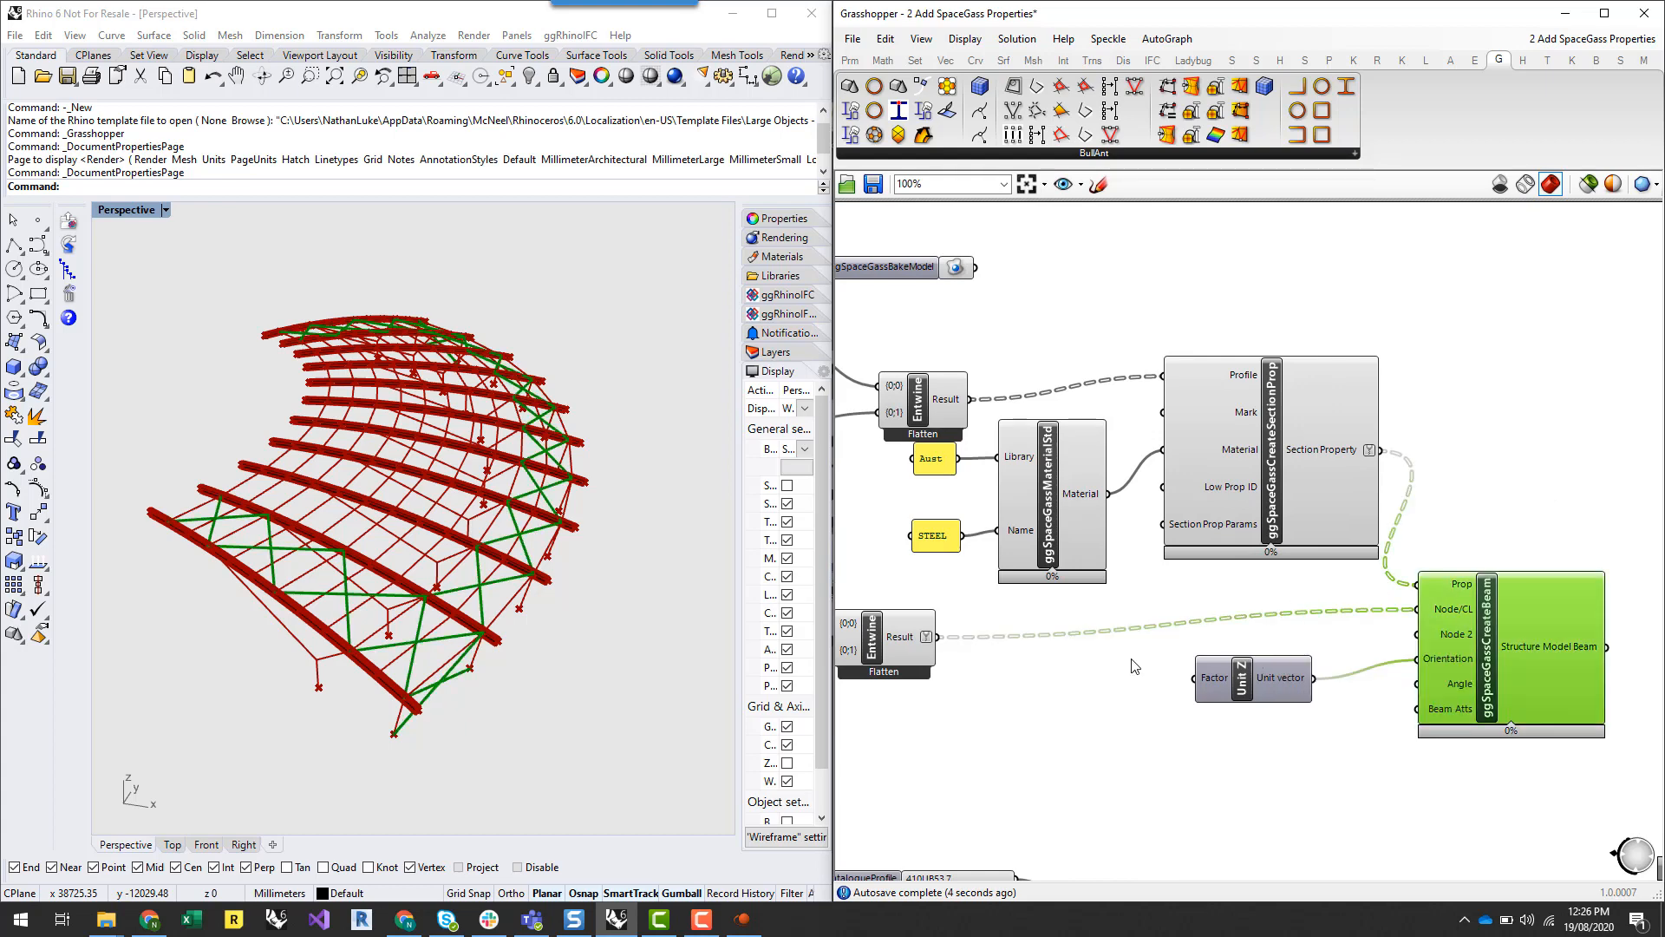
left_click_drag(872, 647, 874, 619)
left_click(1094, 654)
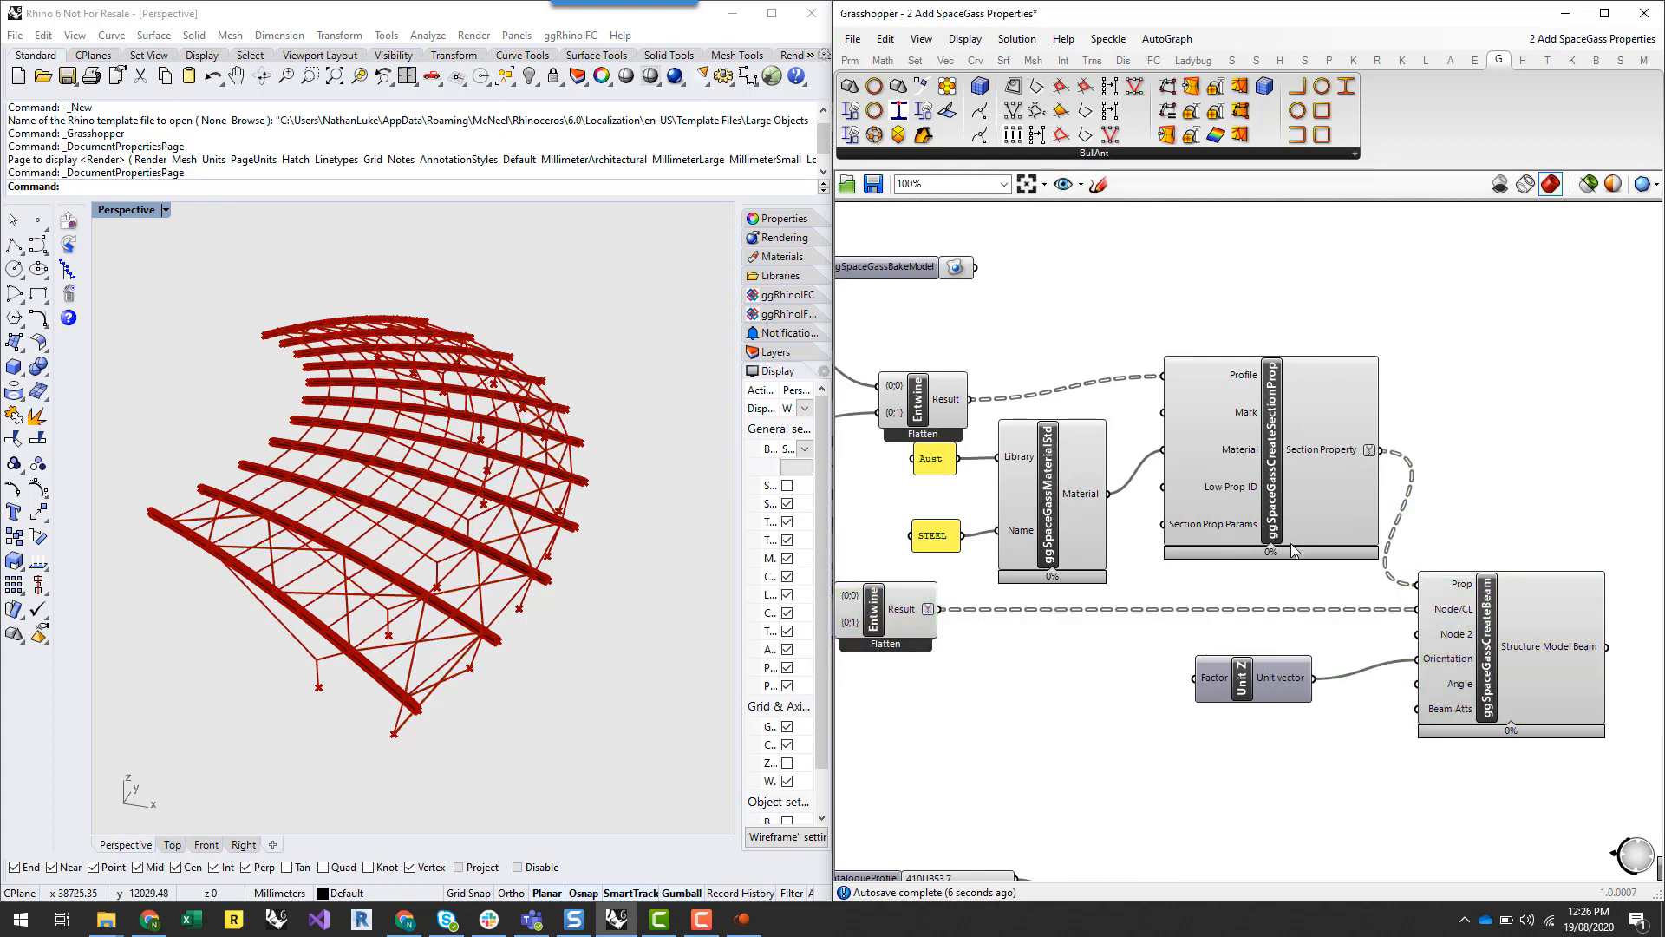
Examine the beam component's Node/CL input and inspect the bracing members around the rafters in the Rhino perspective view
scroll(1520, 506, "up", 4)
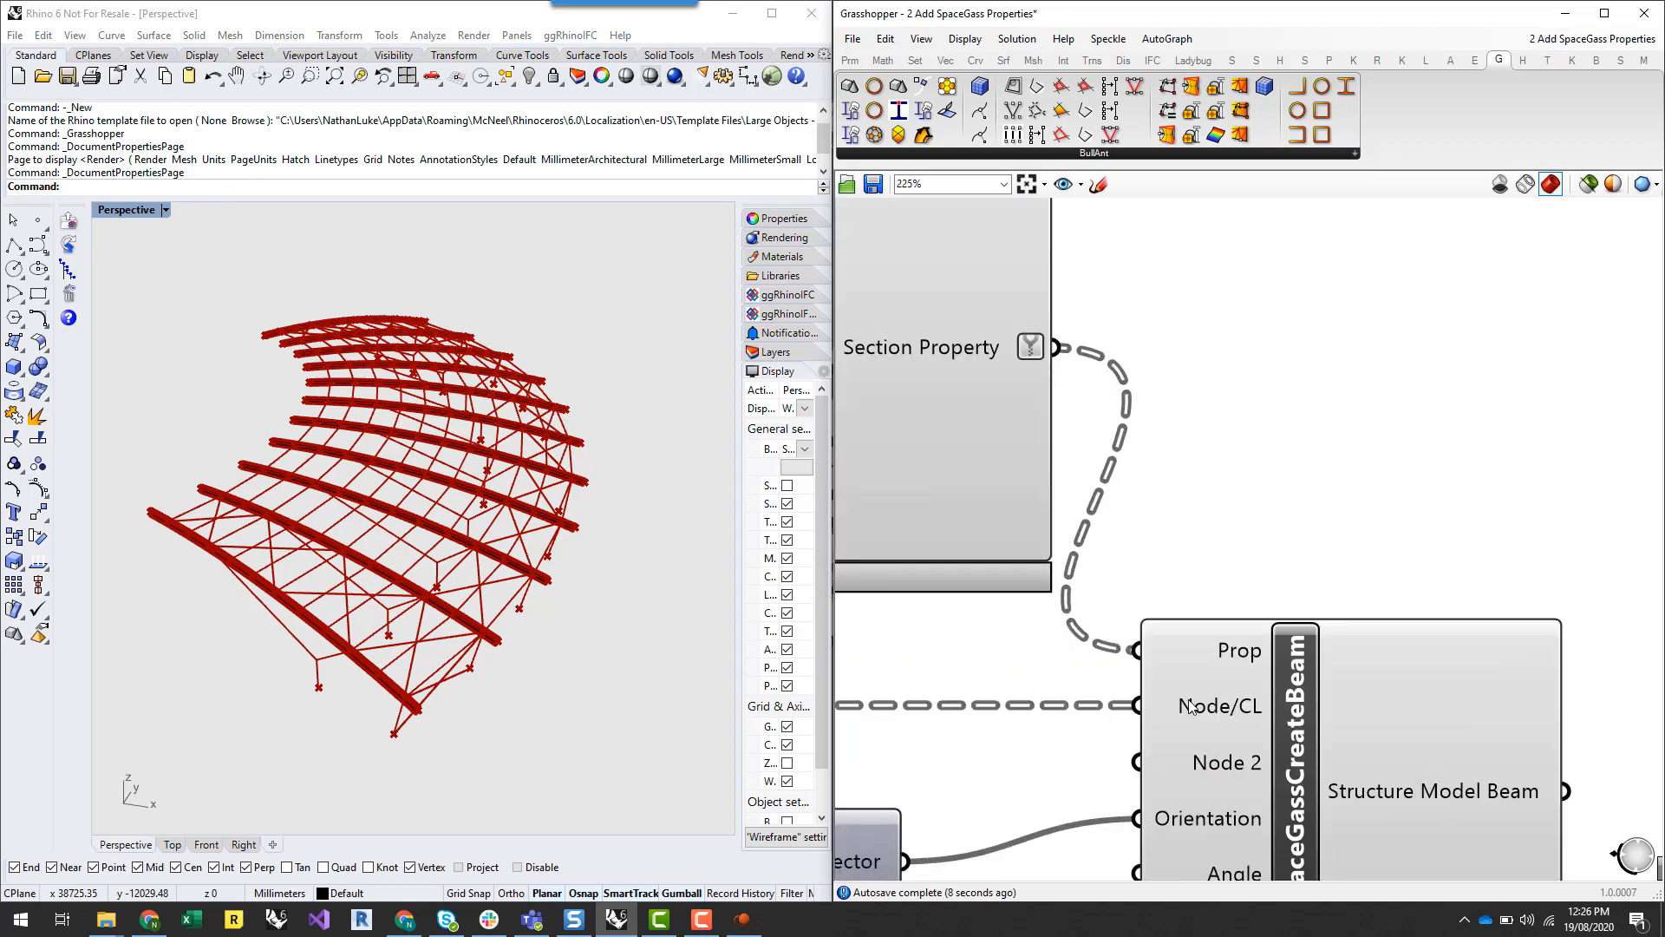
mouse_move(1191, 707)
scroll(1414, 485, "down", 4)
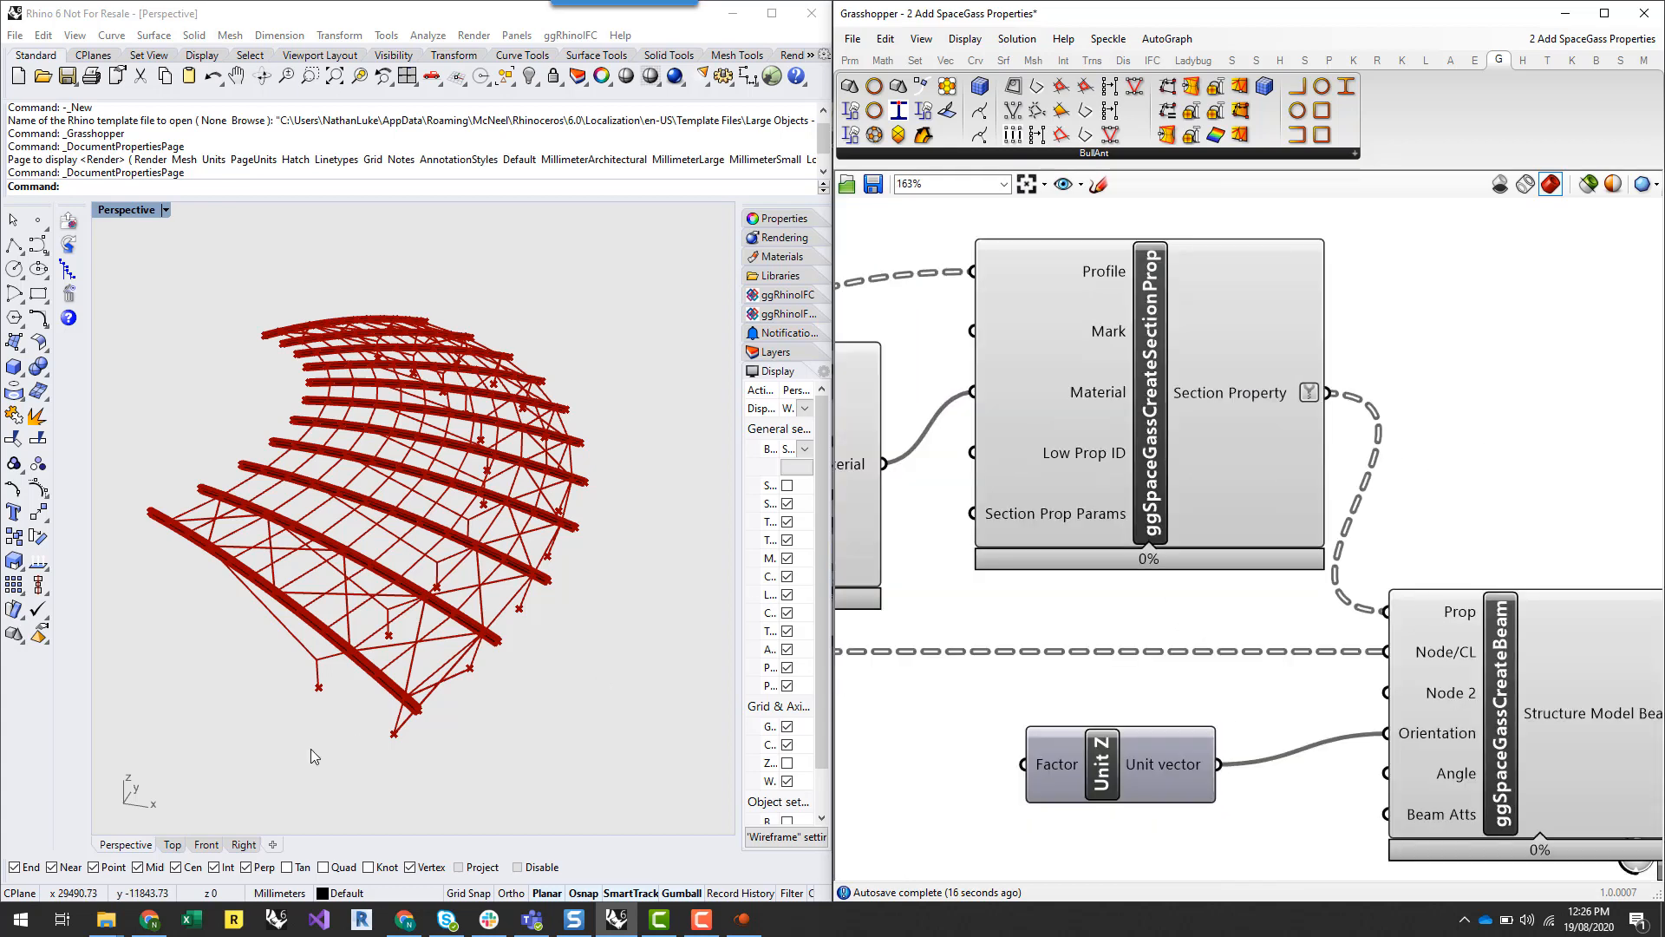
scroll(314, 756, "up", 6)
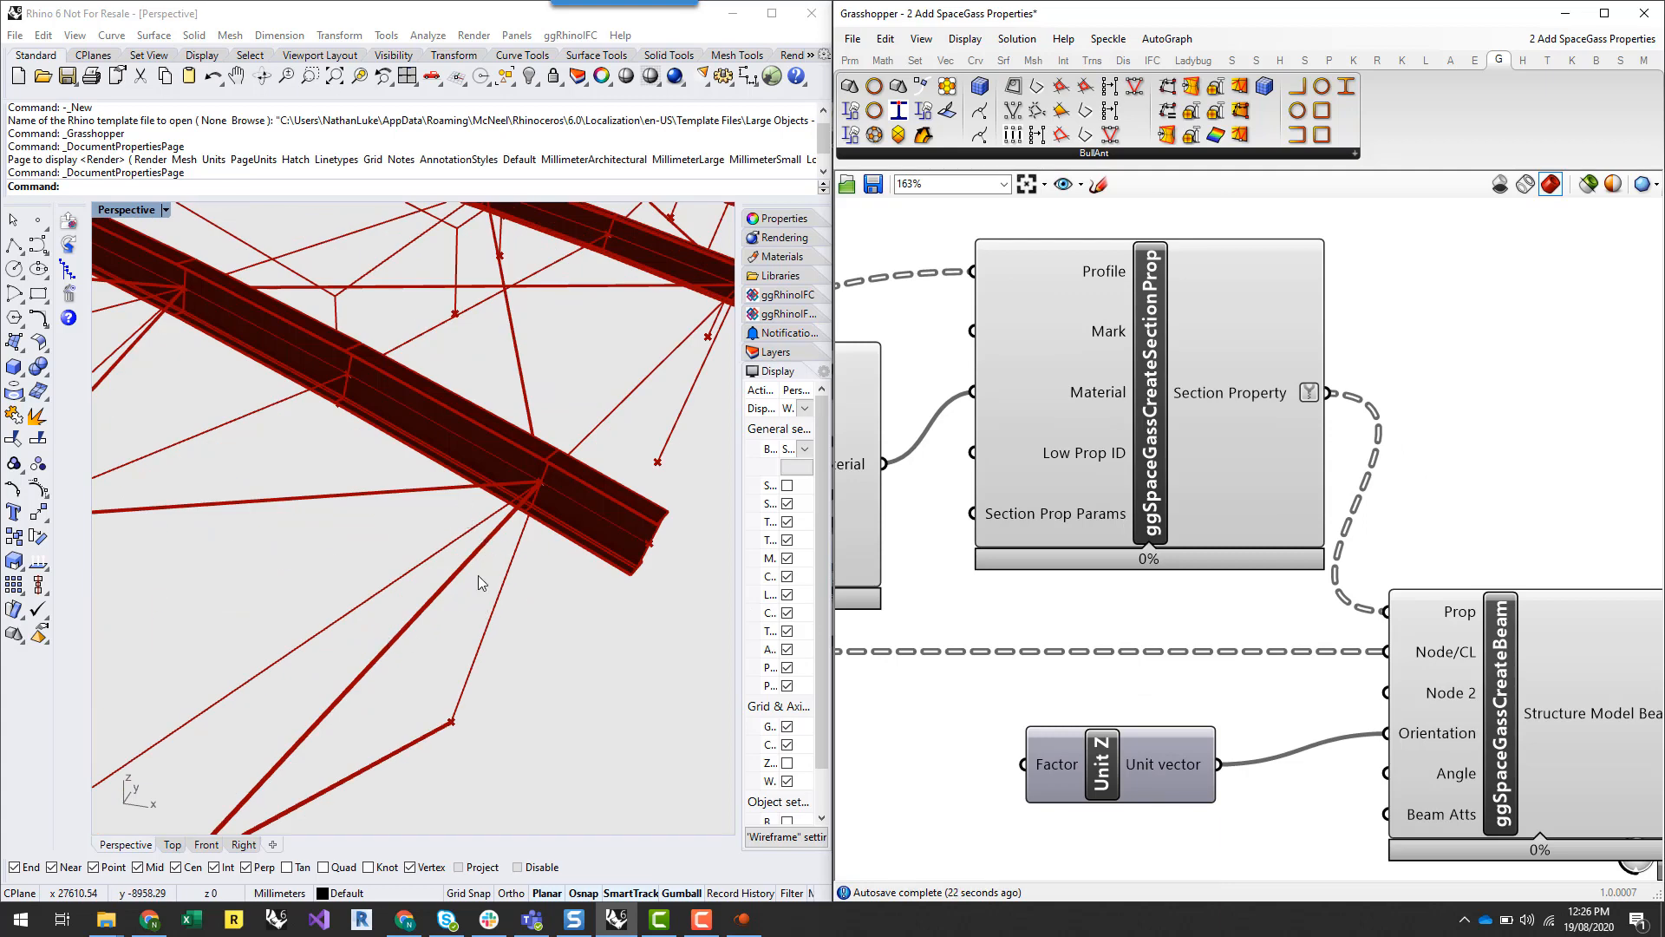
scroll(521, 568, "down", 4)
scroll(583, 600, "down", 3)
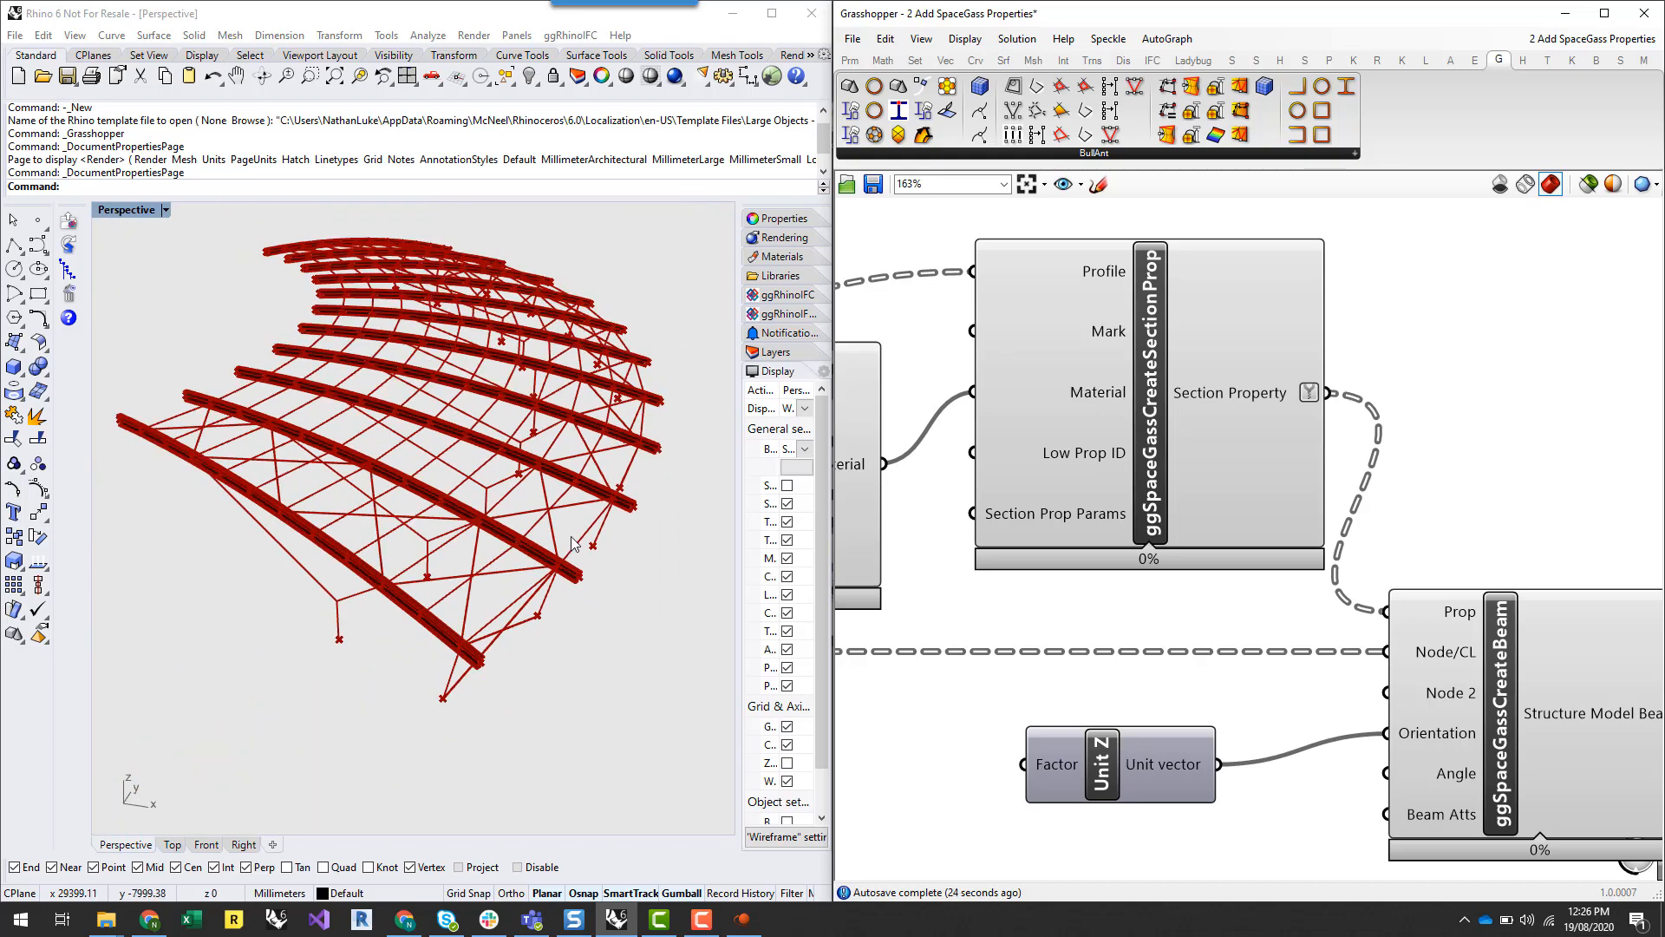
scroll(573, 694, "up", 5)
right_click_drag(573, 695, 599, 732, "shift")
scroll(665, 588, "down", 3)
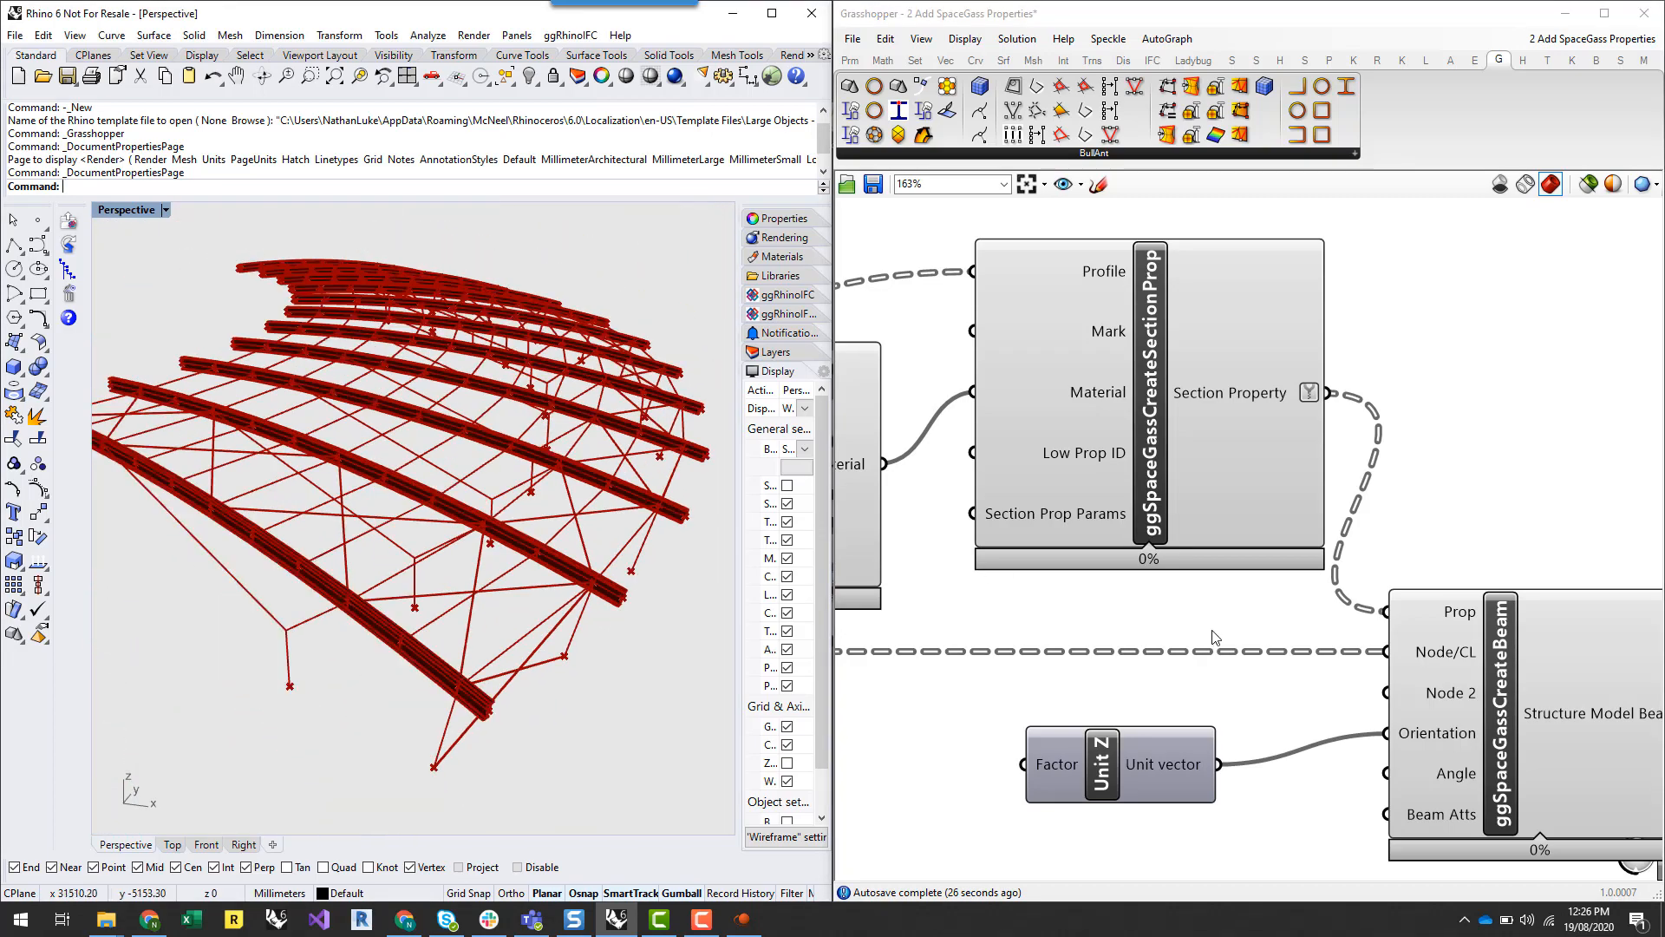
Move the purlin group's 410UB53.7 catalogue profile farther from its section property component to make room between them
left_click(1396, 530)
scroll(1397, 520, "down", 4)
left_click_drag(1249, 629, 1302, 612)
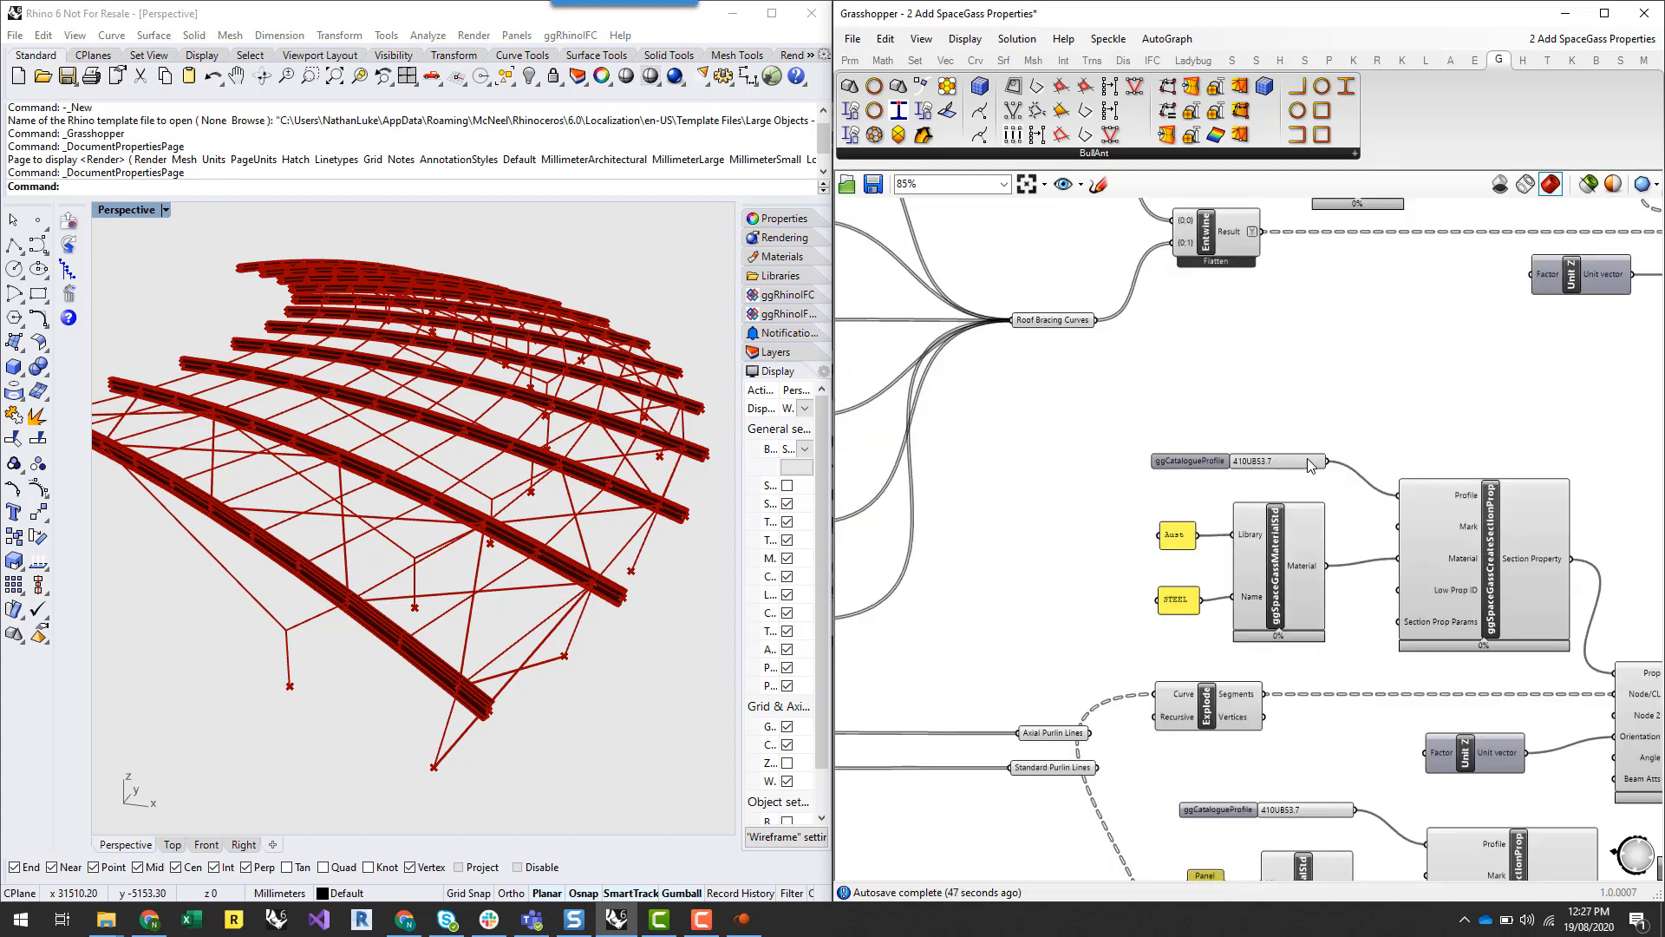
right_click_drag(1227, 371, 1111, 607)
scroll(1200, 576, "down", 2)
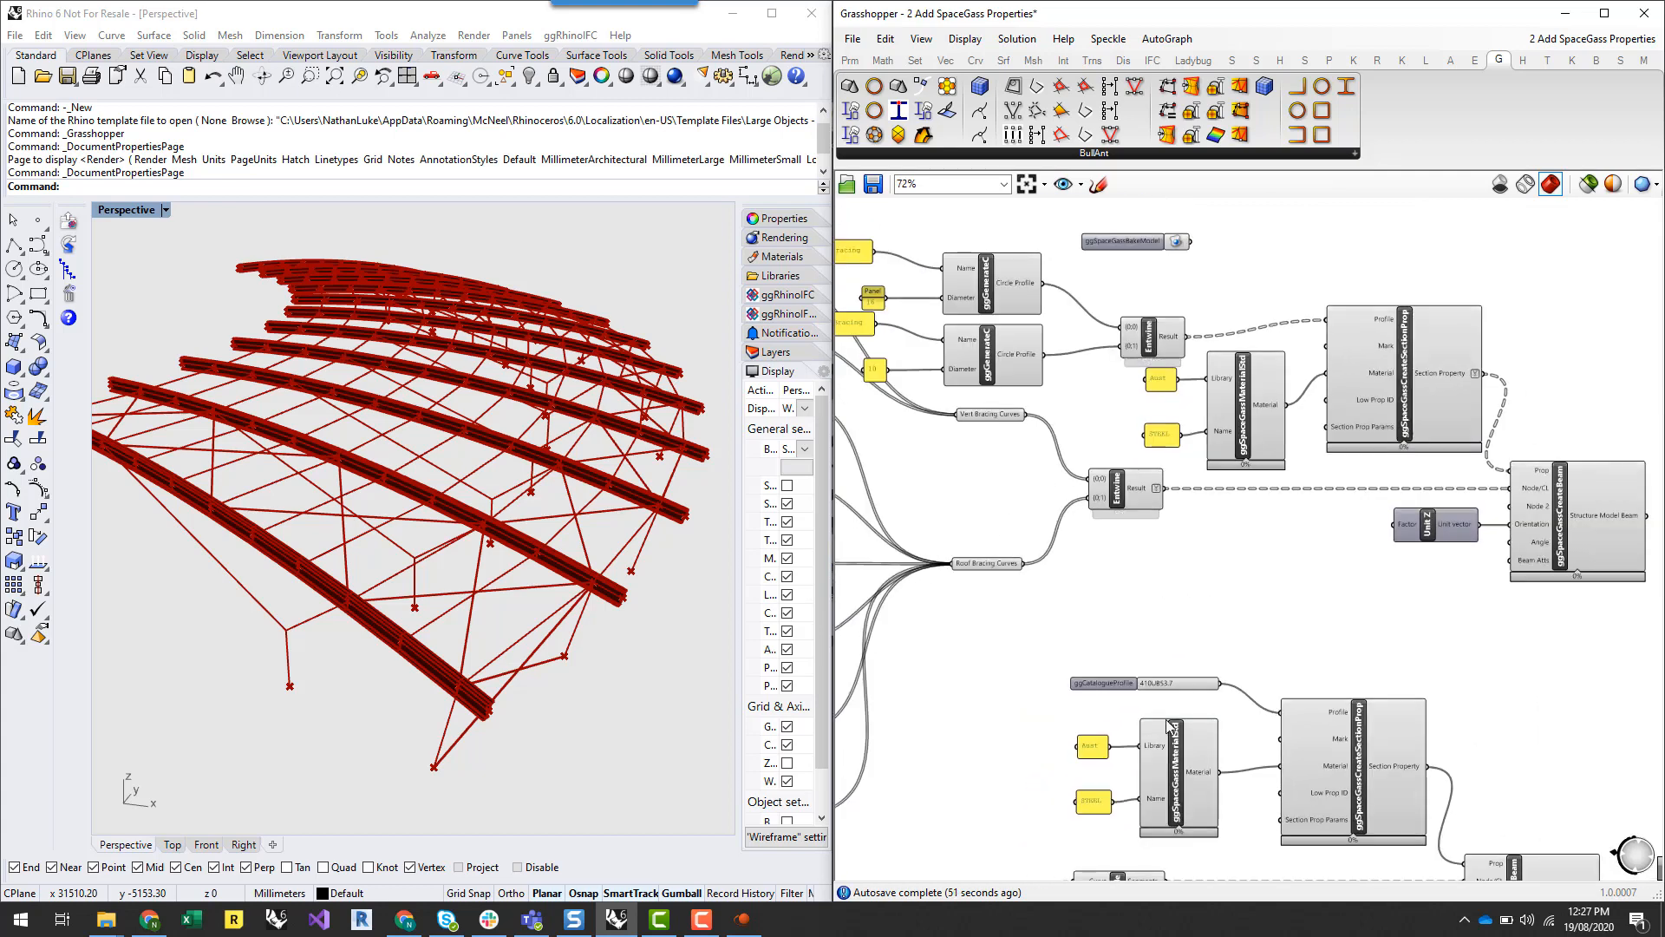
right_click_drag(1036, 795, 1245, 469)
scroll(1242, 451, "up", 4)
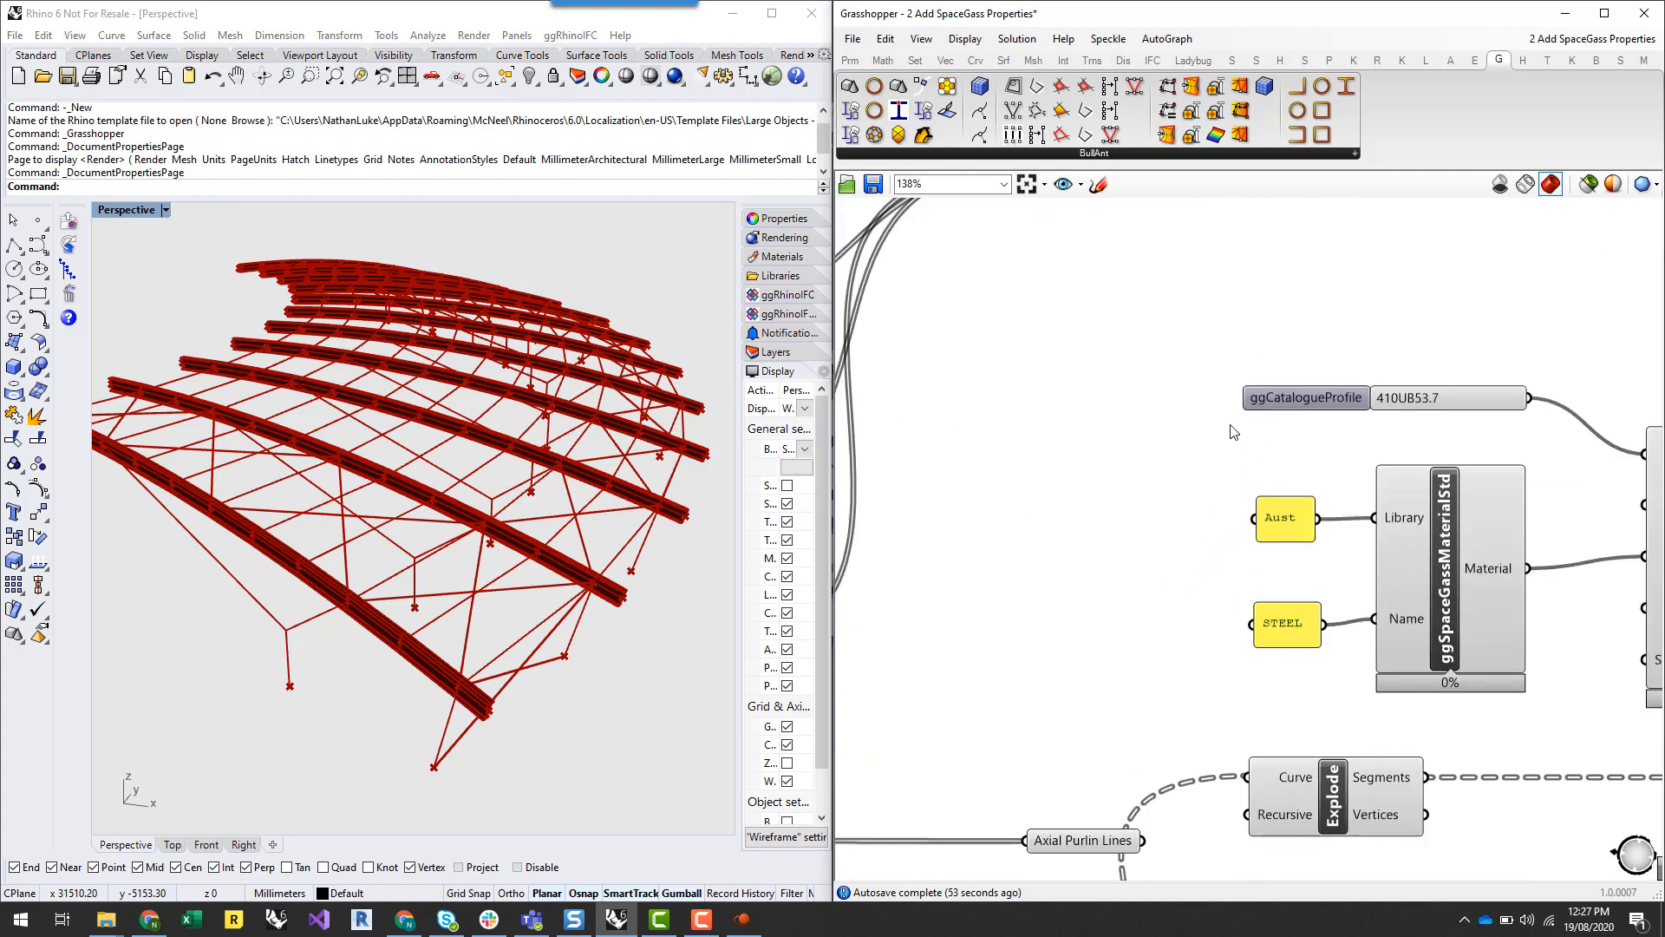
left_click(1050, 343)
left_click_drag(1047, 339, 1097, 424)
Add an Entwine component beside the purlin group's catalogue profile and reduce it to two branch inputs
scroll(1087, 626, "down", 4)
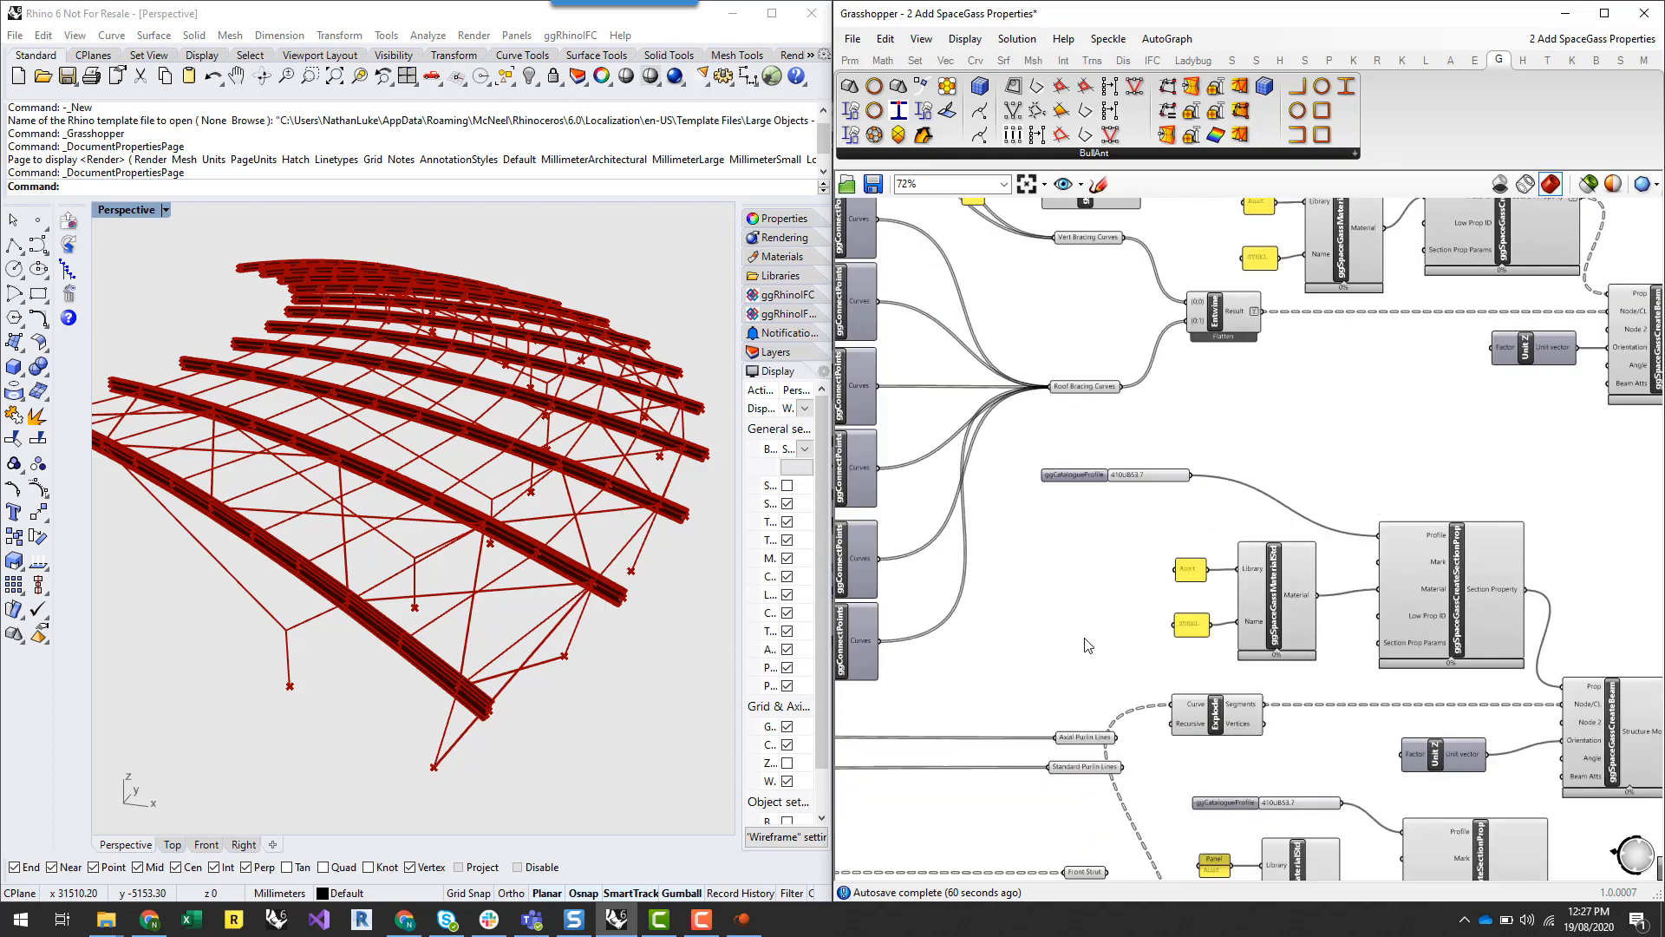
scroll(1087, 645, "down", 3)
scroll(1125, 307, "up", 4)
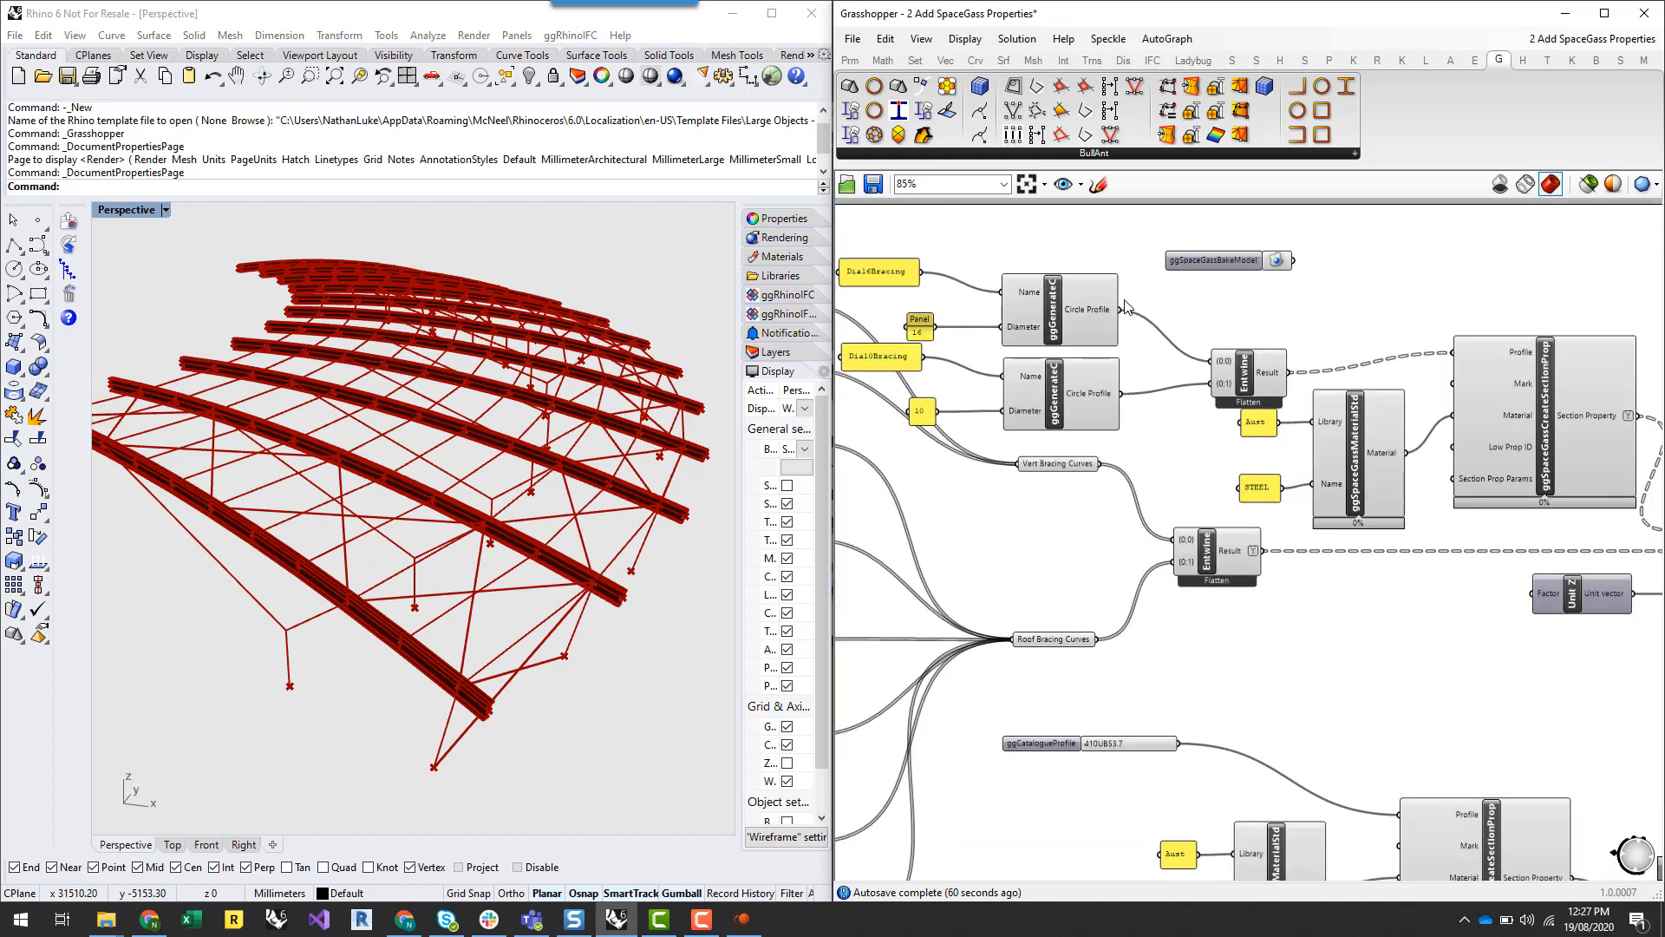
scroll(1184, 720, "up", 5)
double_click(1196, 707)
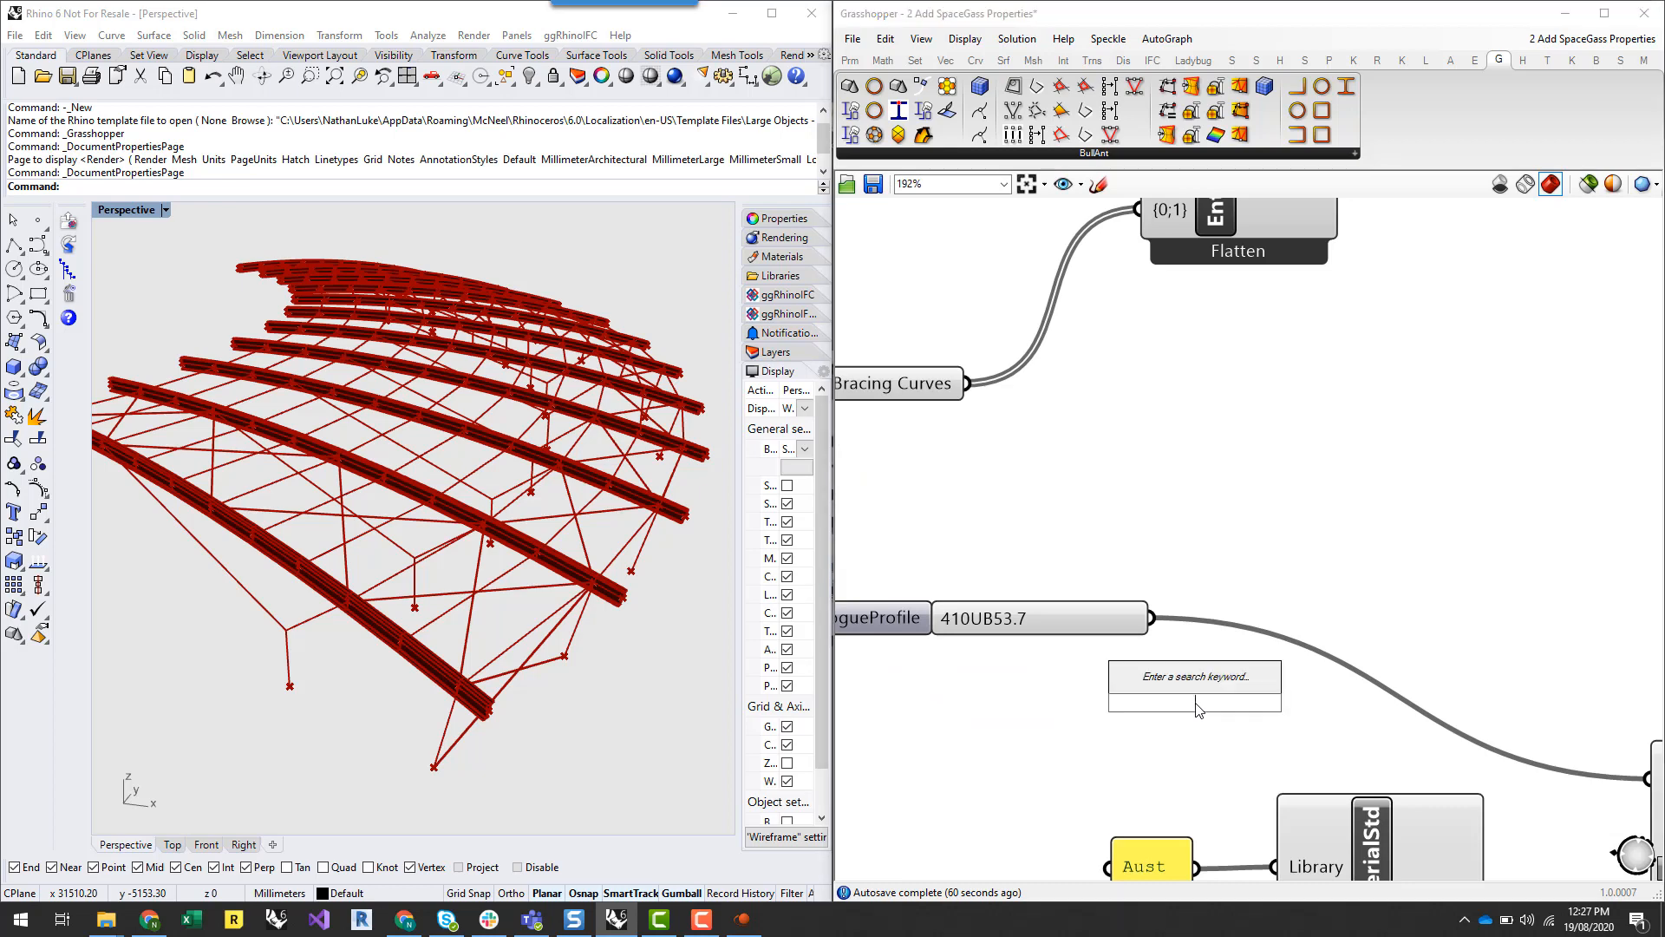
type("ent")
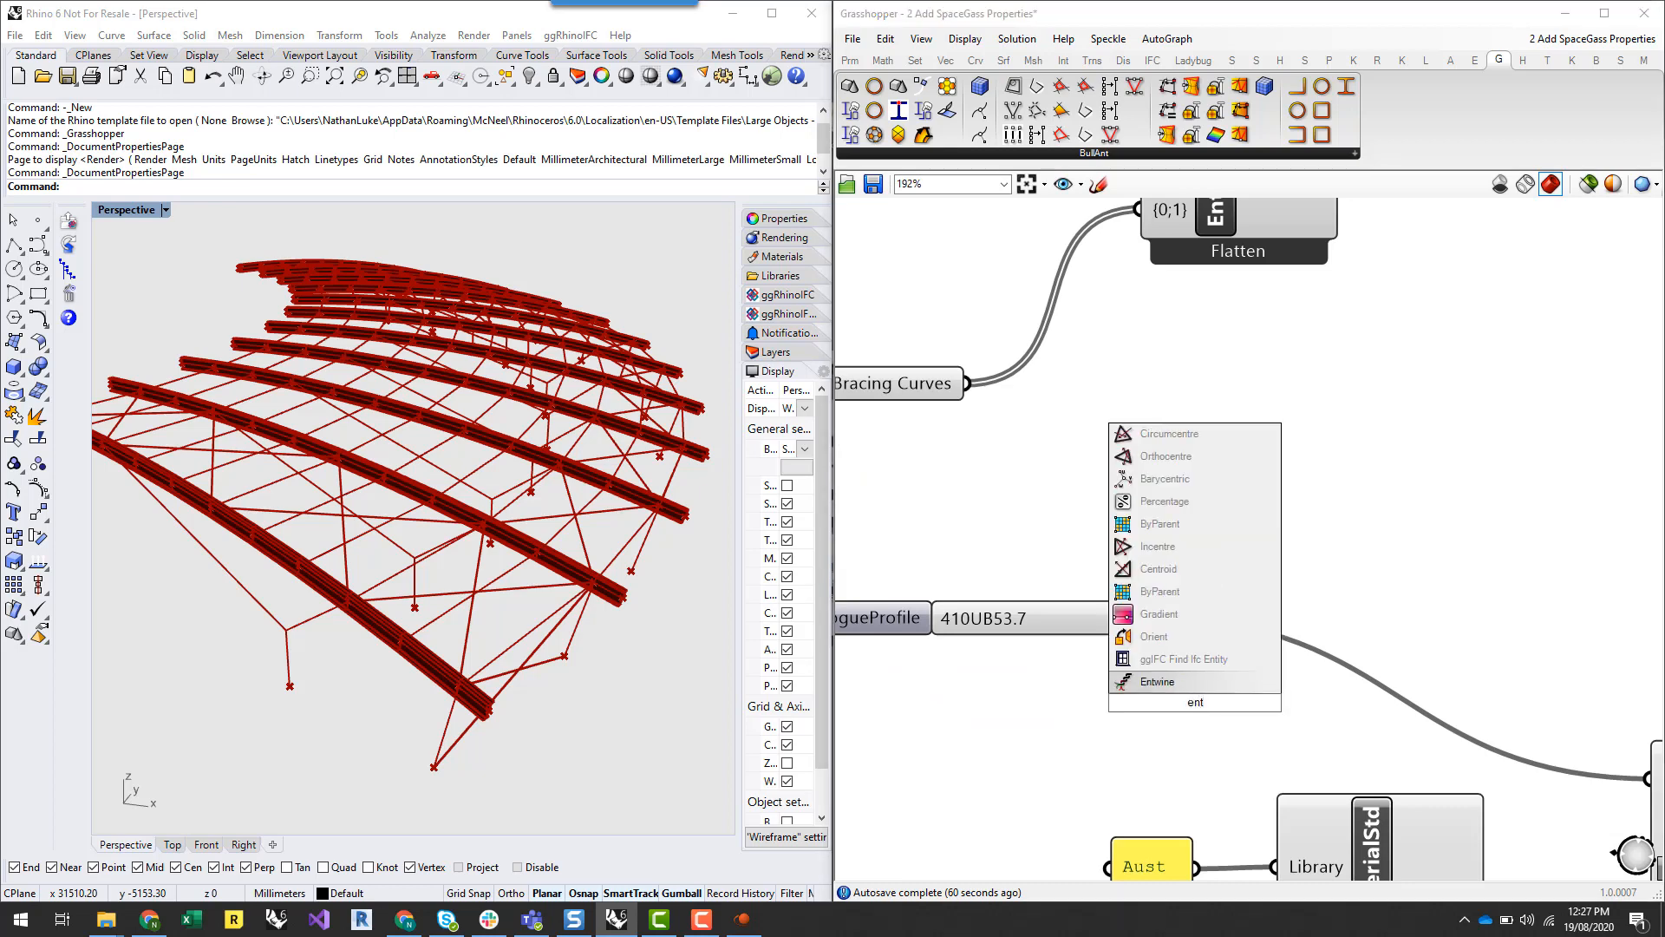
left_click(1210, 683)
scroll(1258, 701, "up", 4)
left_click(1257, 698)
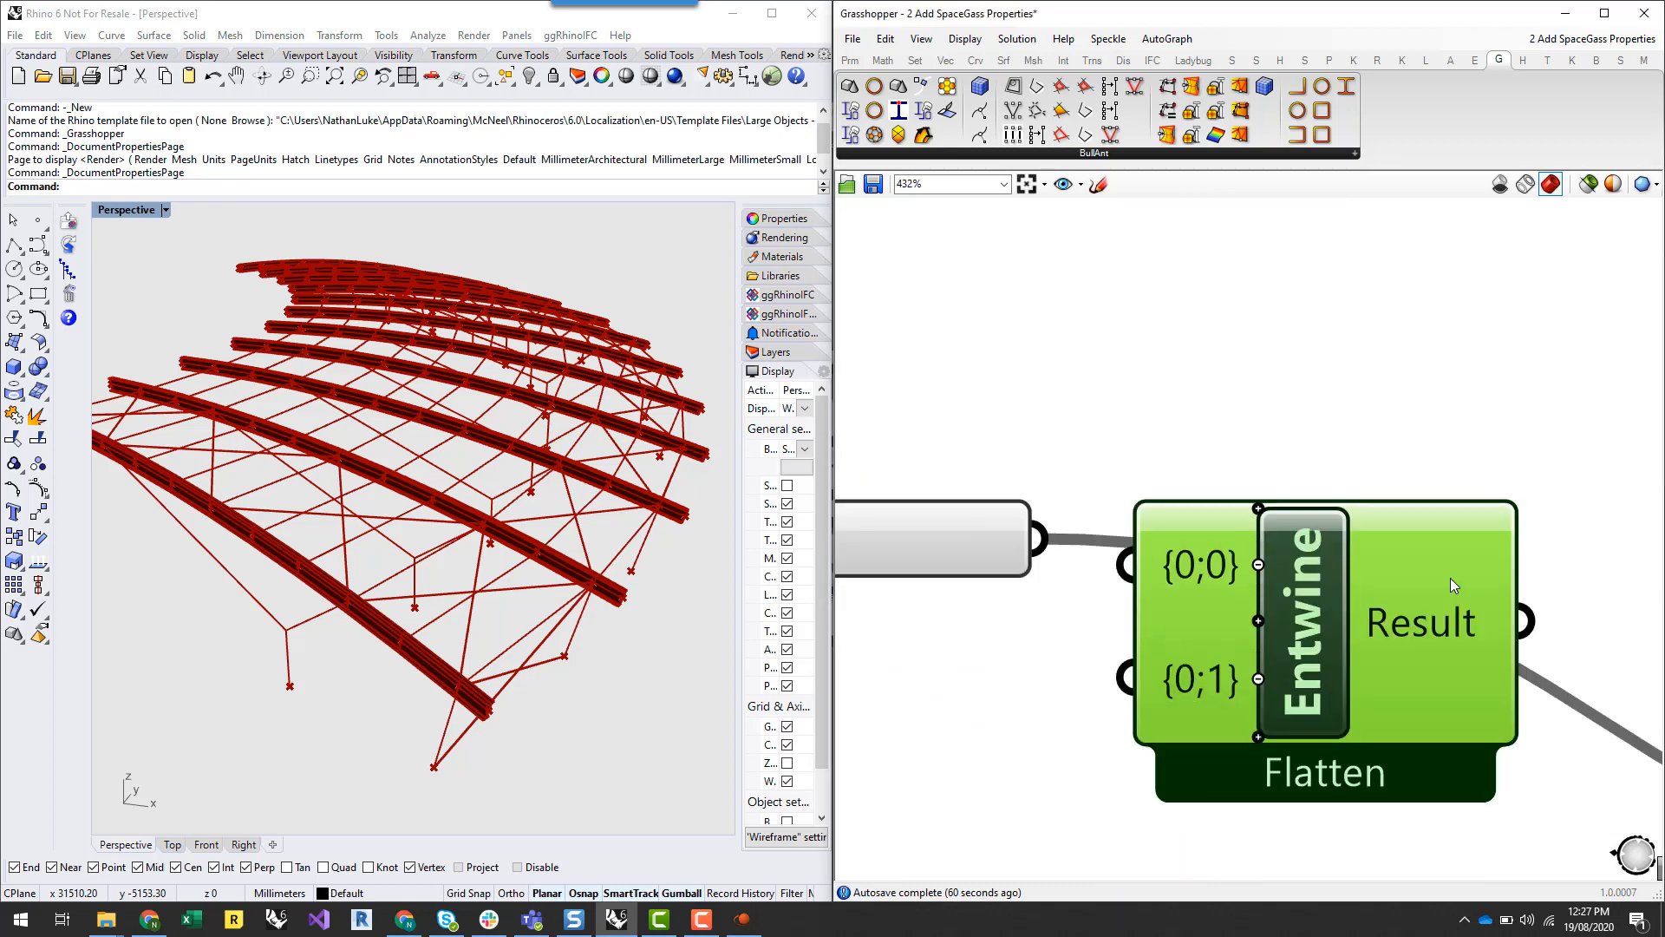
scroll(1353, 577, "down", 4)
Connect the purlin catalogue profile to Entwine branch {0;0} and a copy of it placed below to branch {0;1}
left_click_drag(1193, 573, 1415, 560)
scroll(1416, 560, "down", 2)
left_click_drag(1256, 607, 1337, 604)
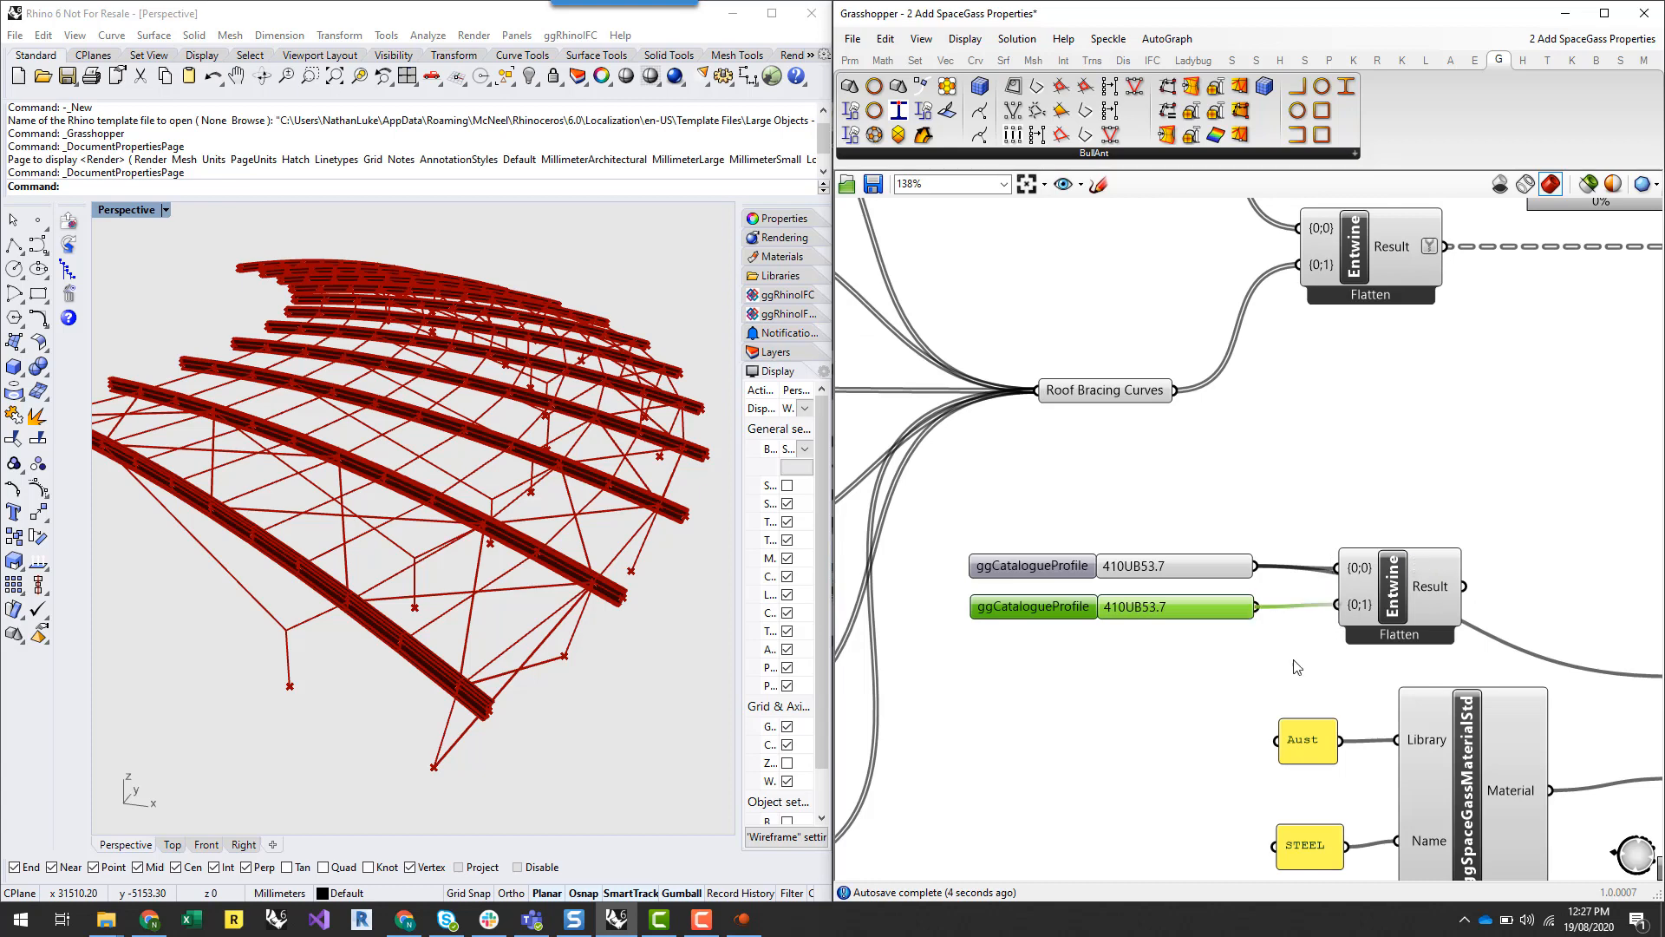
left_click(1294, 669)
Change the lower purlin catalogue profile, feeding Entwine branch {0;1}, to the Australian Rect Hollow (G450) section 75x50x4.0RHS
left_click(1198, 609)
right_click(1157, 615)
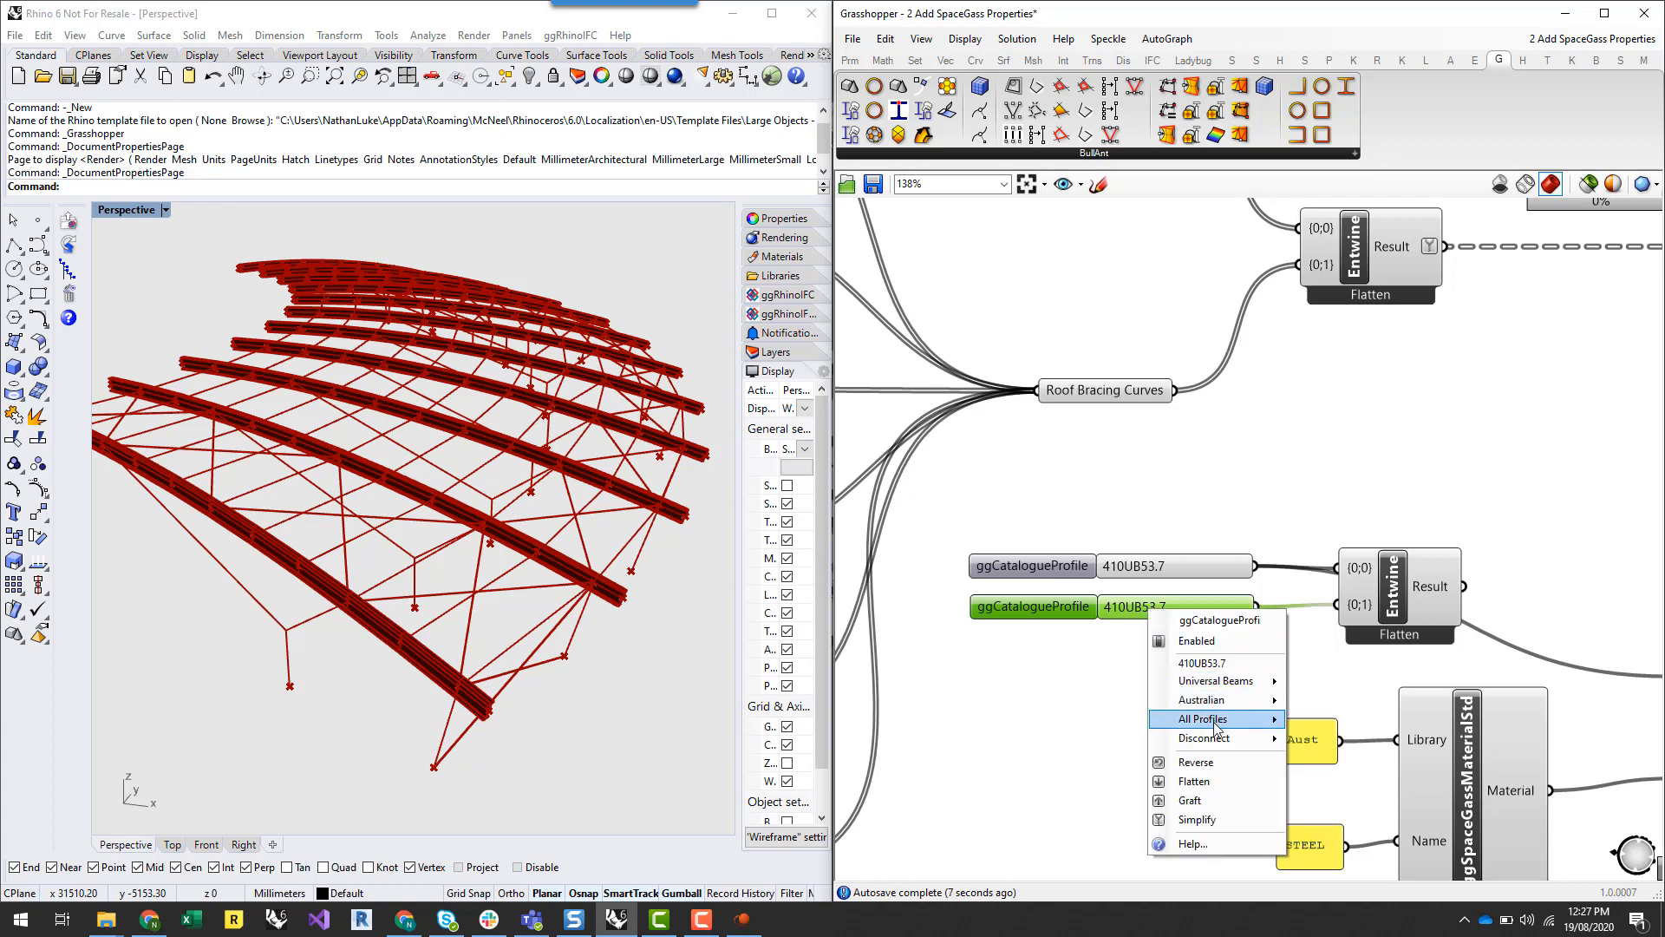
mouse_move(1254, 700)
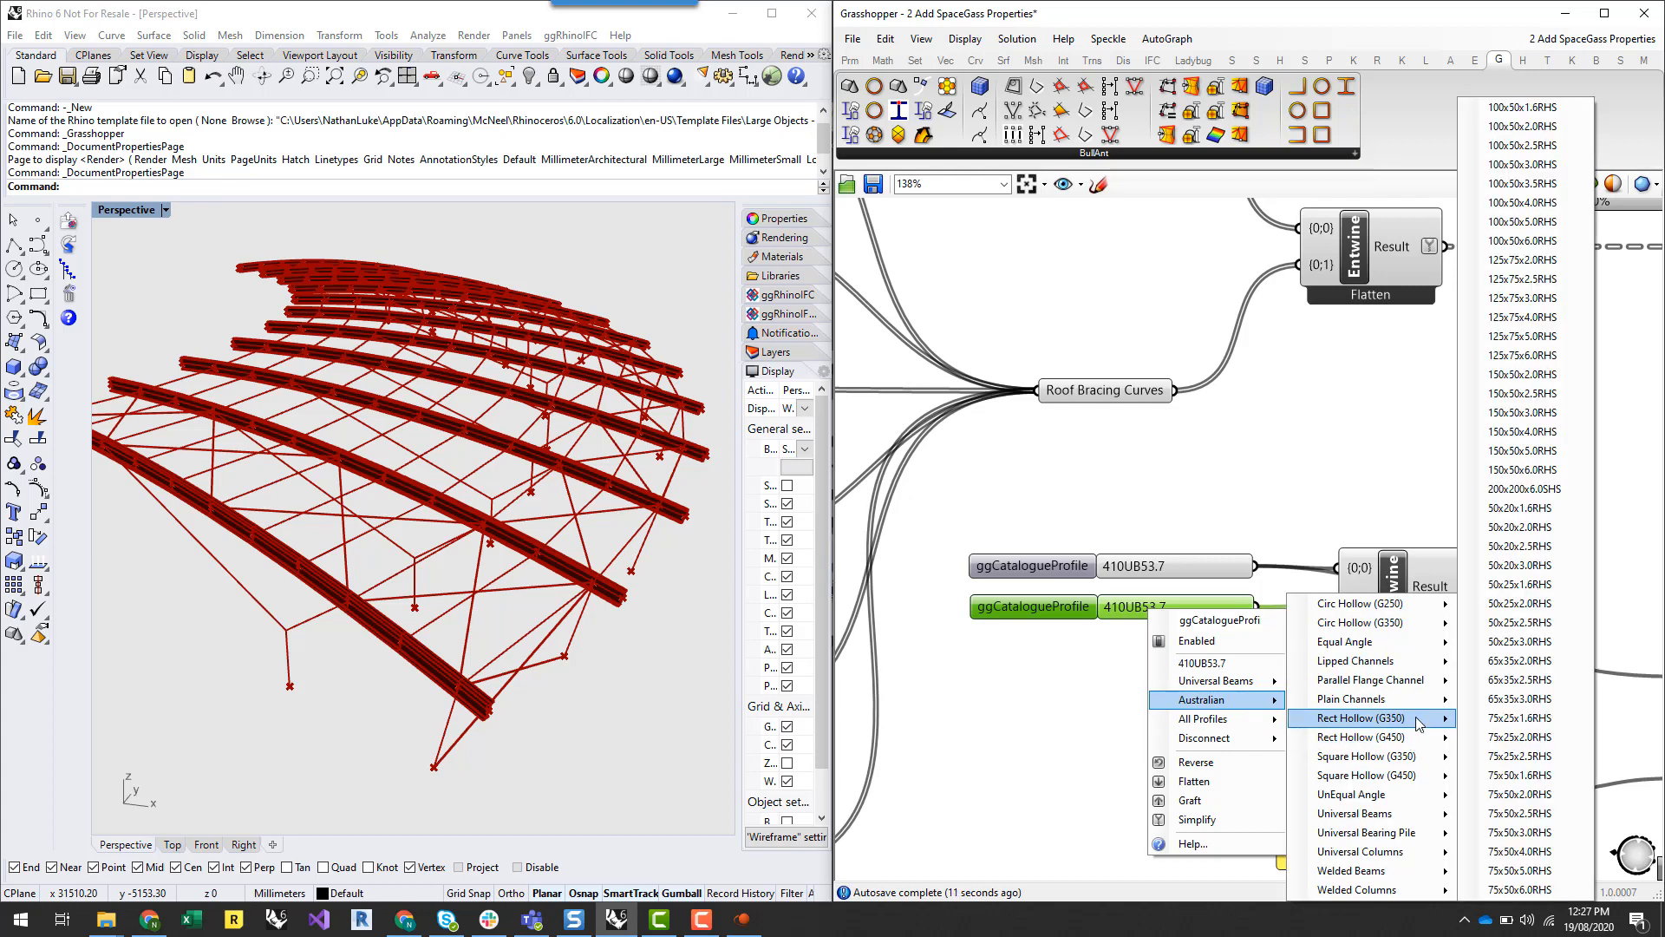
mouse_move(1417, 720)
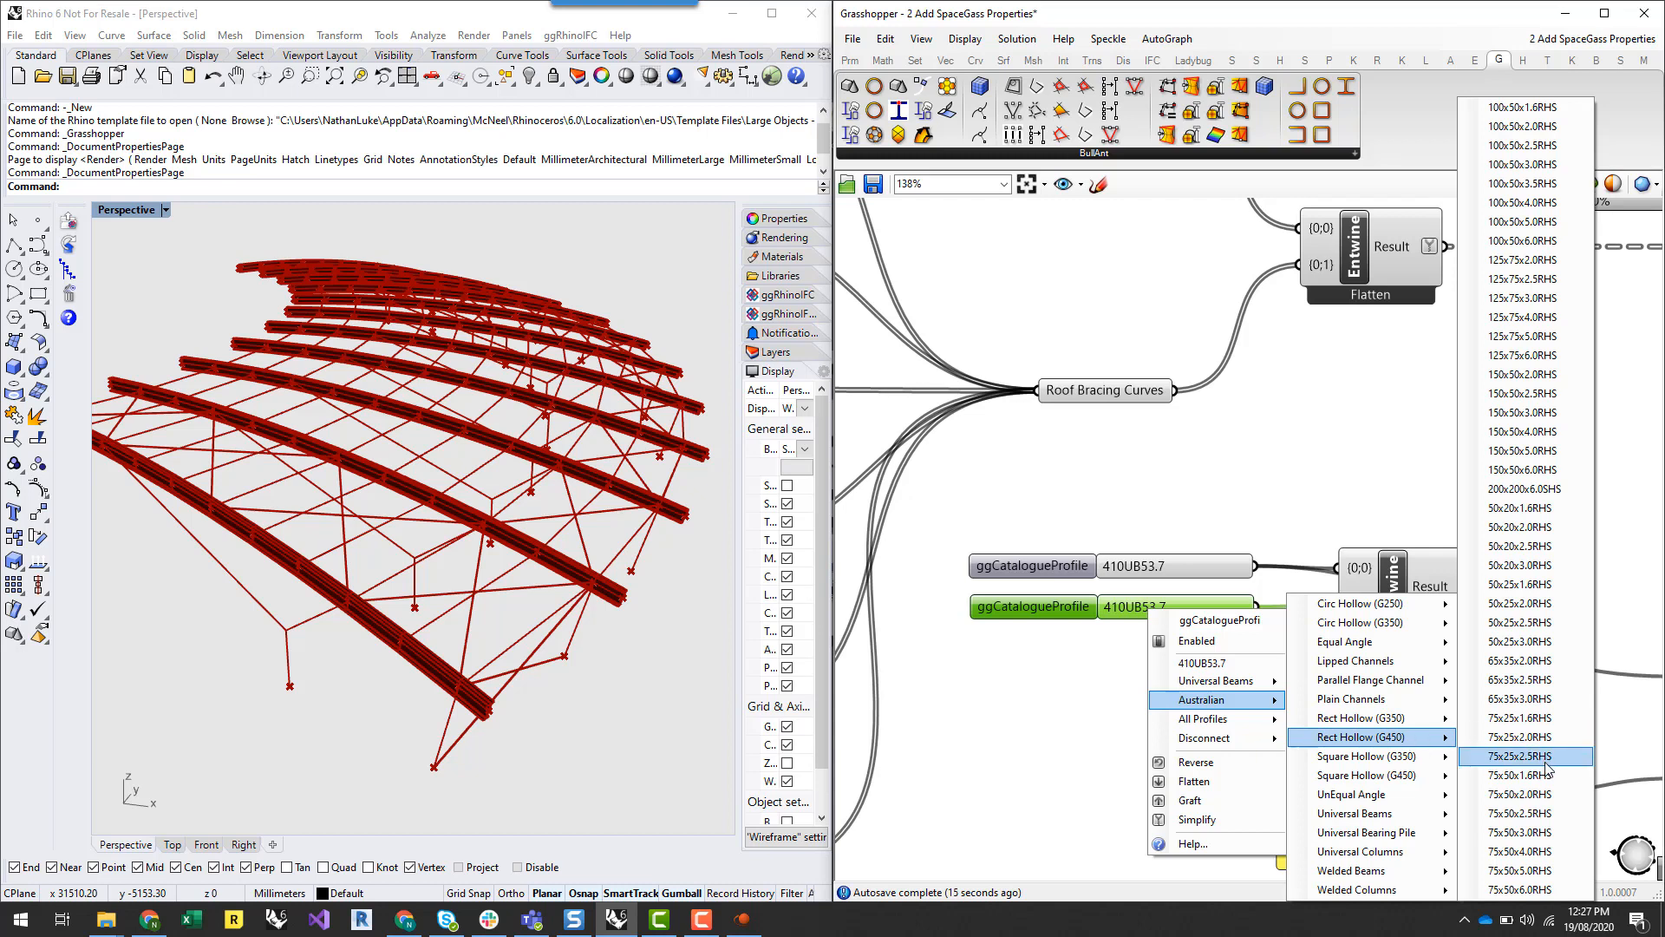
left_click(1519, 851)
Move the upper purlin catalogue profile slightly up and change it to the Australian Rect Hollow (G350) section 75x50x3.0RHS
left_click_drag(1114, 564, 1114, 541)
left_click(1170, 544)
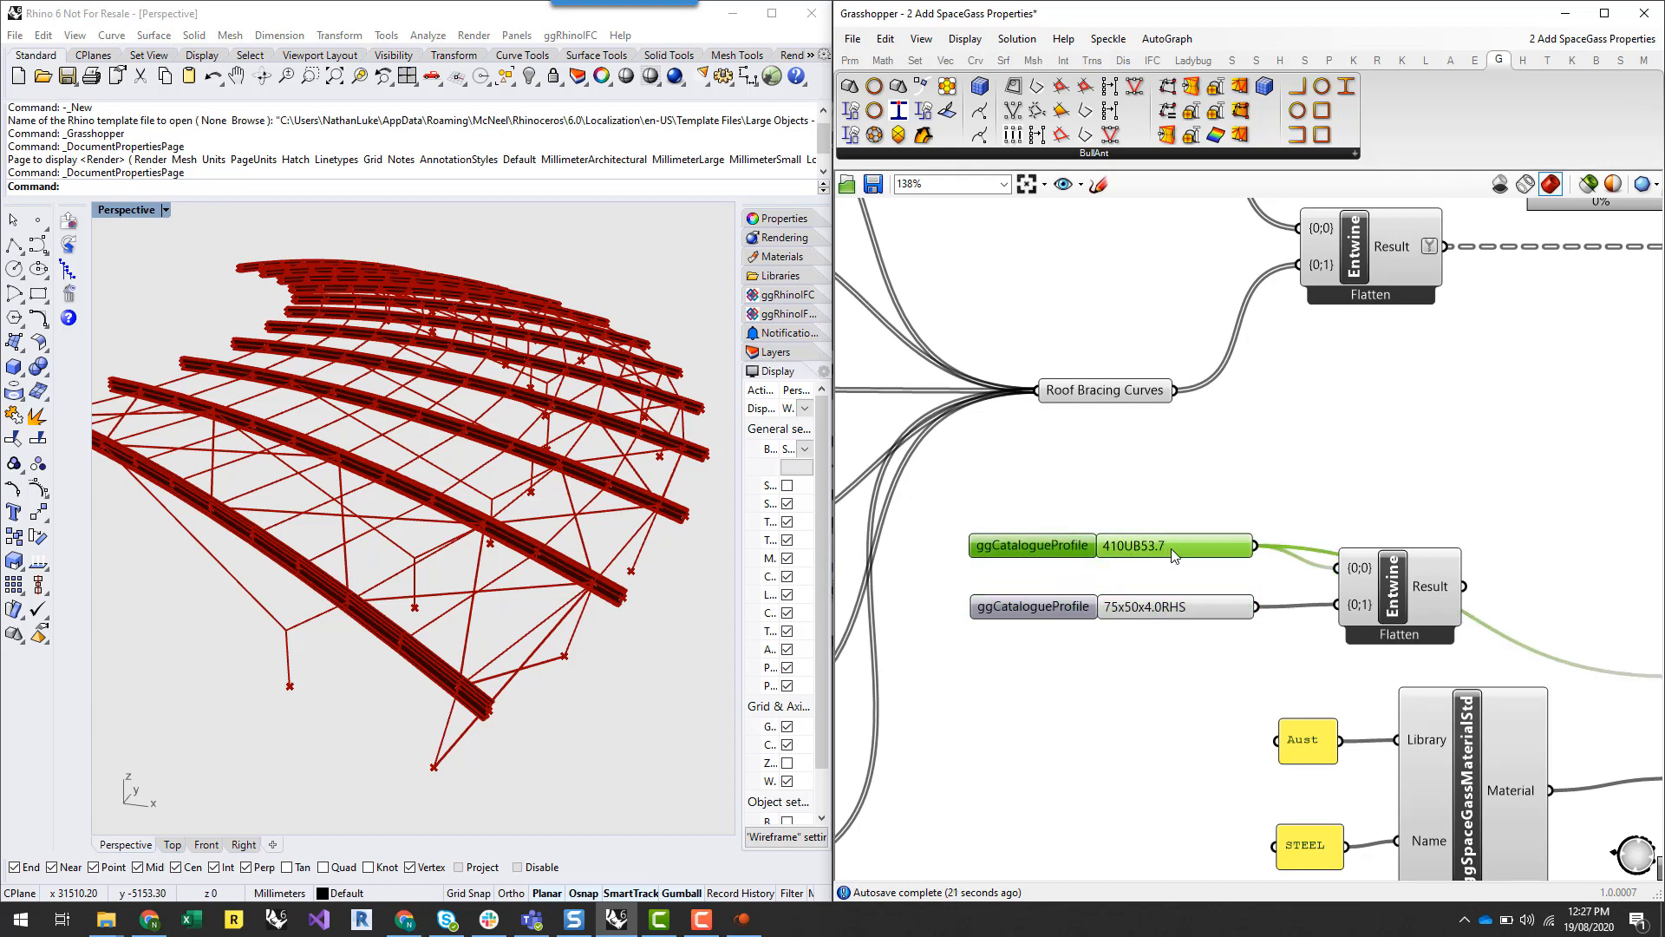
right_click(1173, 552)
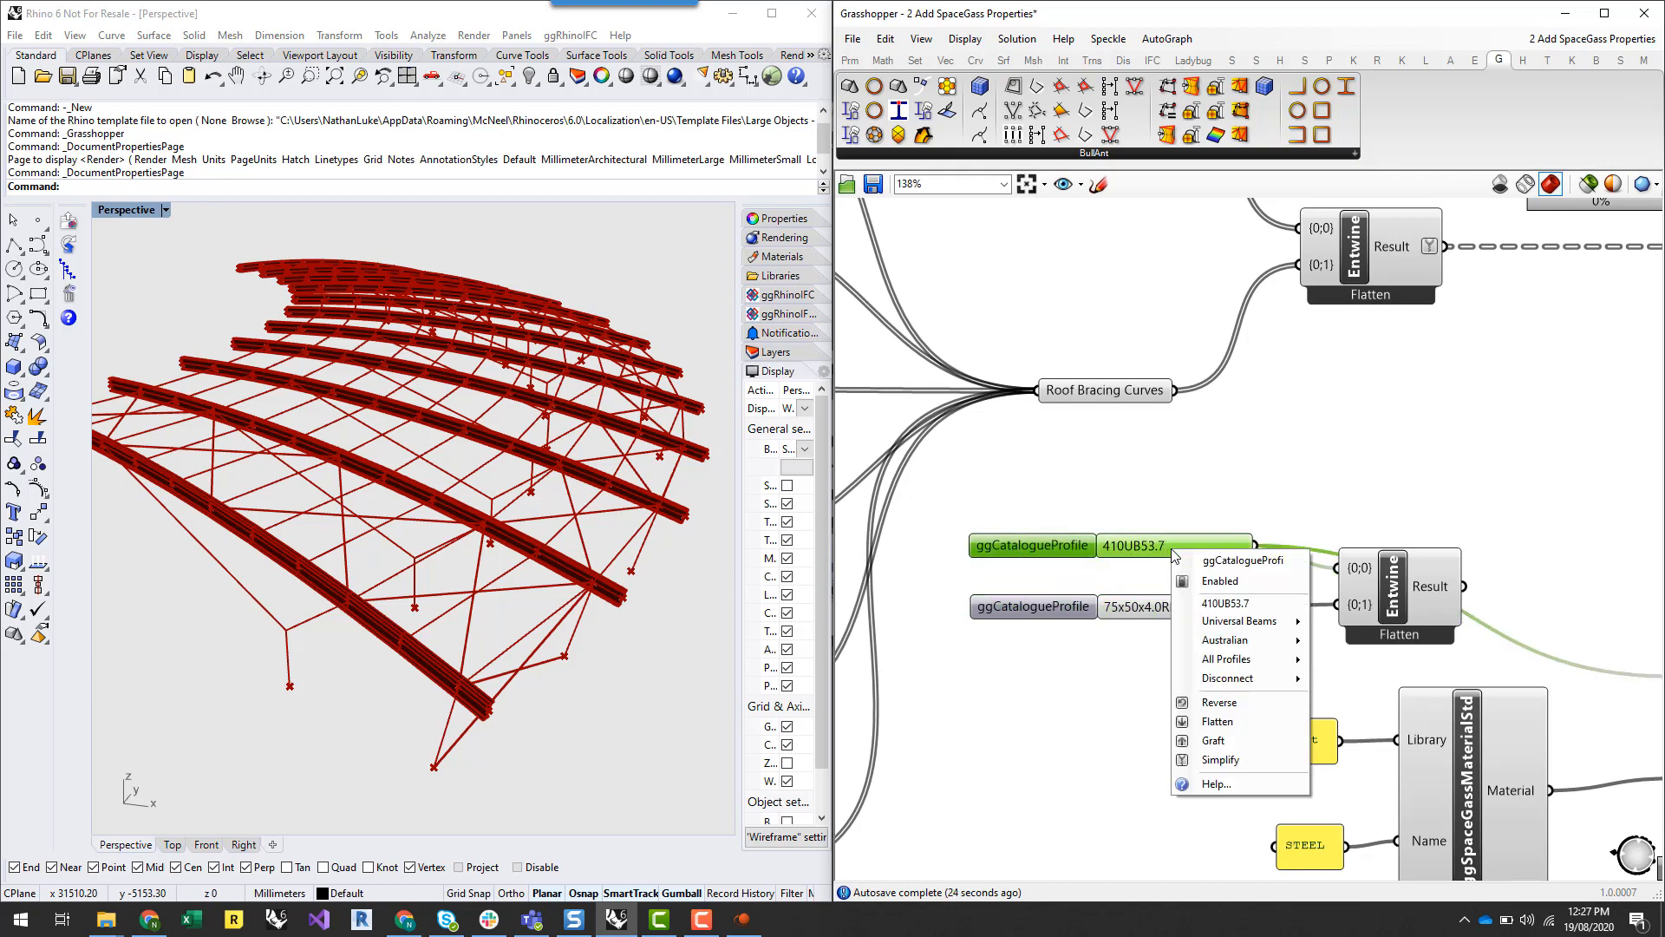
mouse_move(1252, 640)
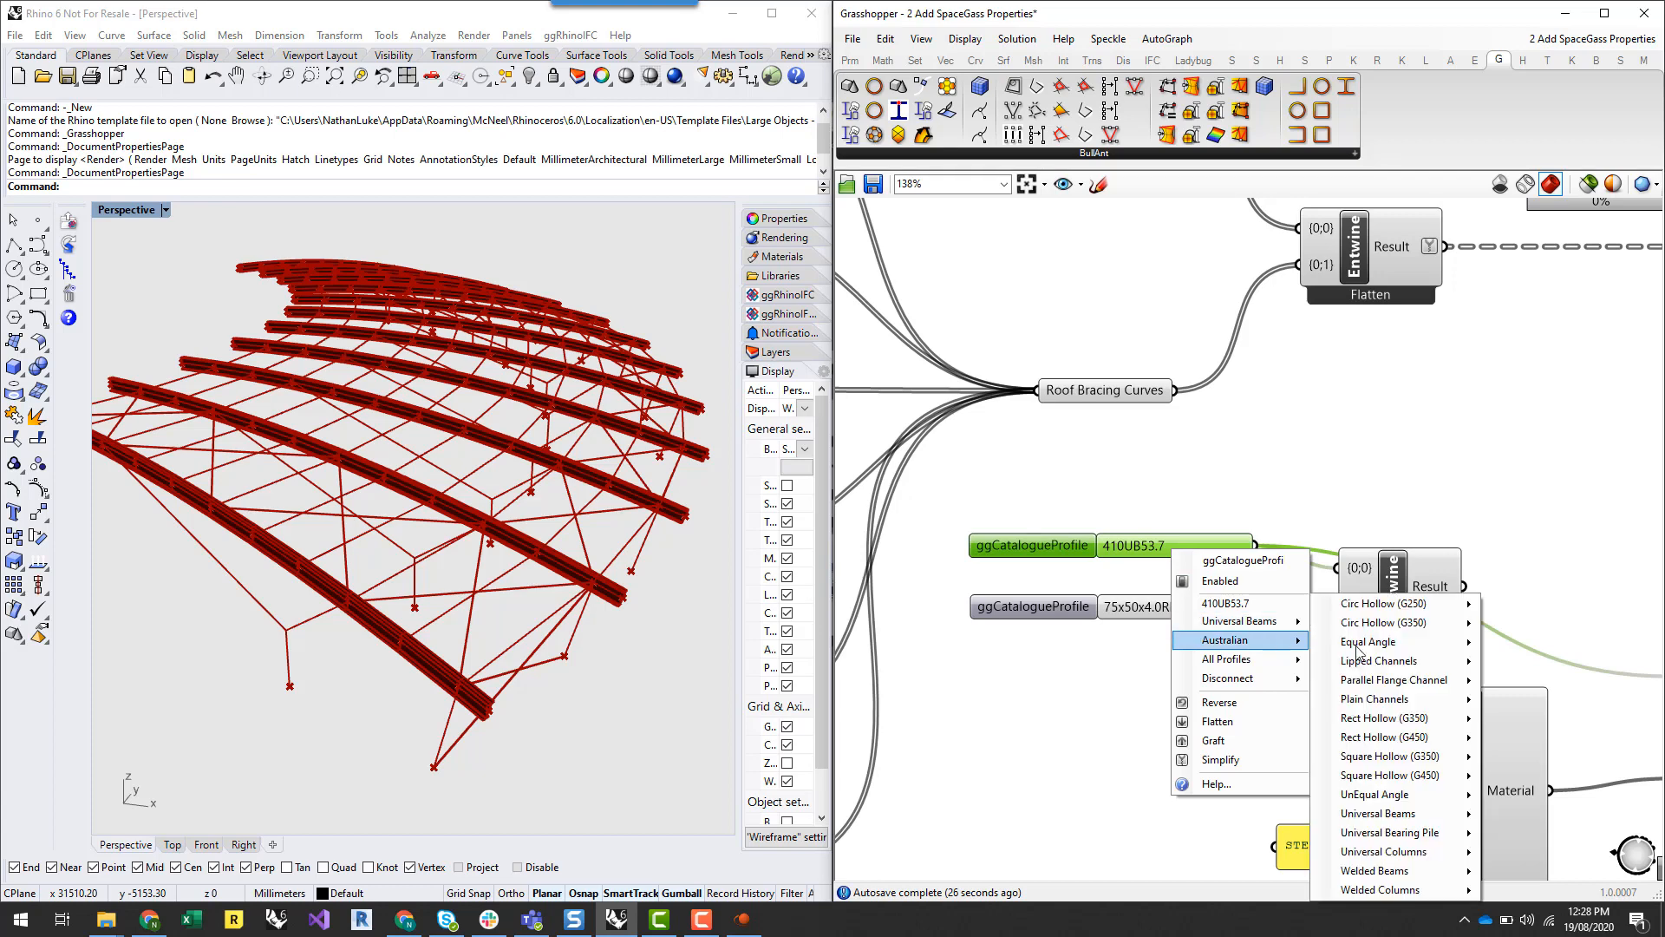
mouse_move(1397, 822)
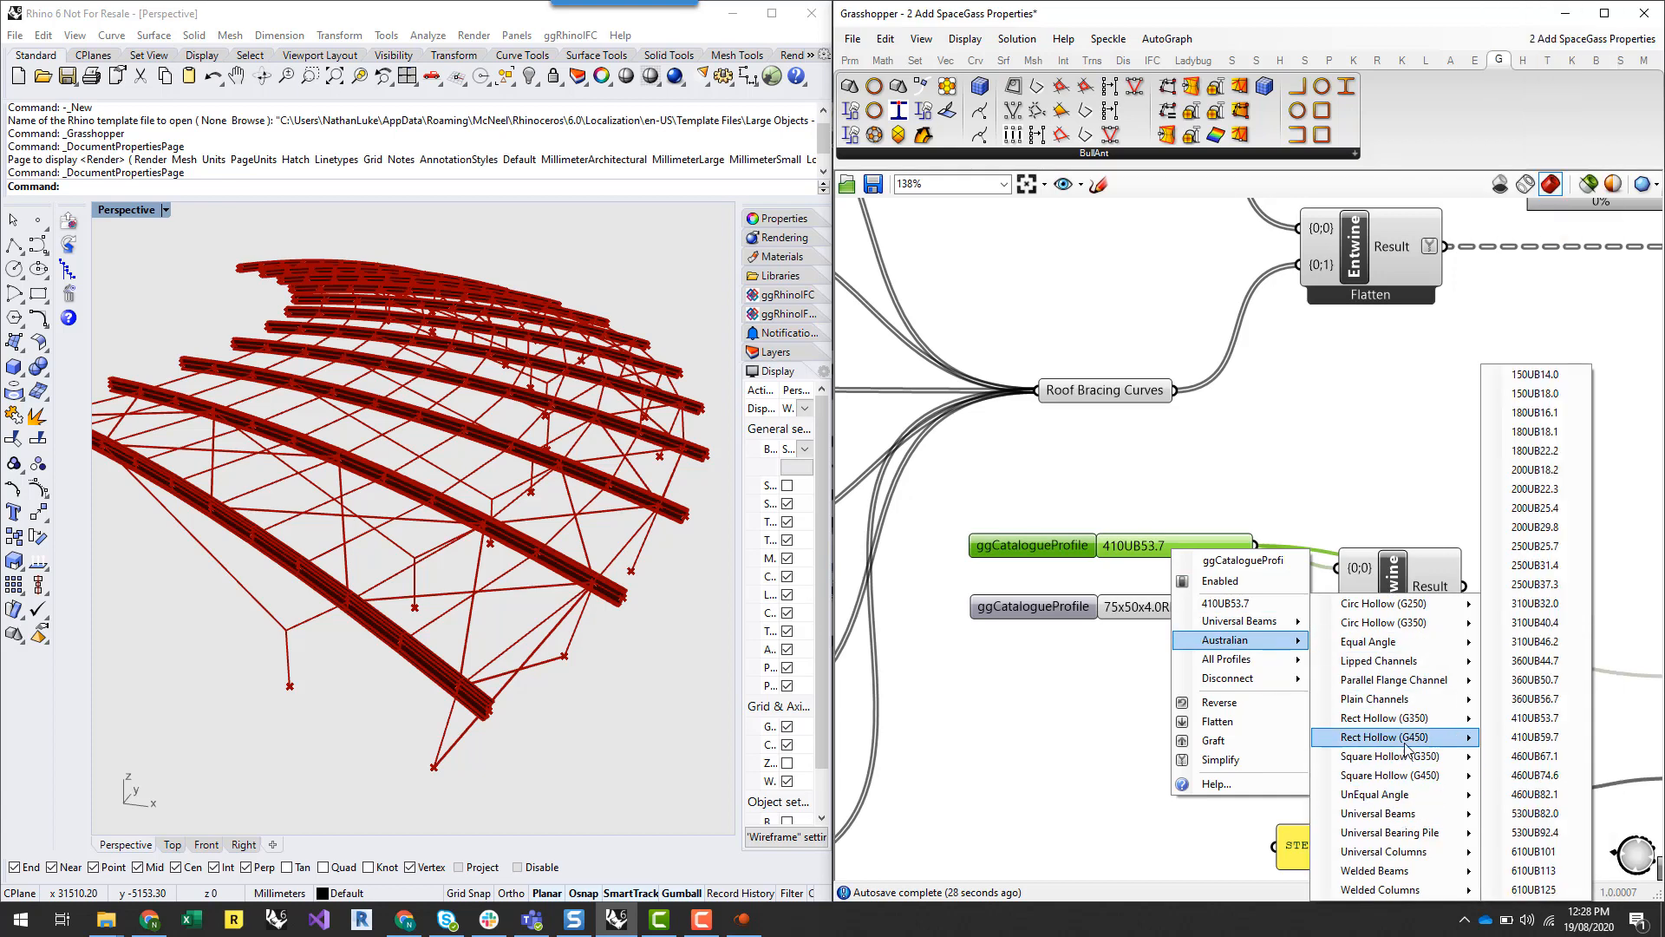
mouse_move(1407, 718)
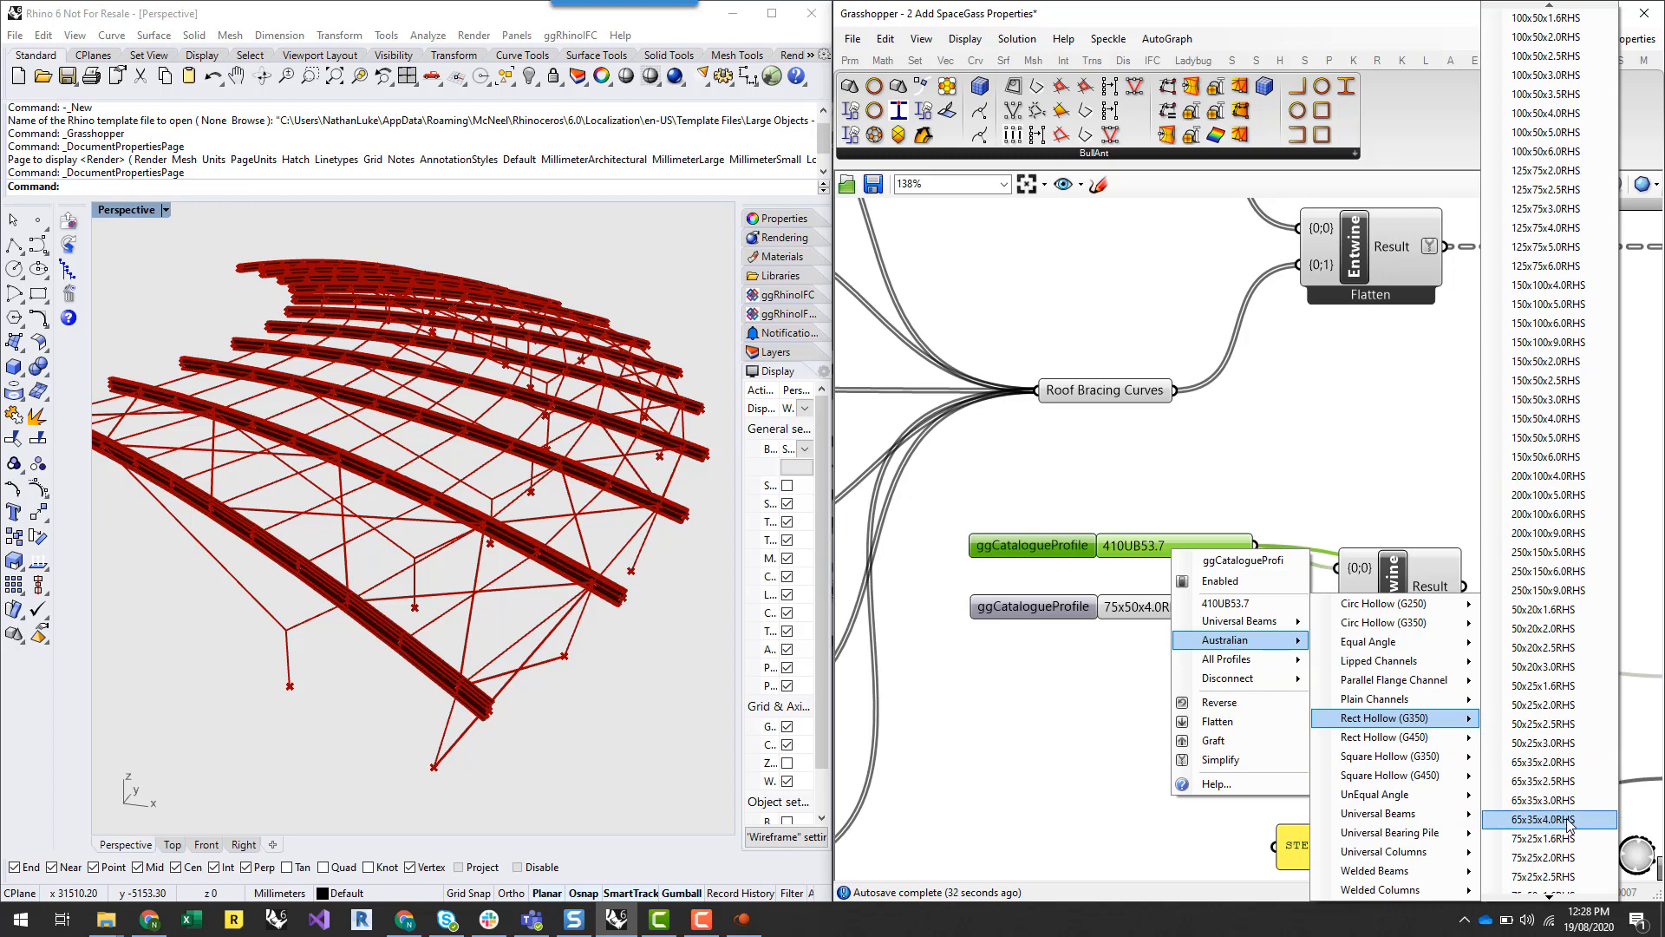
left_click(1553, 899)
left_click(1560, 899)
left_click(1560, 898)
left_click(1561, 899)
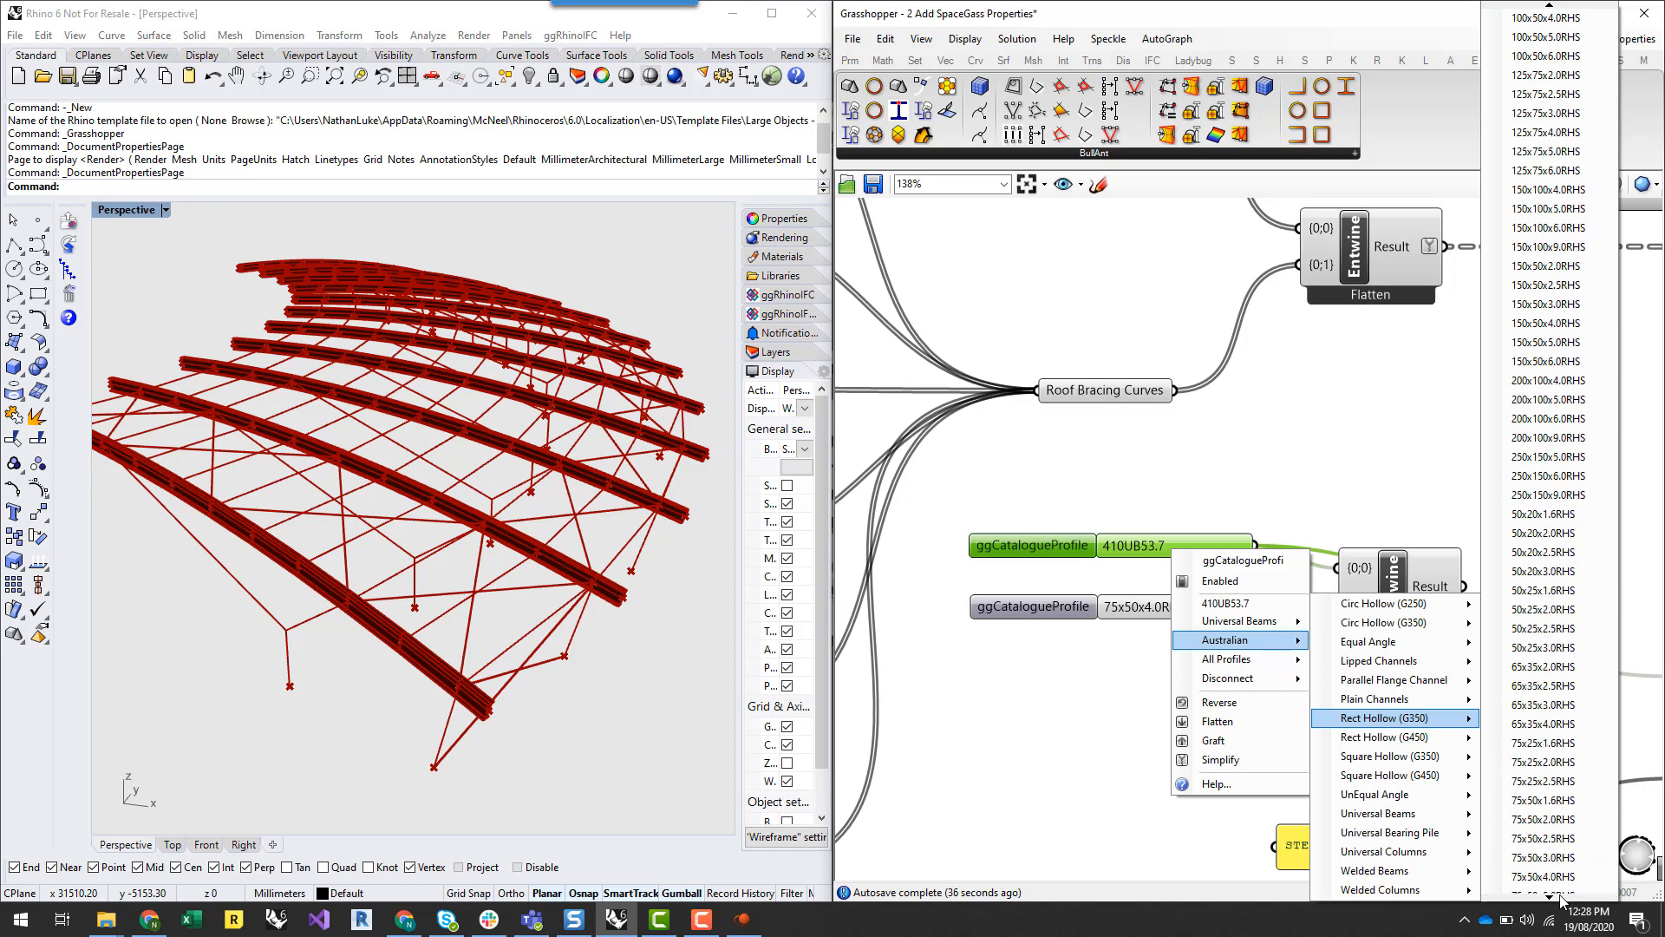
left_click(1561, 899)
left_click(1561, 898)
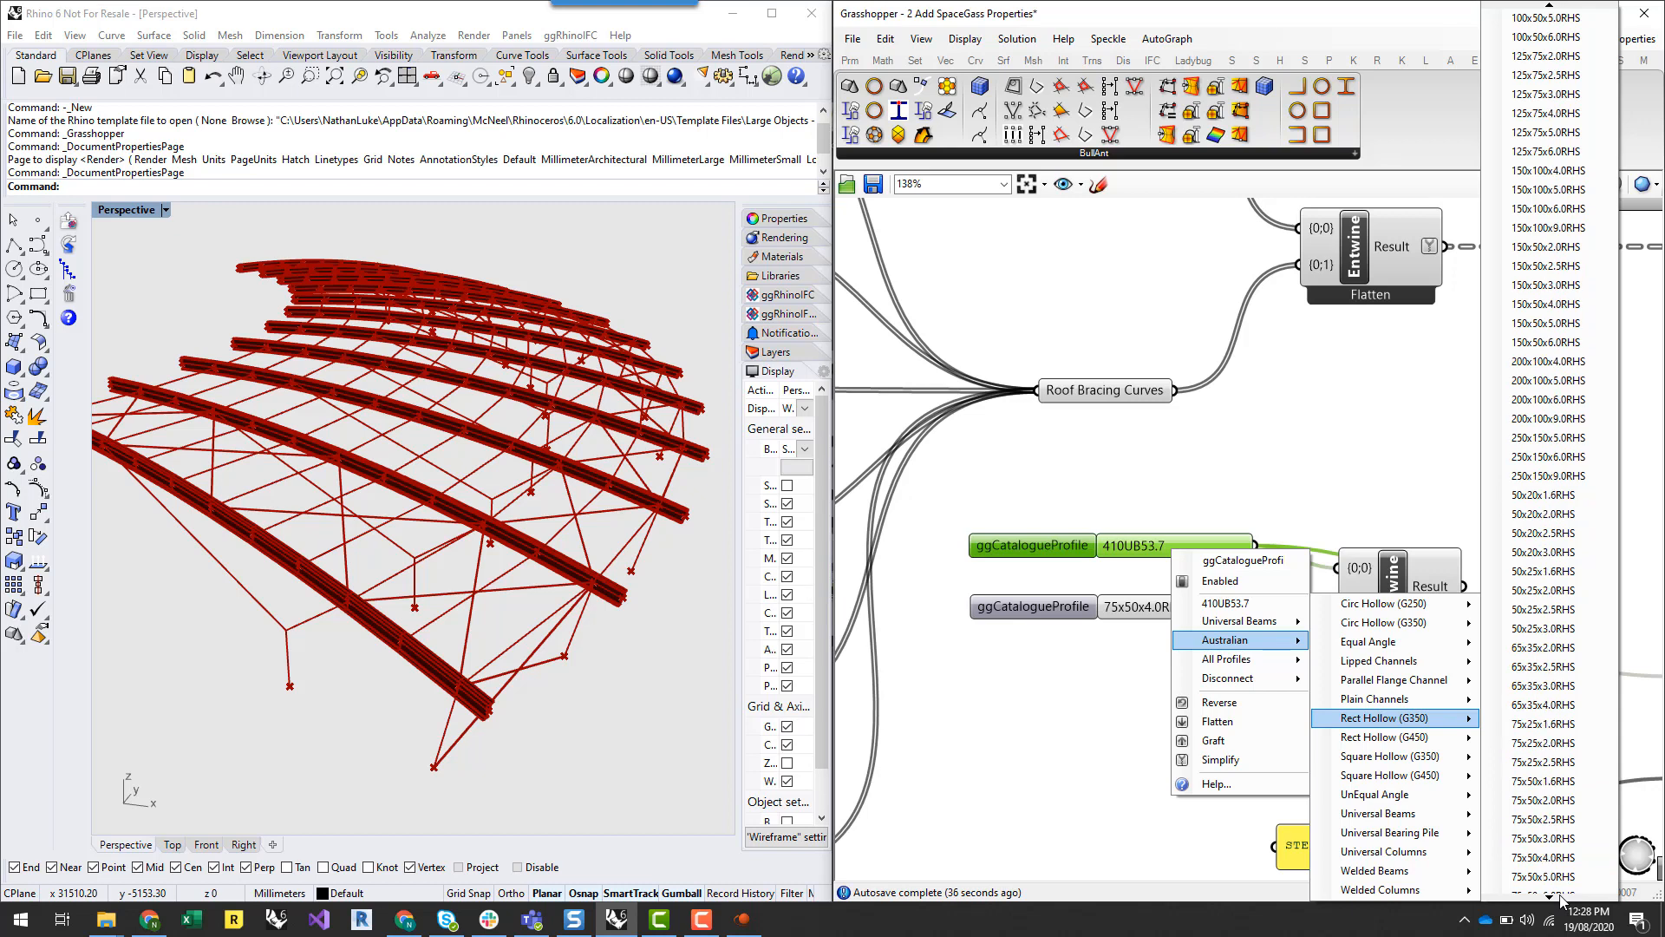
left_click(1546, 838)
left_click(1314, 495)
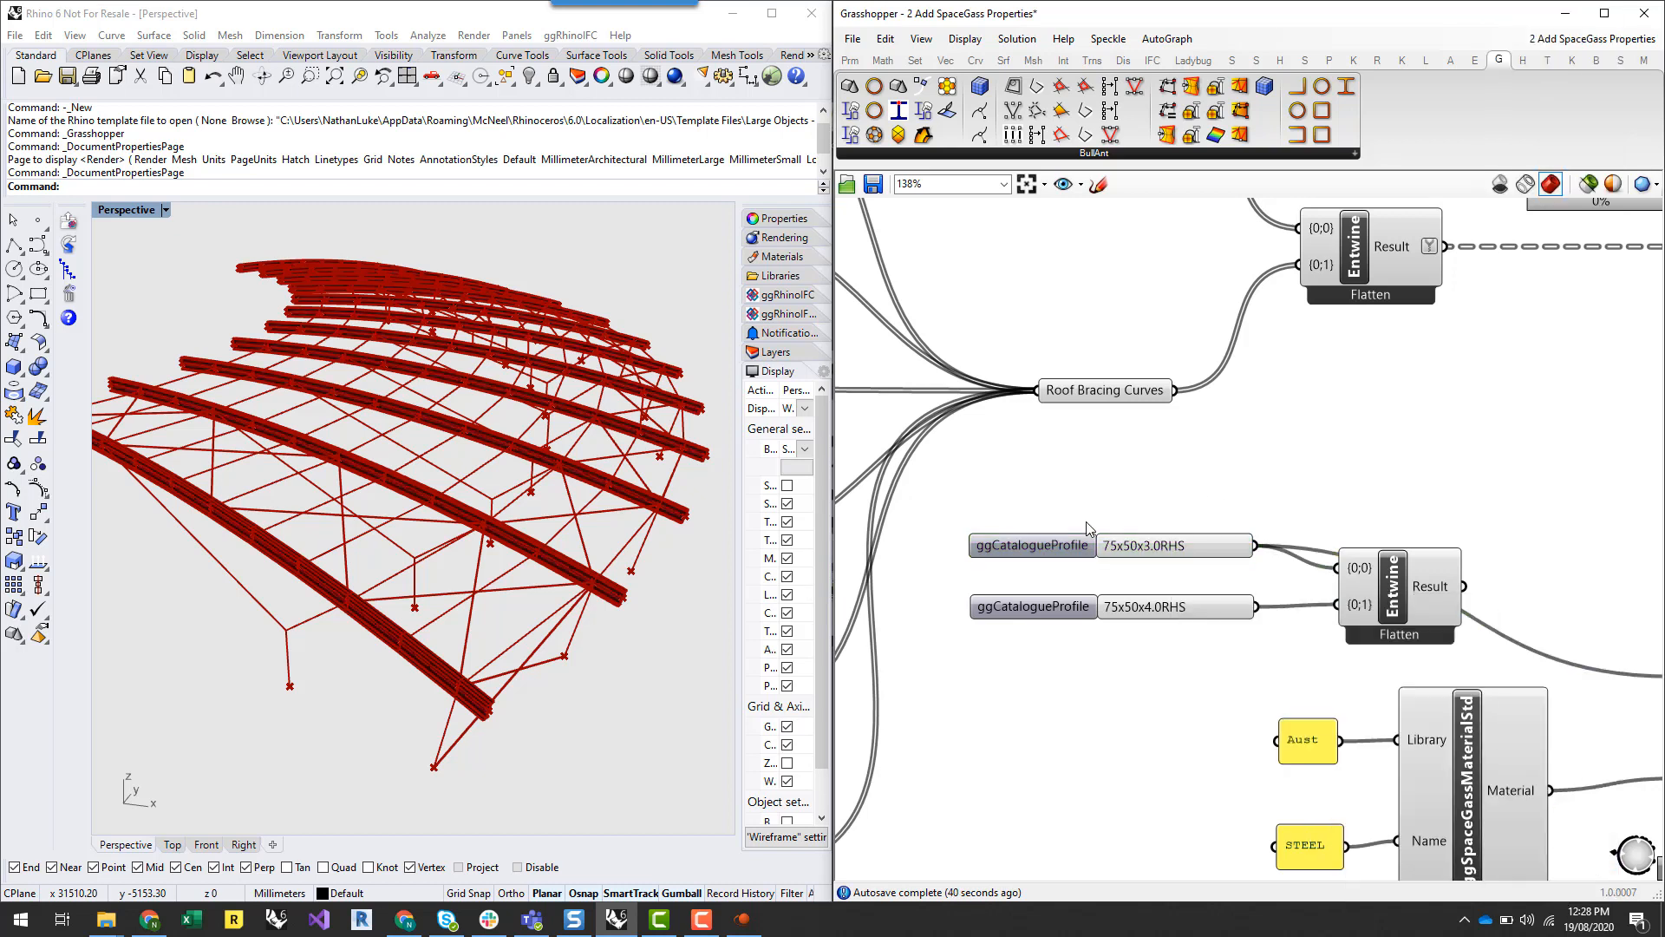
left_click(1163, 551)
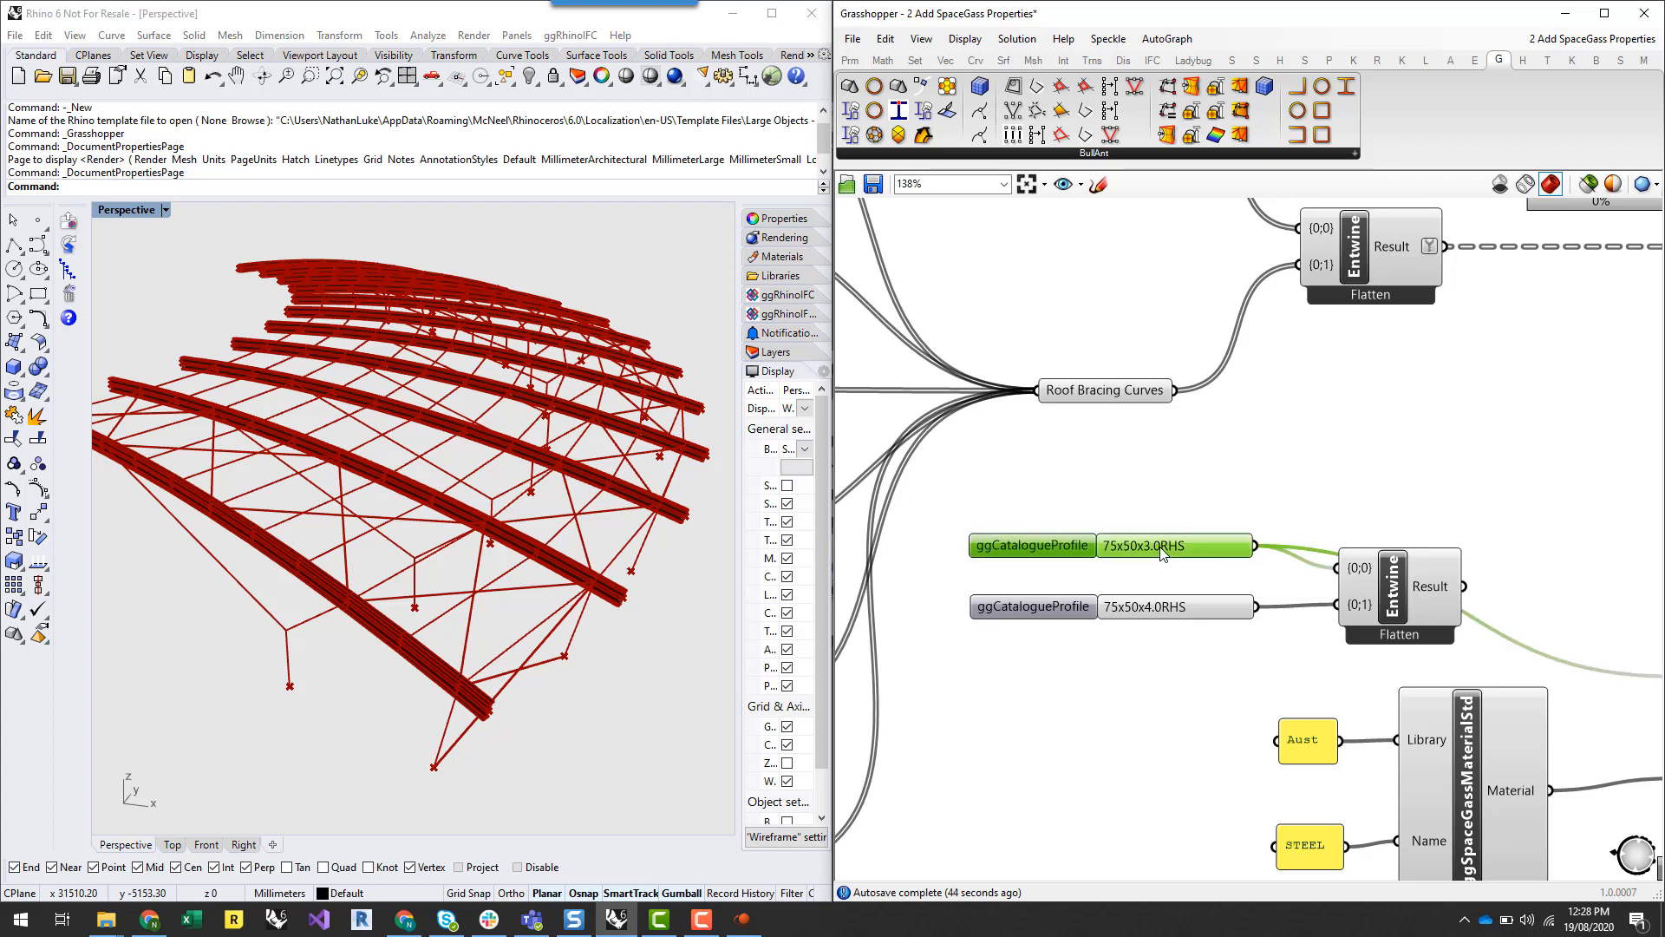
left_click(1290, 513)
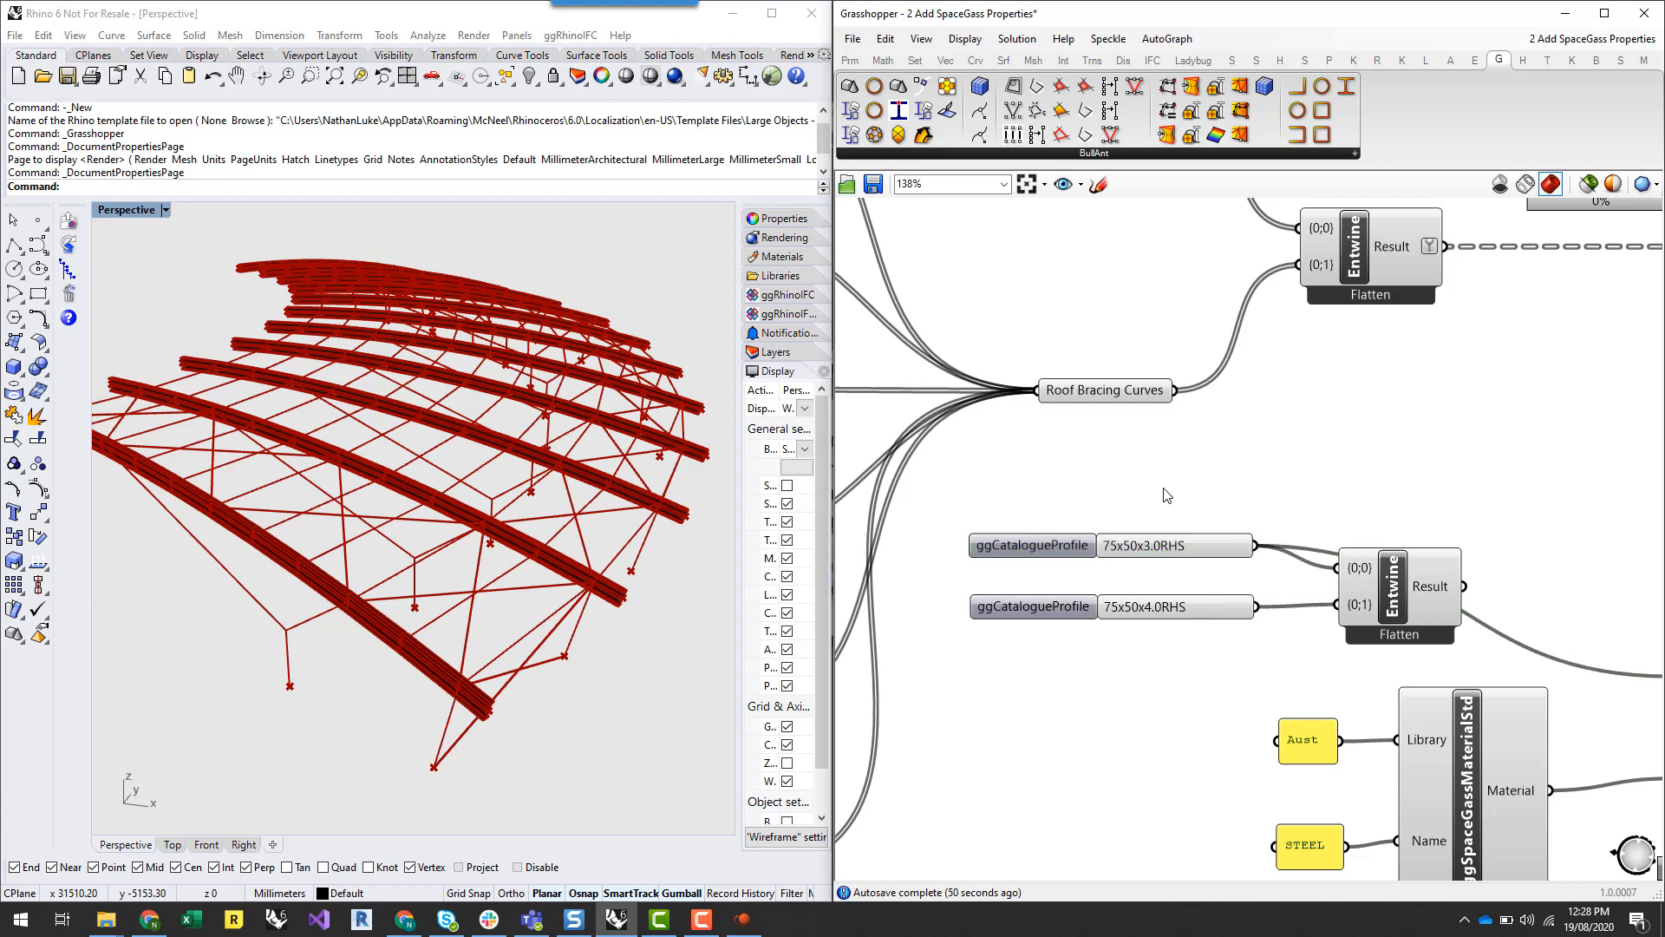
Connect the profile Entwine's Result to the Profile input of the purlin section property component, replacing the direct profile connection
scroll(1163, 487, "down", 4)
scroll(1293, 548, "up", 4)
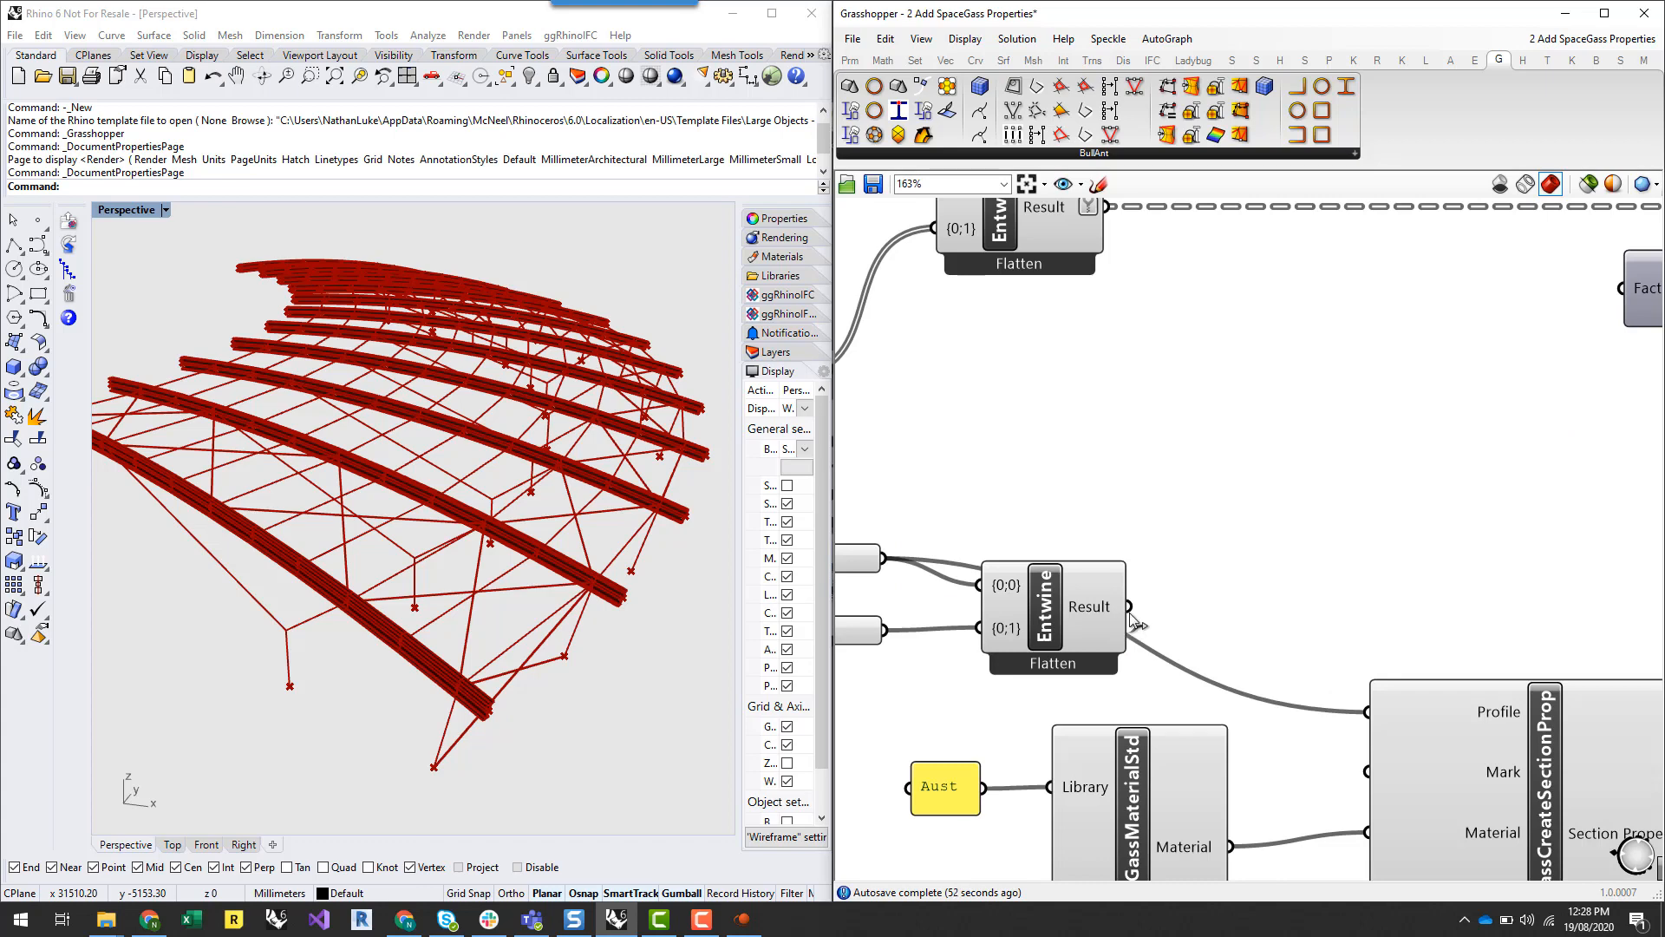
left_click_drag(1130, 609, 1394, 700)
scroll(1439, 511, "down", 4)
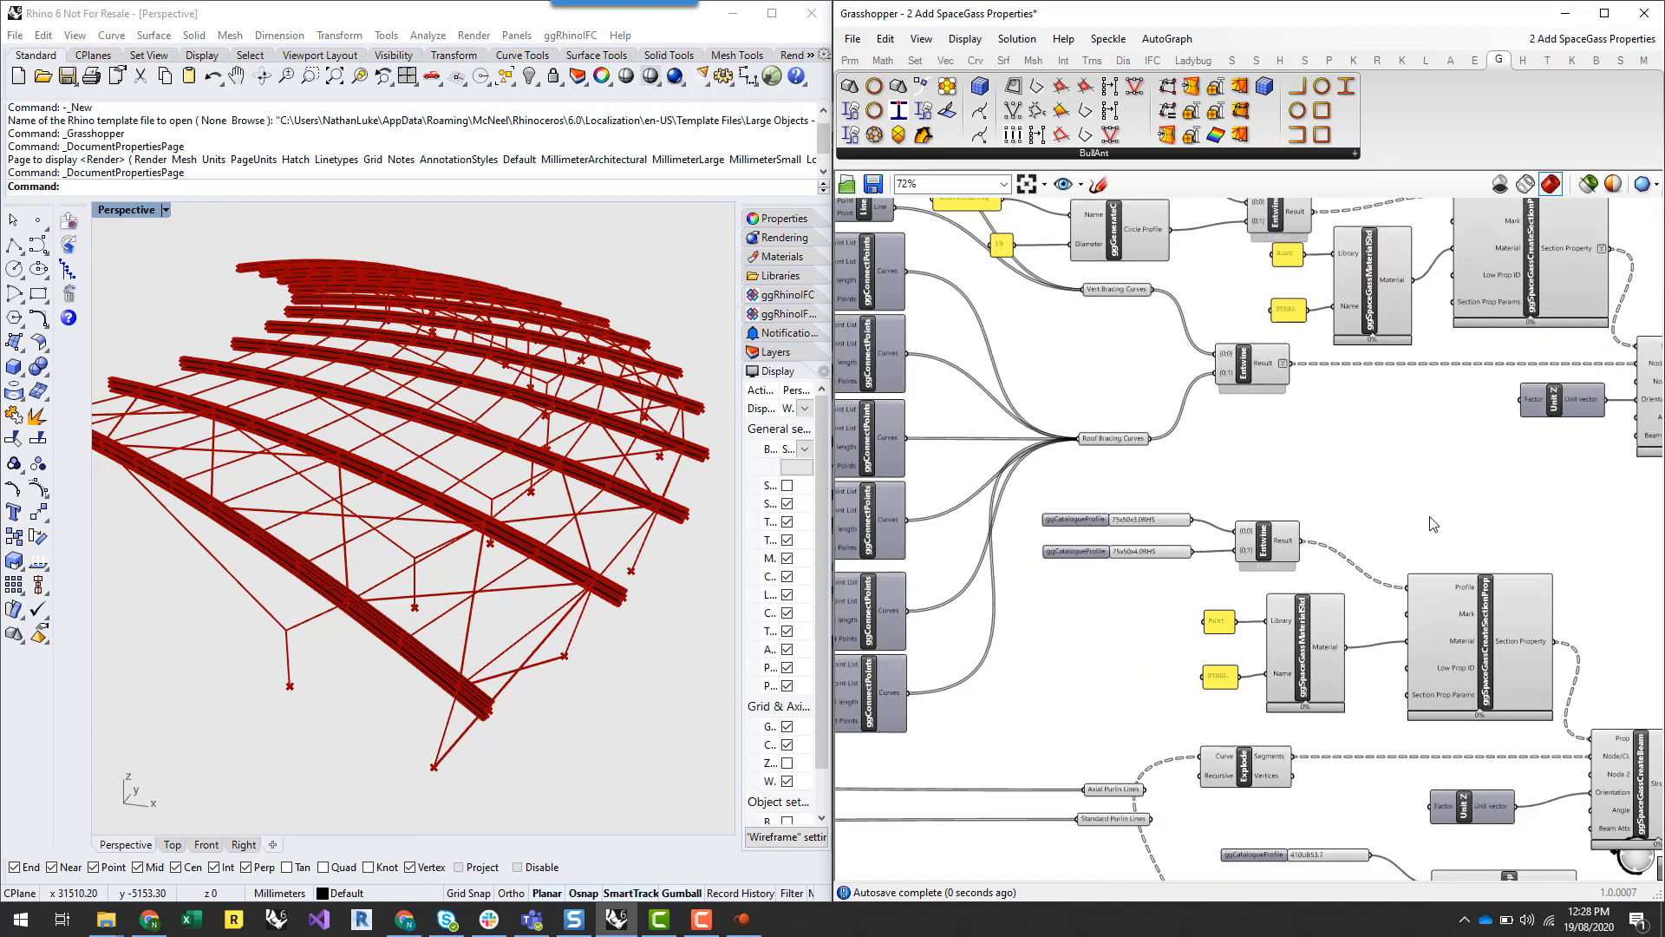
scroll(1436, 524, "up", 3)
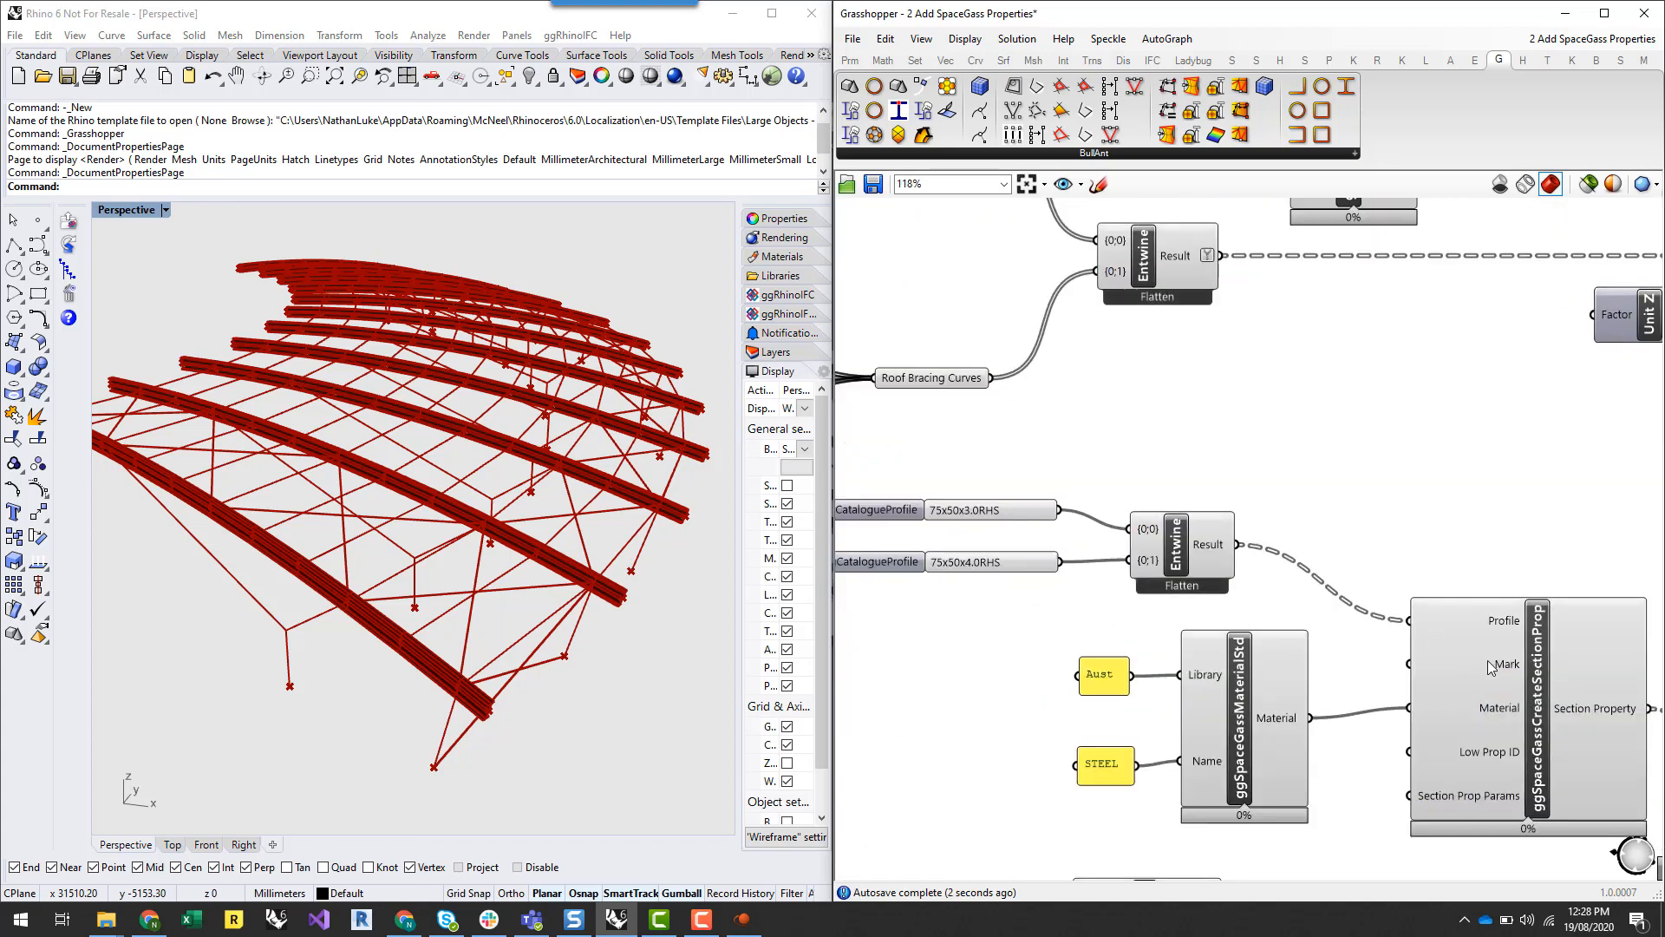
scroll(1423, 513, "down", 4)
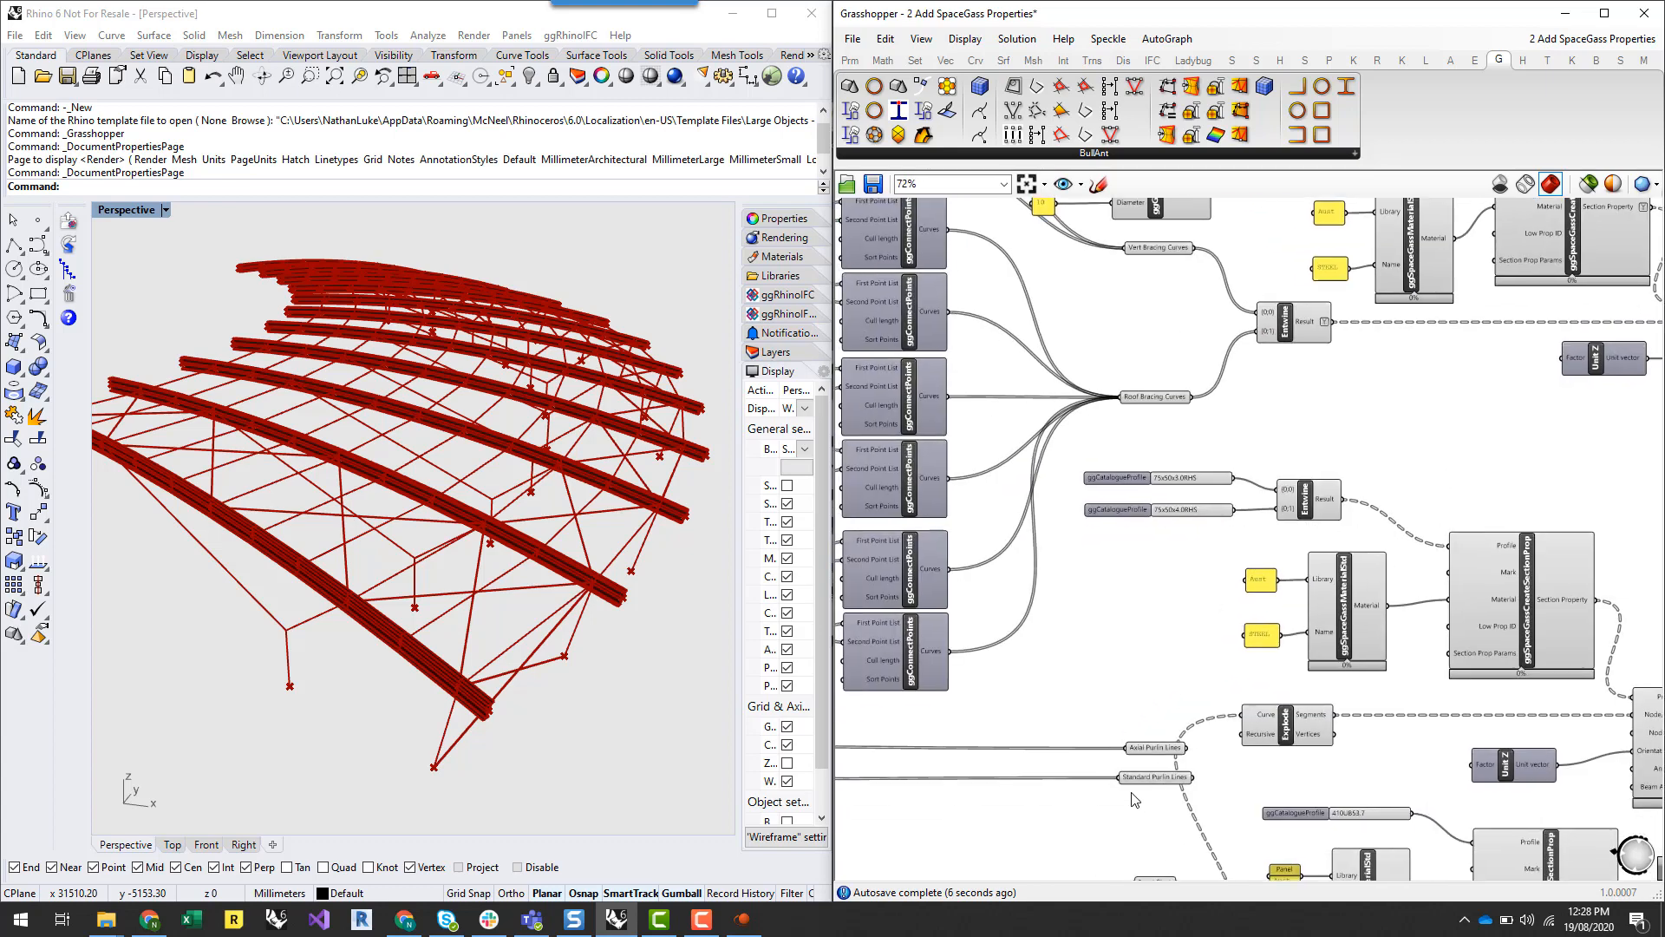
Add another Entwine component near the purlin line parameters and reduce it to two branch inputs
double_click(1165, 635)
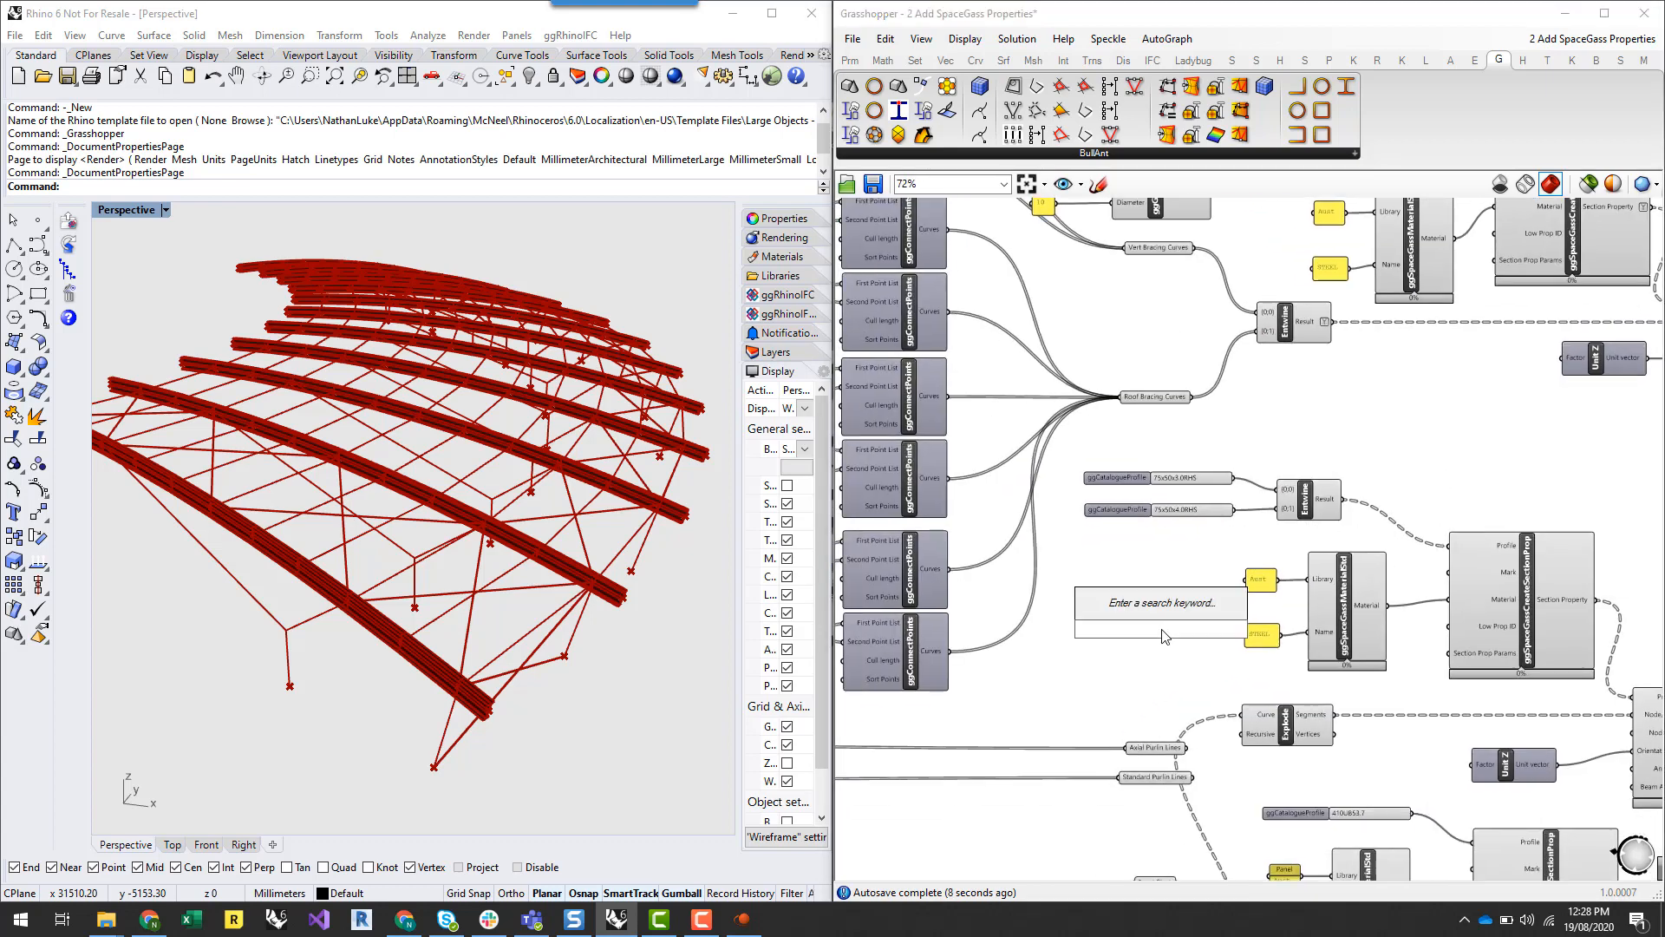
type("entwine")
key("Return")
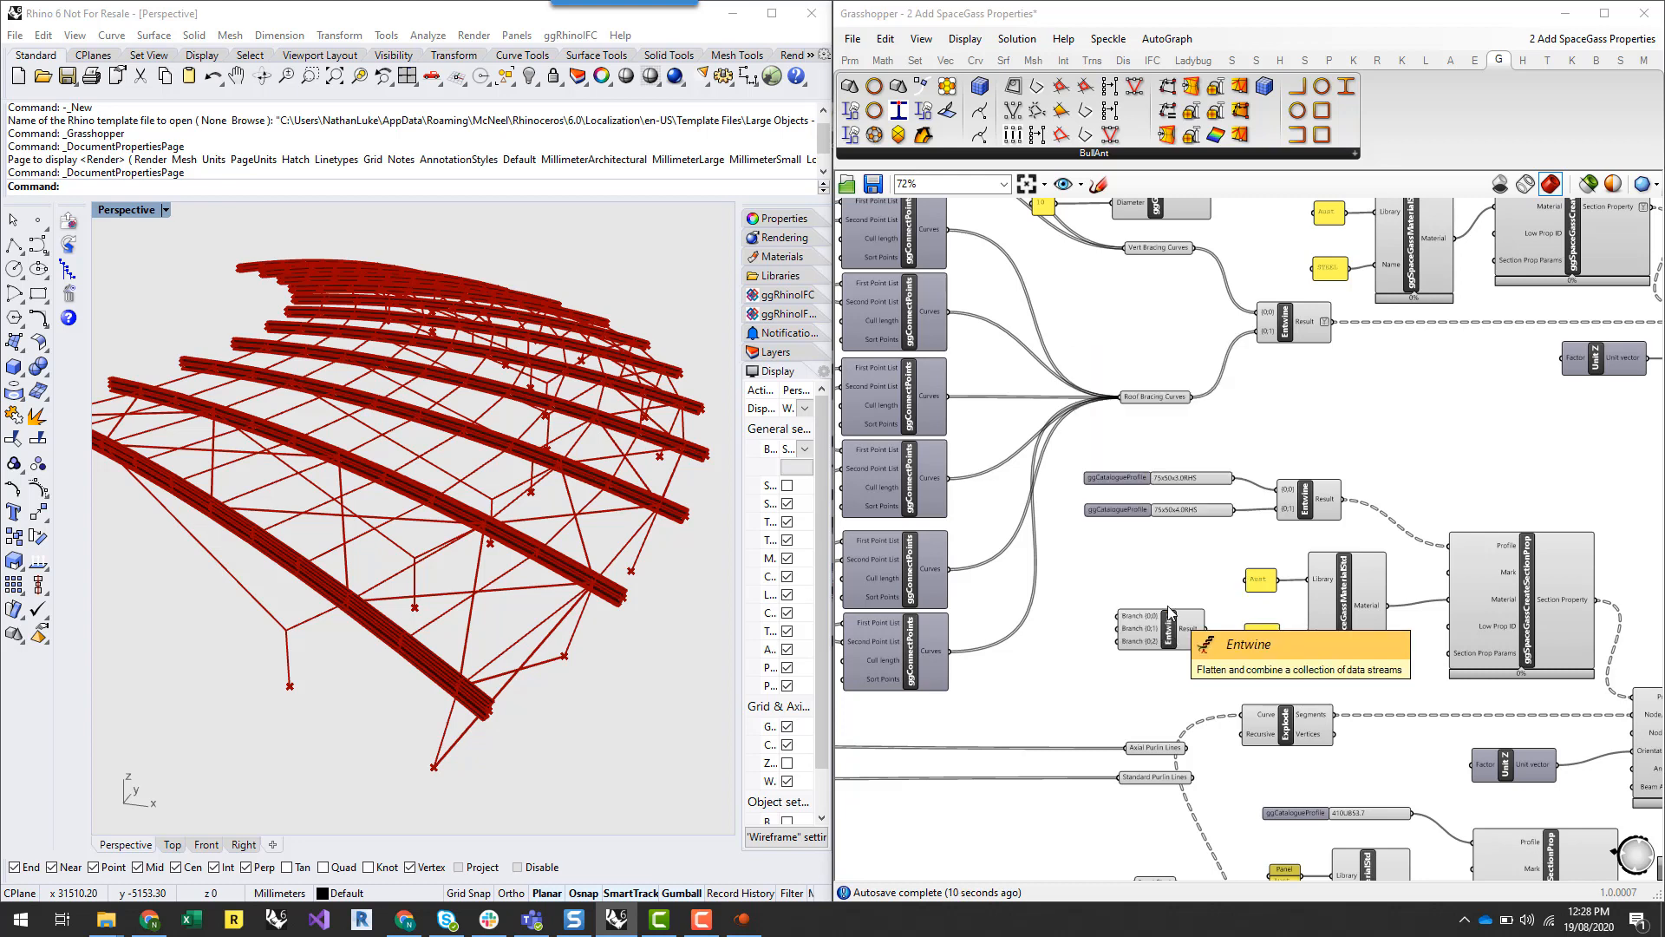
scroll(1160, 643, "up", 6)
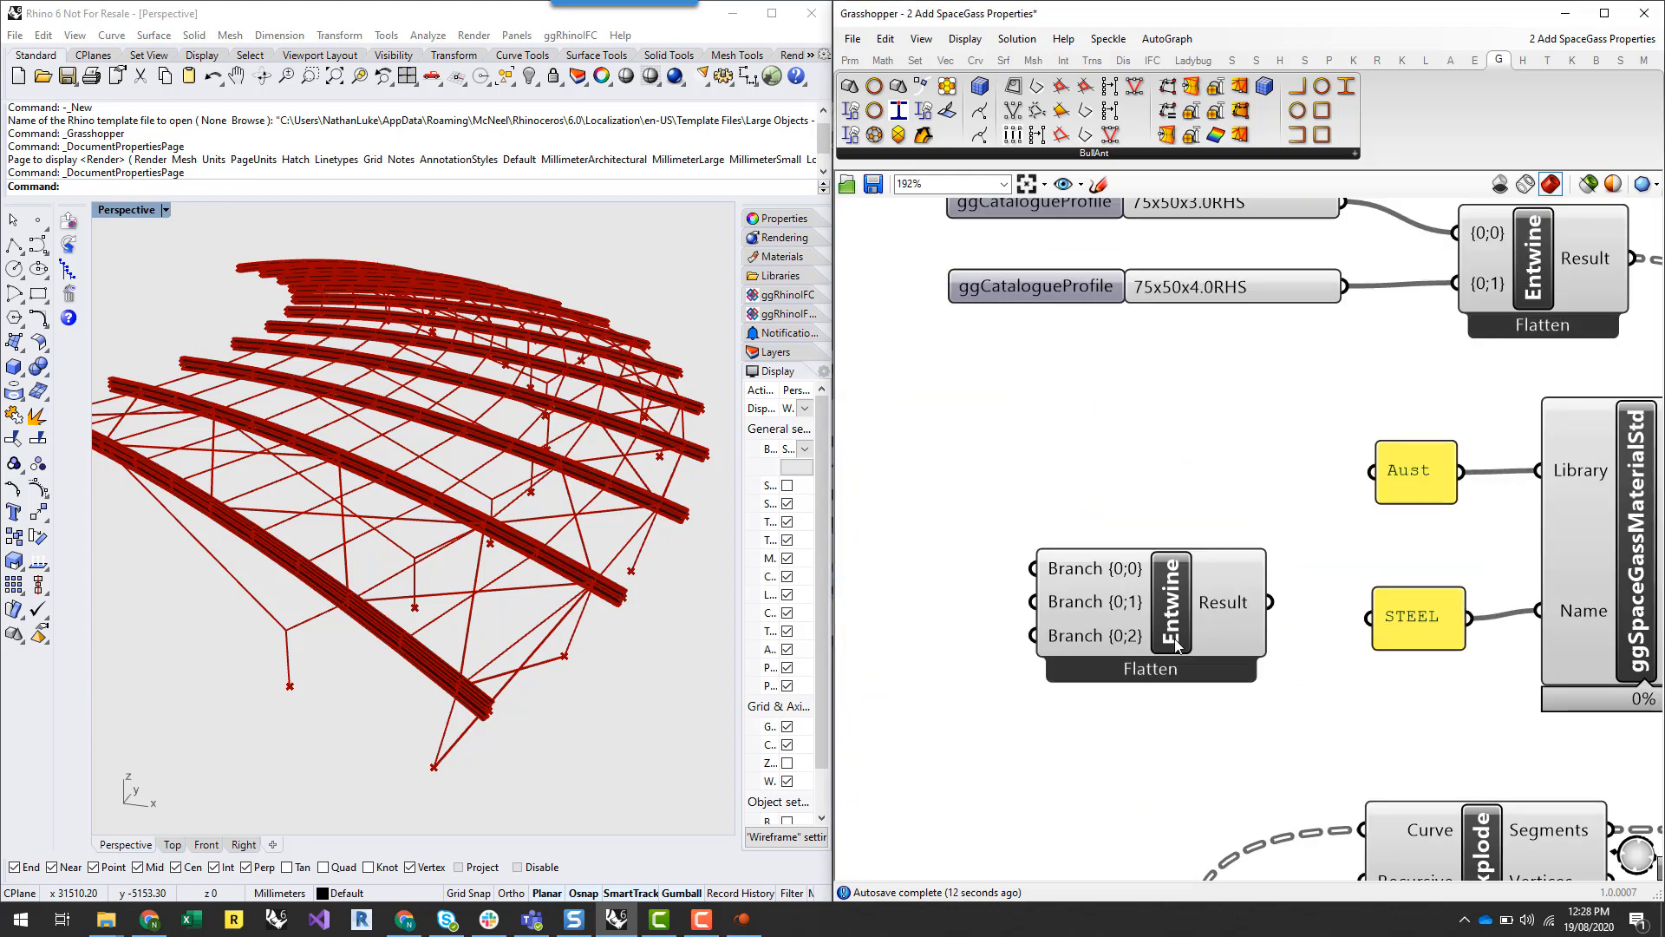
left_click(1158, 639)
scroll(1248, 607, "down", 4)
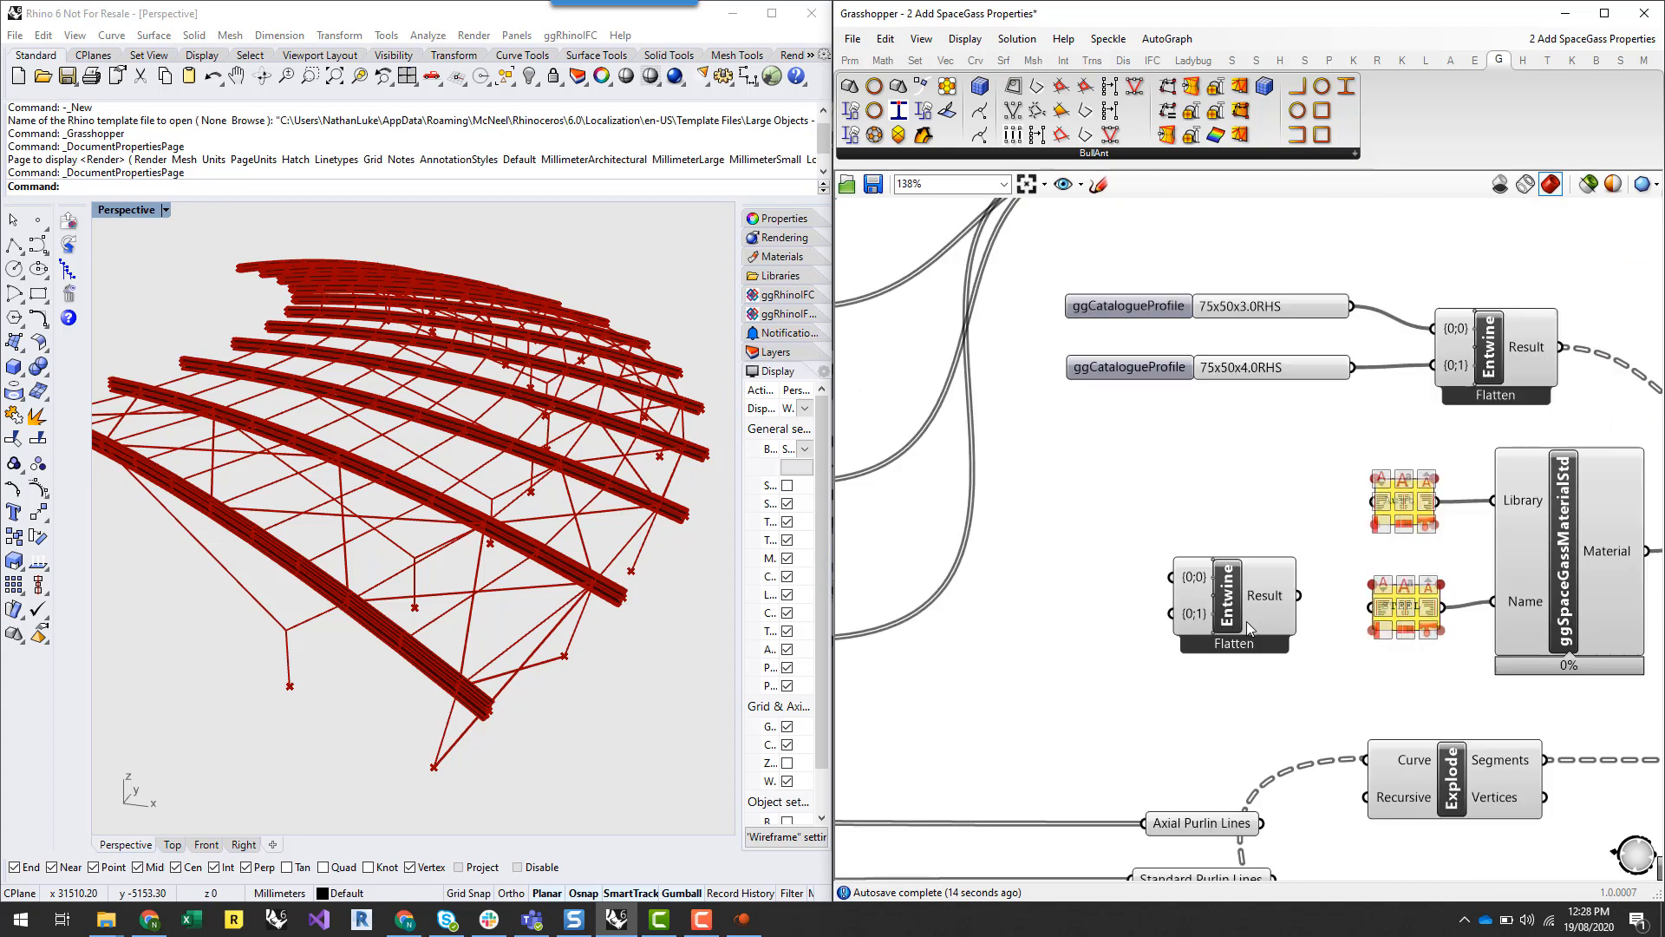
Connect Standard Purlin Lines to branch {0;0} and Axial Purlin Lines to branch {0;1} of the new Entwine, placing both parameters beside it
left_click_drag(1209, 822, 1172, 613)
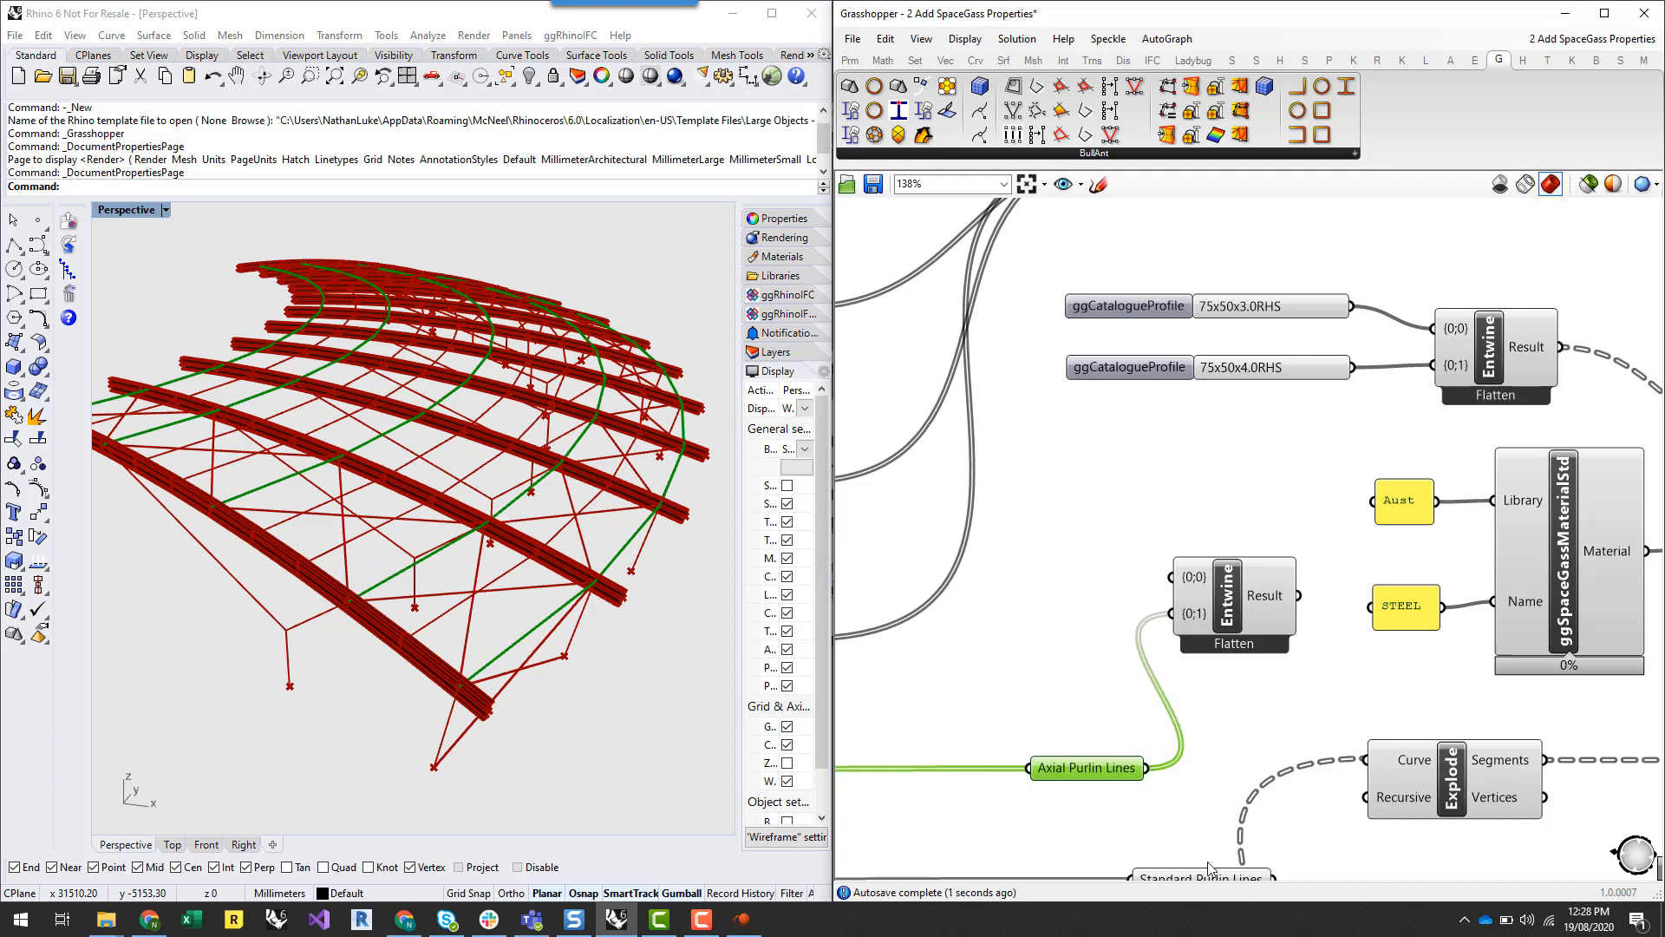
left_click_drag(1205, 884, 1239, 596)
left_click(1201, 561)
right_click_drag(1201, 562, 1022, 590)
scroll(1021, 590, "down", 4)
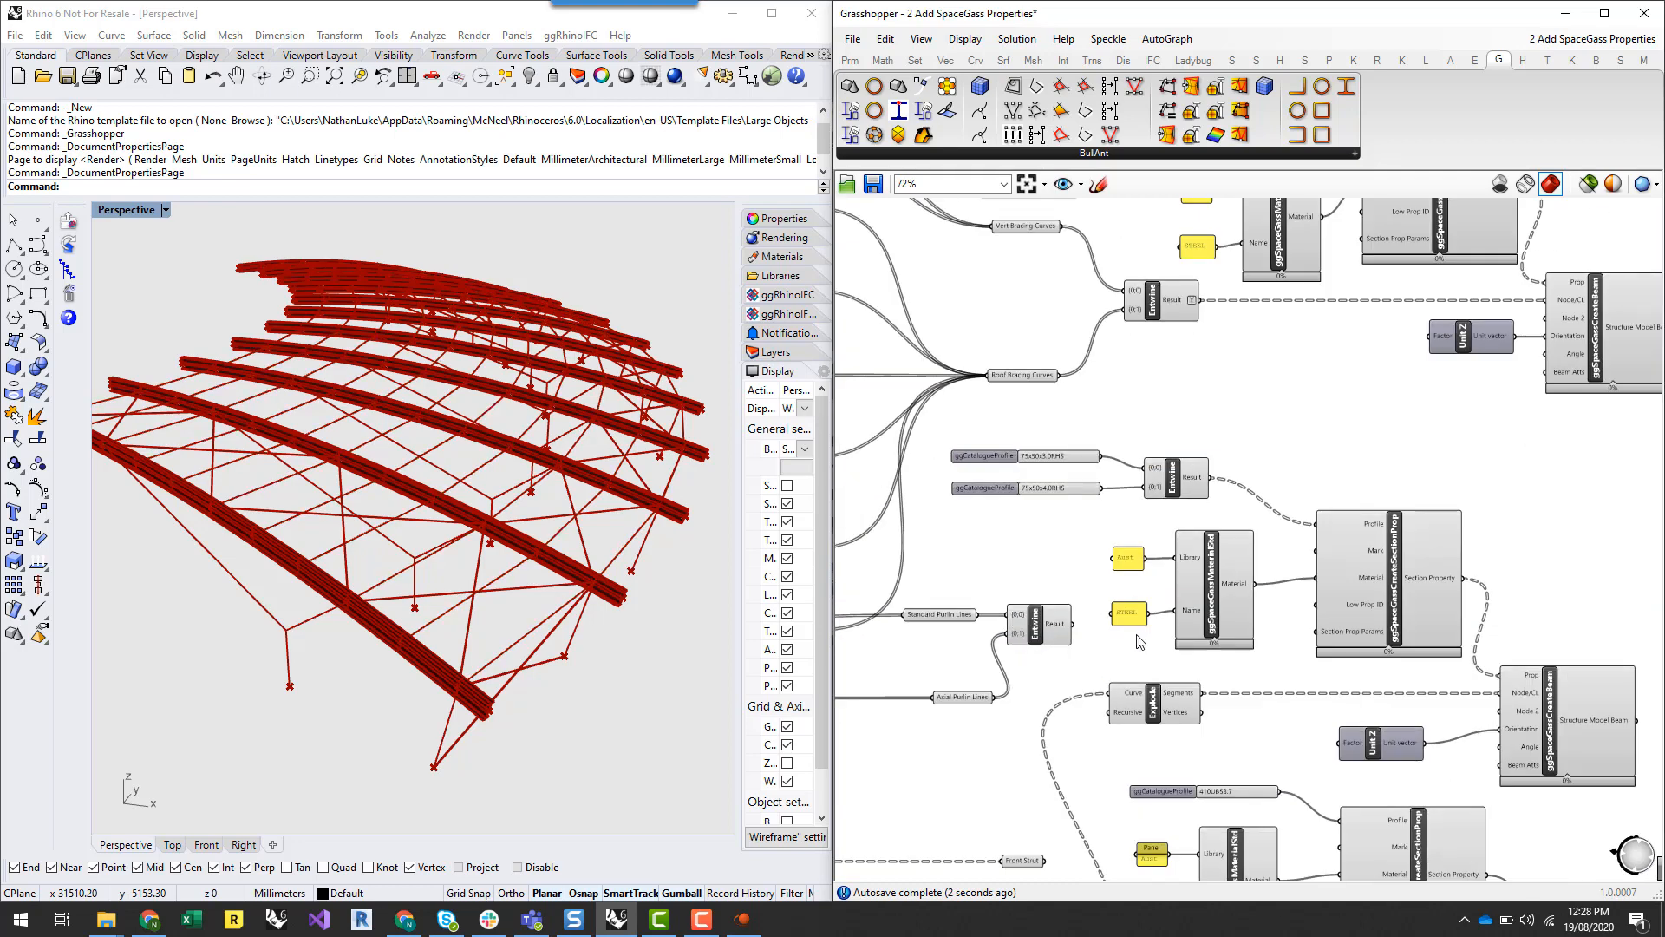
Move the new Entwine down midway between the two purlin line parameters and inspect the Standard Purlin Lines curves in the Rhino view
scroll(1088, 639, "up", 3)
left_click(881, 608)
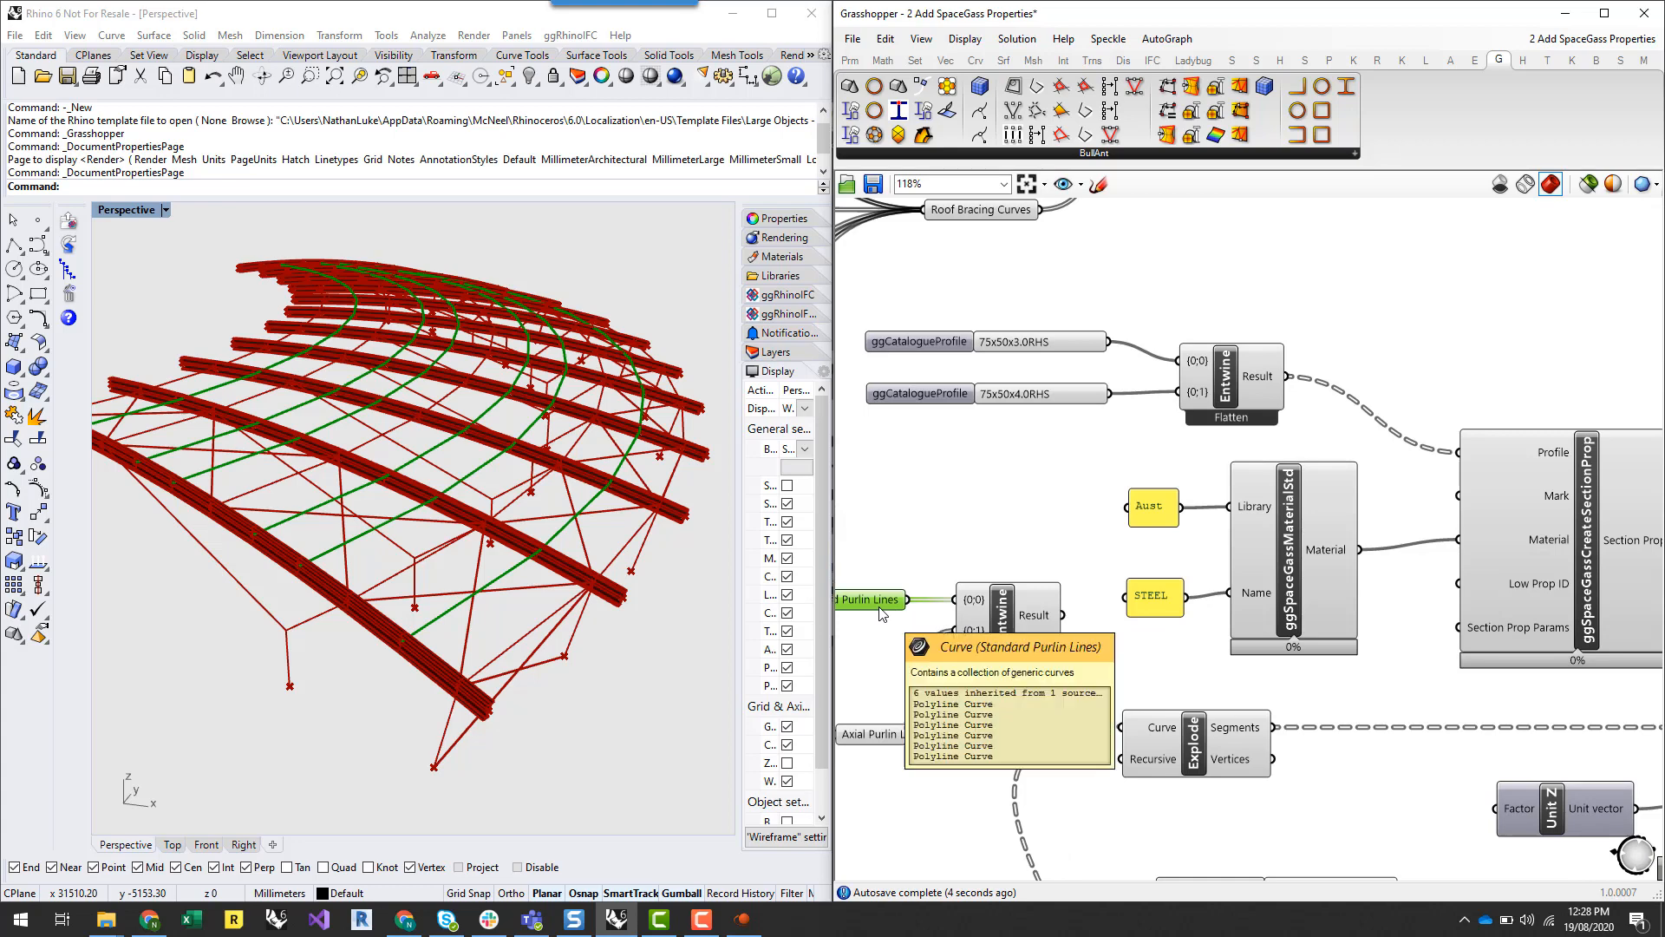
scroll(1071, 619, "down", 3)
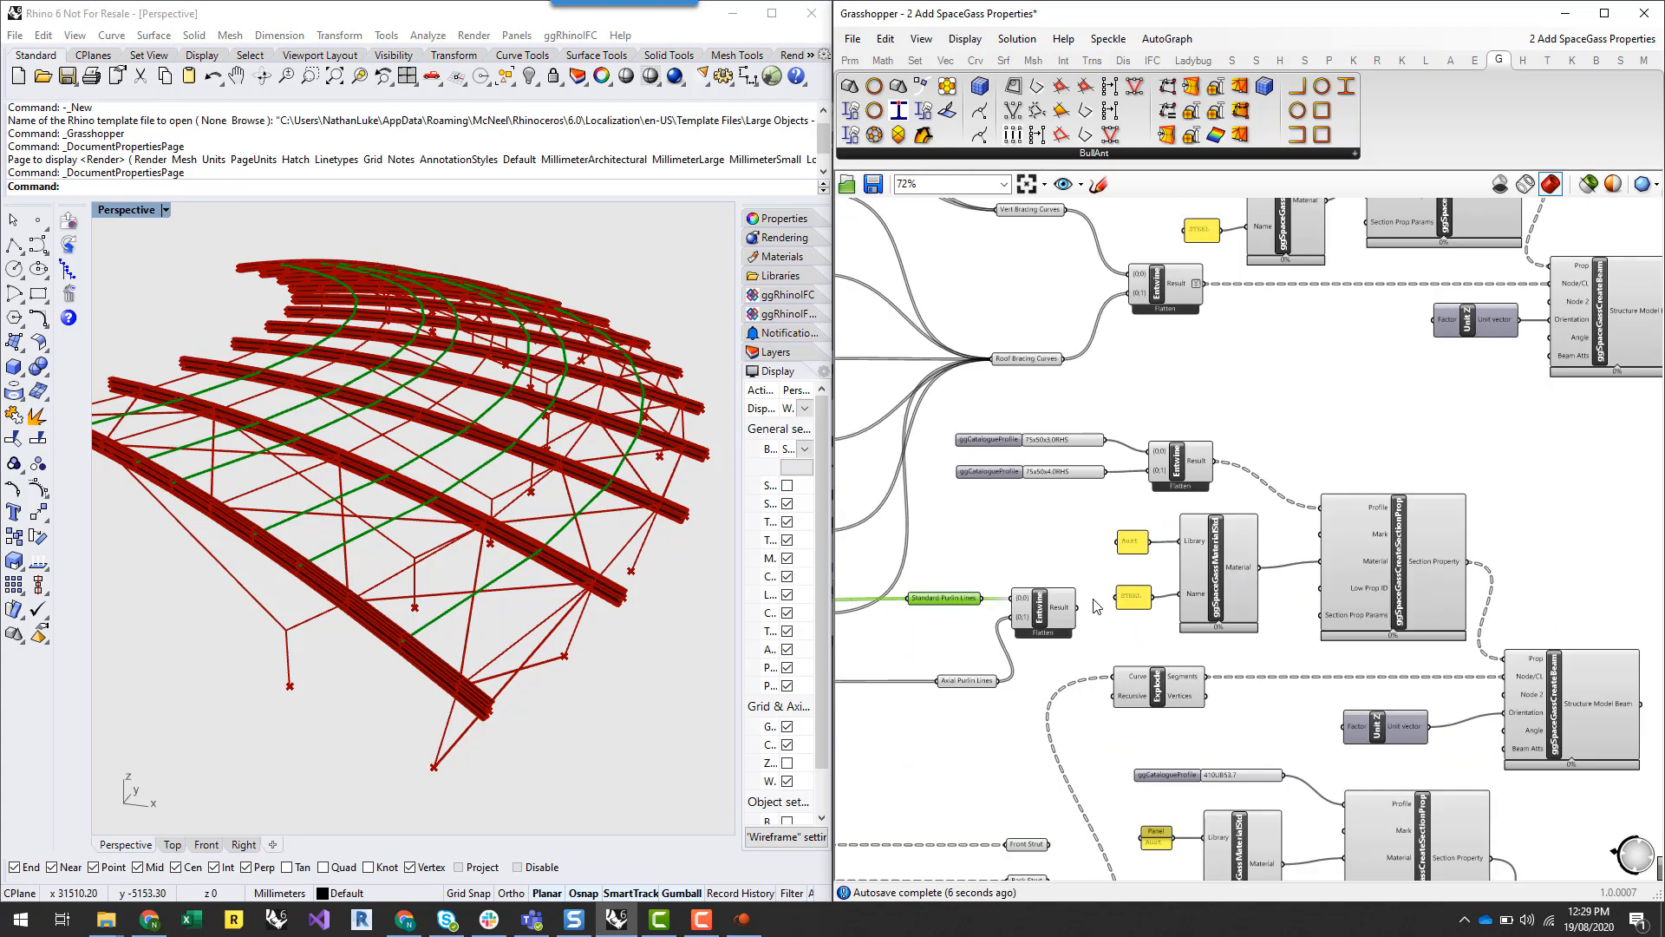
left_click_drag(876, 556, 1068, 721)
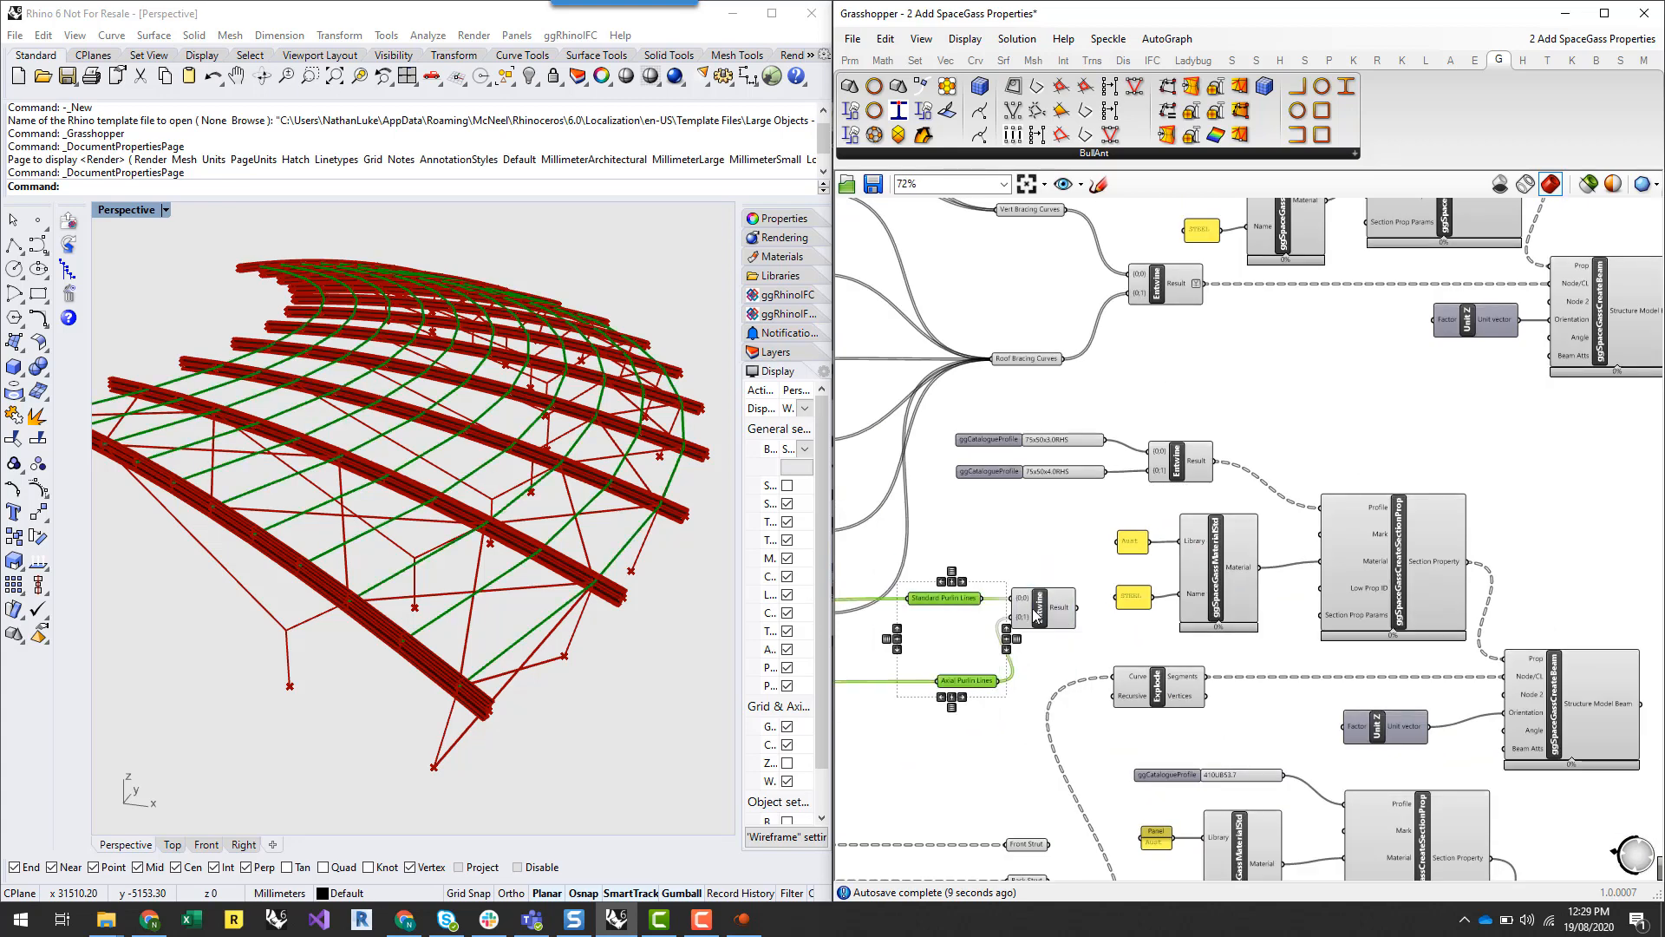
left_click_drag(1038, 618, 1030, 650)
left_click(1001, 763)
scroll(973, 669, "up", 2)
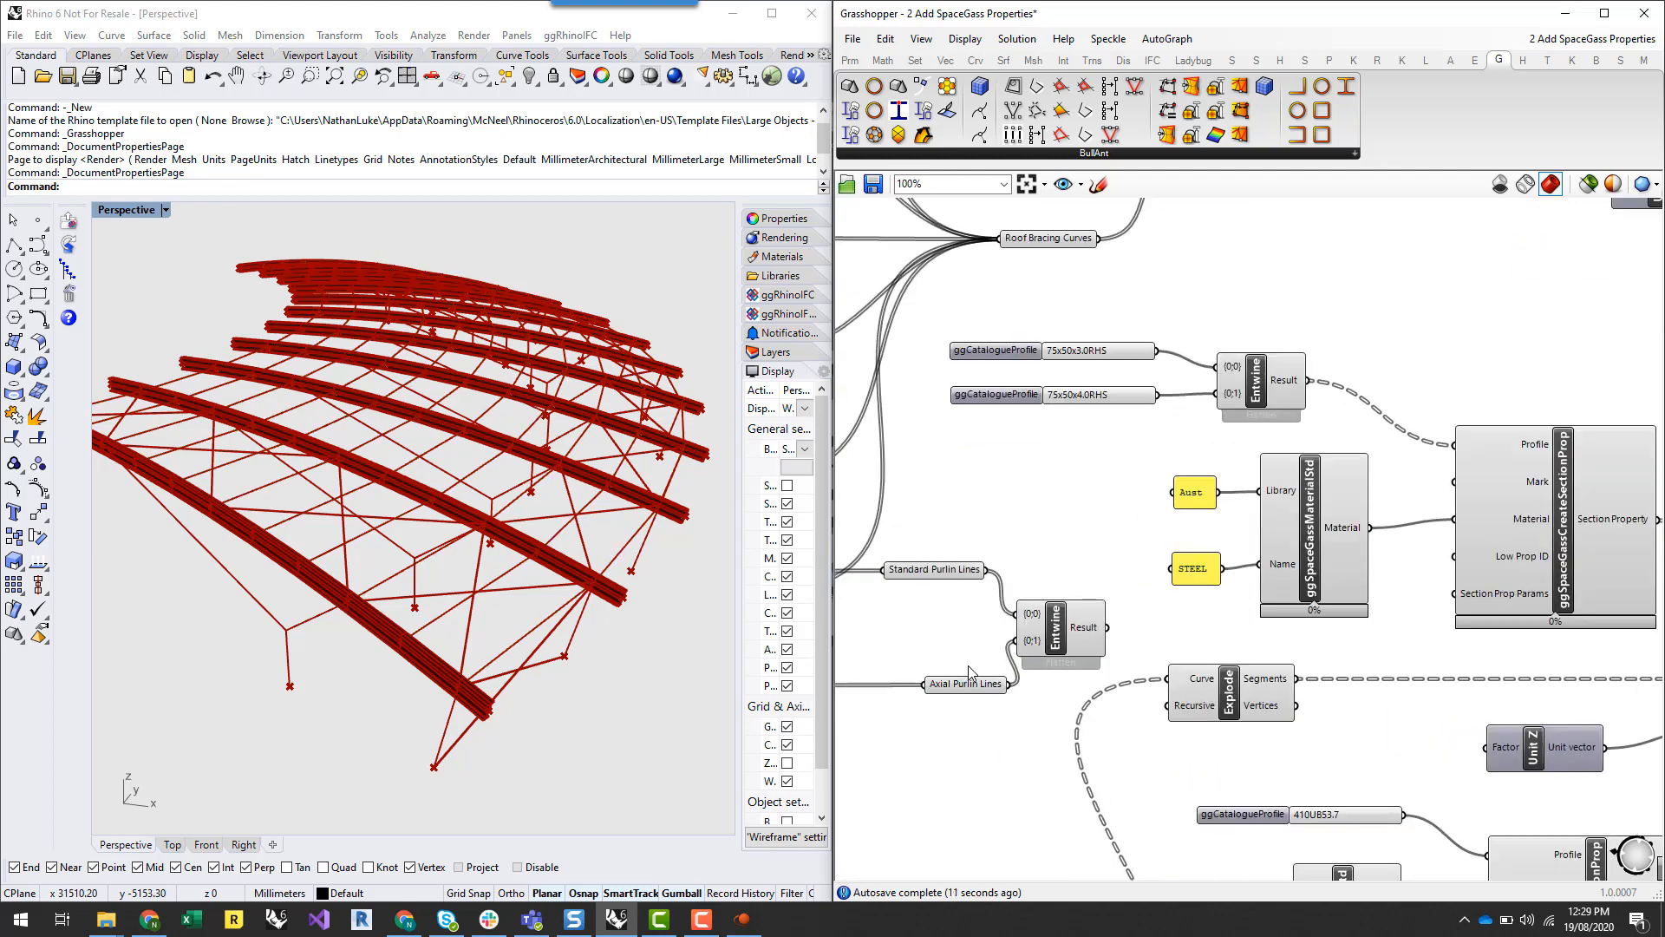
mouse_move(955, 578)
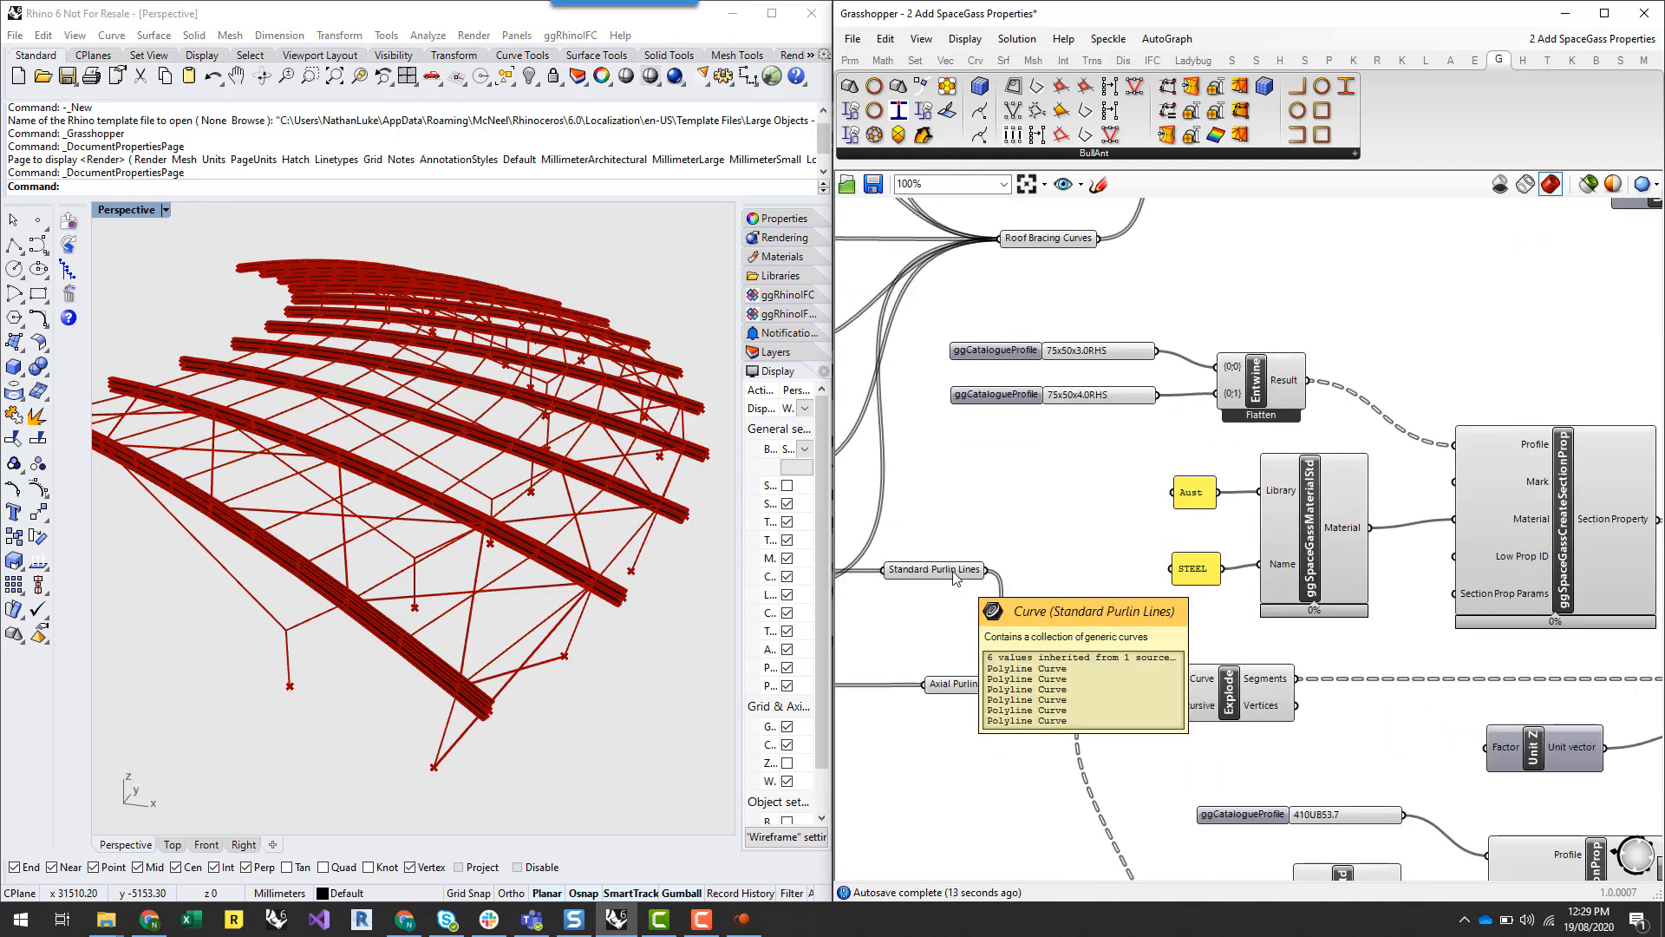
left_click(955, 578)
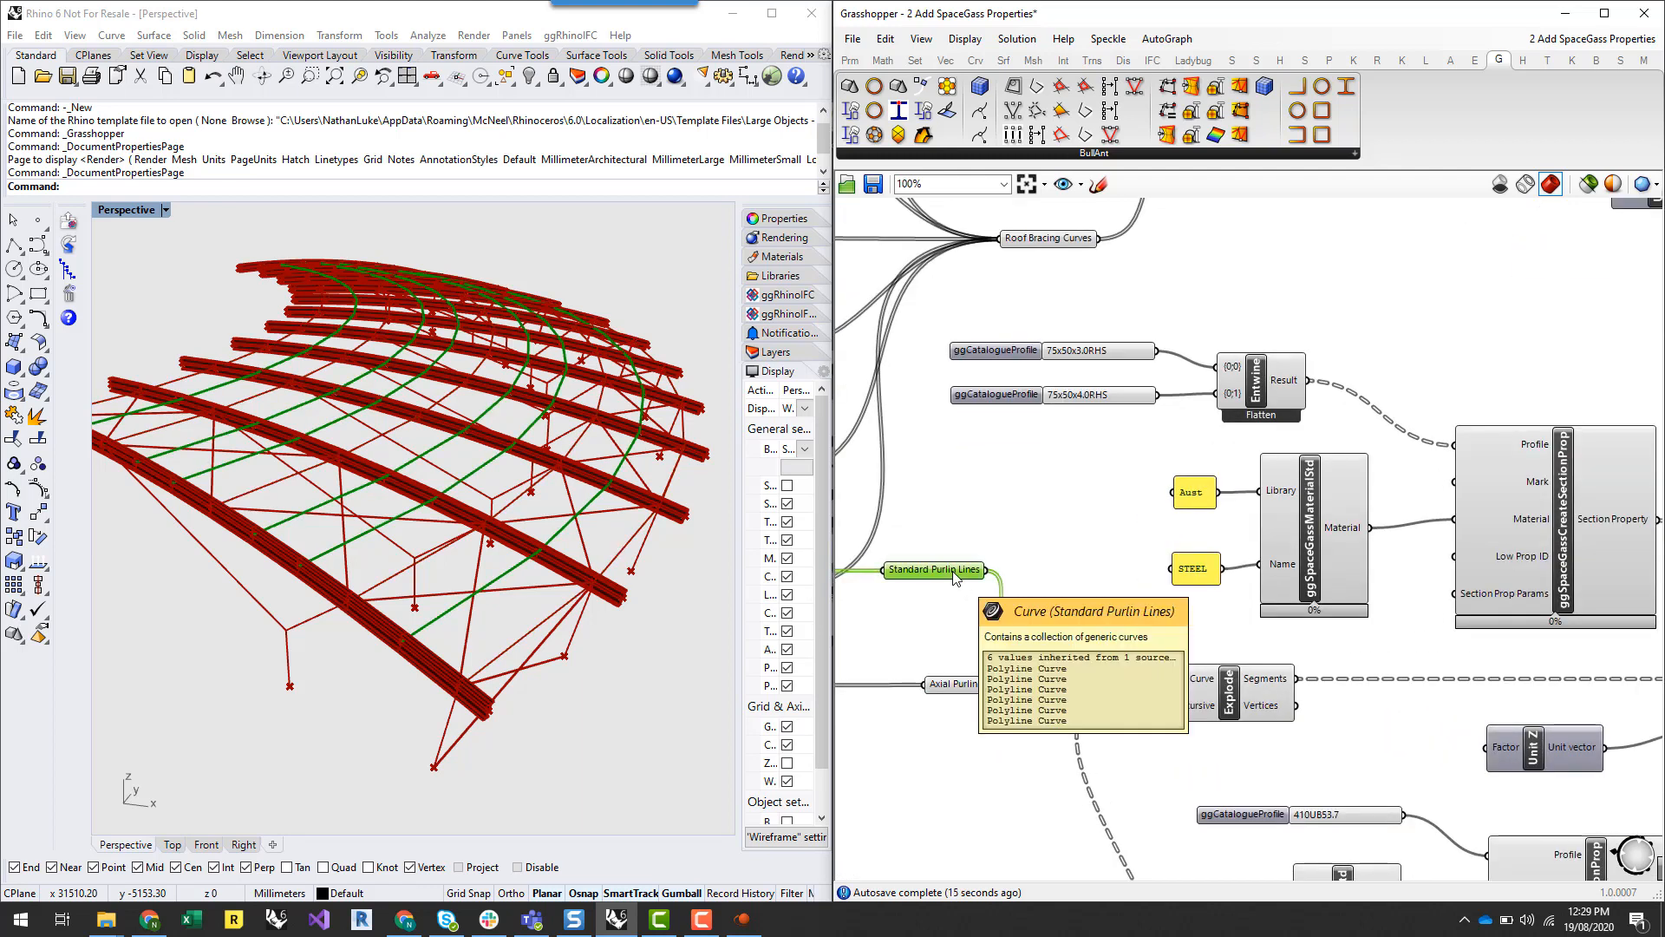
left_click(1078, 555)
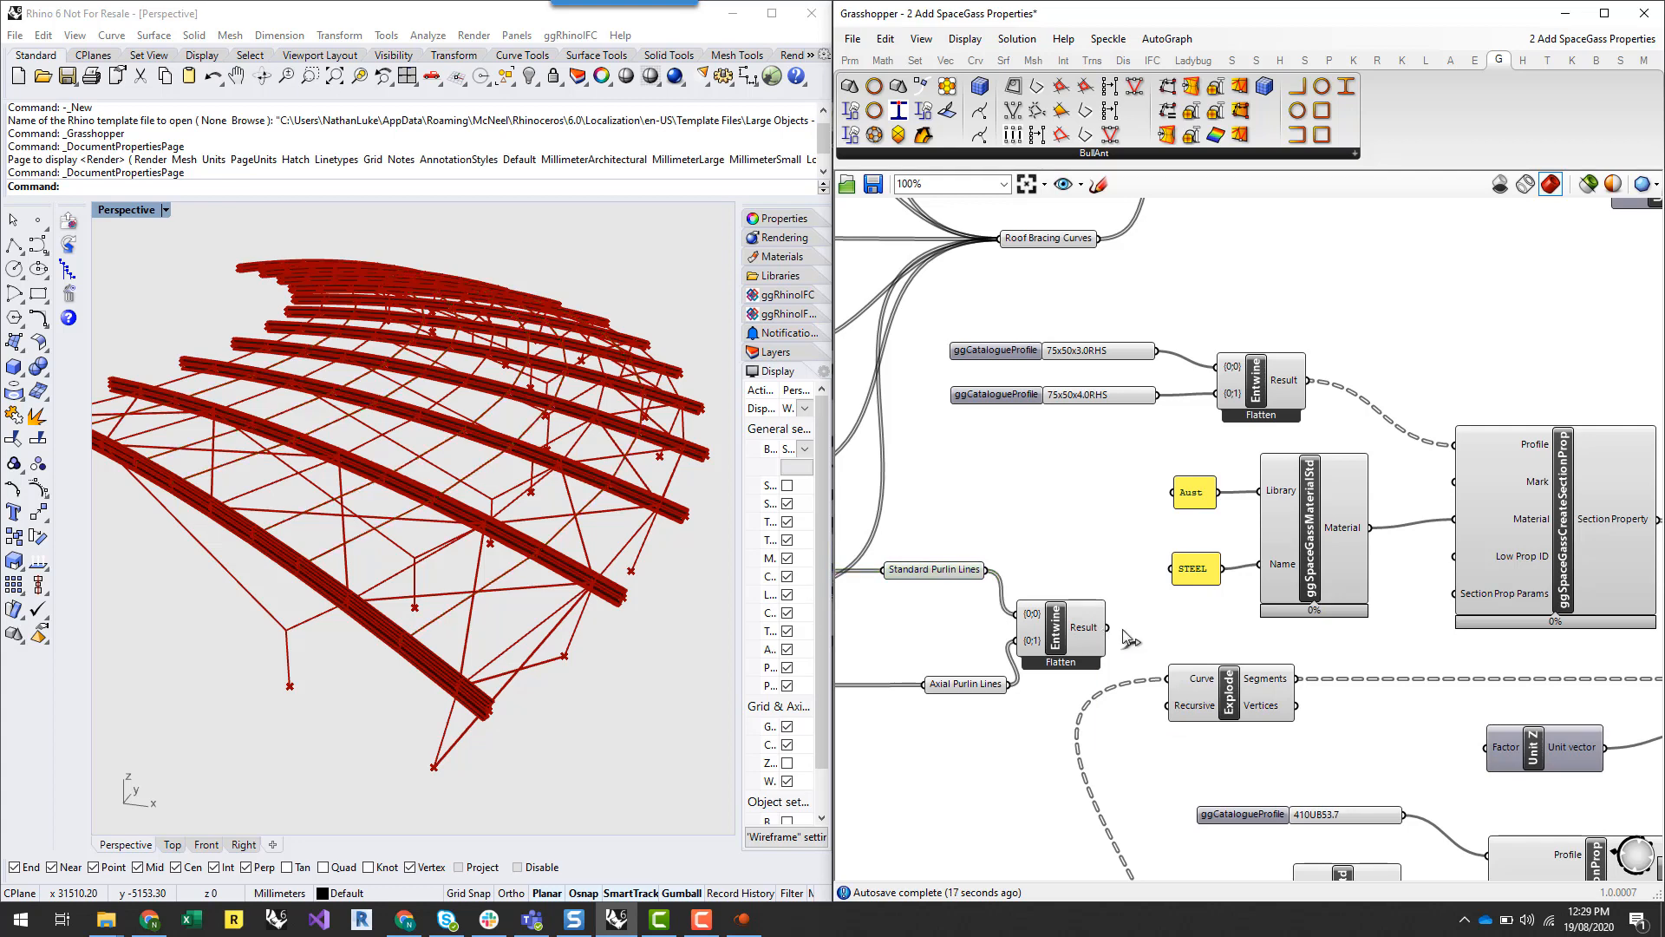
Connect the purlin lines Entwine's Result to the Curve input of the Explode component
scroll(1136, 629, "down", 3)
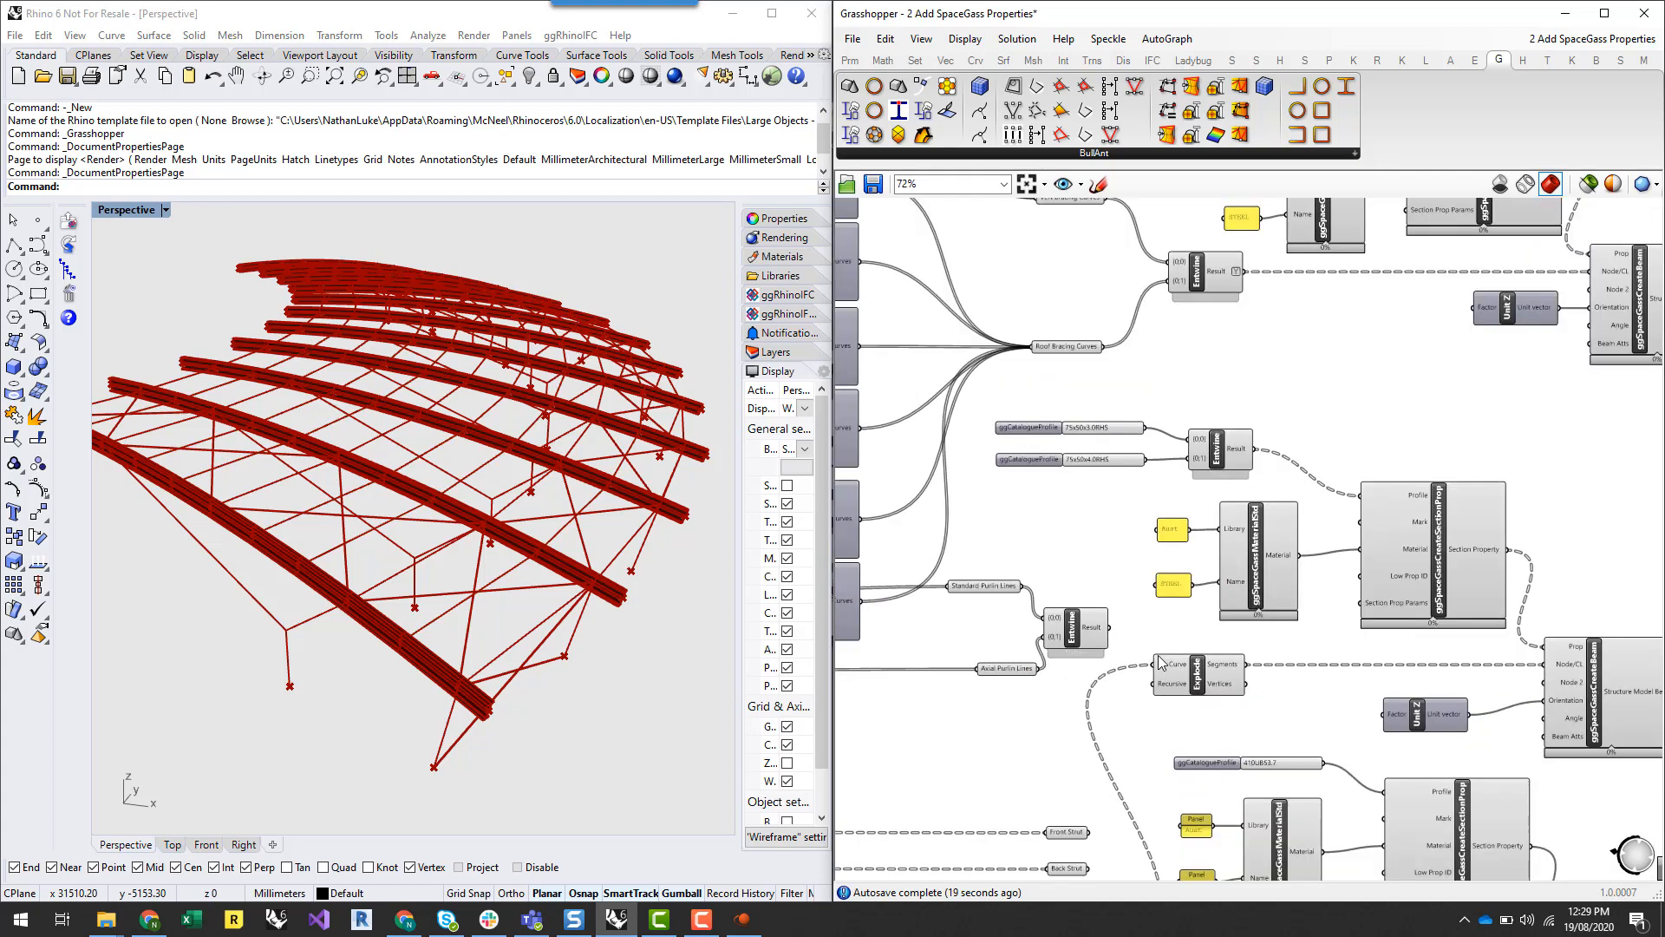
scroll(1201, 666, "up", 3)
left_click_drag(1080, 598, 1179, 656)
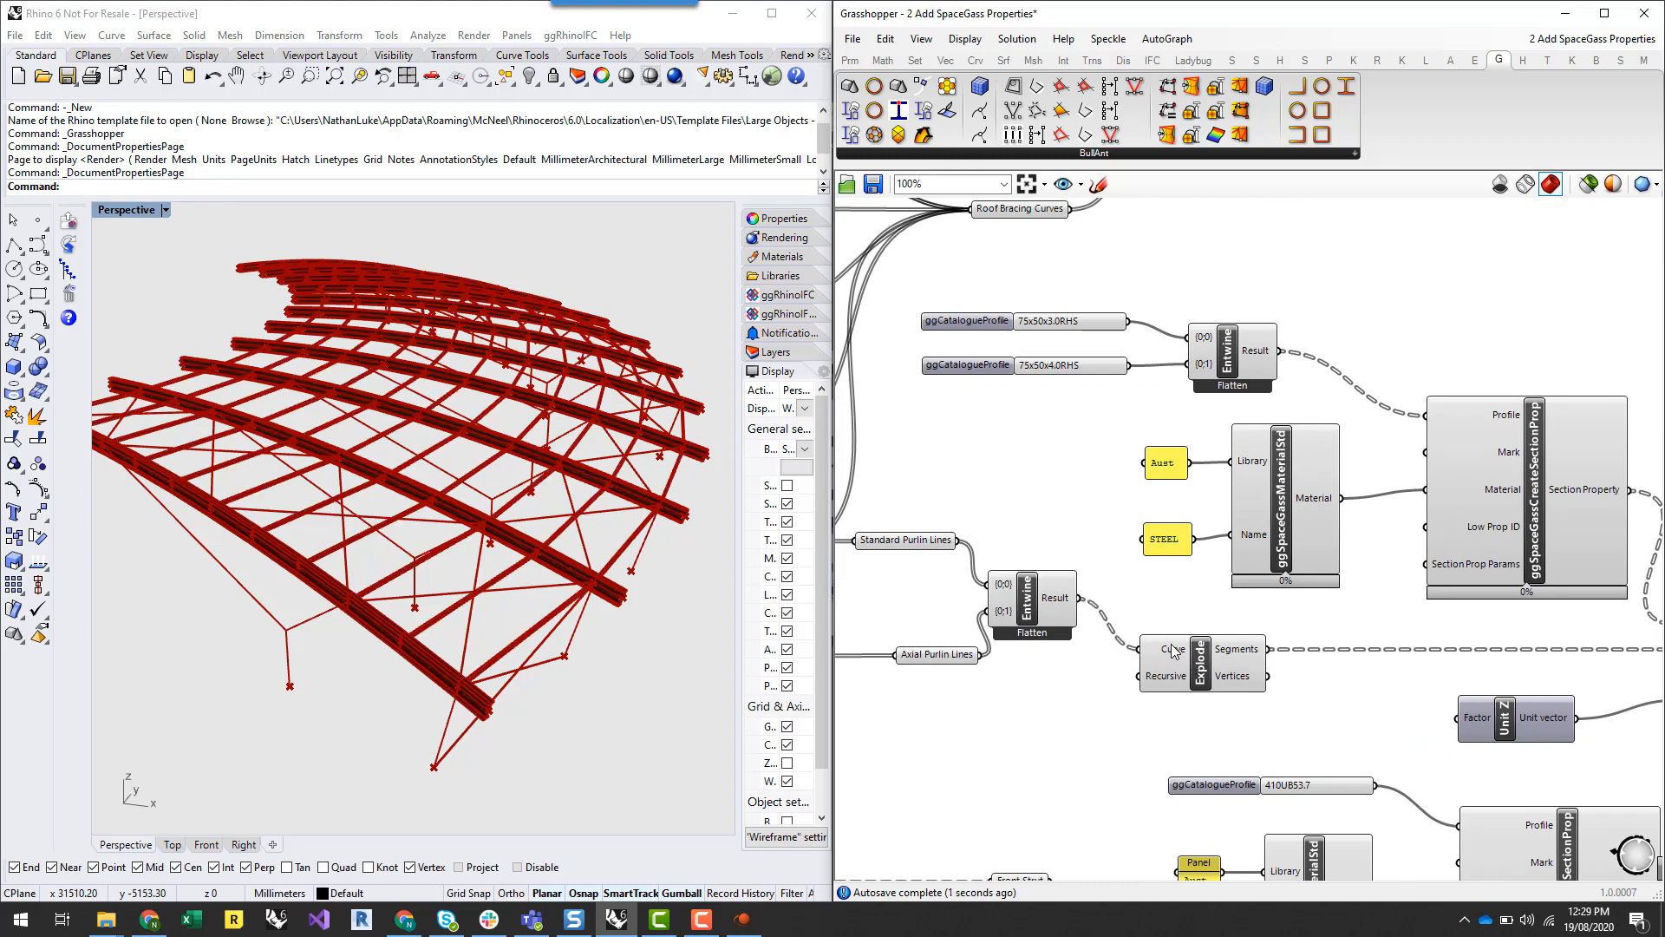
Apply Simplify to the Segments output of the purlin Explode component
mouse_move(1176, 656)
mouse_move(1261, 650)
right_click(1241, 646)
left_click(1324, 783)
right_click_drag(1328, 705, 1276, 710)
scroll(1167, 700, "down", 3)
scroll(1150, 690, "up", 3)
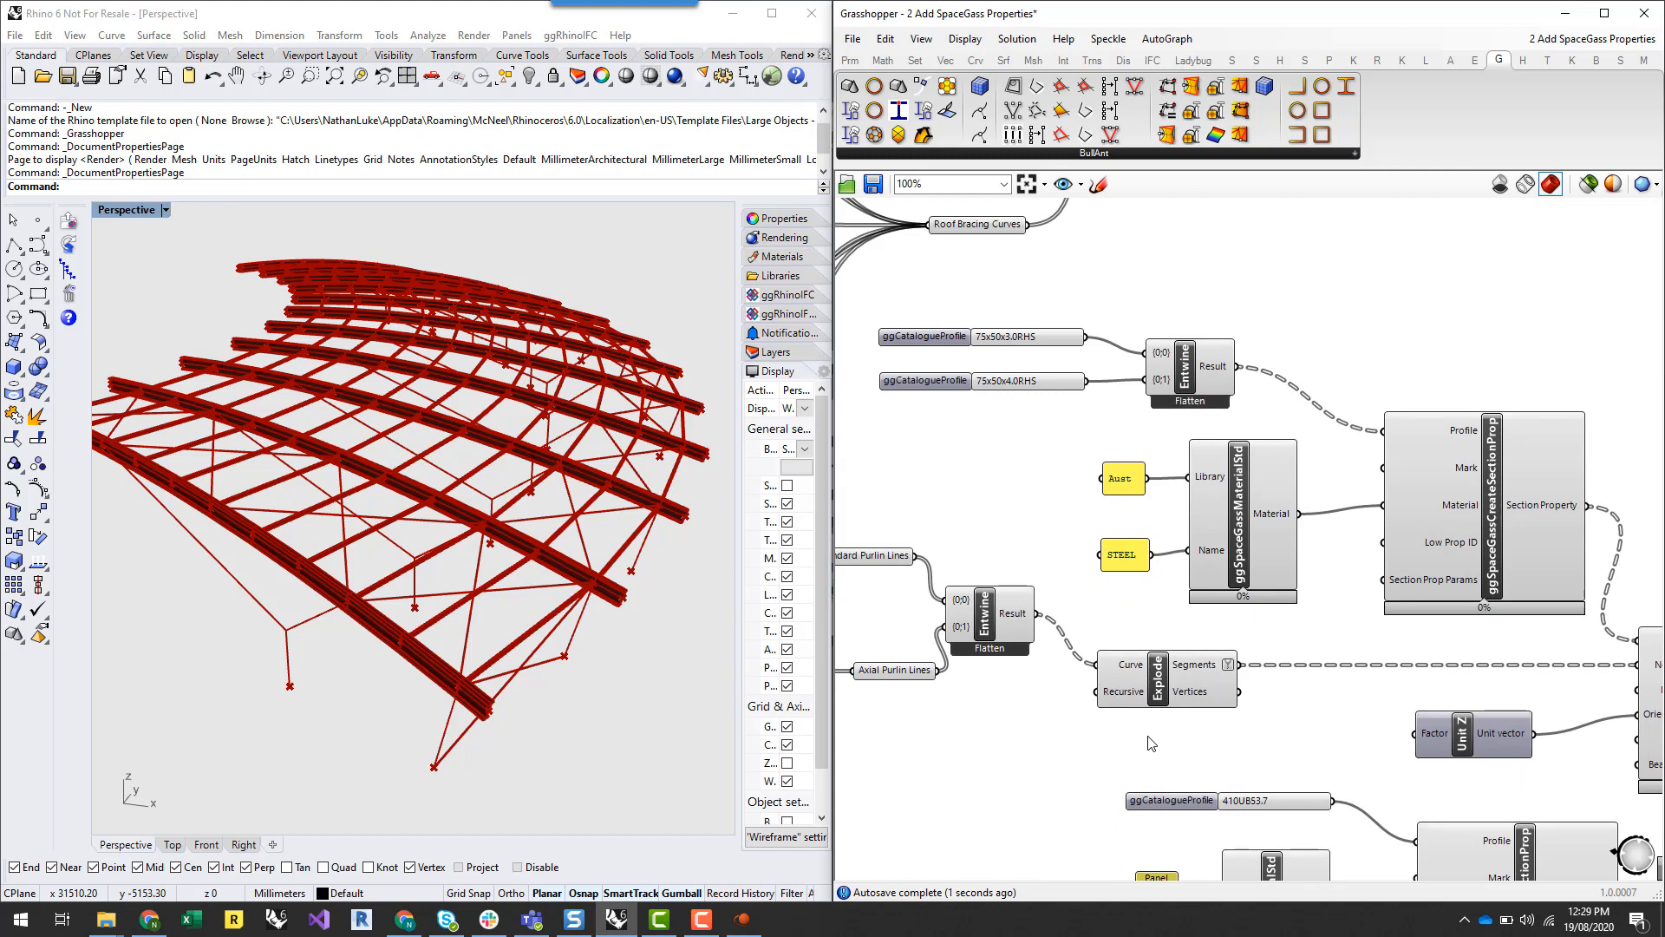
Move the Standard Purlin Lines parameter down, closer to the Axial Purlin Lines parameter and in front of the Entwine
scroll(975, 598, "up", 3)
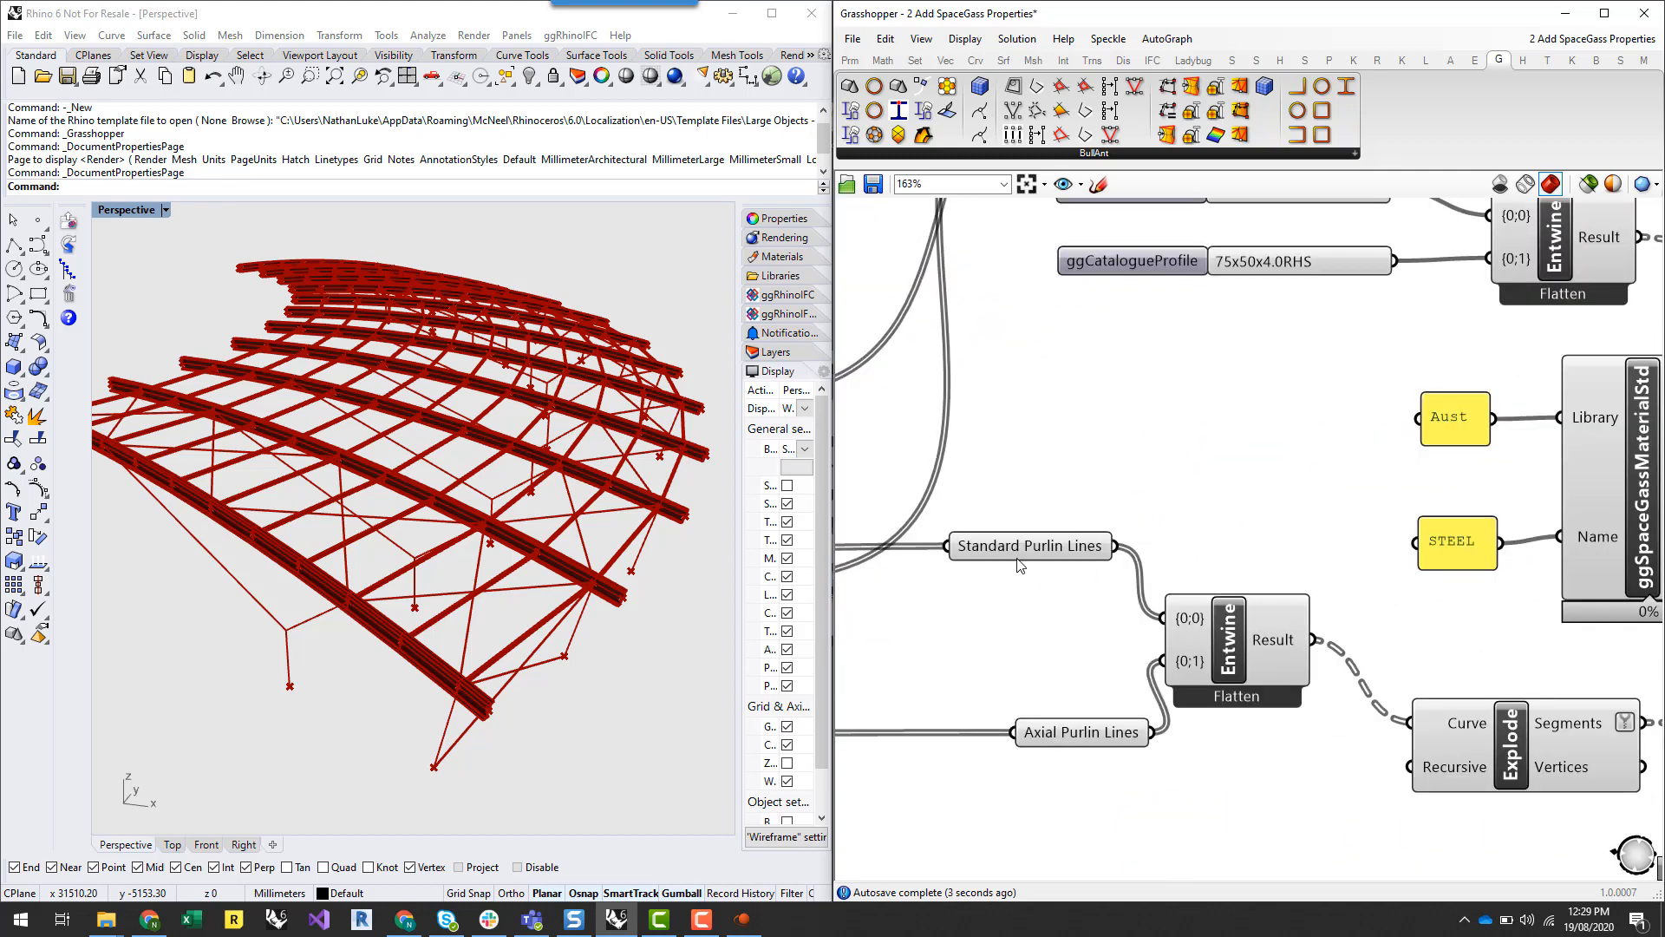
left_click(1028, 630)
left_click_drag(1023, 642, 1024, 675)
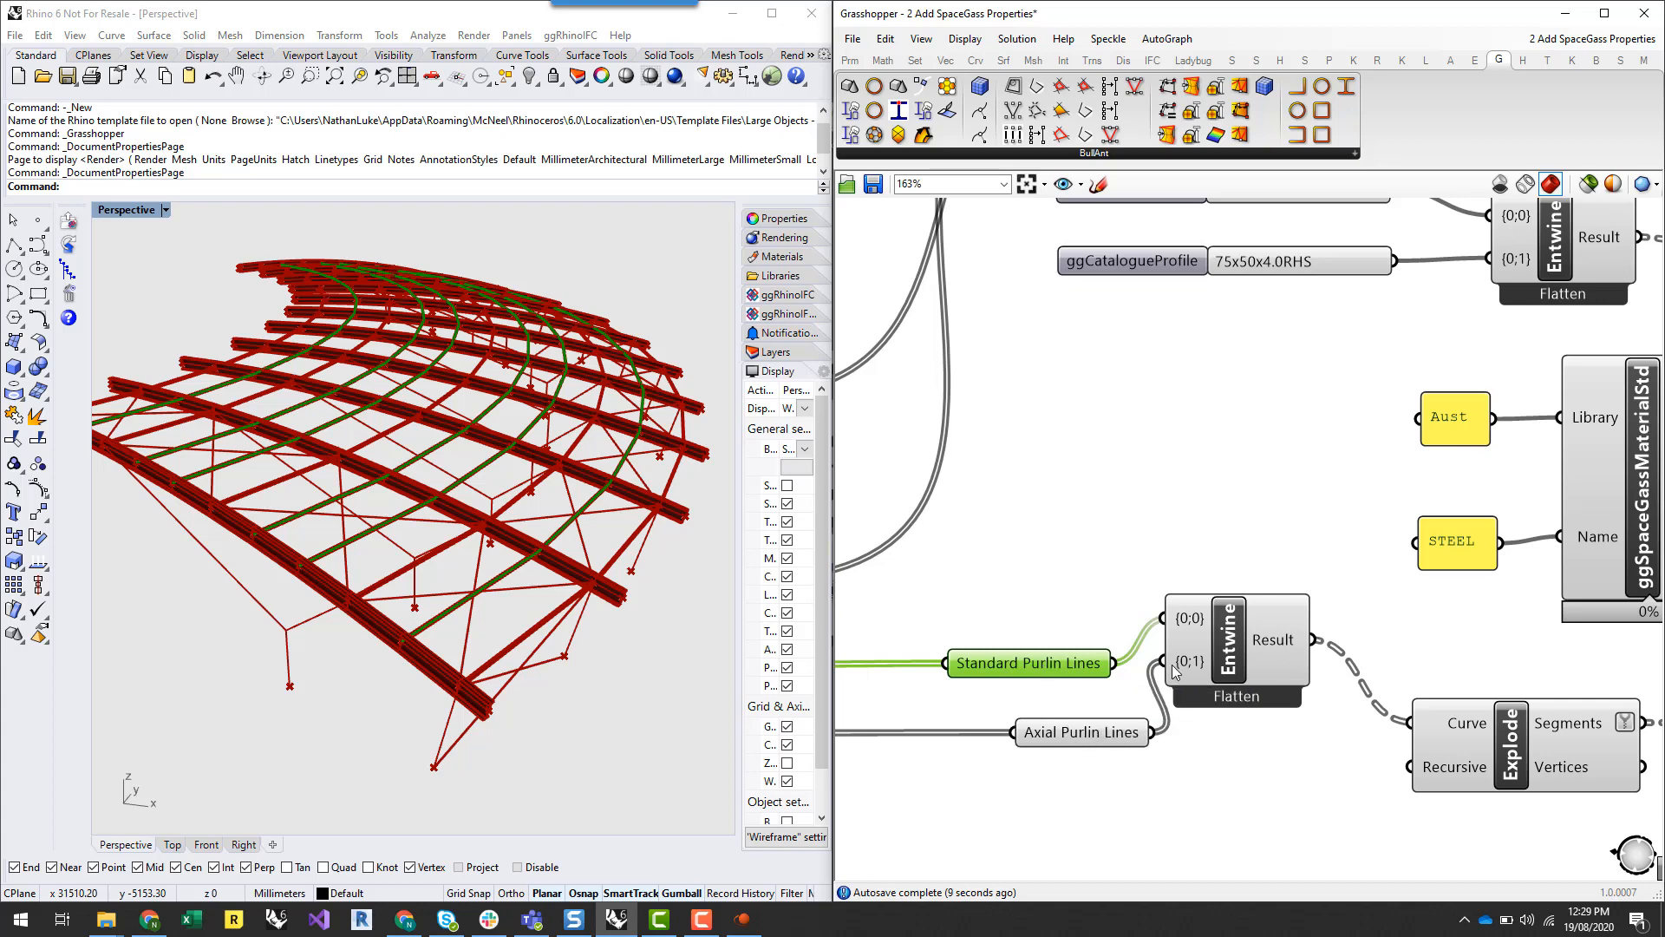
Move the purlin lines Entwine down and shift both the Standard and Axial Purlin Lines parameters further in front of it, leaving a gap
left_click_drag(1209, 618, 1242, 673)
left_click(1238, 584)
scroll(1270, 592, "down", 3)
right_click_drag(1379, 592, 1384, 592)
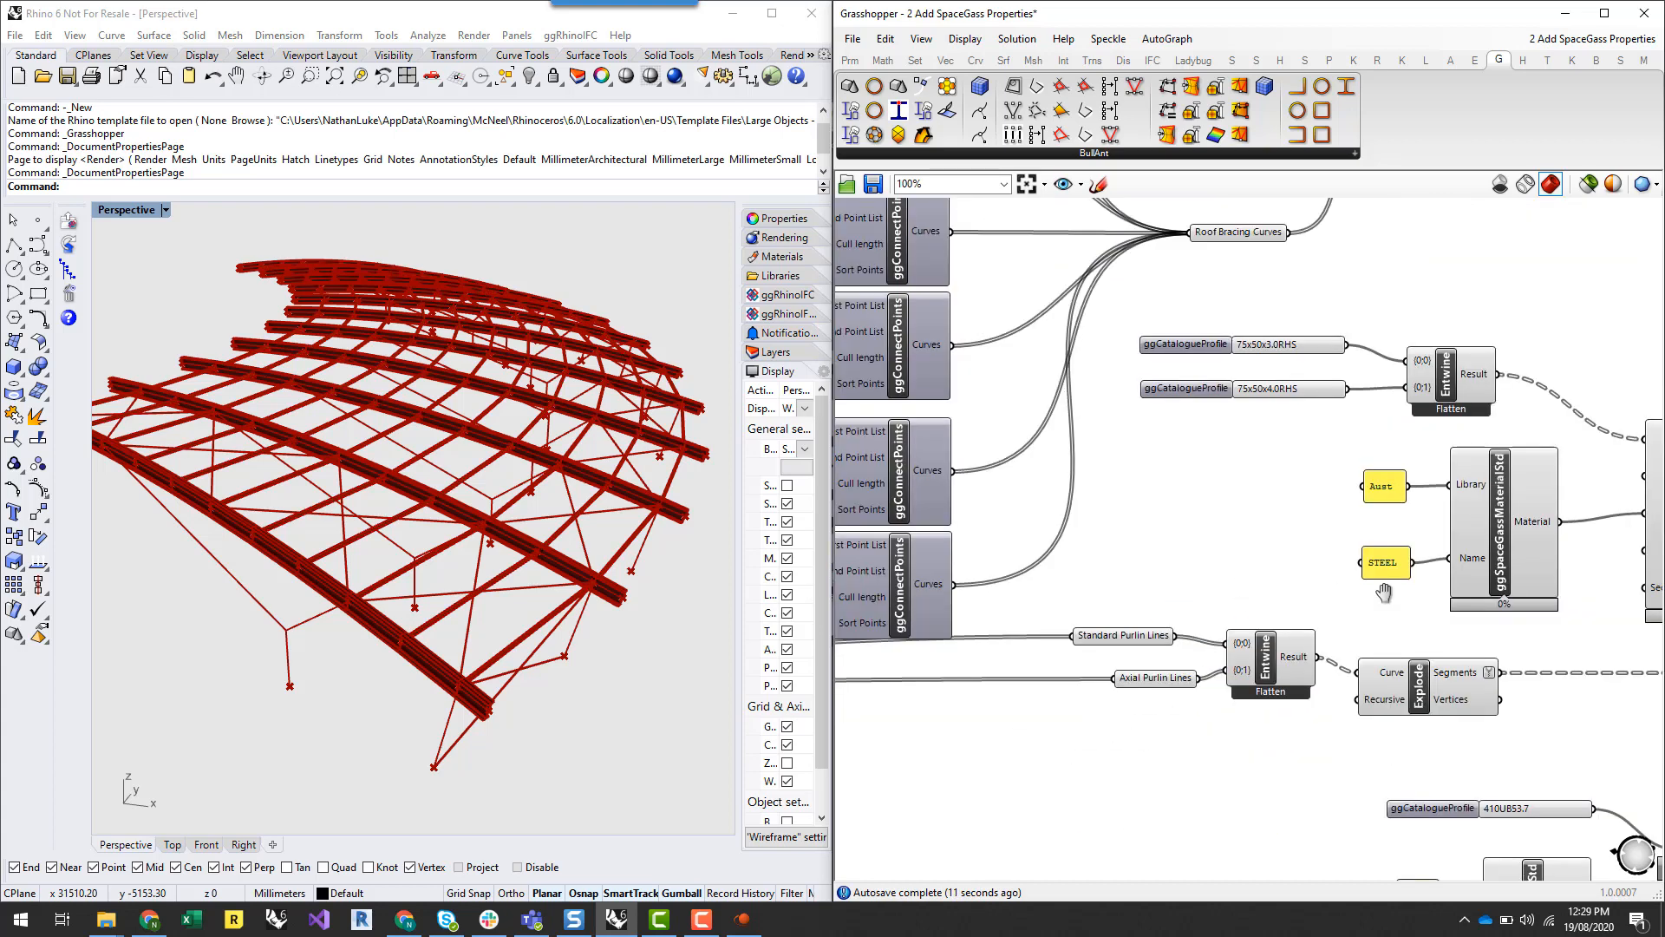
scroll(1388, 599, "up", 2)
left_click_drag(1196, 618, 1505, 815)
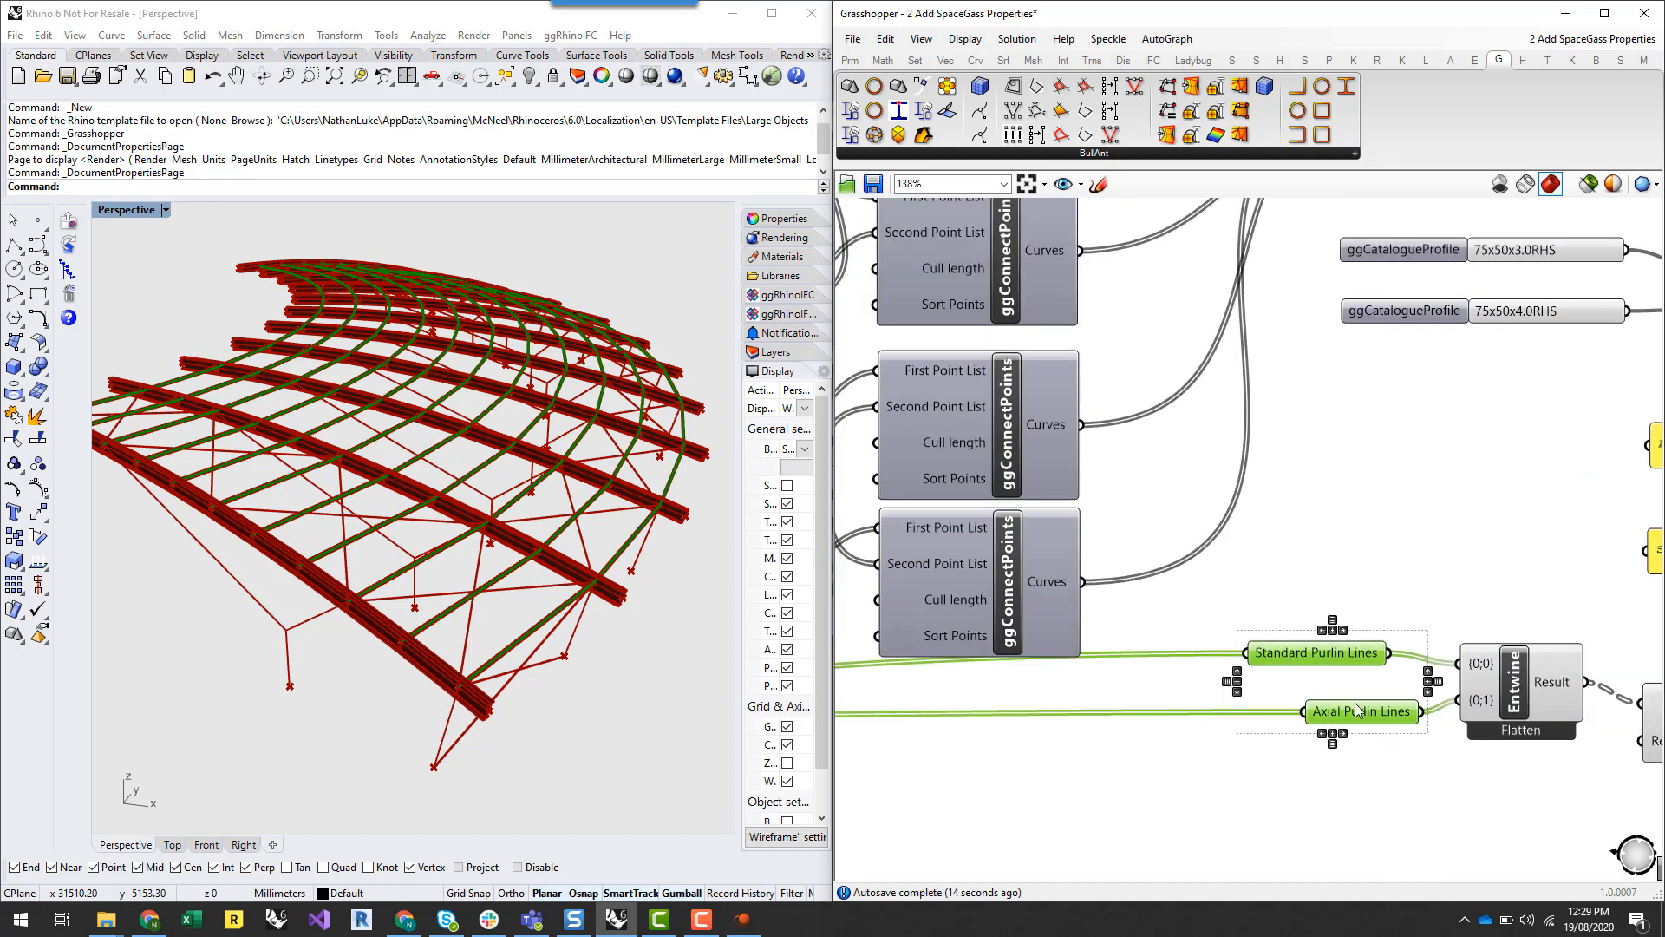
left_click_drag(1362, 711, 1094, 777)
double_click(1174, 777)
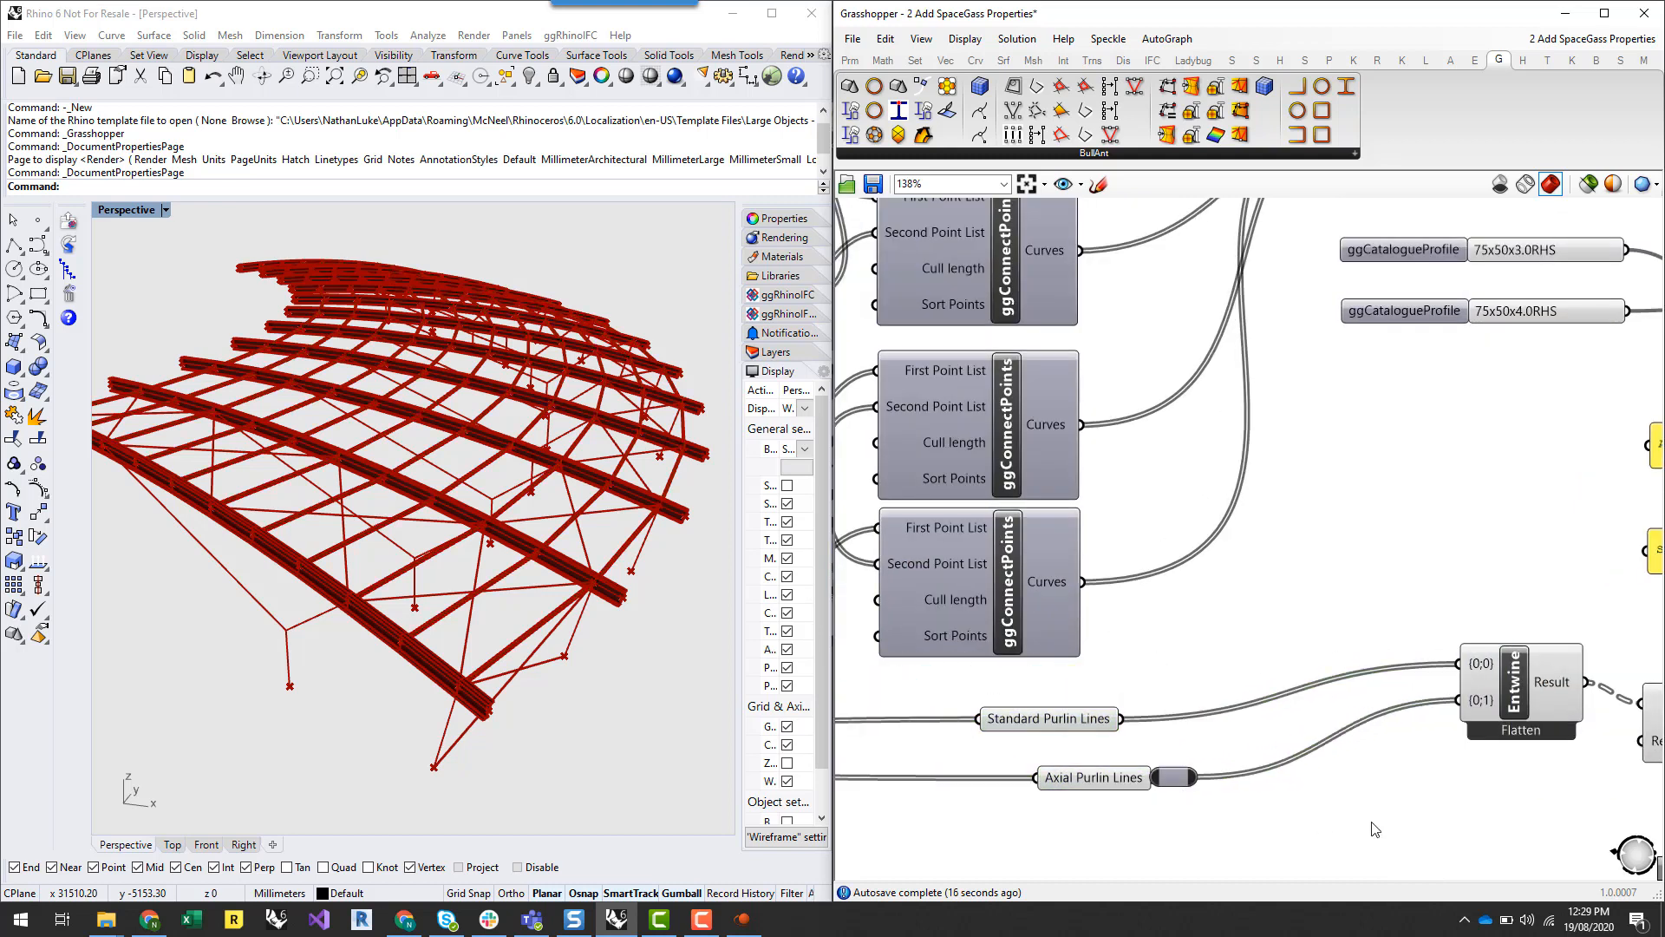
left_click(1176, 778)
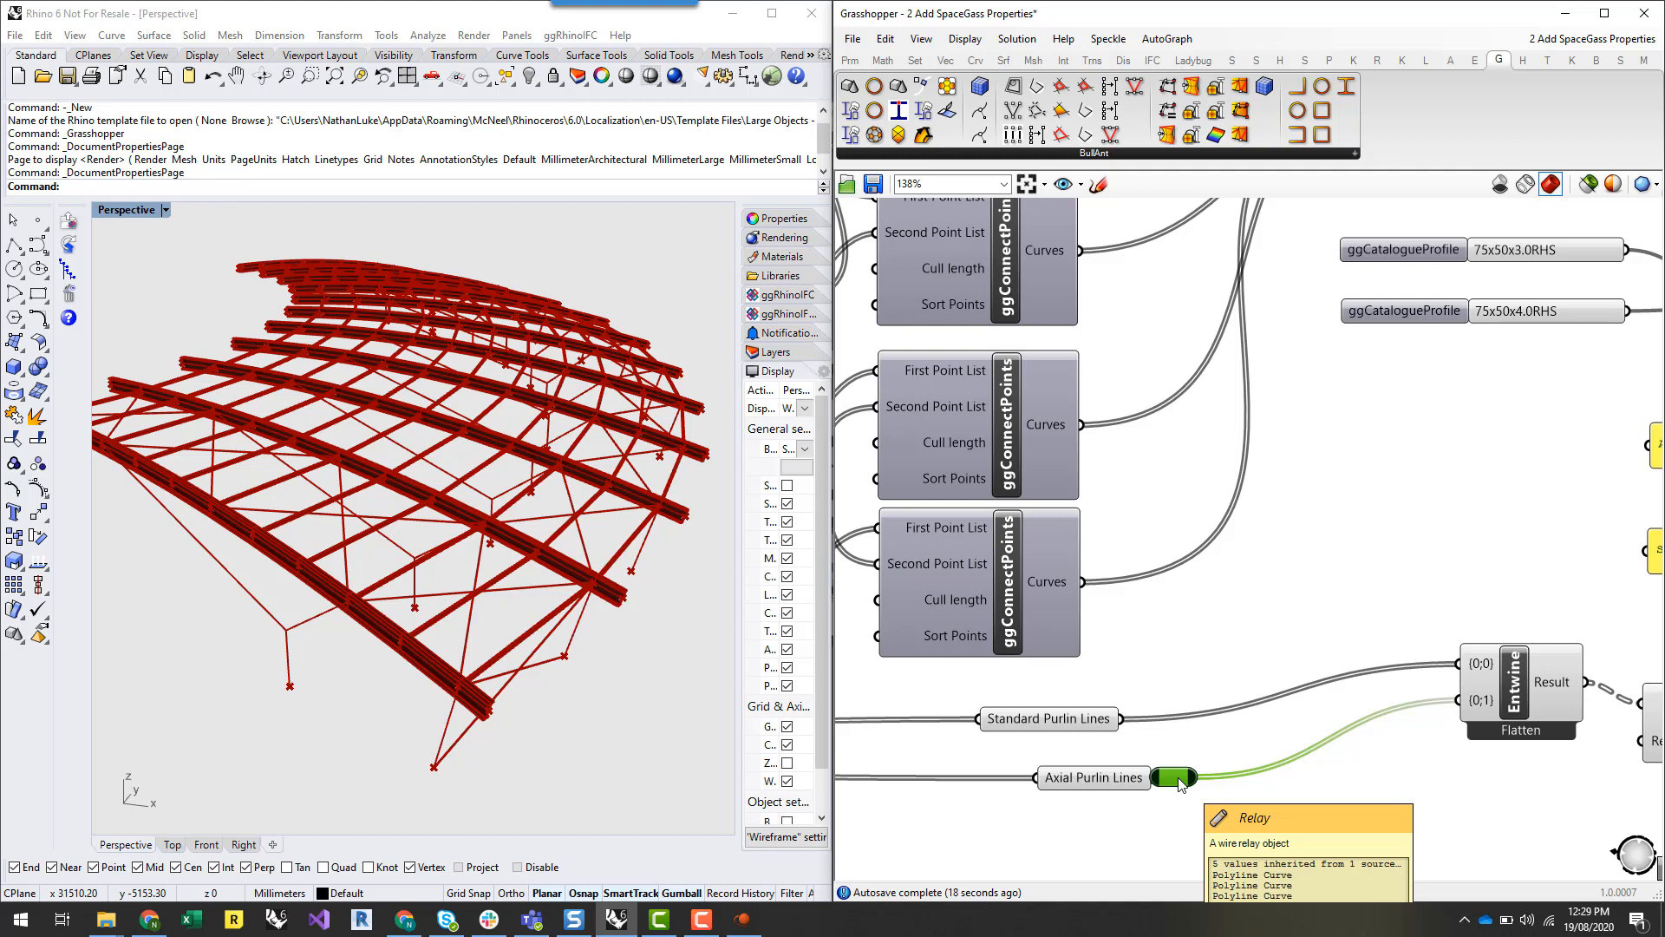
key("Delete")
Add an Explode component fed by Standard Purlin Lines, and a copy of it below fed by Axial Purlin Lines
right_click_drag(1207, 618, 920, 646)
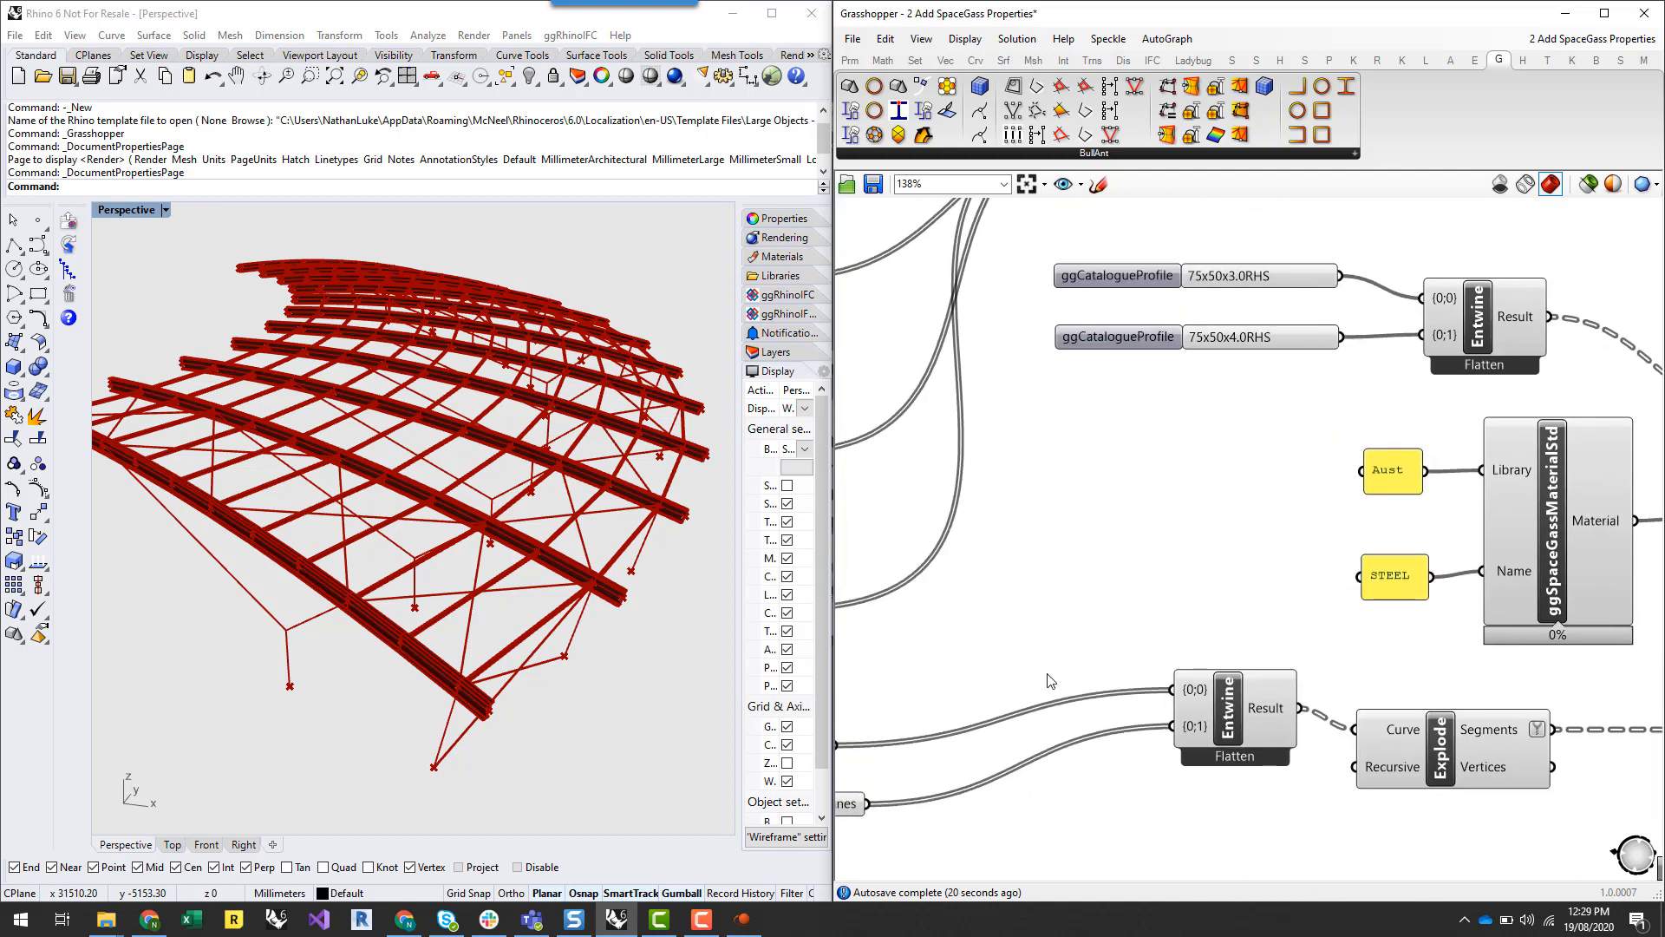
scroll(1398, 772, "down", 1)
scroll(1644, 724, "up", 2)
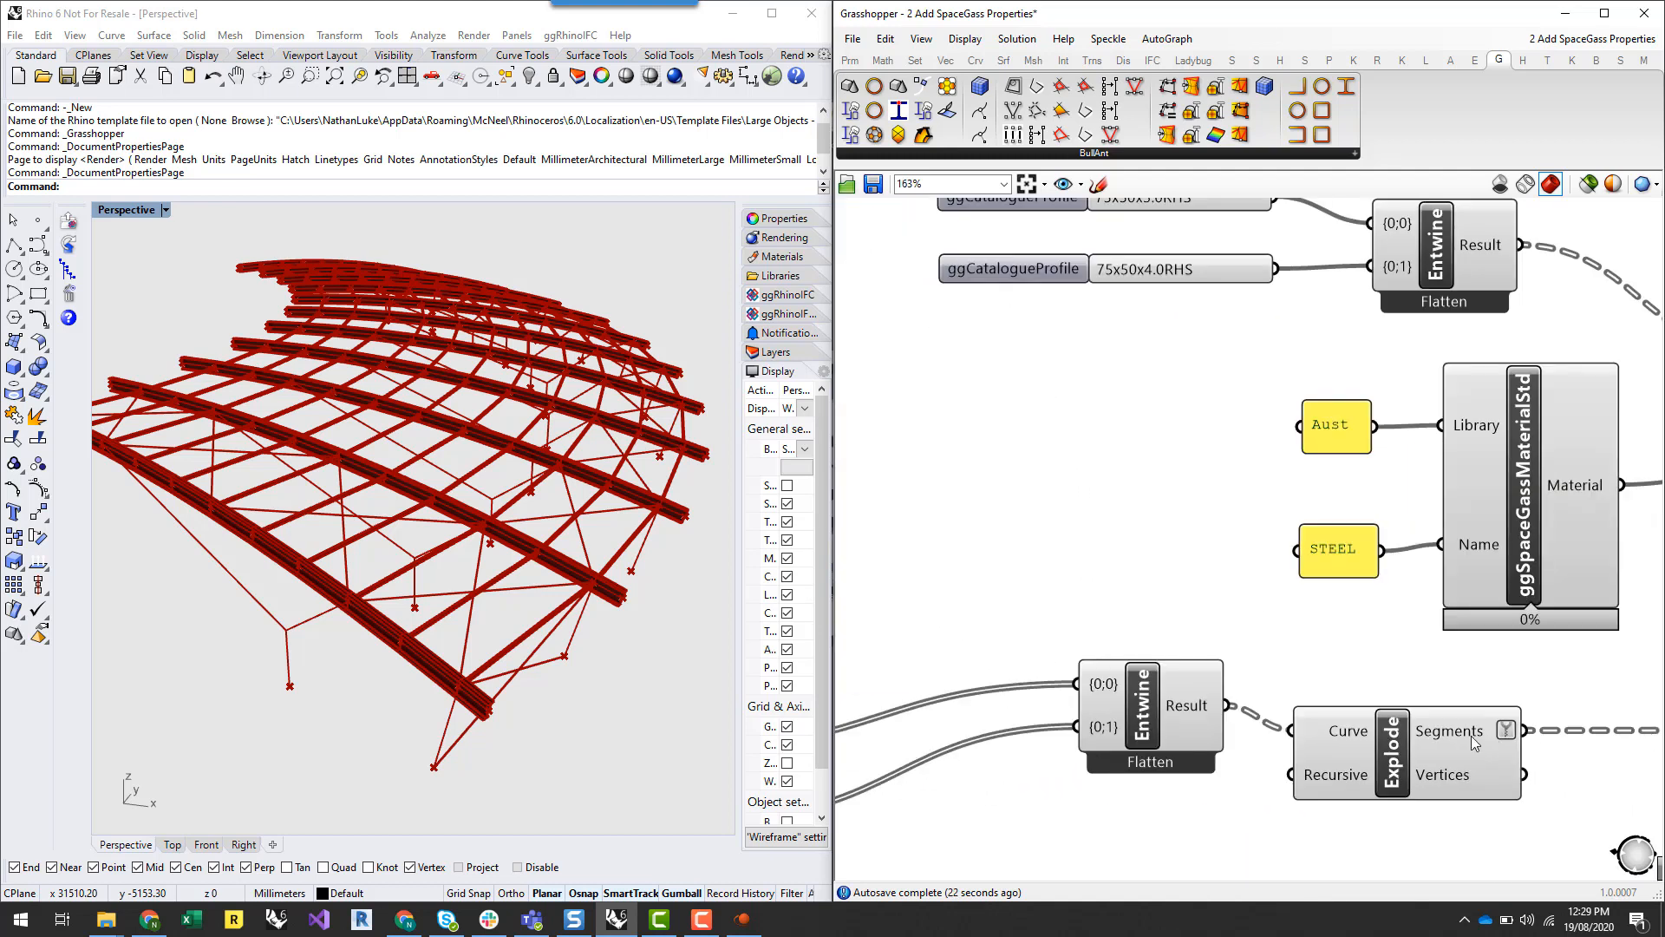
mouse_move(1463, 742)
scroll(1385, 670, "down", 1)
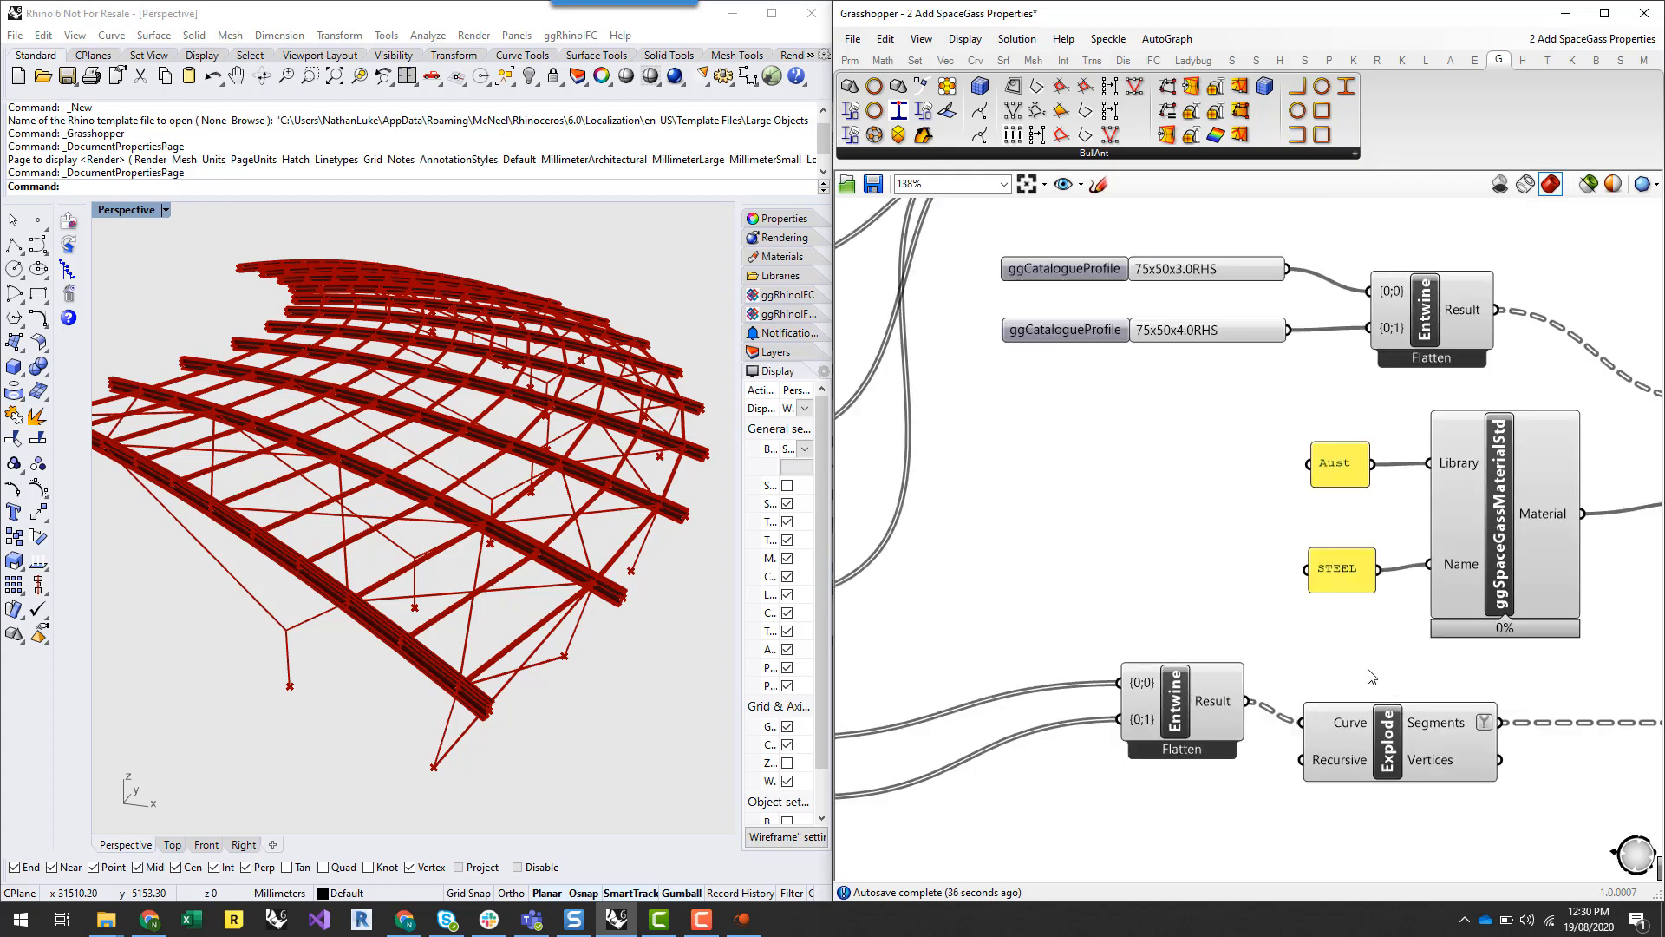
scroll(1371, 677, "down", 2)
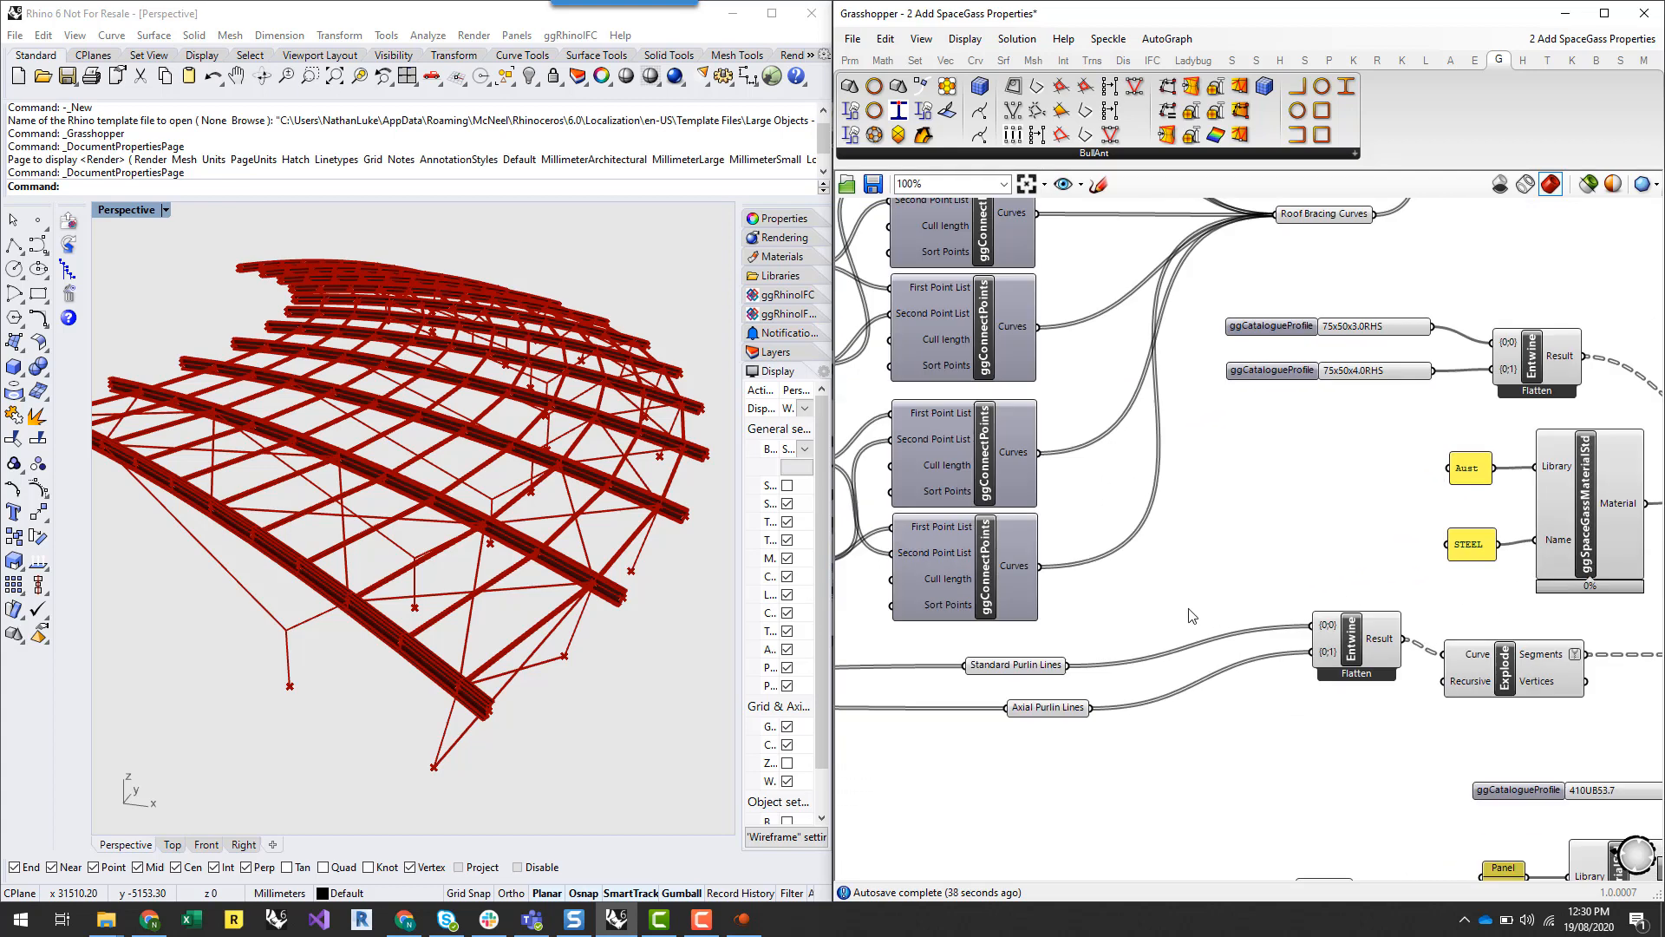
scroll(1150, 640, "up", 4)
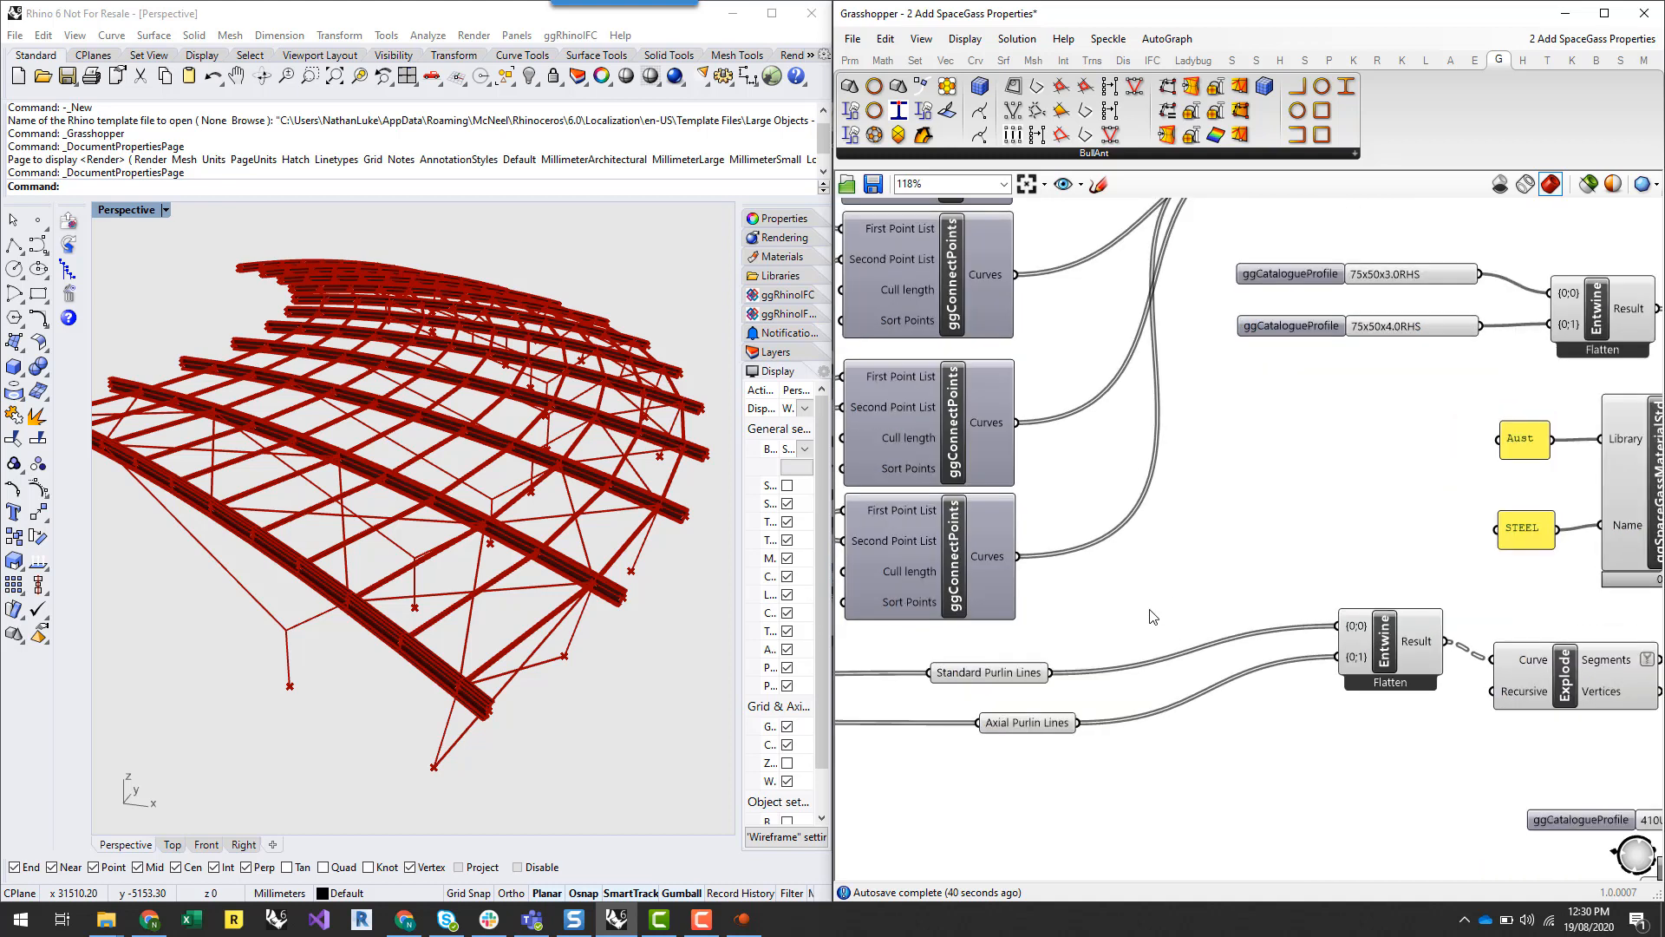
double_click(1151, 639)
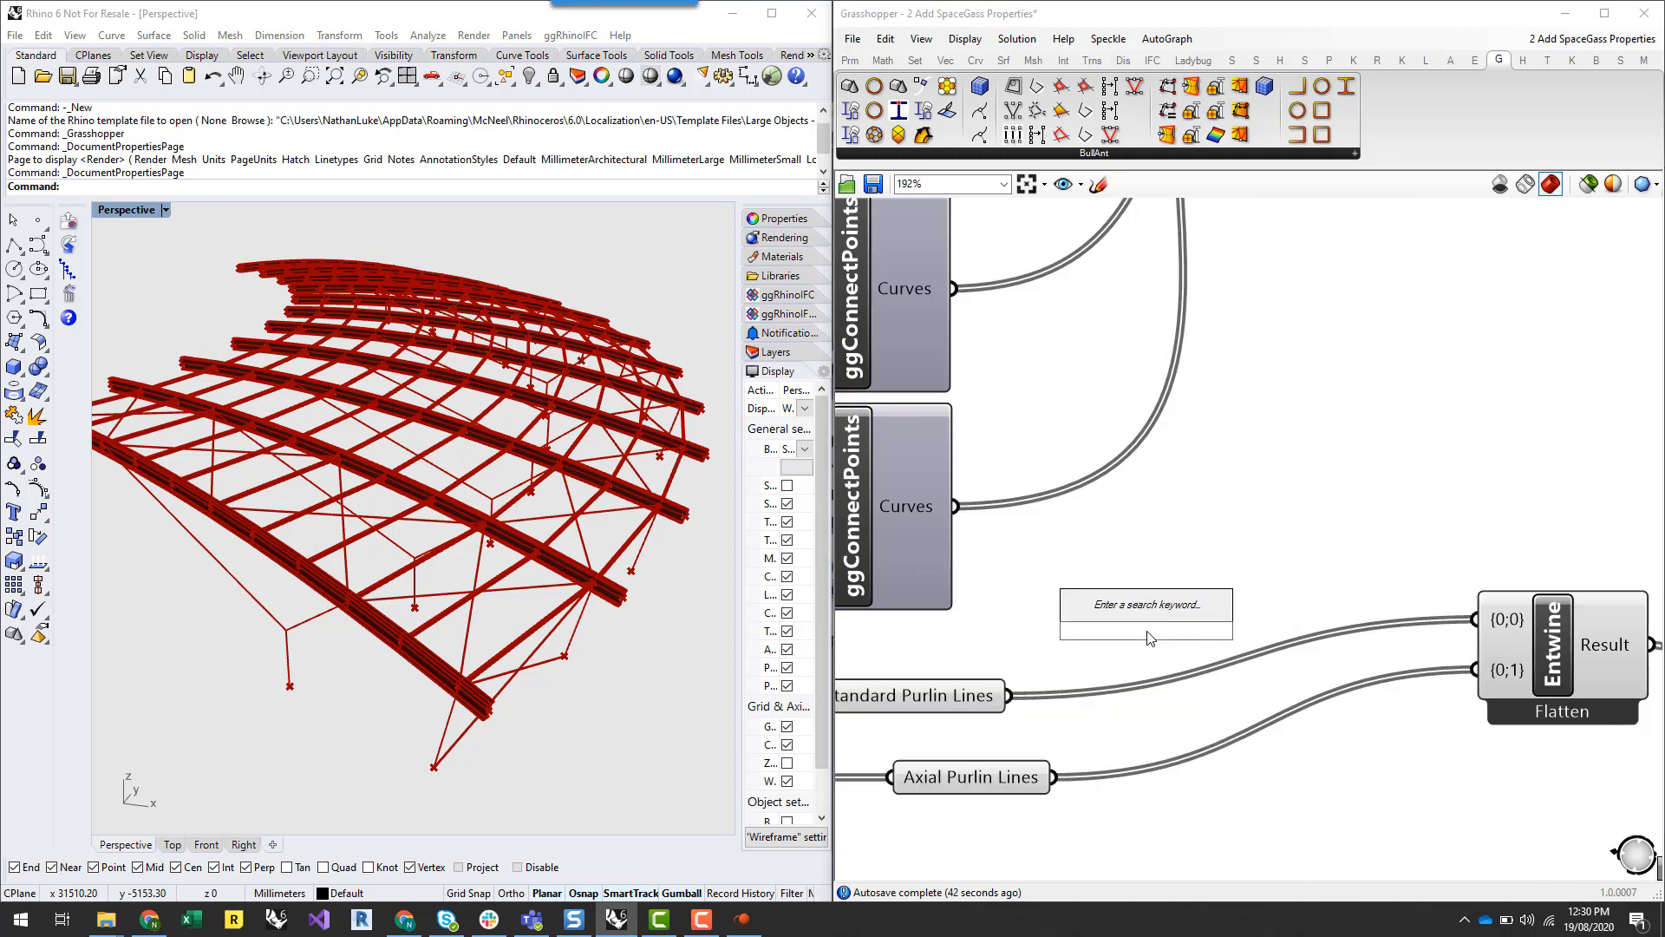
type("exp")
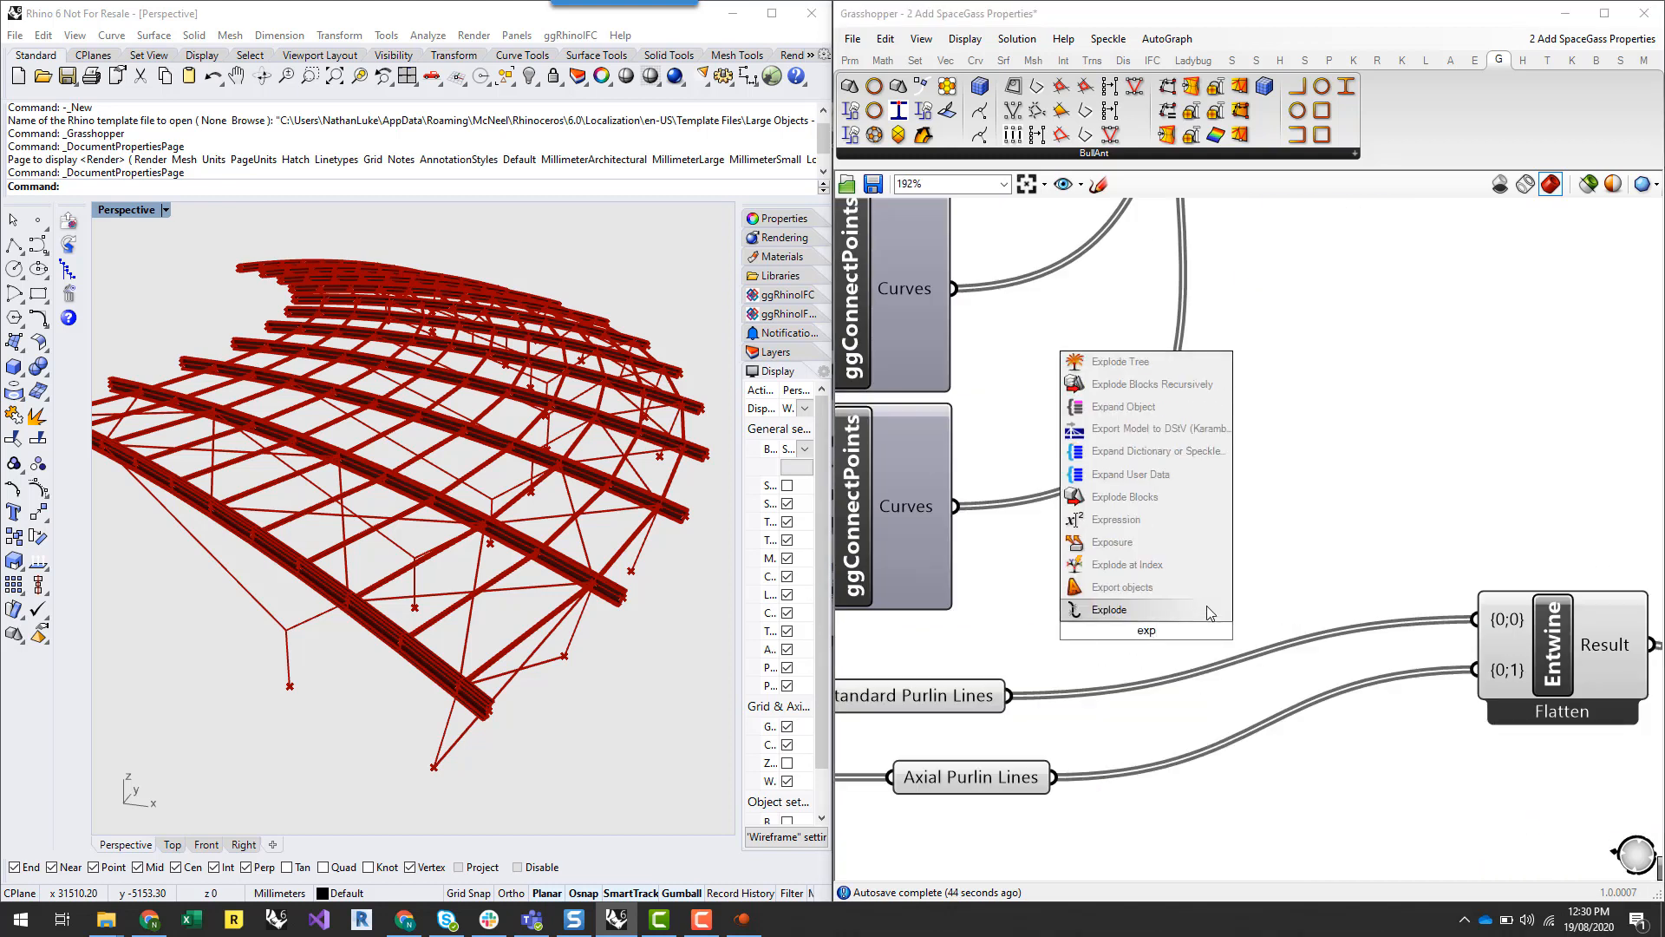
left_click(1206, 610)
left_click_drag(1009, 696, 1069, 603)
left_click_drag(1207, 627, 1232, 771, "alt")
left_click_drag(1053, 777, 1103, 749)
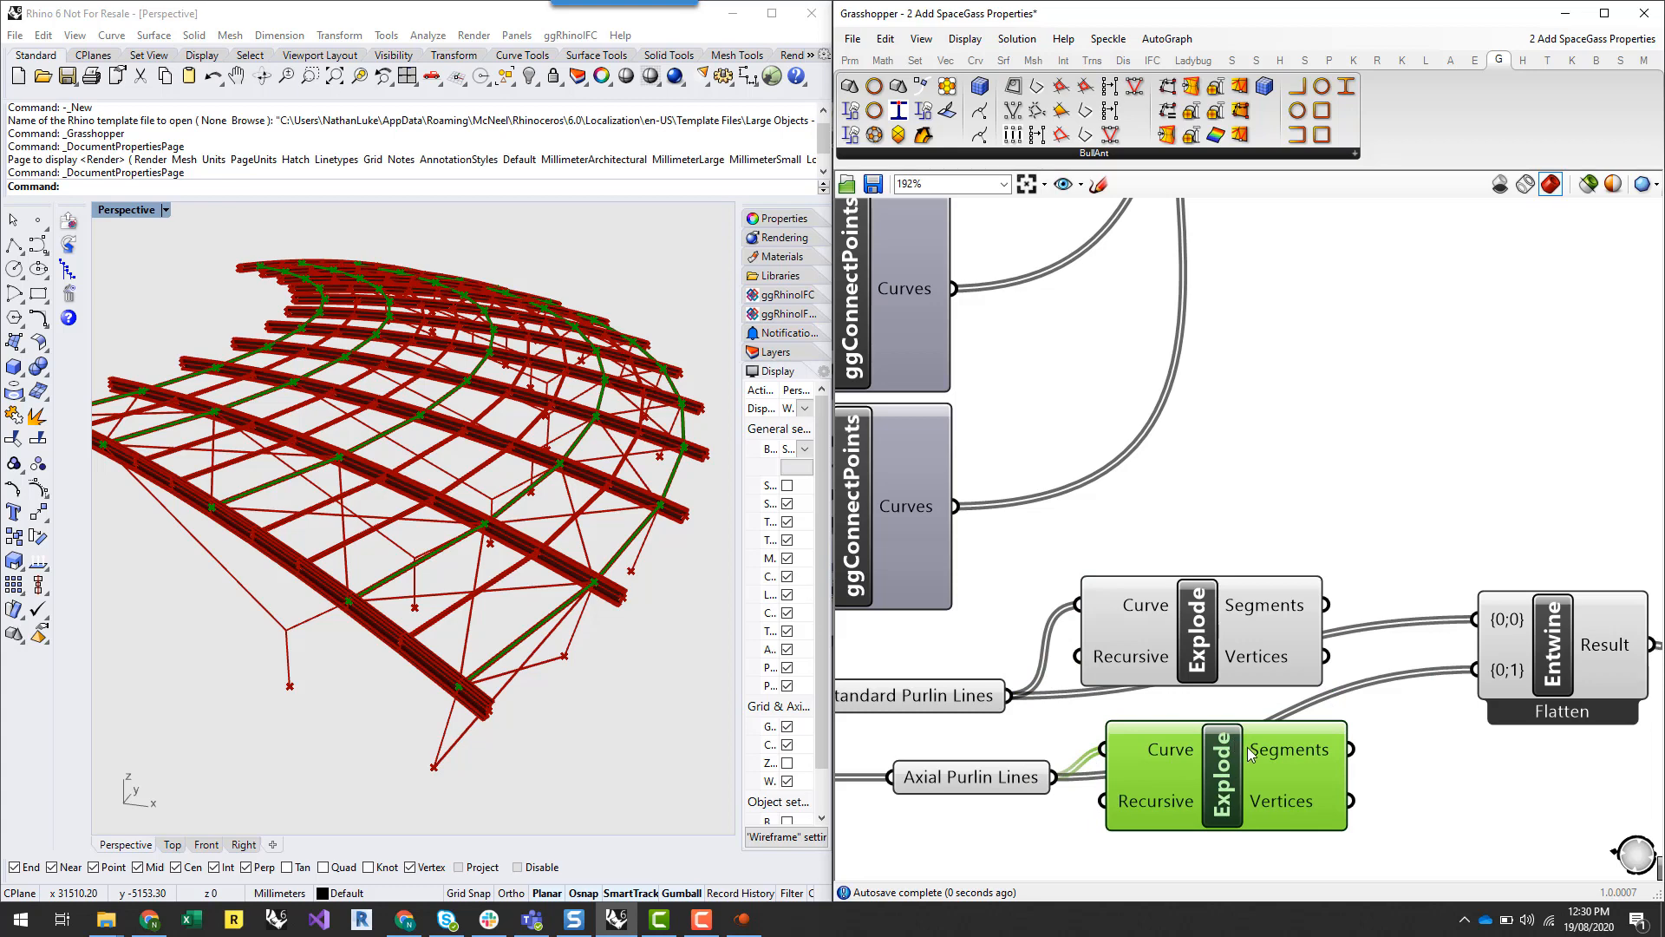
Replace the Entwine's {0;0} and {0;1} inputs with the Segments of the standard and axial purlin Explode components respectively
left_click_drag(1249, 753, 1476, 669)
left_click_drag(1327, 604, 1488, 614, "shift")
left_click(1455, 492)
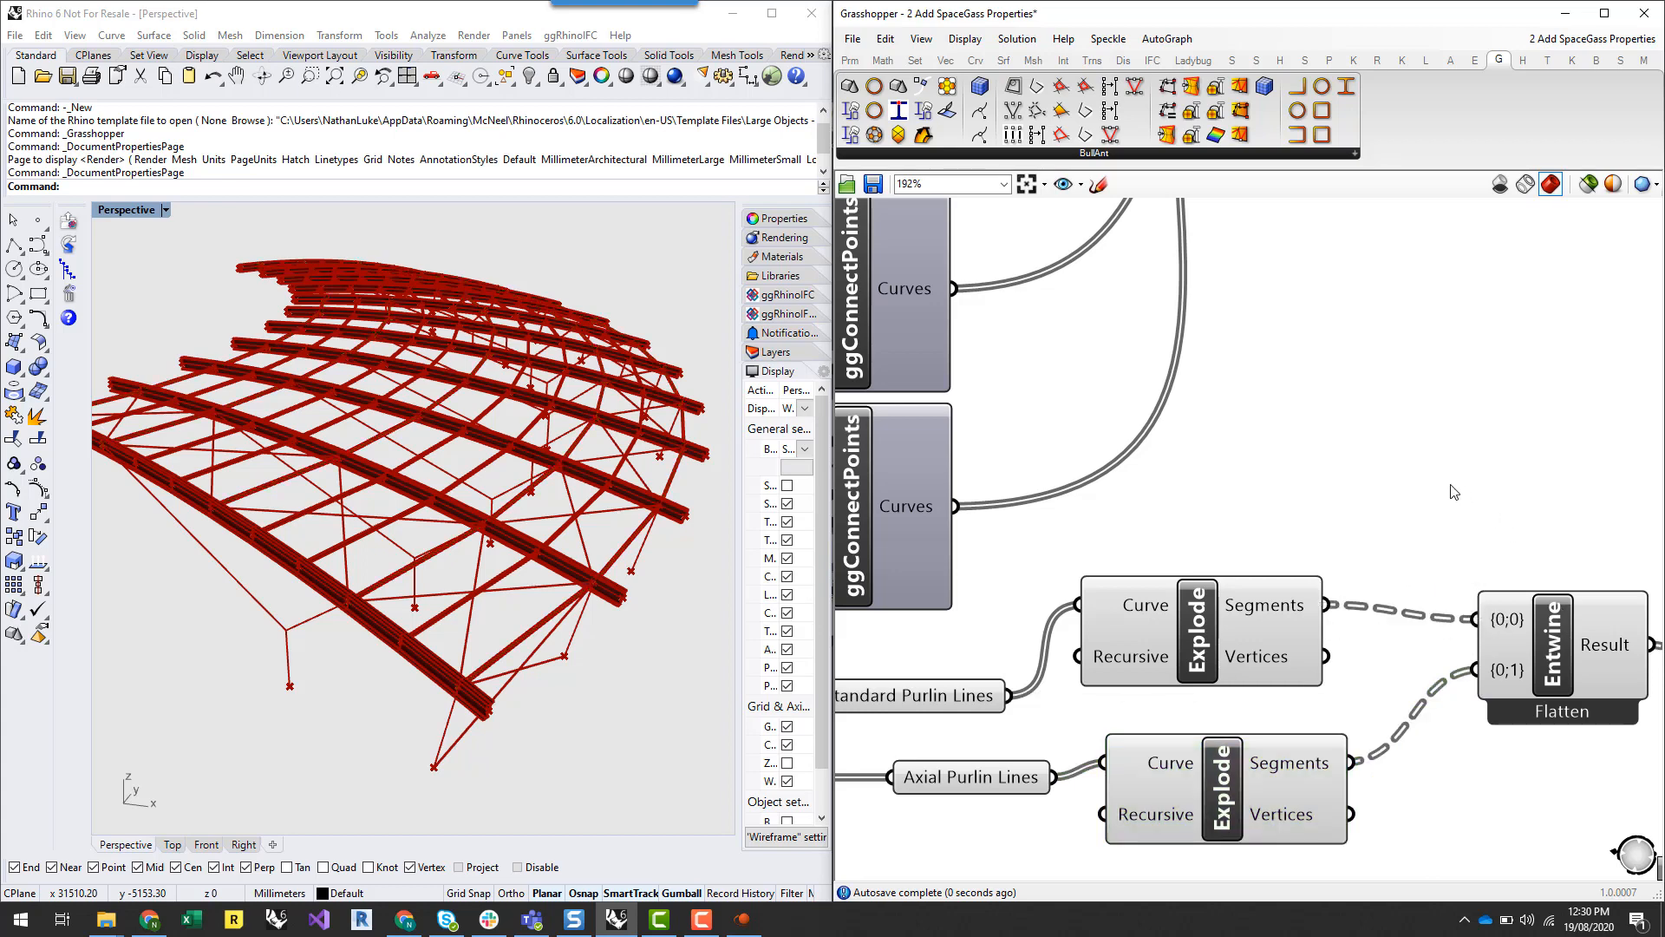
Connect the purlin Entwine's Result directly to the beam component's Node/CL input and delete the Explode component between them
right_click_drag(1561, 461, 1108, 446)
scroll(1119, 611, "down", 1)
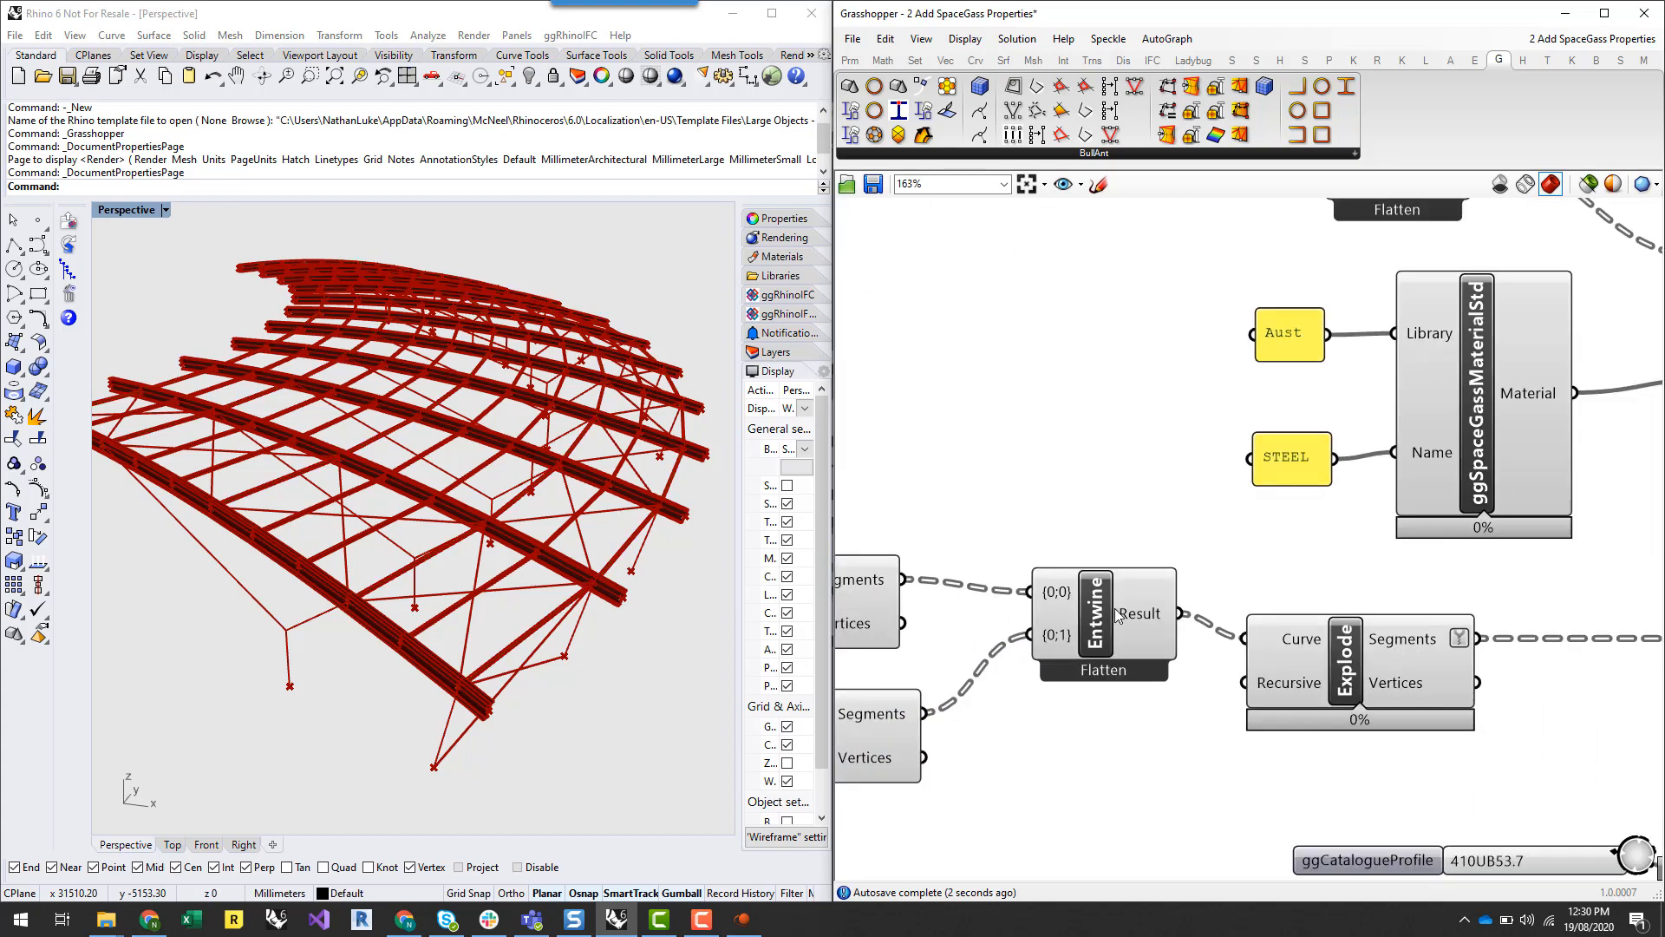
left_click(1119, 616)
left_click(1284, 523)
left_click_drag(1352, 668, 1362, 638)
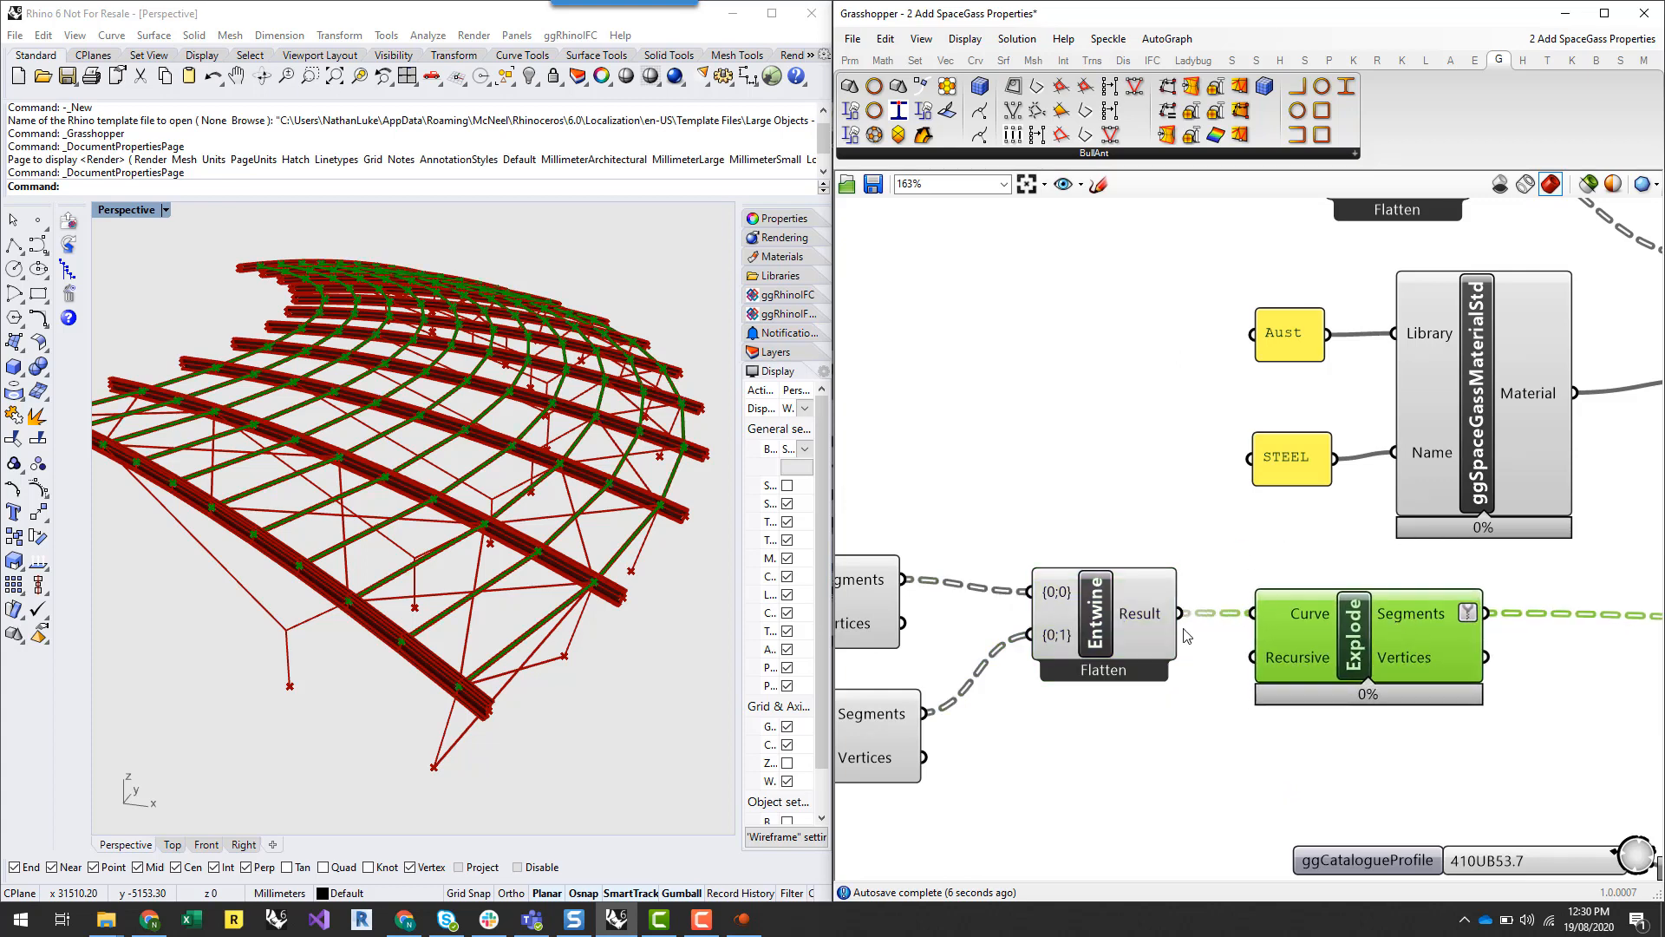
scroll(1139, 604, "down", 2)
left_click_drag(1179, 613, 1578, 620)
scroll(1133, 605, "down", 2)
key("Delete")
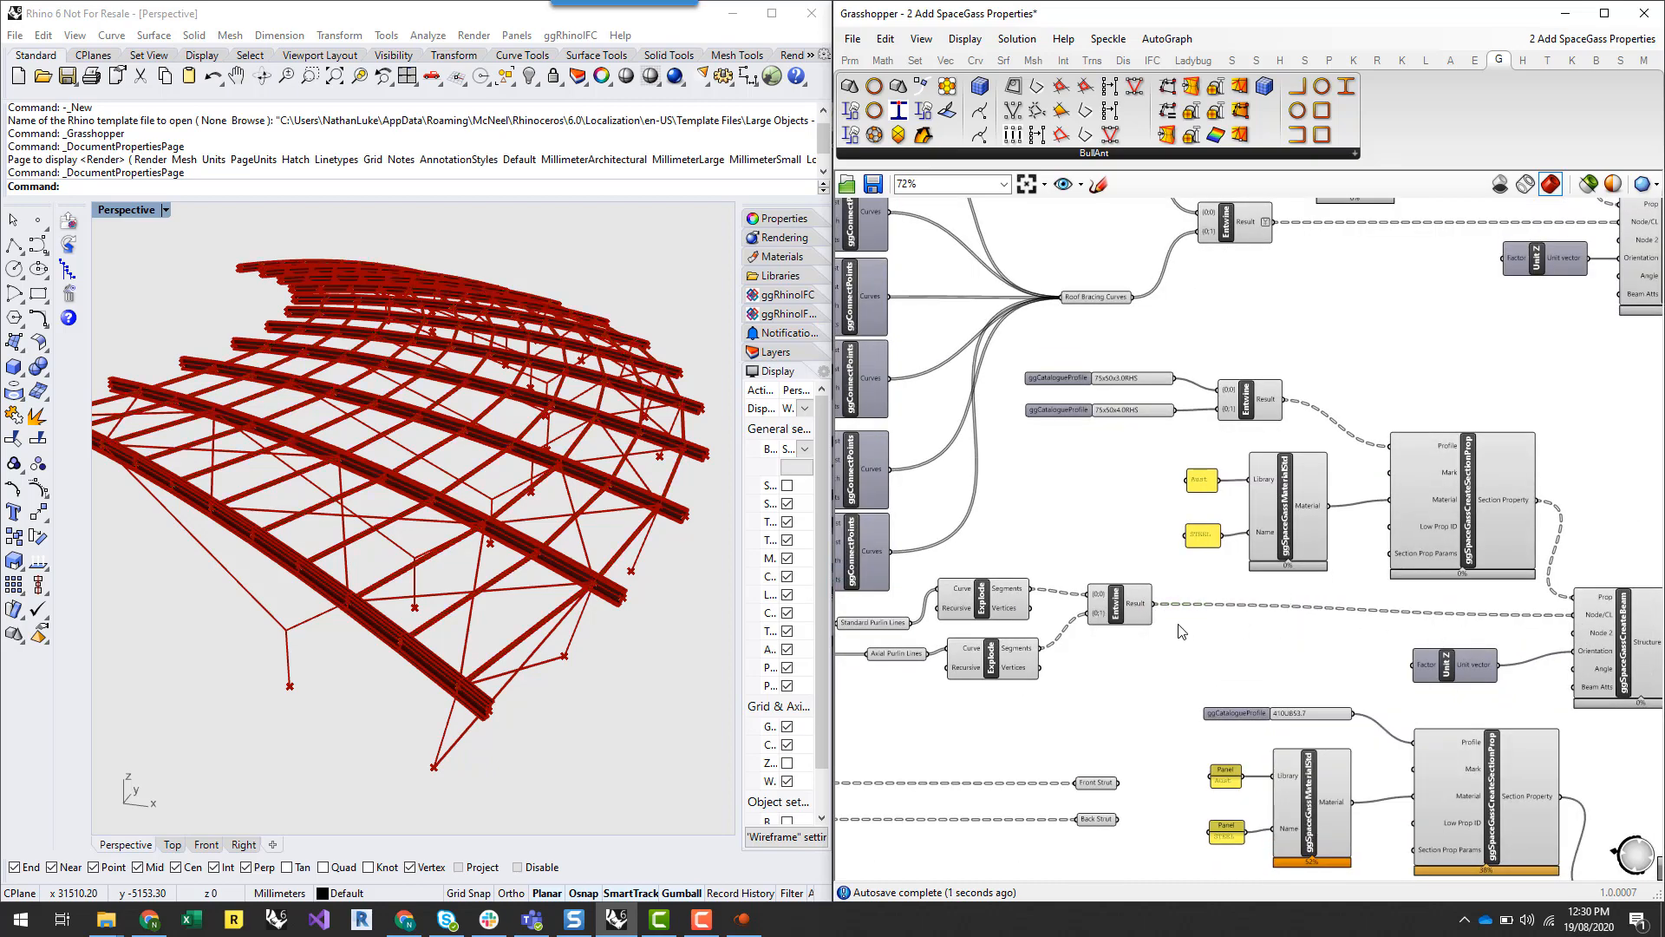
scroll(1147, 607, "up", 4)
left_click_drag(1128, 634, 1182, 649)
Inspect the beams from the purlin ggSpaceGassCreateBeam component in the Rhino view, checking how they sit on the rafters
scroll(1301, 647, "down", 3)
right_click_drag(1361, 644, 1307, 651)
scroll(1439, 668, "up", 1)
scroll(1353, 668, "up", 1)
right_click_drag(1436, 651, 1170, 608)
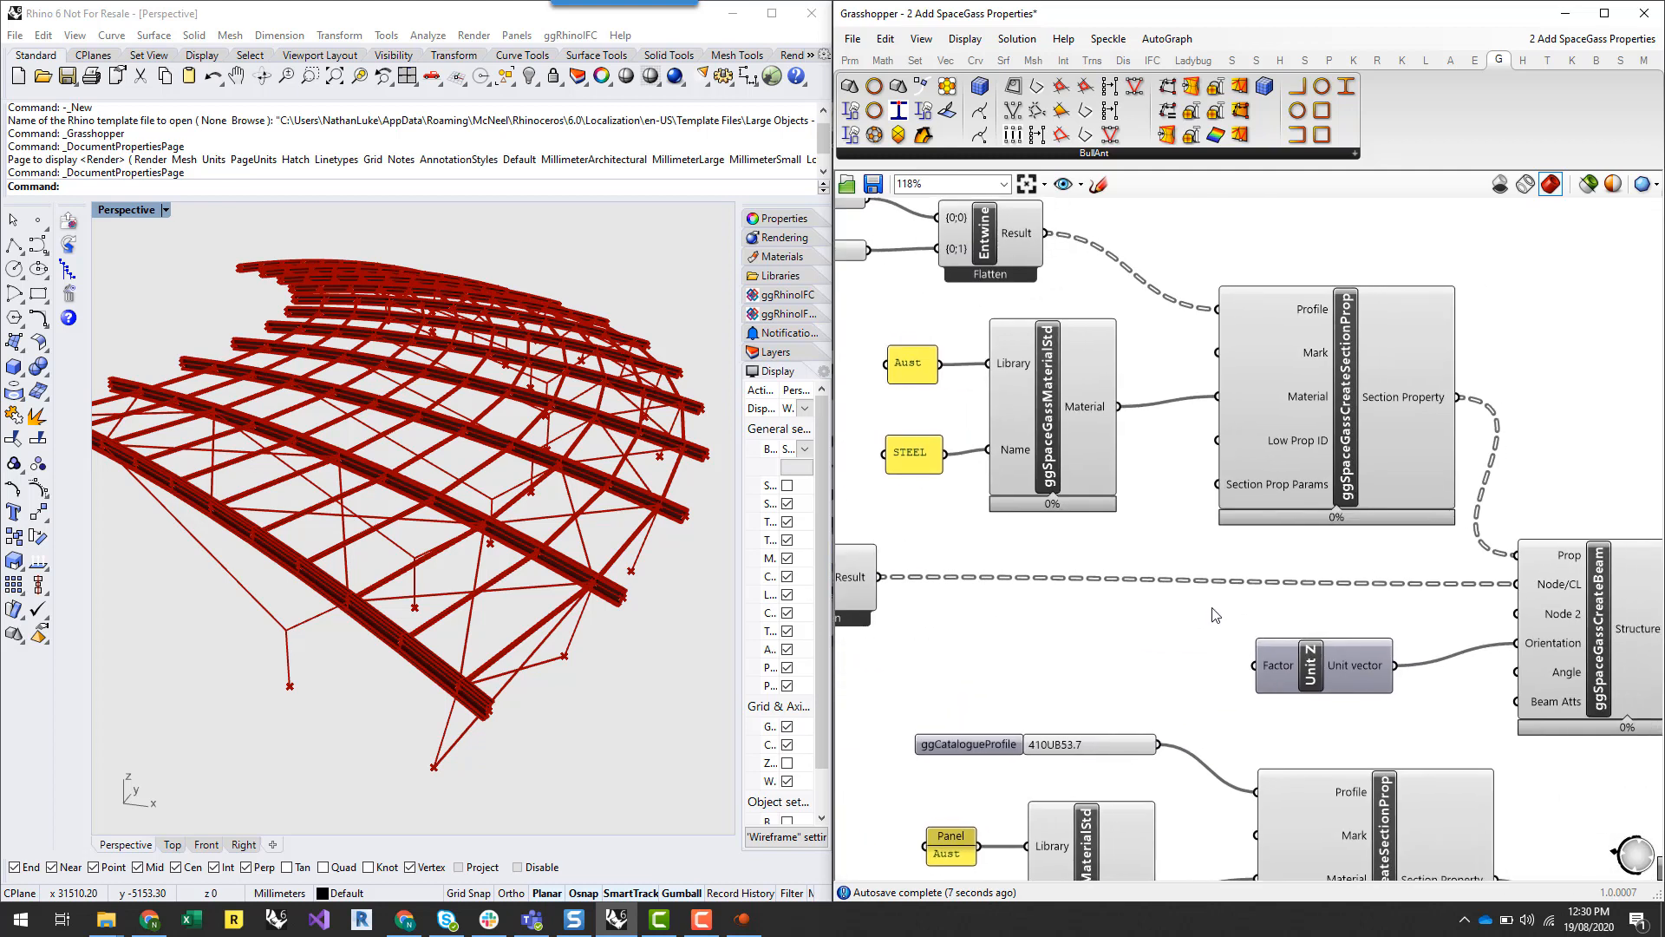
left_click(1603, 608)
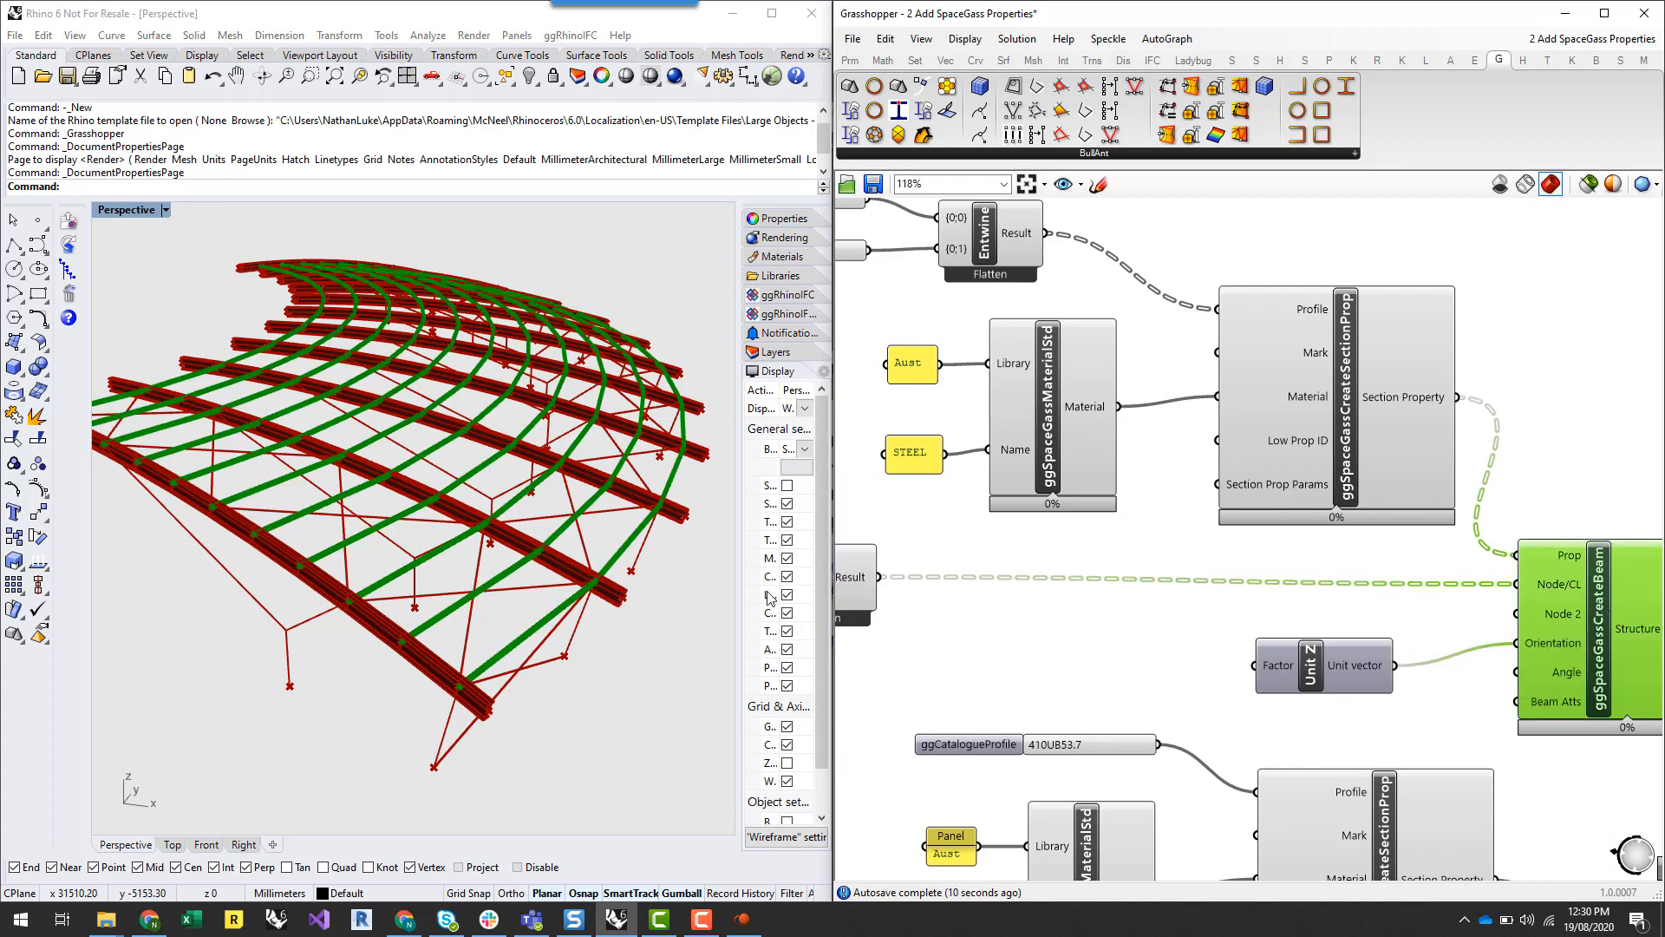
scroll(512, 694, "up", 6)
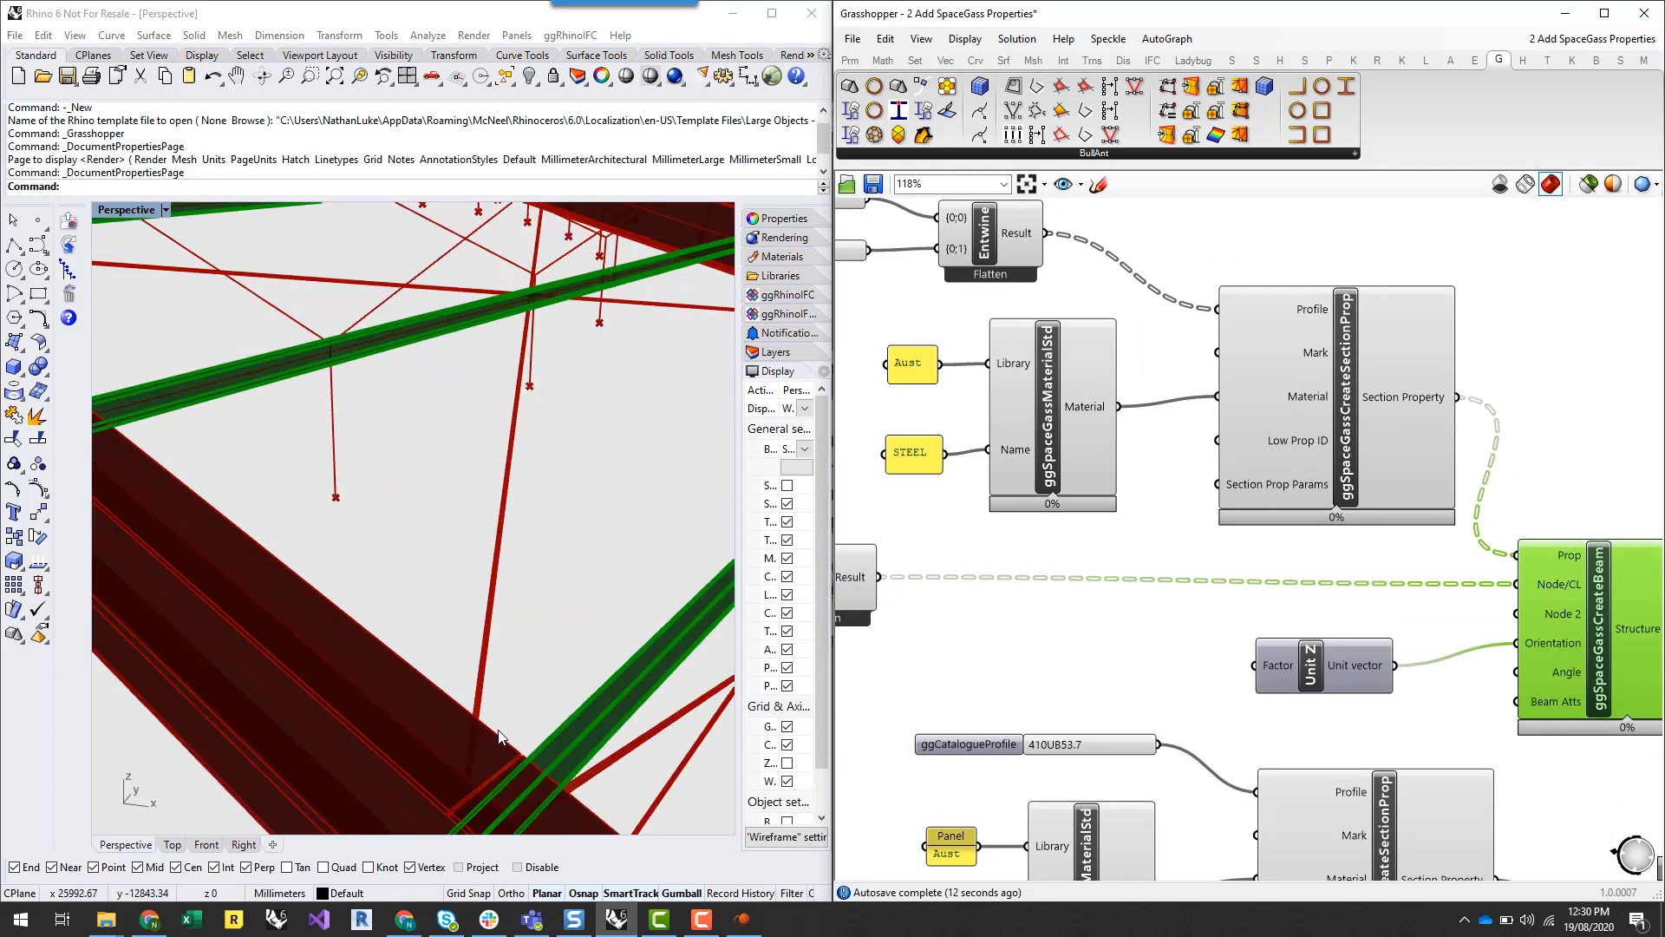
scroll(444, 597, "down", 5)
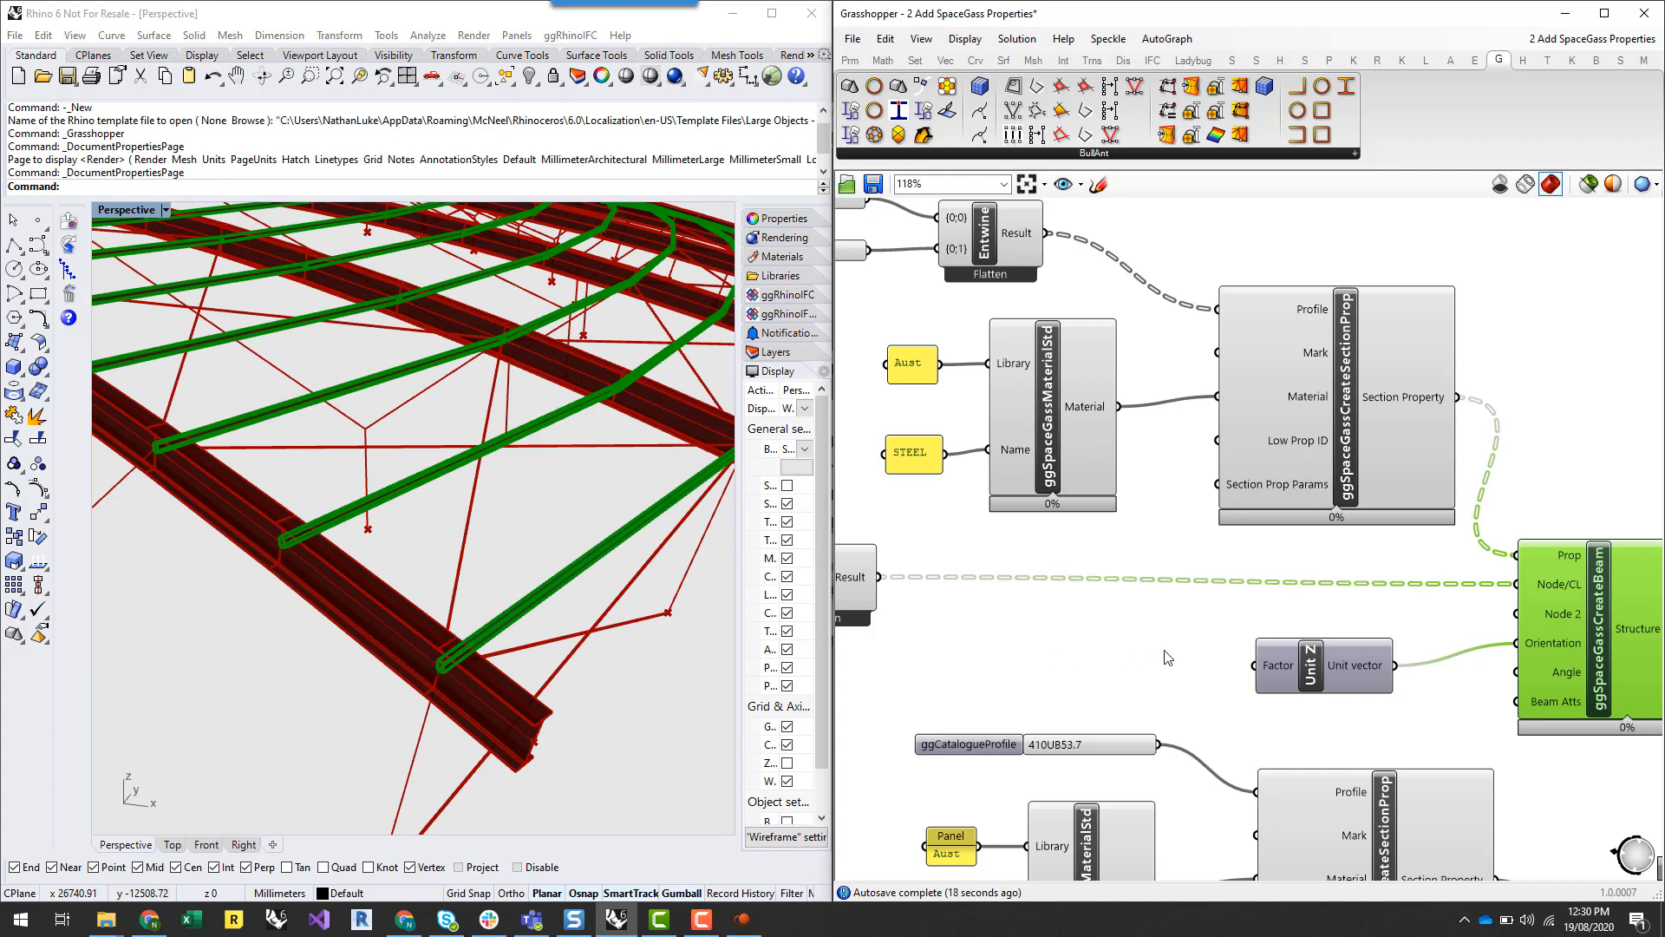
Delete the Unit Z vector feeding the purlin beams' Orientation input and check the purlins' orientation in the Rhino view
left_click(1332, 673)
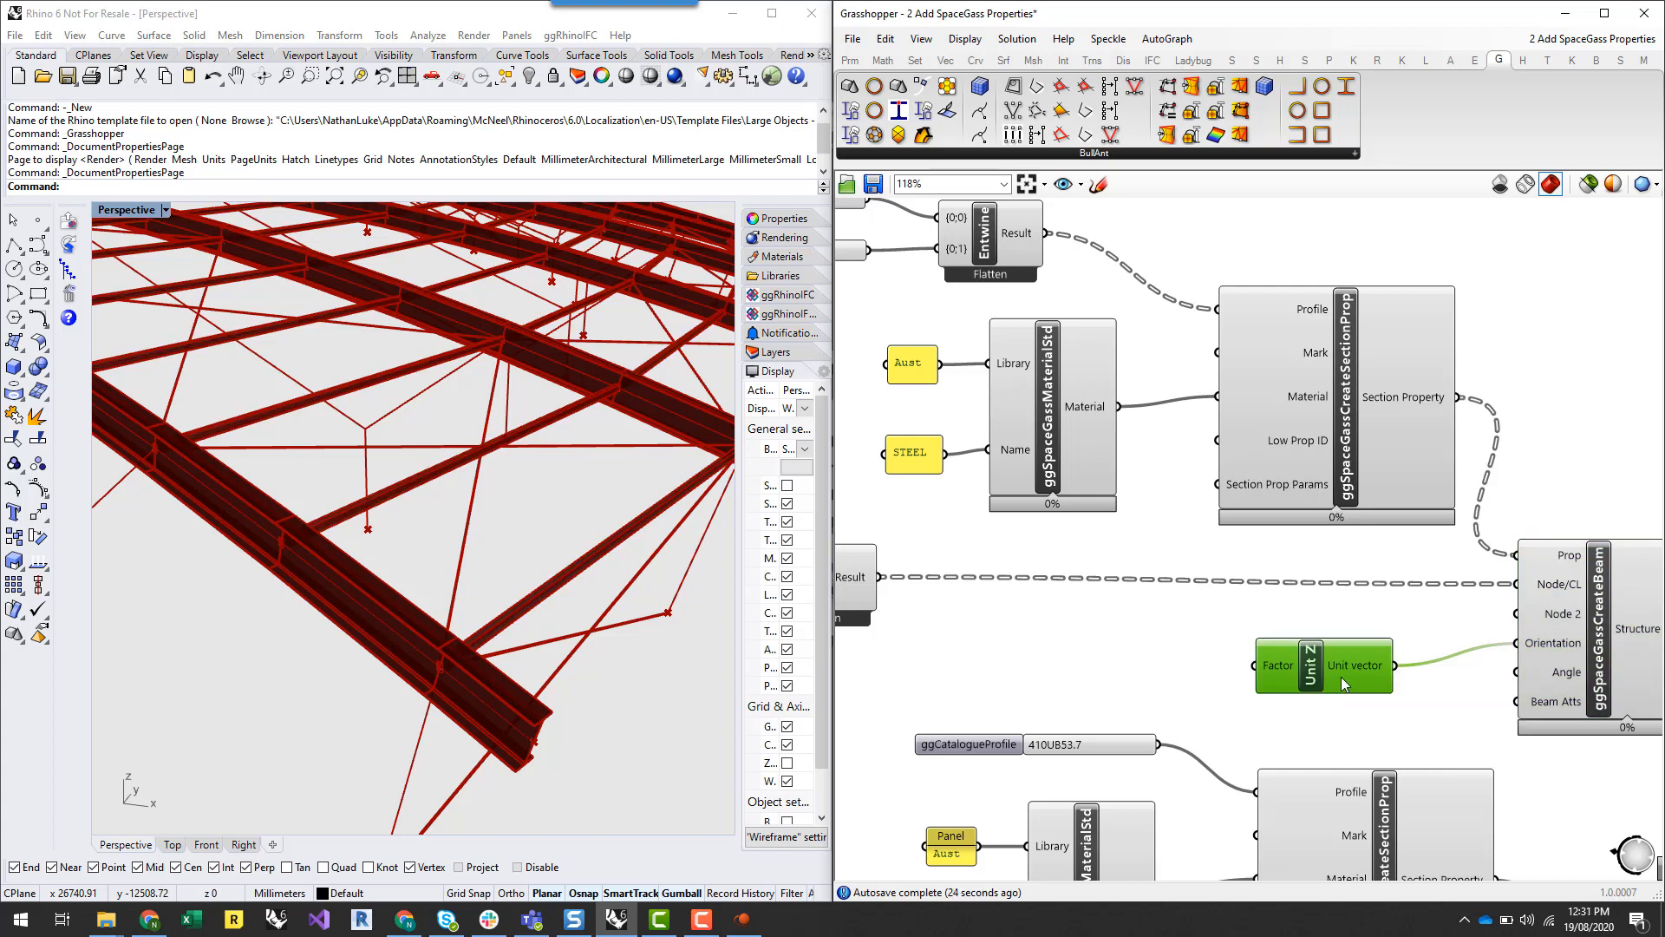
key("Delete")
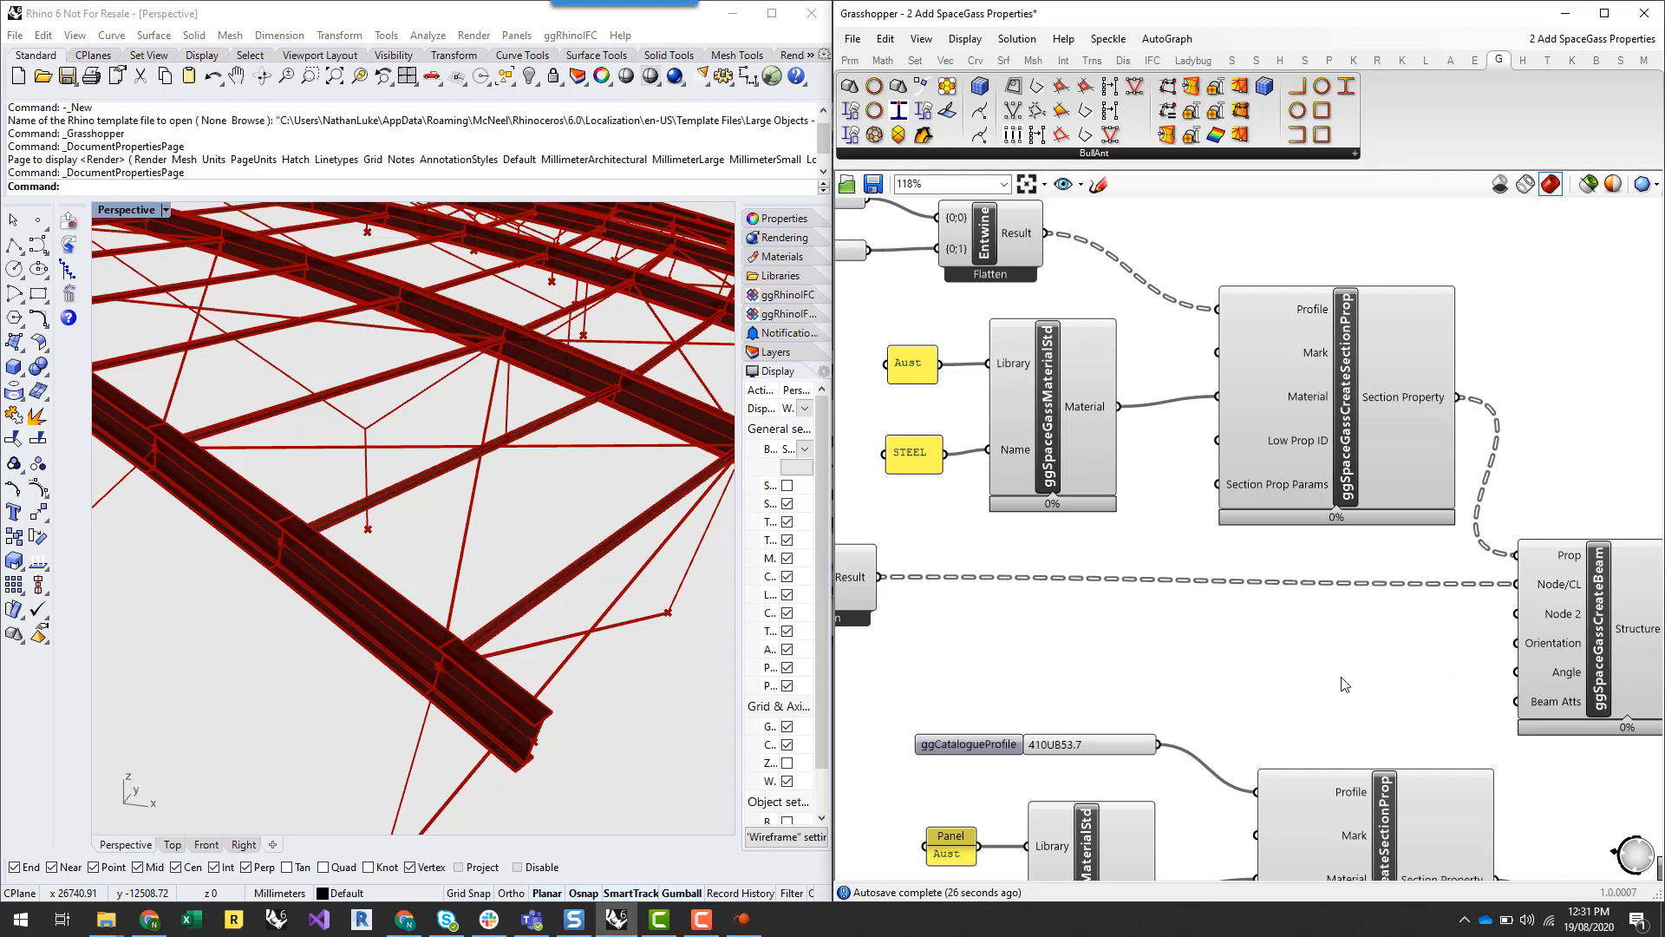
right_click_drag(382, 719, 482, 734)
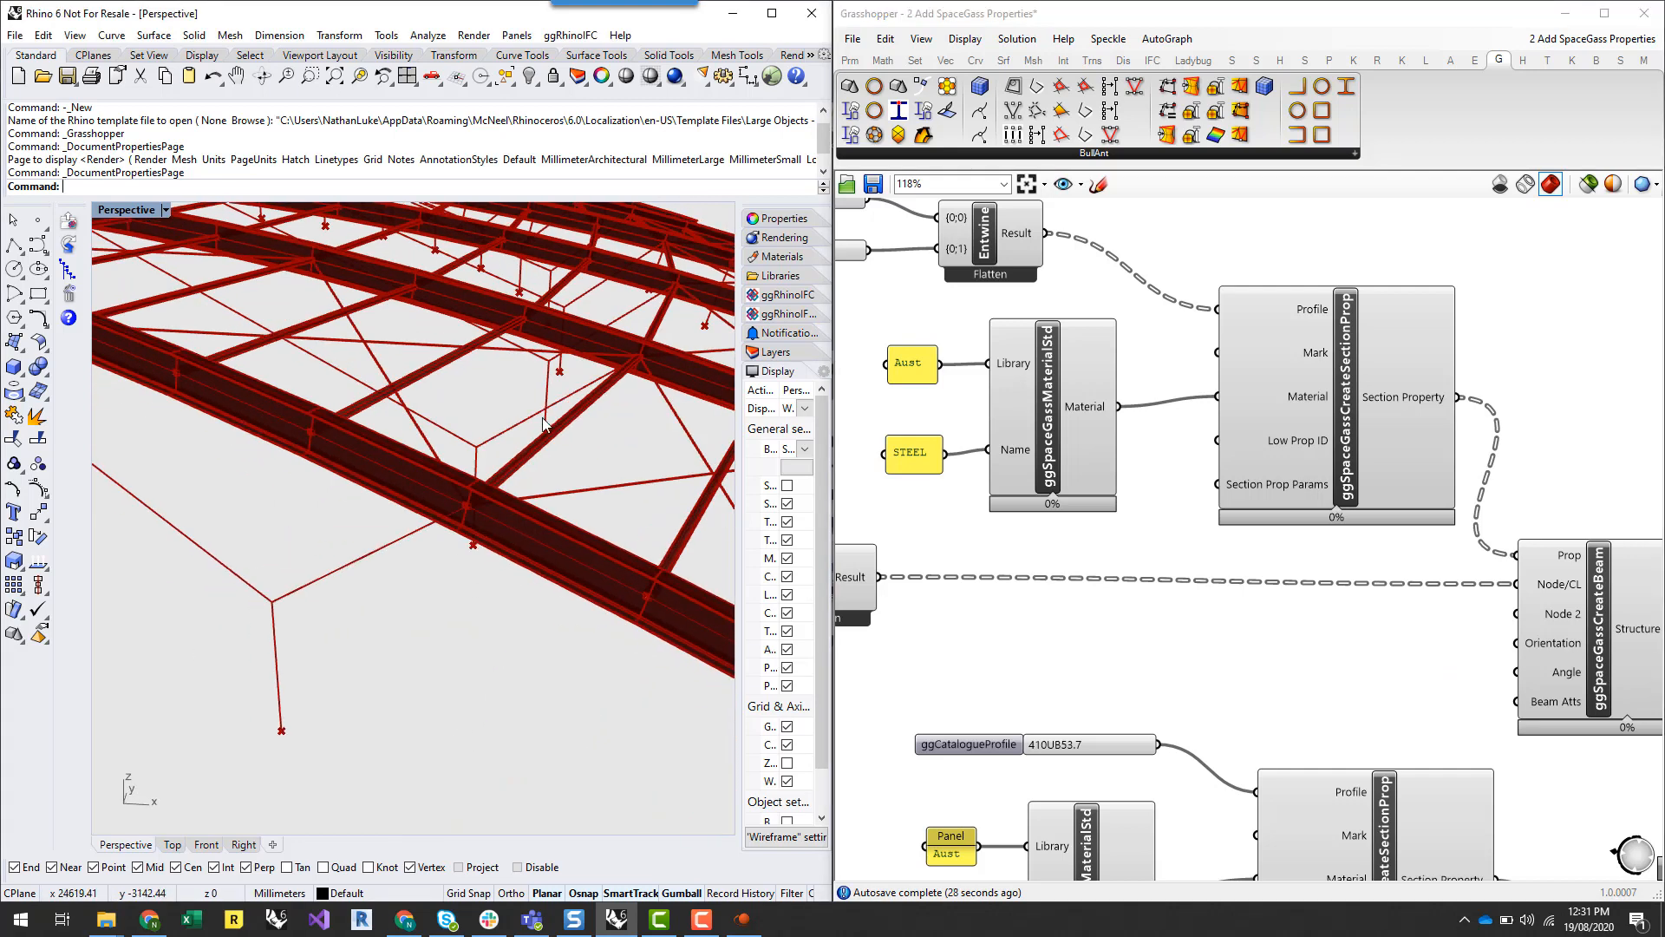
scroll(544, 423, "up", 3)
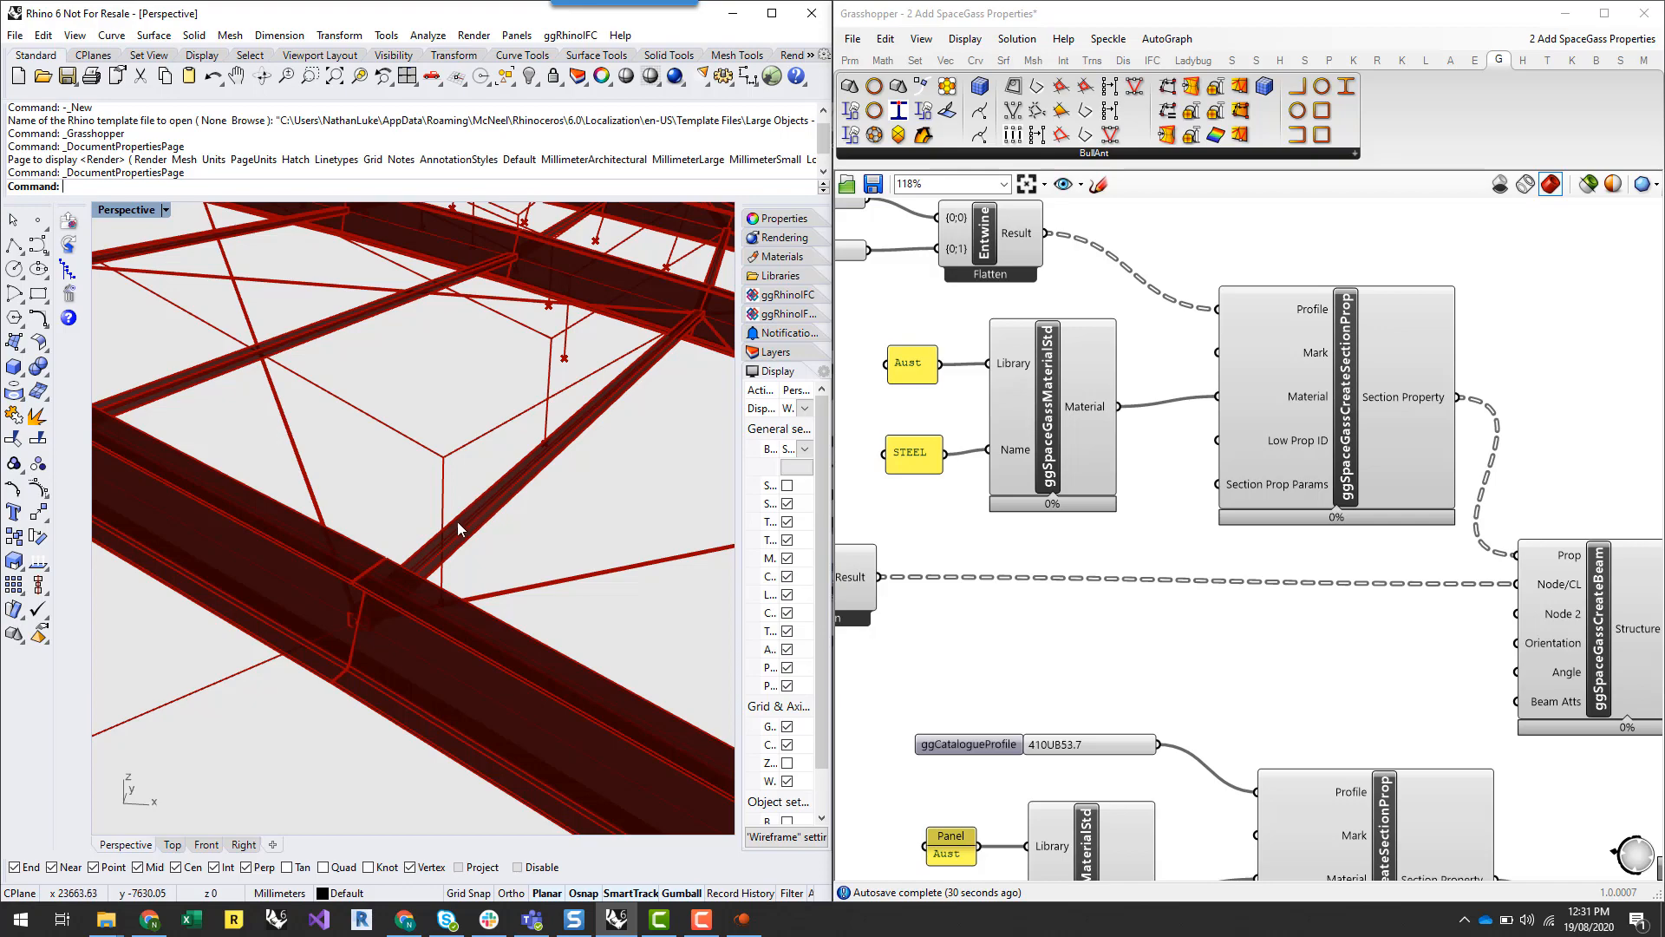
scroll(453, 542, "down", 4)
scroll(447, 550, "up", 2)
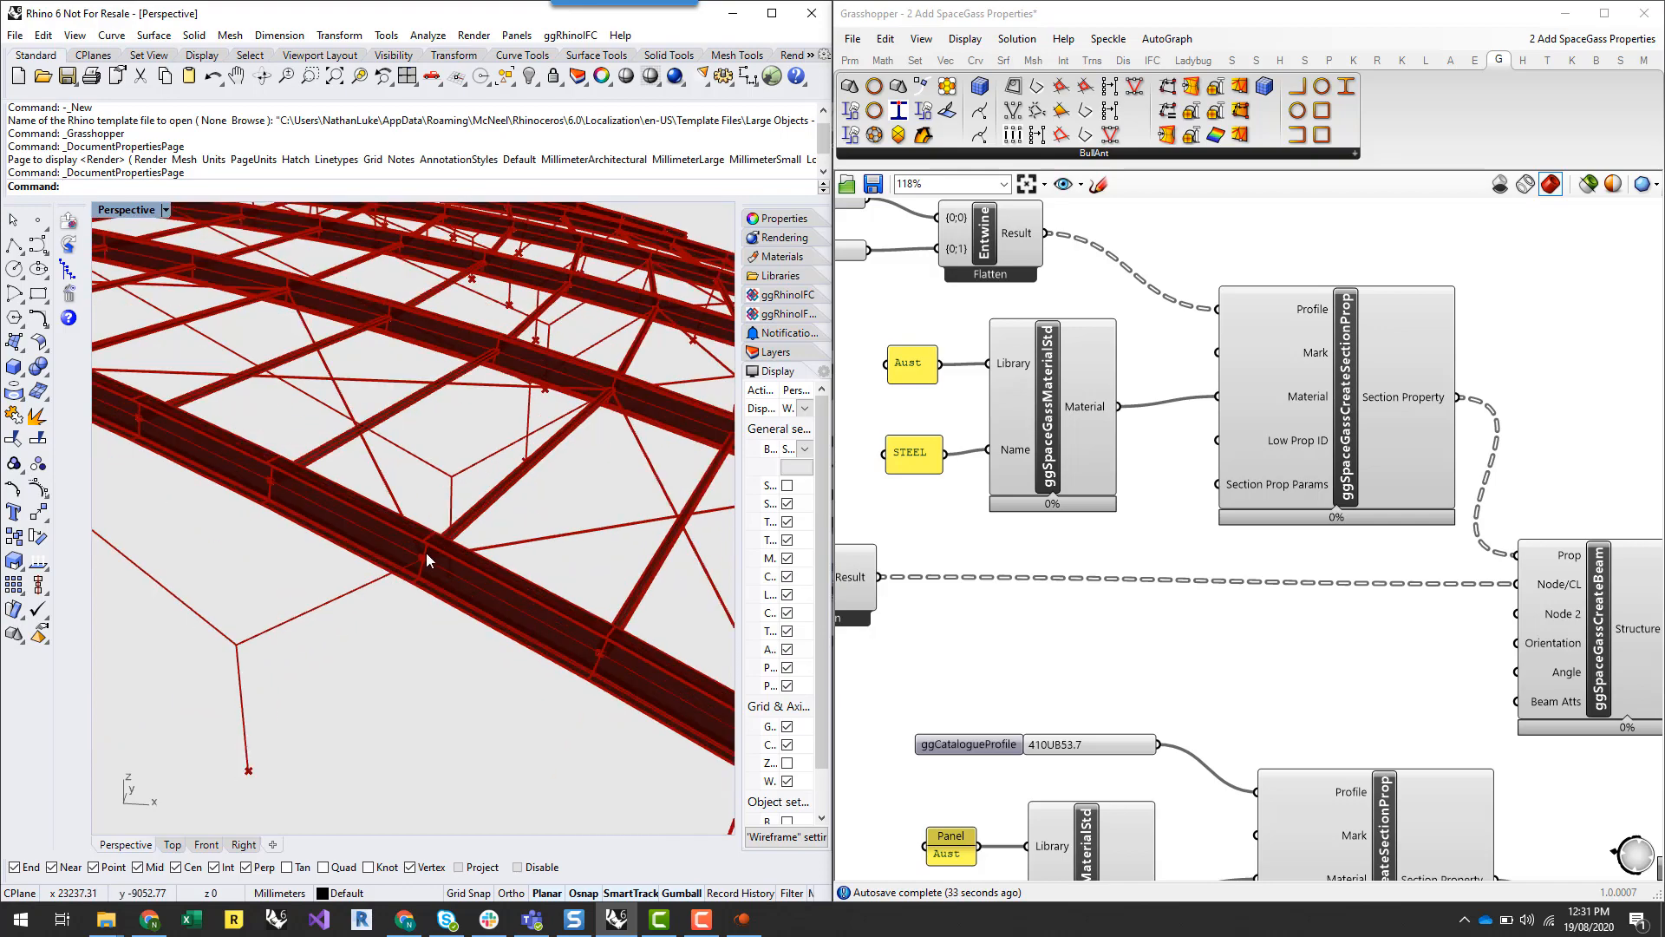
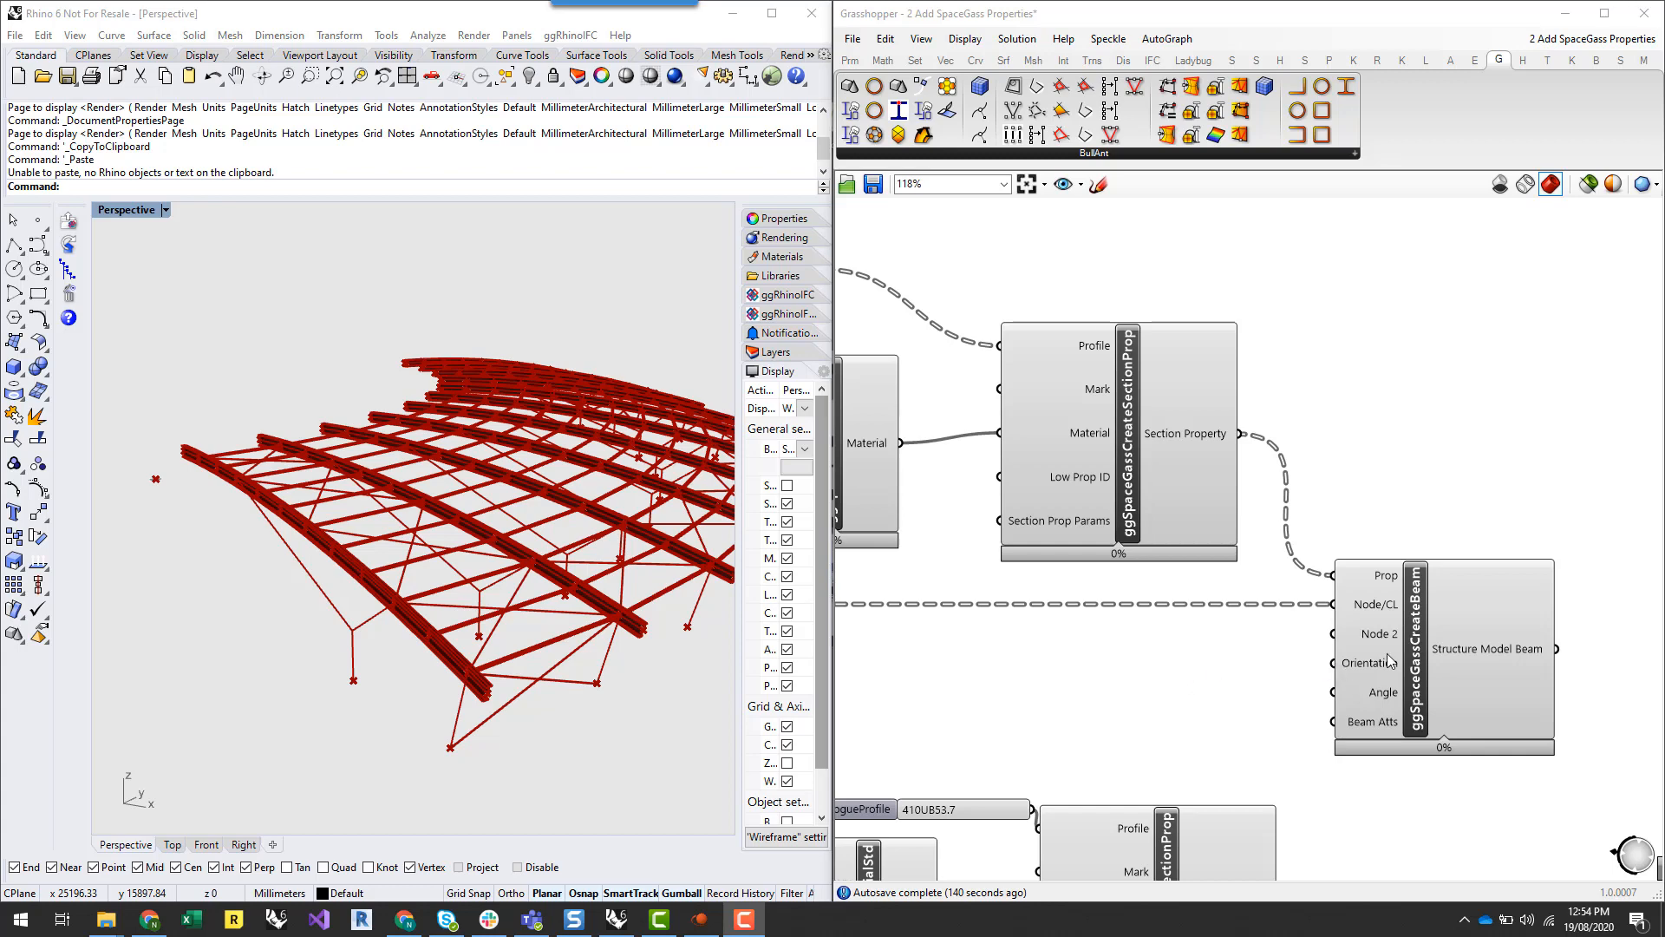
Add a Loft component beside the Curve parameter holding the rafter curves and connect that parameter to its Curves input
mouse_move(1390, 666)
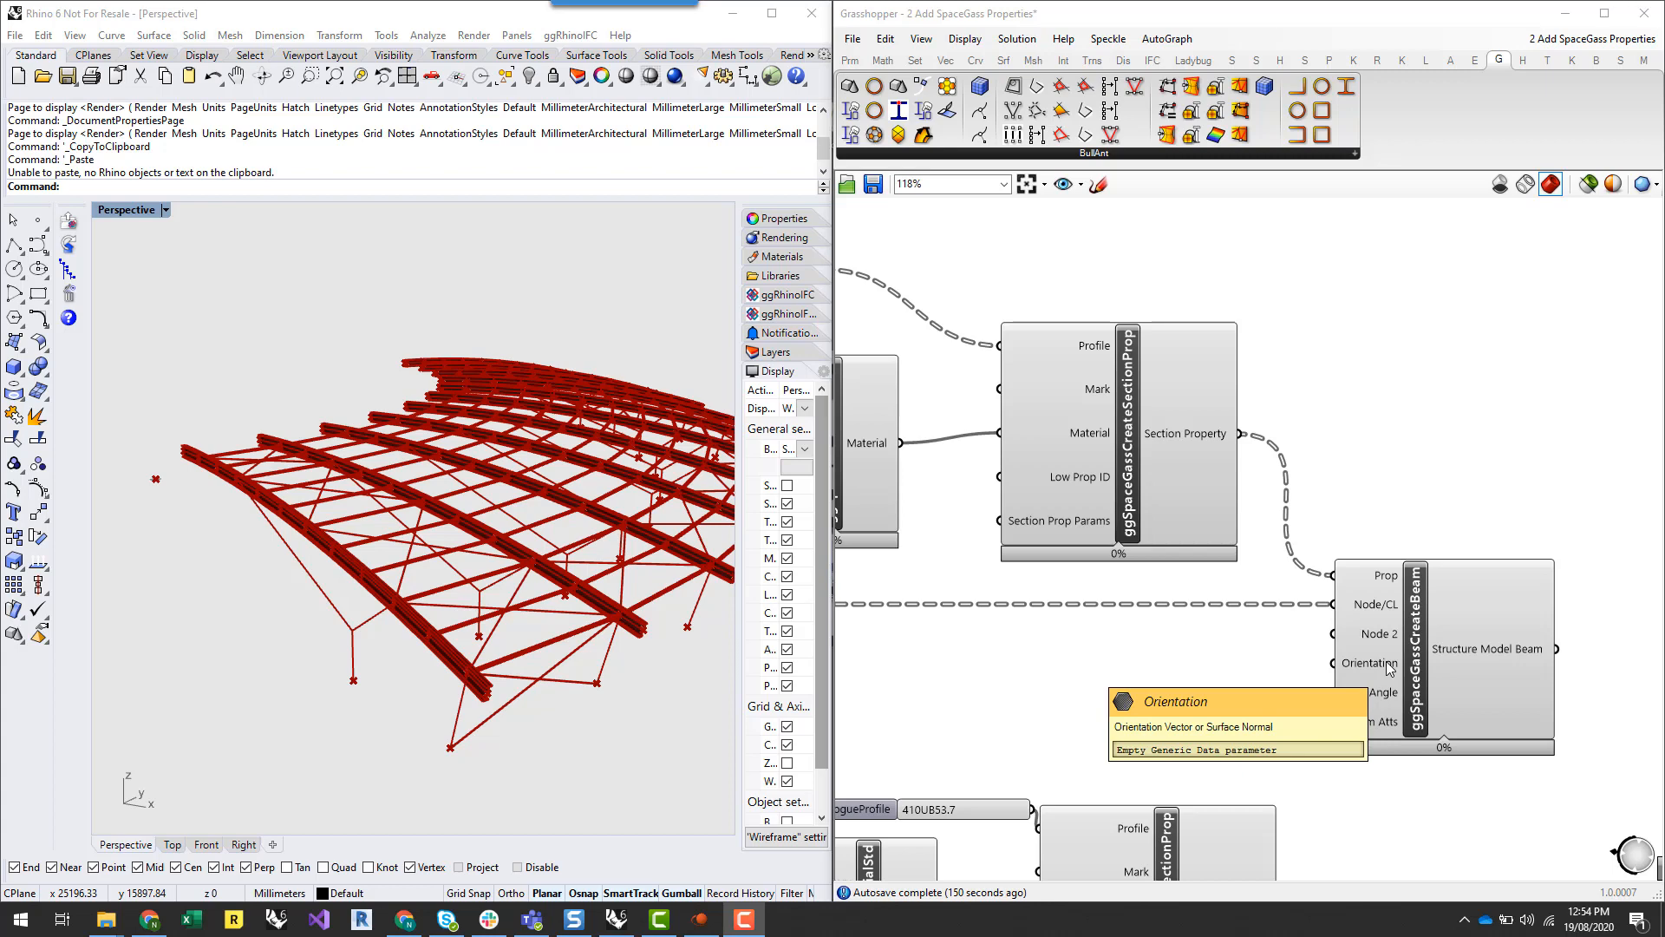
scroll(1558, 590, "down", 8)
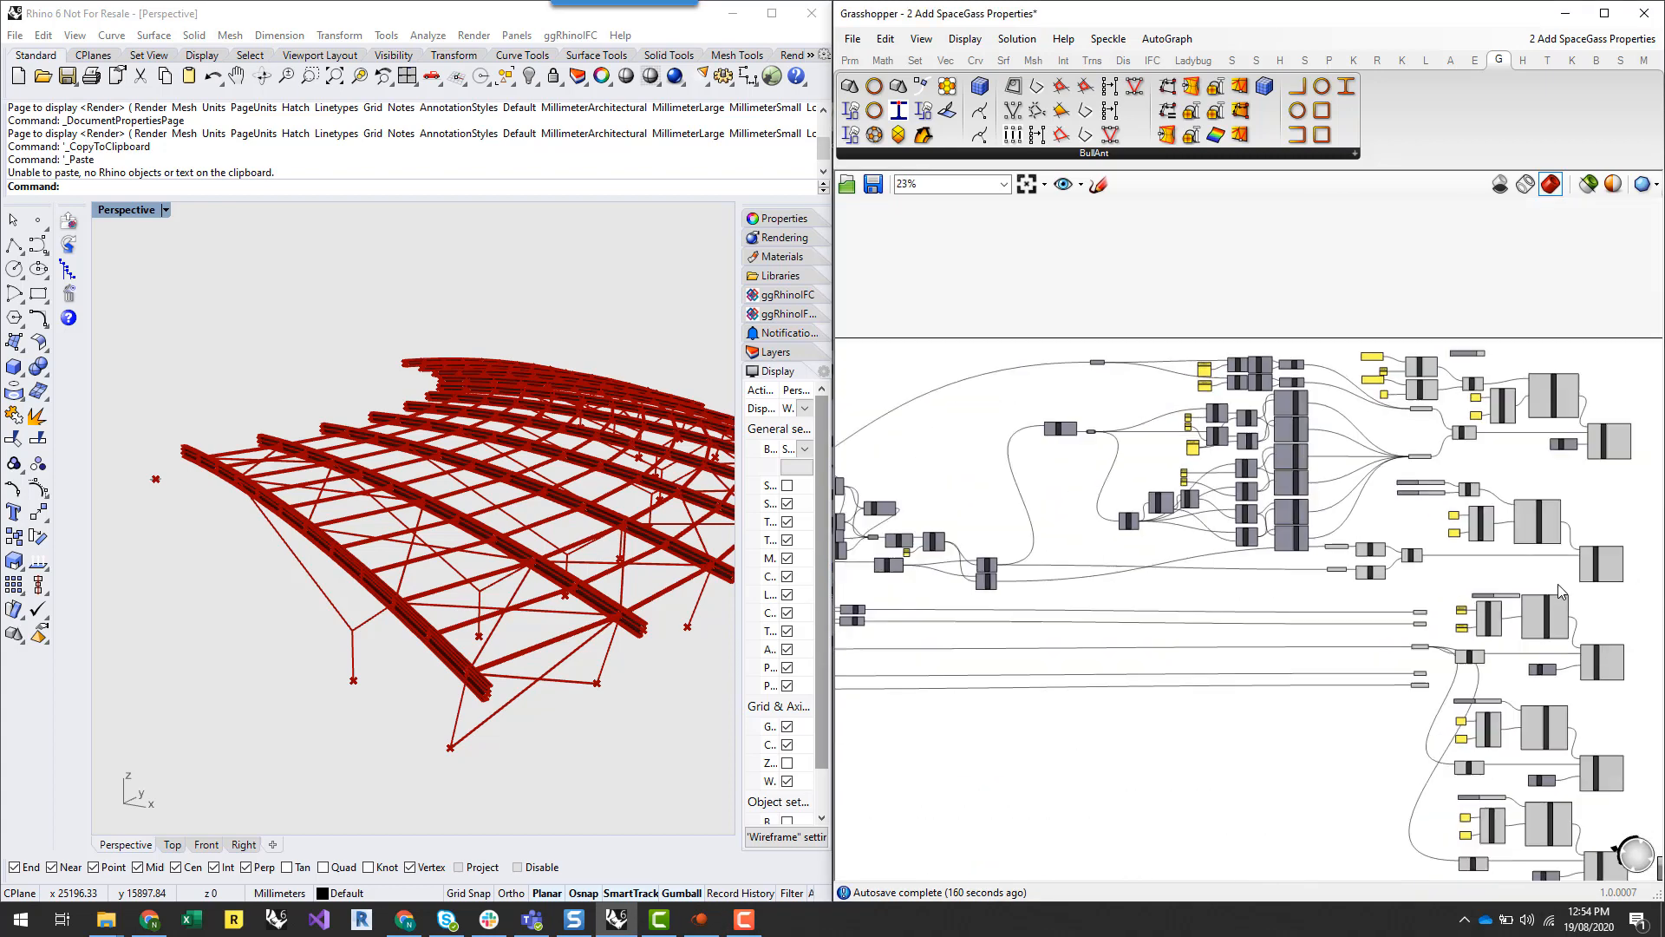
right_click_drag(1088, 731, 1340, 742)
scroll(1381, 693, "down", 1)
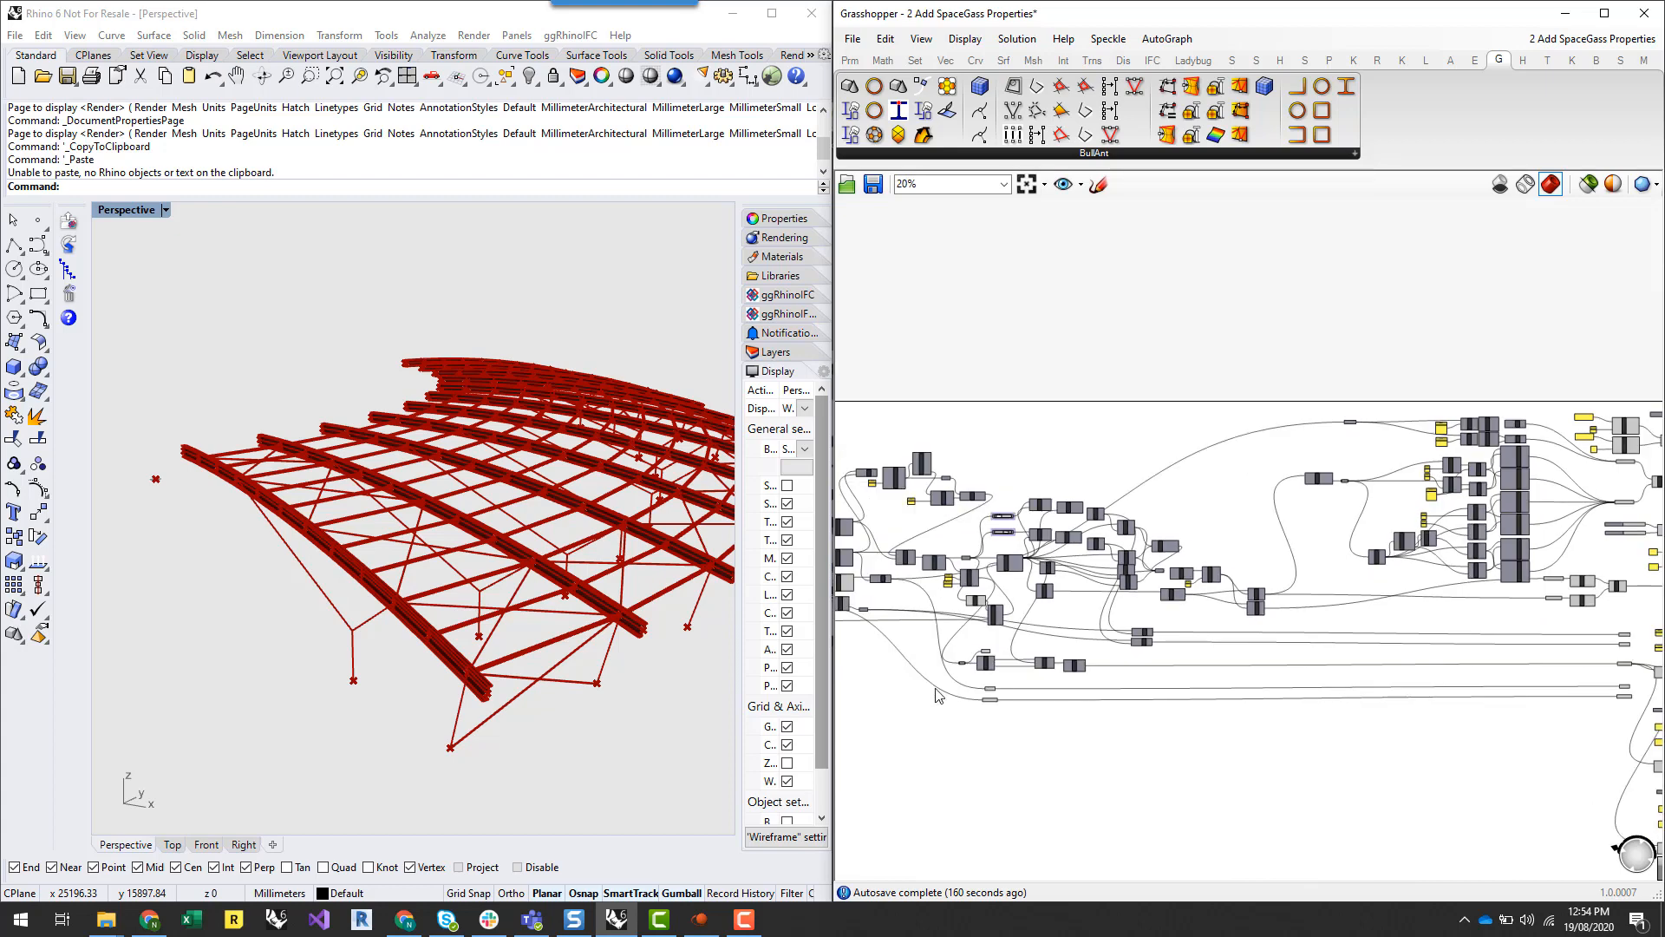
scroll(936, 685, "up", 8)
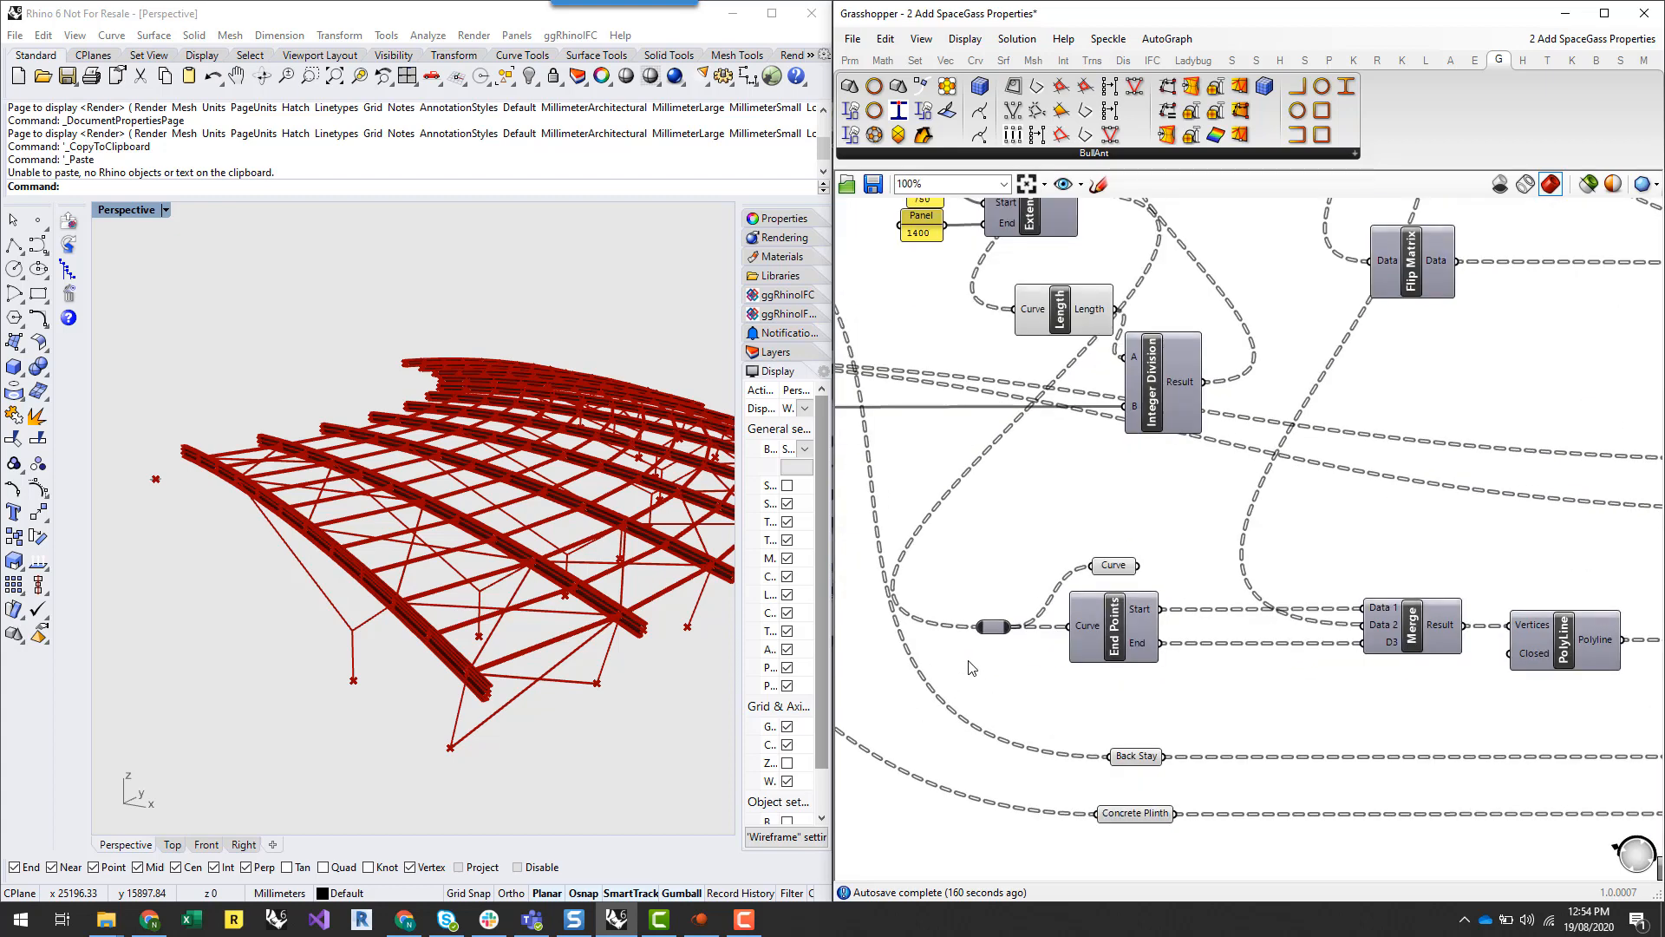
left_click(1114, 566)
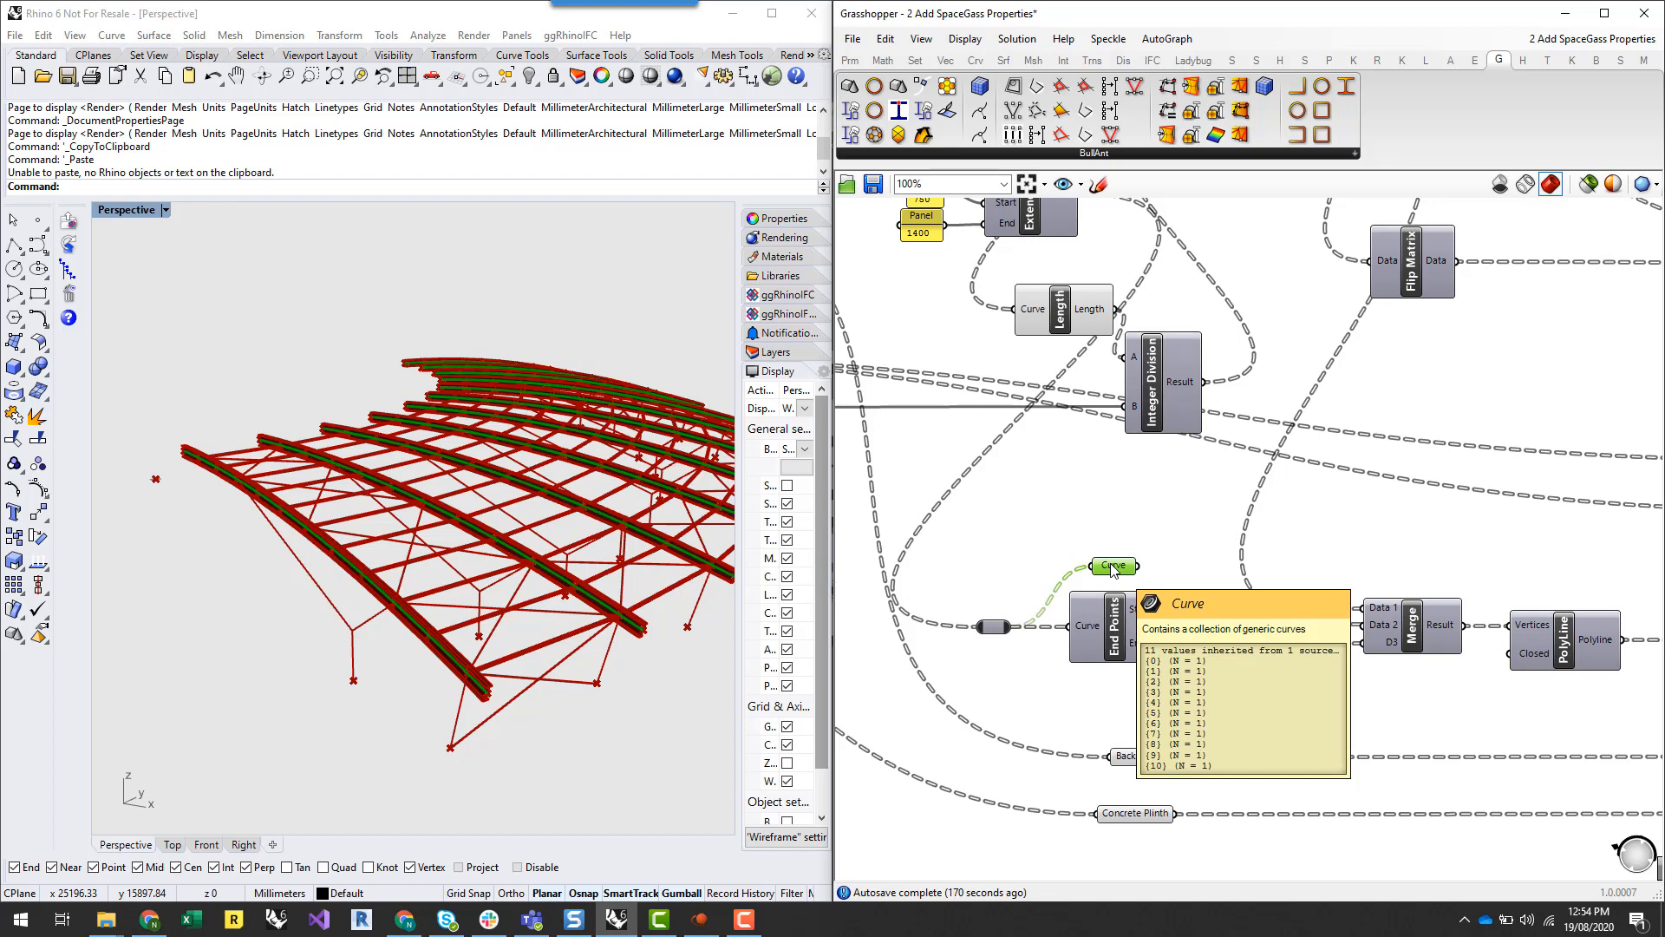
double_click(1314, 565)
type("loft")
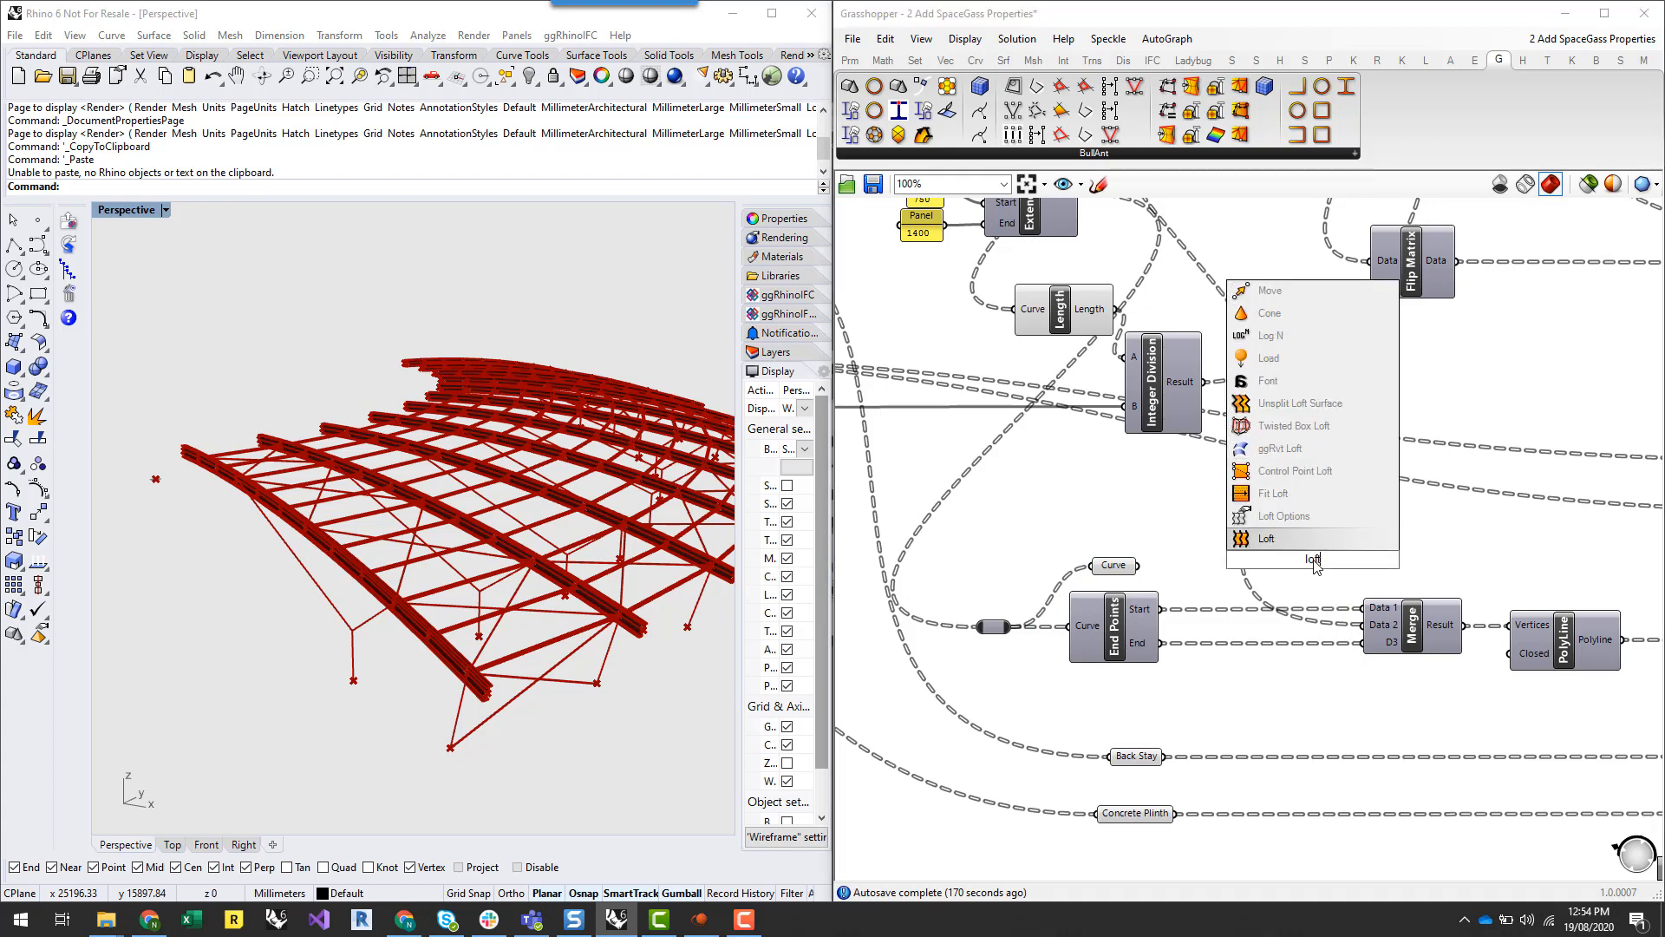
left_click(1238, 543)
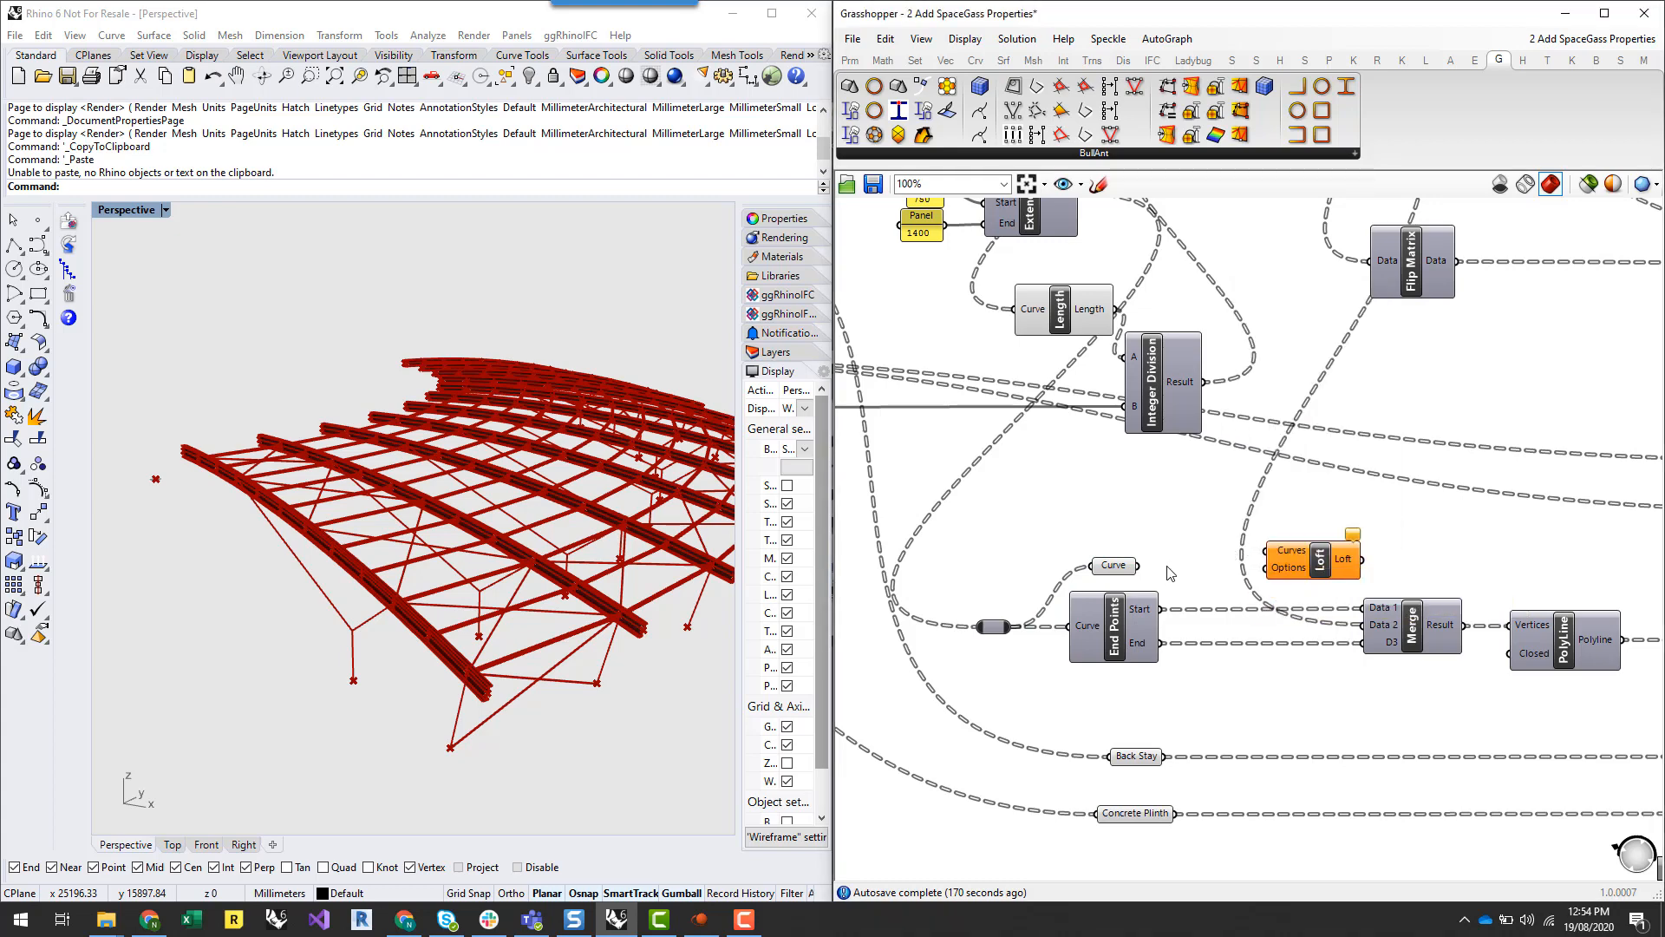
left_click_drag(1137, 568, 1293, 558)
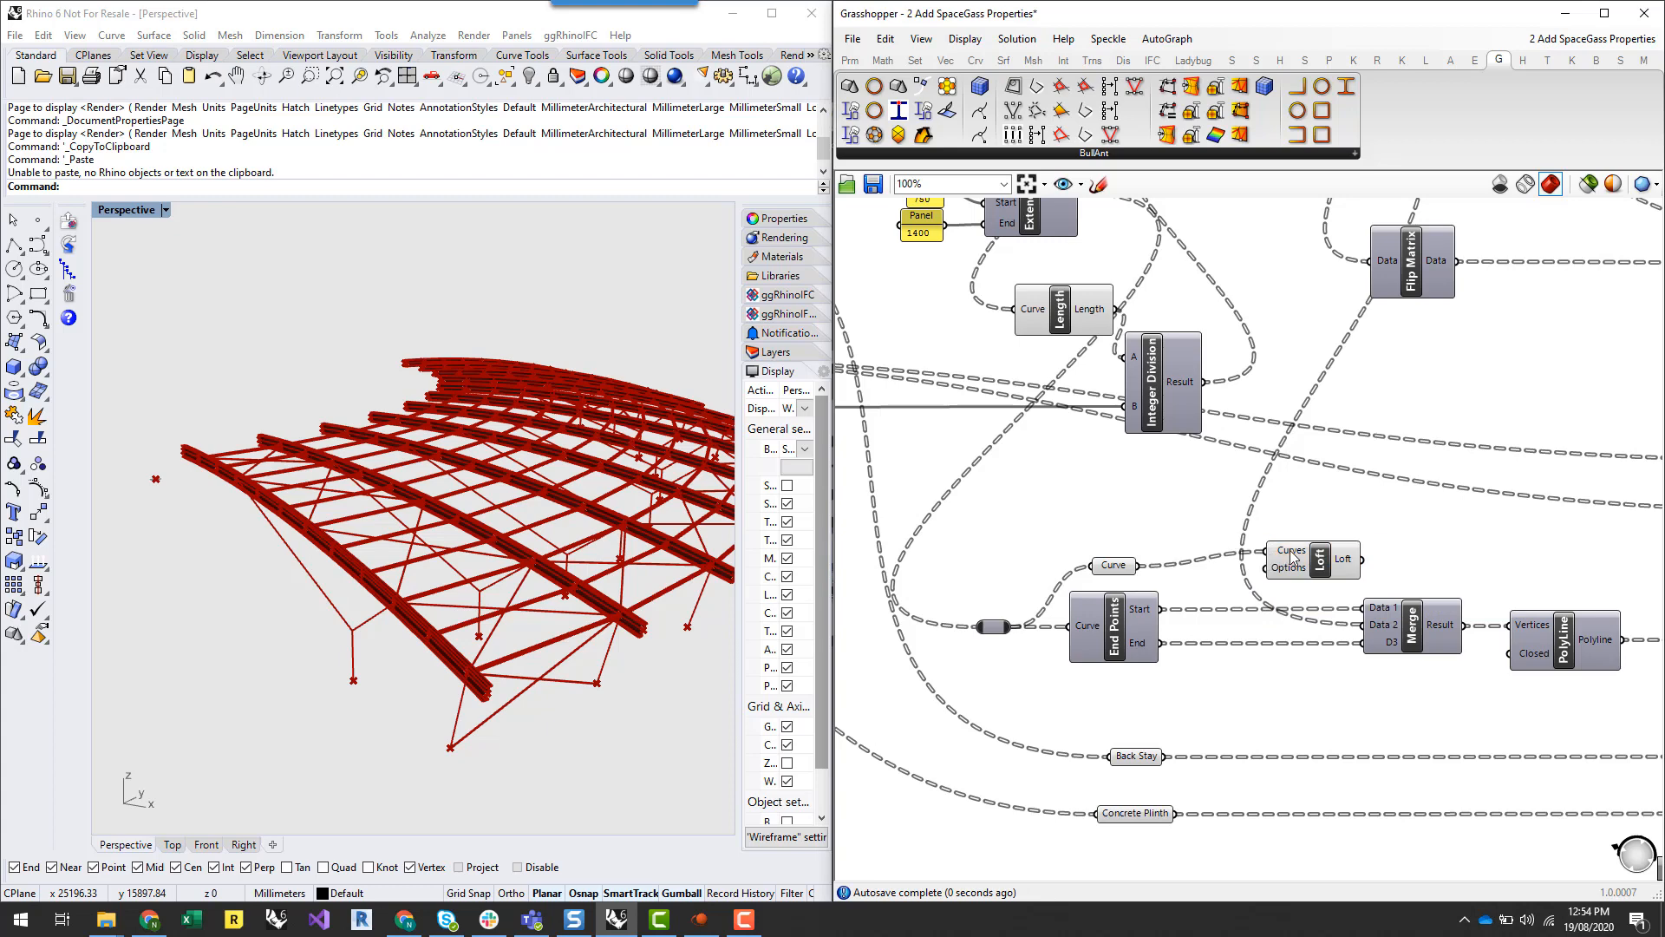
left_click(1286, 556)
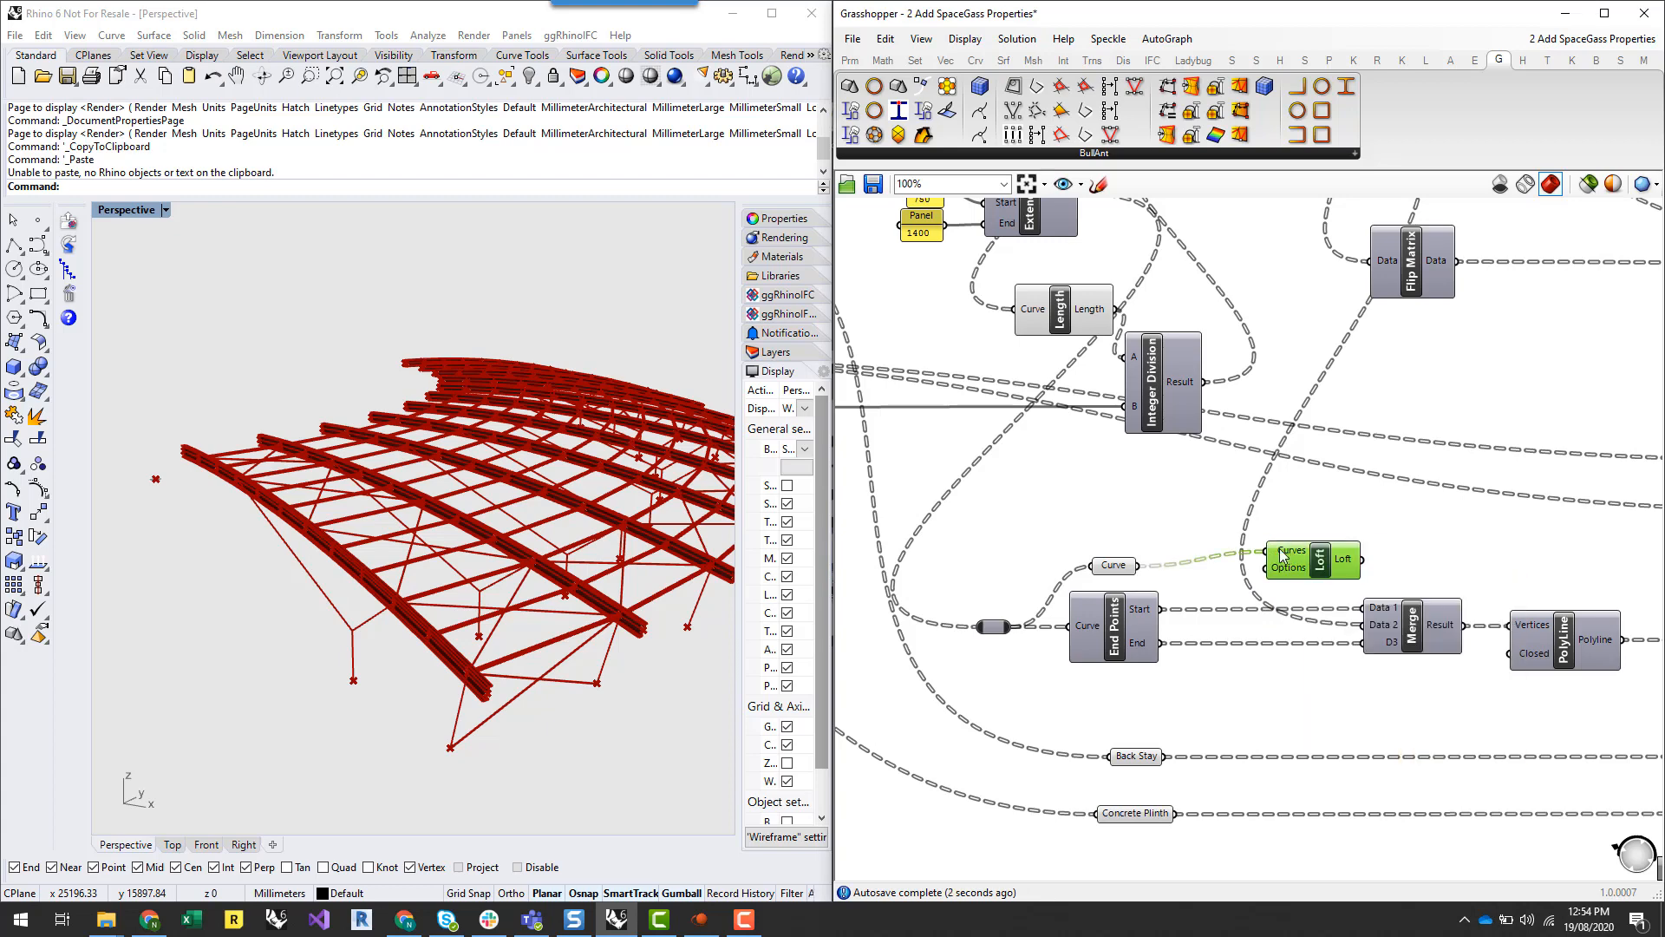
Flatten the Loft component's Curves input to form a surface across the rafters, and nudge the component slightly on the canvas
right_click(1283, 555)
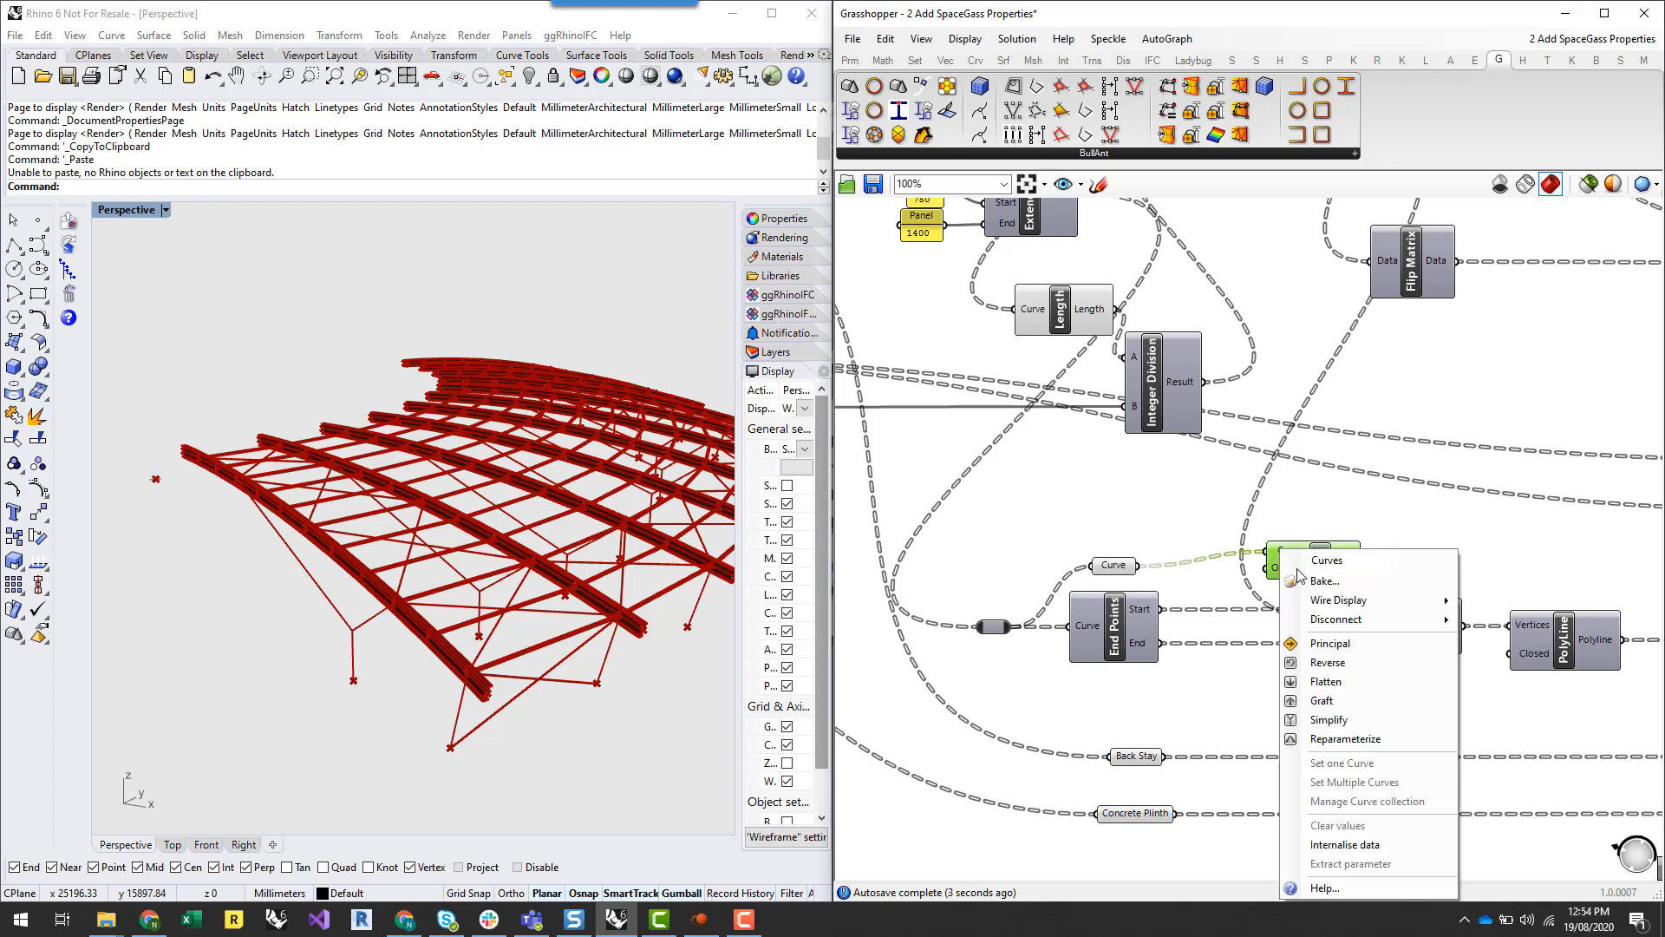
left_click(1336, 682)
right_click_drag(633, 664, 344, 682)
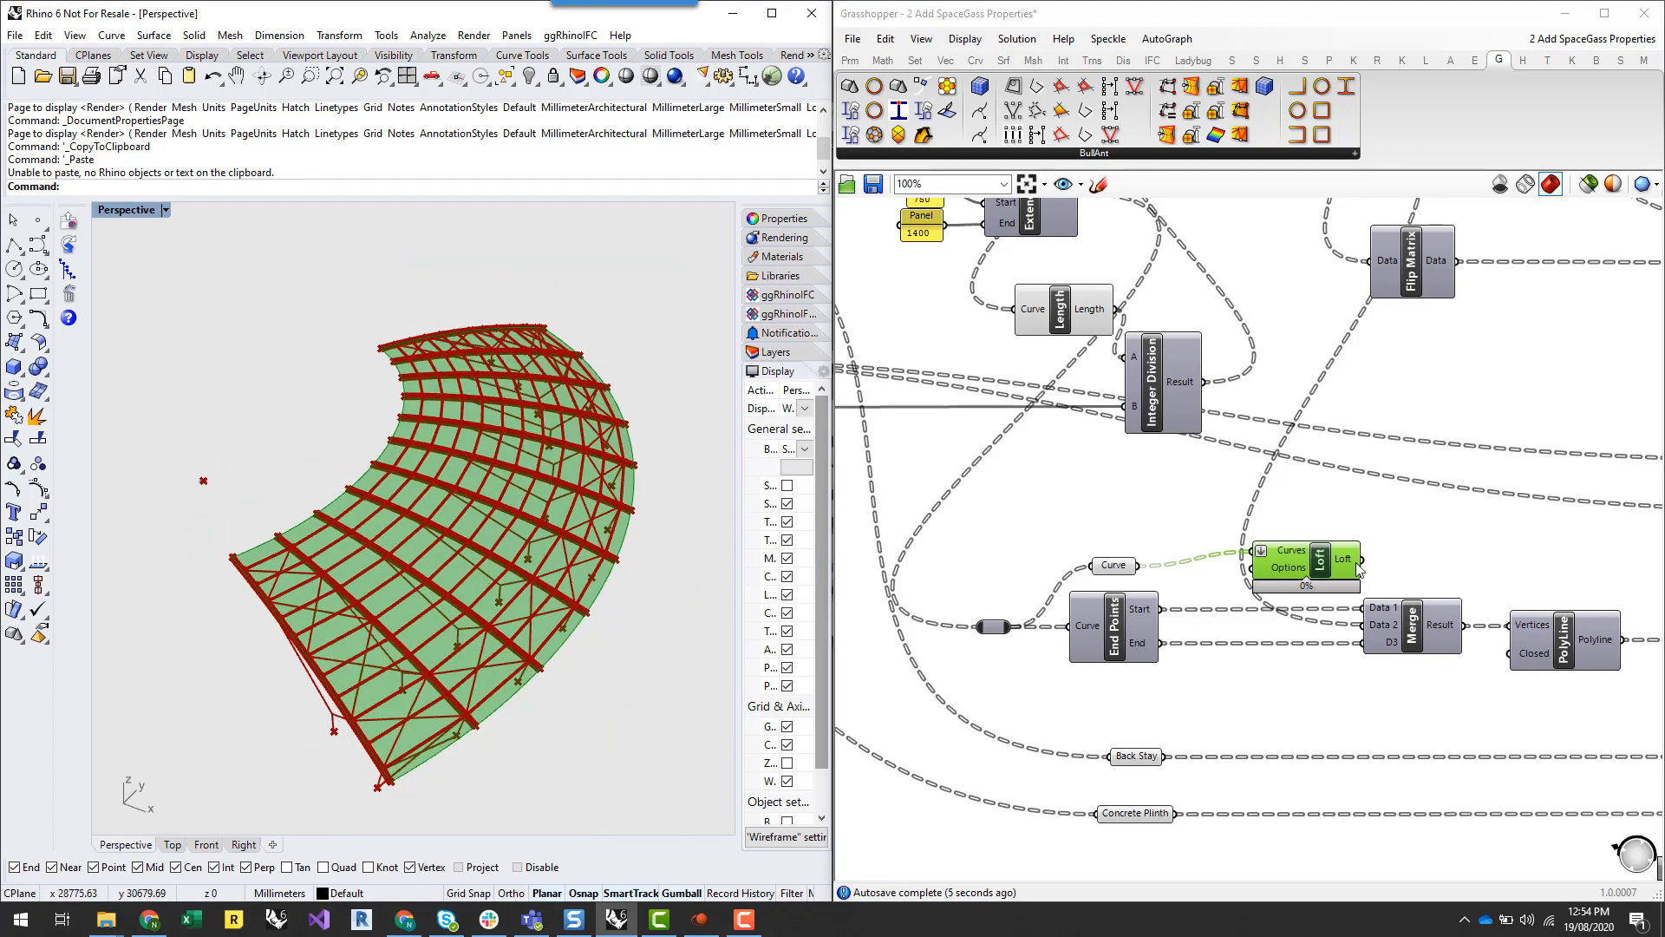
mouse_move(1343, 566)
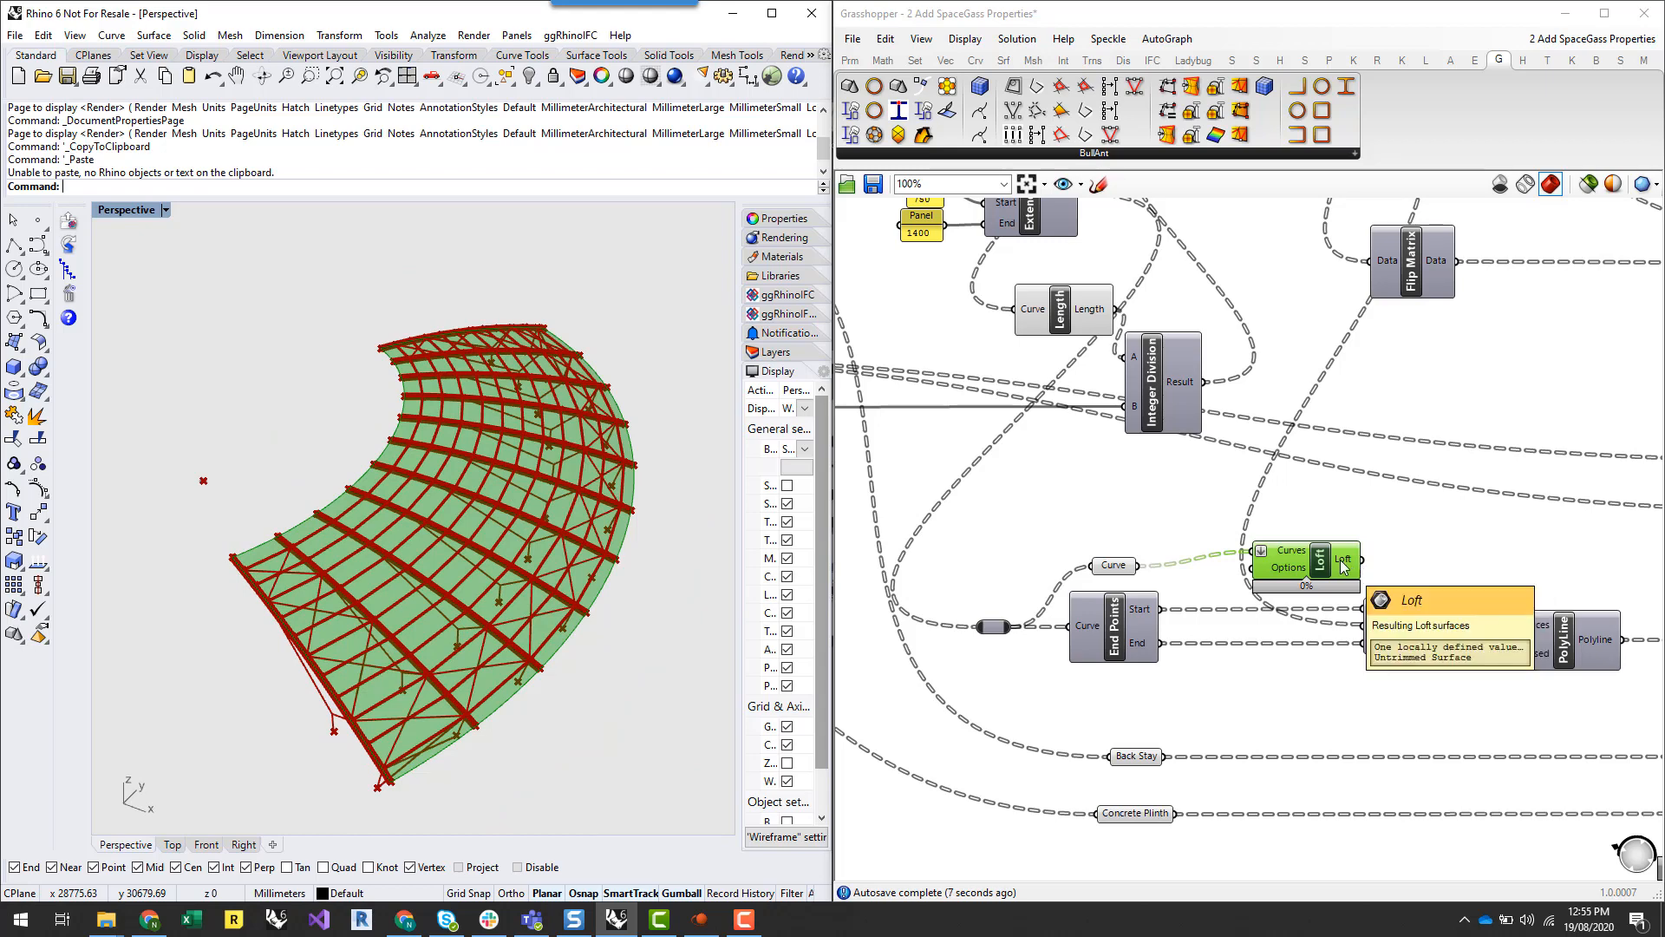
left_click_drag(1343, 565, 1345, 555)
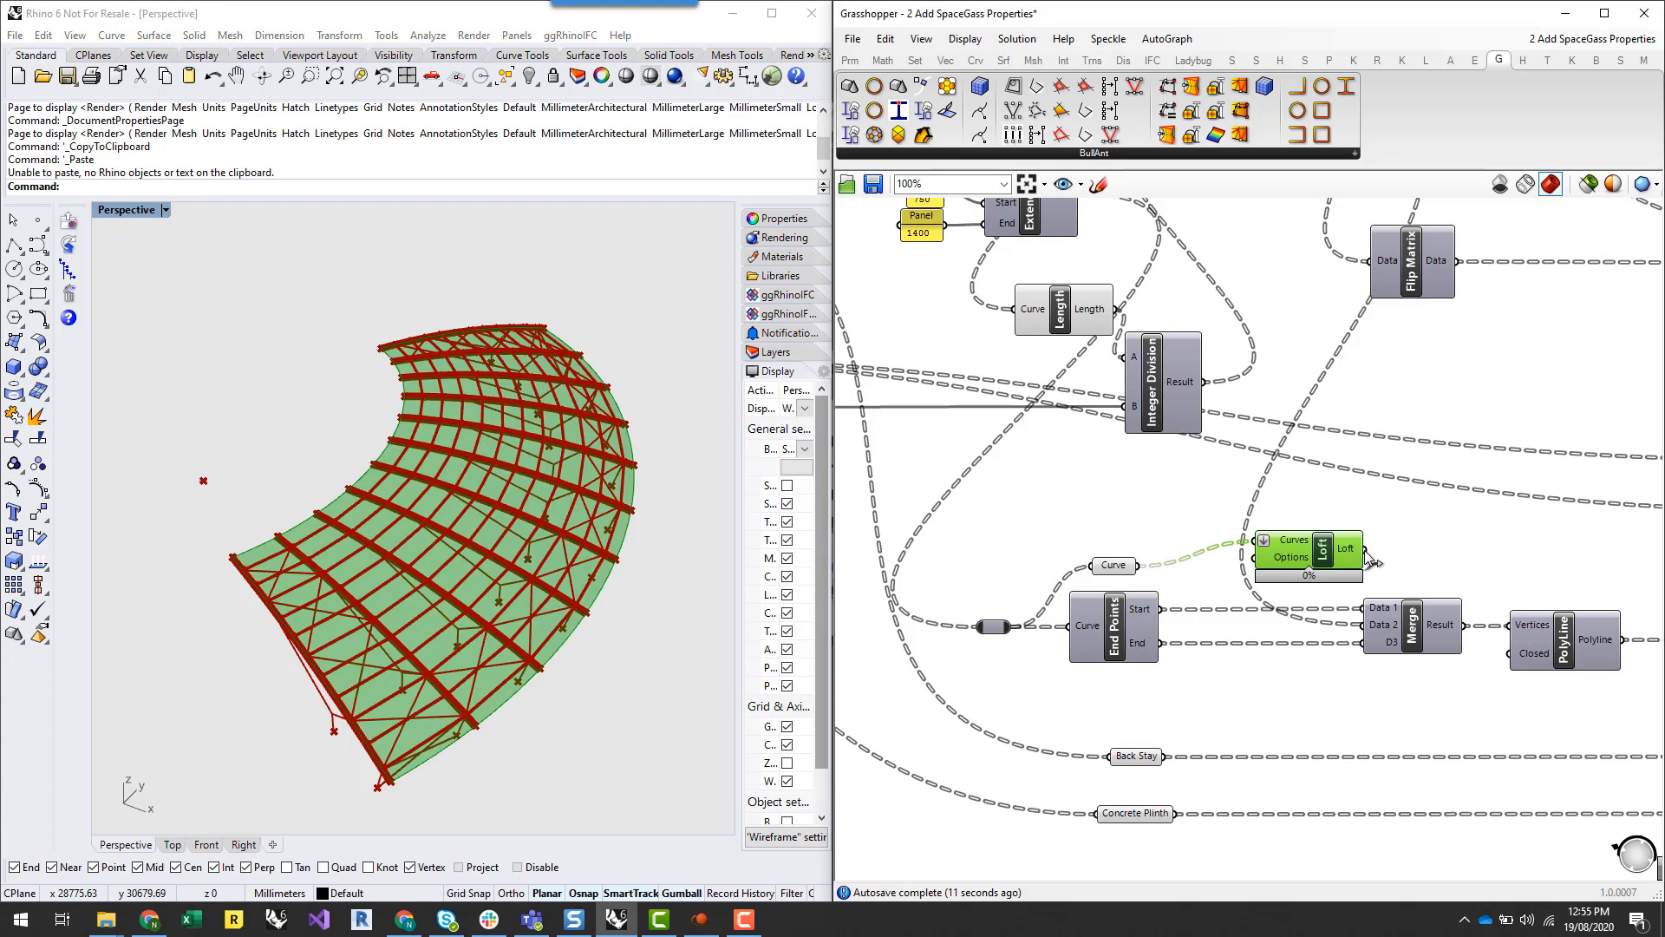
Add a parameter to the Loft component's output and move it beside the purlins' ggSpaceGassCreateBeam component
scroll(1090, 538, "down", 1)
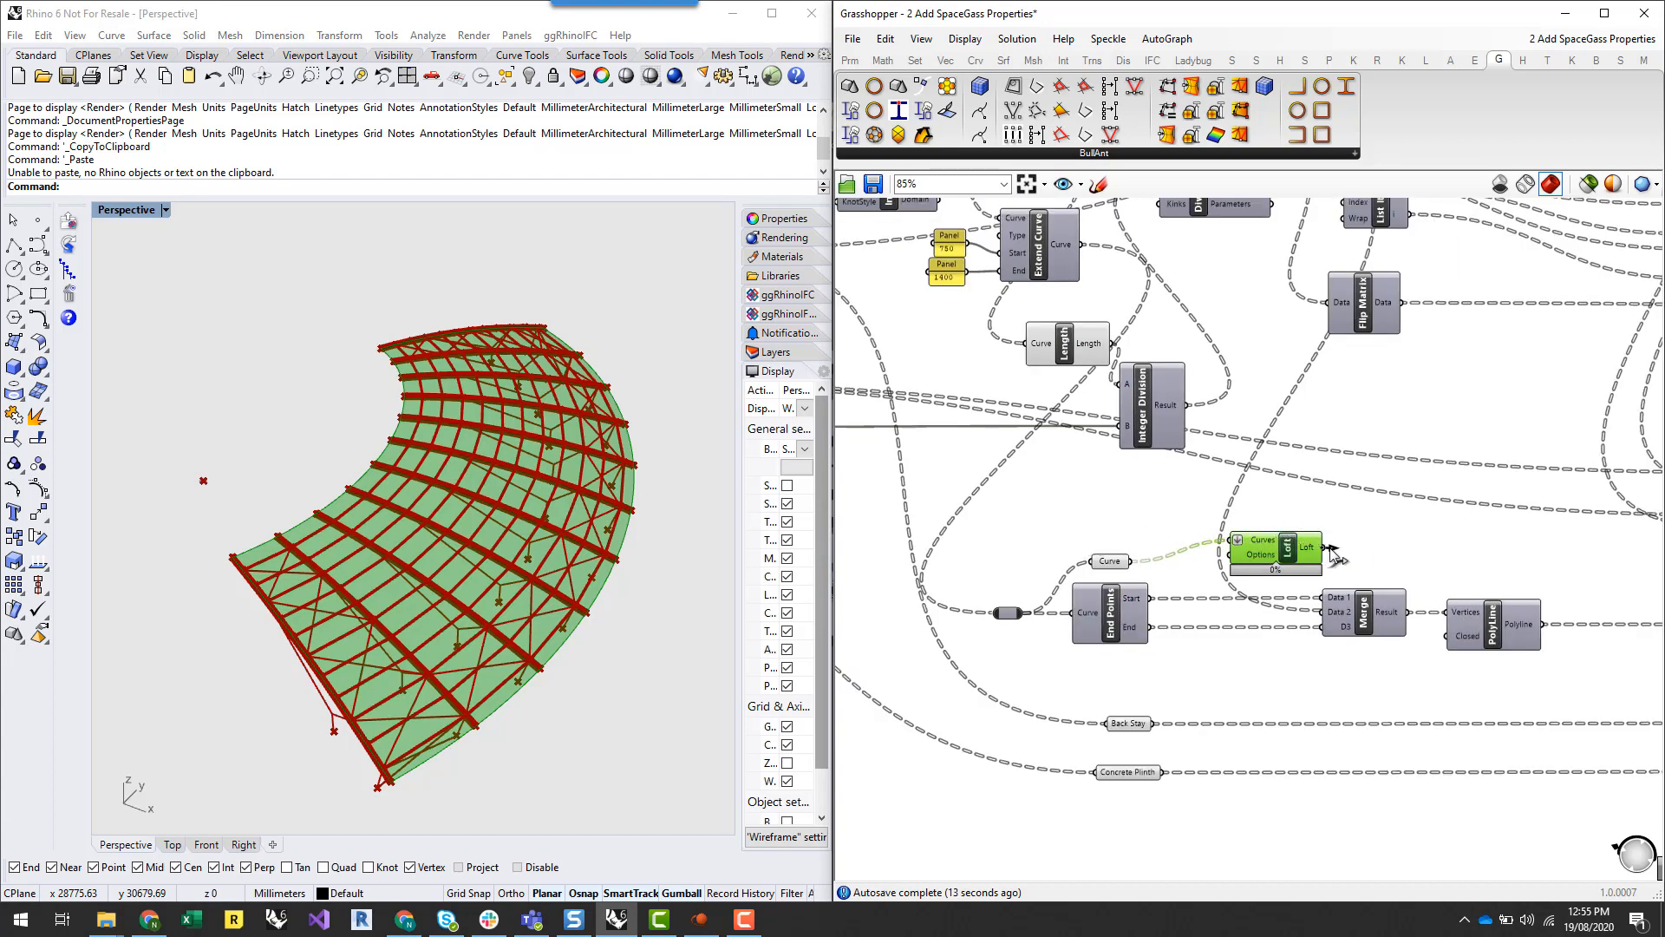
key("Right+Tab")
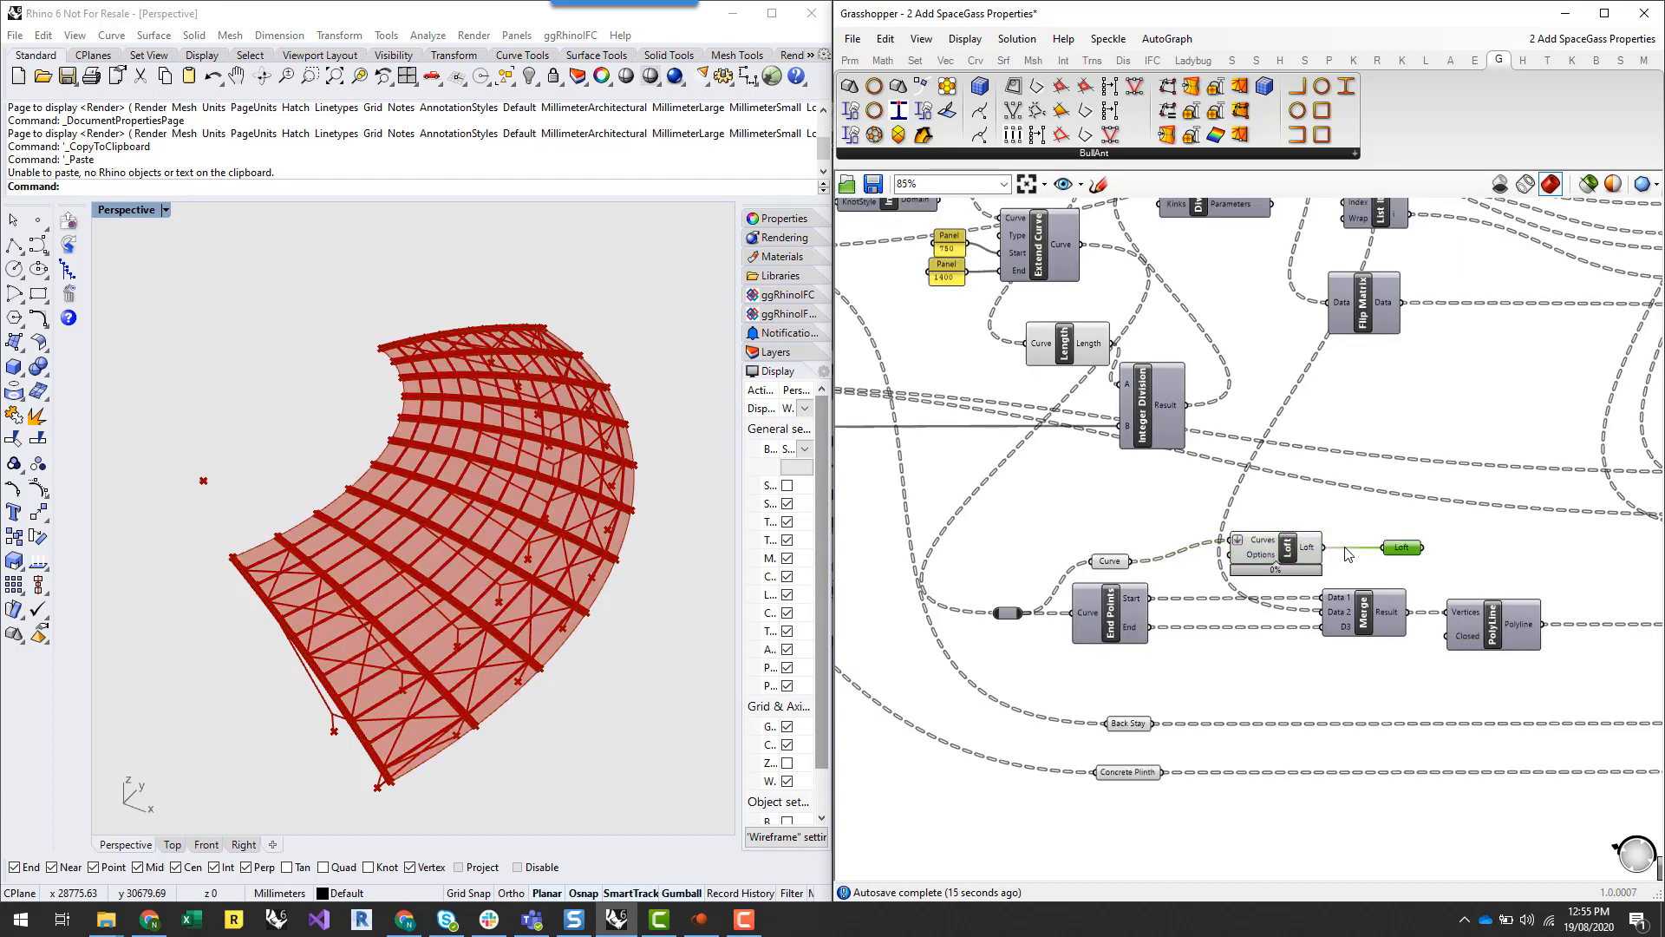
scroll(1354, 651, "down", 5)
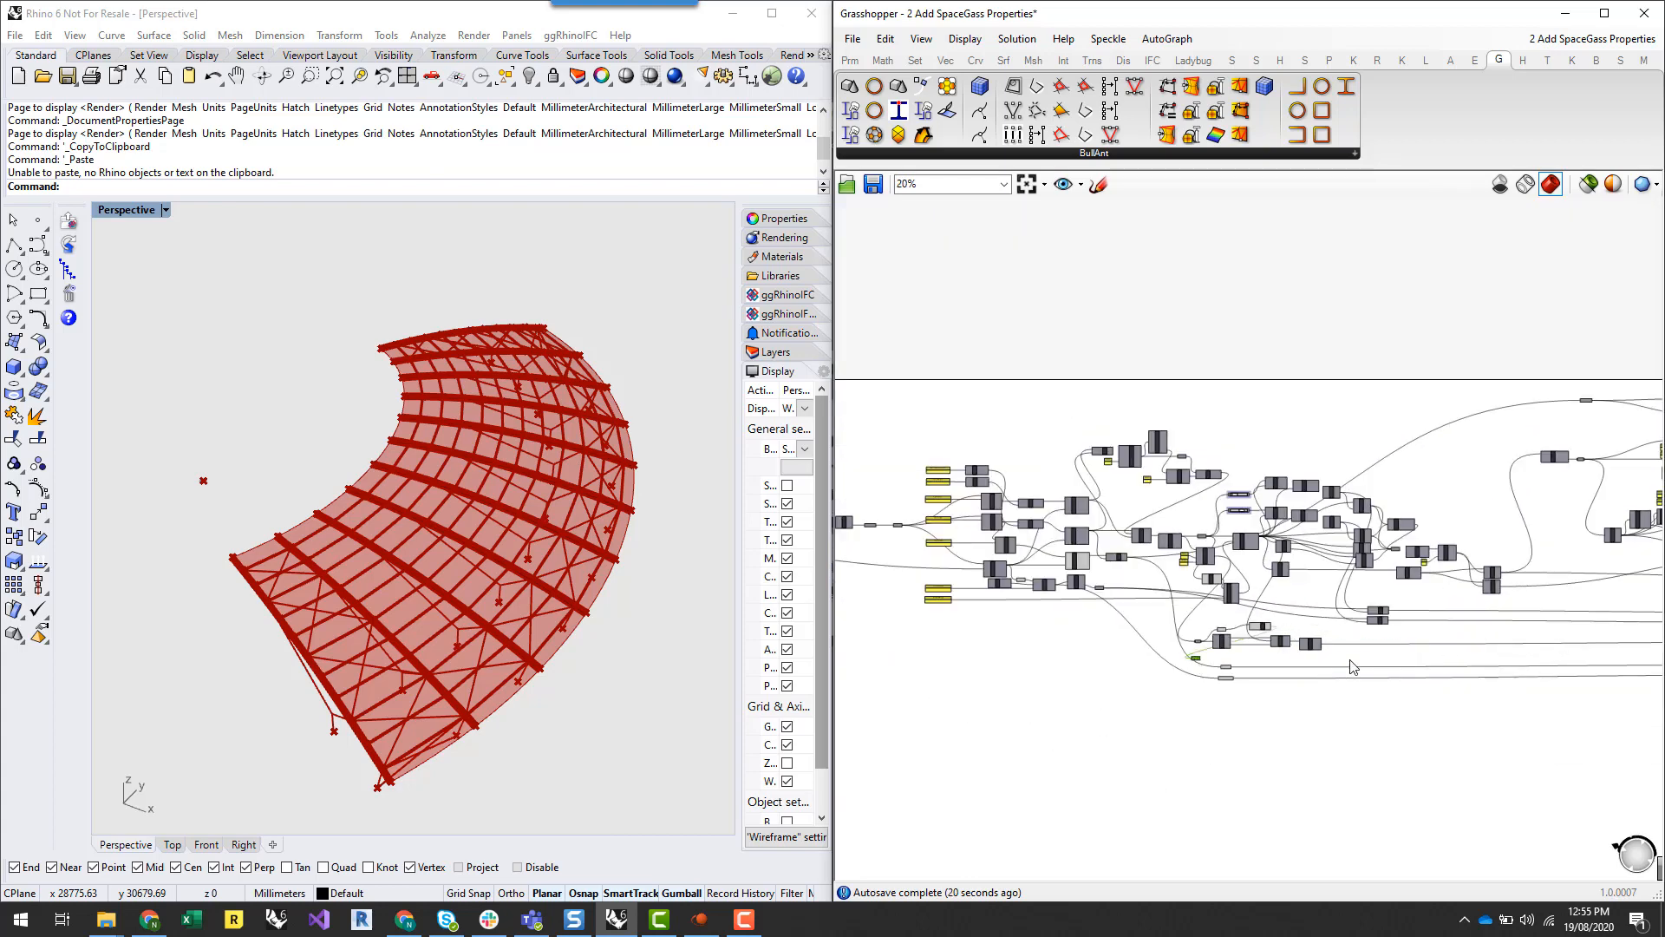
scroll(1357, 679, "down", 1)
scroll(1402, 677, "up", 3)
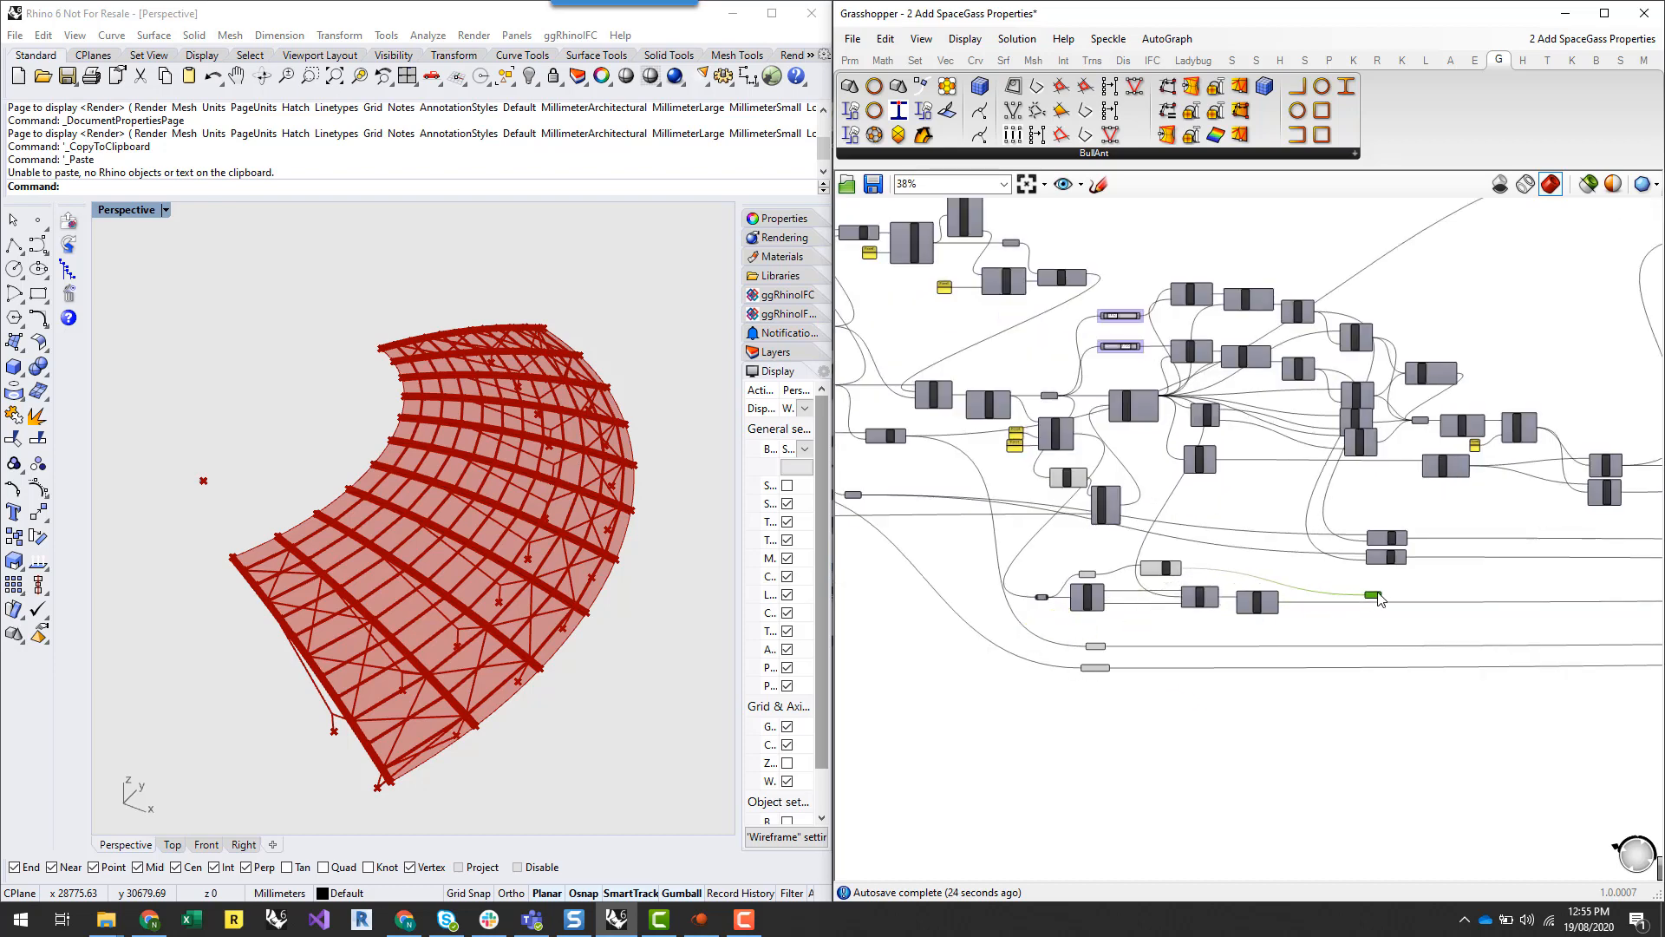
right_click_drag(1145, 651, 1067, 654)
right_click_drag(946, 638, 1020, 659)
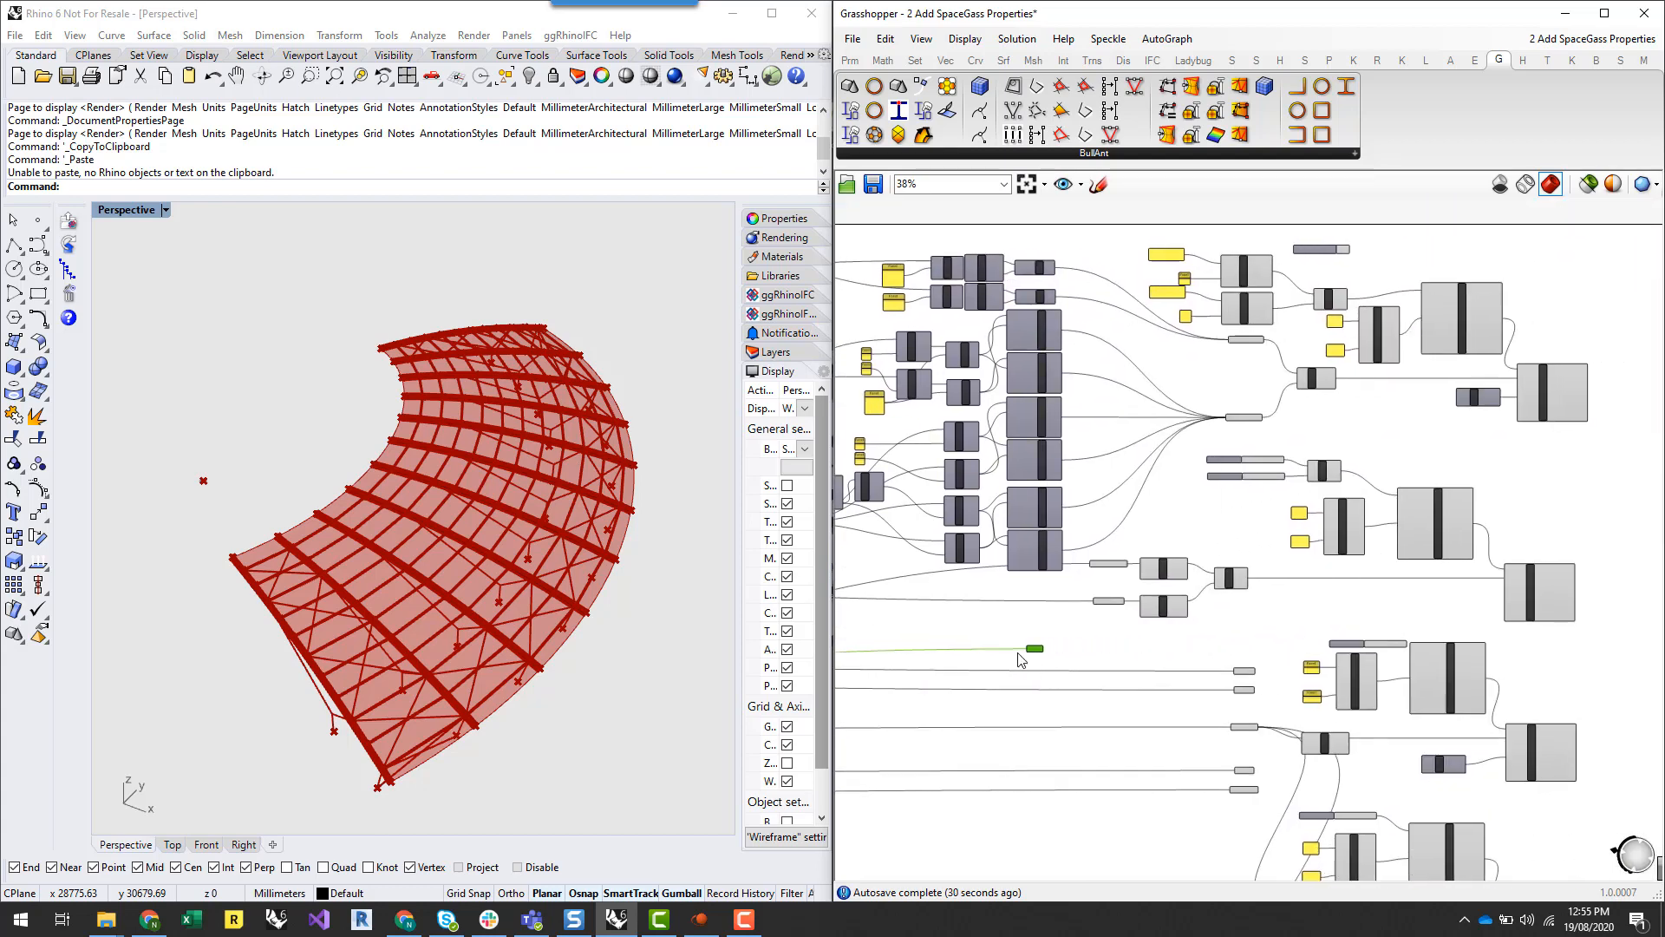
left_click_drag(1034, 650, 1469, 618)
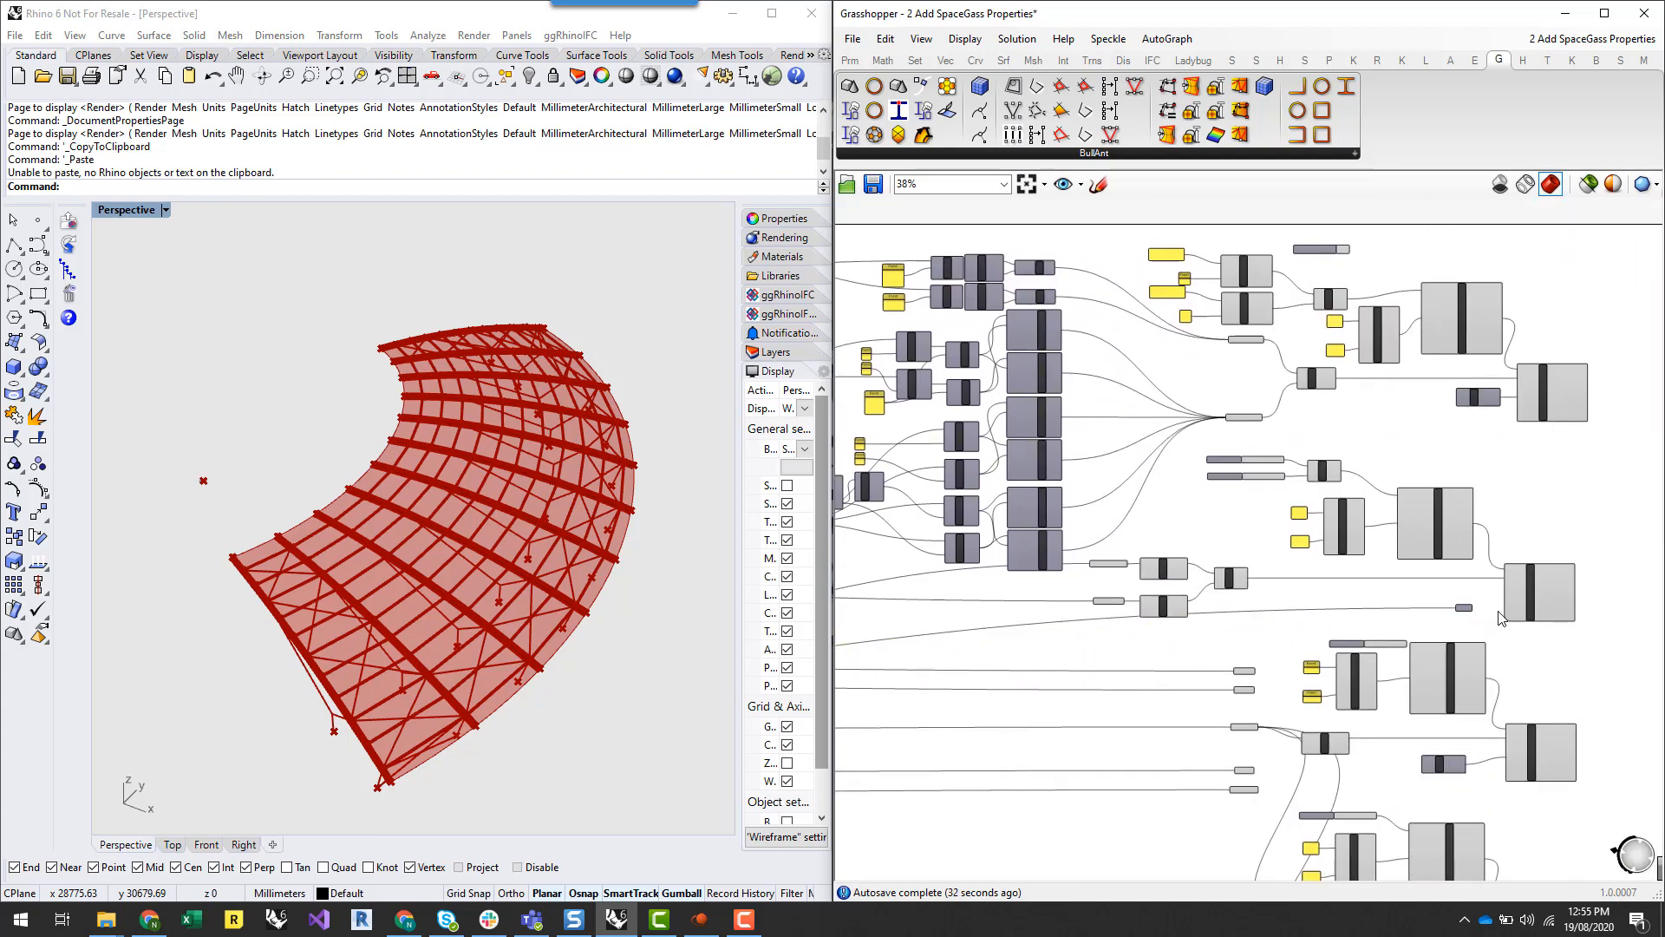
Connect the Loft parameter to the Orientation input of the purlins' ggSpaceGassCreateBeam component
scroll(1504, 623, "up", 4)
scroll(1504, 623, "up", 5)
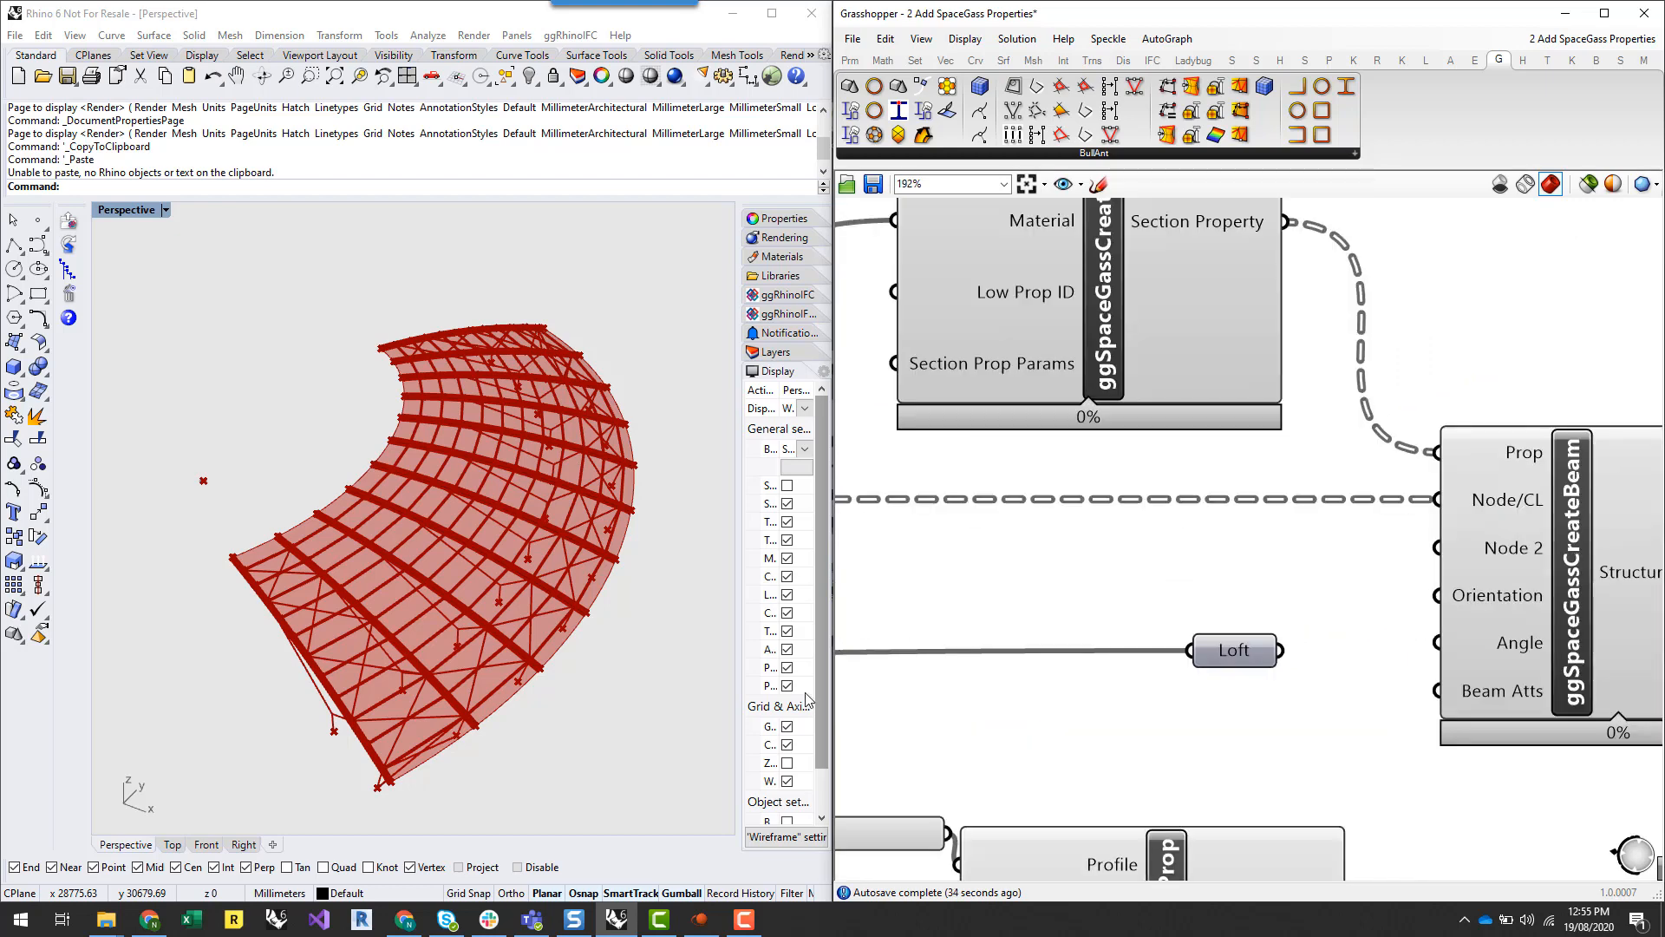
right_click_drag(652, 713, 673, 636)
scroll(599, 607, "up", 4)
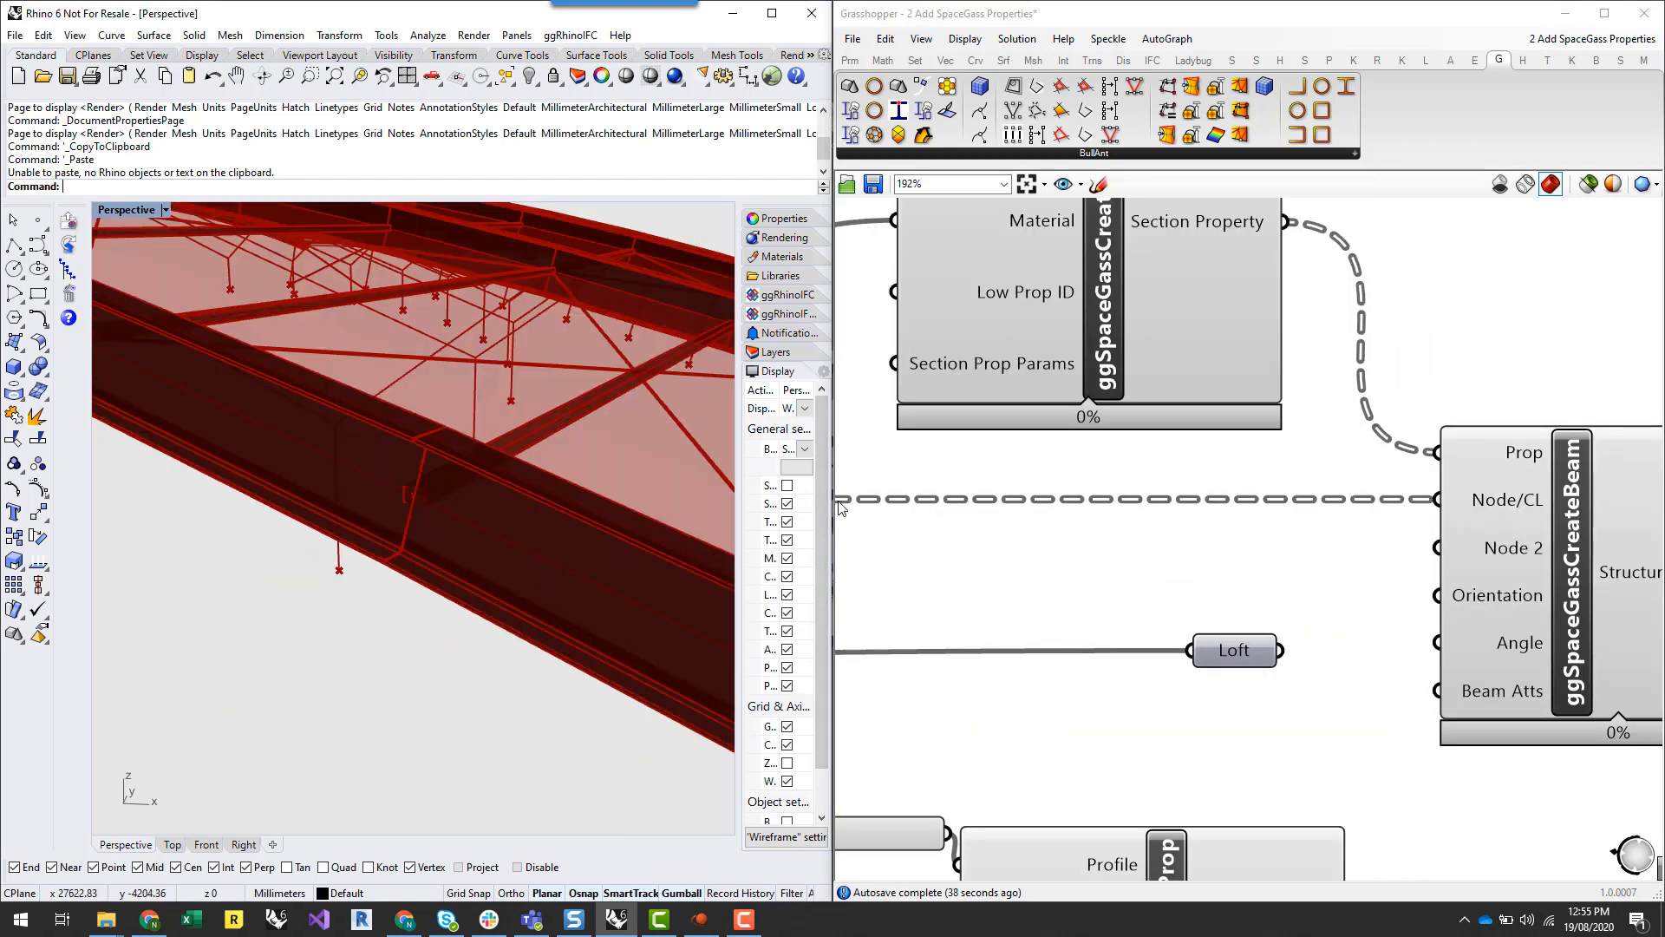
left_click_drag(1278, 652, 1459, 595)
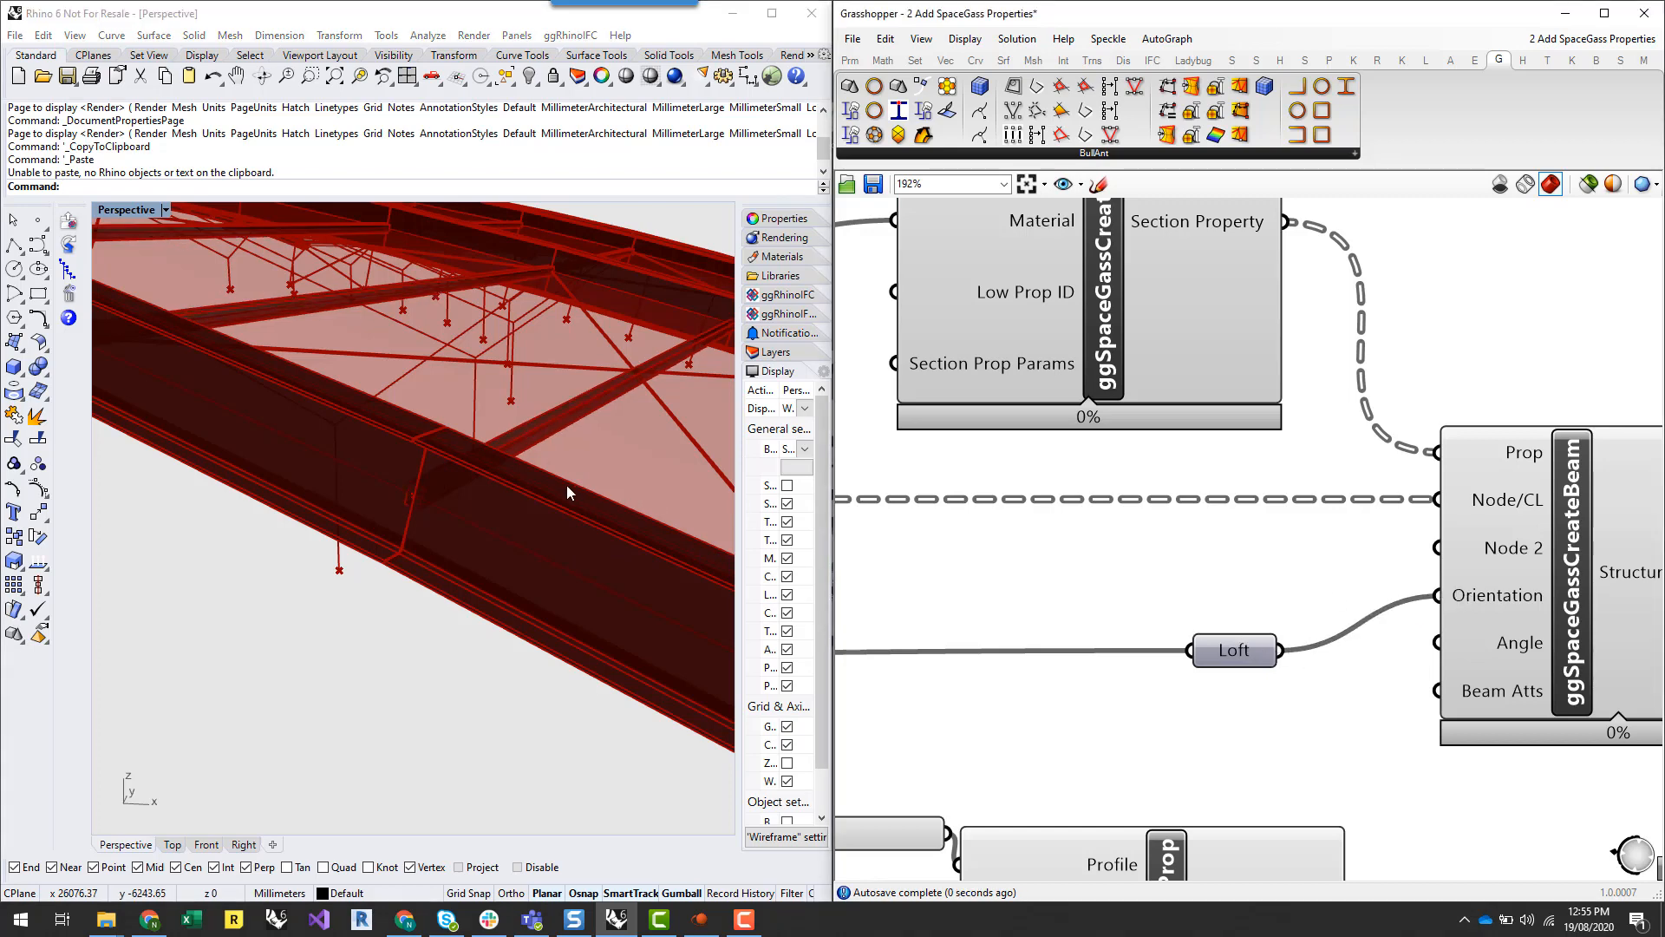
Select the purlins' beam component and examine in the Rhino view how the purlins are oriented against the rafters and lofted surface
left_click(1540, 603)
scroll(551, 479, "down", 6)
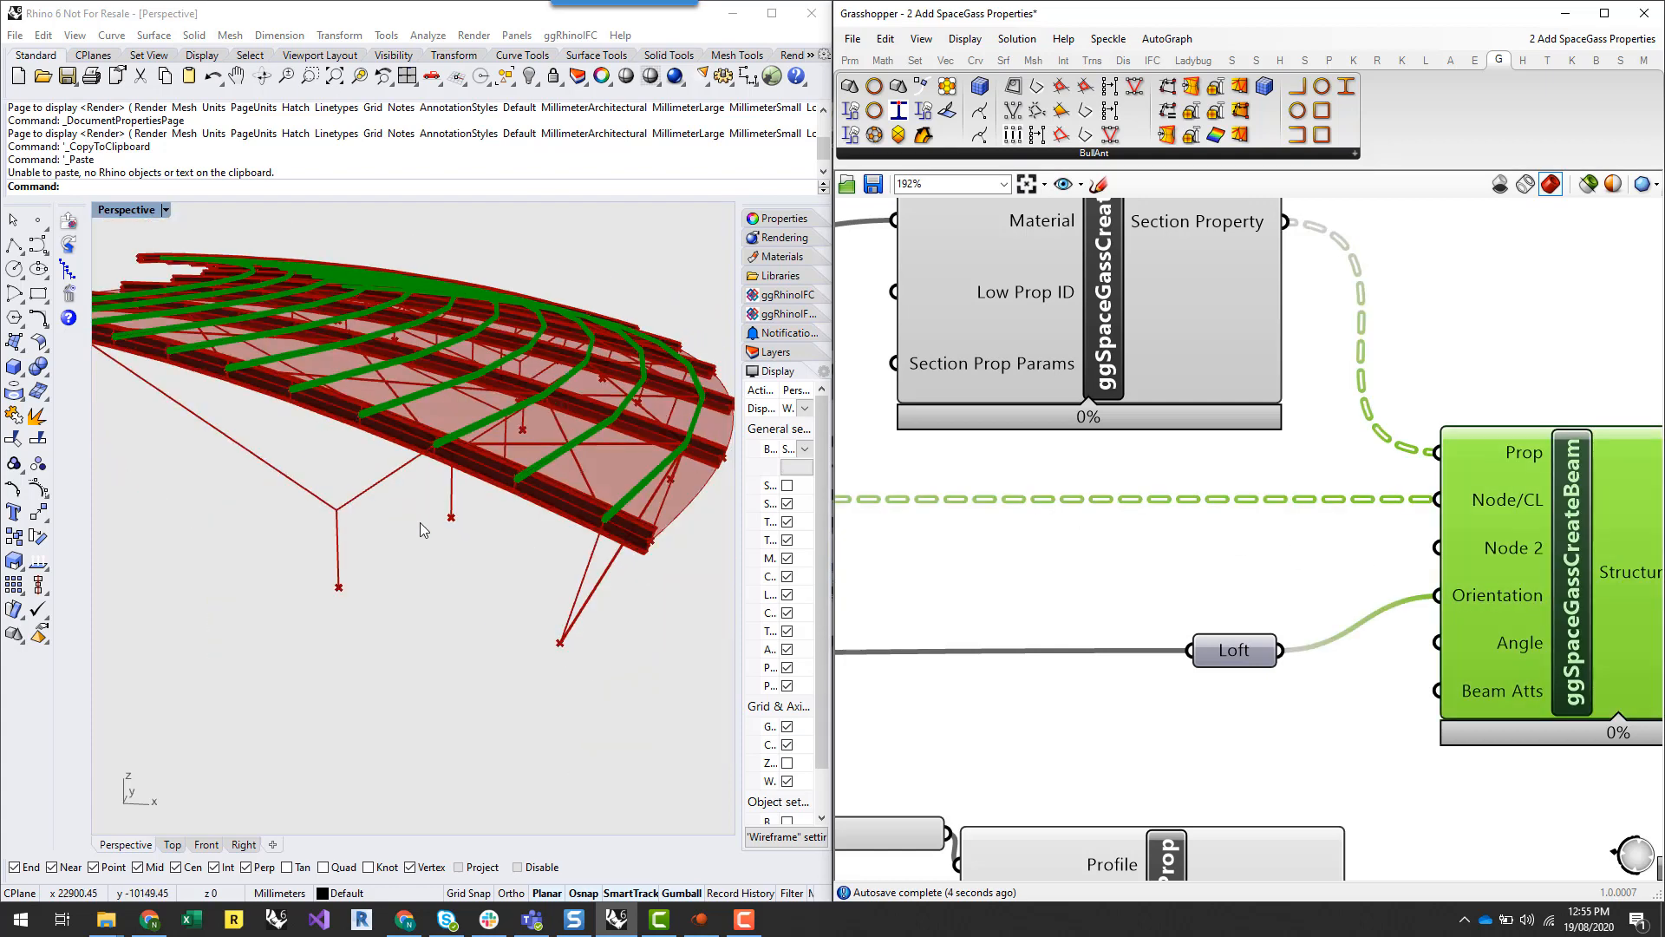
scroll(425, 525, "up", 3)
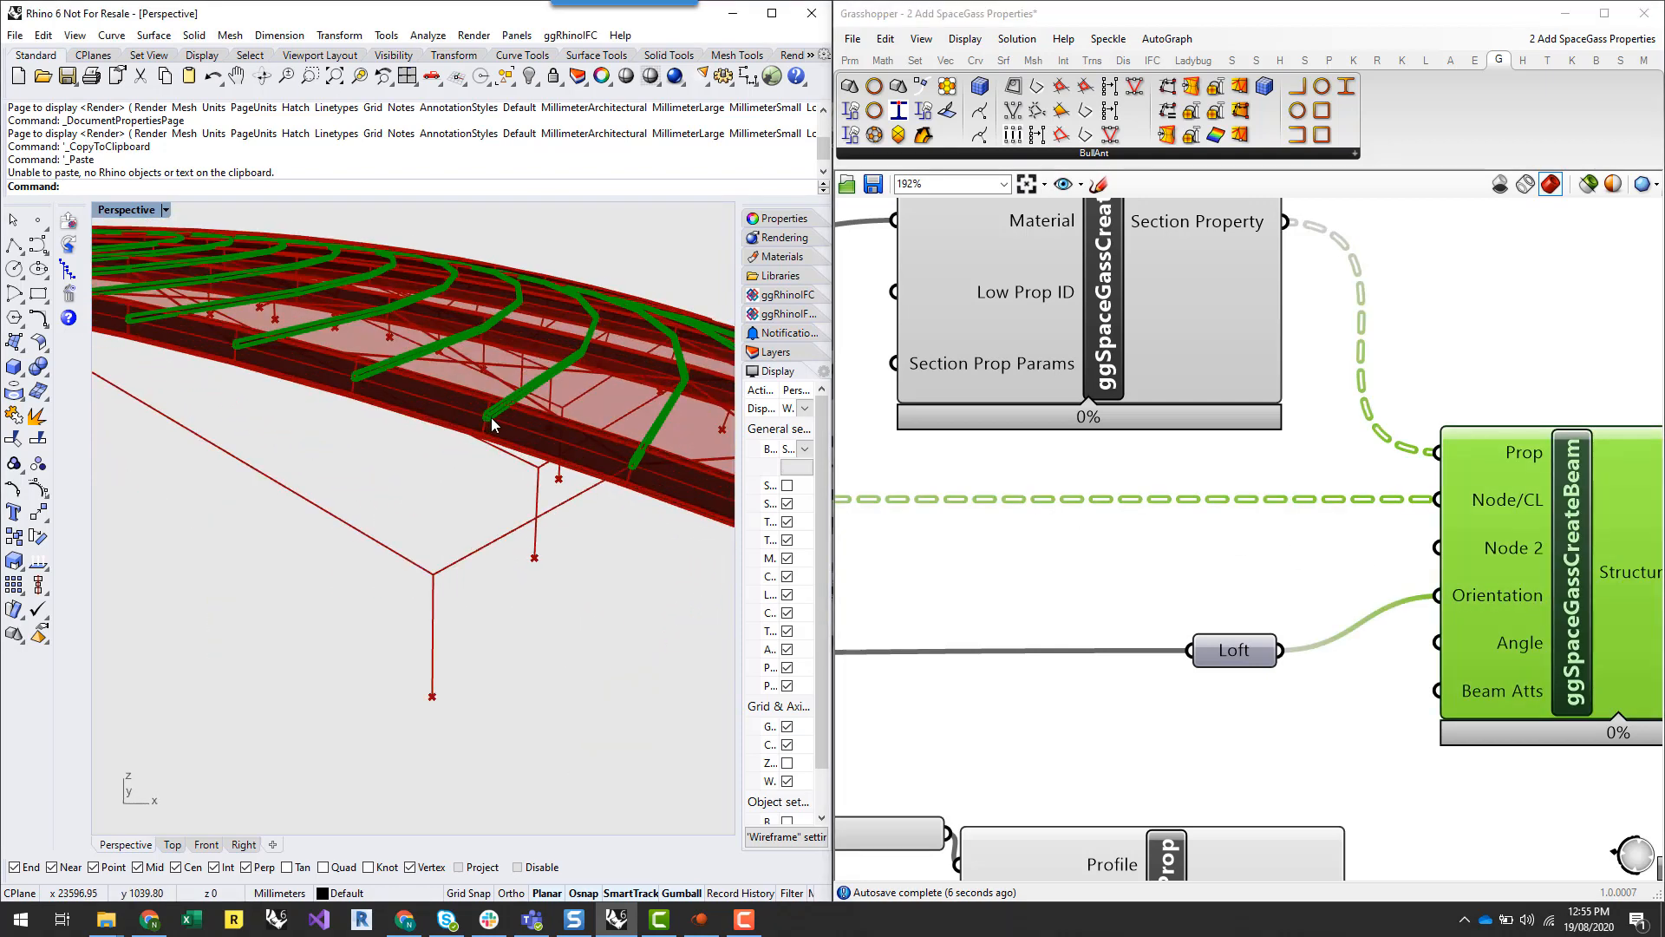
scroll(490, 424, "up", 3)
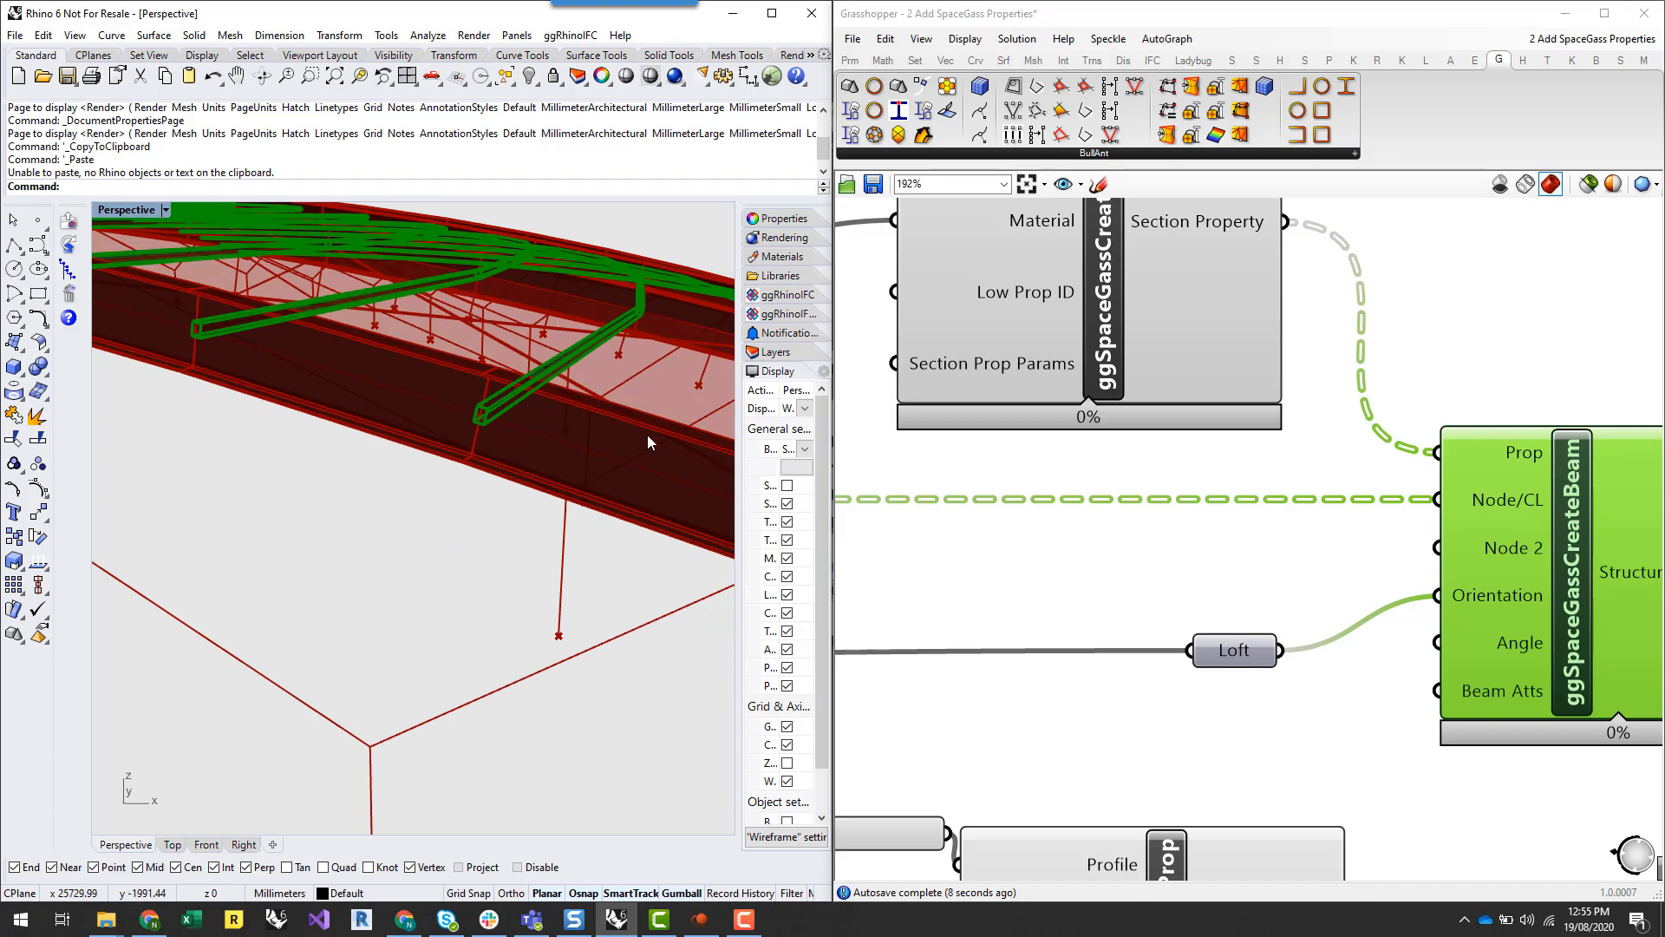
right_click_drag(647, 435, 612, 392)
scroll(618, 388, "up", 8)
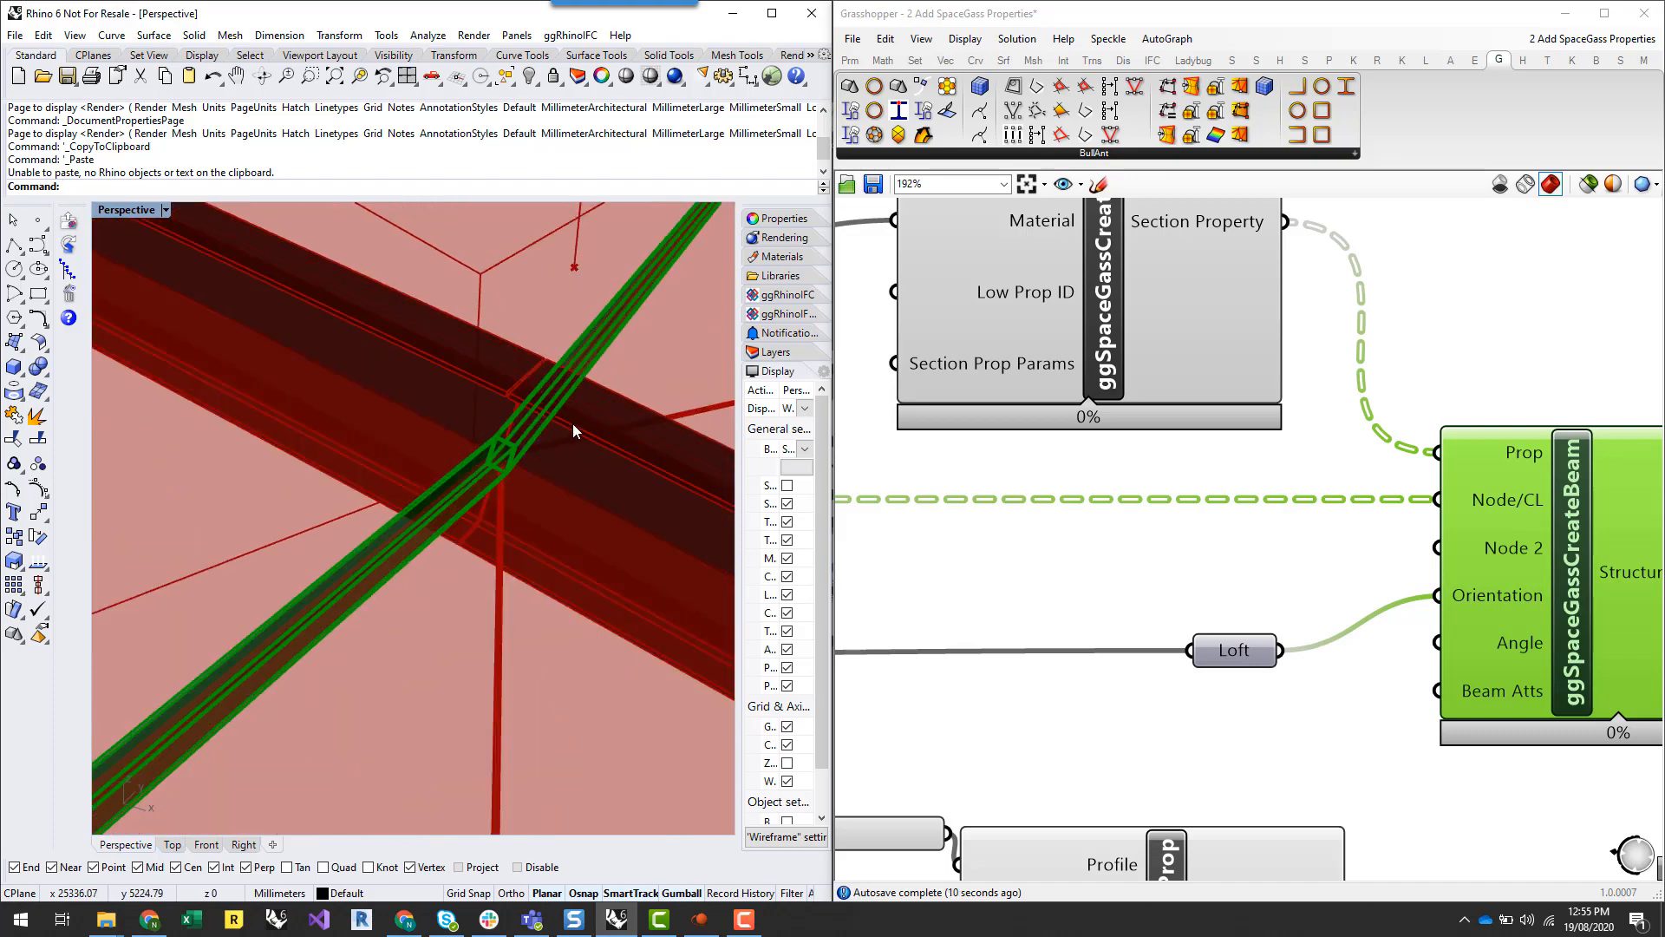
scroll(534, 470, "down", 10)
scroll(539, 461, "down", 6)
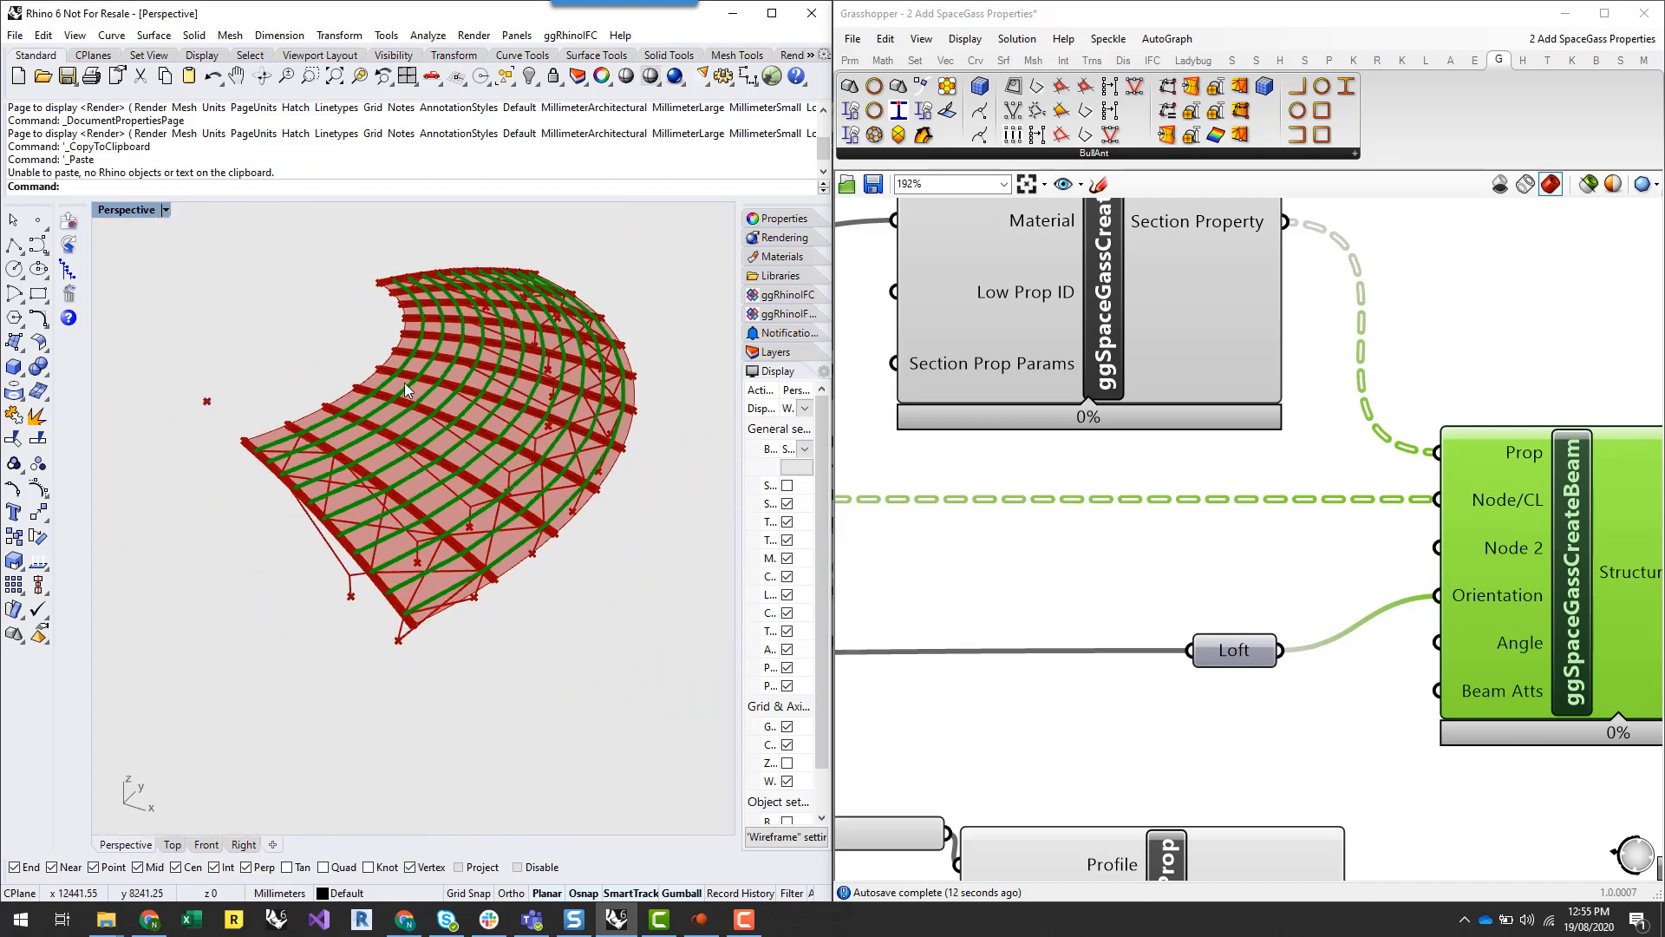
scroll(1522, 448, "down", 5)
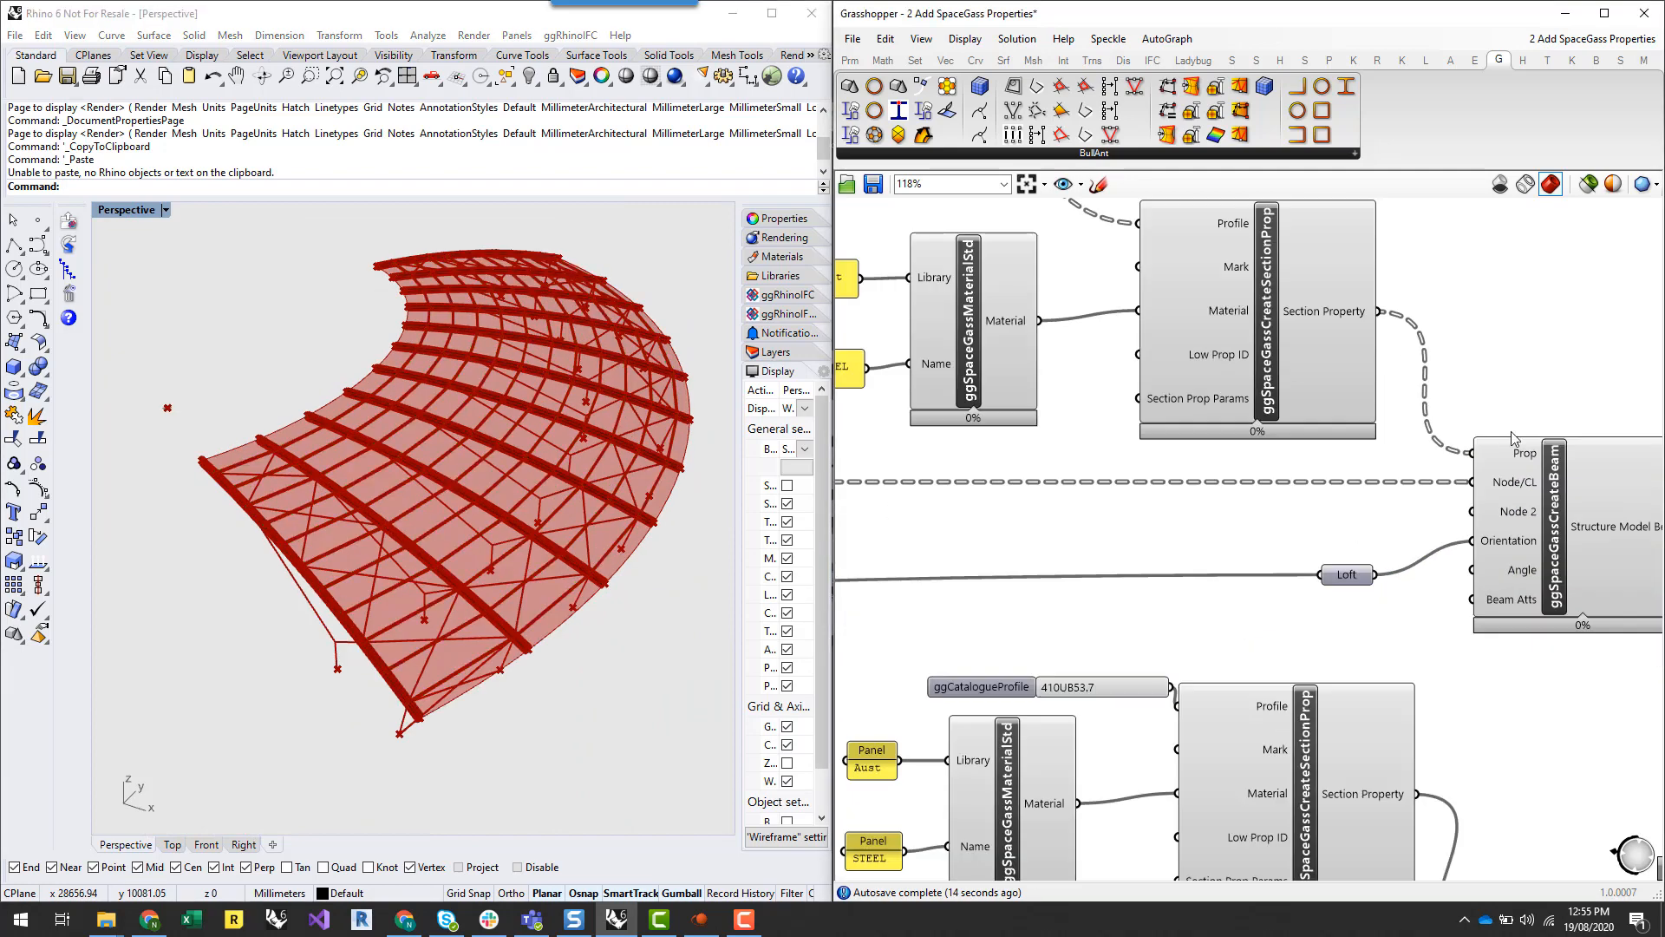
Move the Back Stay and Concrete Plinth parameters down beside the lowest group of beam components
scroll(1447, 336, "up", 1)
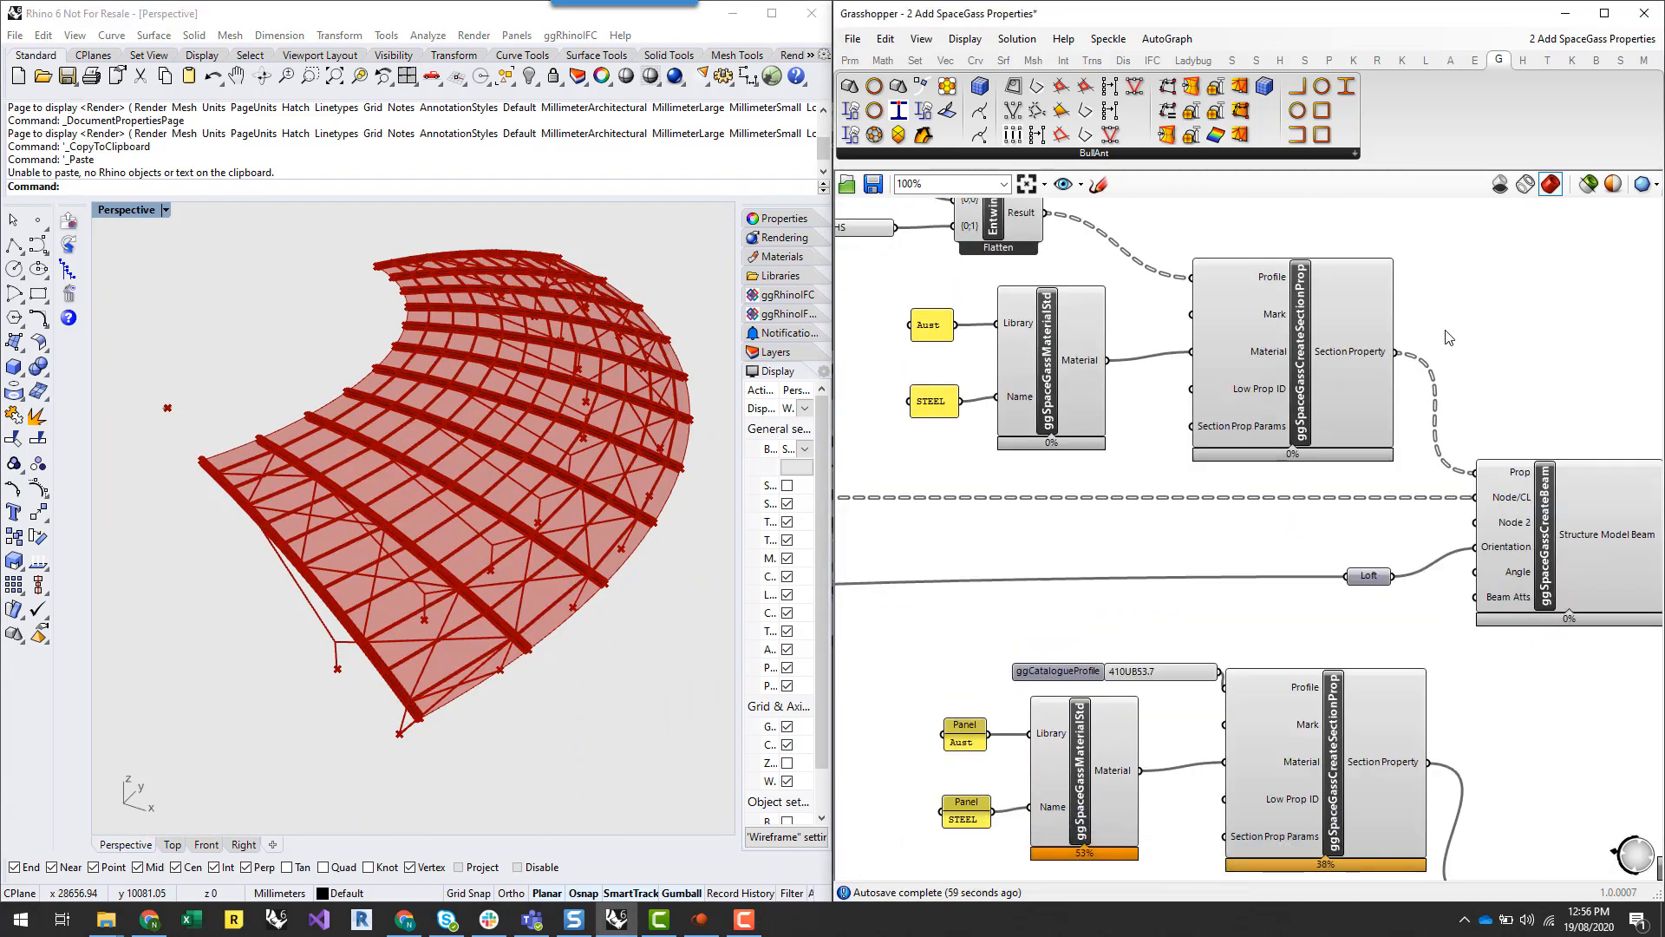
right_click_drag(1091, 650, 1319, 498)
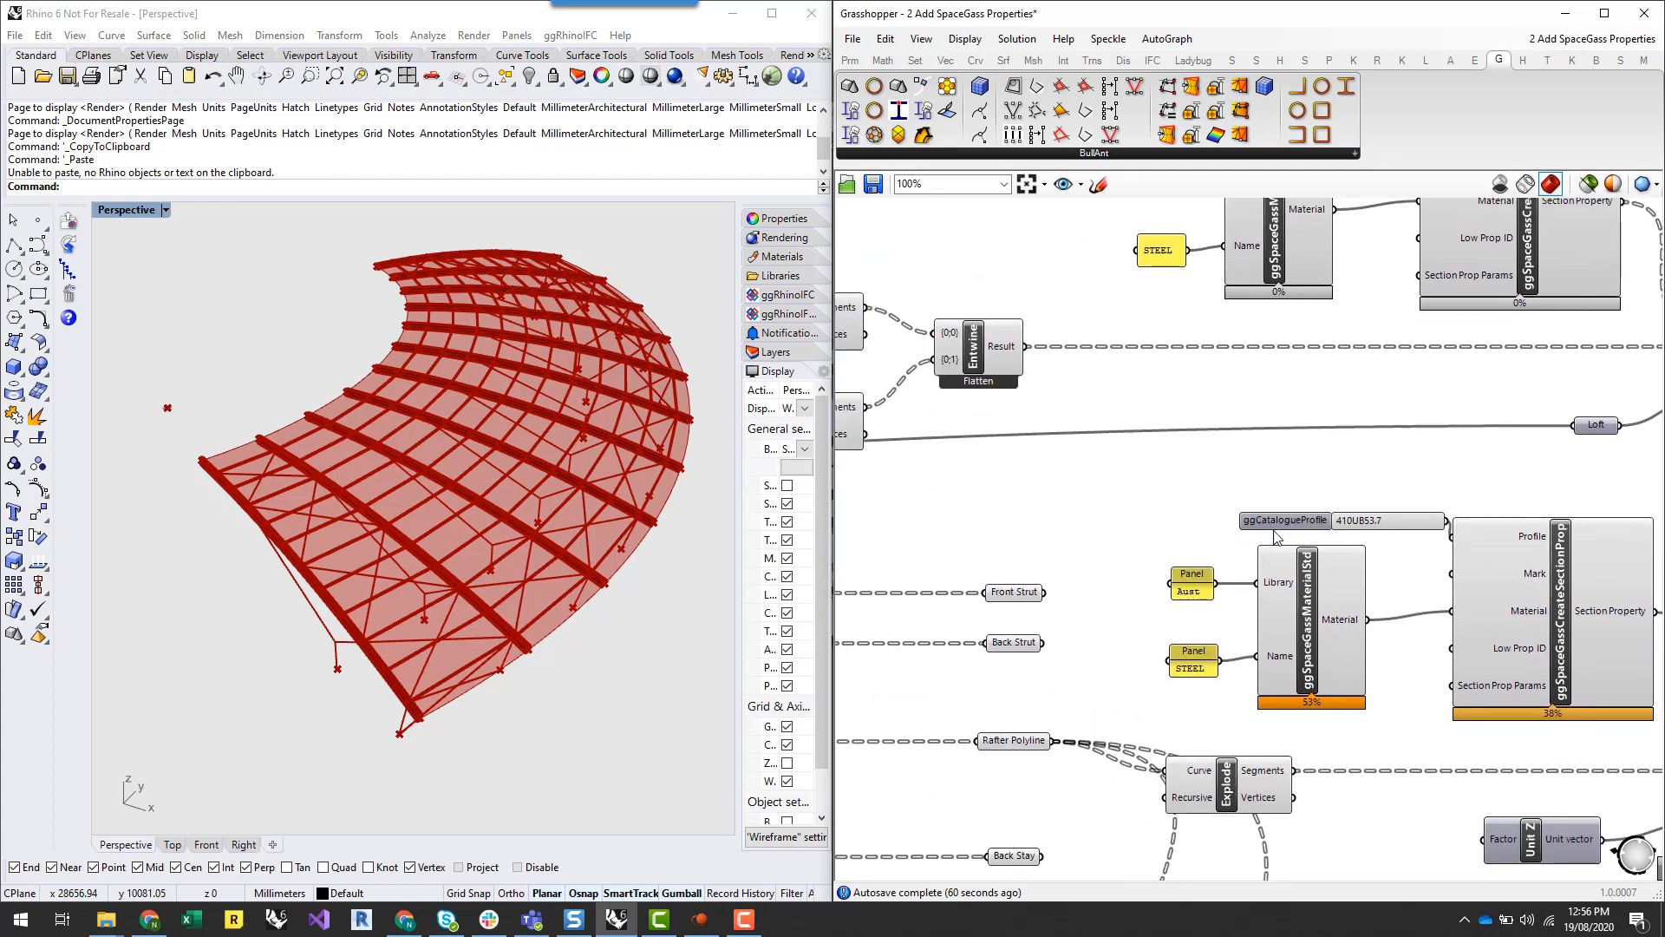
right_click_drag(1102, 671, 1159, 442)
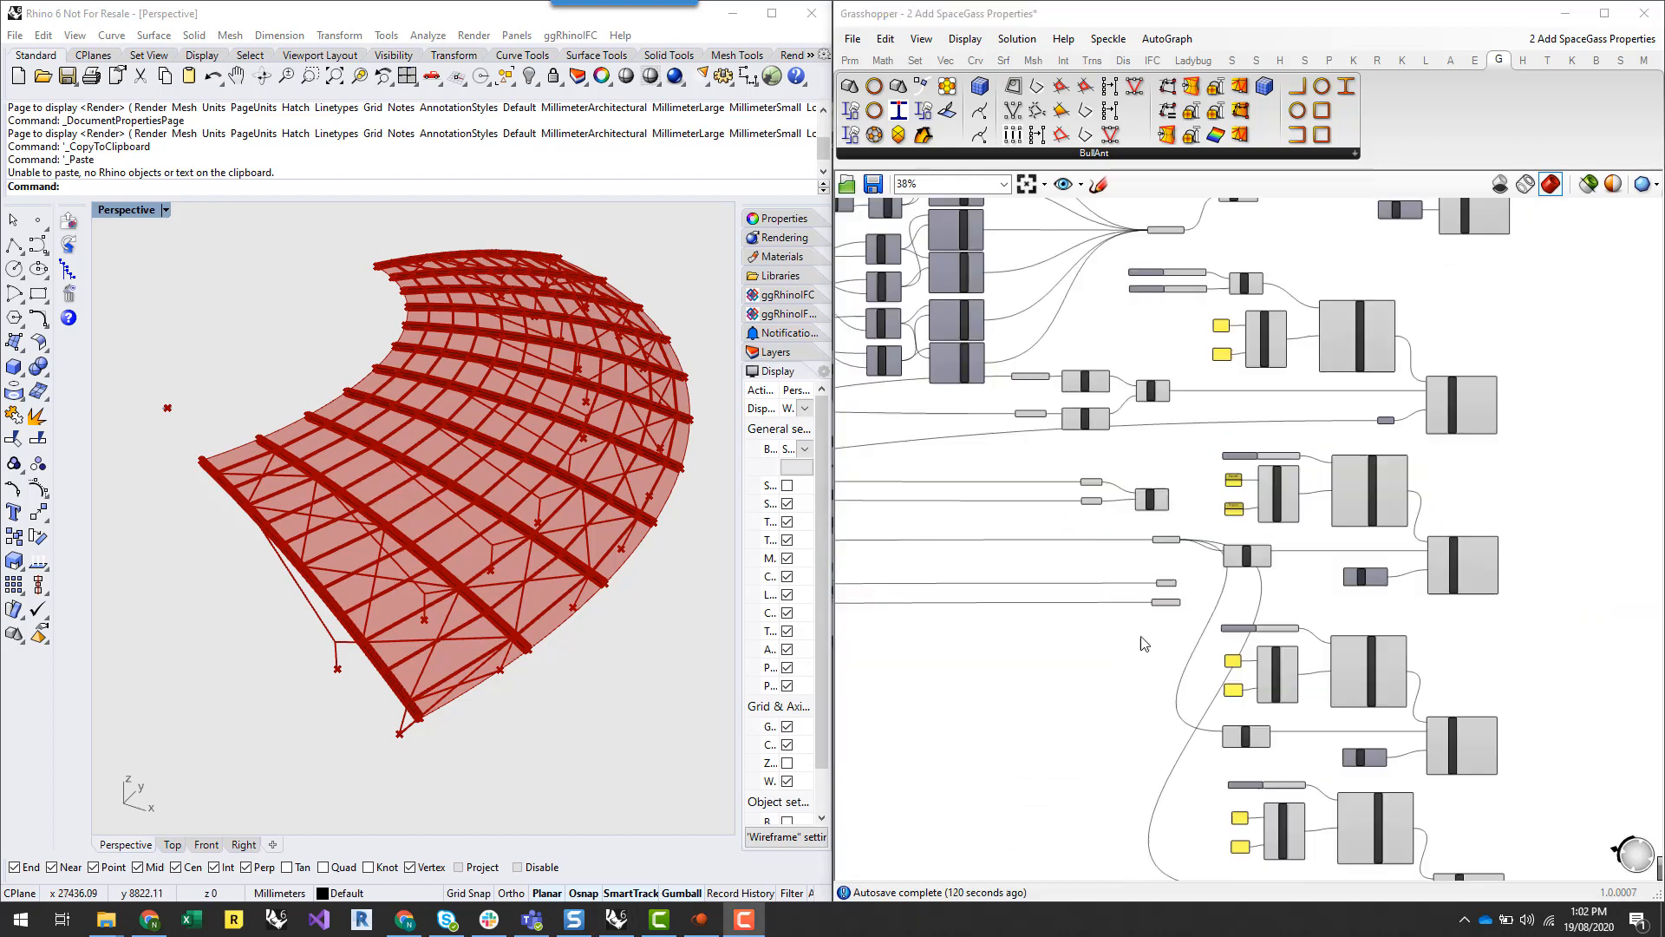
scroll(1188, 608, "up", 5)
middle_click(1187, 598)
scroll(1195, 624, "down", 5)
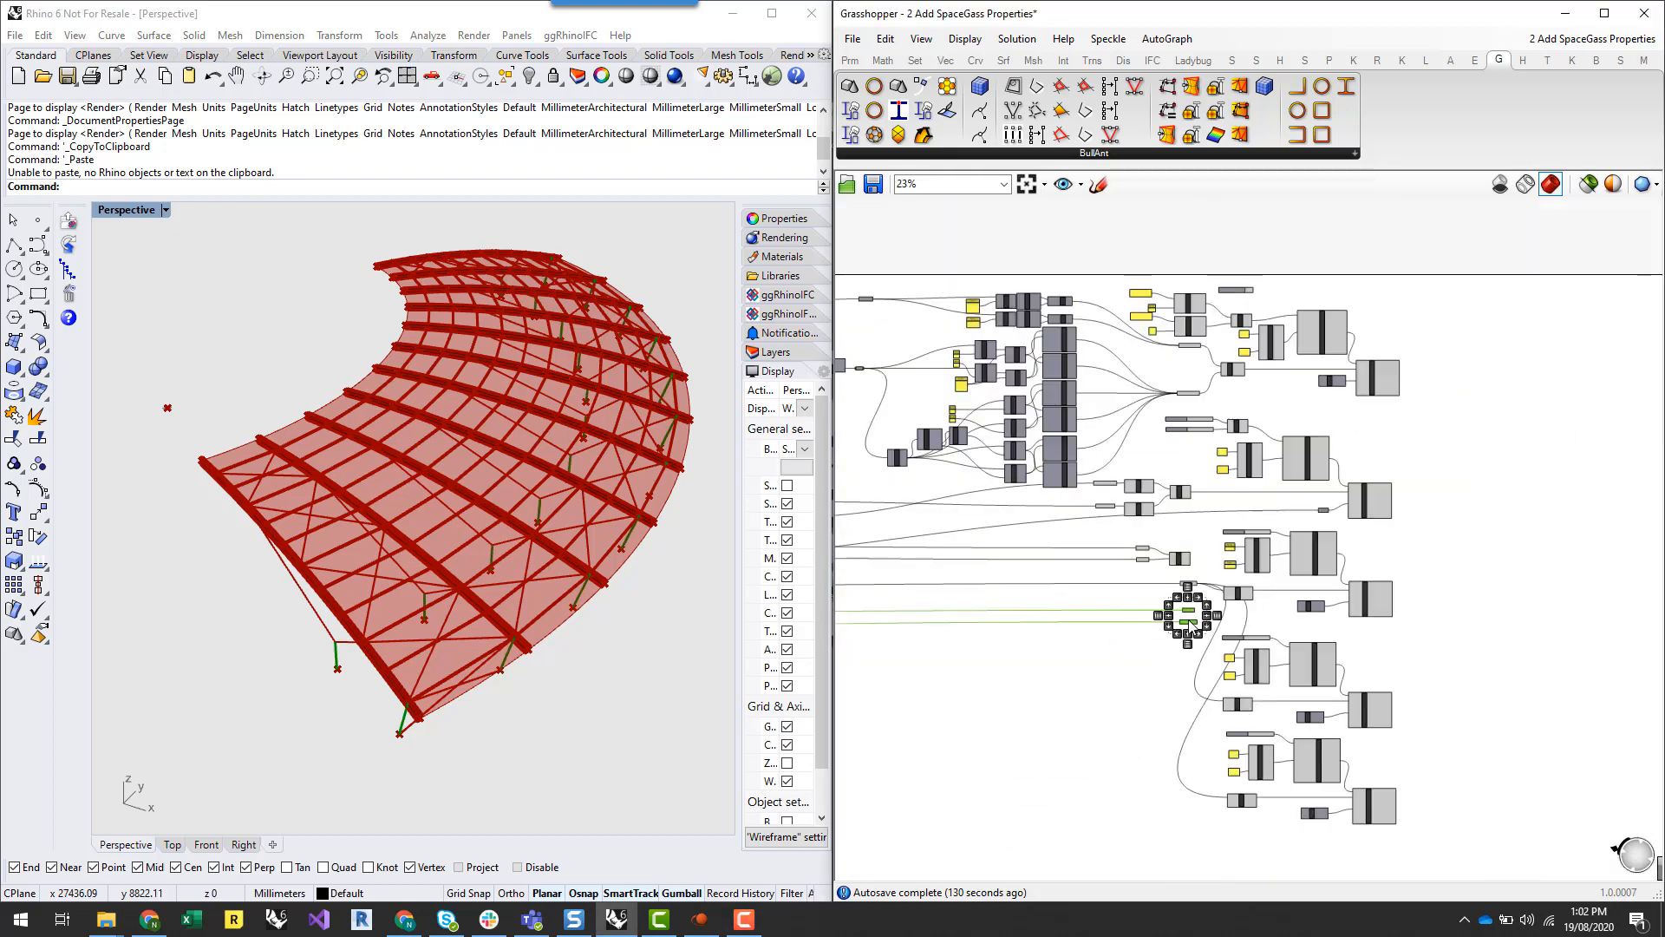
scroll(1078, 610, "up", 5)
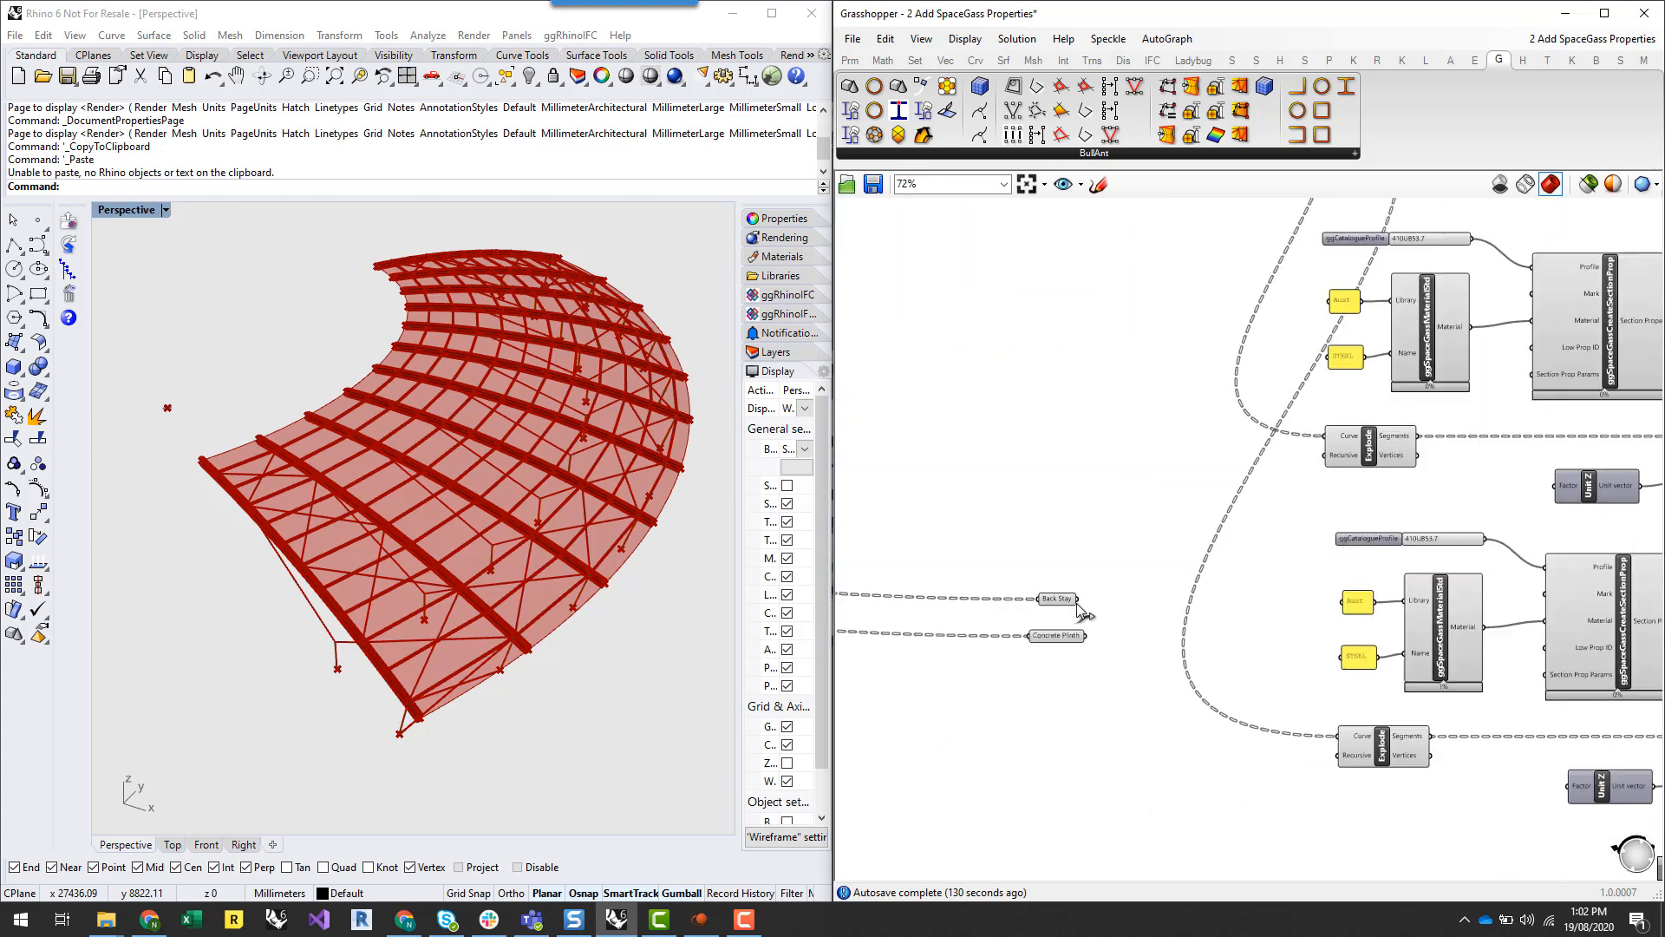
Connect Back Stay to the lowest ggSpaceGassCreateBeam component's Node/CL input in place of the Explode segments, and apply a data-tree option to that input
scroll(1251, 618, "down", 2)
left_click_drag(1077, 602, 1548, 687)
scroll(1561, 694, "up", 4)
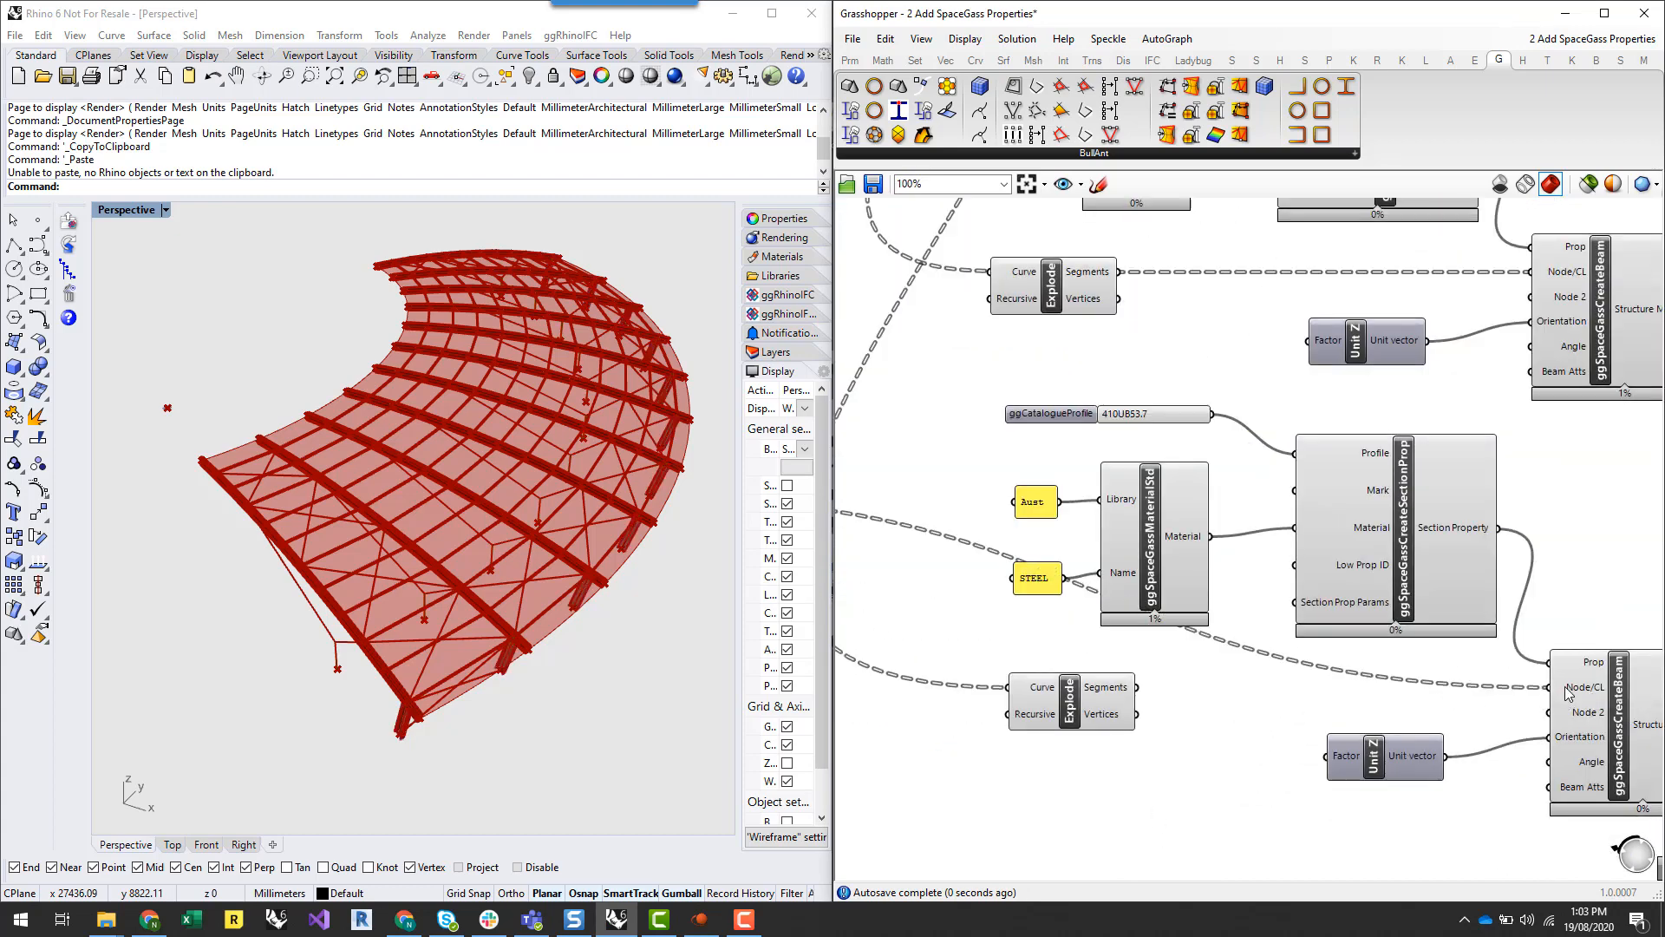
right_click(1572, 693)
left_click(1554, 703)
Move the Concrete Plinth parameter further down, below the Back Stay beam group
scroll(1492, 696, "down", 4)
scroll(1040, 617, "up", 3)
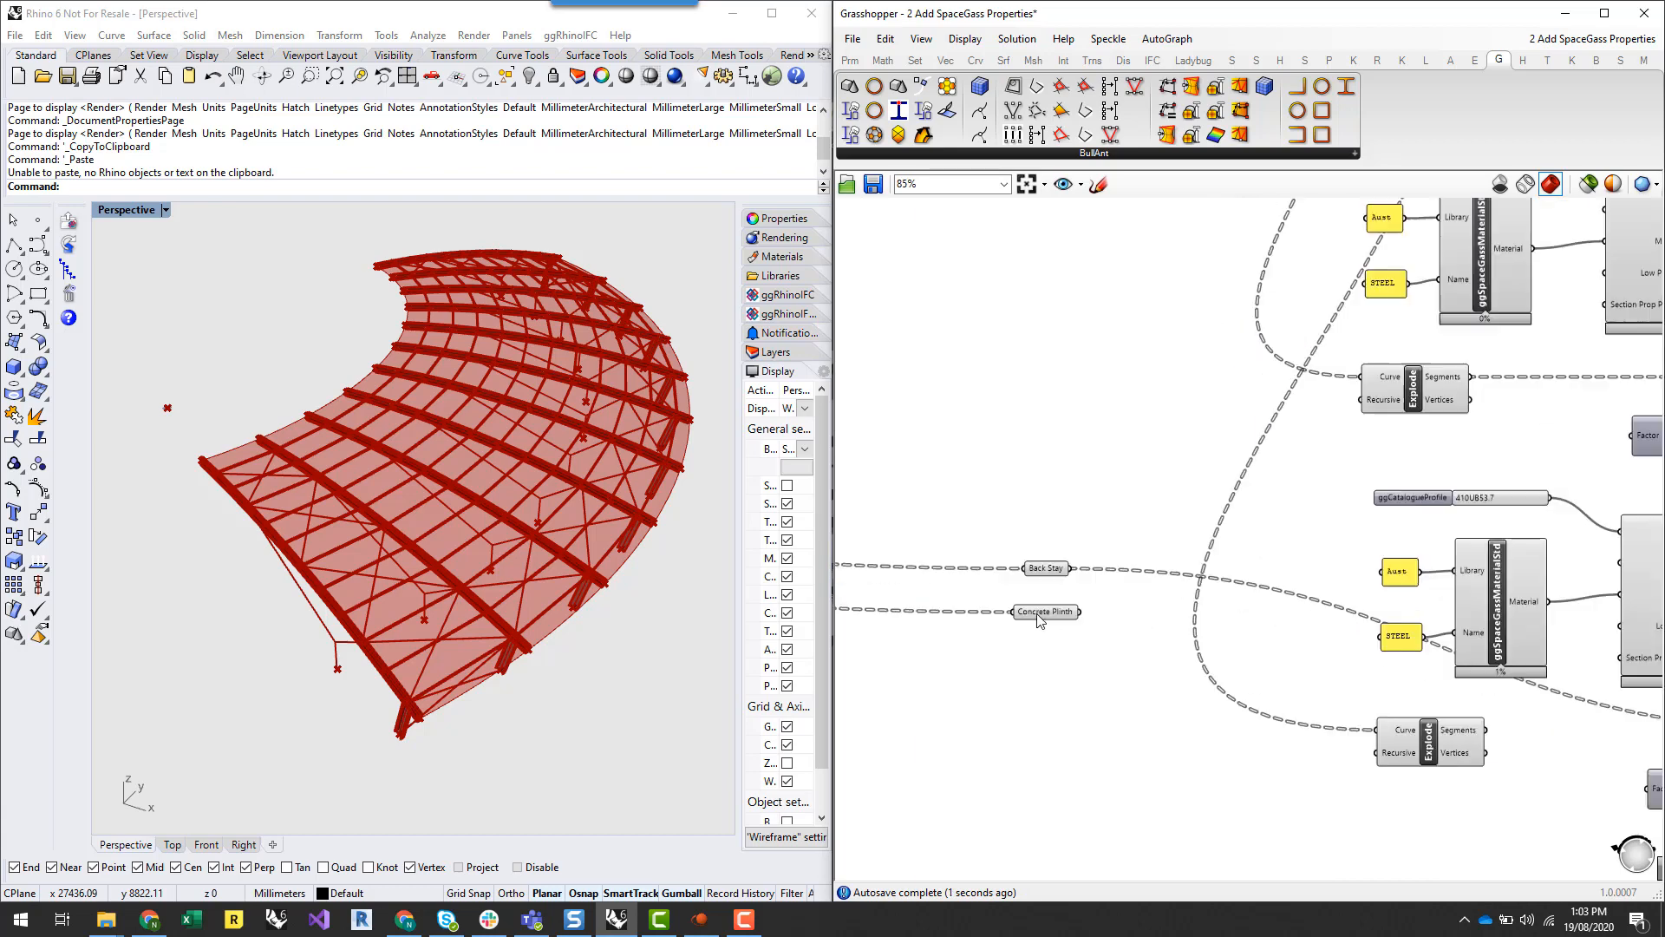
left_click_drag(1037, 614, 1052, 818)
right_click_drag(1126, 775, 1036, 665)
left_click_drag(969, 711, 969, 824)
right_click_drag(1178, 788, 1121, 626)
left_click(1121, 625)
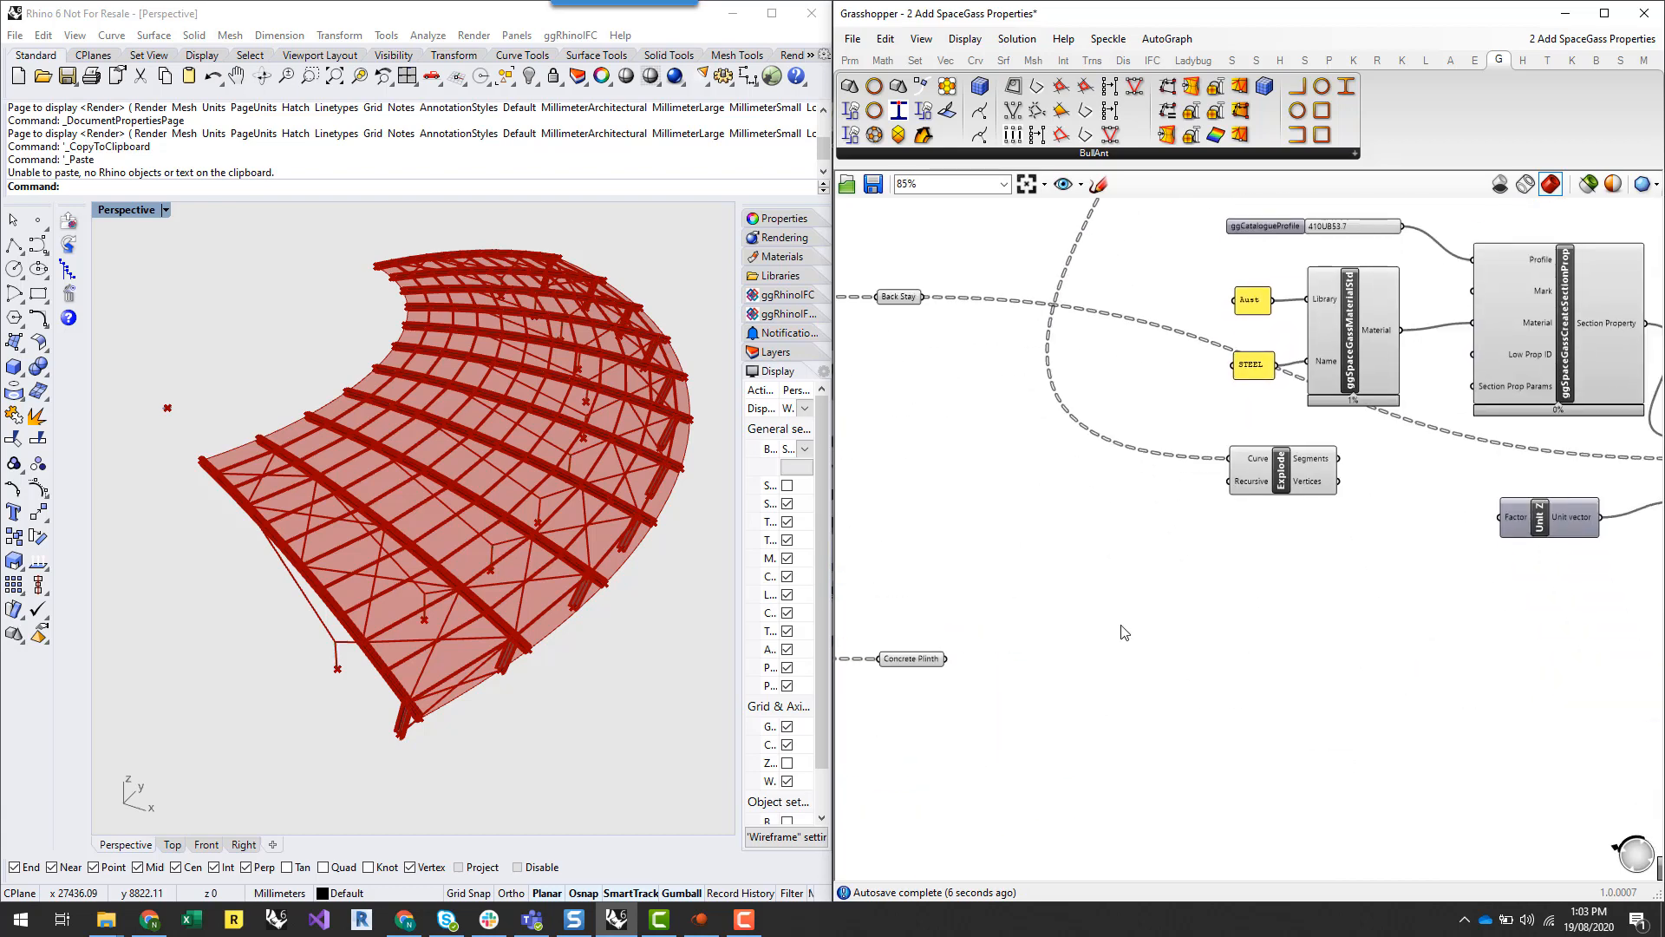
Duplicate the Back Stay group of profile, material, section property, Explode, Unit Z and beam components, placing the copy below the original
scroll(1121, 625, "down", 2)
left_click_drag(1161, 320, 1656, 605)
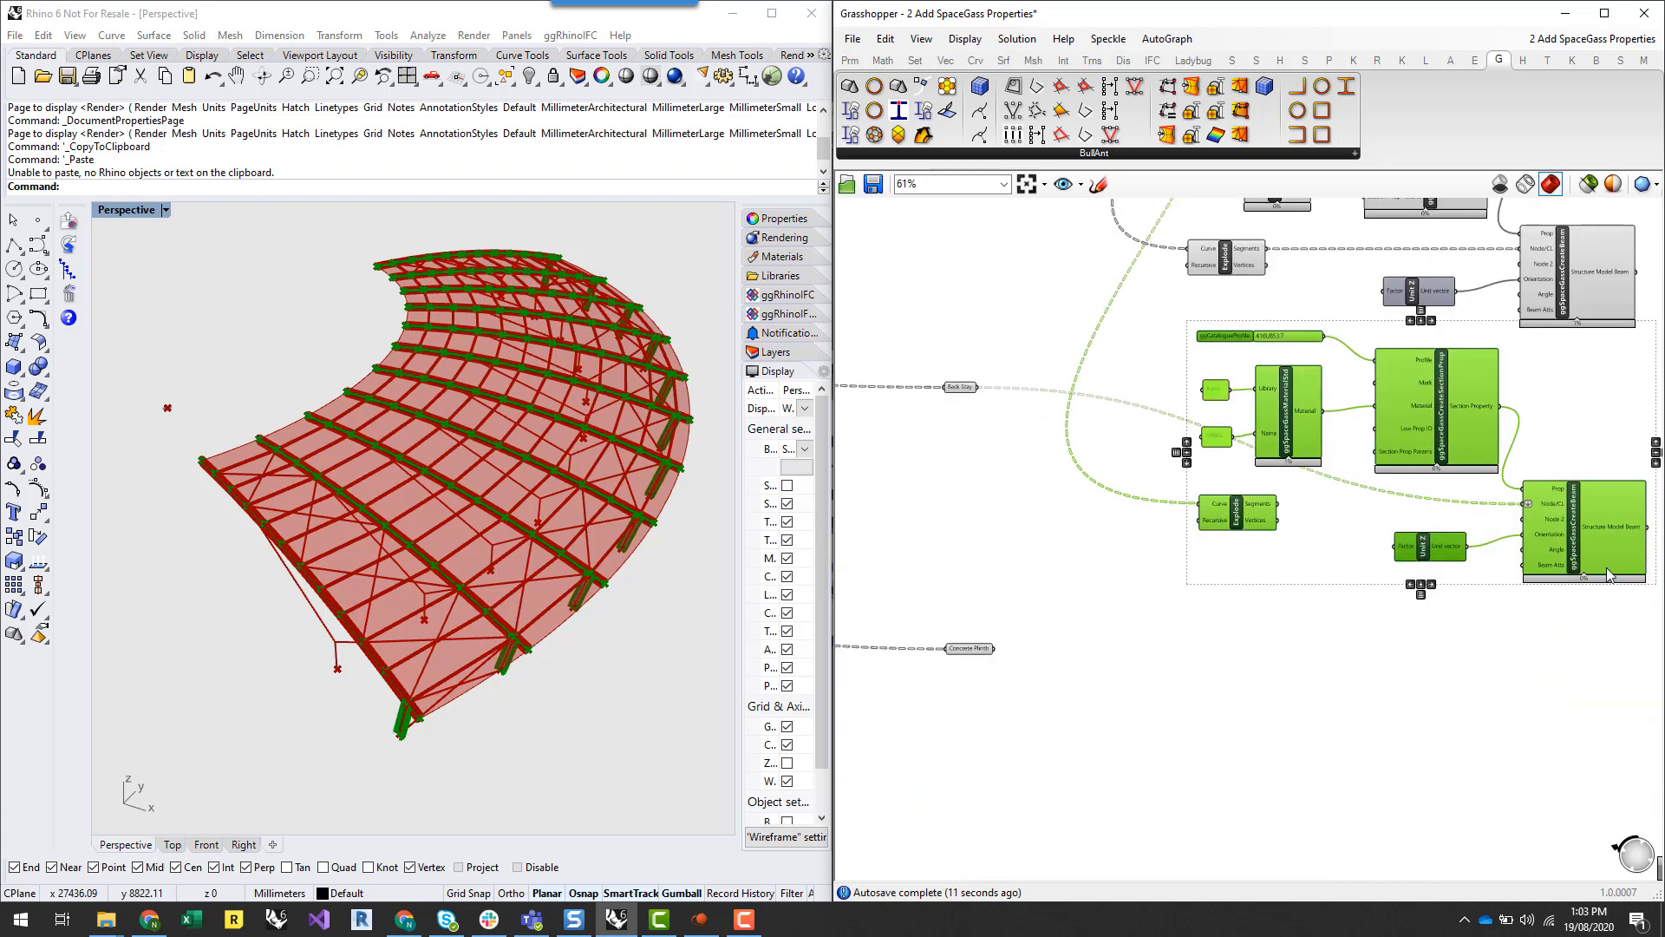
key("ctrl+c")
key("ctrl+v")
left_click(1344, 560)
Place a ggGenerateRect component between the Concrete Plinth parameter and the duplicated beam group
left_click(1080, 156)
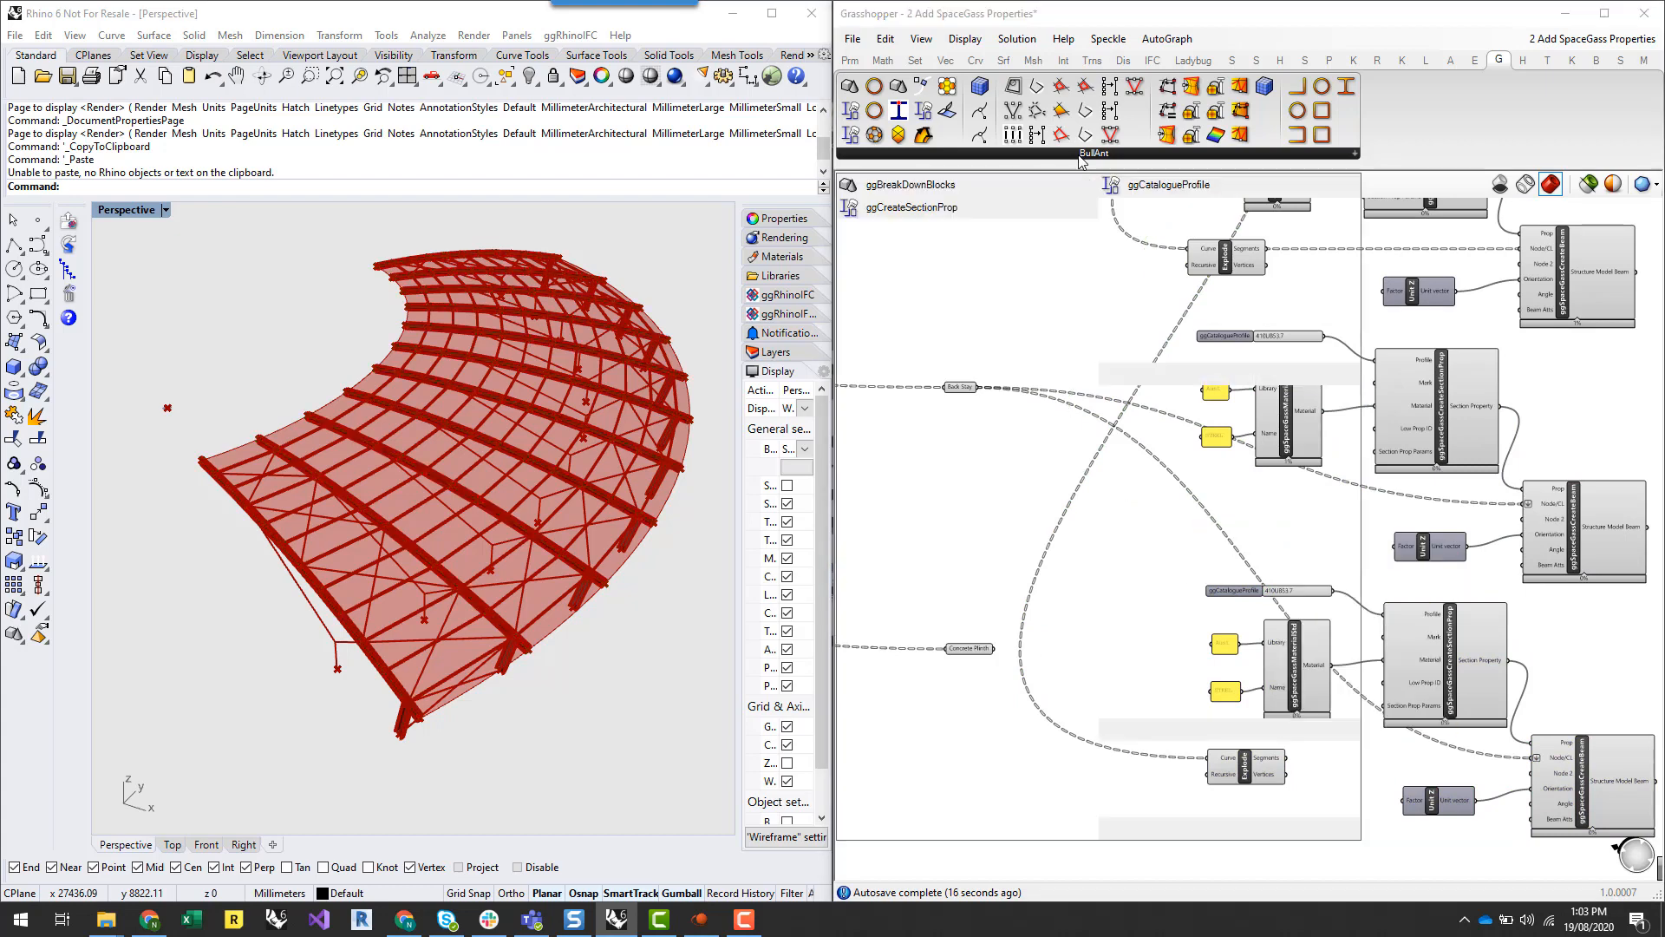
left_click(1070, 806)
left_click(1080, 659)
scroll(1073, 665, "up", 5)
right_click_drag(1072, 665, 1119, 676)
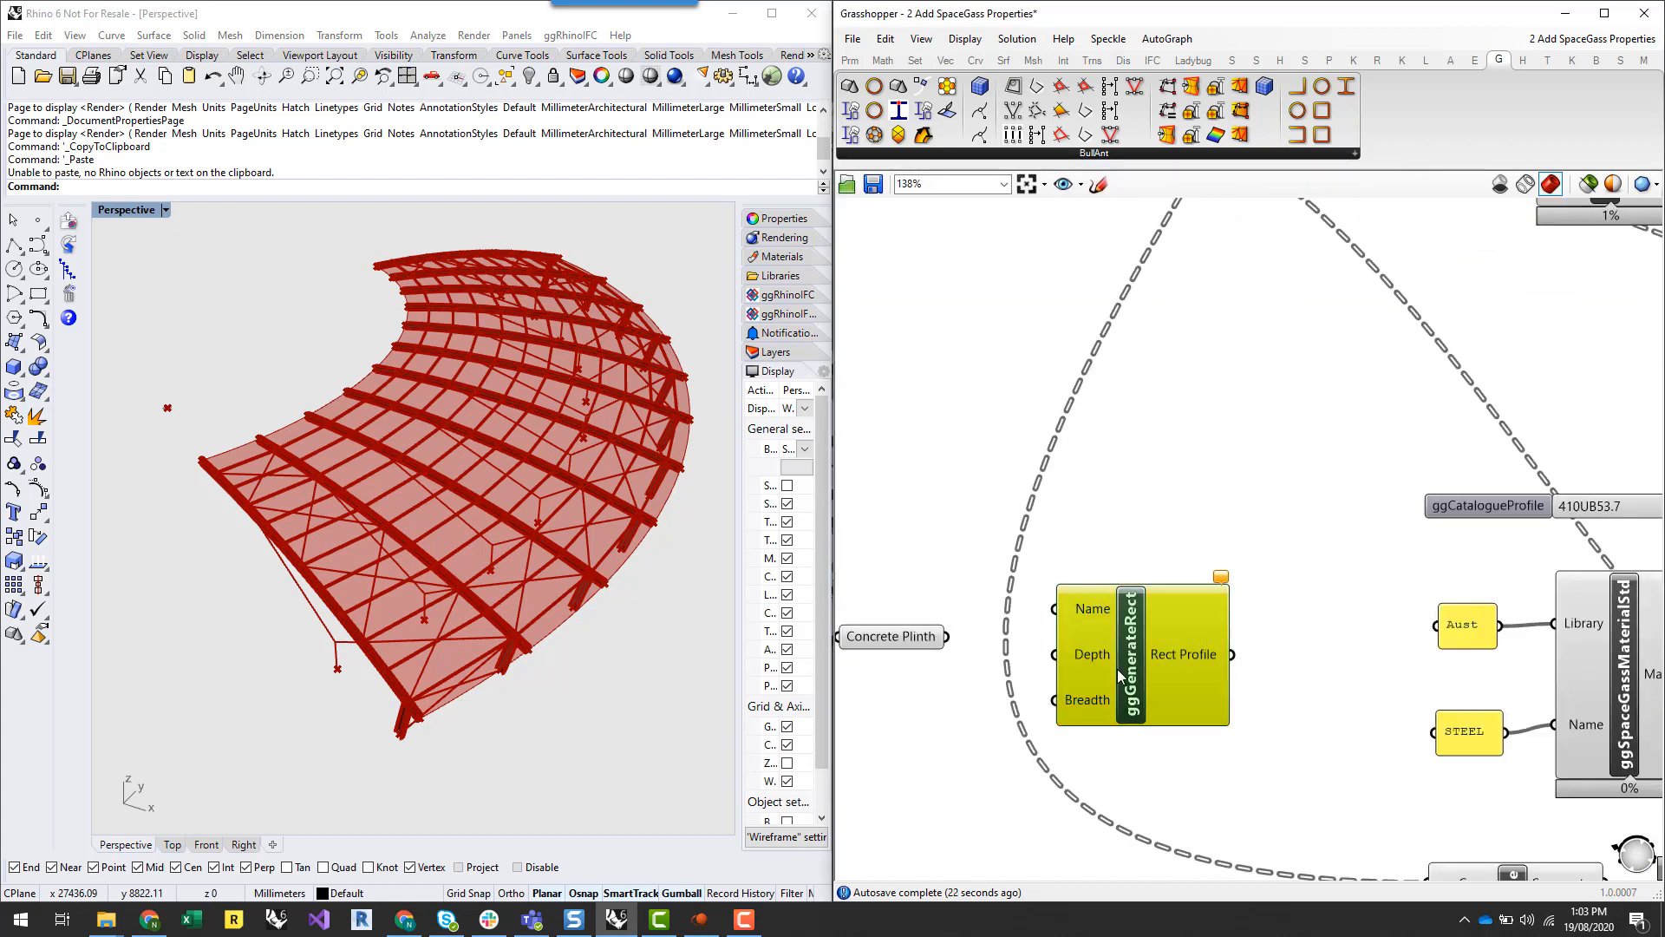
left_click_drag(1118, 669, 1150, 700)
Add a panel containing 450x450Conc and connect it to the Name input of ggGenerateRect
double_click(969, 553)
type("//450x450Conc")
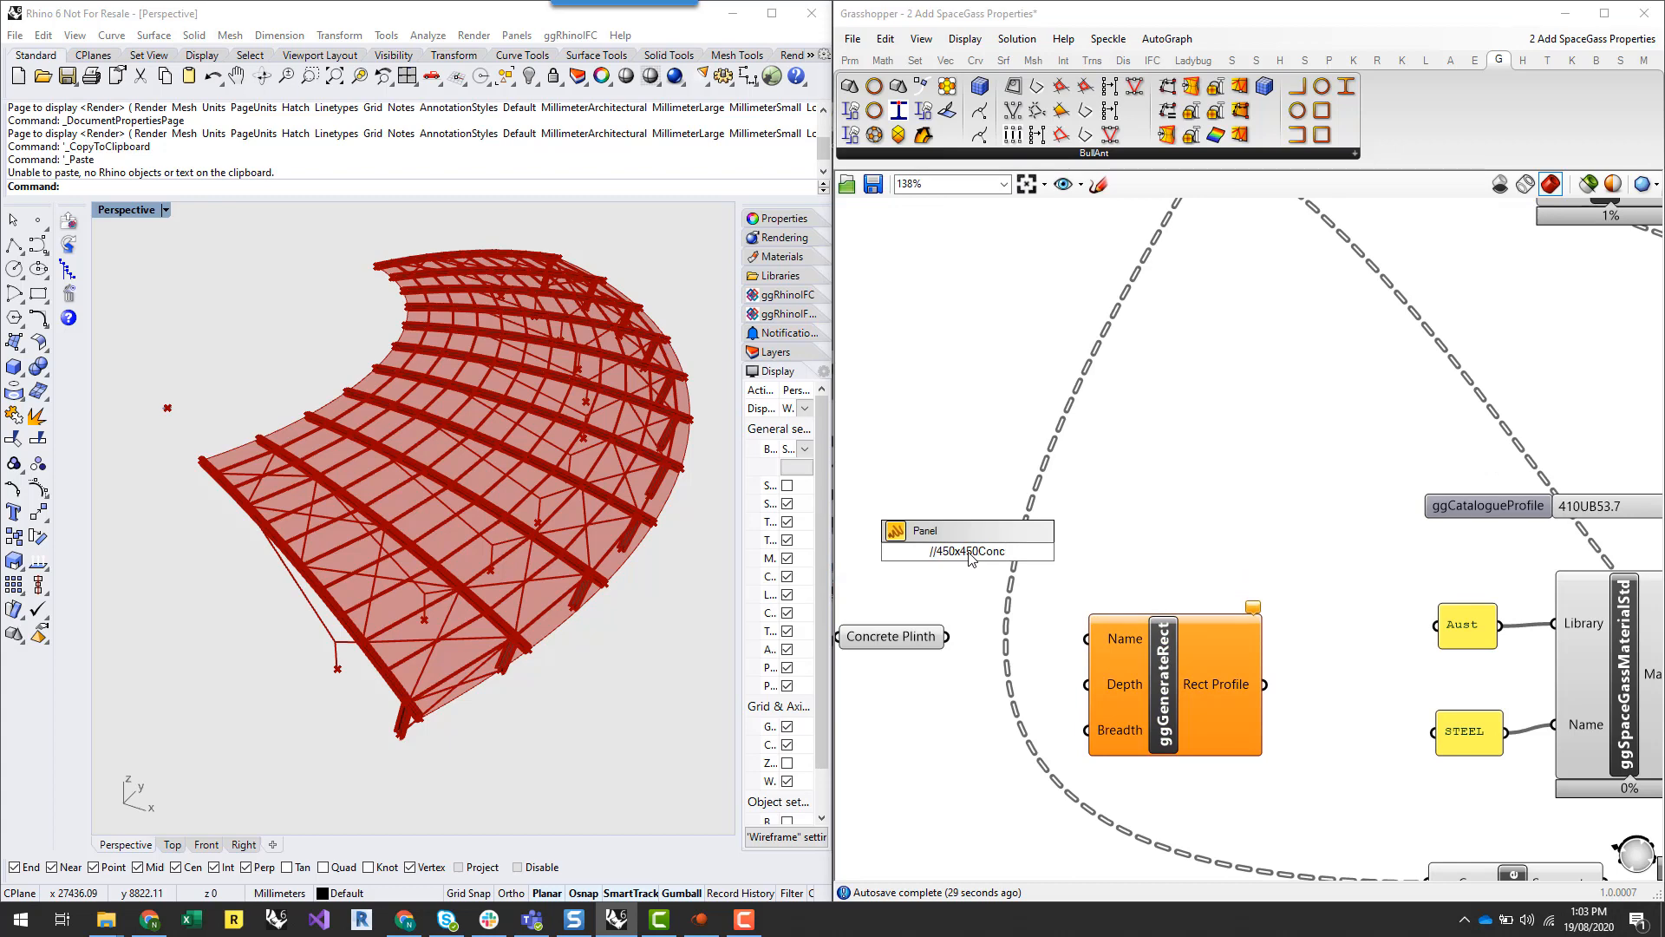
key("Return")
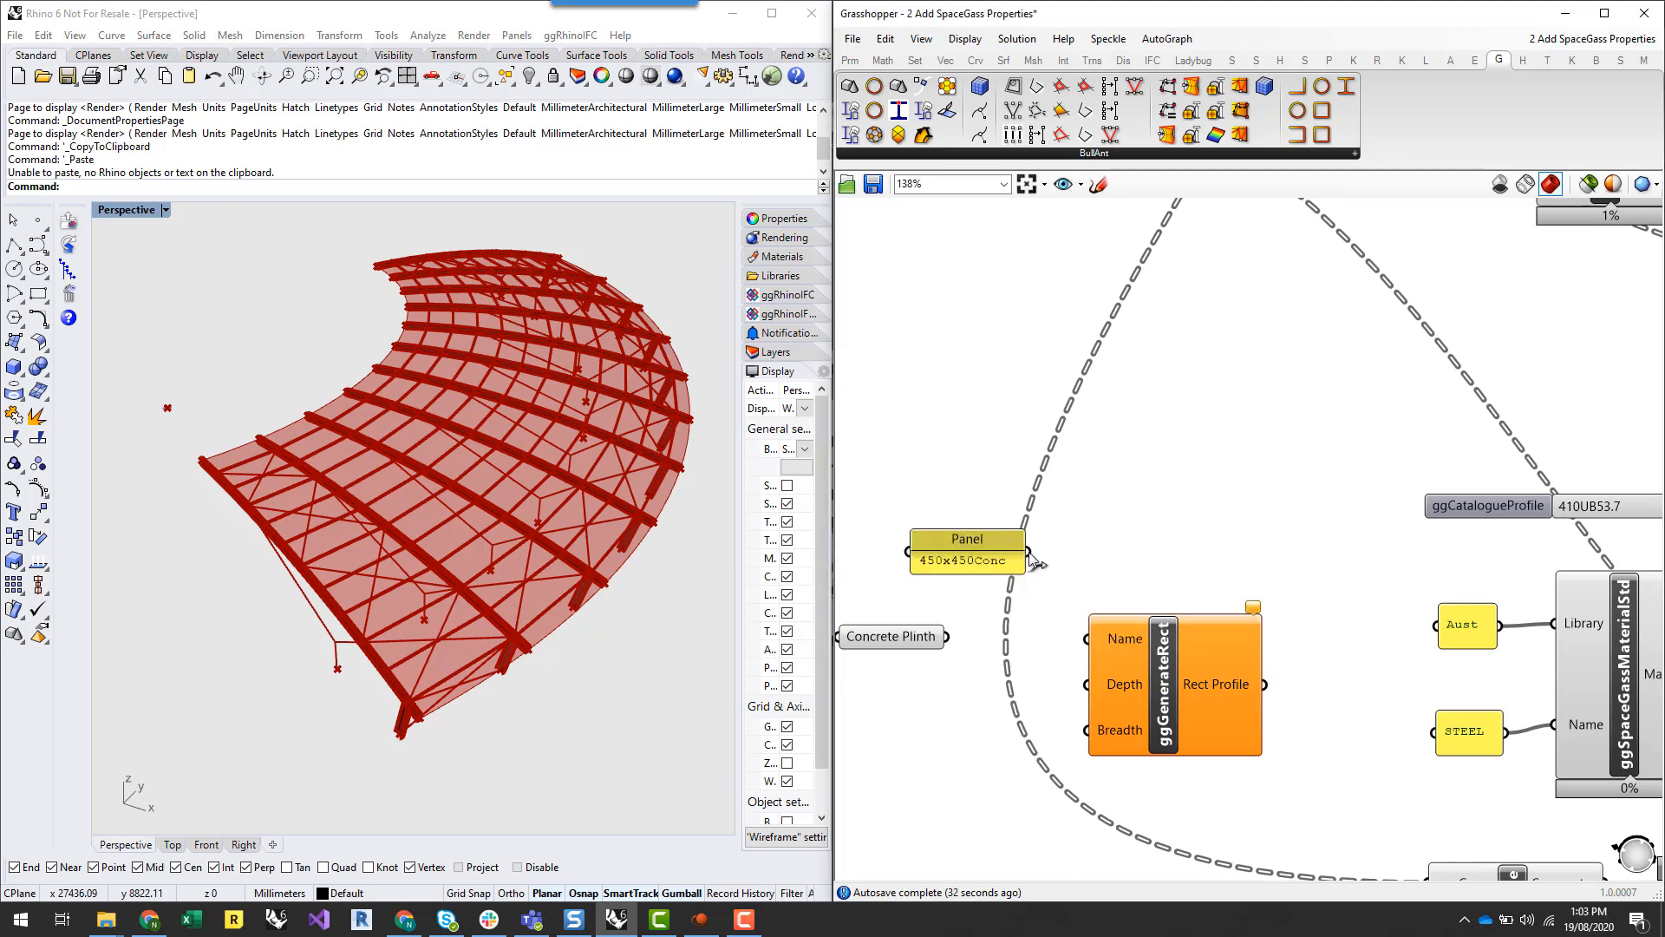
left_click_drag(1029, 552, 1158, 590)
Feed a 450 panel into the Depth and Breadth inputs of ggGenerateRect, and move the Concrete Plinth parameter below the component
double_click(1032, 651)
type("//450")
key("Return")
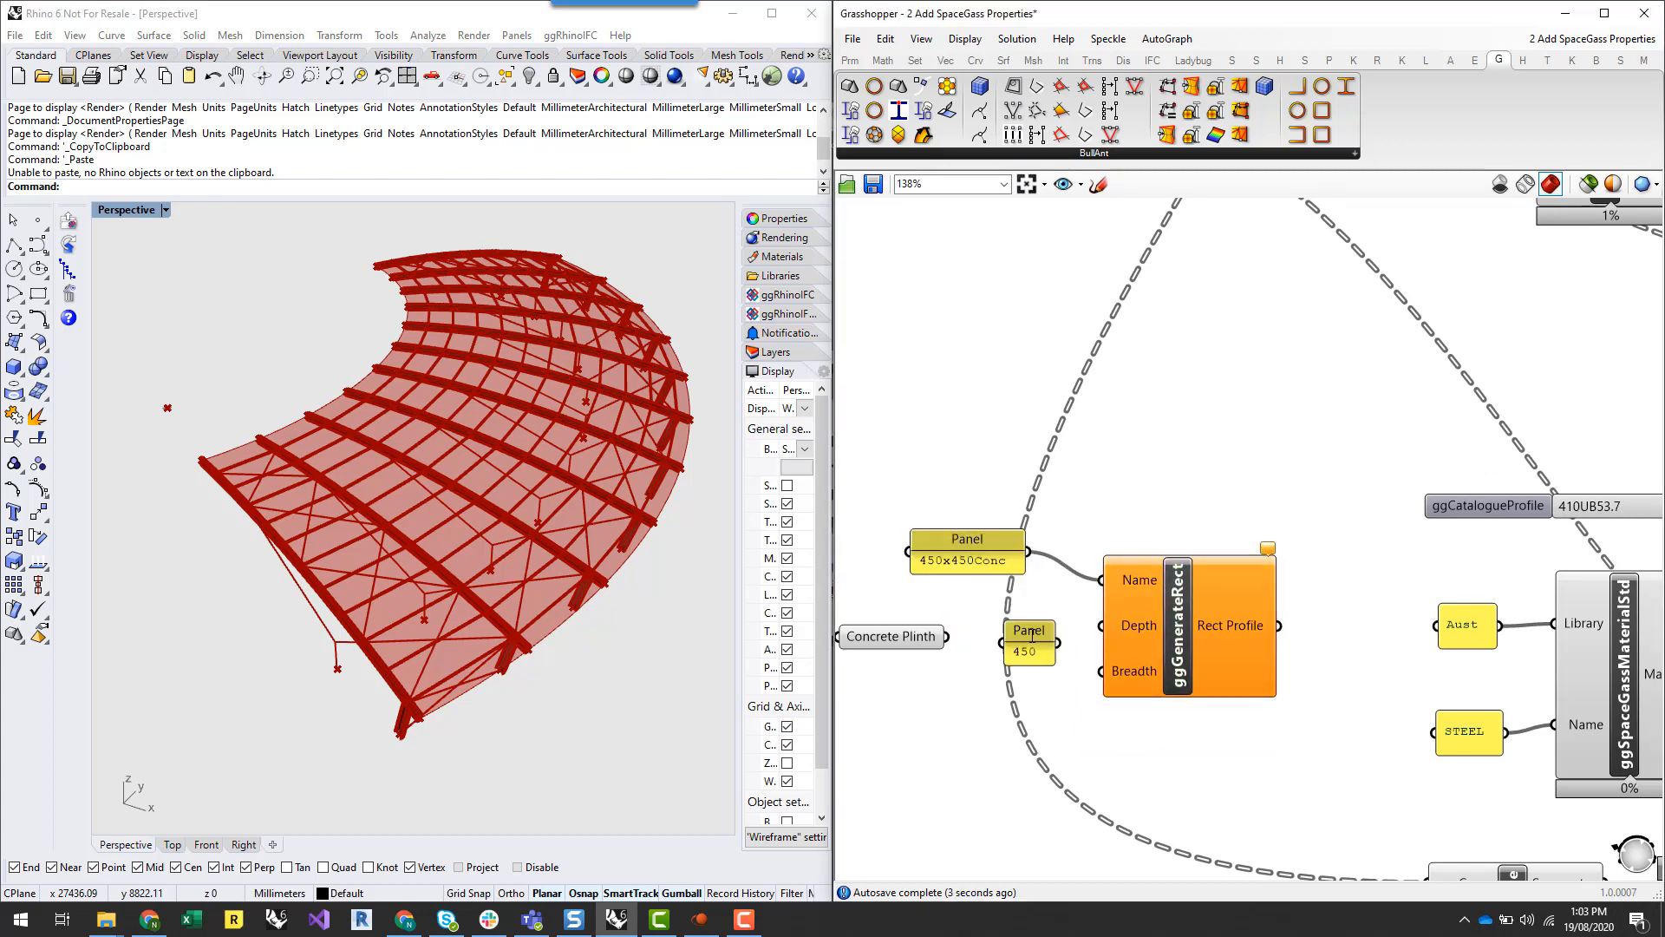
left_click_drag(1058, 642, 1029, 602)
scroll(1127, 562, "down", 1)
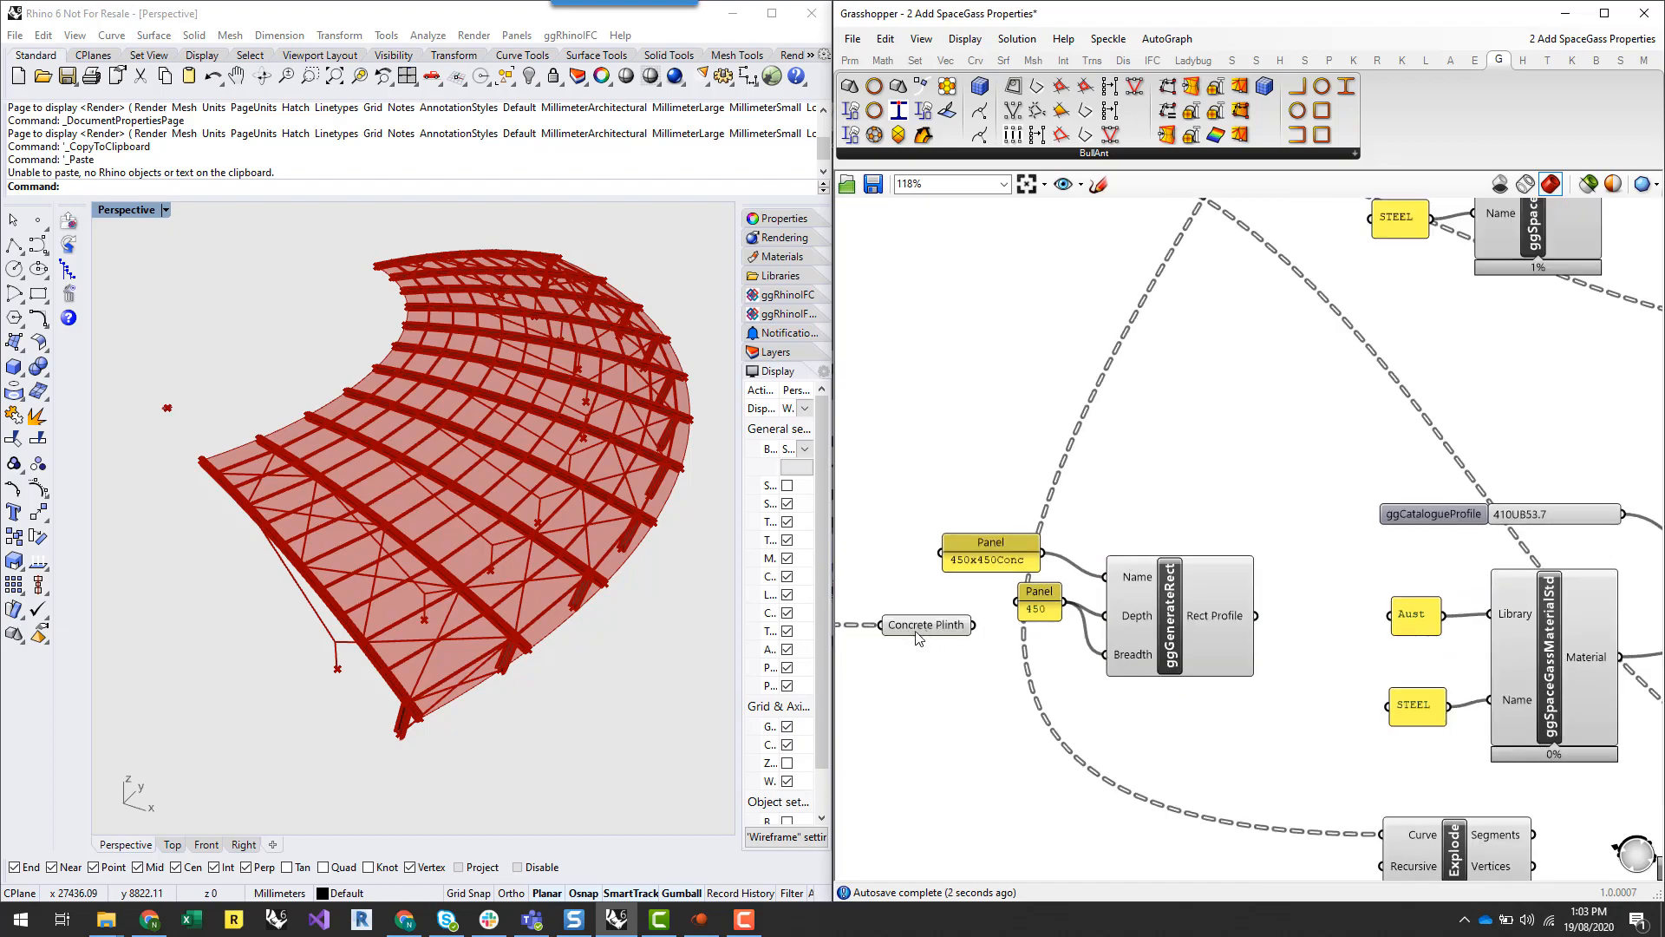
left_click_drag(917, 631, 968, 756)
right_click_drag(1161, 762, 1203, 690)
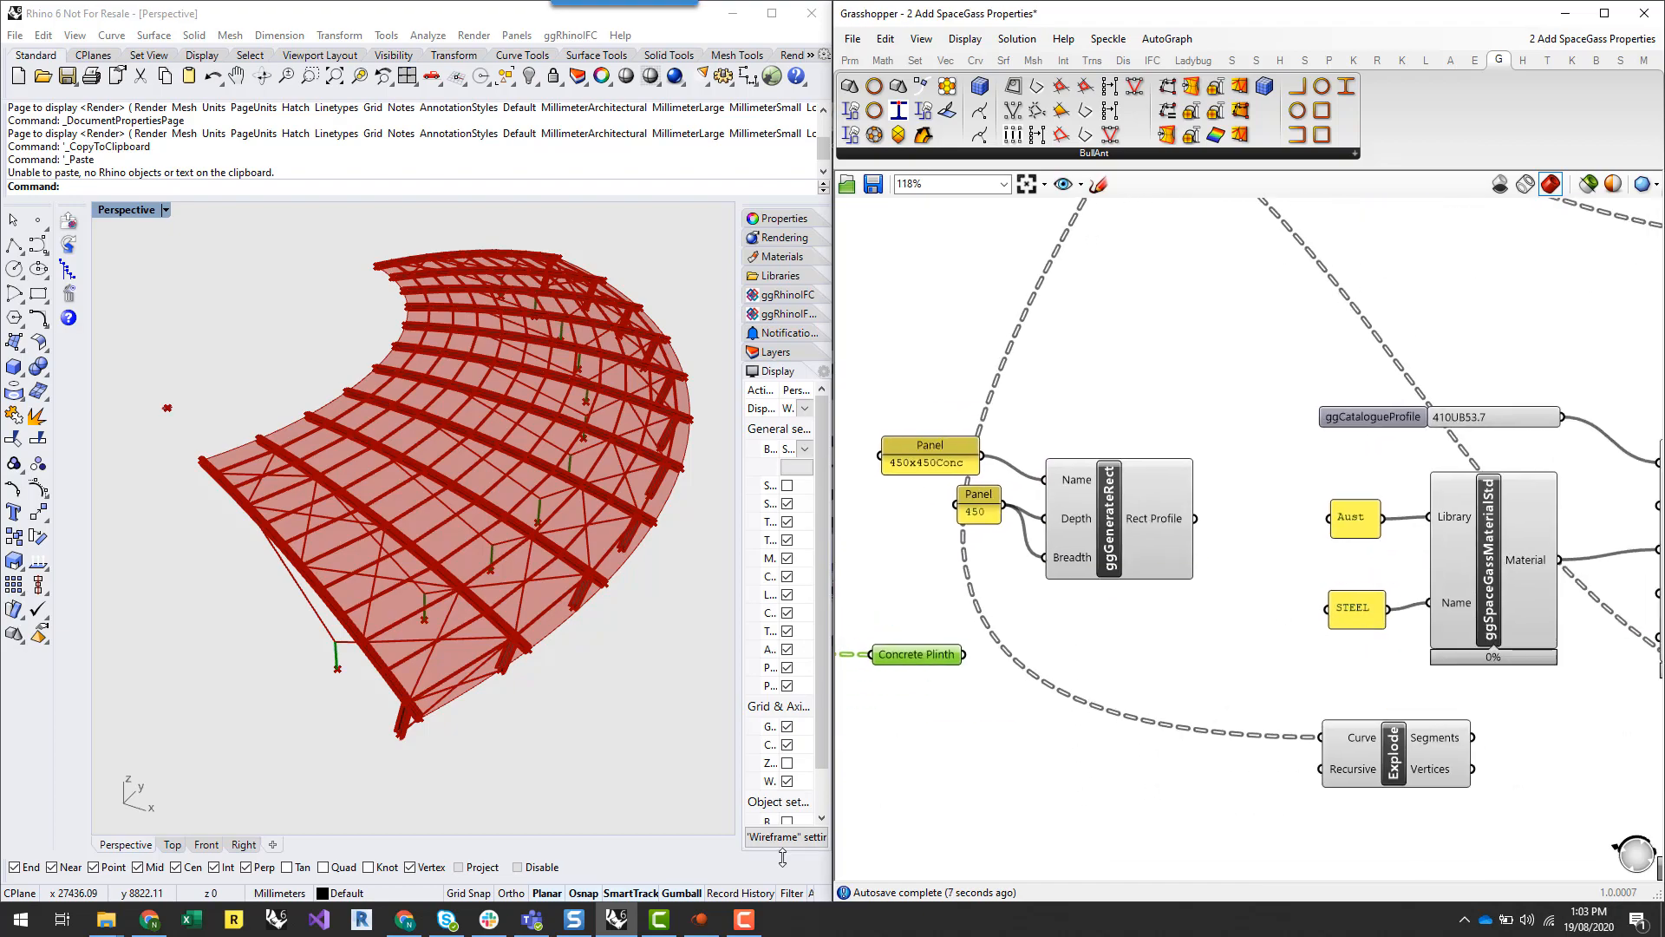
Switch to SPACE GASS and look up the 32 MPa concrete entry, AS-CONC2009-32, in the Aust material library
left_click(701, 918)
left_click(1658, 427)
left_click(806, 439)
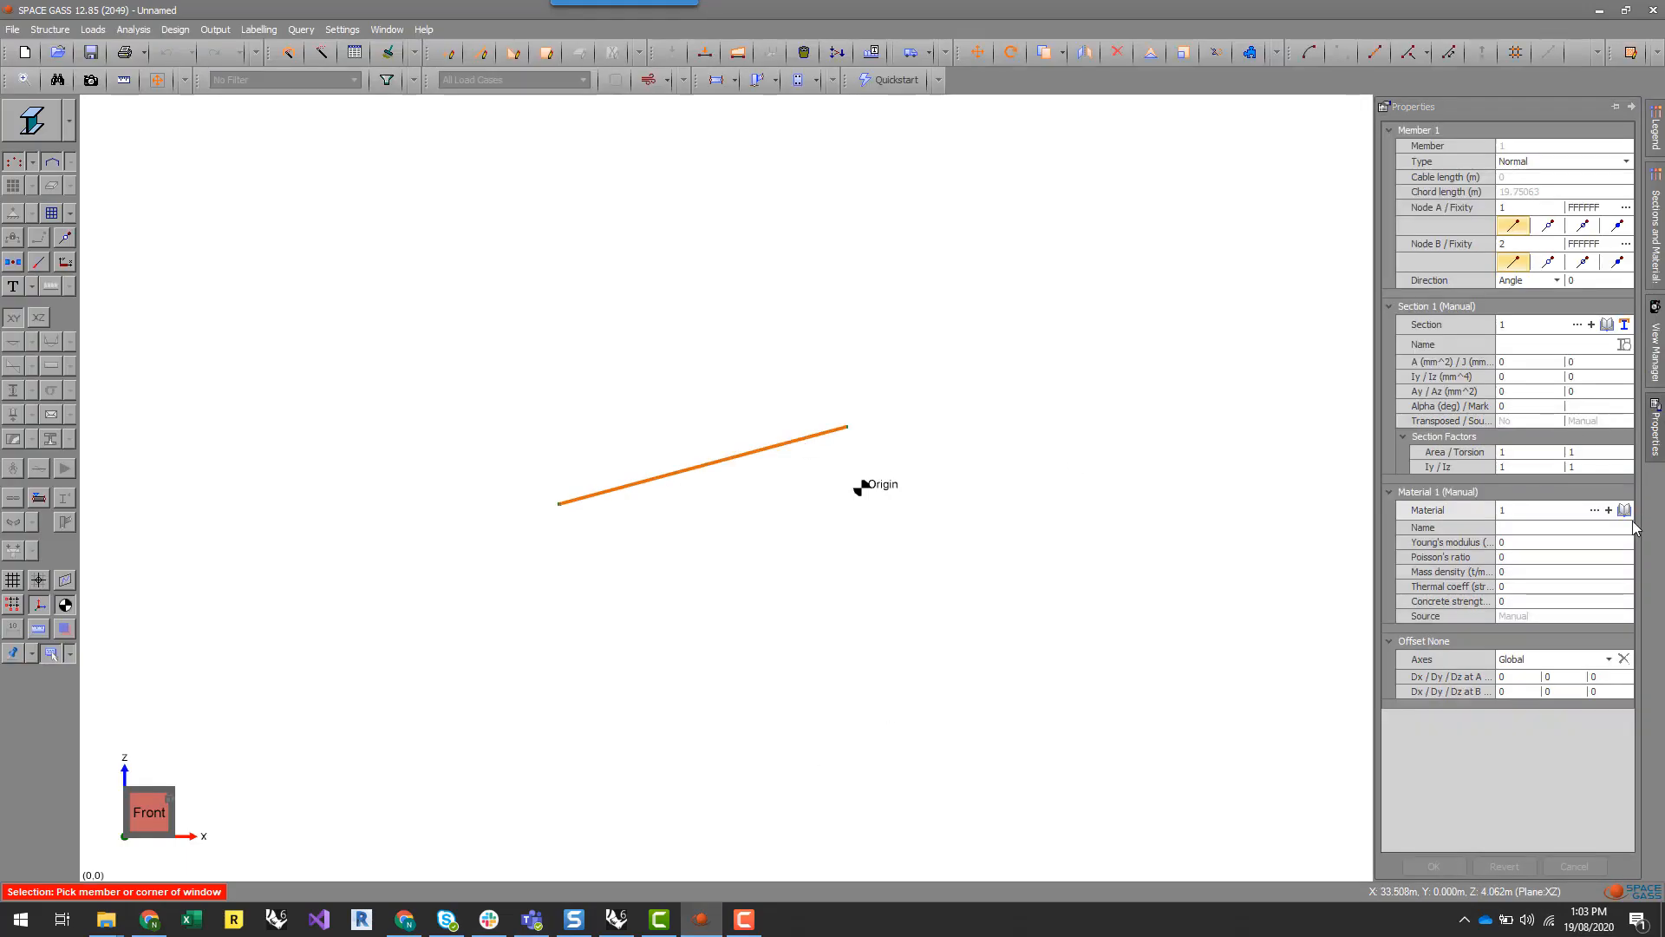
left_click(1625, 510)
left_click(737, 265)
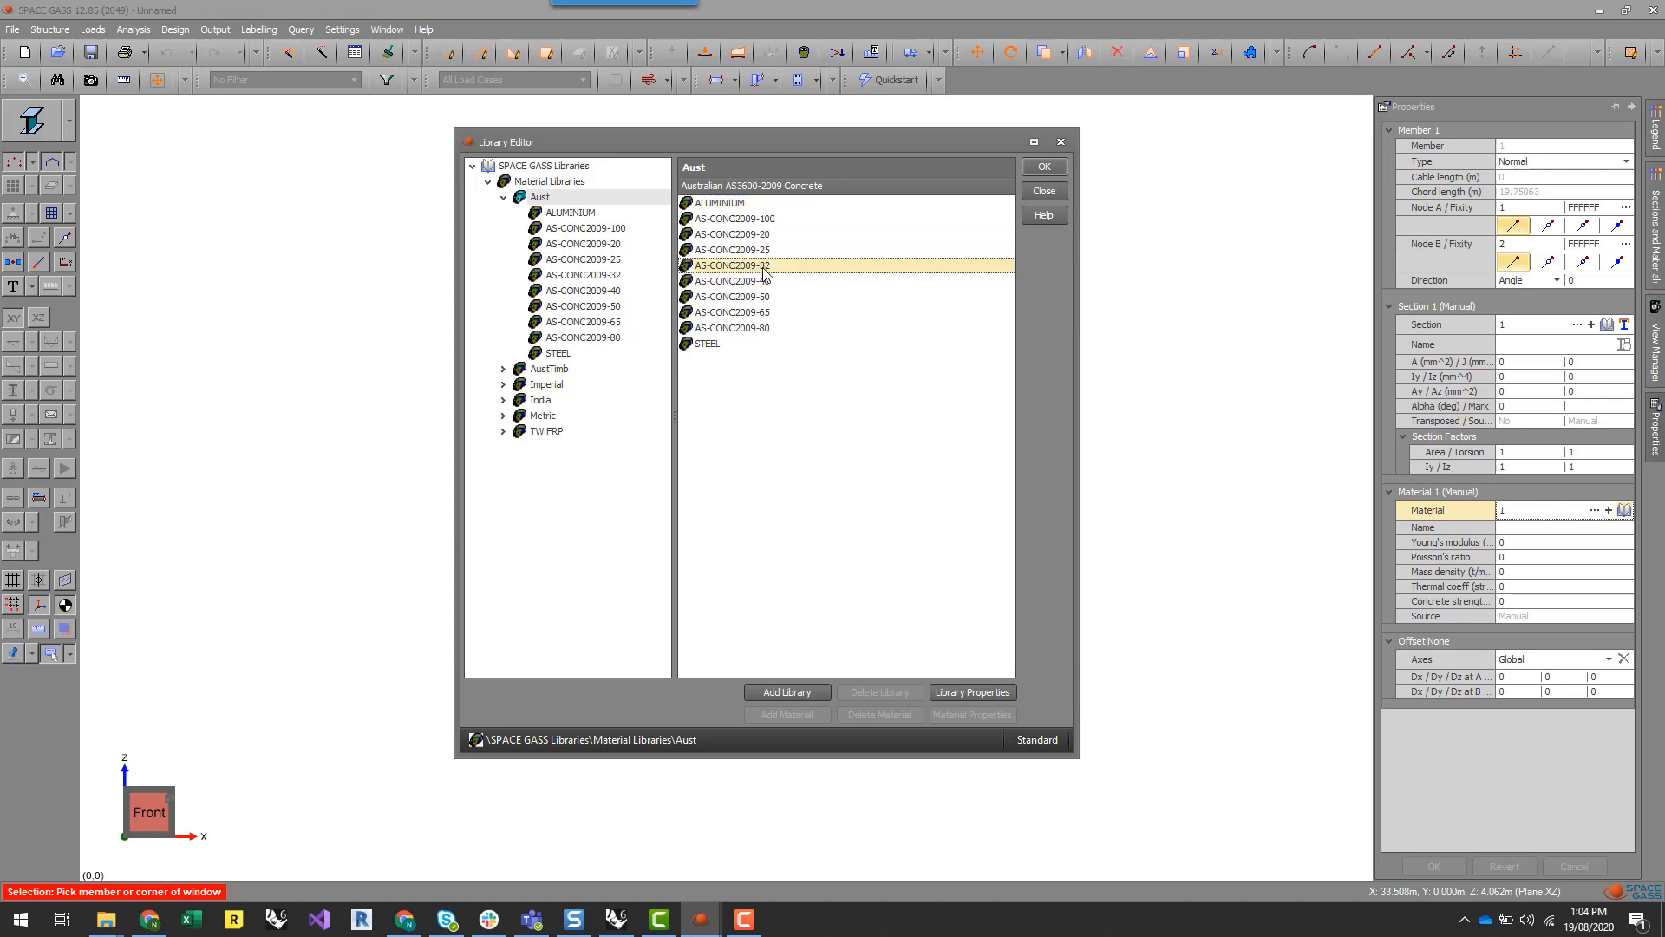
double_click(765, 268)
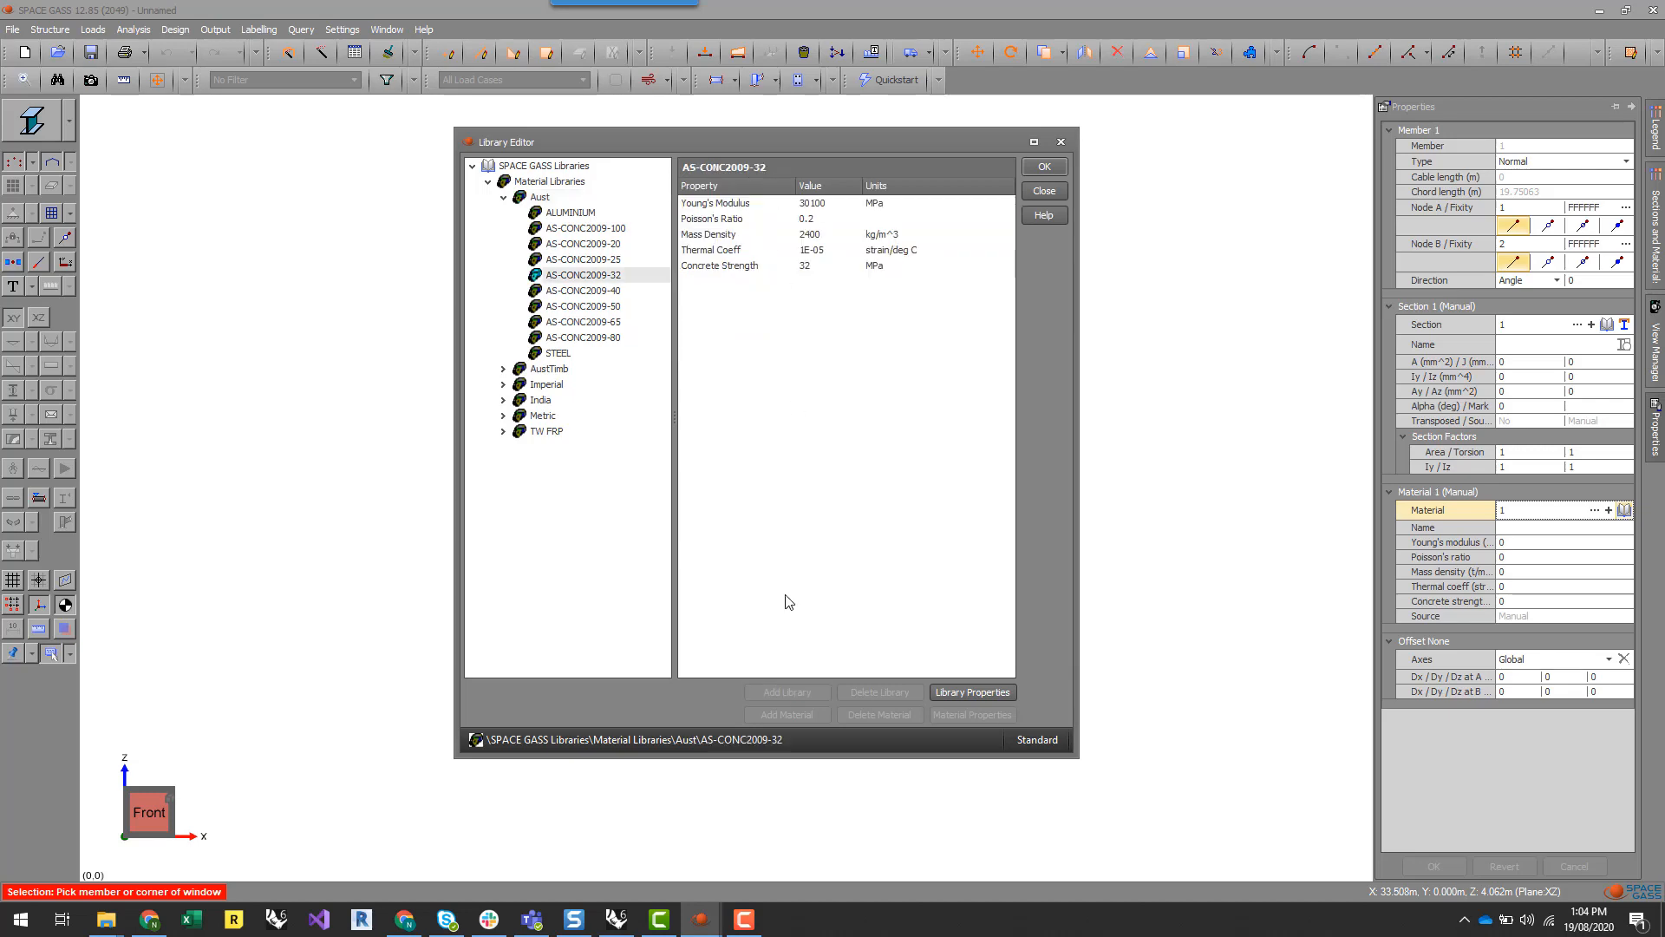
Switch back to Grasshopper and set the duplicated group's material Name panel to AS-CONC2009-32
left_click(617, 919)
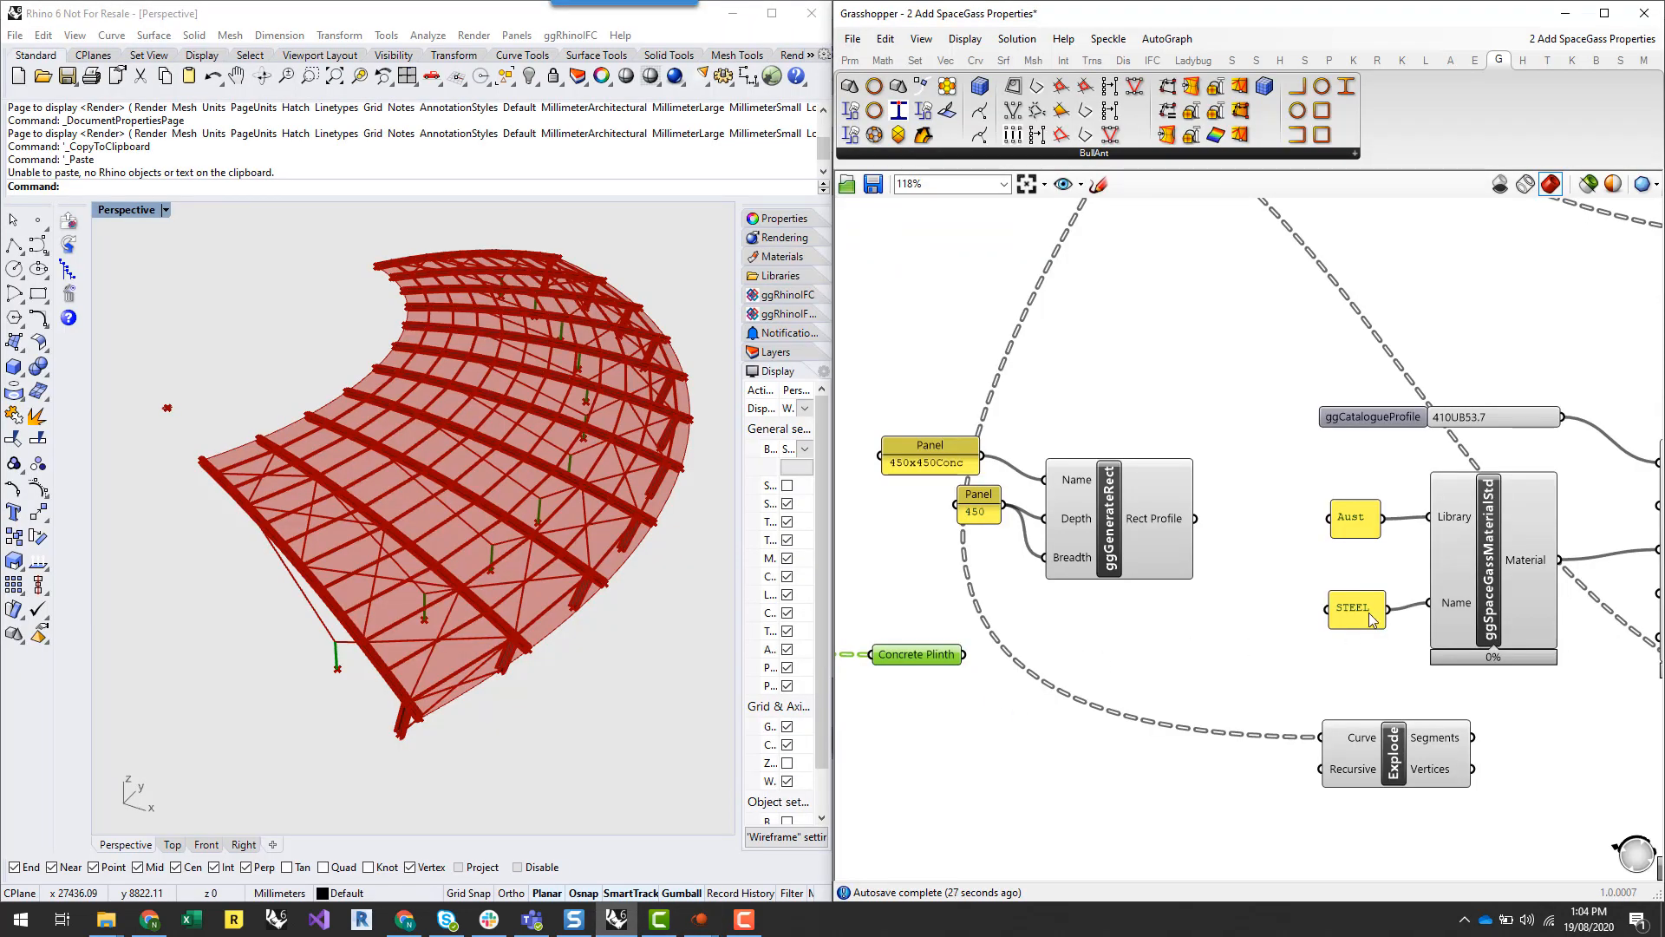
double_click(1370, 618)
type("AS-CONC-")
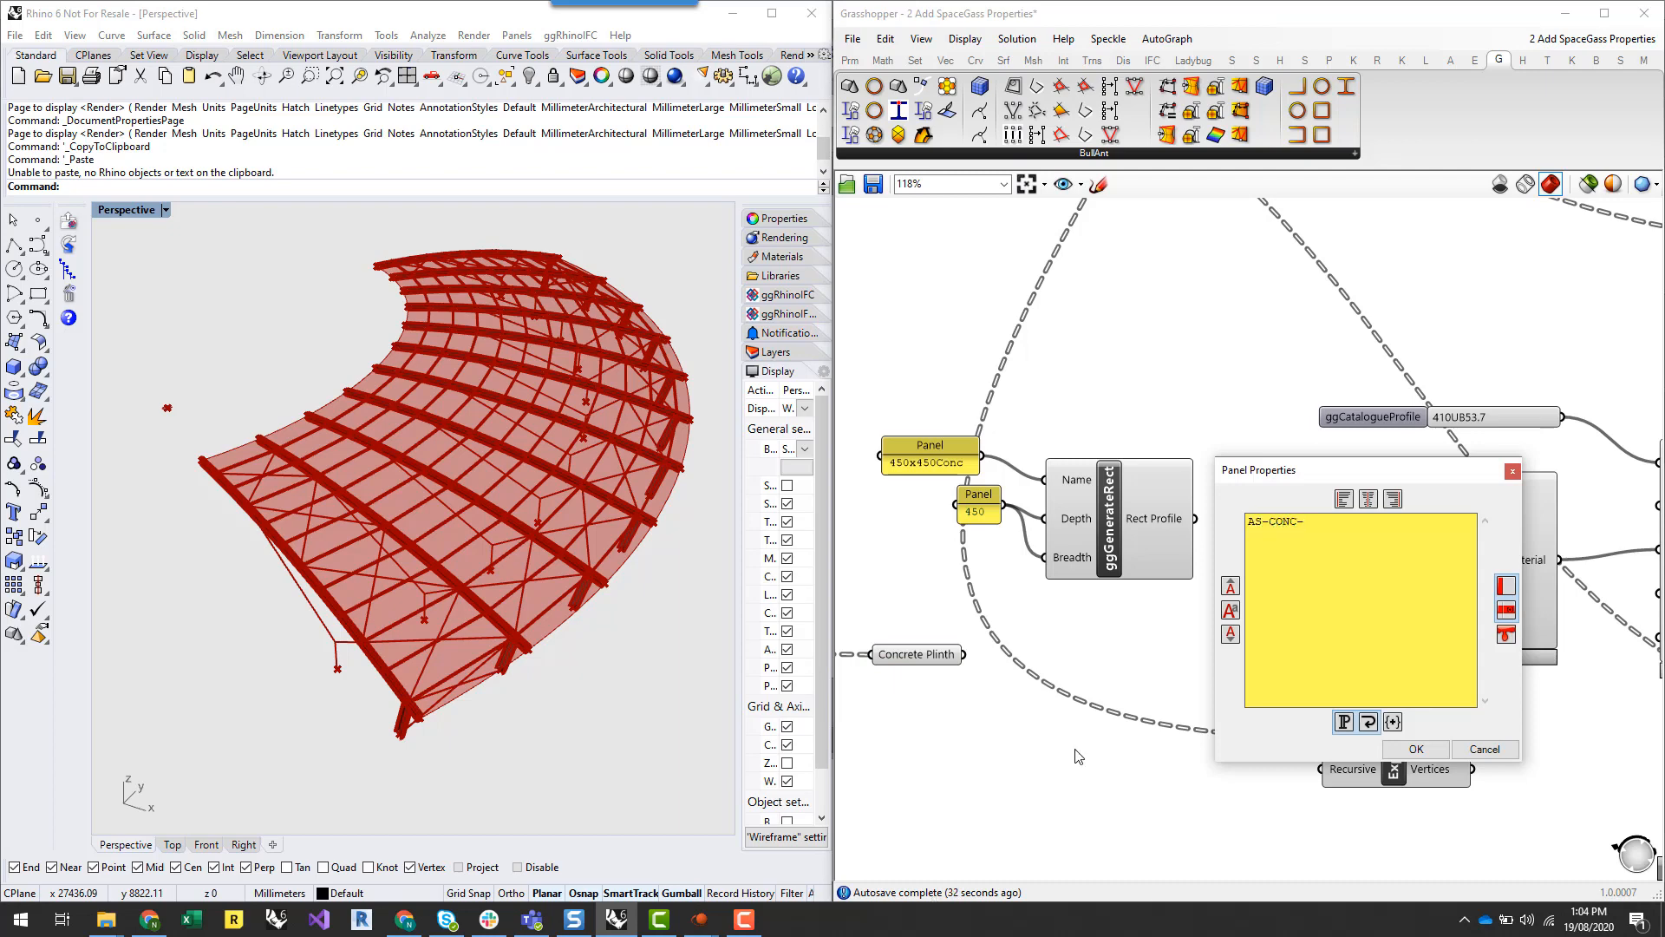
left_click(700, 920)
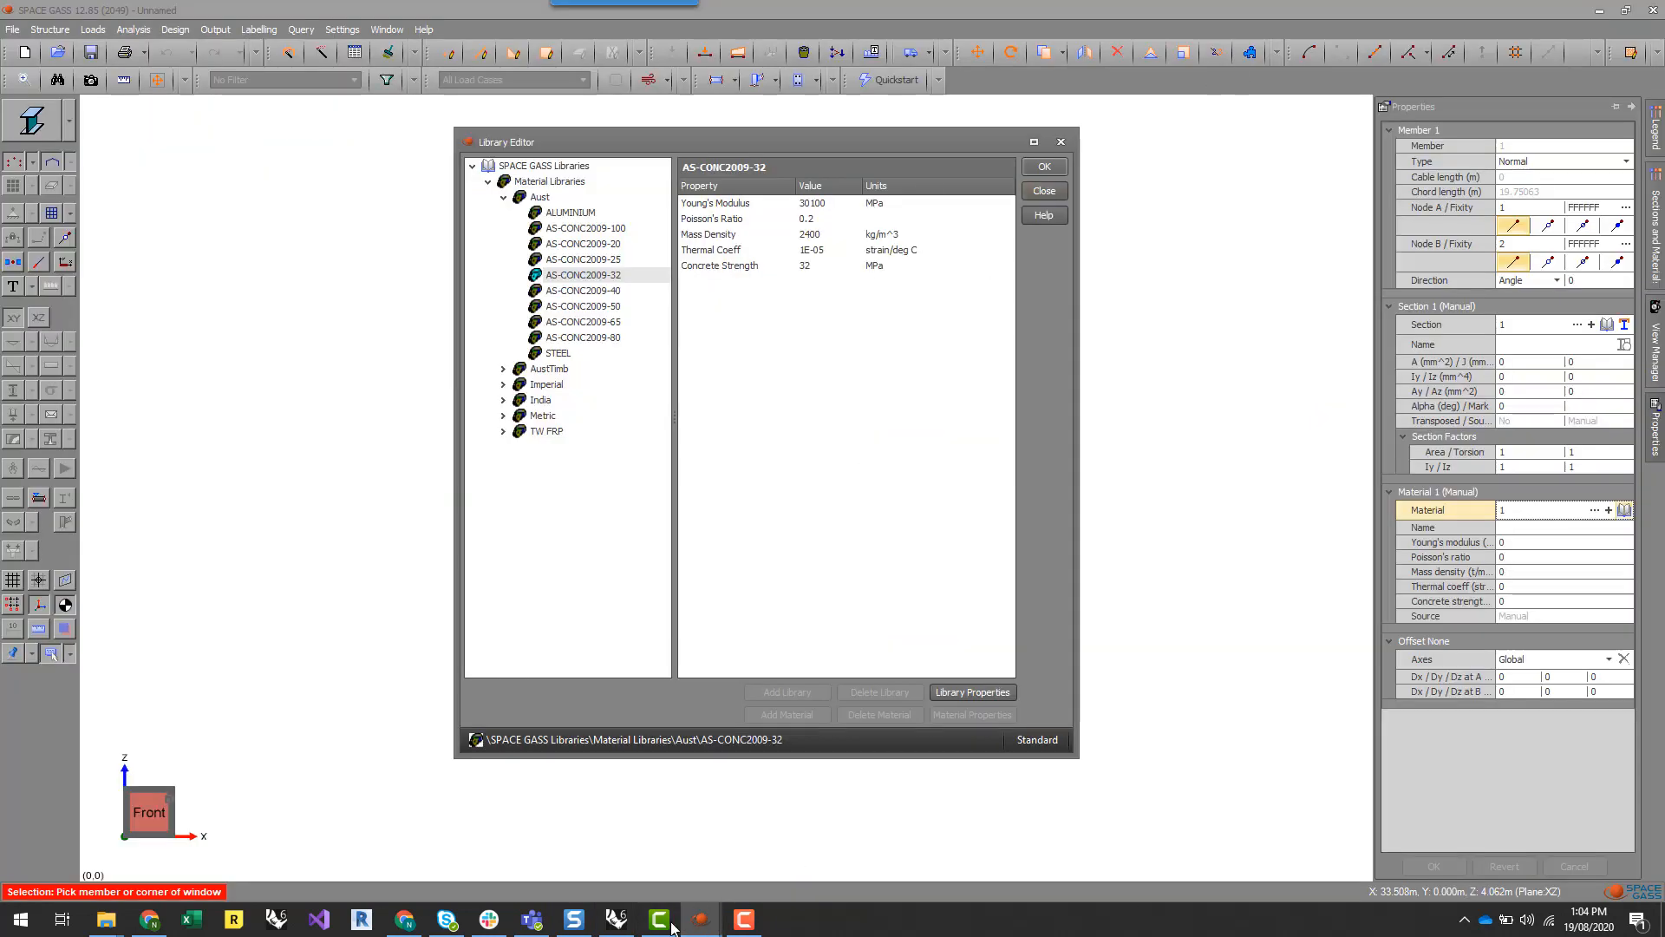
left_click(617, 920)
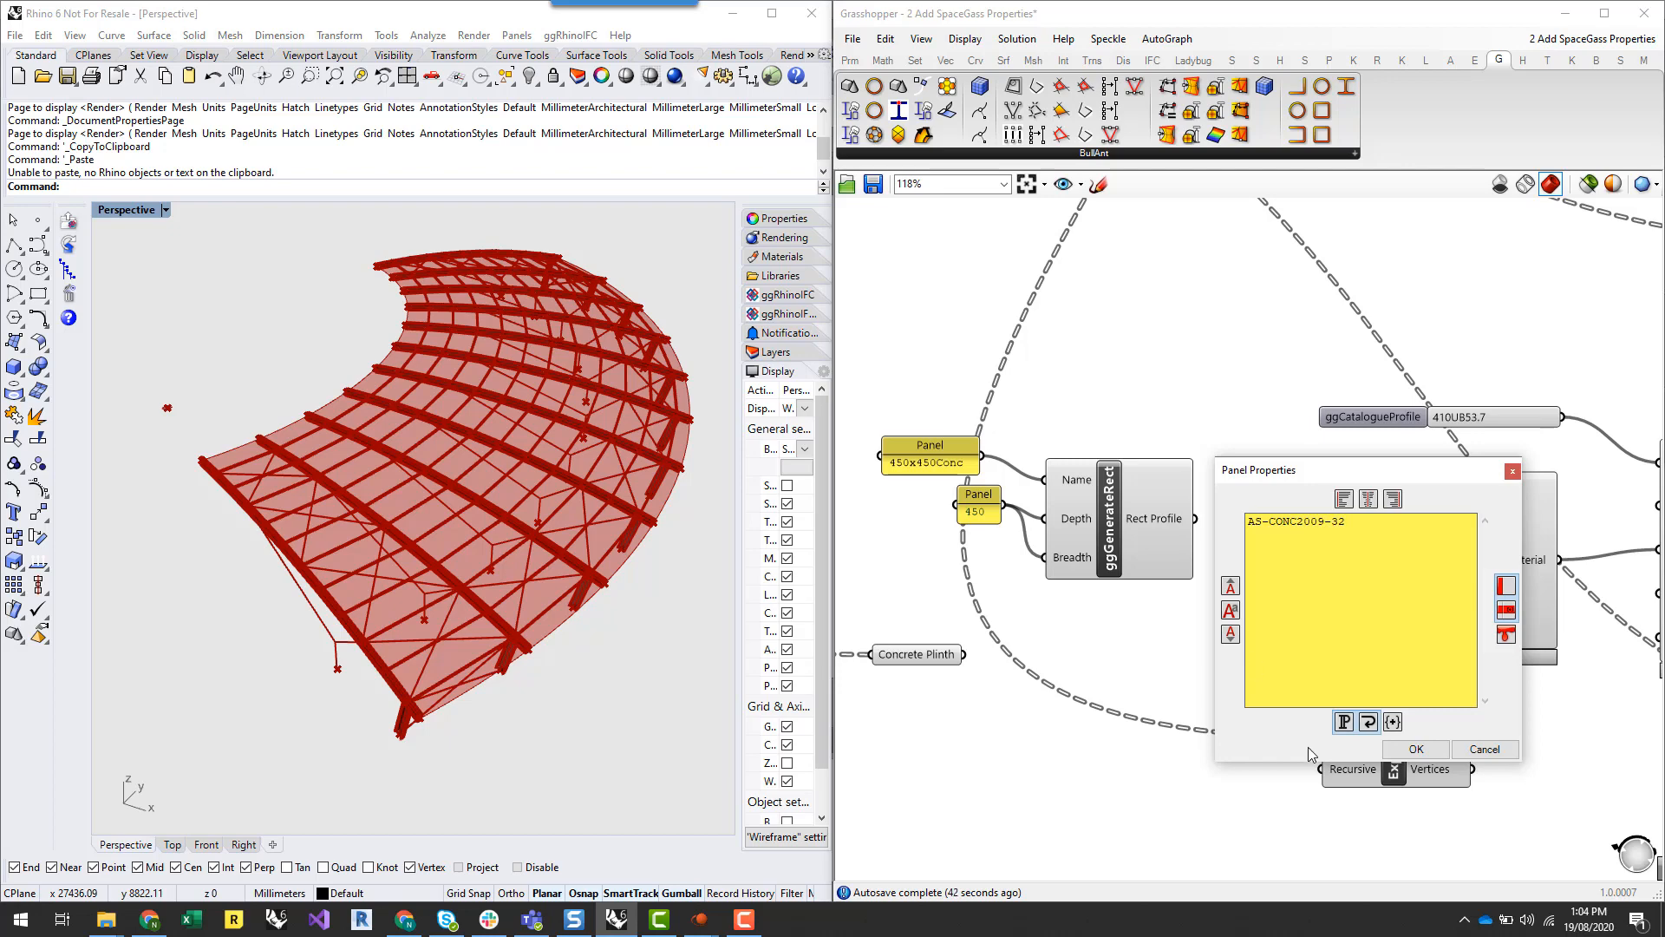
left_click(1415, 749)
Connect Rect Profile to the section property's Profile input and Concrete Plinth to the beam's Node/CL input
scroll(1076, 661, "down", 3)
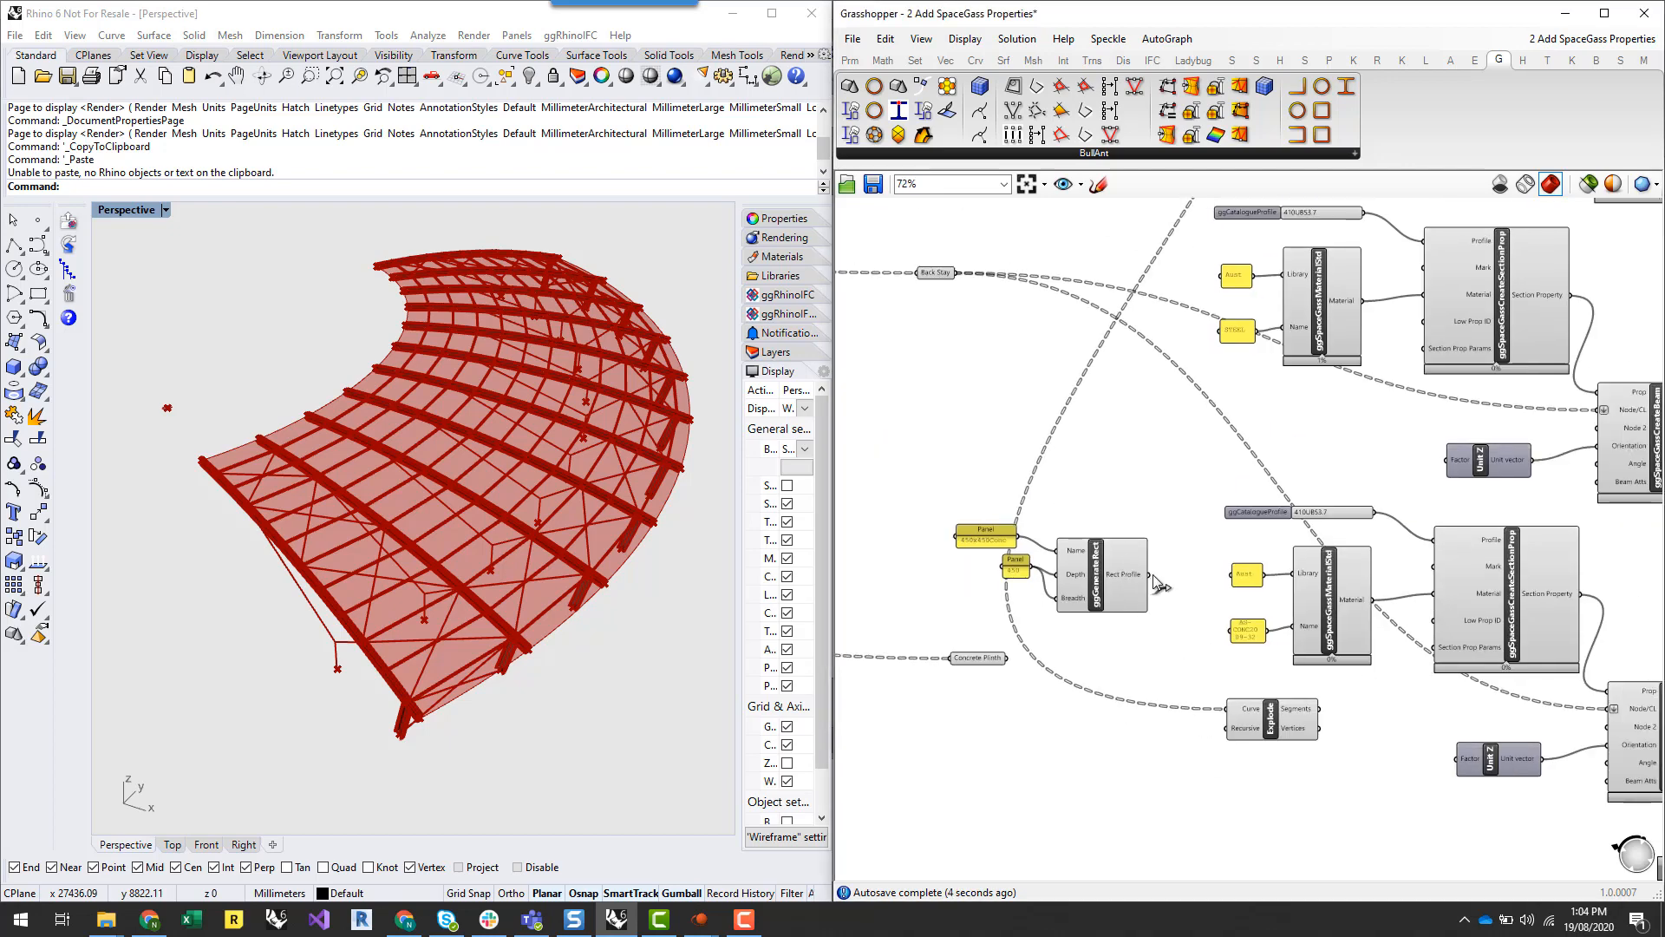
left_click_drag(1148, 574, 1505, 539)
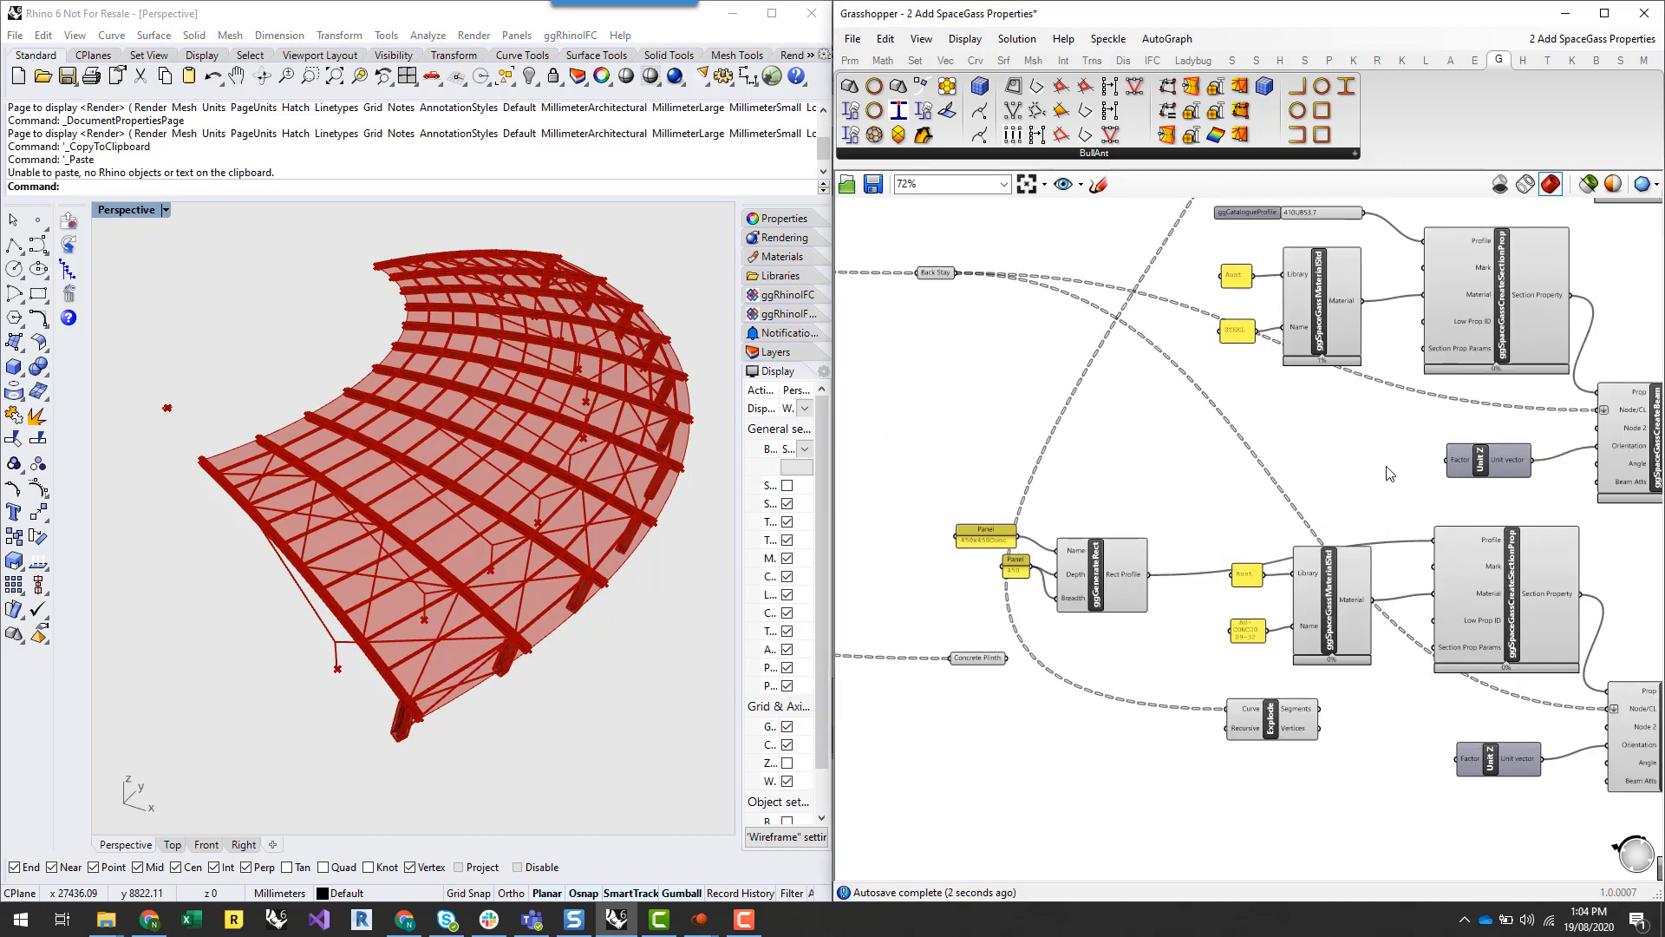
left_click_drag(951, 652, 1584, 700)
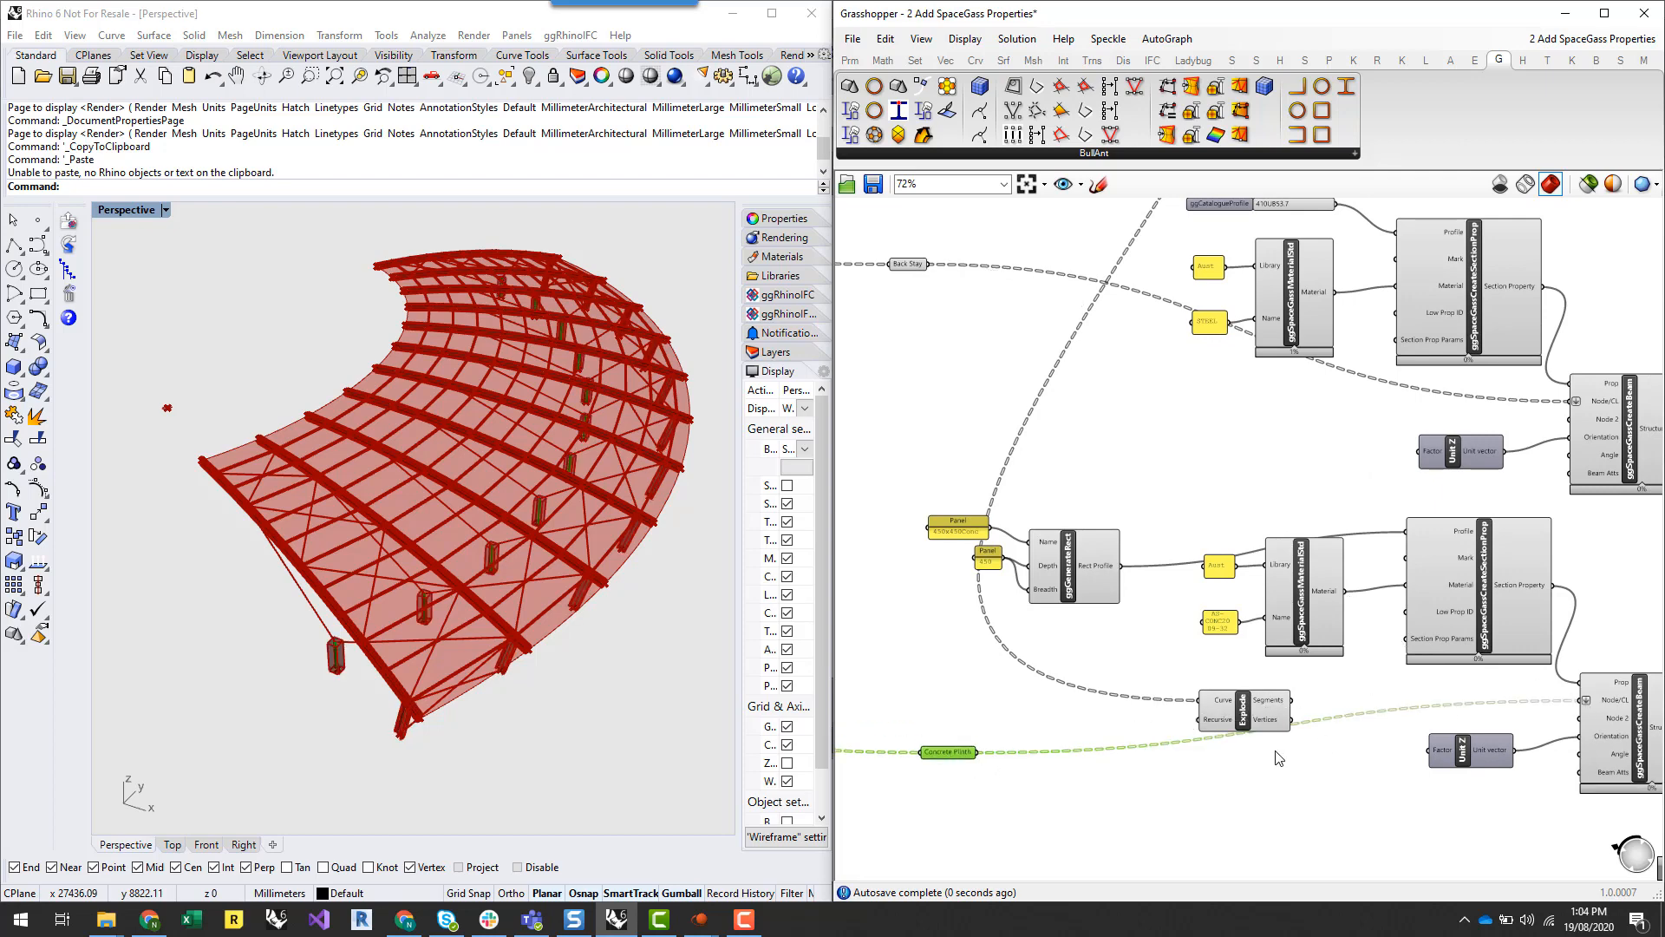
Delete the plinth group's leftover Explode component and move the Concrete Plinth and Back Stay parameters in line with their beam components
left_click(1242, 710)
key("Delete")
left_click_drag(961, 749, 985, 692)
left_click(1149, 680)
right_click_drag(1153, 680, 1249, 495)
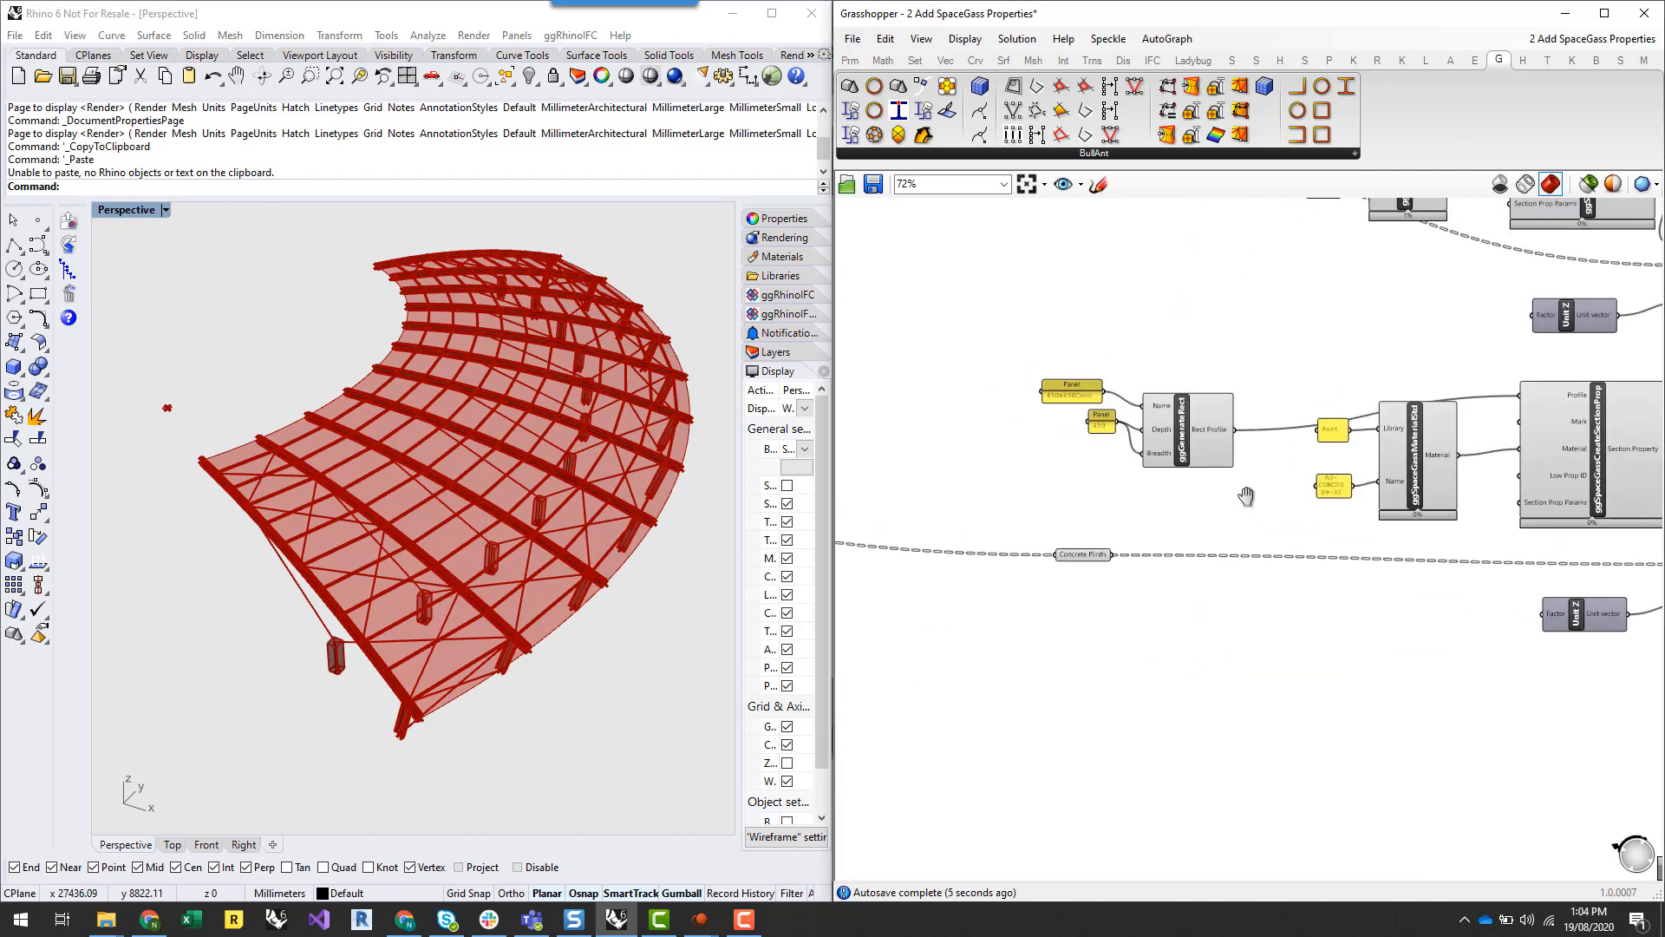
right_click_drag(1605, 260, 1506, 577)
left_click_drag(850, 526, 1054, 671)
left_click(1178, 691)
right_click_drag(1548, 605, 1519, 603)
Set the Back Stay group's catalogue profile to the Australian Circ Hollow (G350) section 168.3x6.4CHS
scroll(1520, 603, "up", 1)
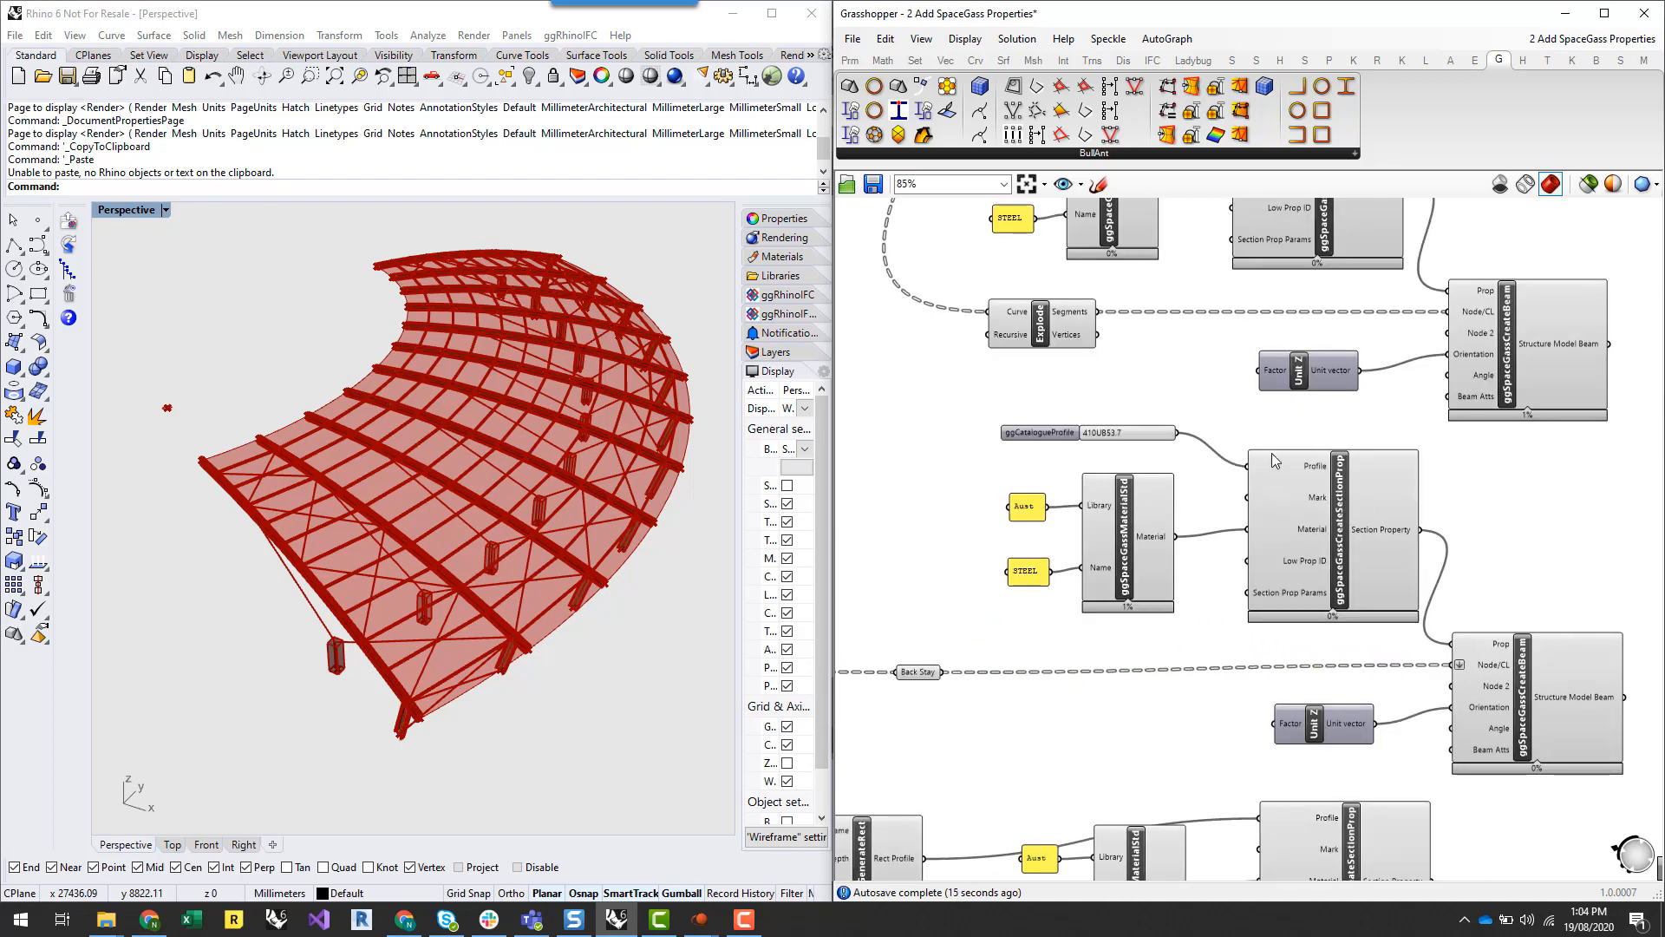
left_click(1138, 429)
right_click(1138, 429)
mouse_move(1205, 519)
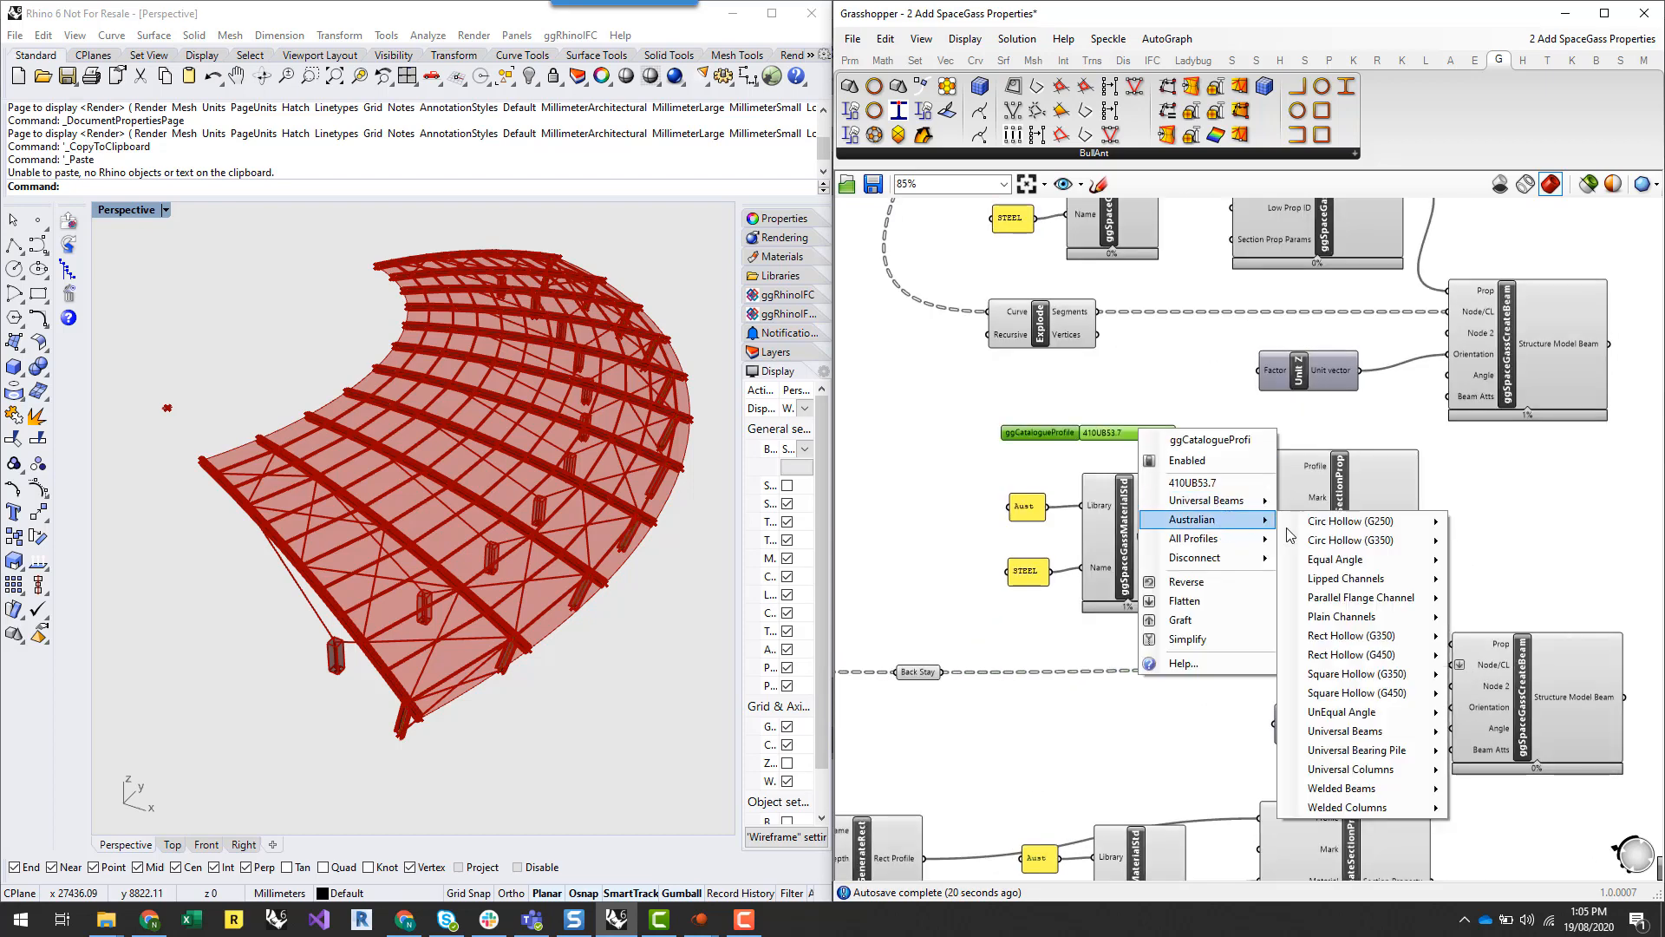
mouse_move(1362, 540)
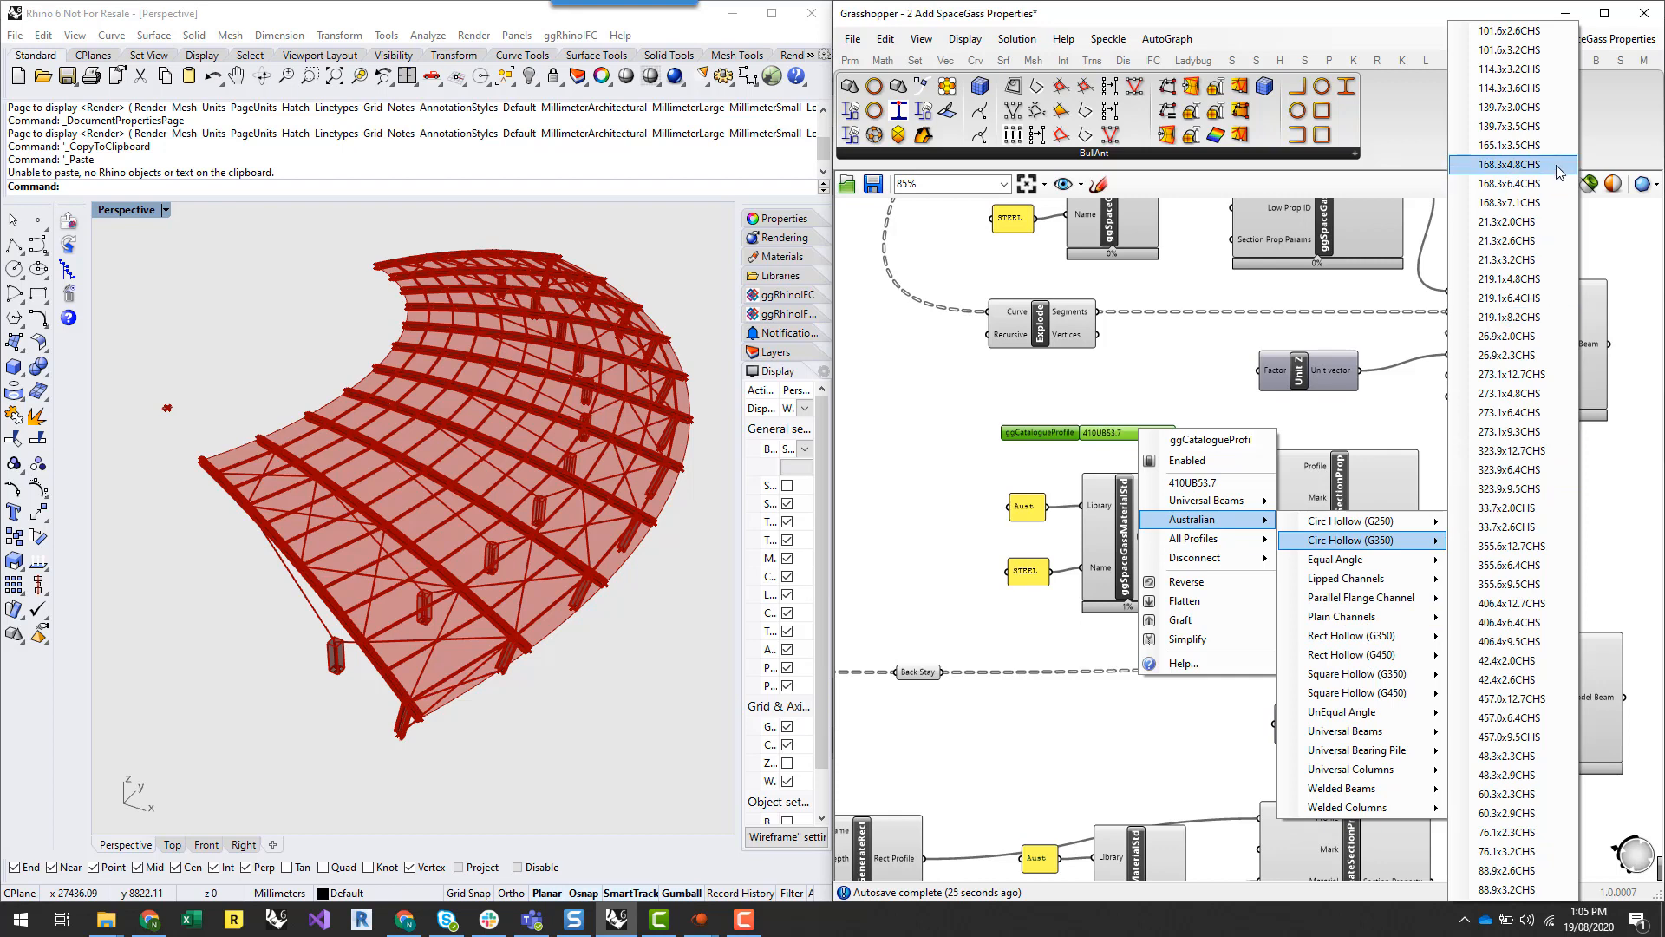
left_click(1510, 183)
left_click(980, 536)
Reposition the Rafter Polyline parameter beside the lower of the two Explode components it feeds
right_click_drag(984, 545, 1068, 620)
scroll(1018, 536, "down", 3)
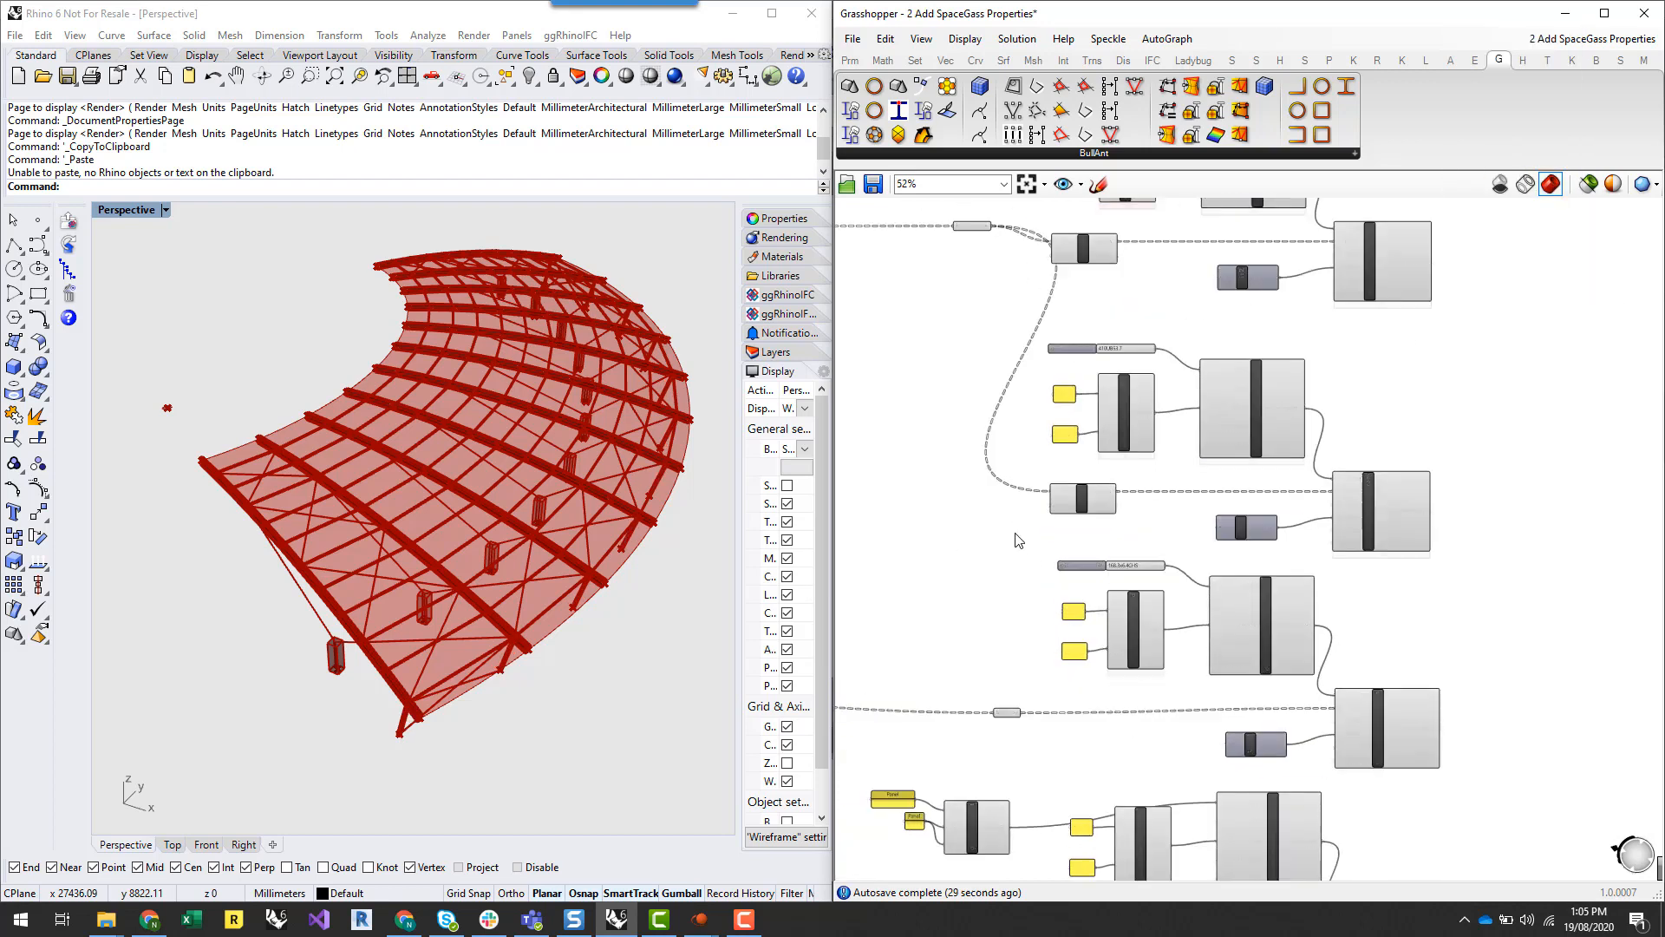
scroll(1017, 531, "up", 2)
right_click_drag(1020, 373, 1035, 461)
left_click_drag(978, 243, 933, 278)
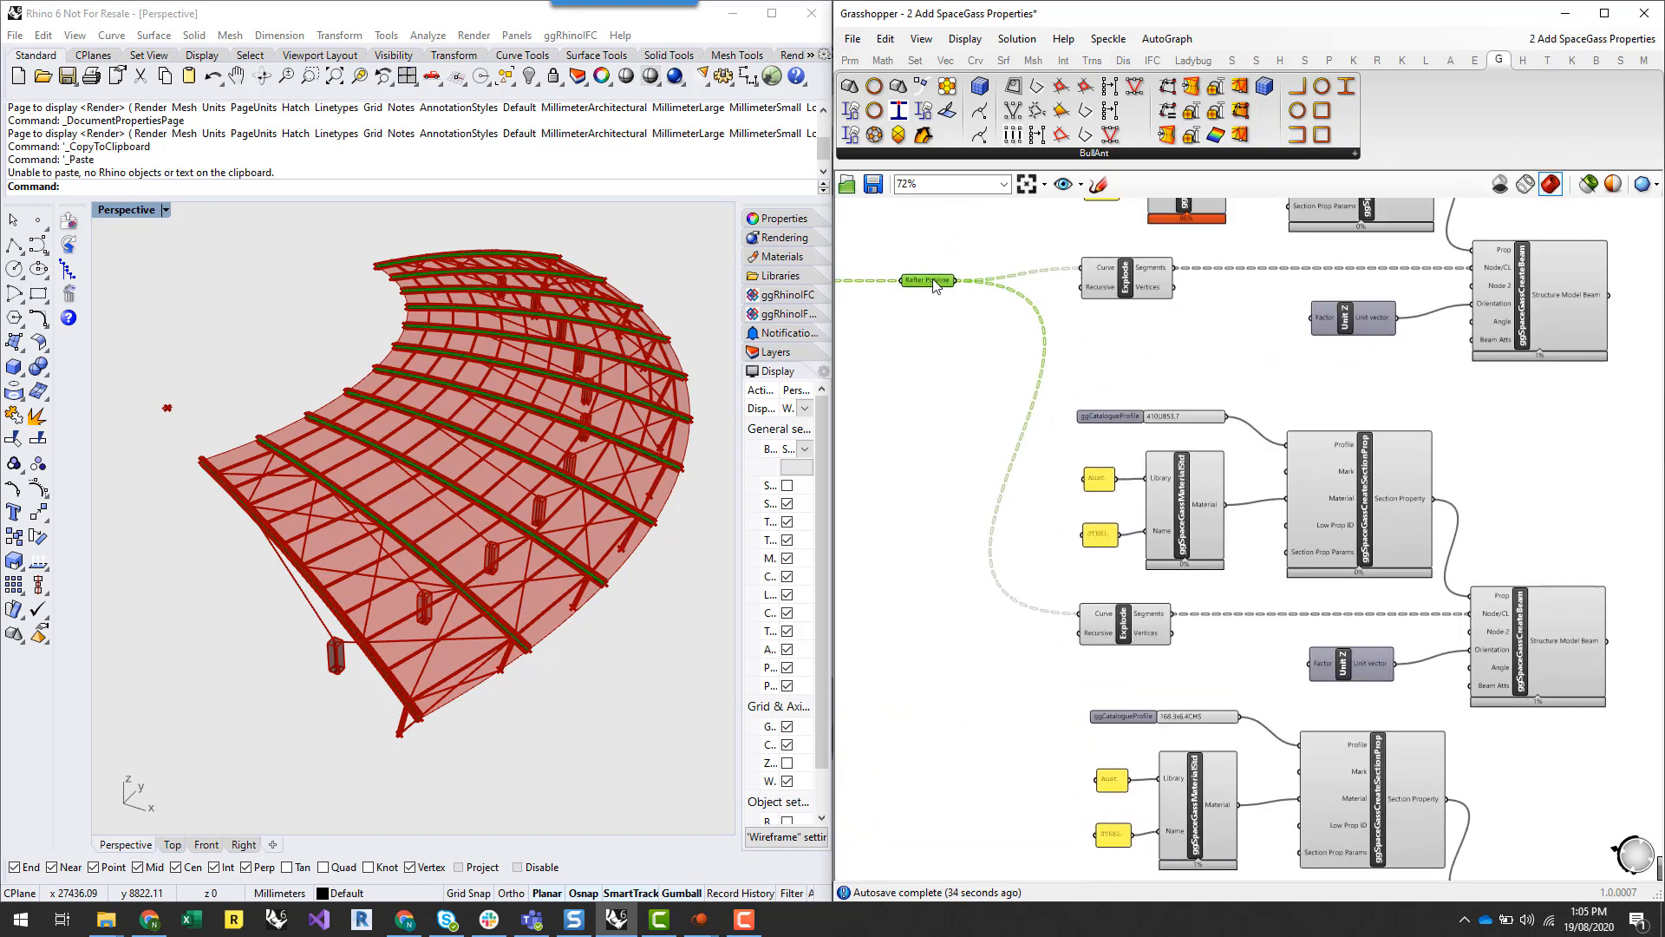
scroll(1197, 384, "down", 3)
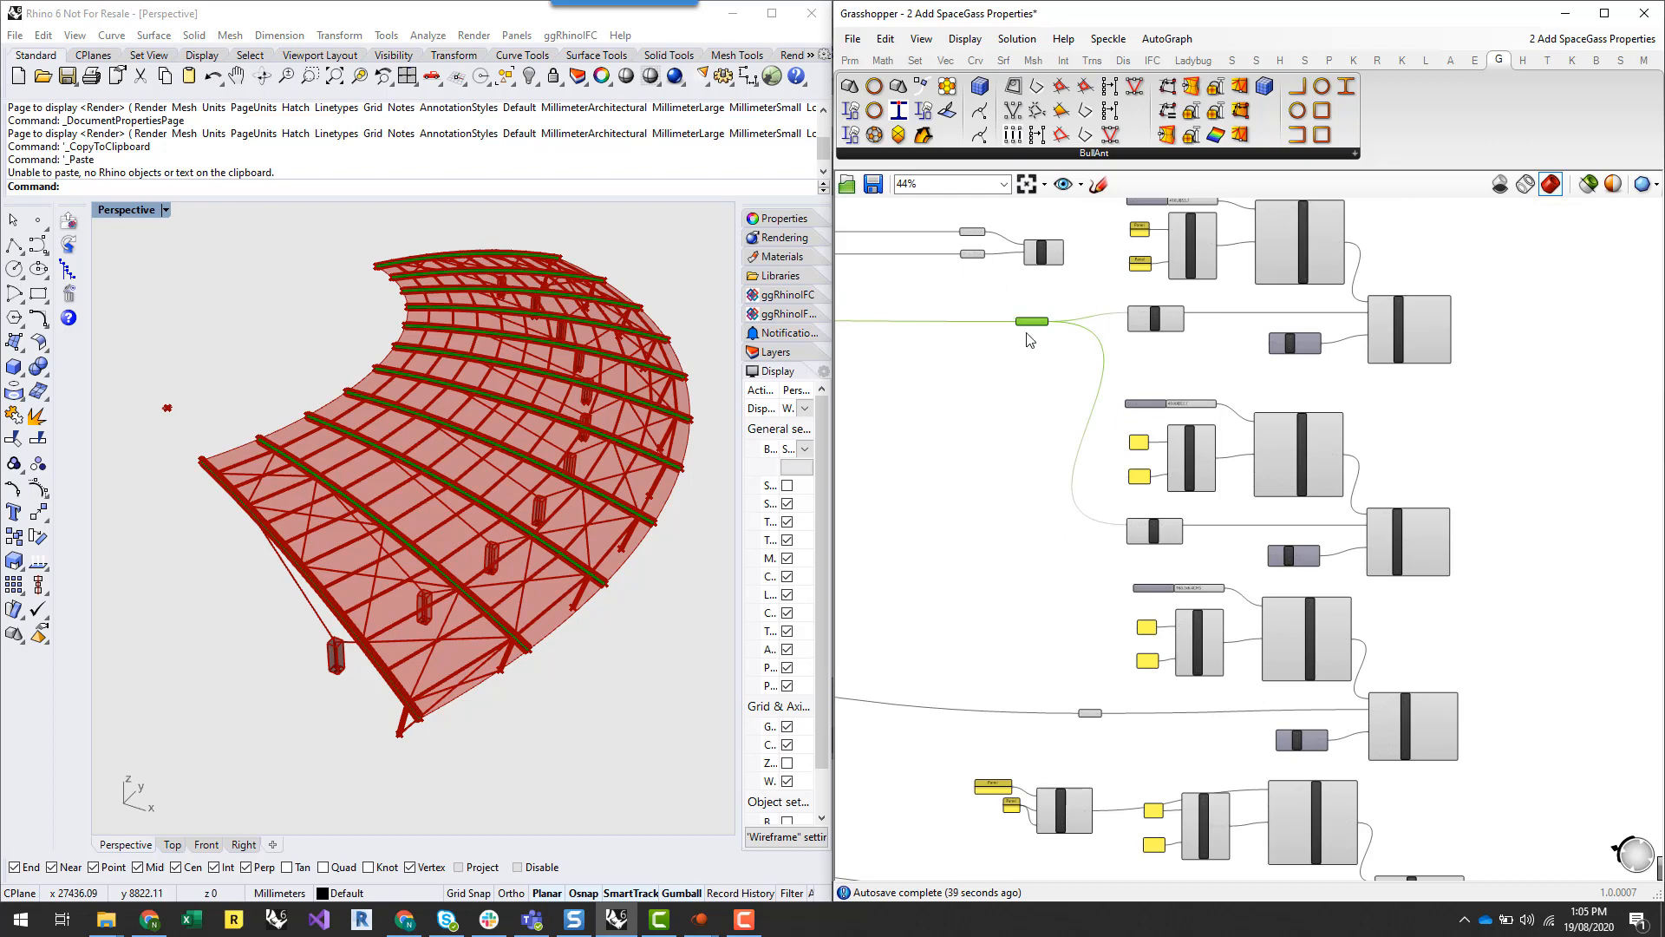
left_click_drag(1027, 321, 1017, 497)
Connect the strut Entwine result directly to the strut beam's Node/CL input and delete the Explode component in between
right_click_drag(1076, 264, 1091, 461)
scroll(1107, 455, "up", 4)
left_click_drag(1055, 441, 1573, 556)
scroll(1219, 572, "down", 1)
left_click(1228, 568)
key("Delete")
Move the Front Strut and Back Strut parameters and their Entwine component down in line with the strut beam group
left_click_drag(884, 389, 1065, 495)
left_click_drag(1043, 460, 1050, 534)
left_click_drag(875, 390, 922, 535)
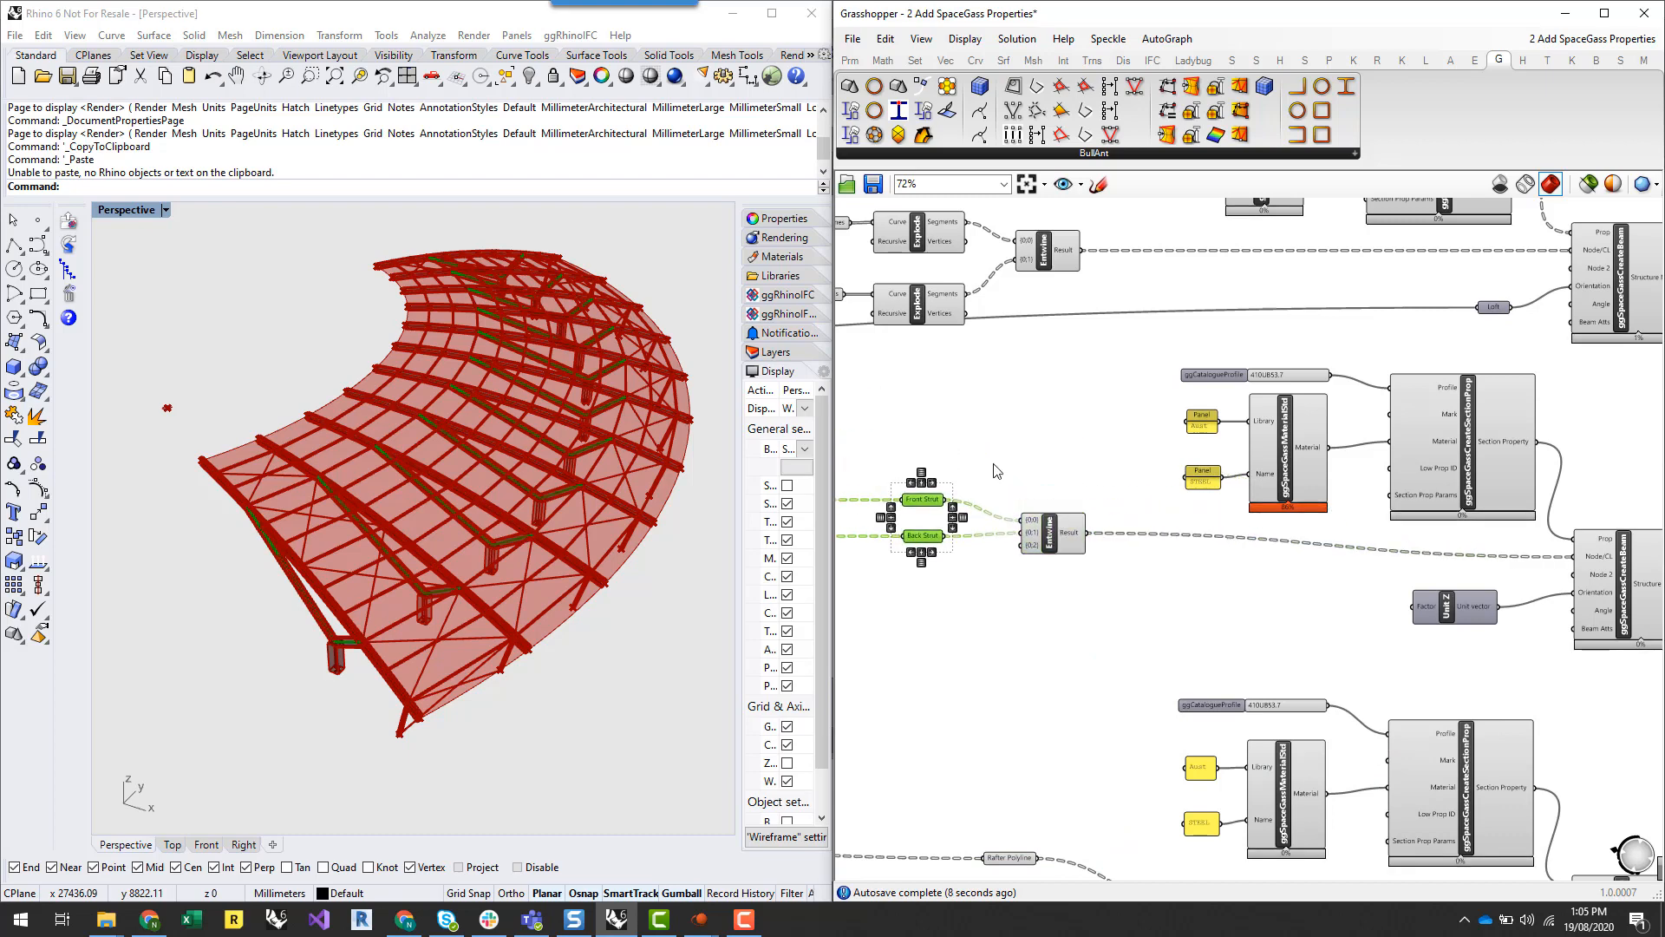
Move the struts' catalogue profile above the strut parameters and remove the unused third input from their Entwine component
left_click_drag(1201, 376, 909, 391)
scroll(1030, 538, "up", 8)
left_click(1095, 558)
scroll(1041, 572, "down", 2)
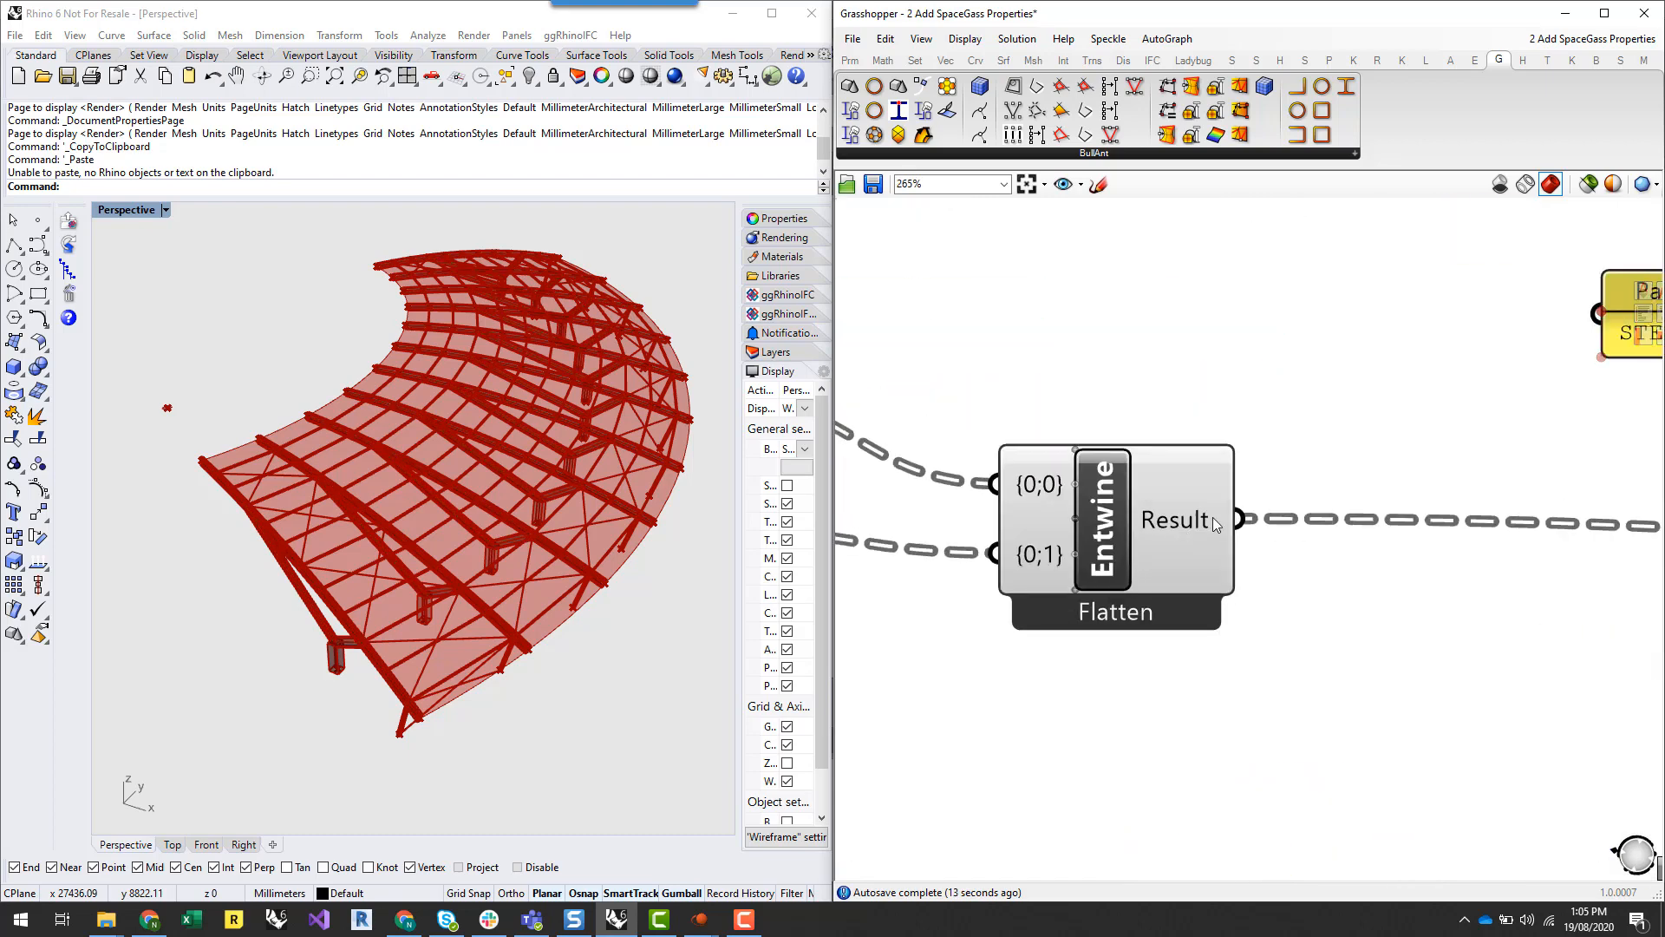
scroll(1213, 520, "down", 1)
Duplicate the strut Entwine component and place the copy above the original
left_click(1173, 470)
key("ctrl+c")
key("ctrl+v")
left_click_drag(1173, 555, 1289, 431)
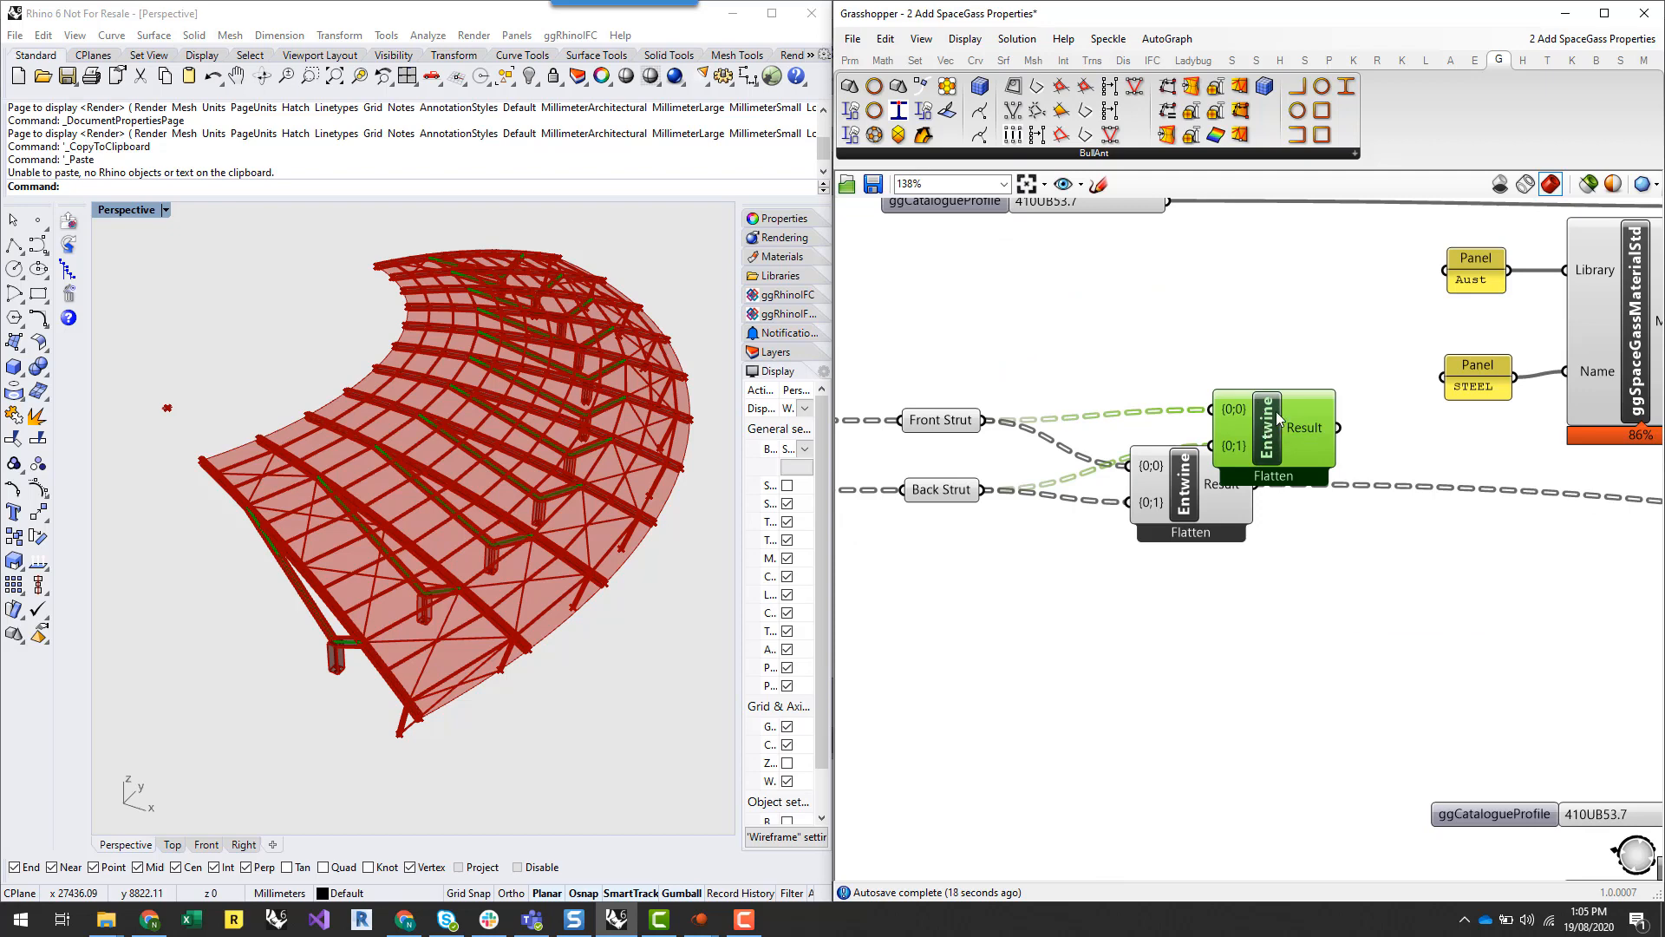
left_click_drag(1277, 413, 1261, 306)
right_click_drag(1127, 251, 1166, 377)
Duplicate the struts' catalogue profile and feed the two profiles into separate inputs of the copied Entwine
left_click_drag(1207, 325, 1233, 463)
left_click_drag(982, 334, 916, 365)
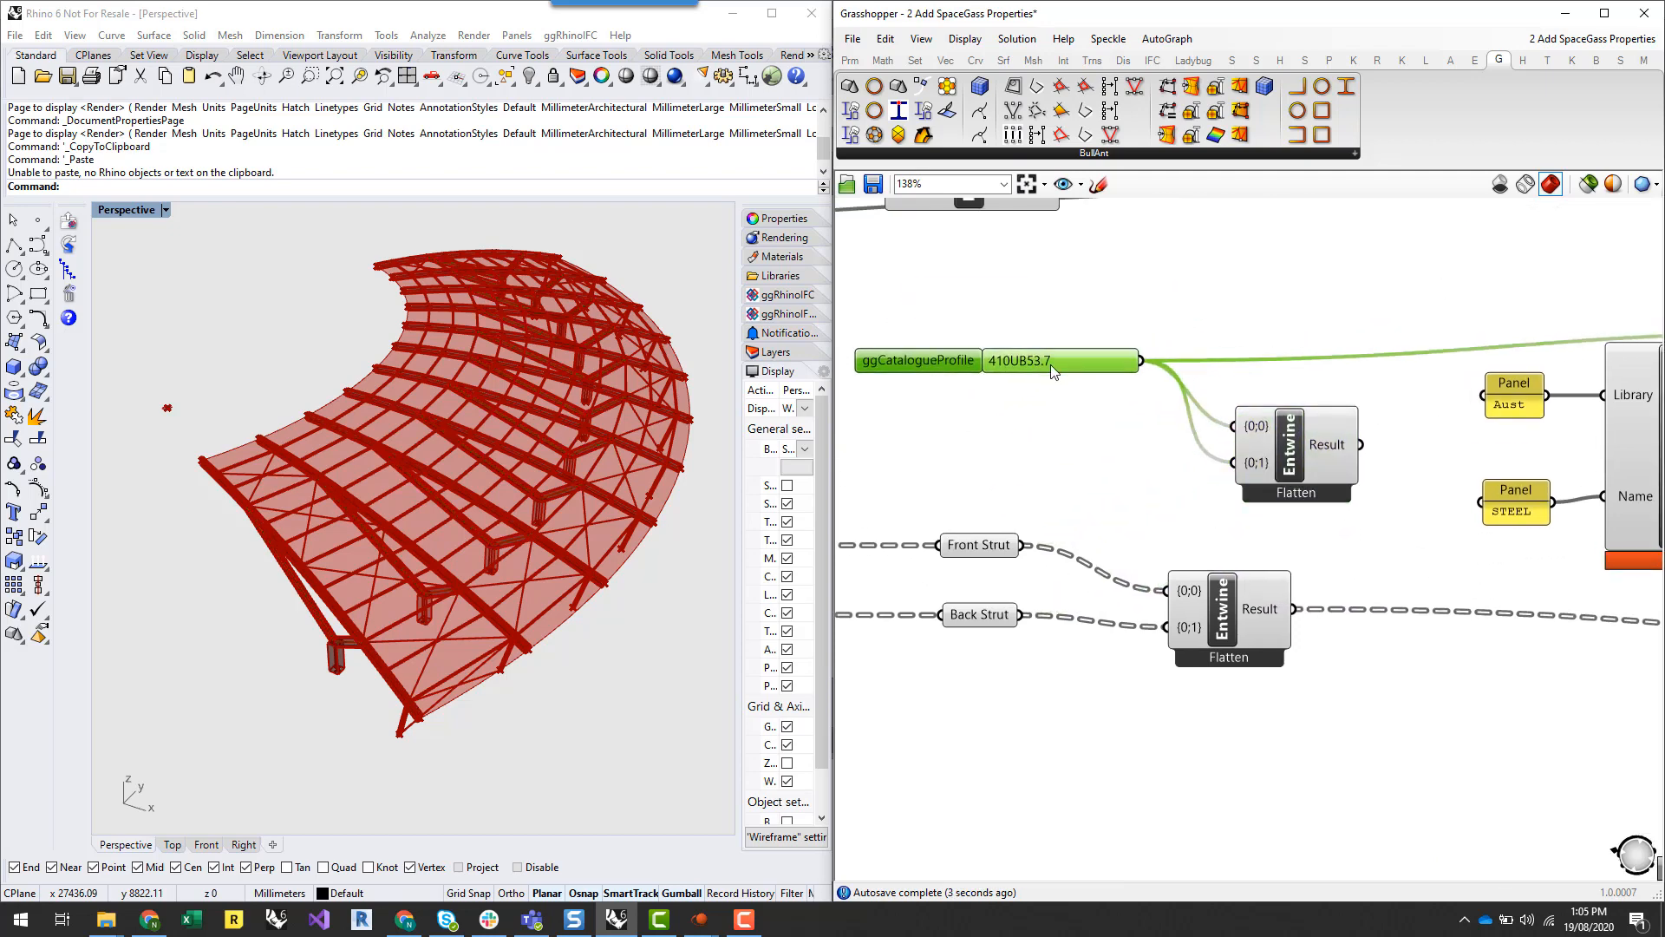
left_click_drag(1052, 367, 1239, 463, "alt")
left_click(1059, 468)
Set the upper strut catalogue profile to the Australian Circ Hollow (G350) section 219.1x6.4CHS
left_click(1073, 372)
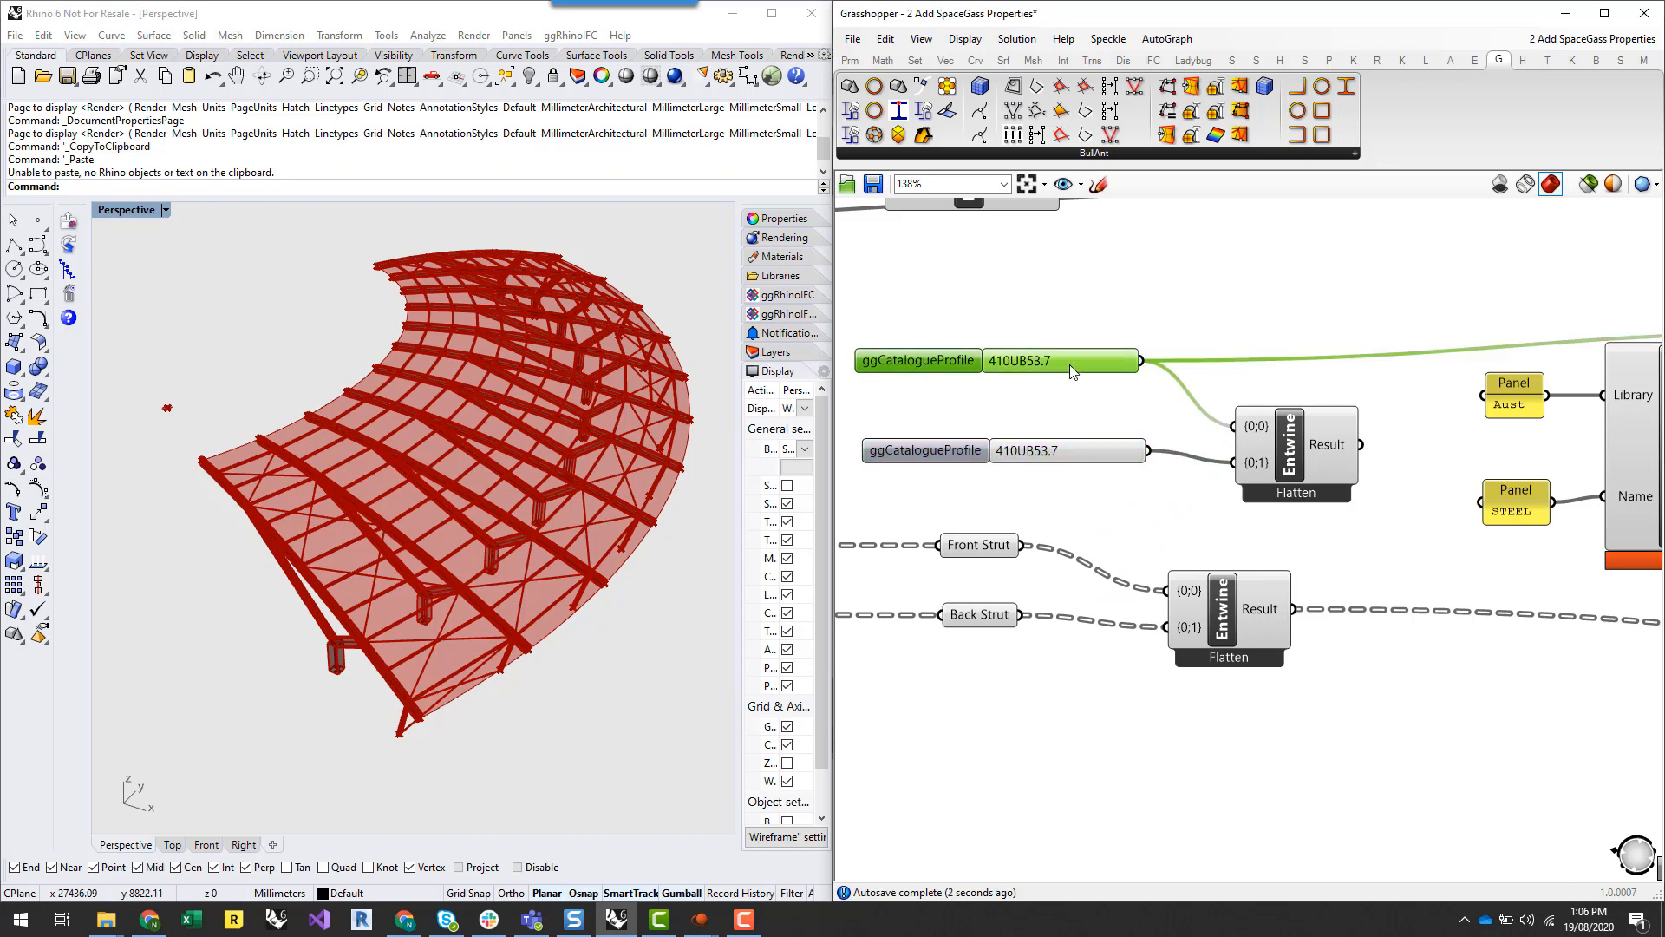
right_click(1073, 372)
mouse_move(1127, 456)
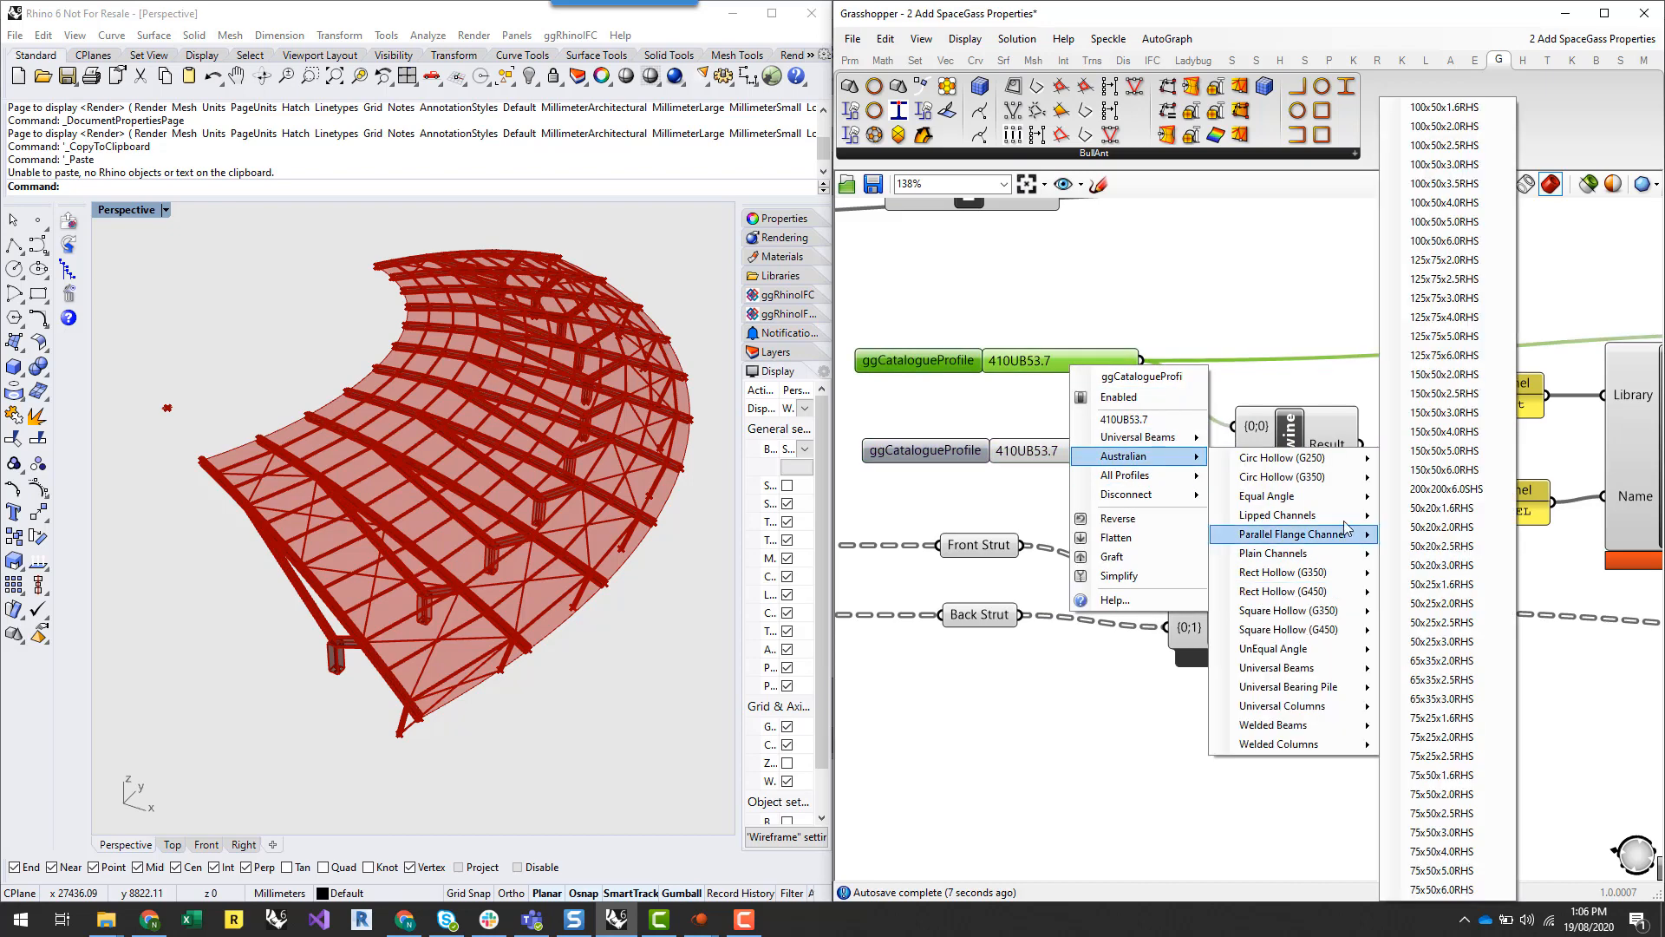
mouse_move(1327, 476)
left_click(1473, 297)
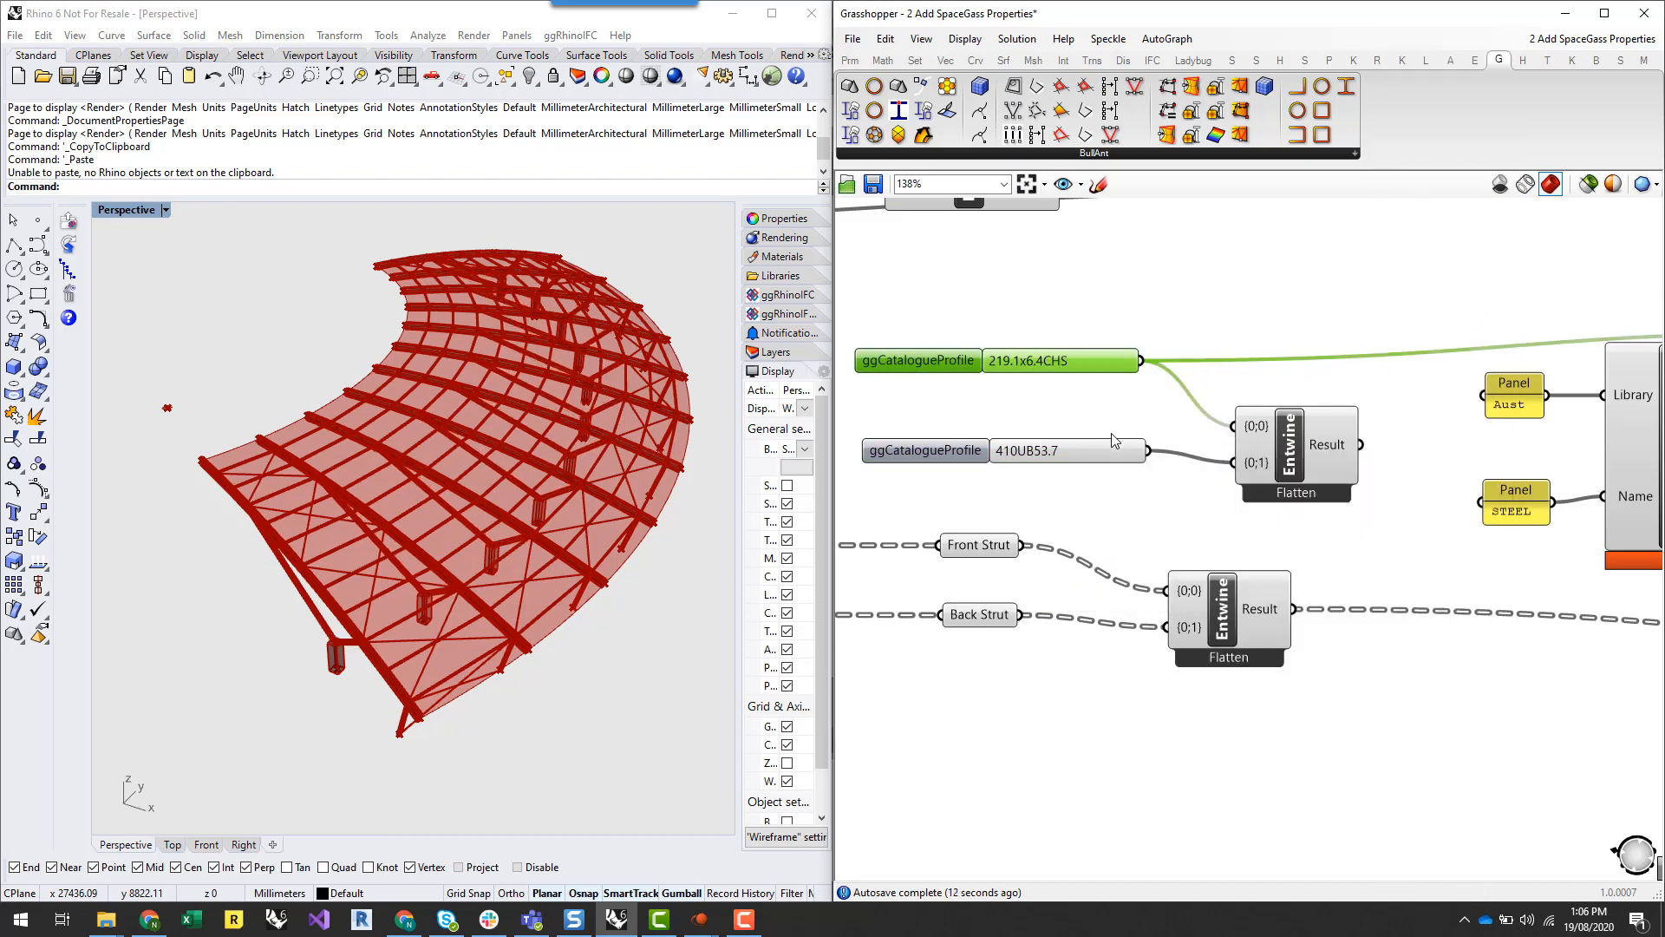
Set the lower strut catalogue profile to the Australian Circ Hollow (G350) section 219.1x8.2CHS
left_click(1090, 451)
right_click(1090, 451)
mouse_move(1154, 539)
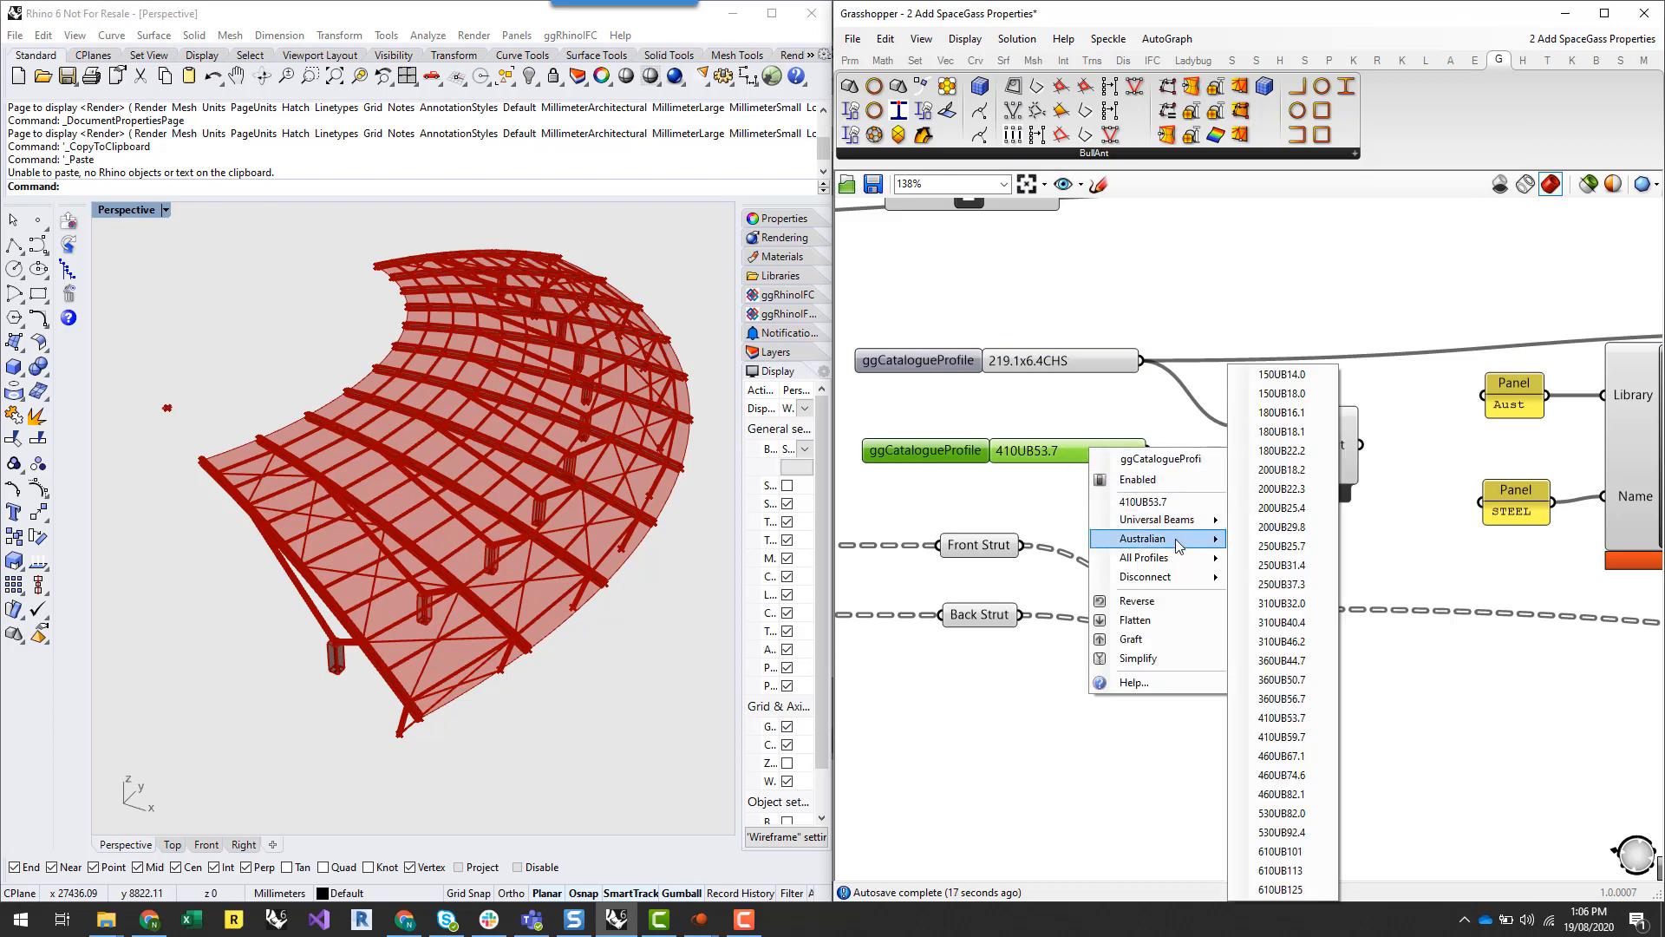
mouse_move(1325, 565)
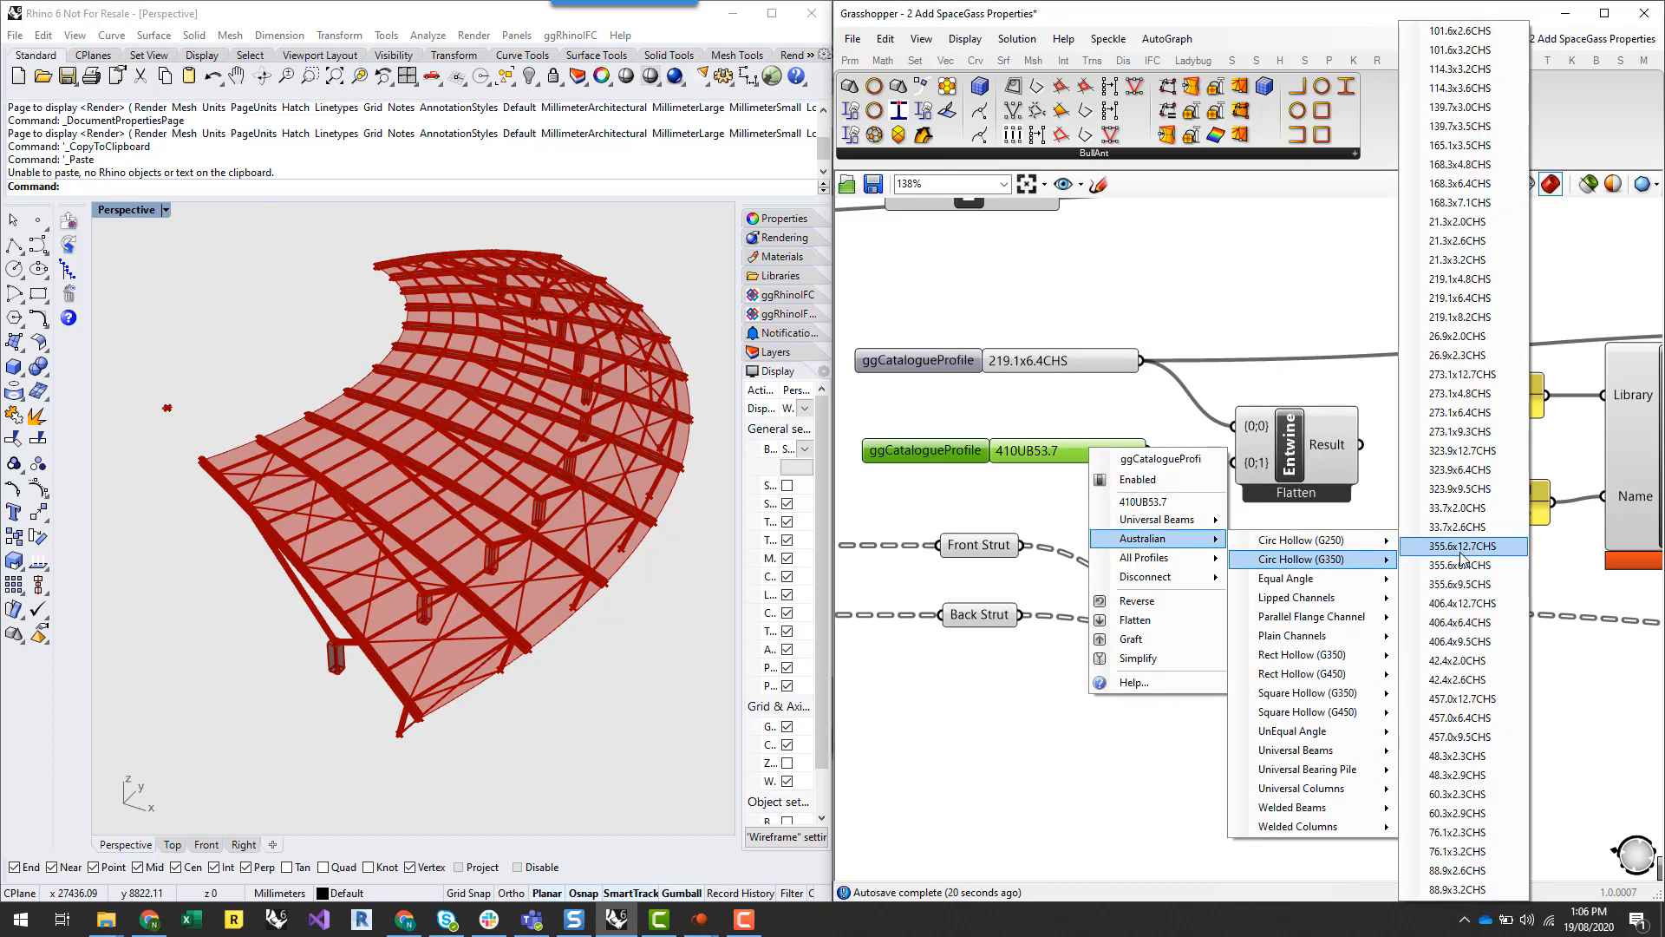
left_click(1472, 320)
Connect the profile Entwine result to the strut section property's Profile input and move that Entwine upward
scroll(1329, 483, "down", 5)
left_click_drag(1357, 446, 1550, 384)
scroll(1557, 442, "up", 5)
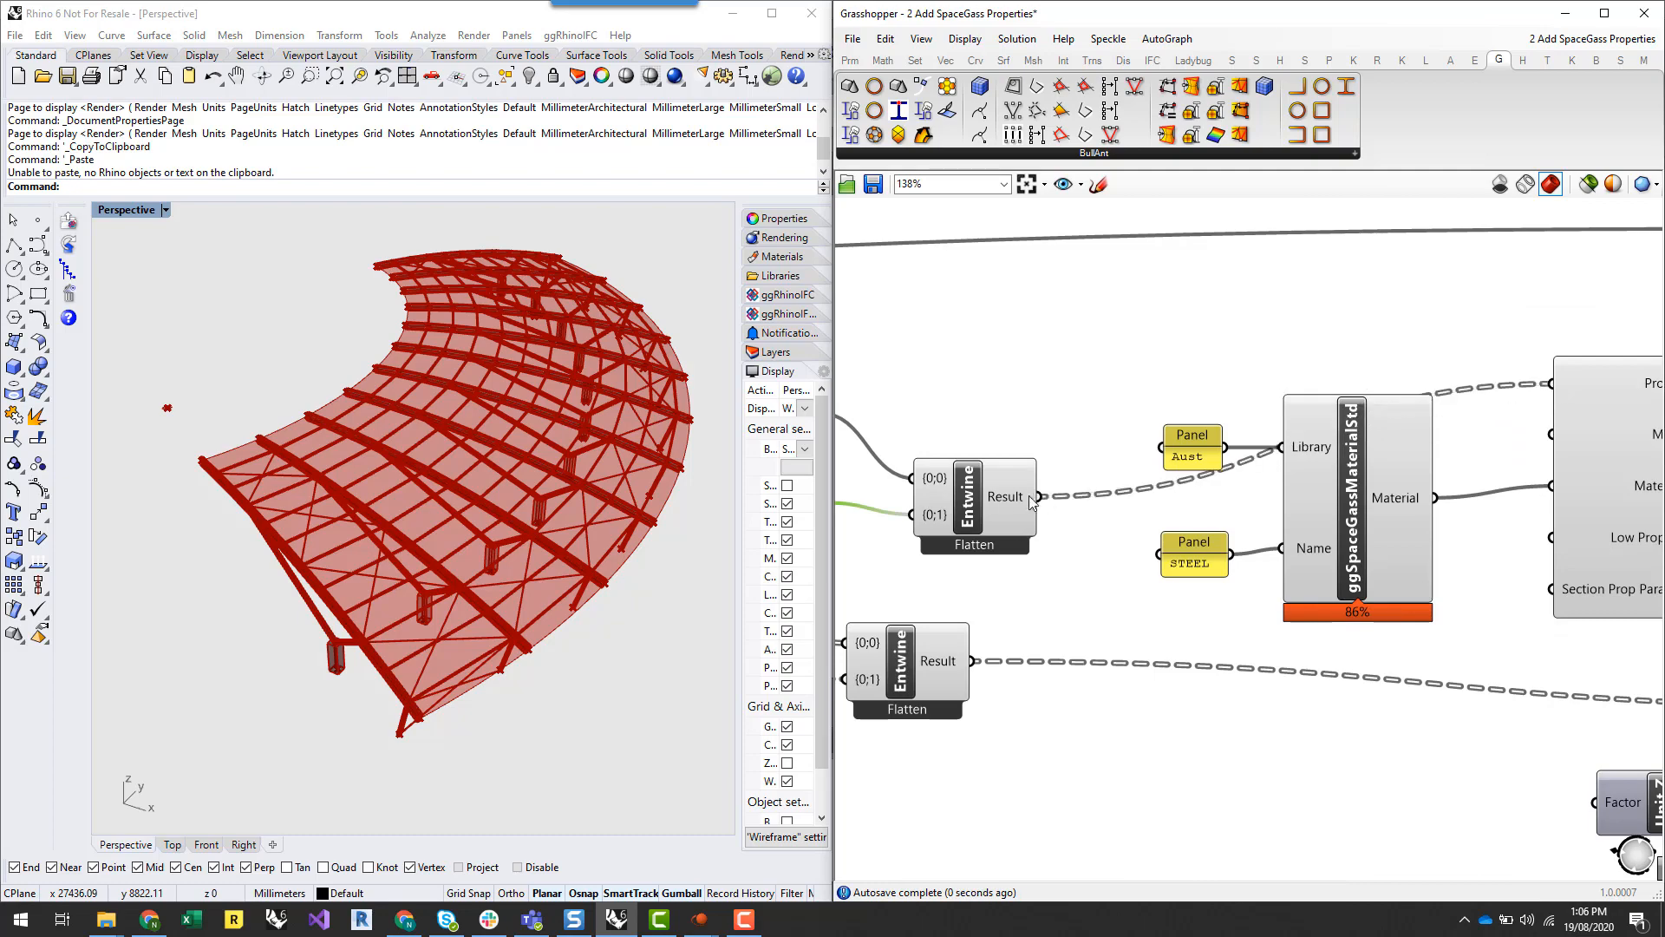
left_click_drag(1017, 505, 1016, 376)
scroll(1067, 620, "down", 4)
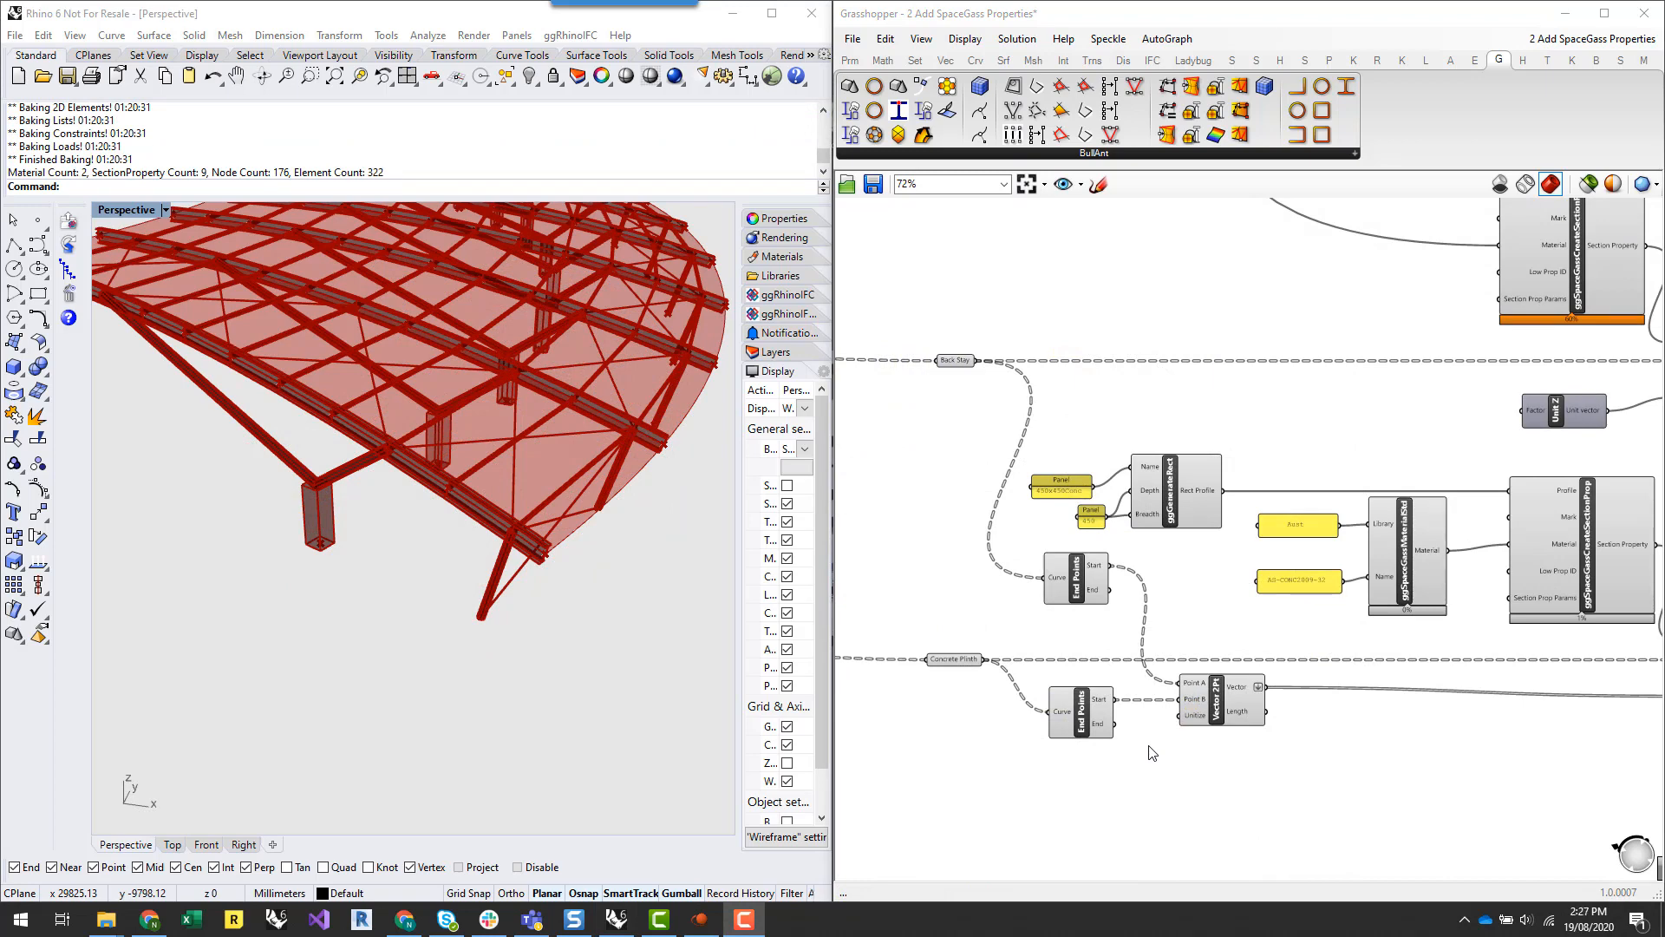
Disconnect the Vector 2Pt wire from the Orientation input of the concrete plinths' beam component
scroll(1301, 766, "down", 2)
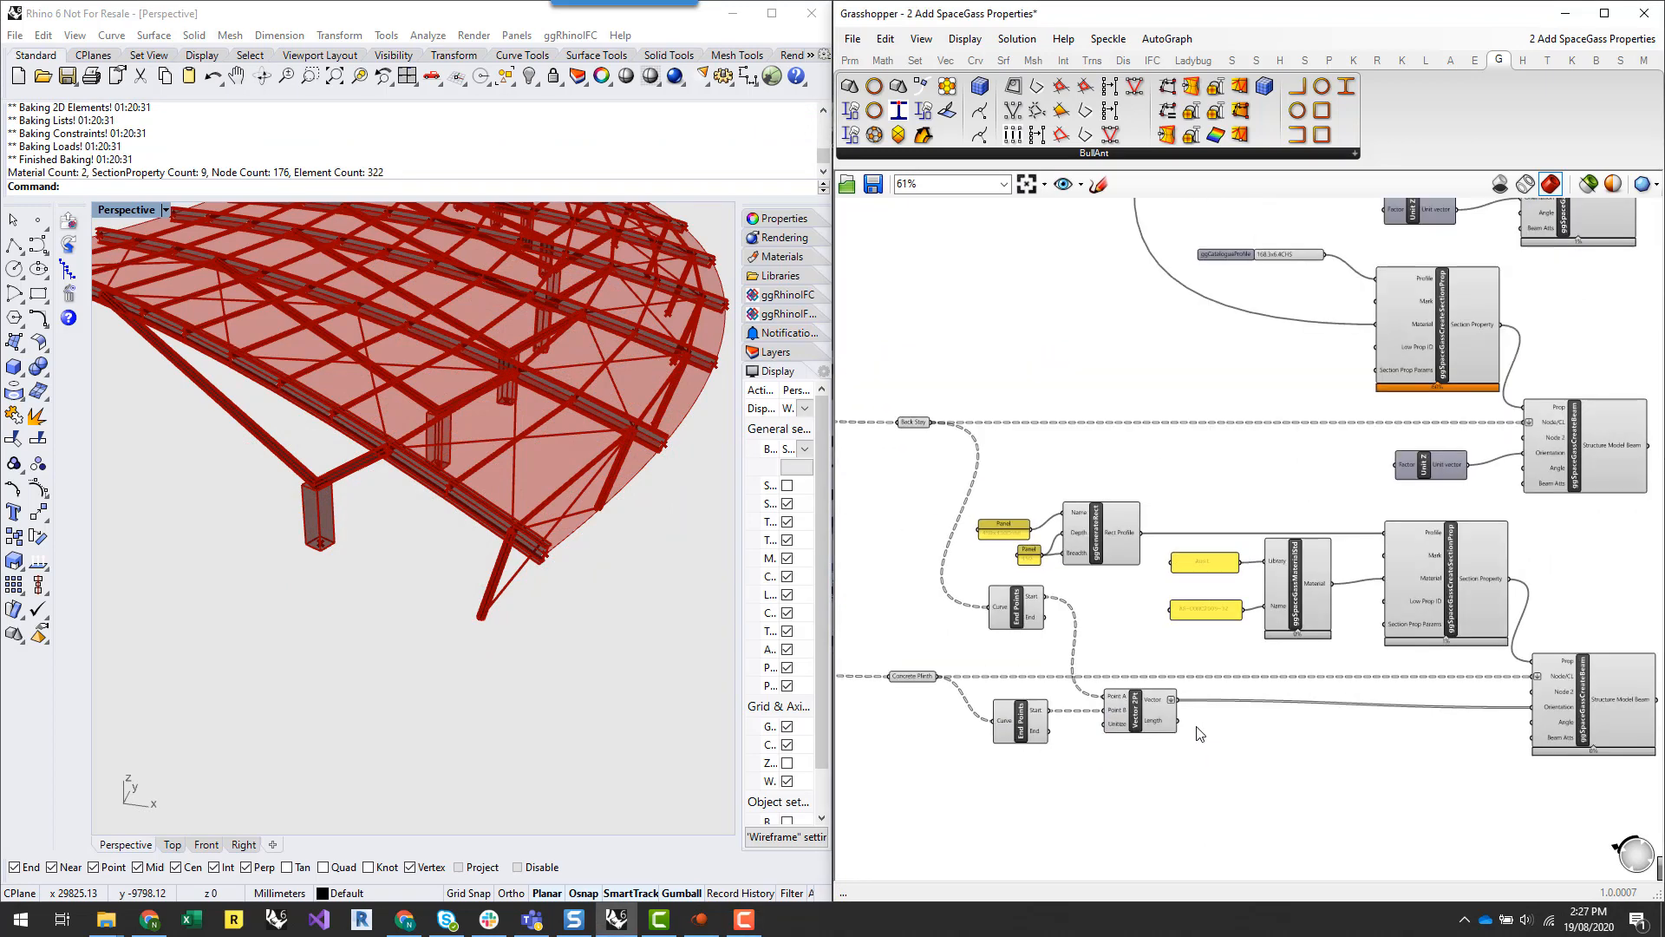
scroll(1562, 636, "up", 2)
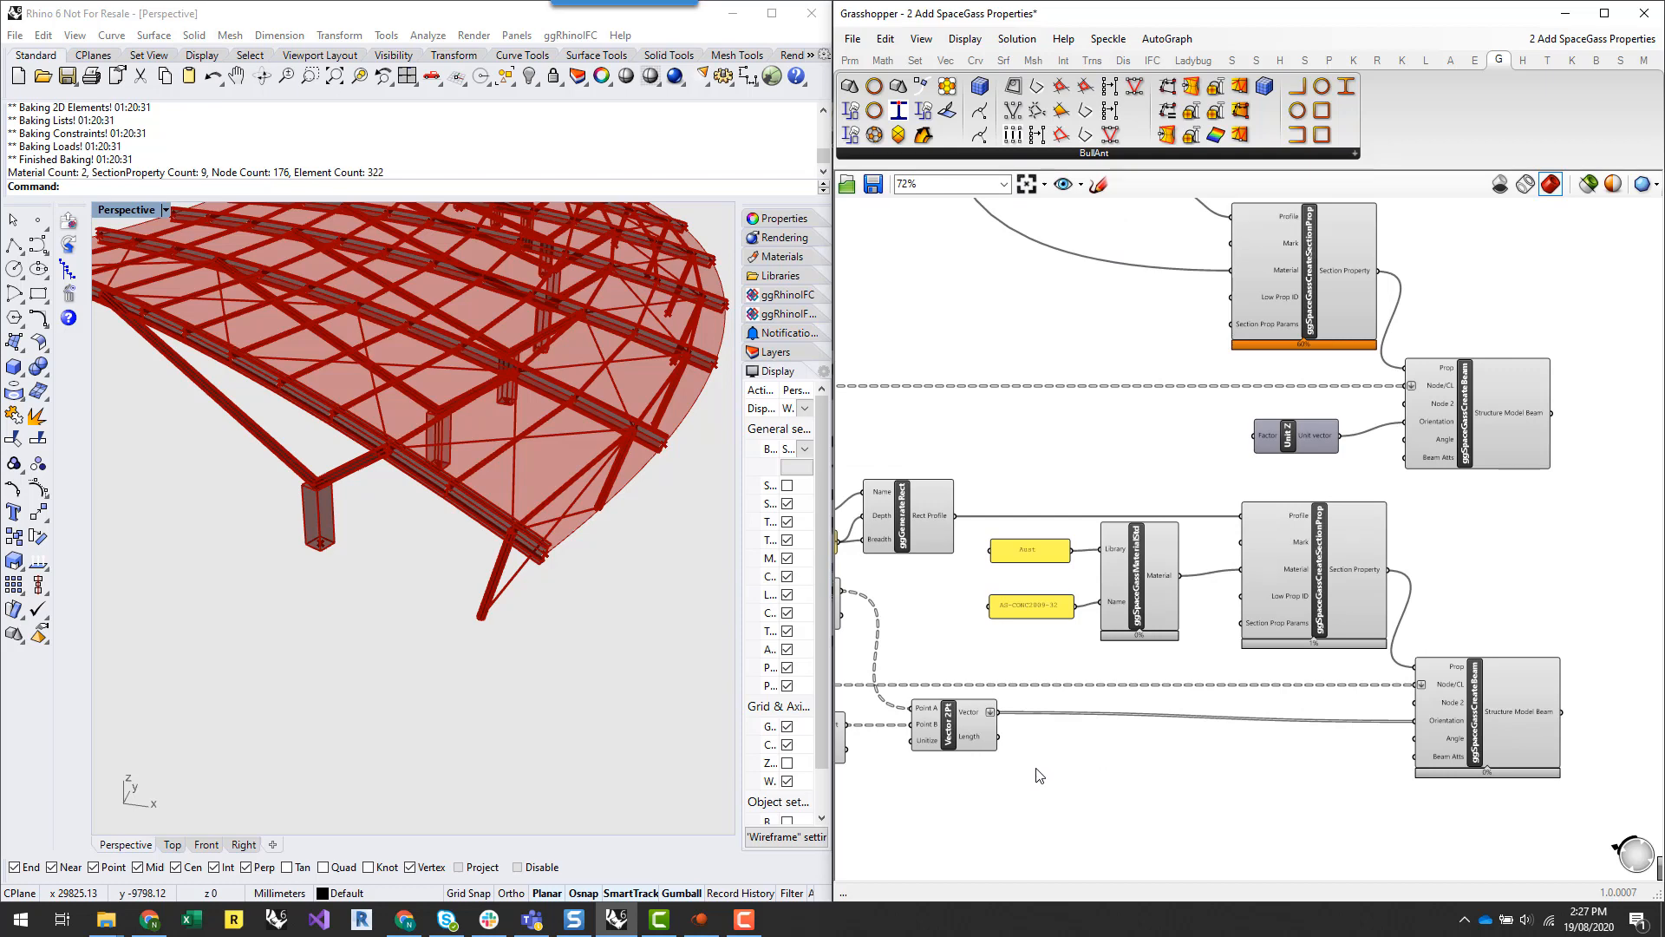
right_click_drag(1052, 766, 1283, 763)
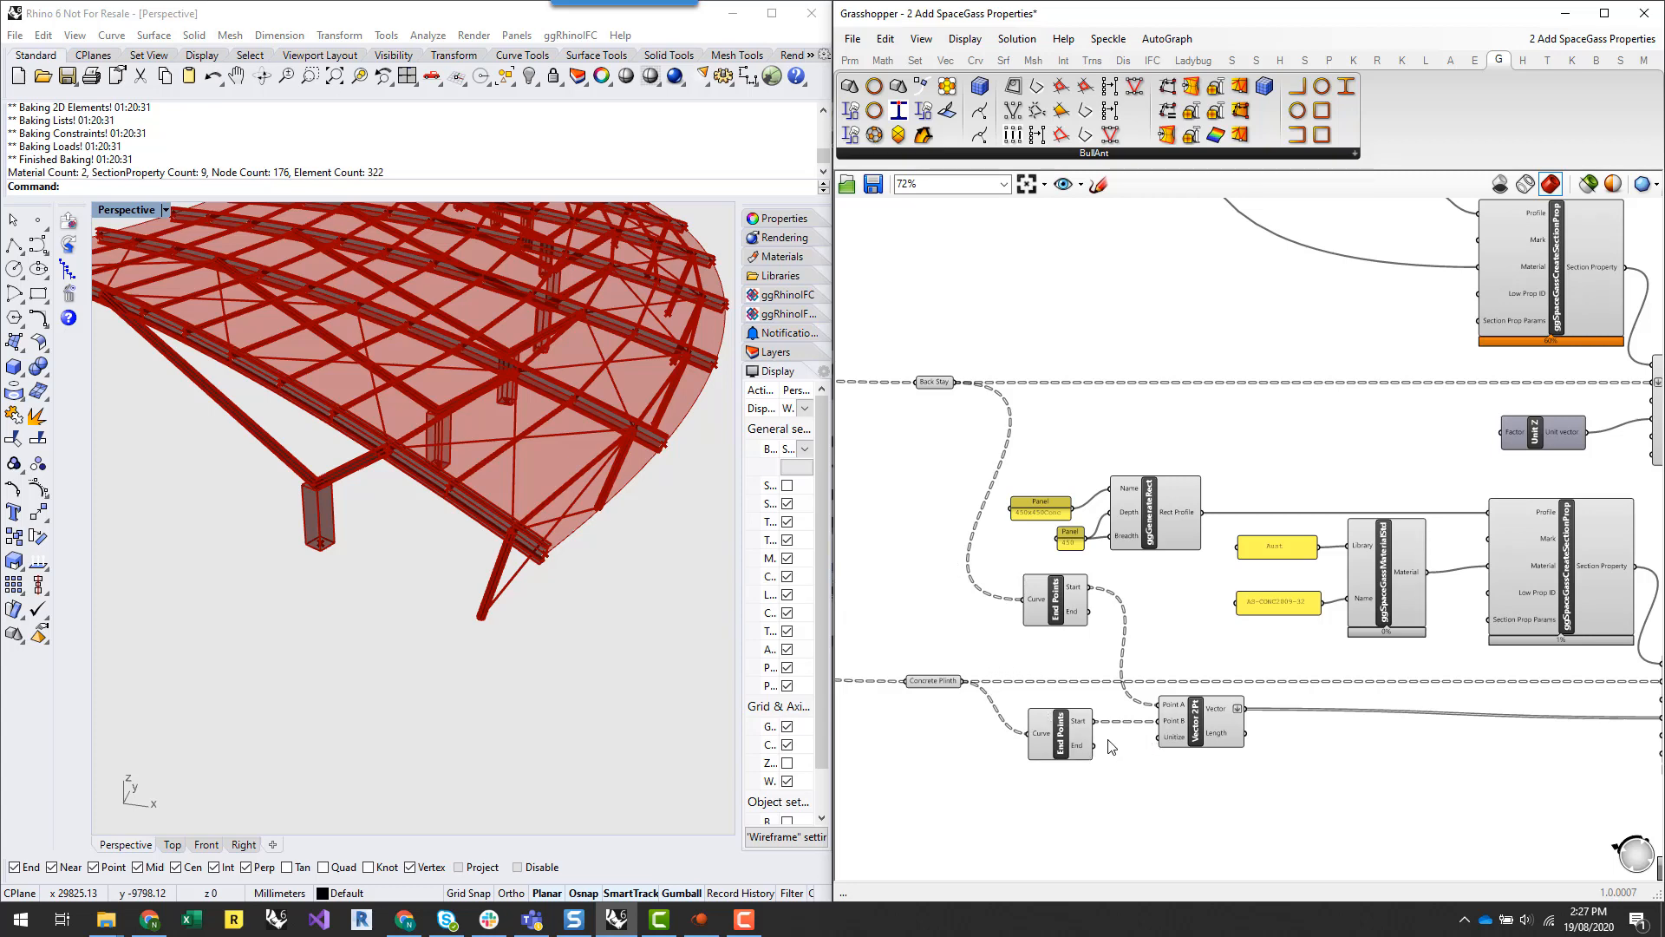
right_click_drag(1407, 788, 1209, 783)
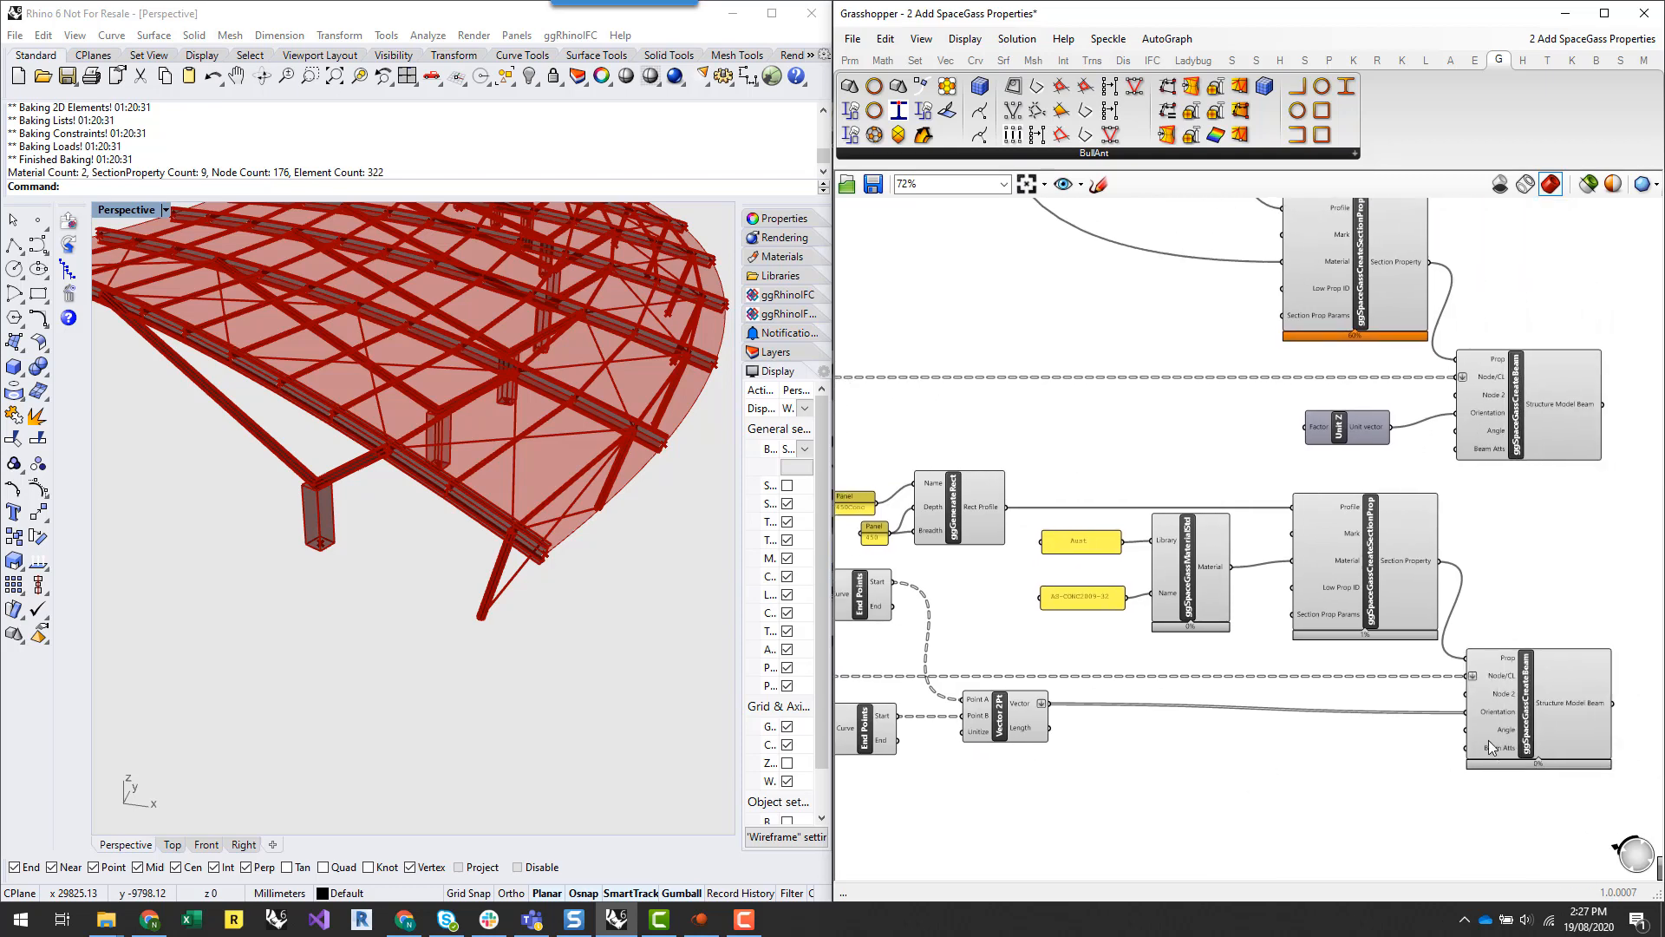
left_click(1540, 707)
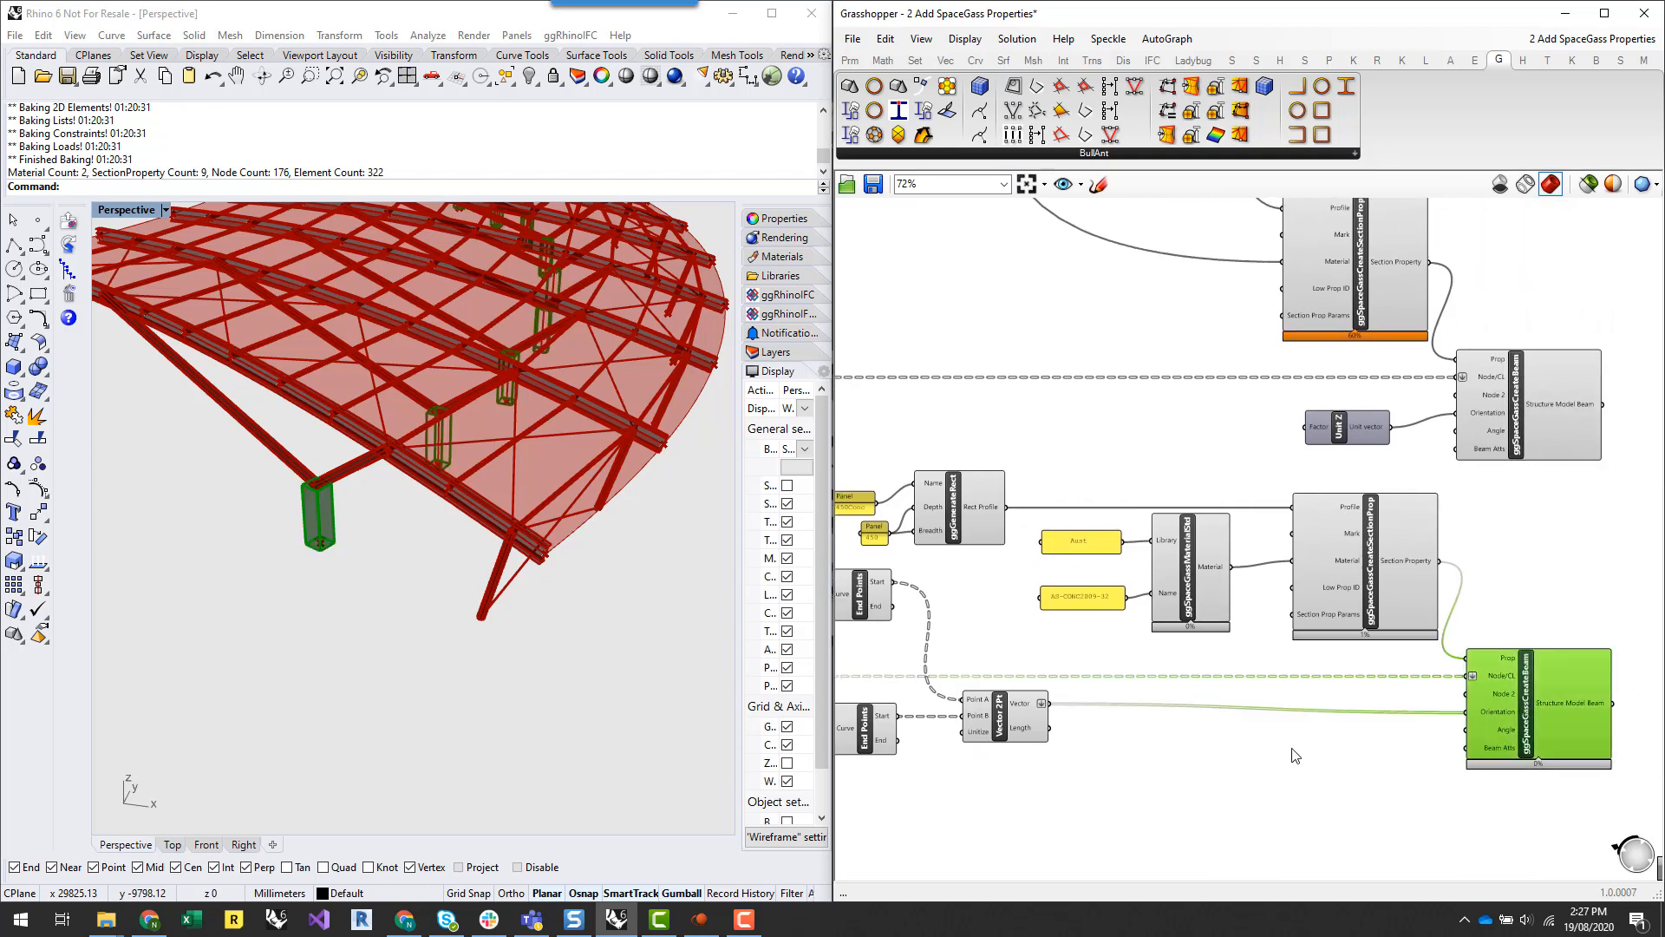
right_click(1476, 709)
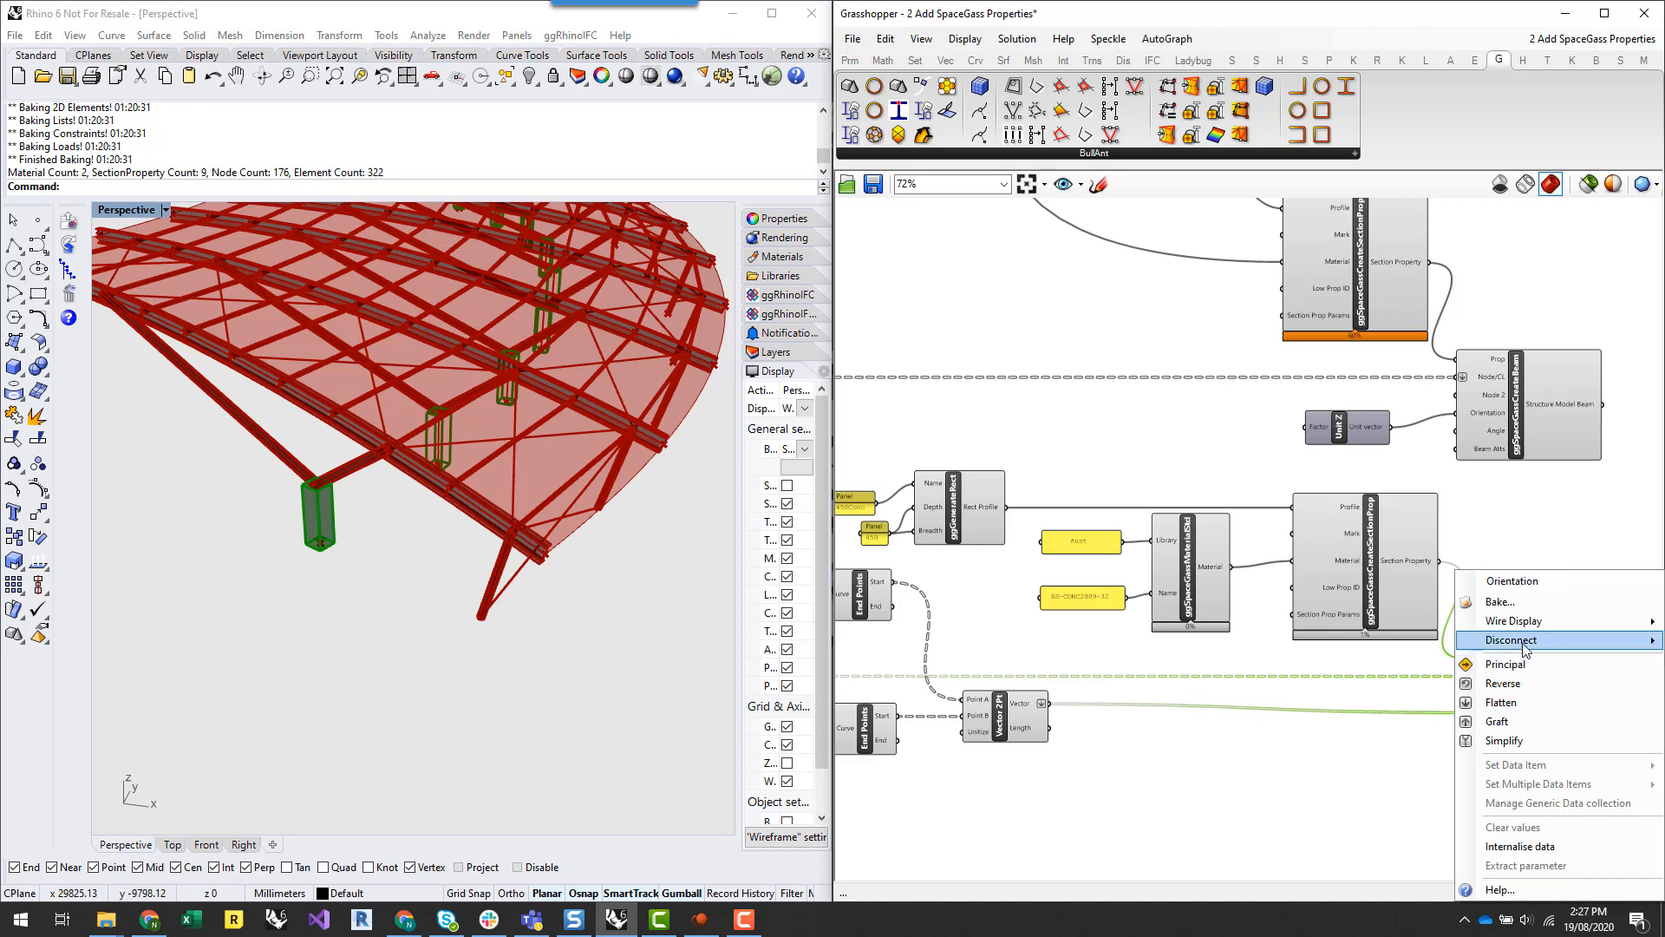
left_click(1414, 641)
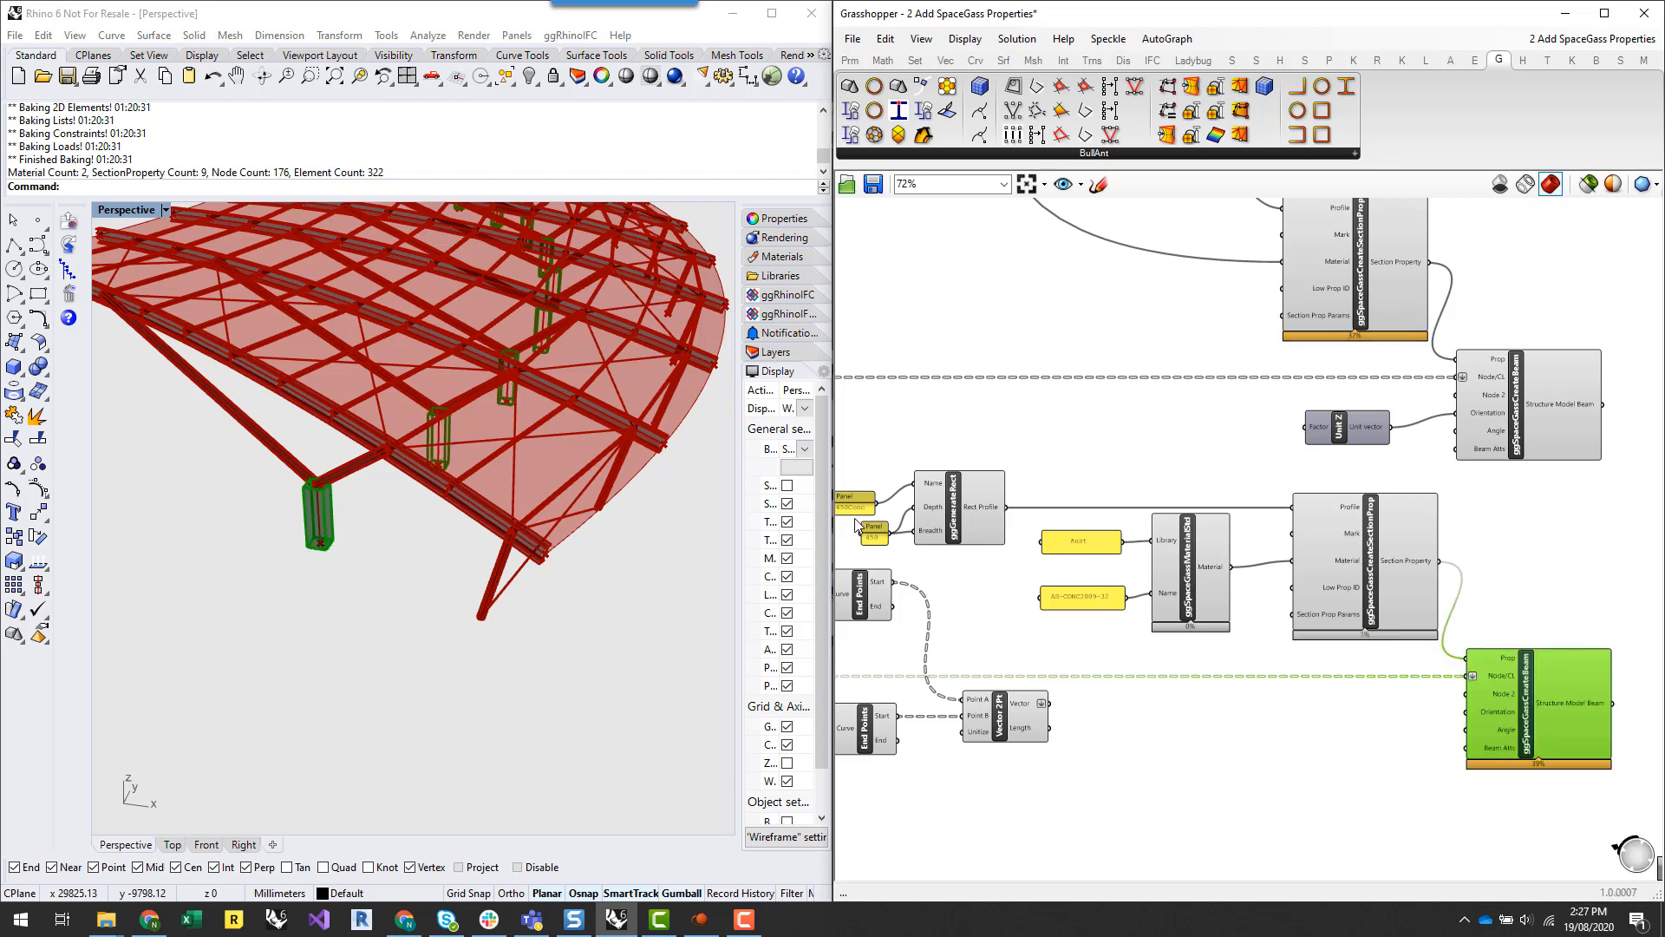
Reconnect the Vector 2Pt component's Vector output to the Orientation input of the concrete plinths' beam component
right_click_drag(1131, 753, 1297, 706)
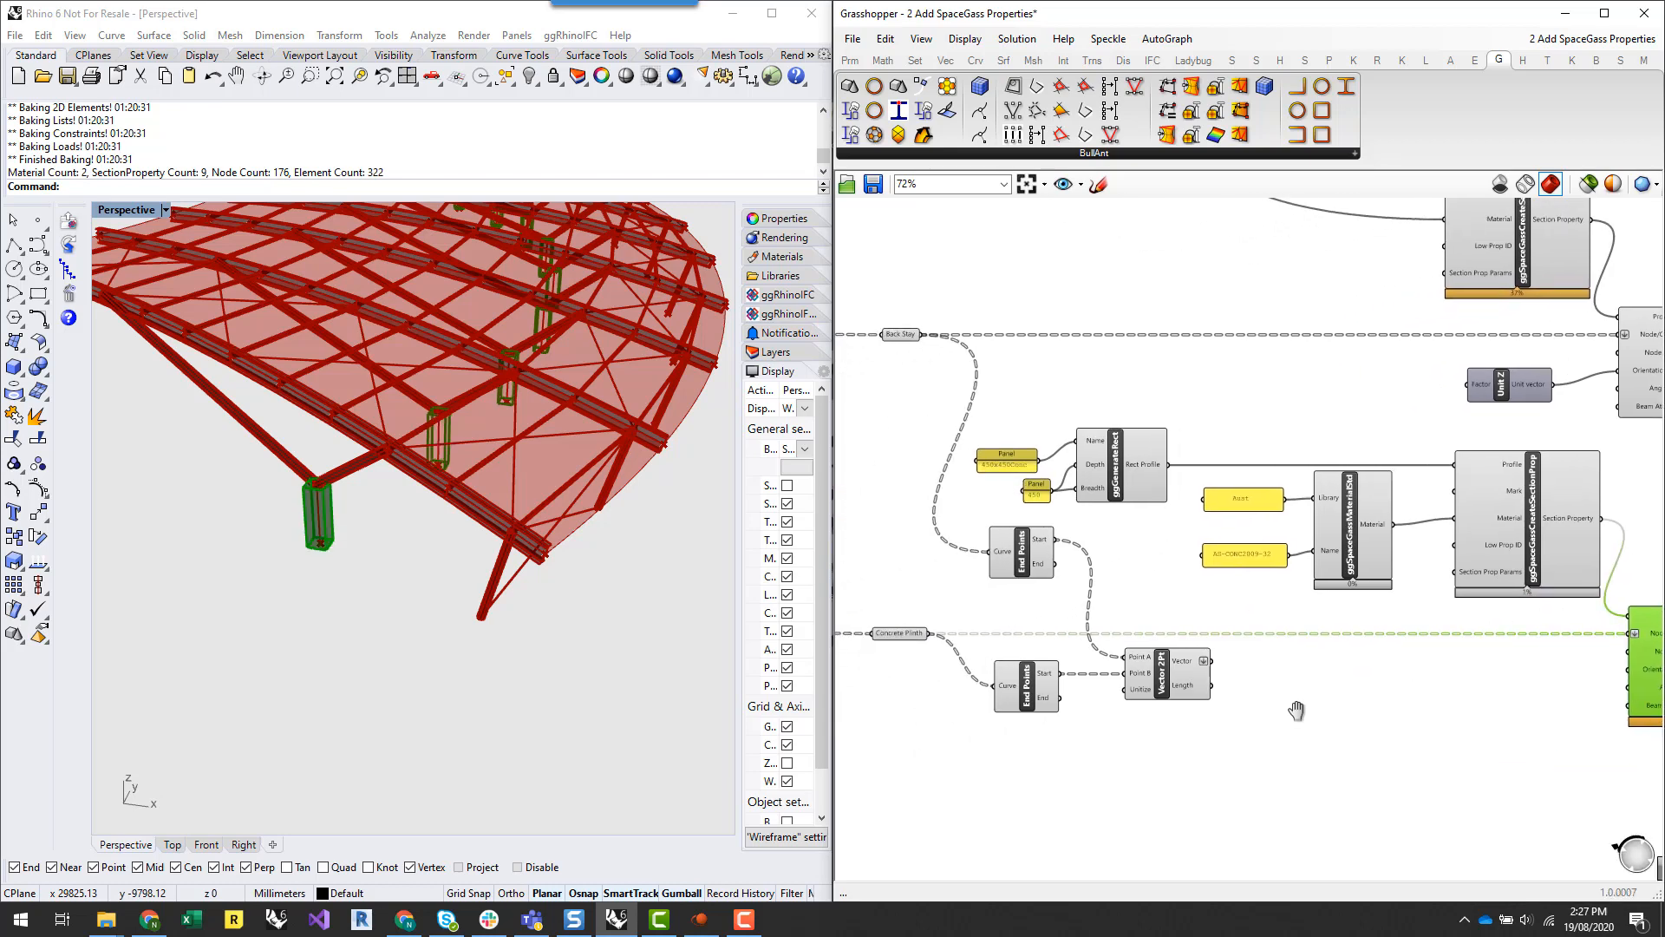
left_click(902, 335)
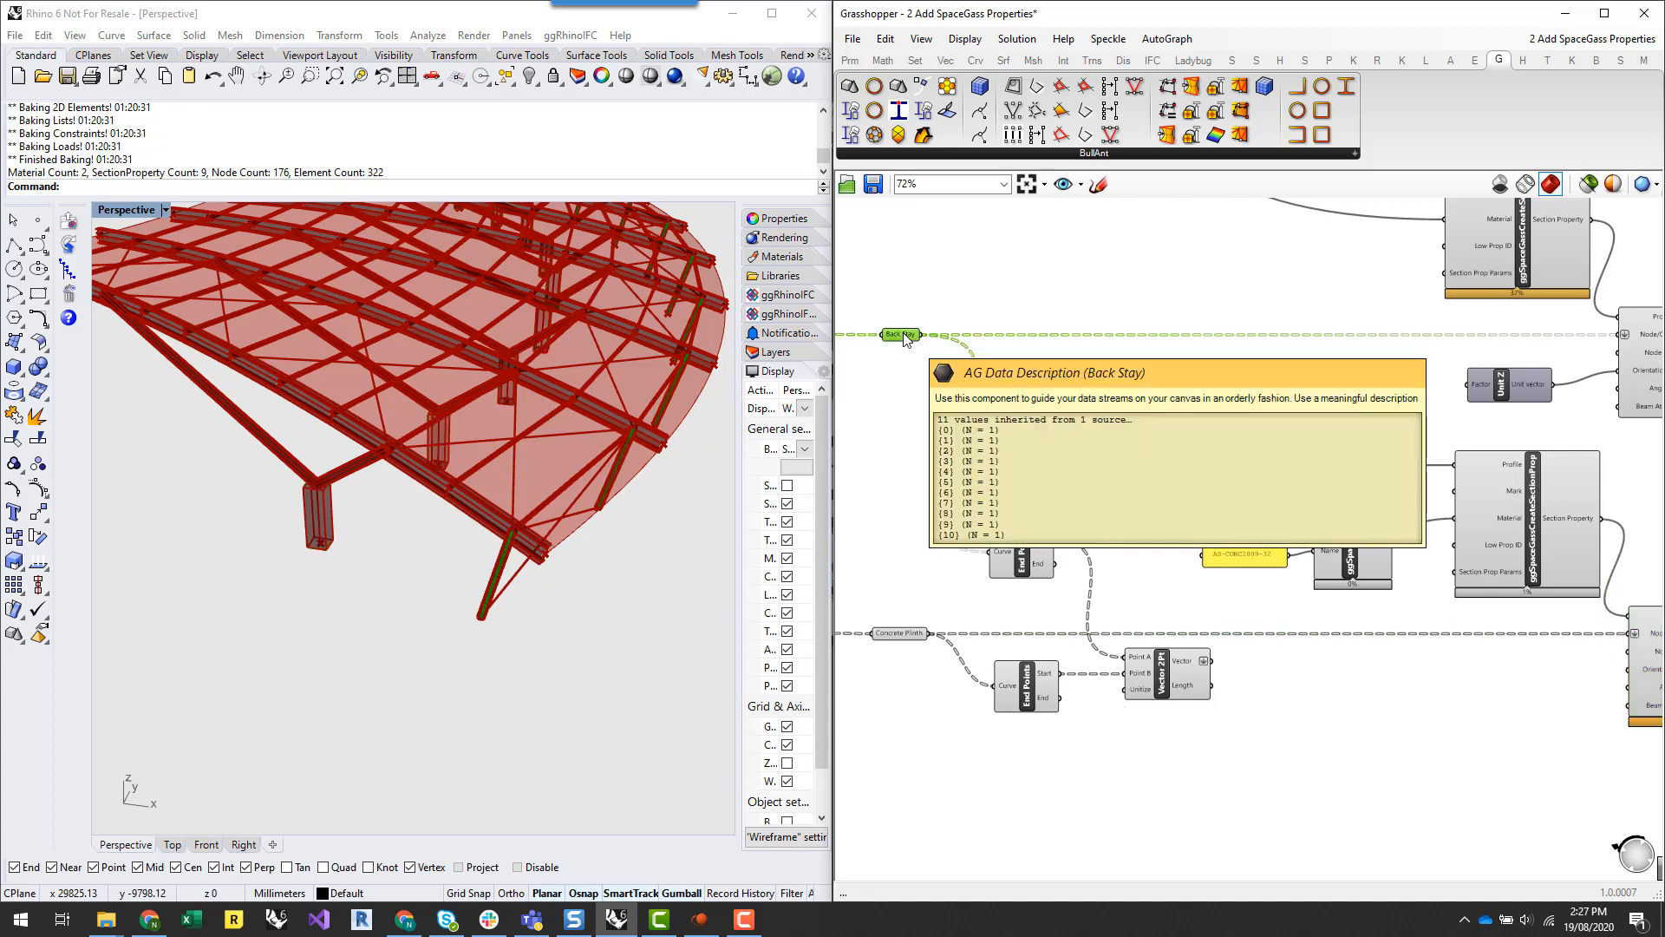
left_click(902, 634)
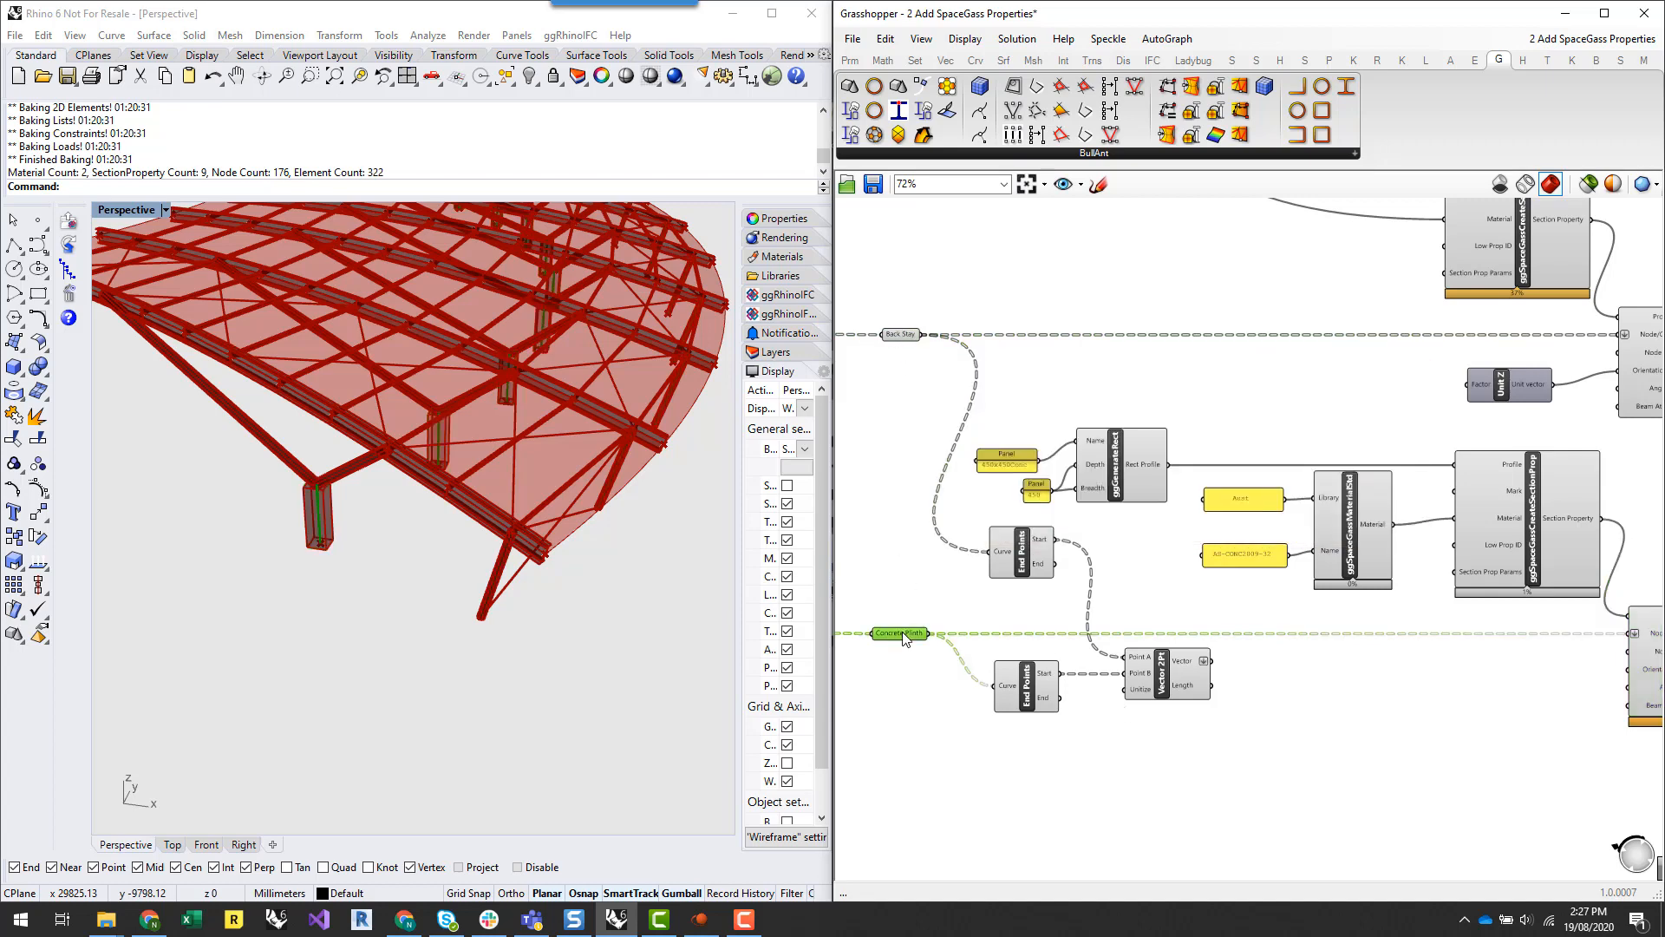
left_click(1191, 663)
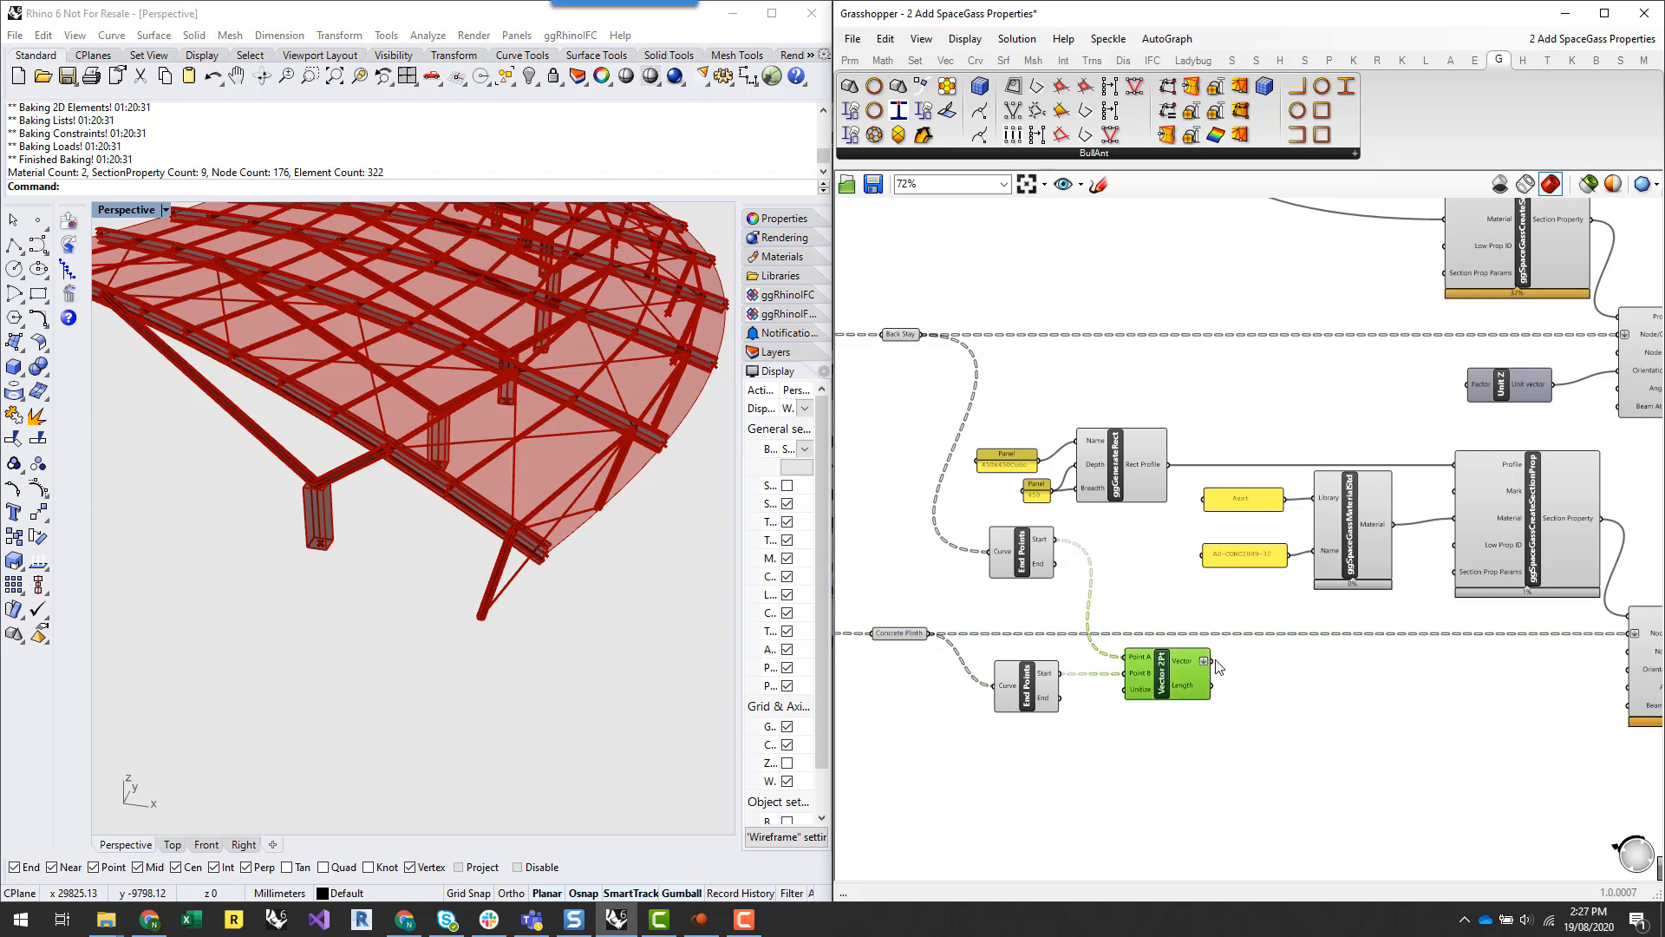
left_click_drag(1213, 661, 1625, 669)
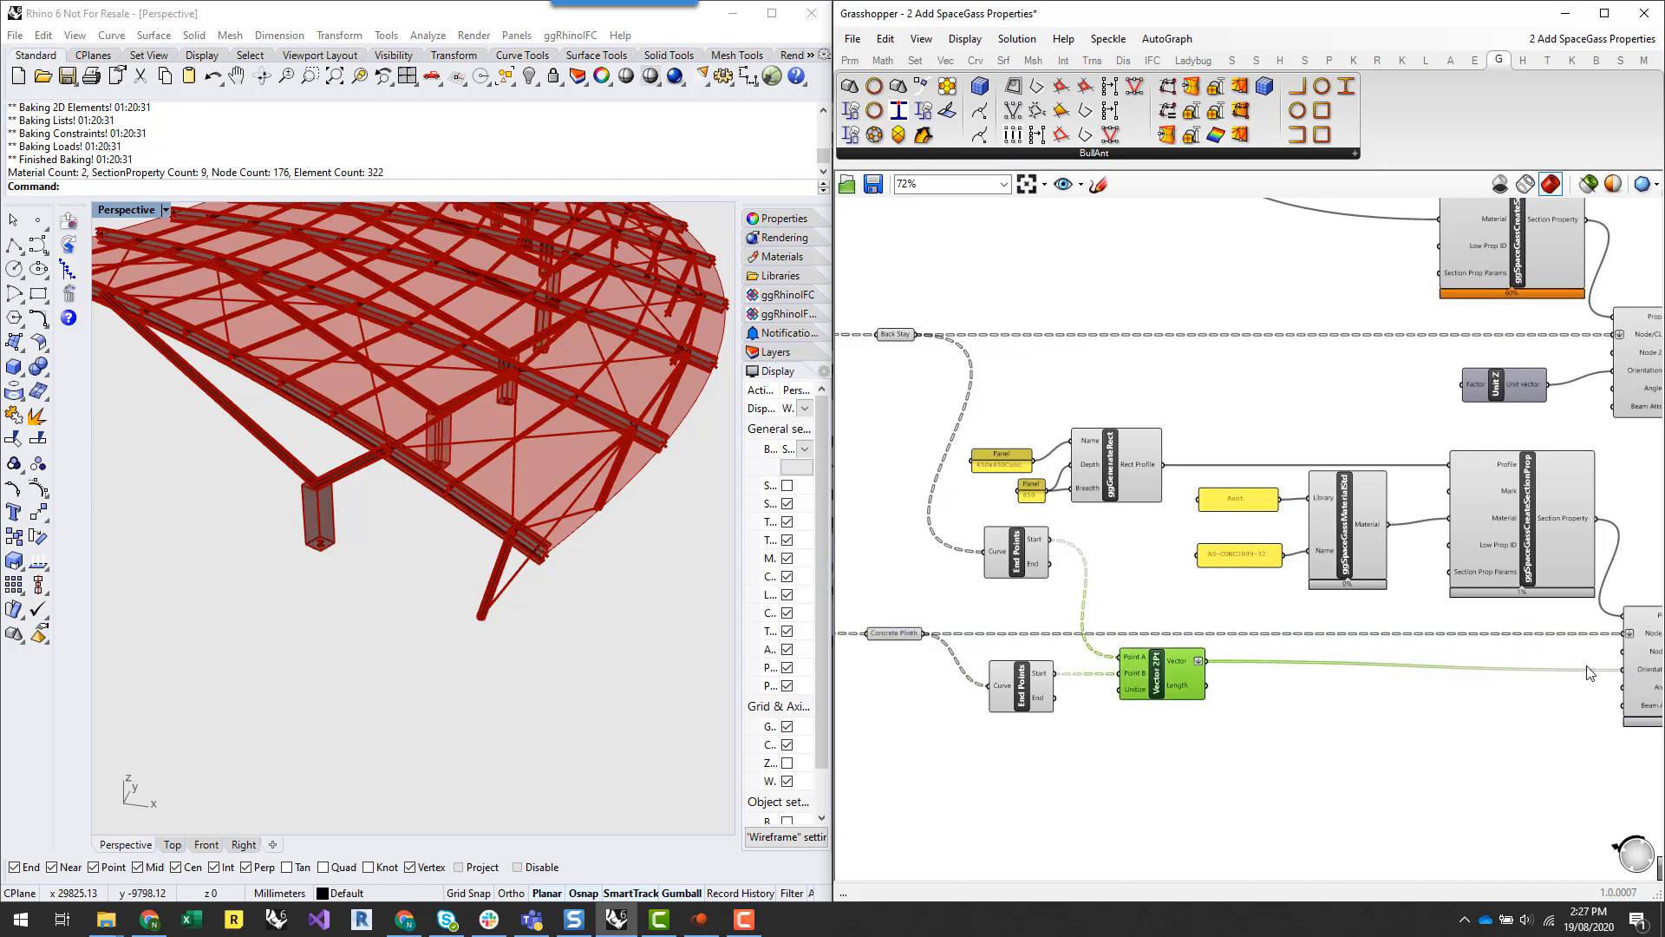
left_click(1435, 735)
right_click_drag(1575, 661, 1420, 698)
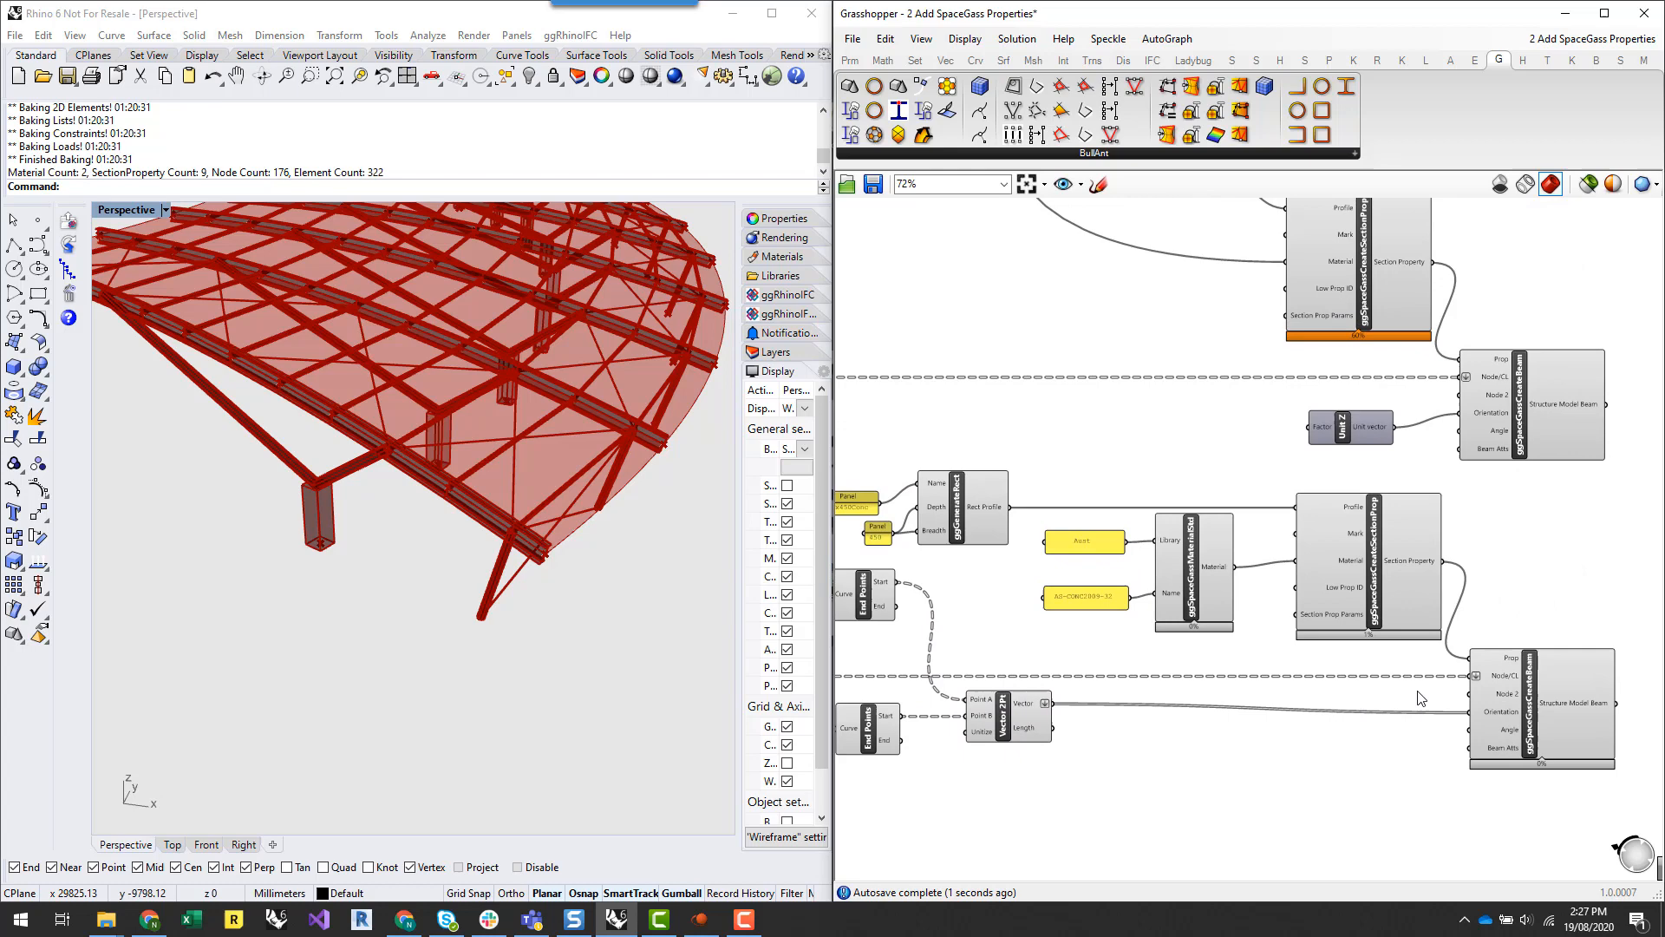
left_click(1538, 688)
right_click_drag(1534, 594, 1521, 621)
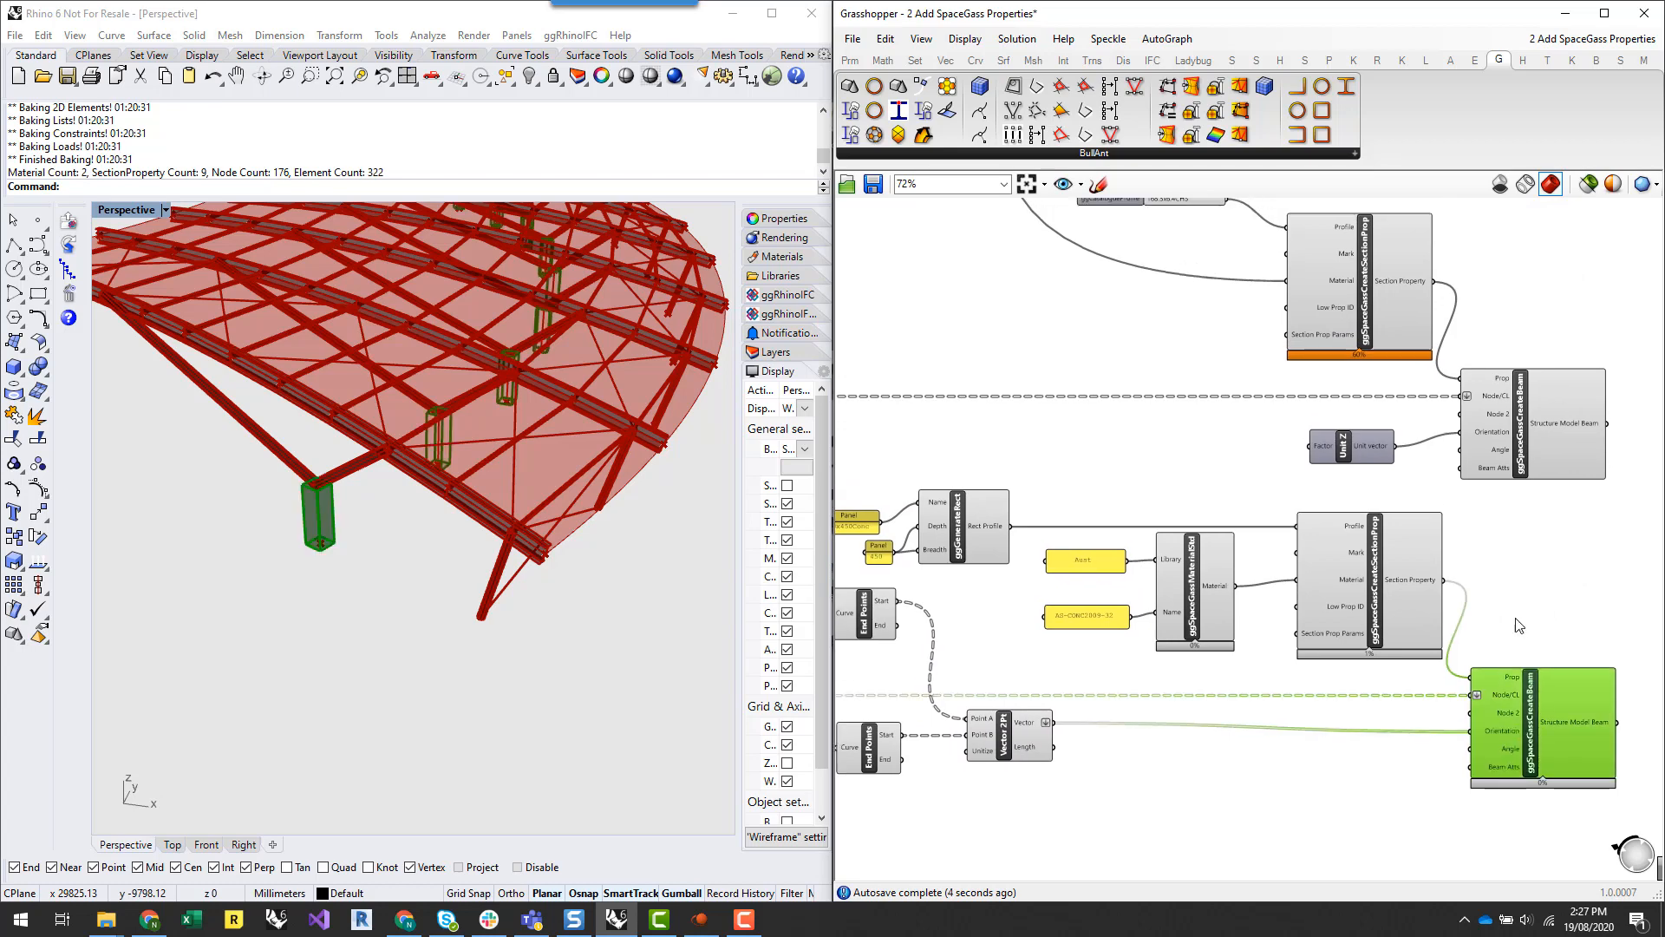
Examine the Aust STEEL material component and its connections to the section property components
scroll(1420, 719, "down", 1)
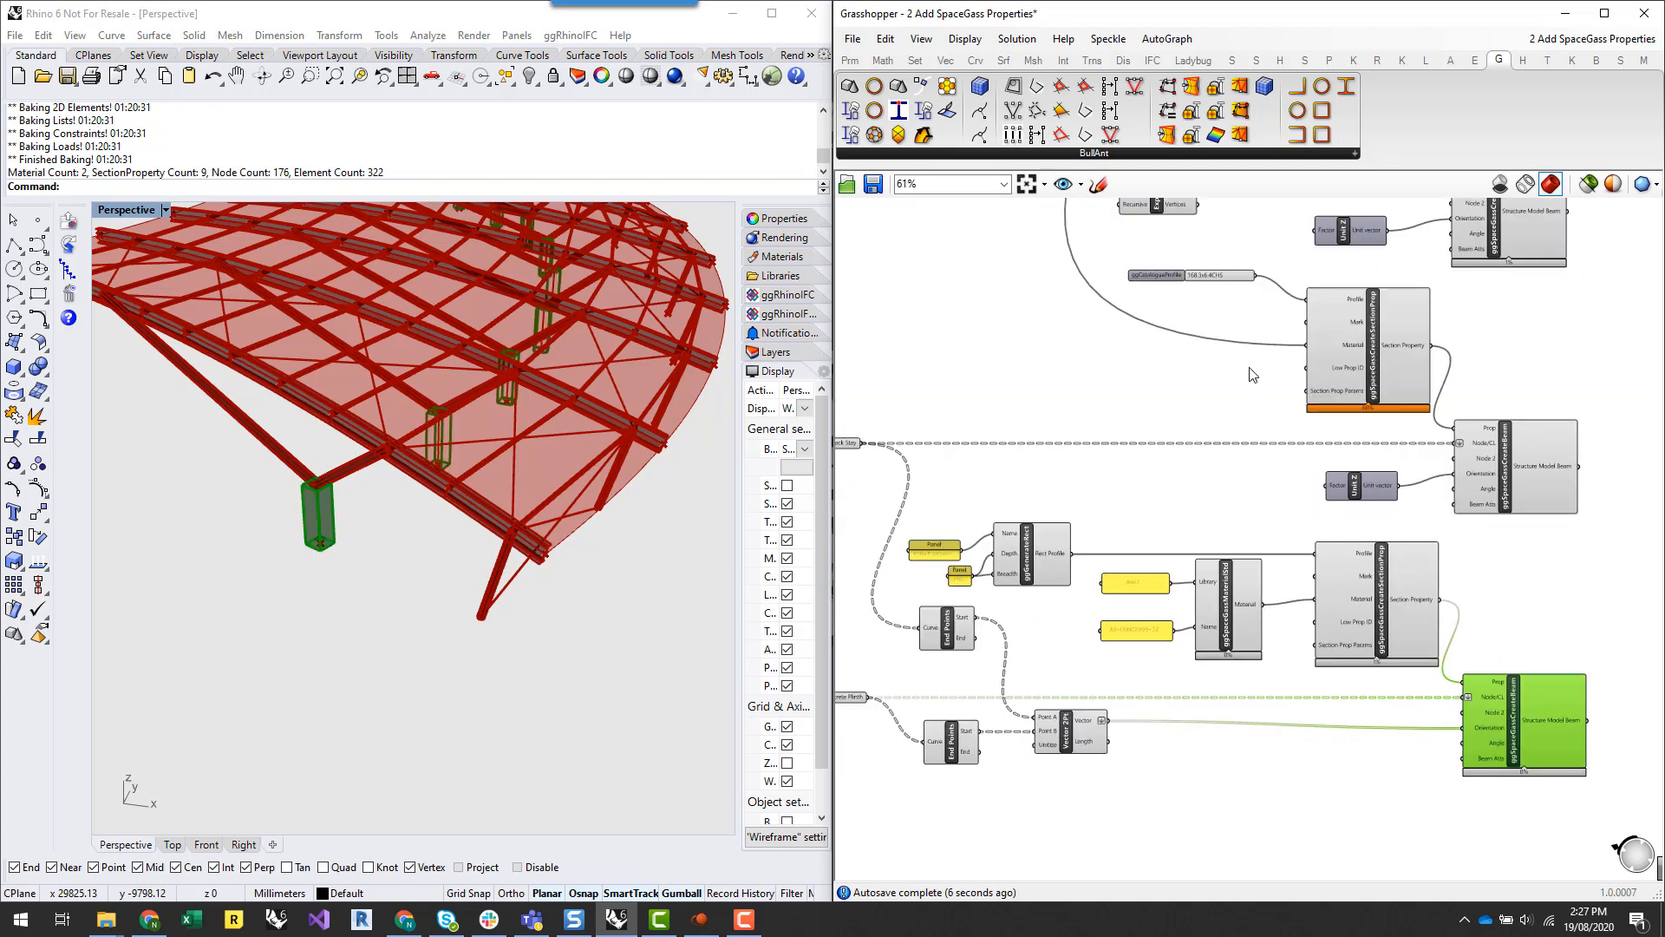
scroll(1257, 668, "down", 4)
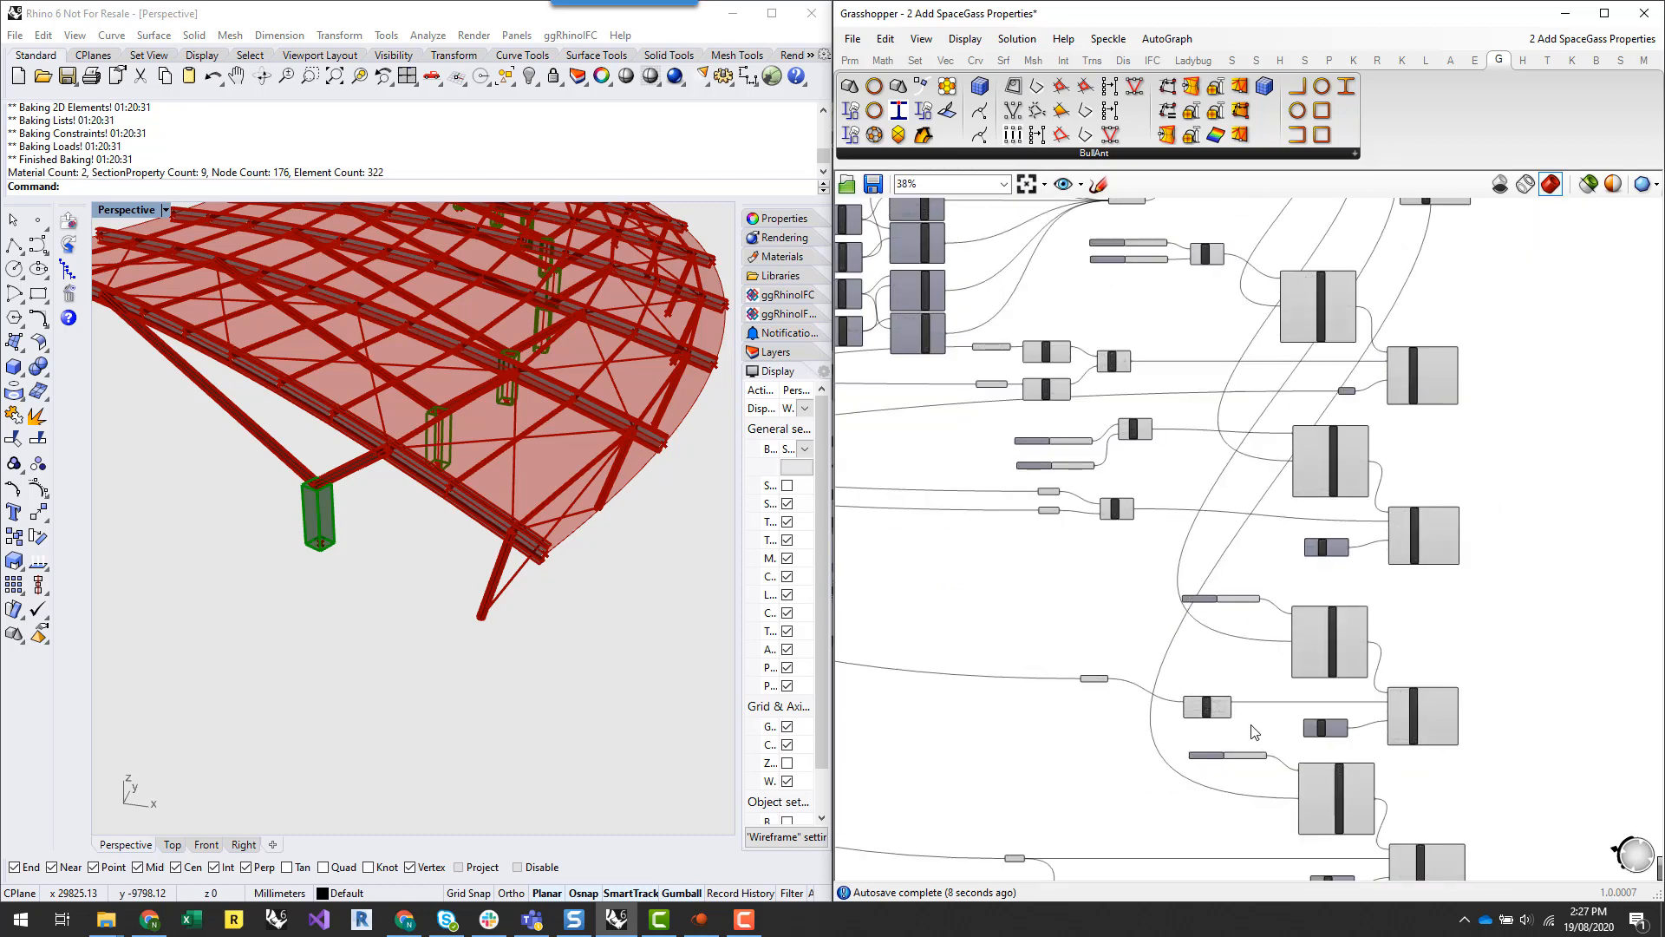
scroll(1252, 731, "down", 3)
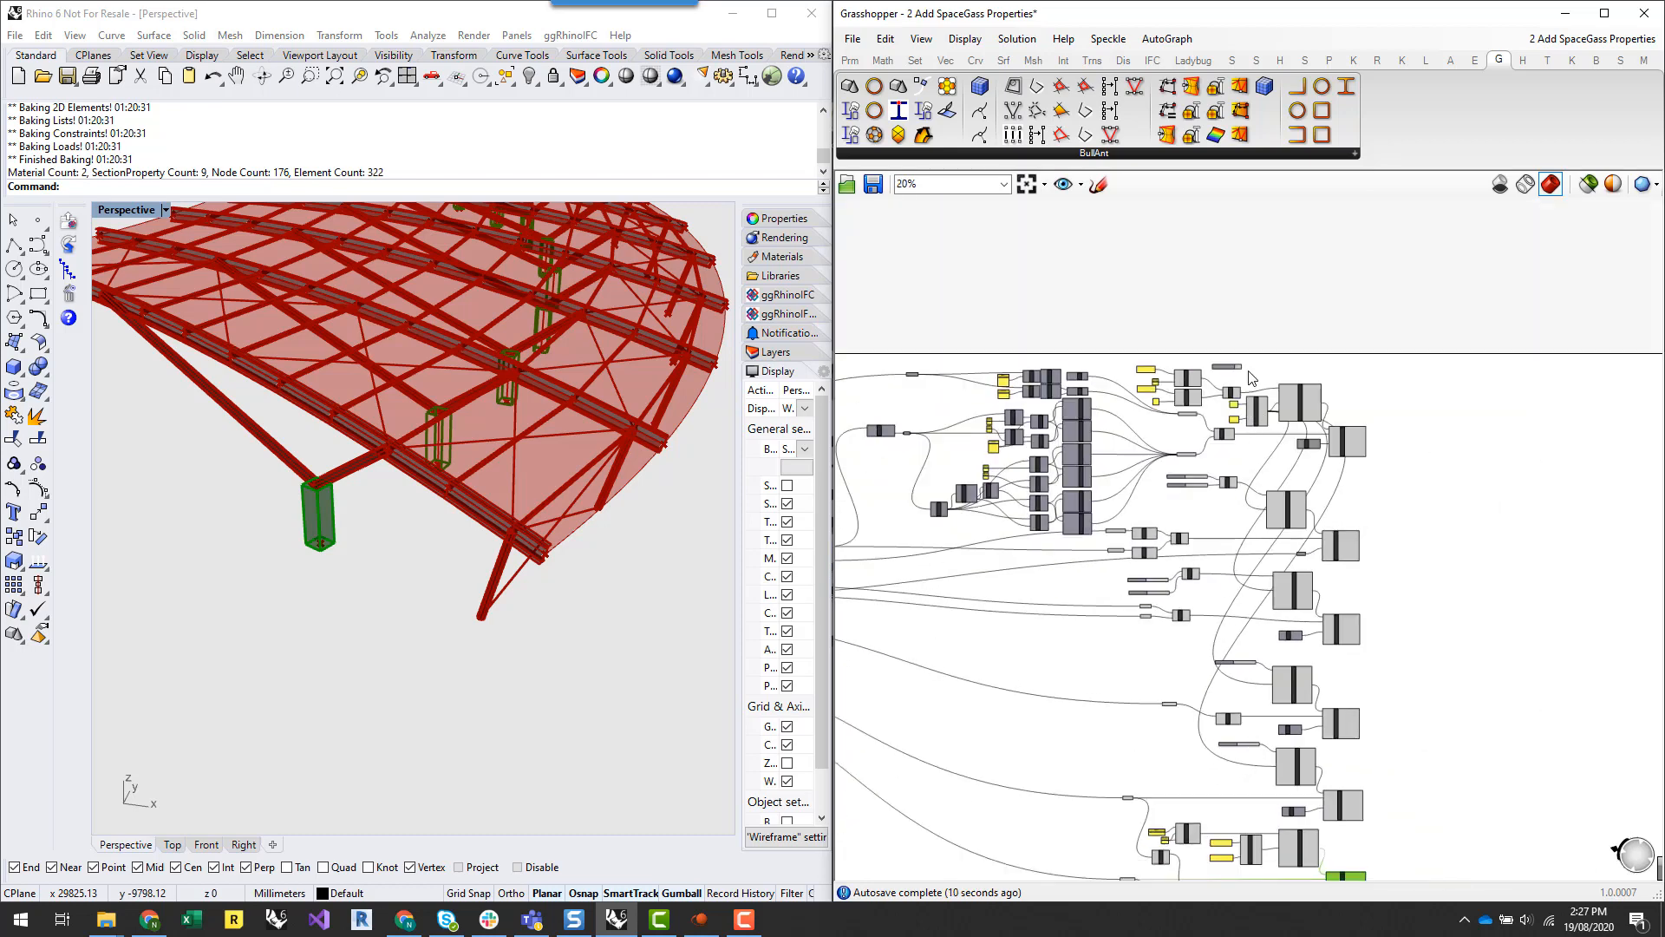
scroll(1249, 453, "up", 8)
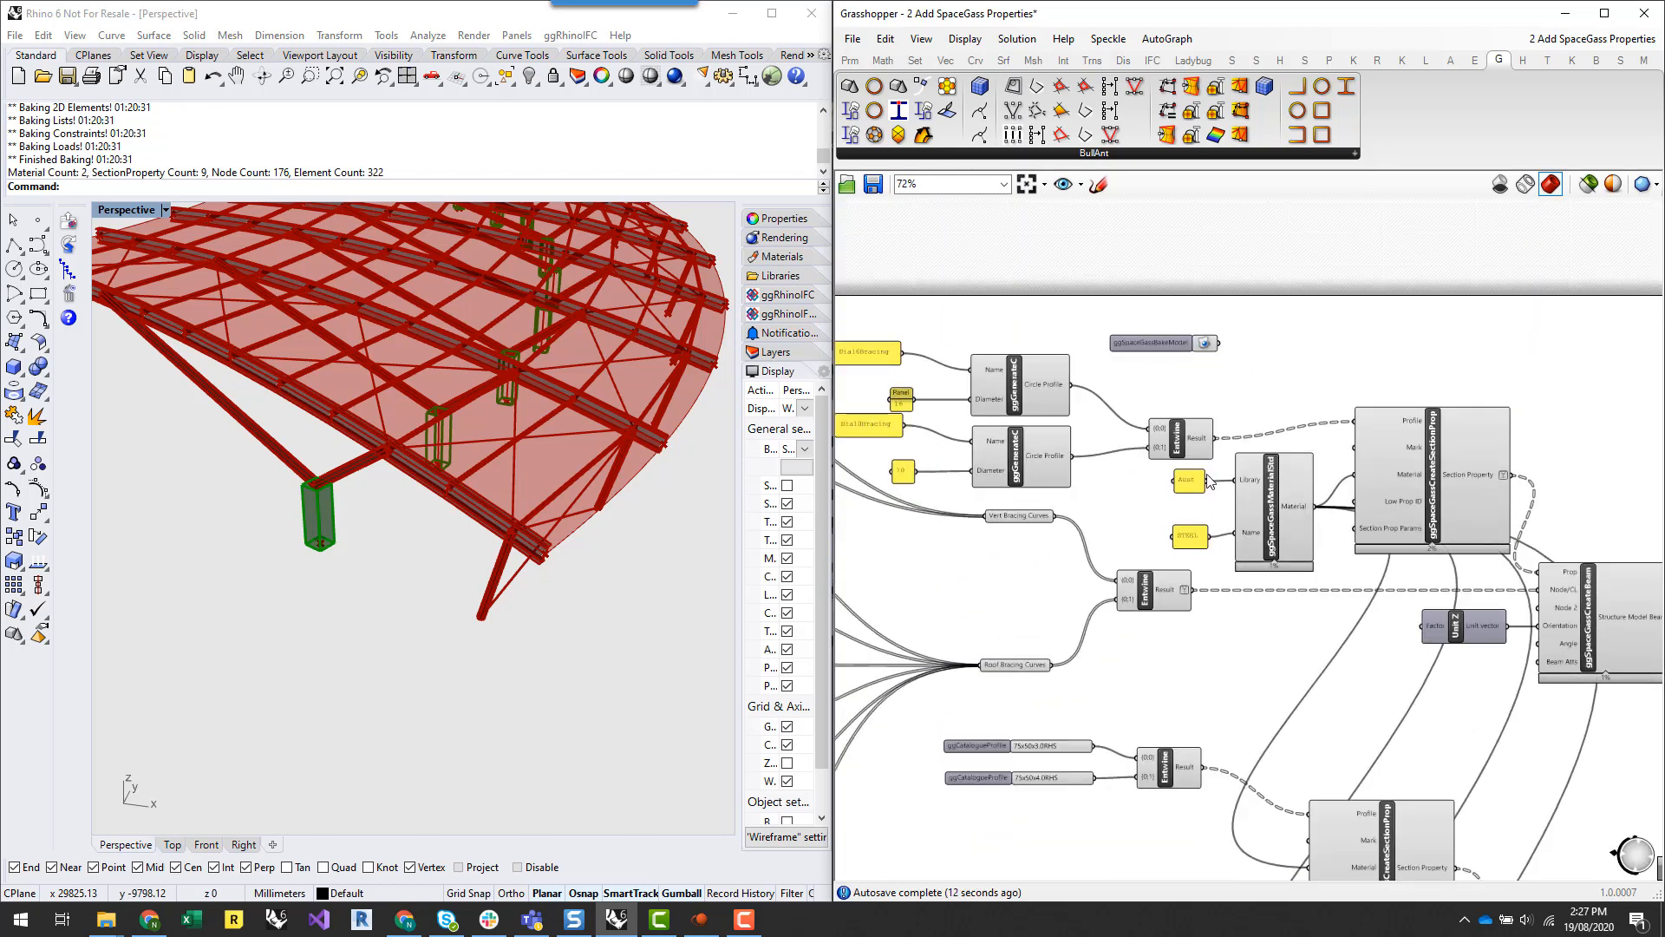
left_click(1286, 520)
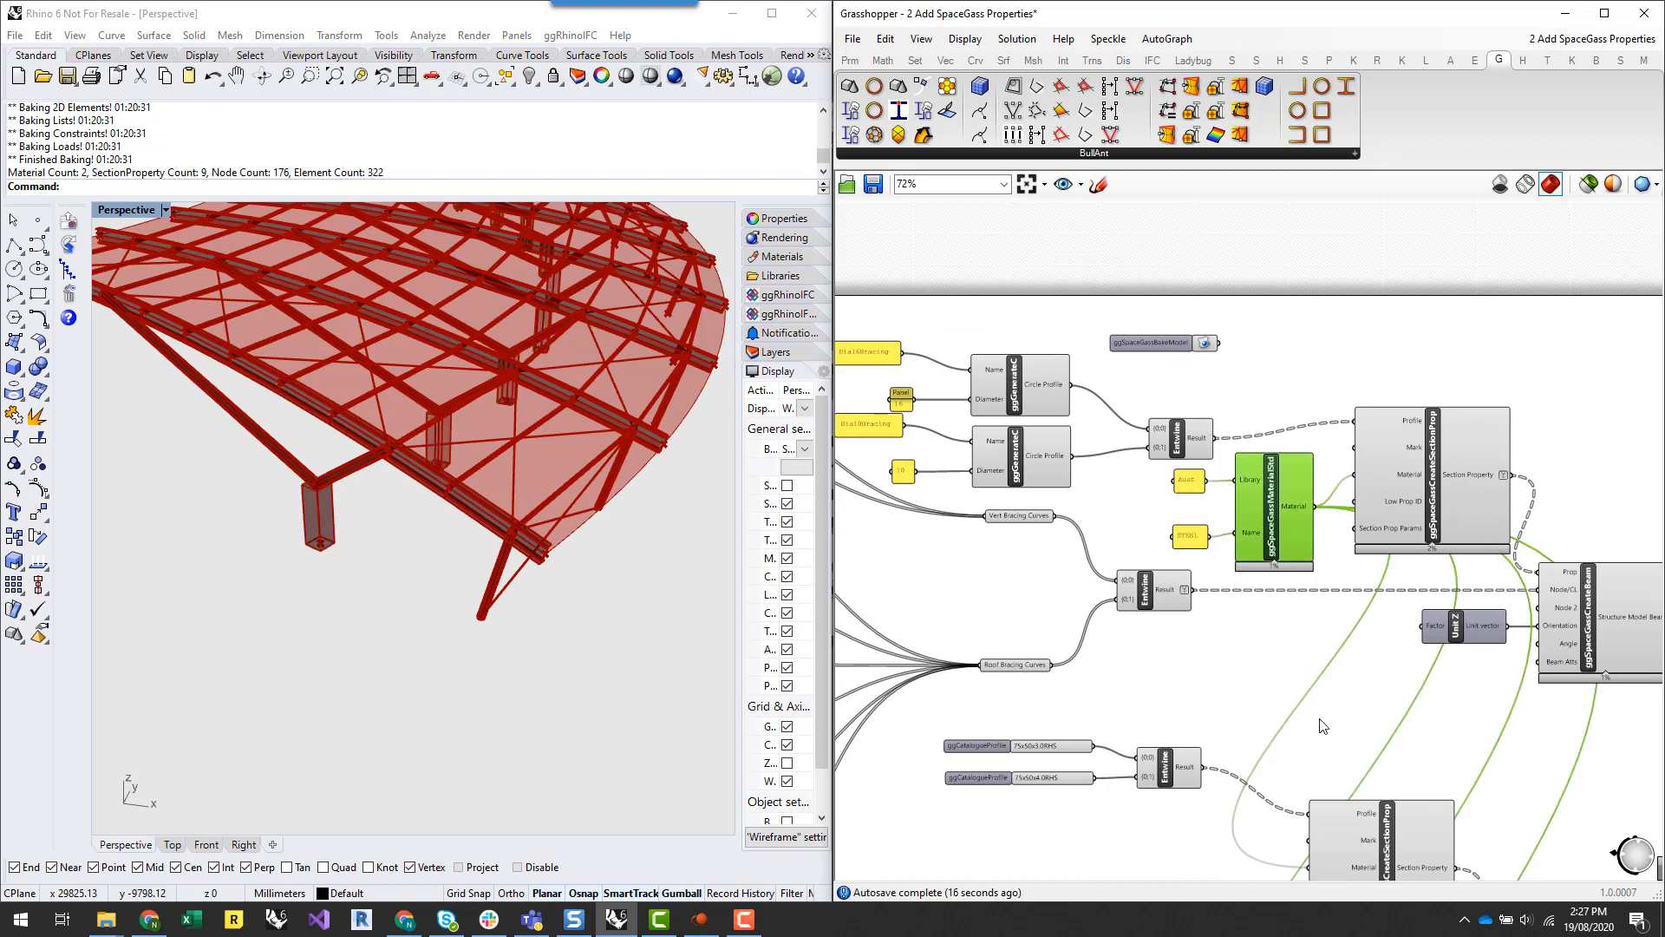
right_click_drag(1319, 716, 1308, 527)
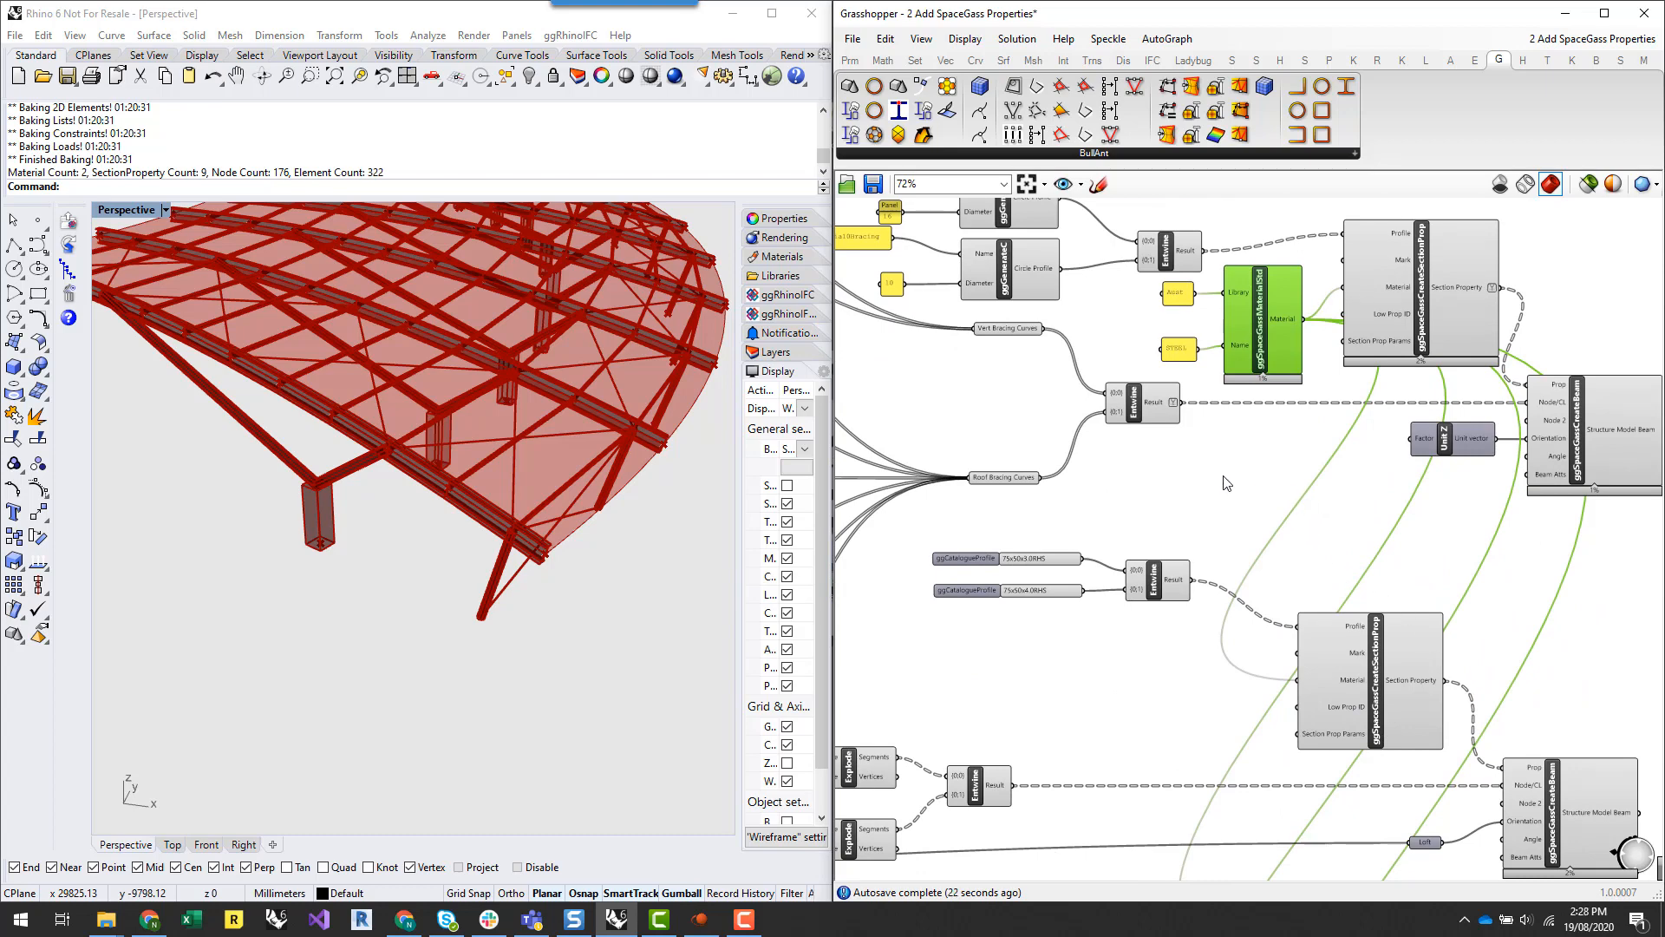
right_click_drag(1214, 464, 1301, 651)
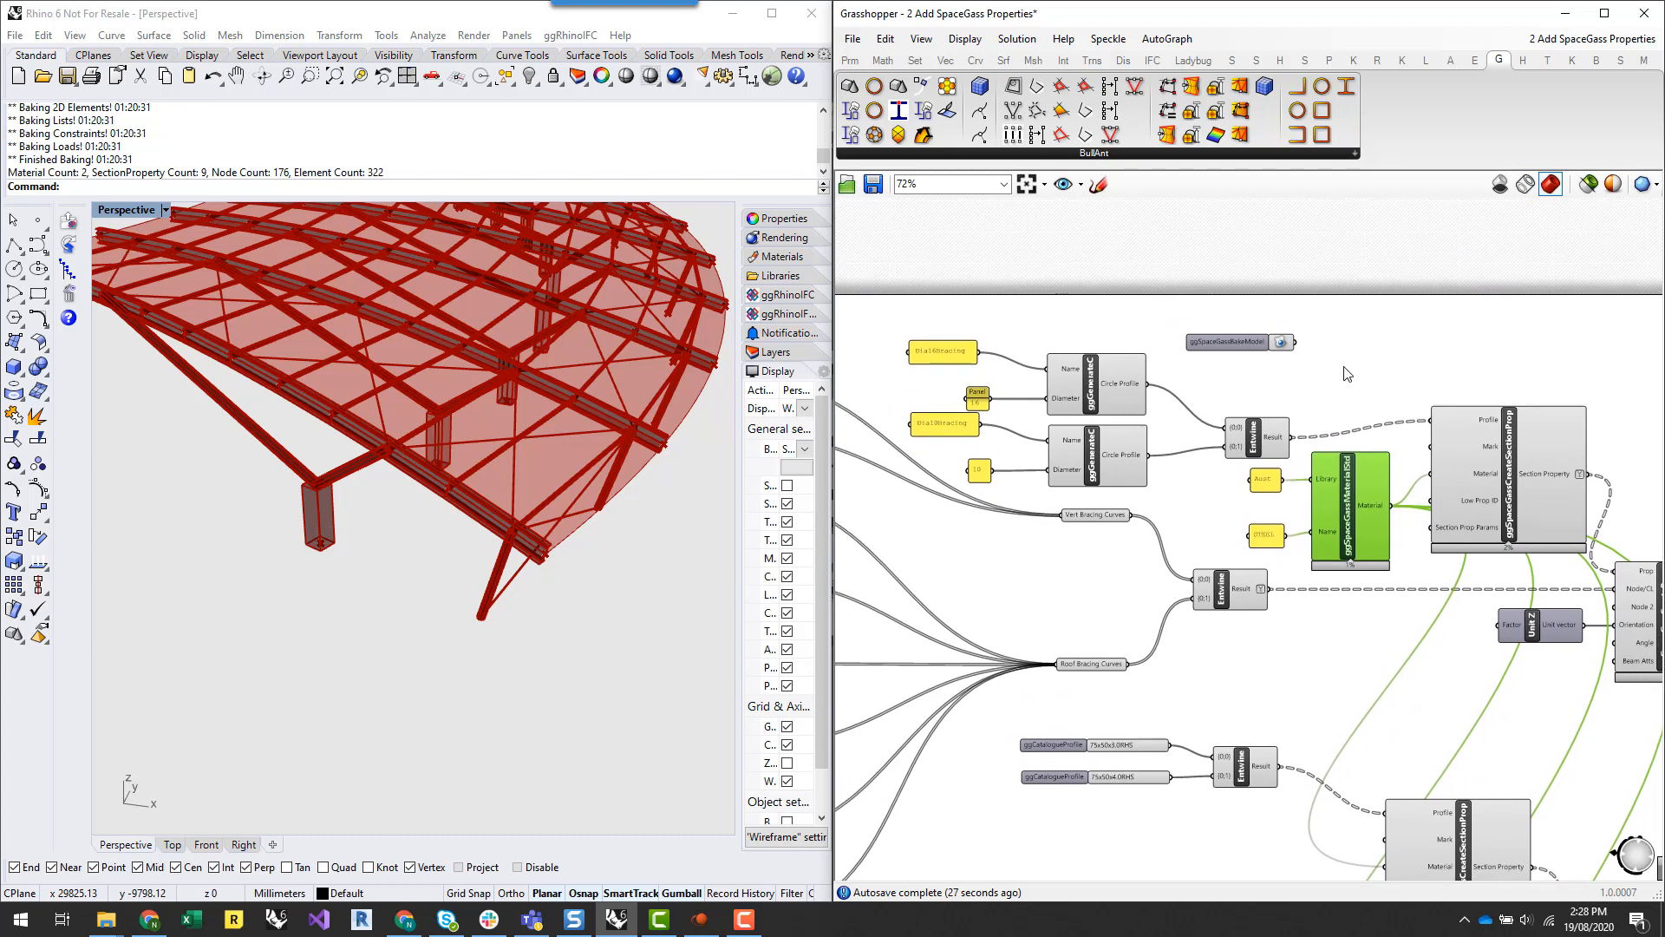
Bake the structural model with ggSpaceGassBakeModel to Test1.txt in the SPACEGASS EXAMPLE folder, replacing the existing file
scroll(1328, 408, "up", 4)
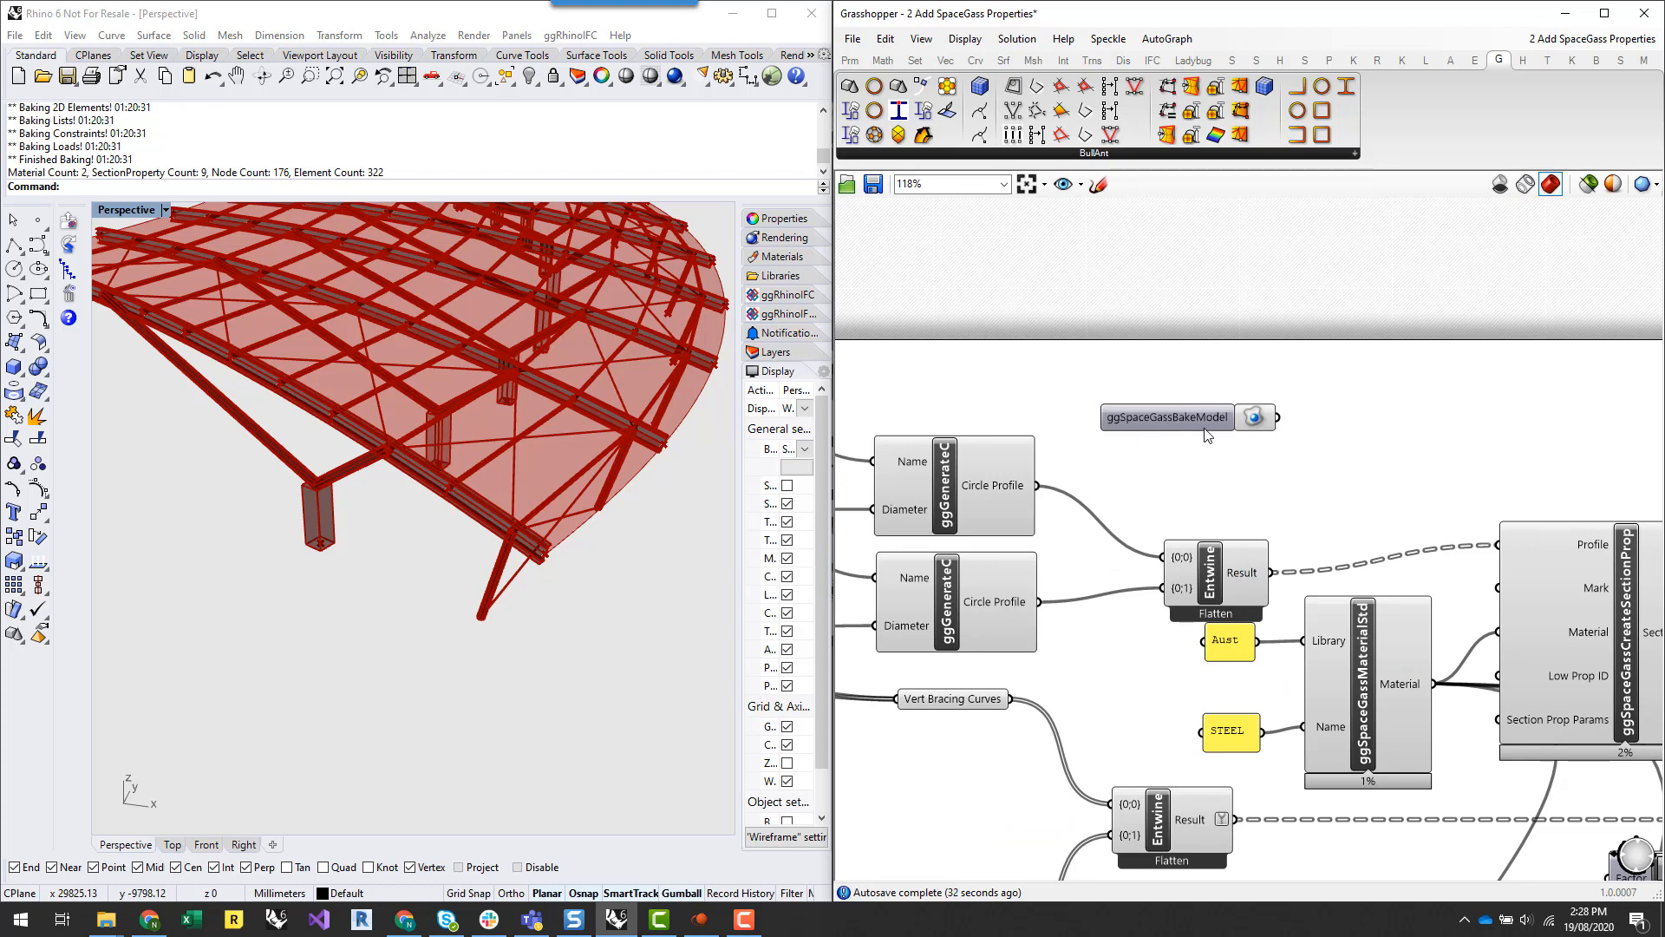
left_click(1254, 417)
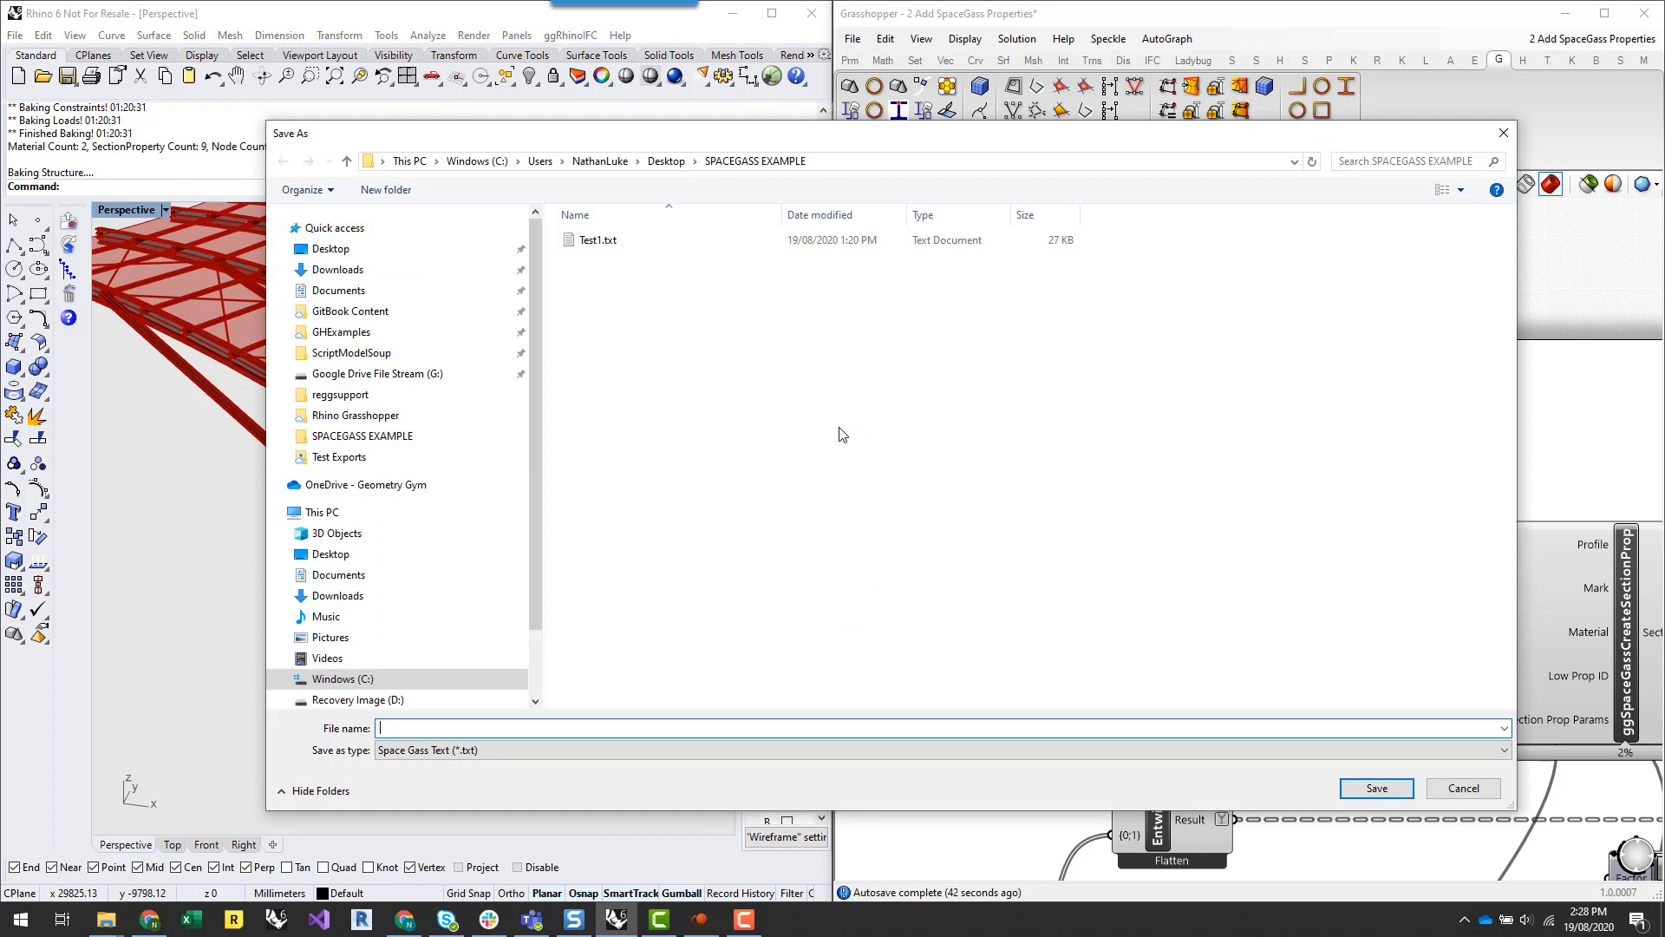
left_click(622, 248)
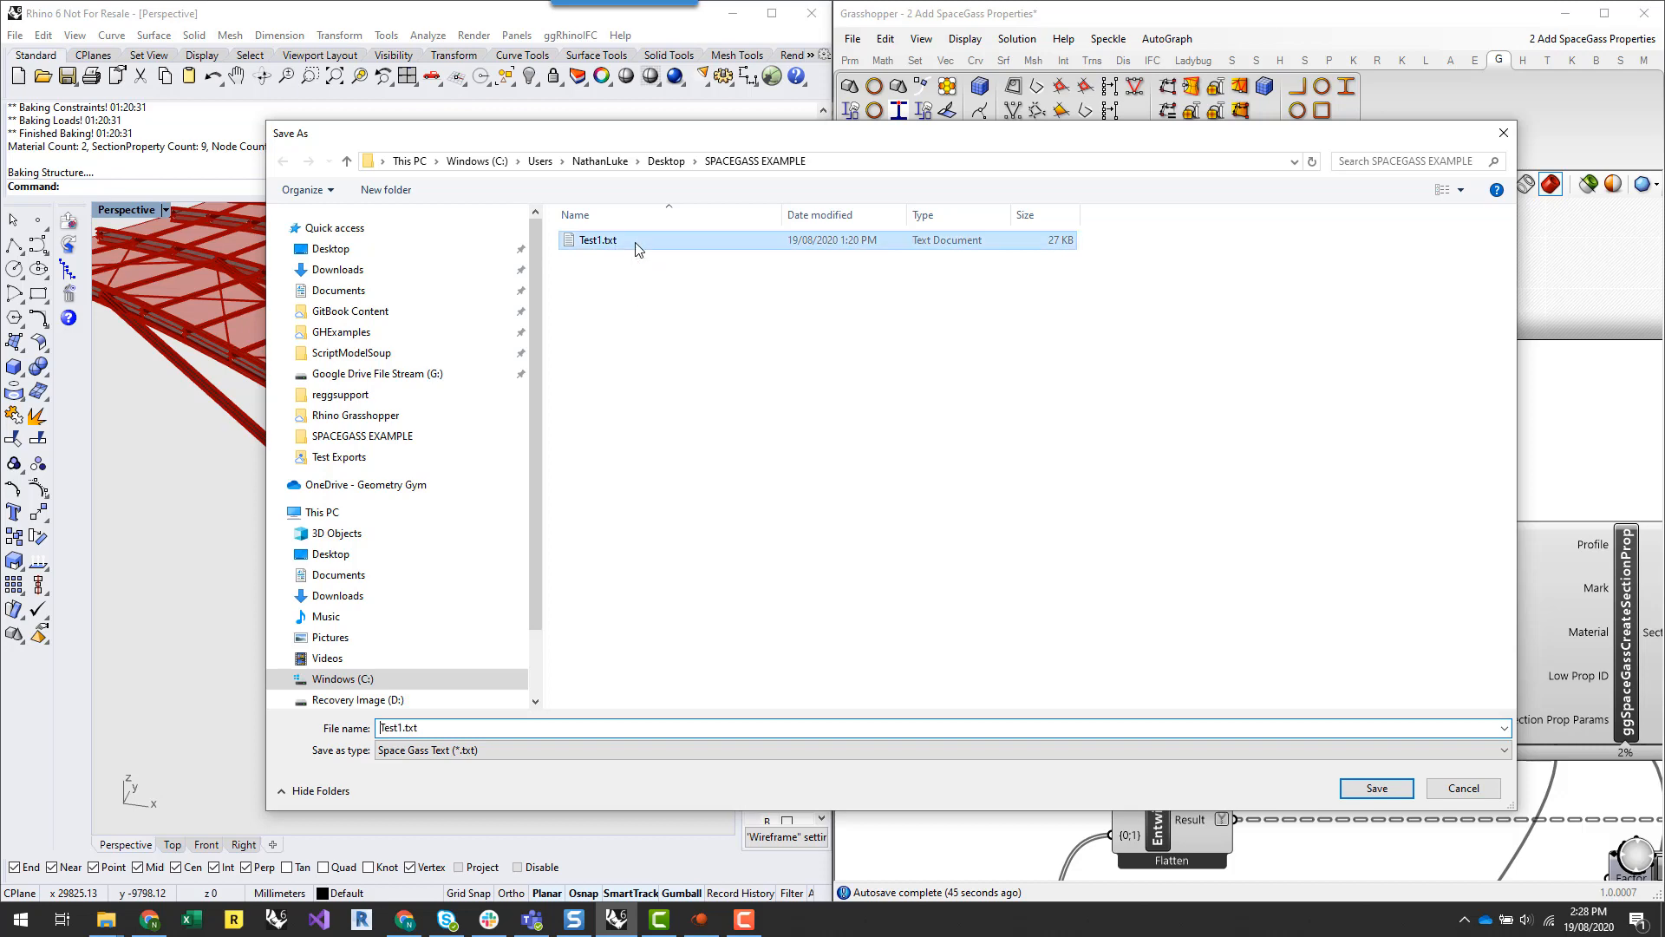
left_click(1386, 791)
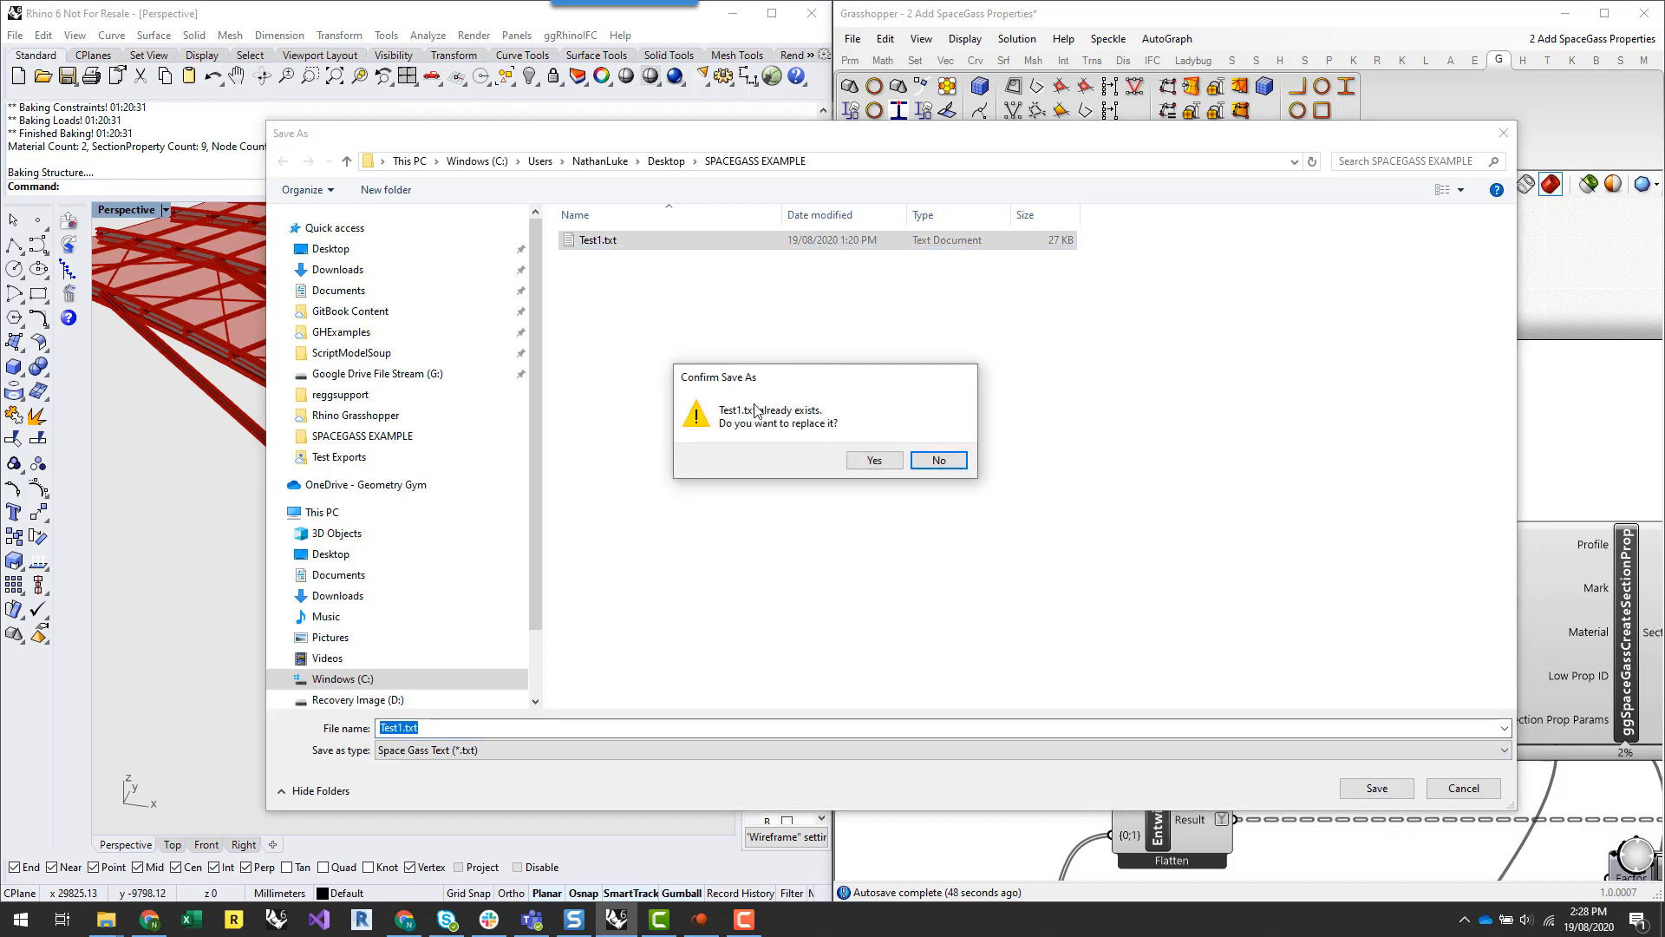
left_click(865, 464)
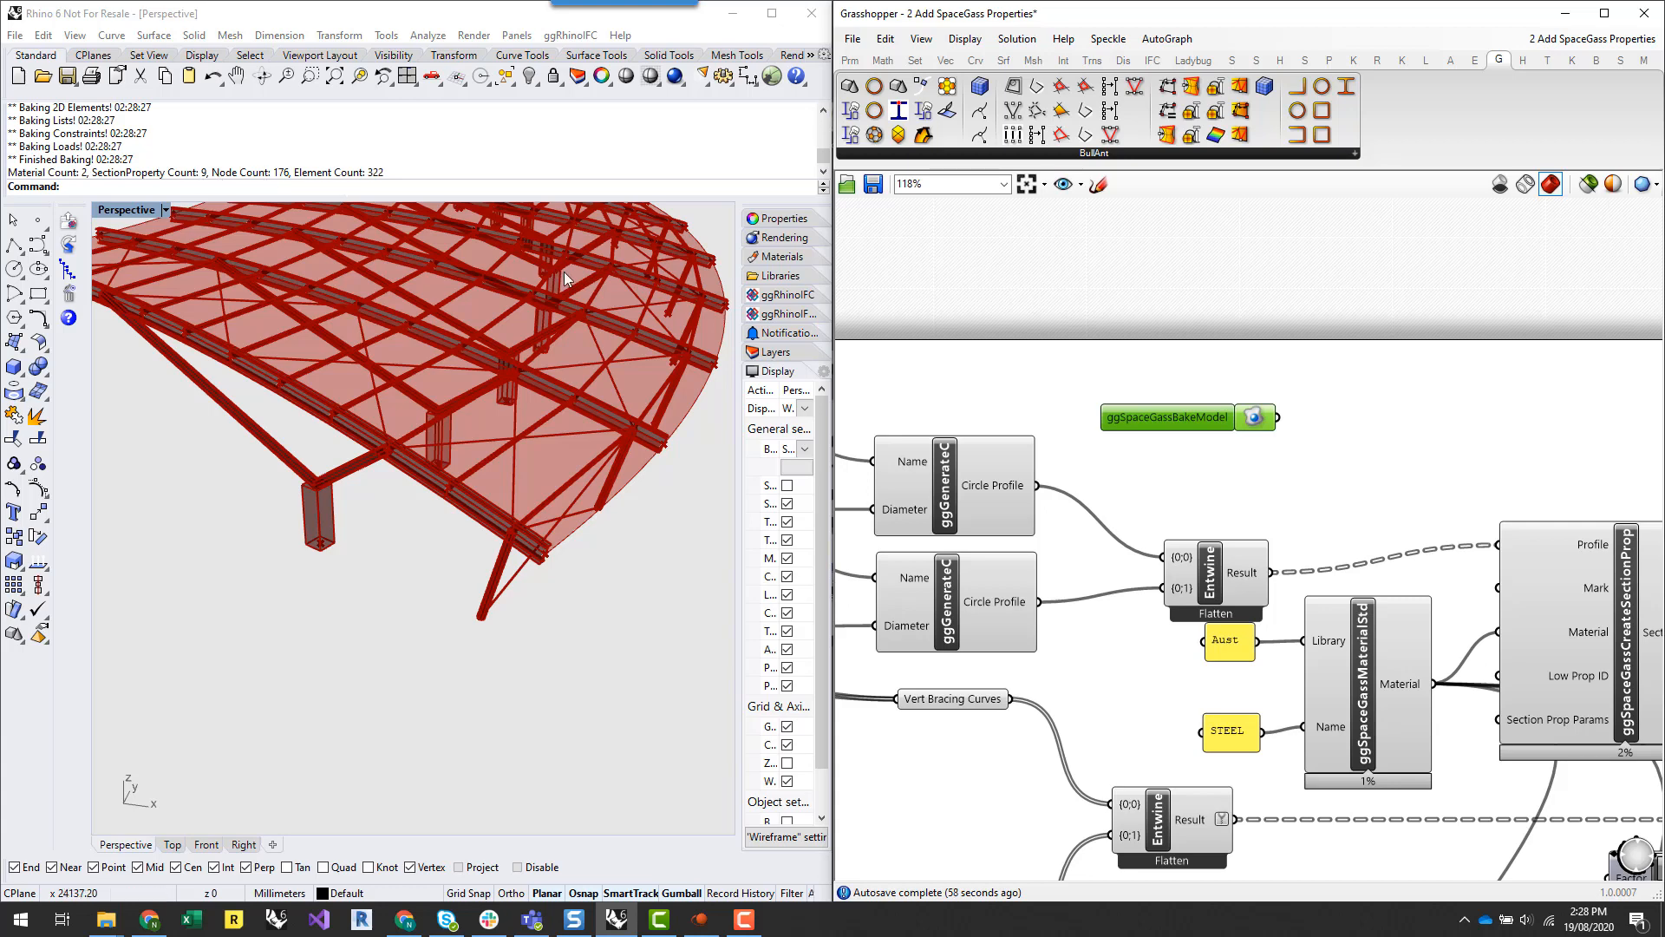
Switch to SPACE GASS and import the baked model from the text file Test1.txt
left_click(699, 921)
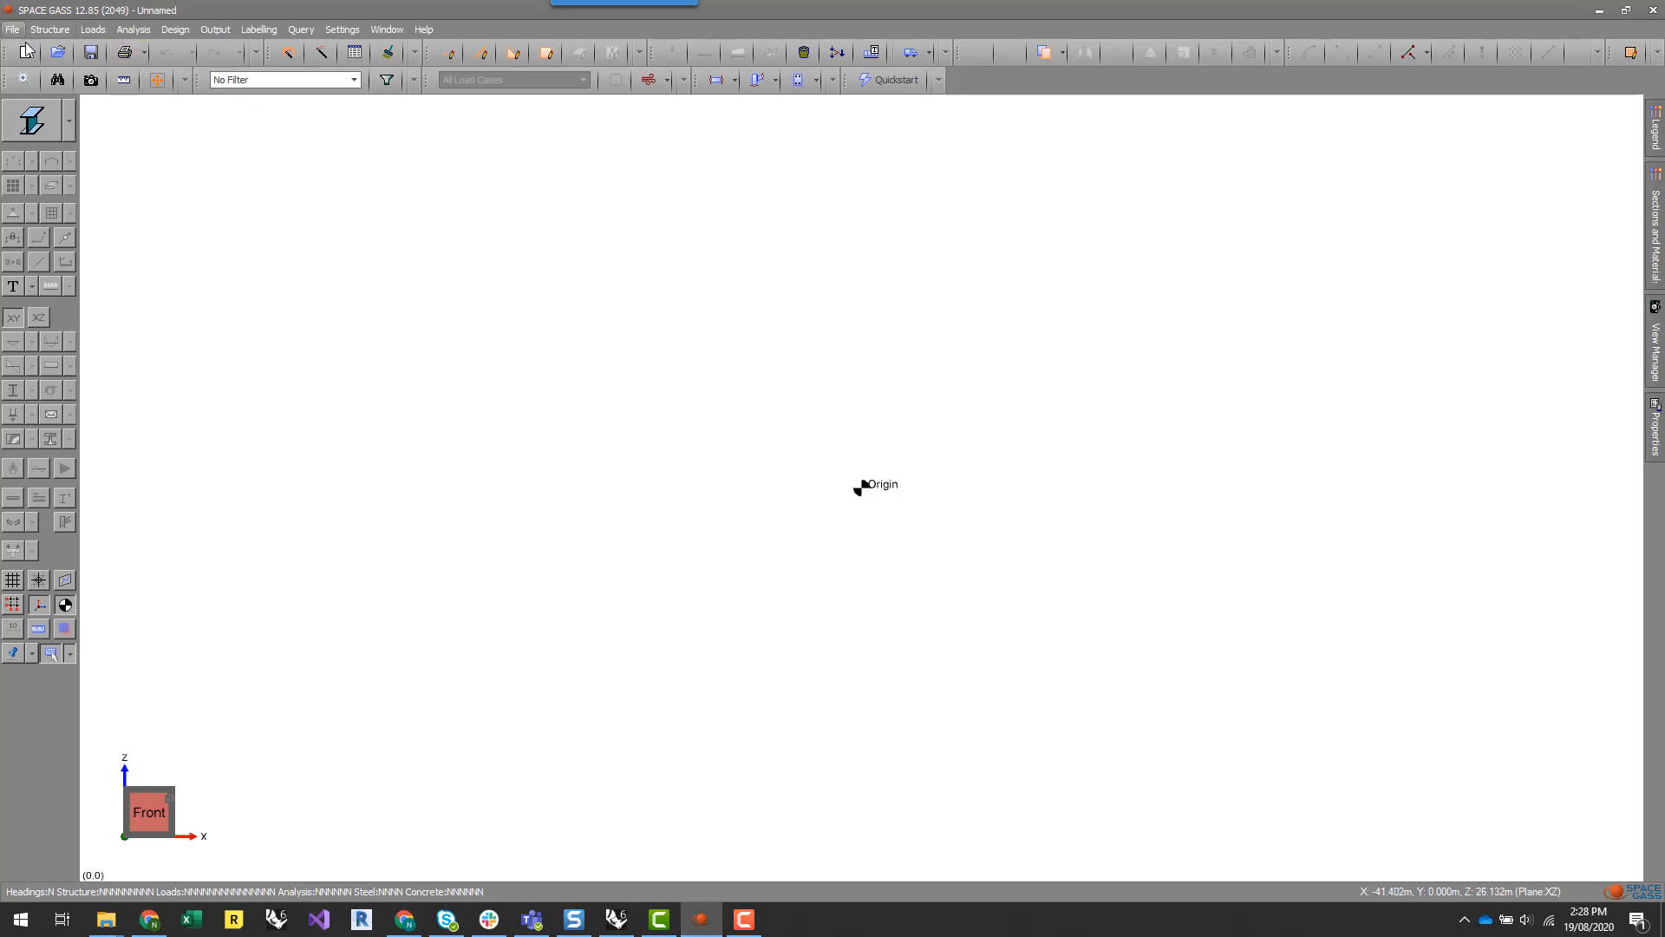
left_click(12, 29)
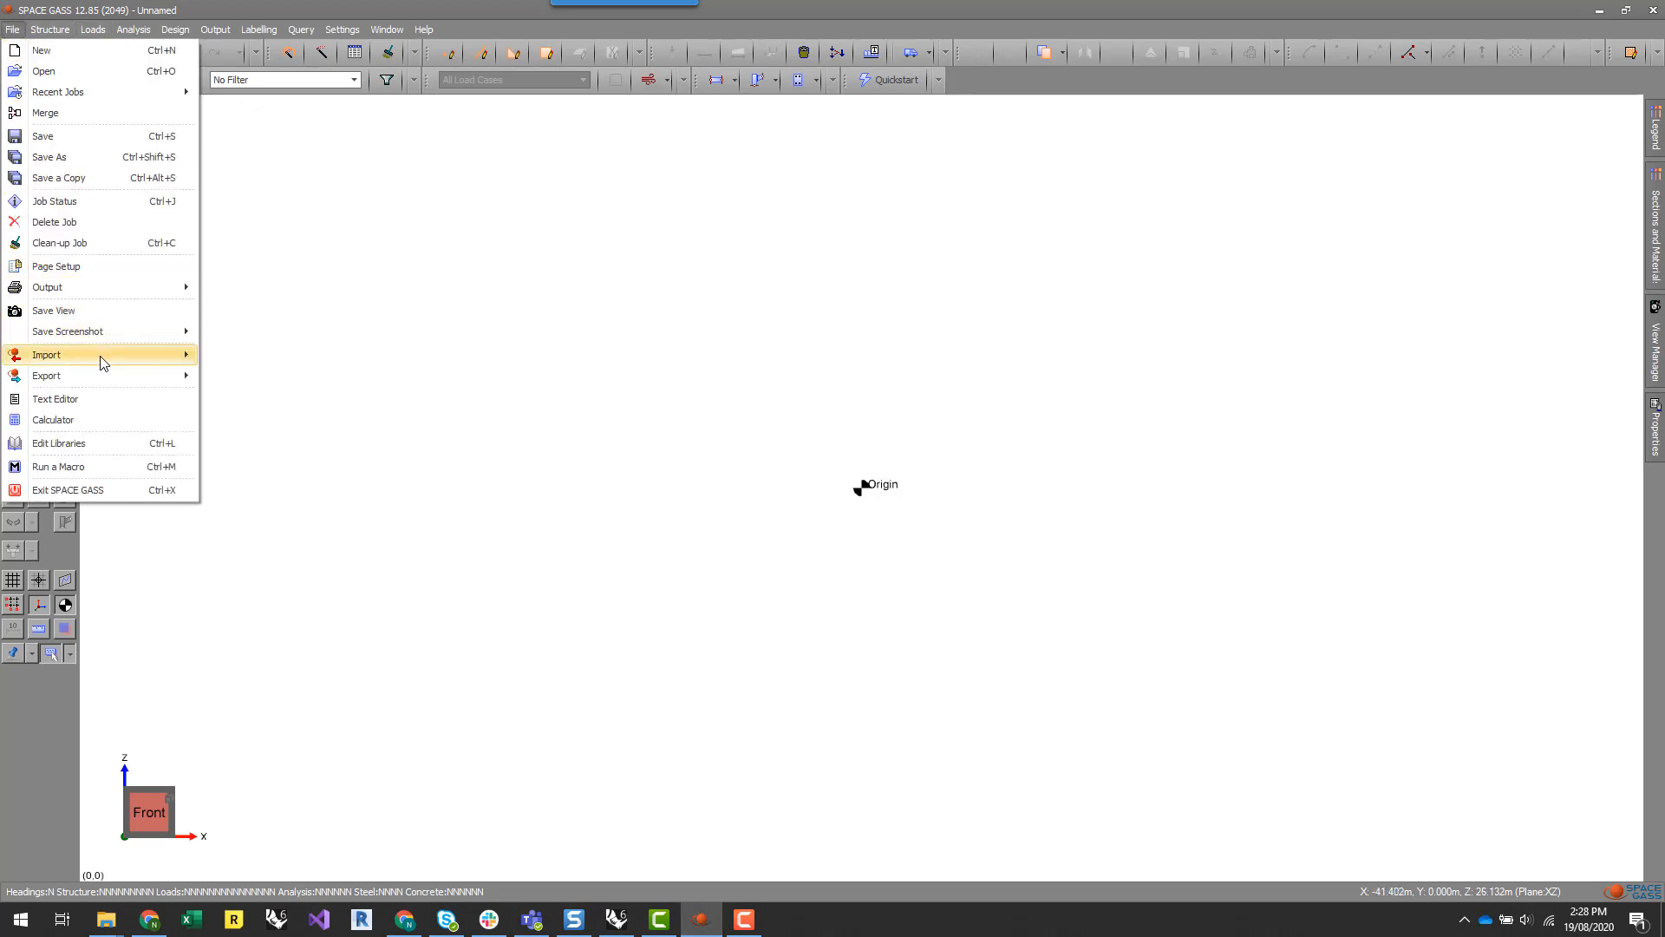
mouse_move(131, 357)
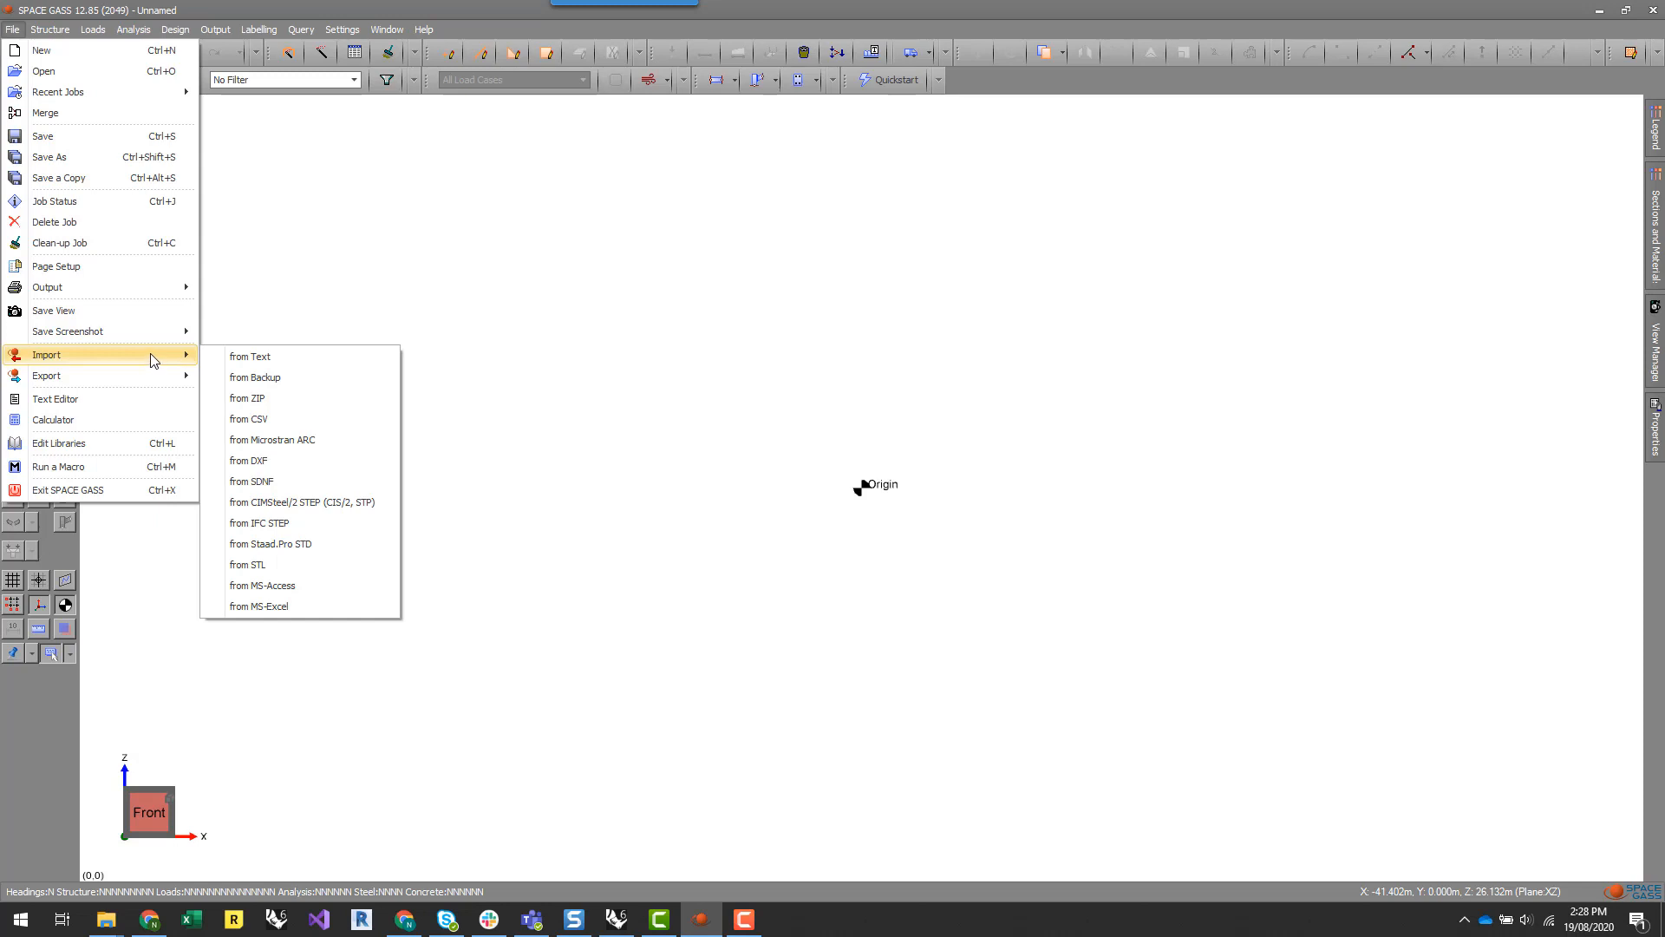
left_click(304, 357)
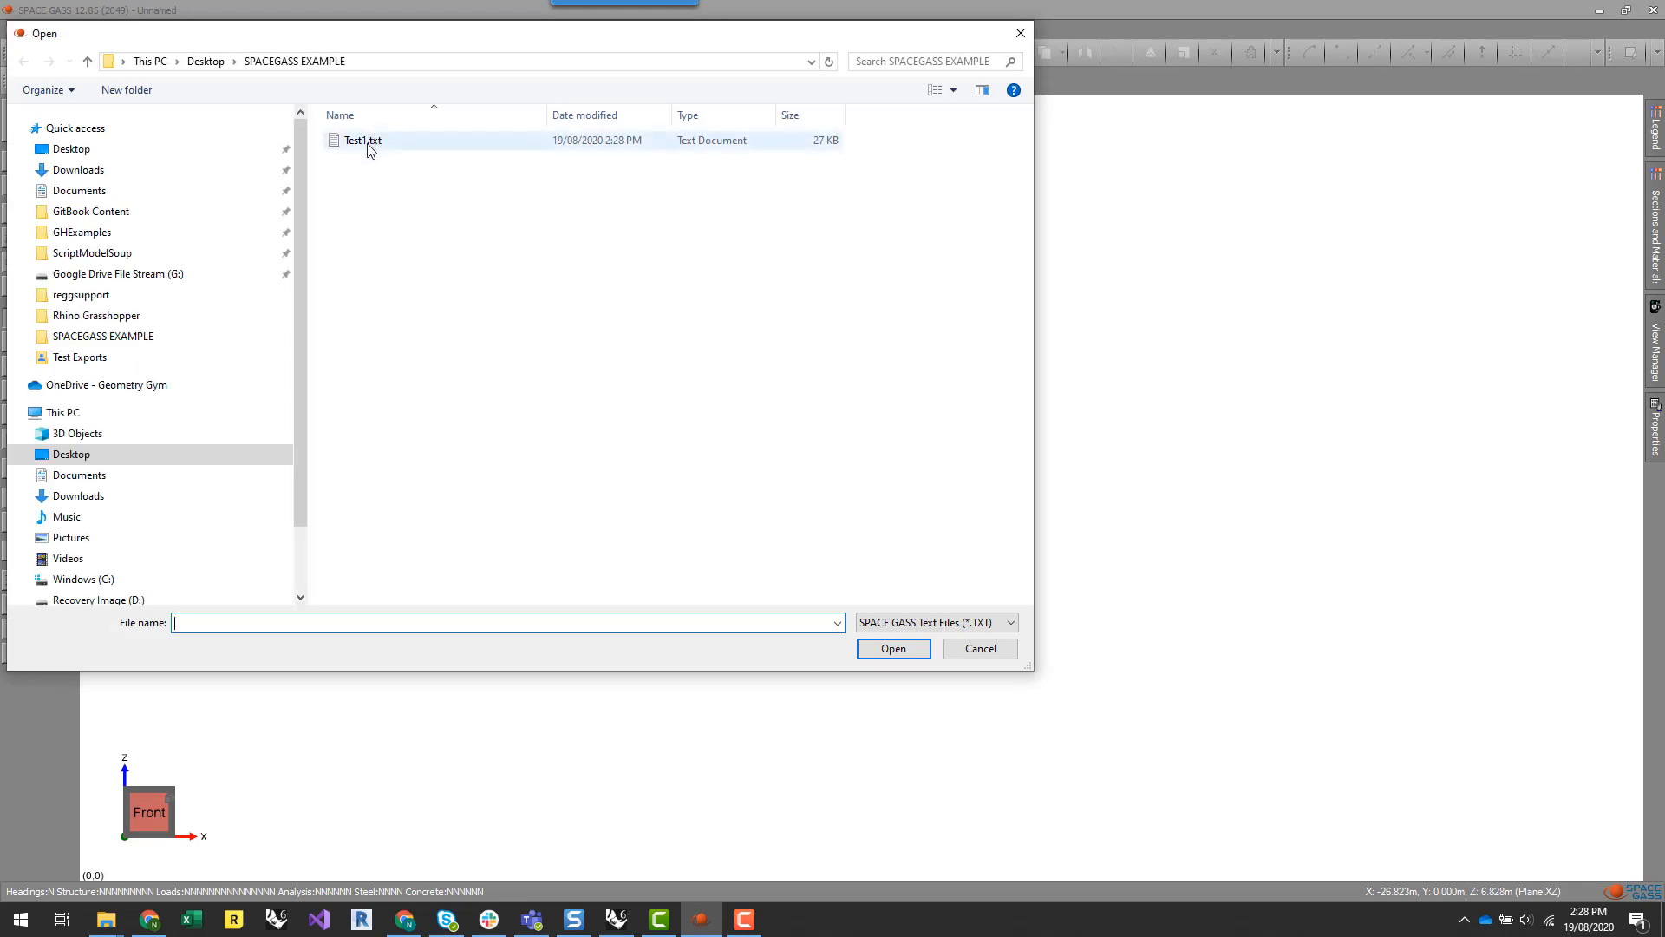
left_click(369, 147)
left_click(893, 649)
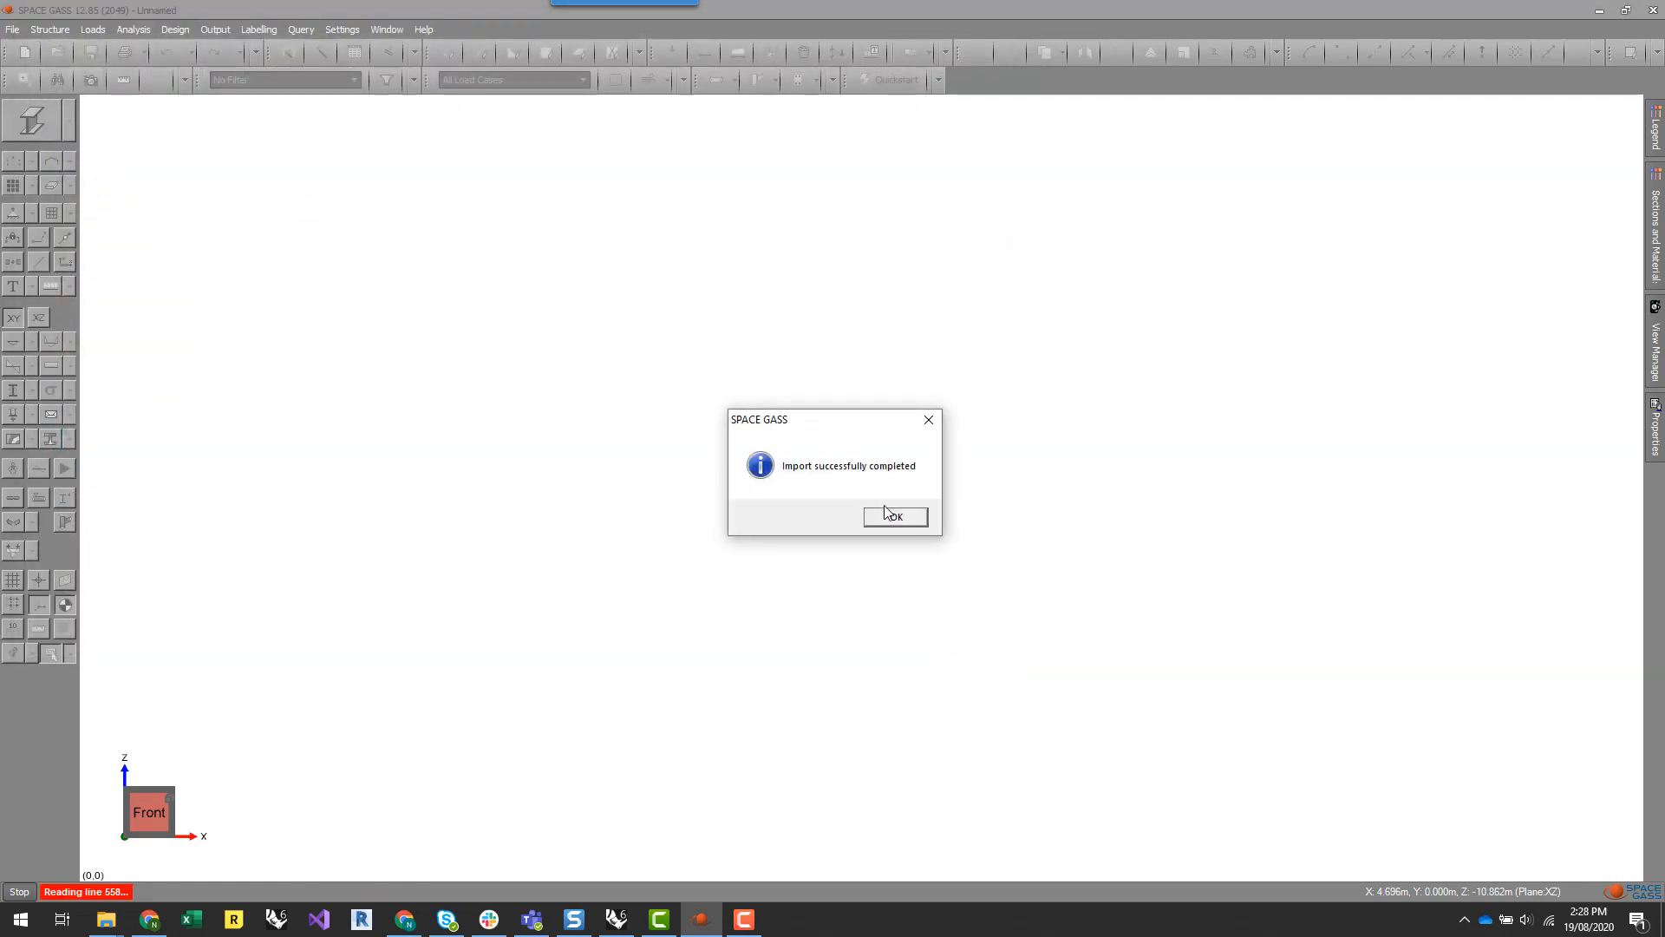
left_click(894, 518)
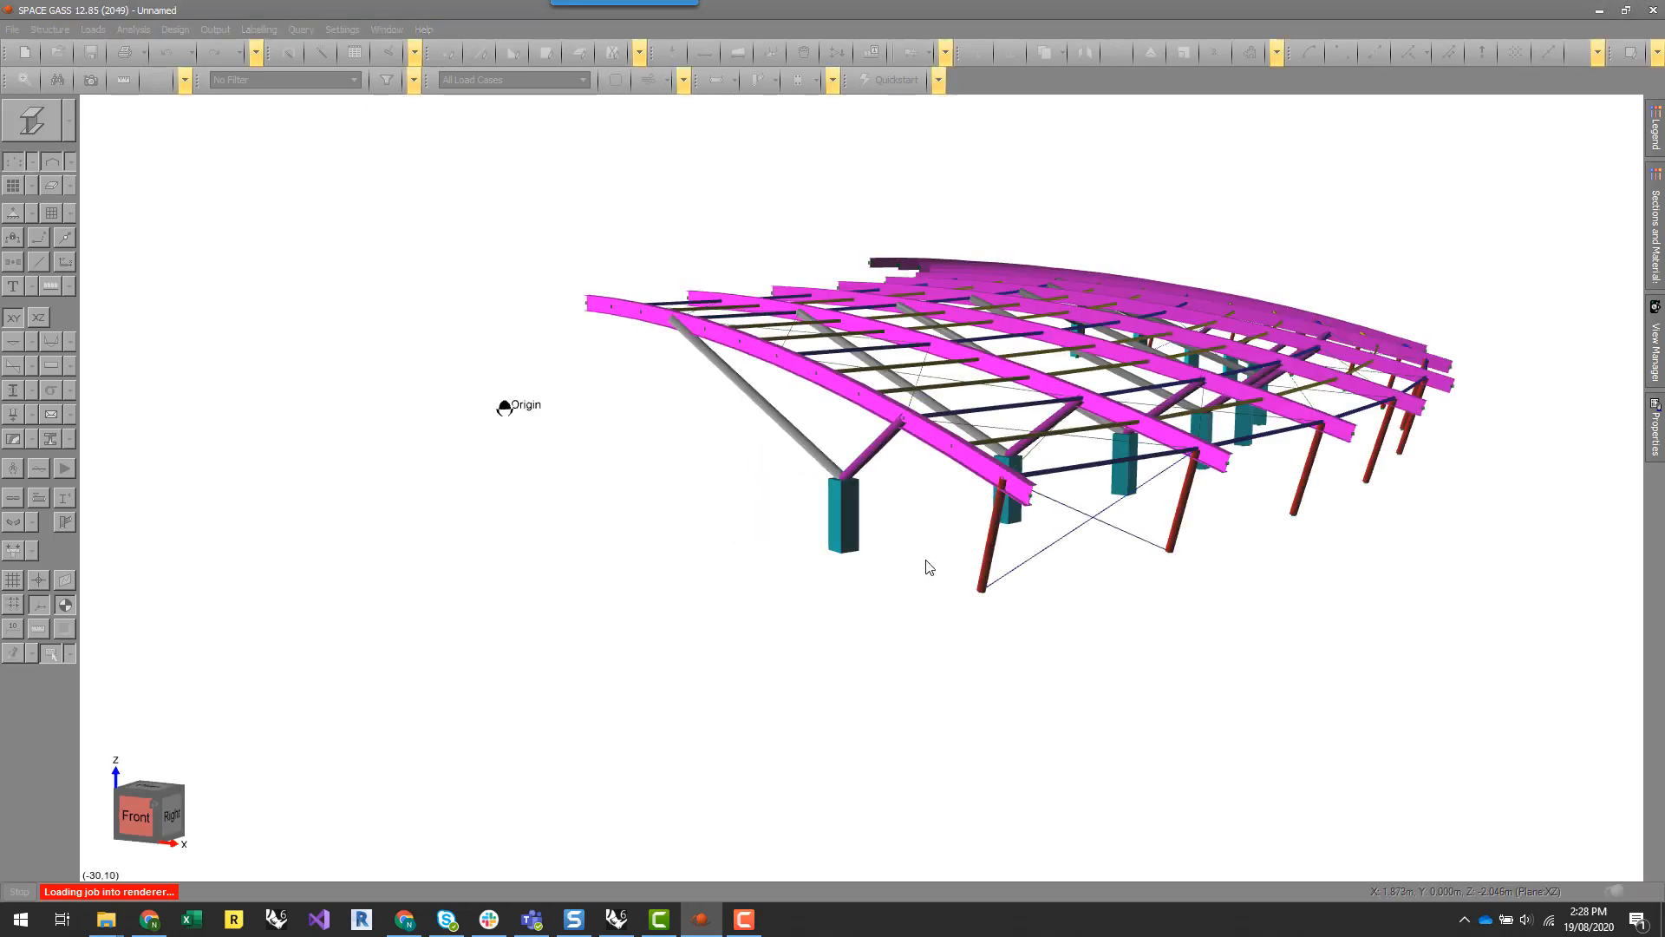
Inspect the section and material properties of a rafter segment beside a strut connection in the imported model
middle_click_drag(902, 642, 820, 658)
middle_click_drag(1303, 694, 1357, 624)
scroll(937, 501, "up", 3)
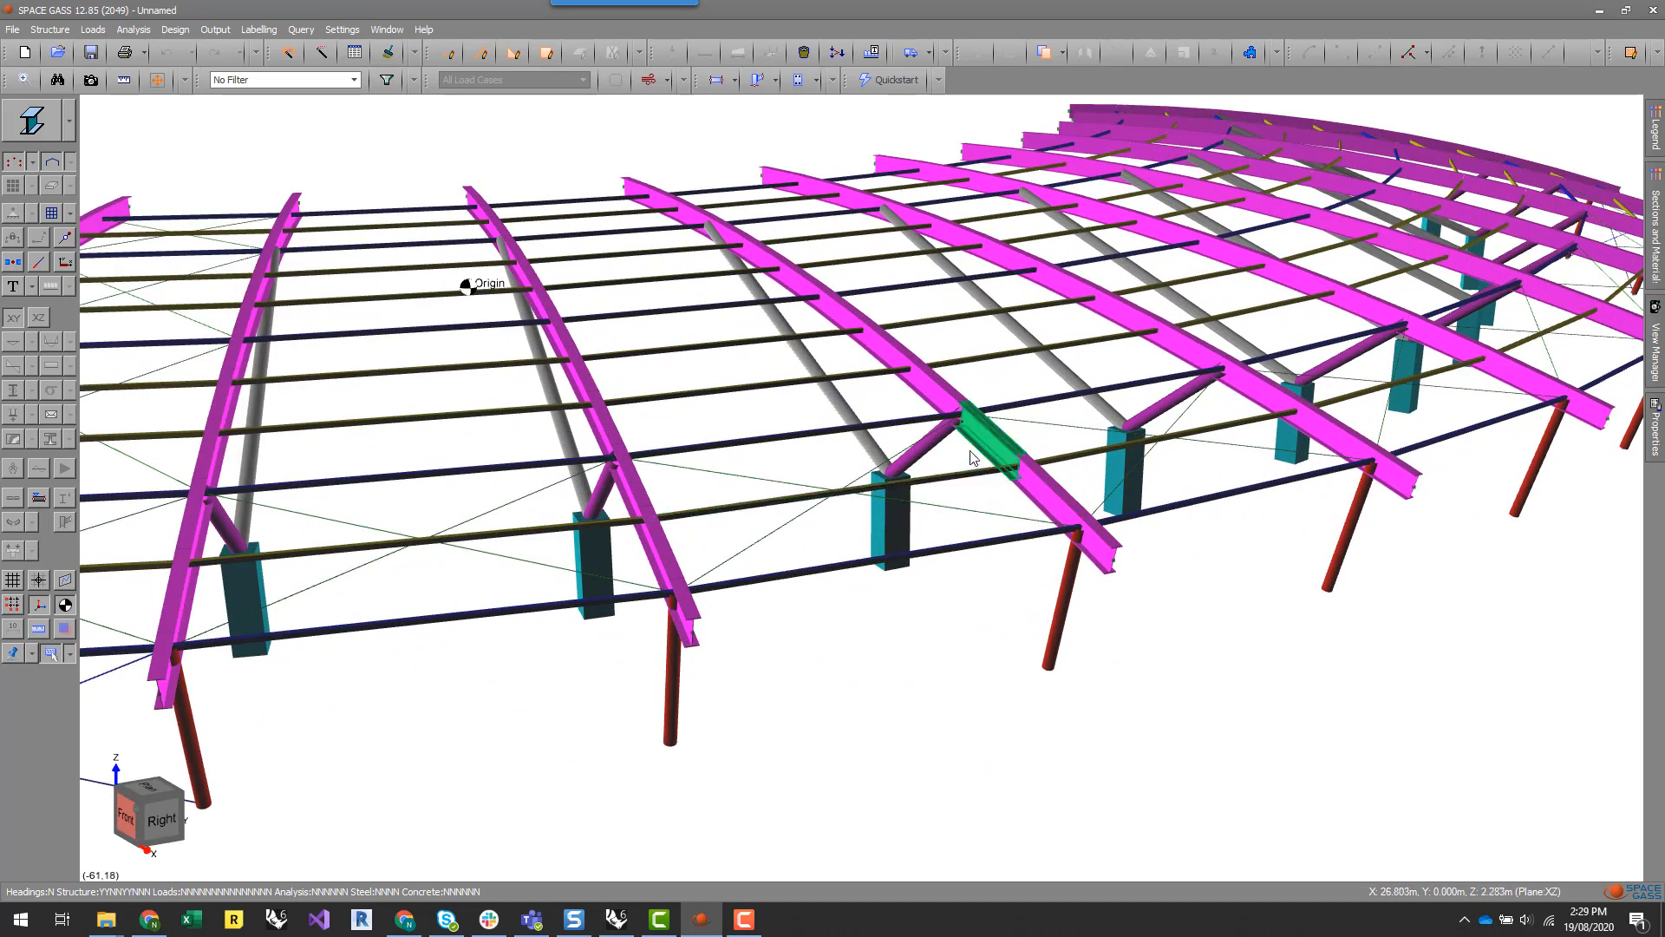
left_click(985, 445)
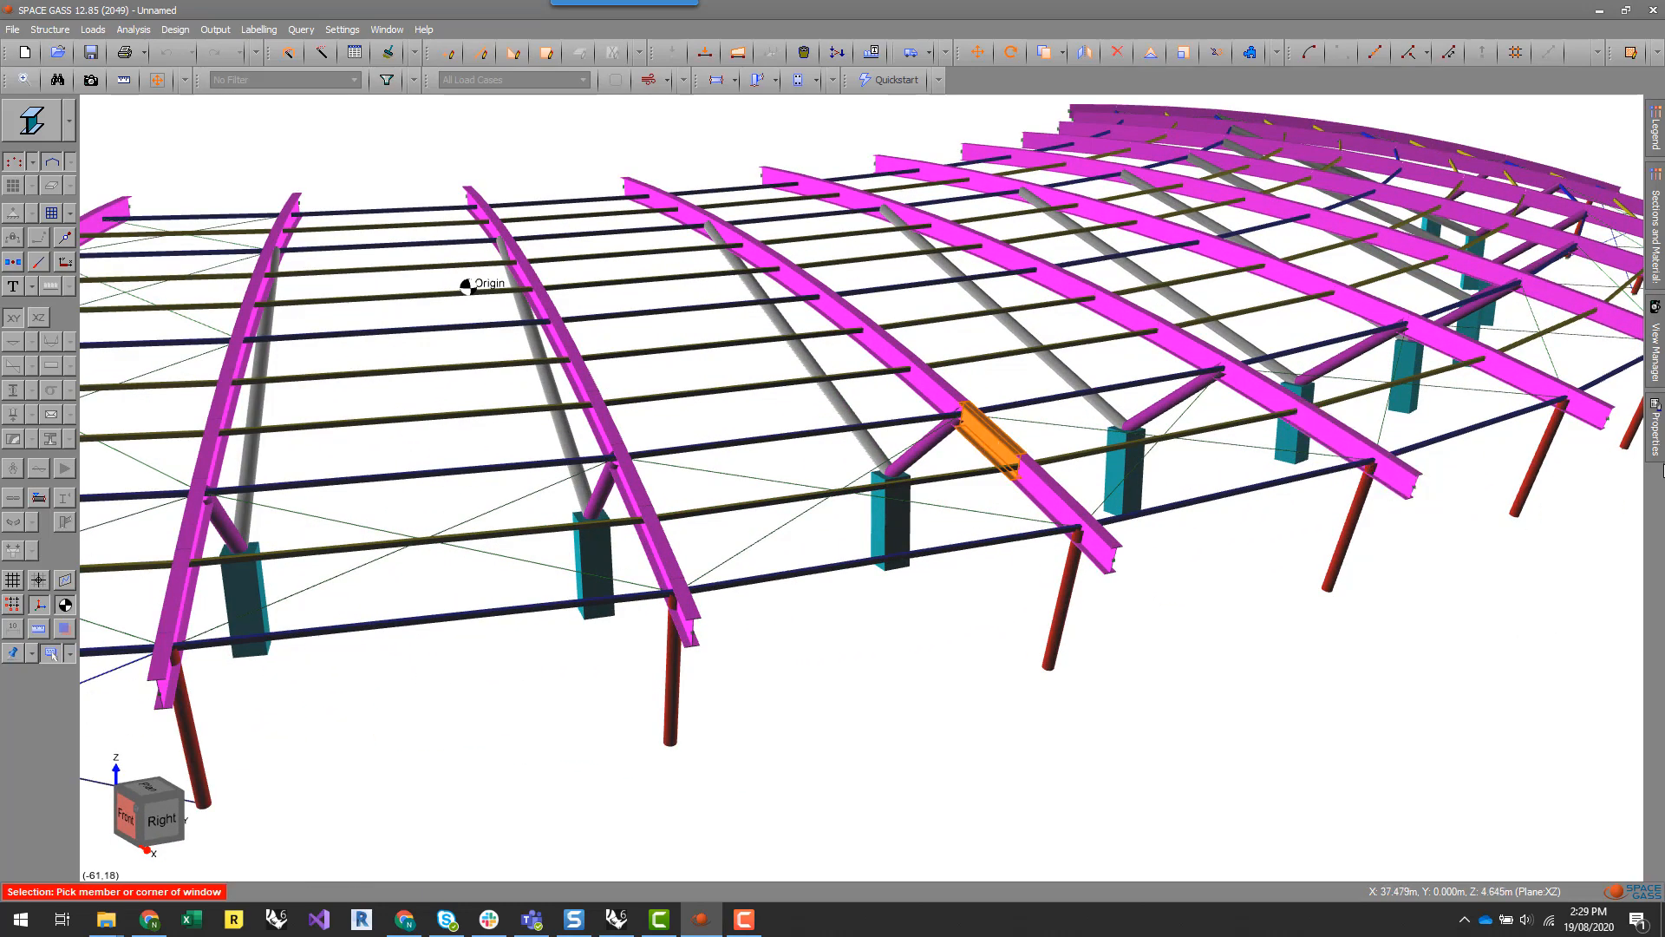
left_click(1656, 429)
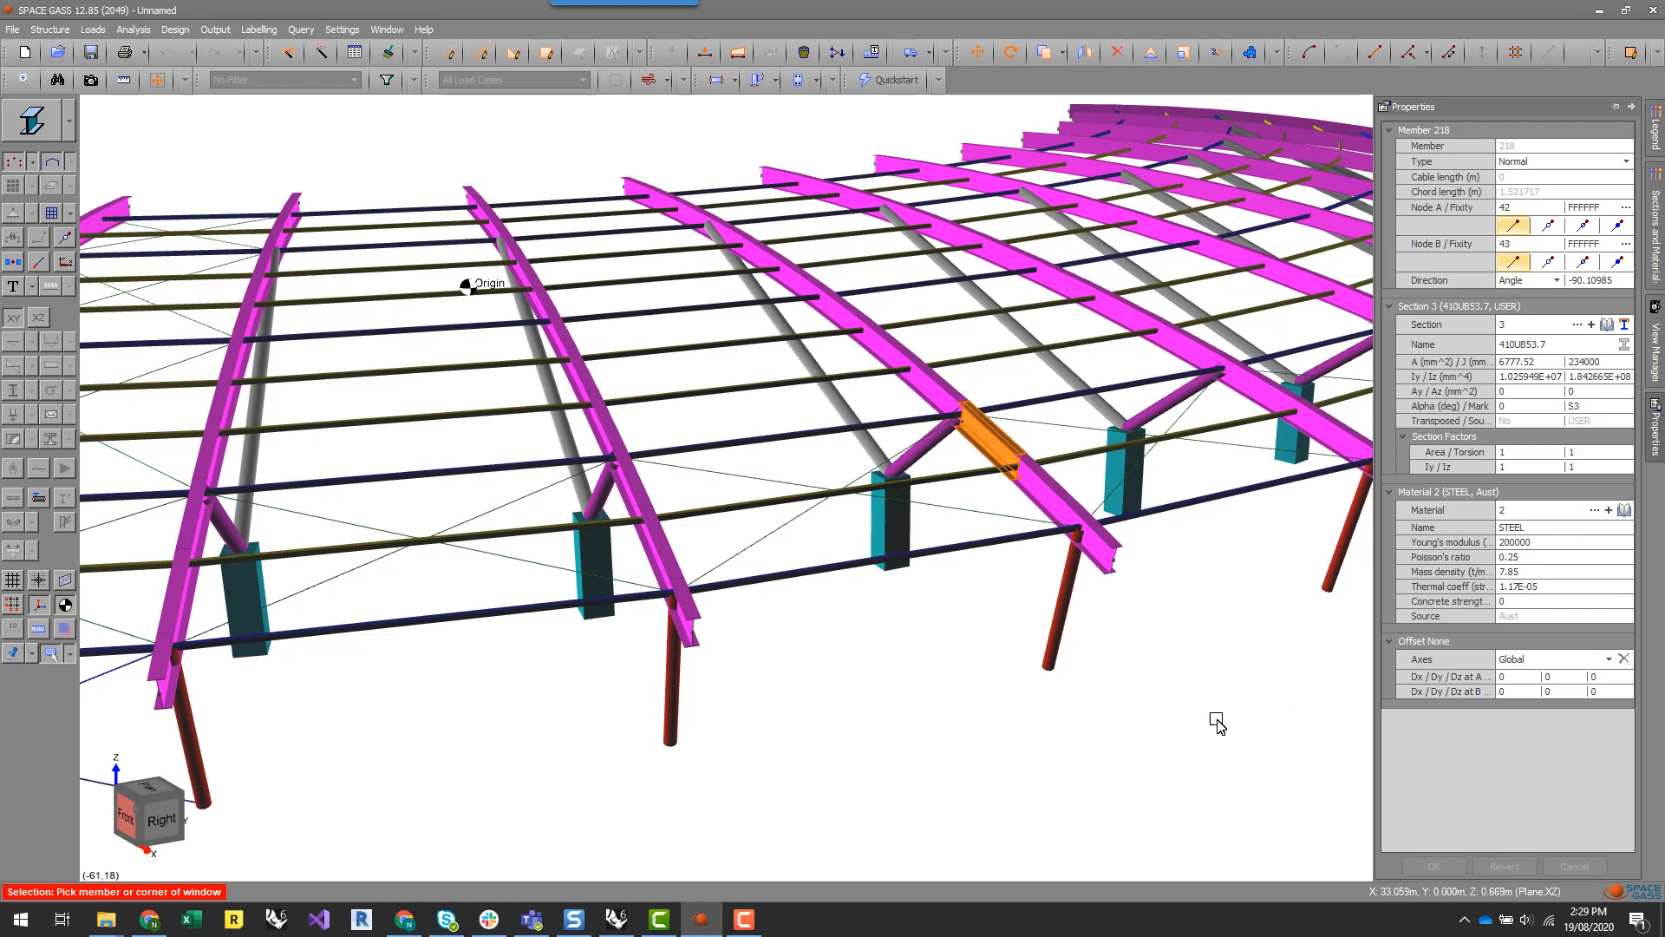
Query the section and material properties of the concrete plinth beneath that rafter, and end the query
left_click(876, 533)
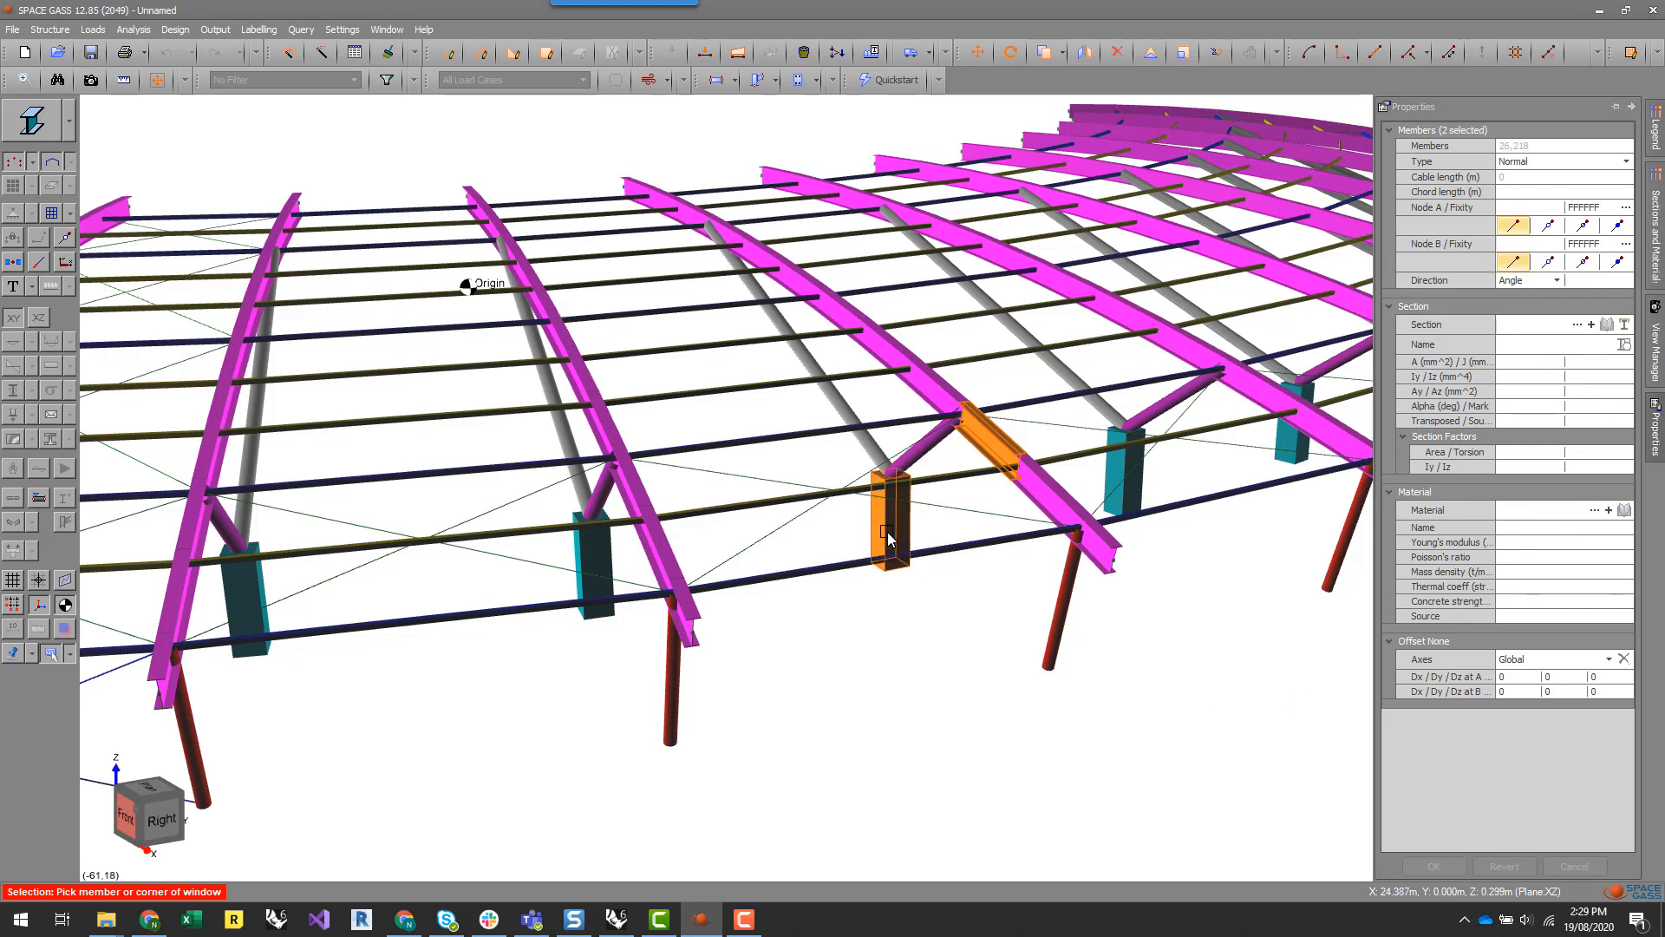
left_click(888, 532)
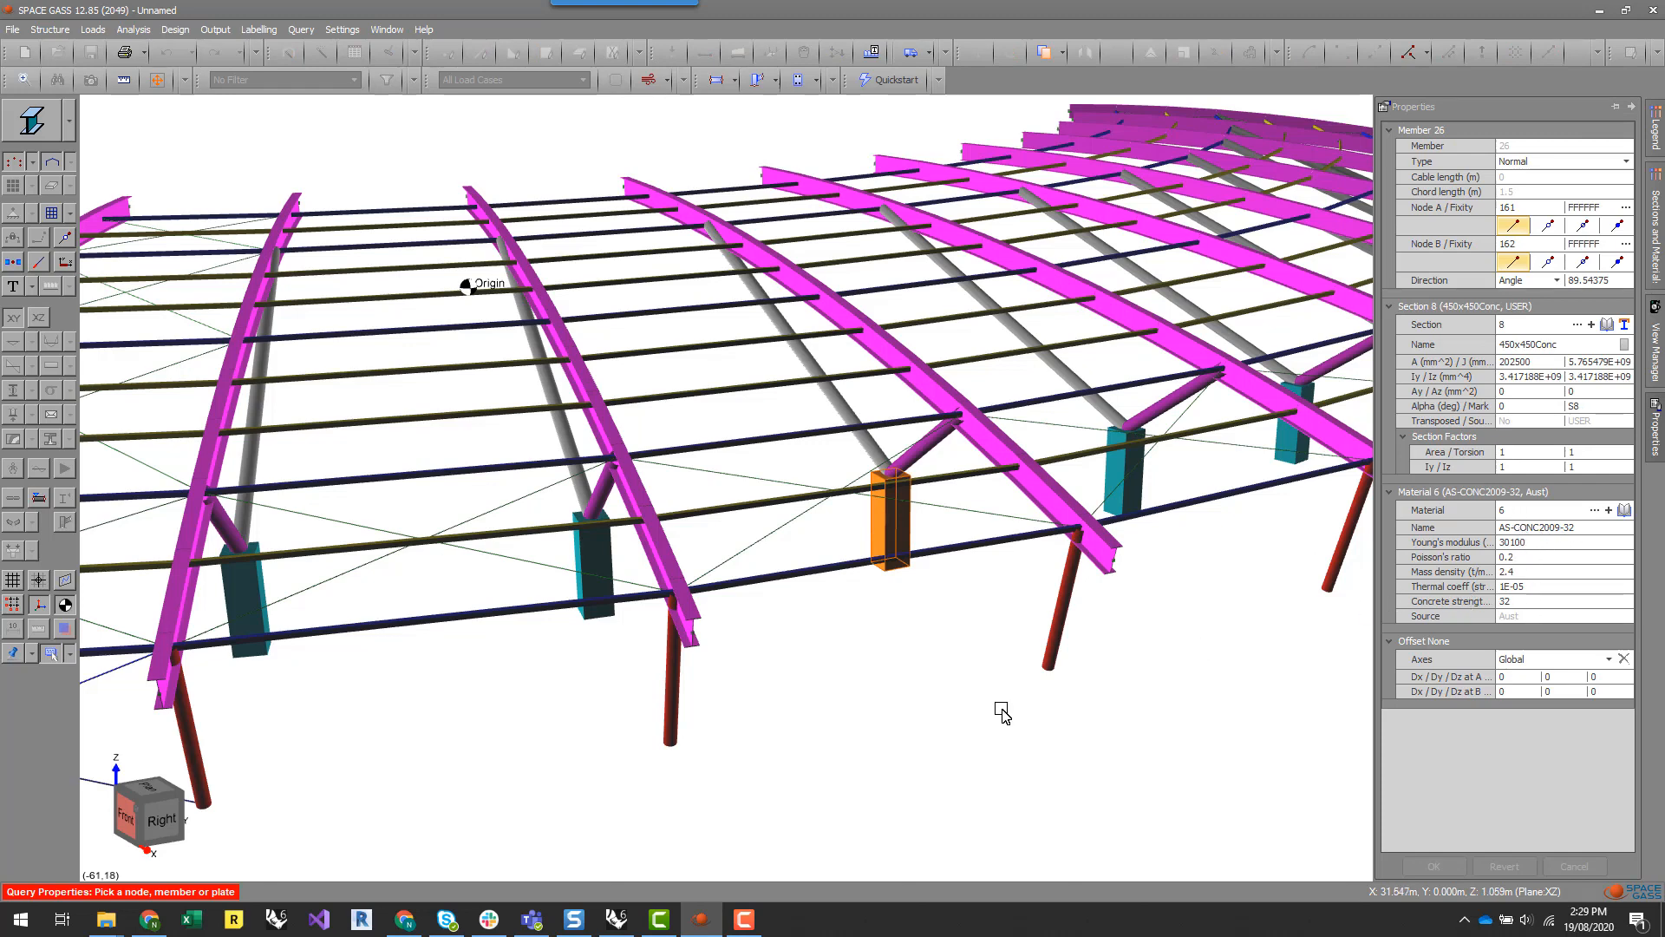
key("Escape")
scroll(940, 636, "down", 1)
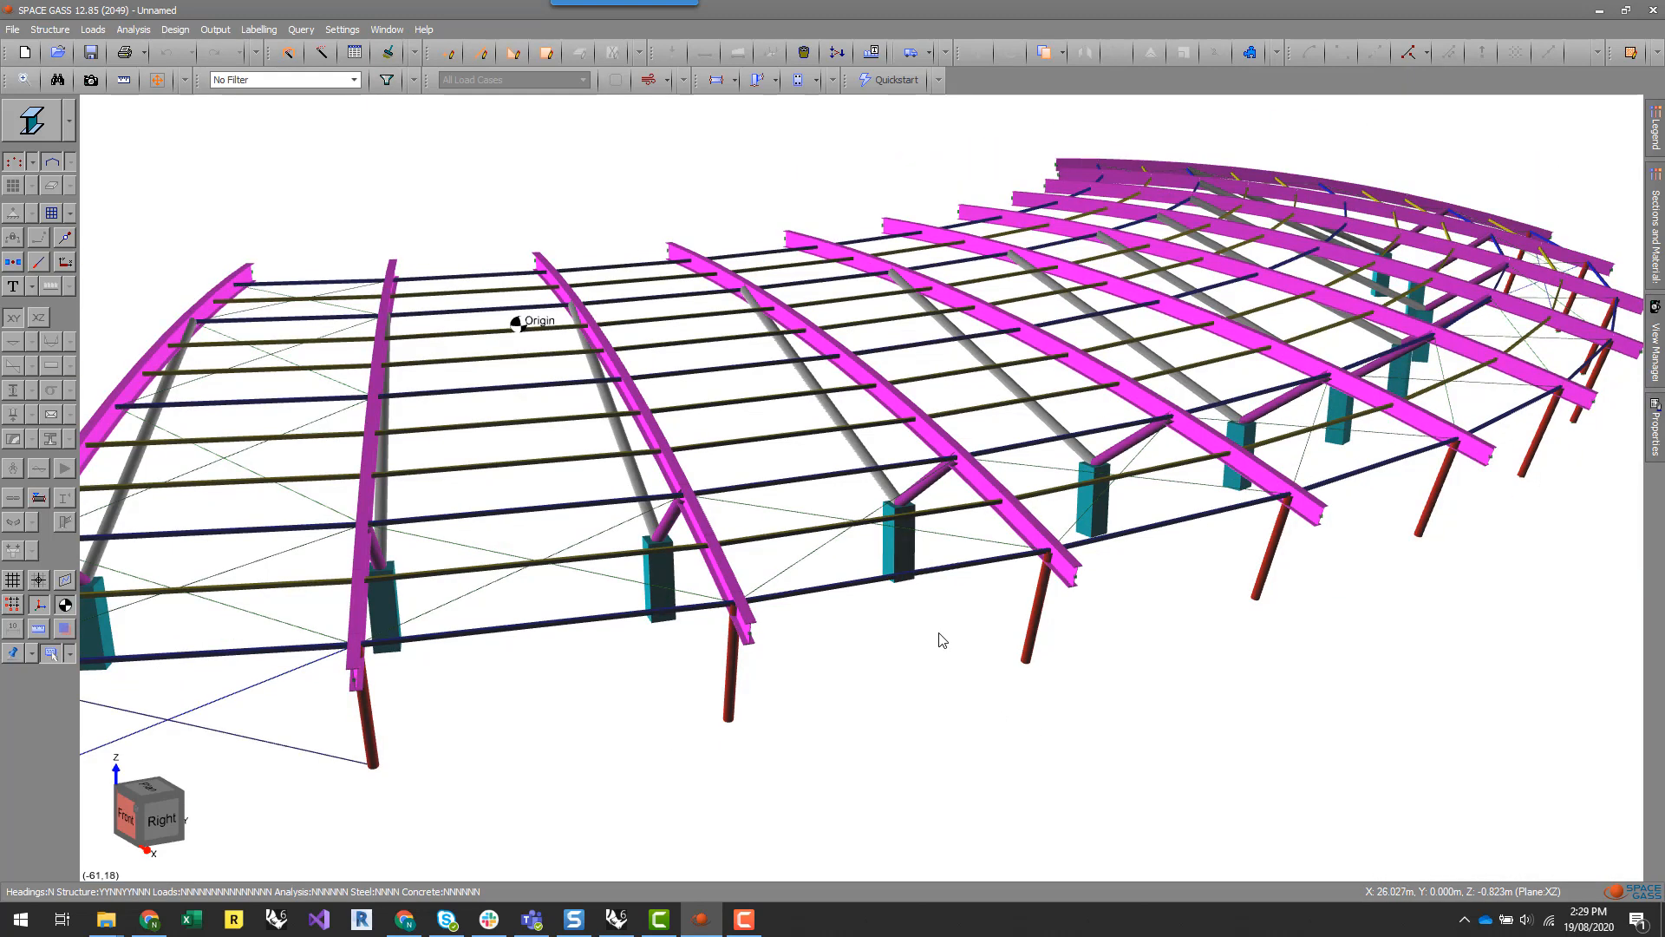